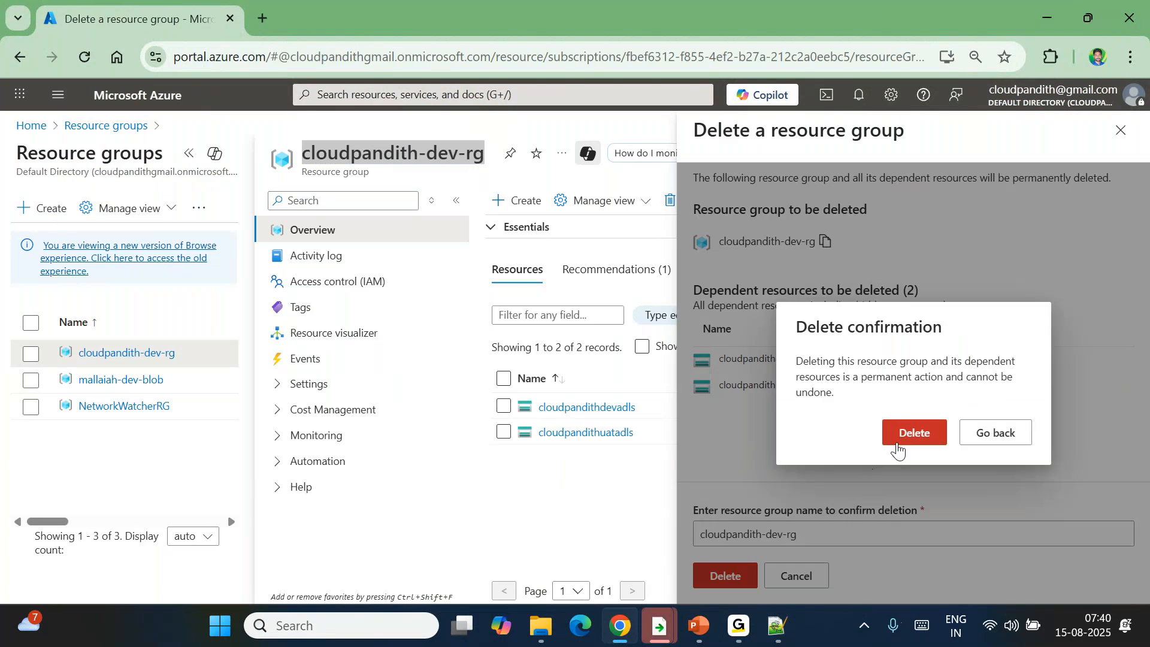
Step: Confirm the deletion of cloudpandith-dev-rg, delete the resource group ending in dev-blob as well, and return to the resource groups list
left_click(914, 443)
left_click(121, 379)
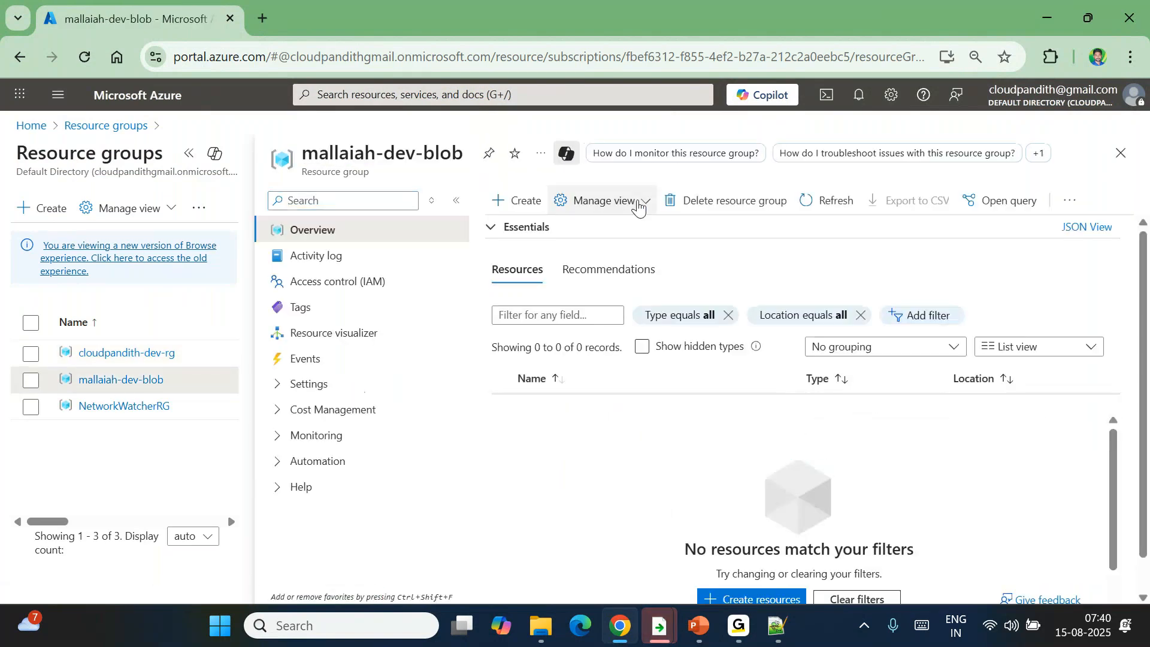
left_click(712, 216)
triple_click(404, 149)
key("ctrl+c")
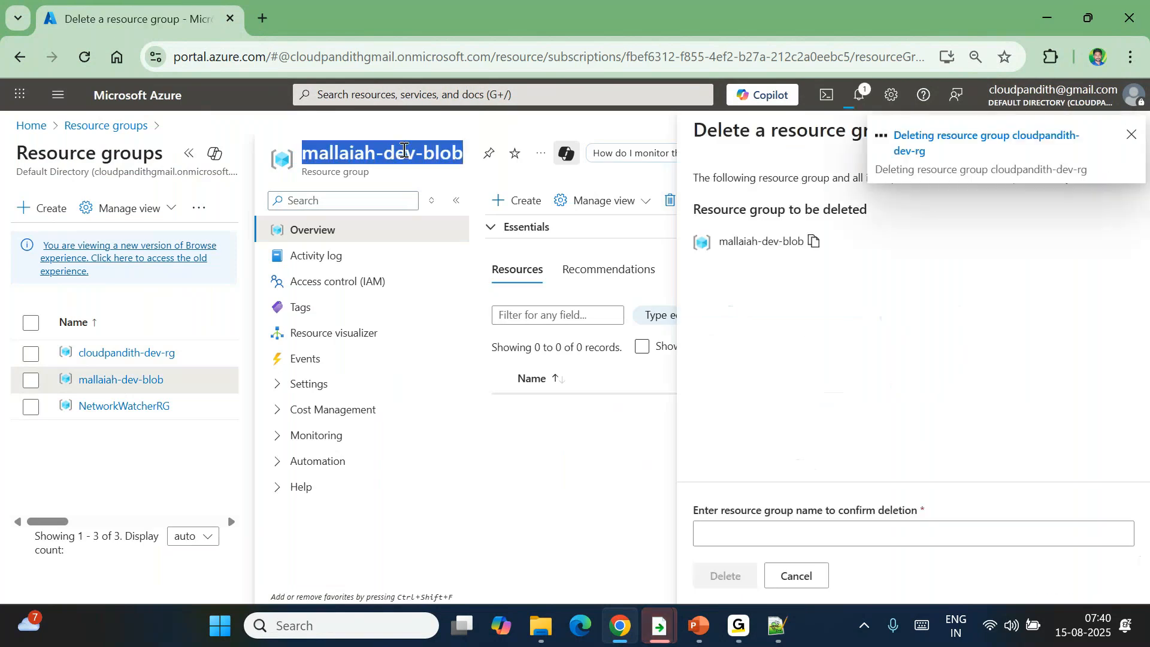
left_click(700, 533)
key("ctrl+v")
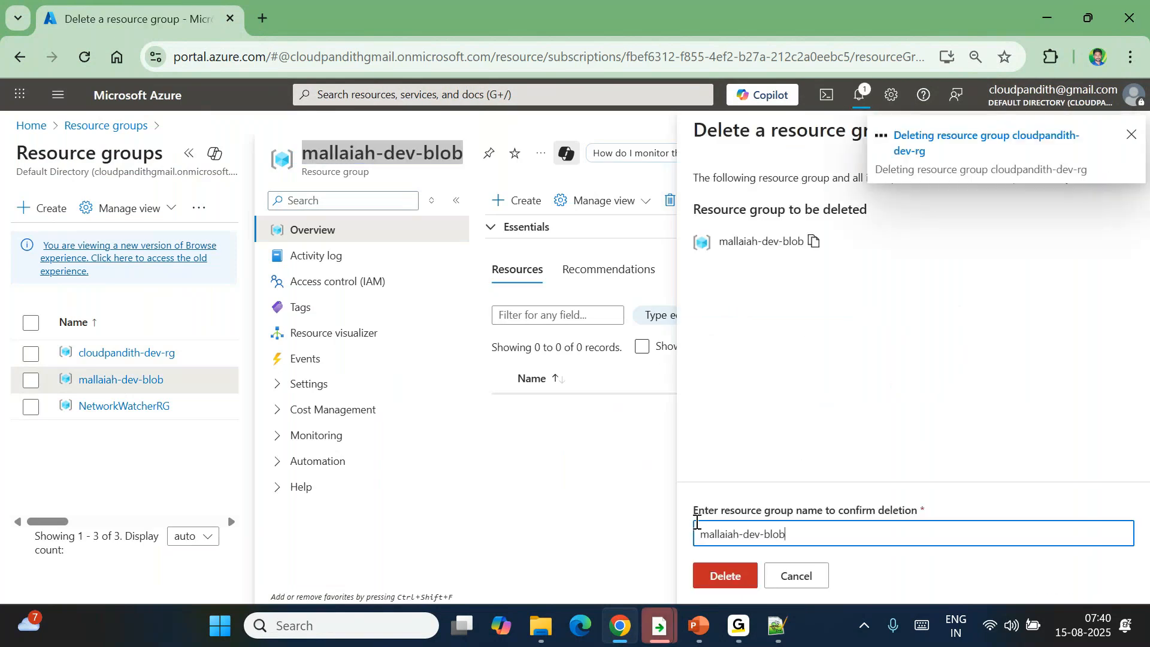
left_click(725, 576)
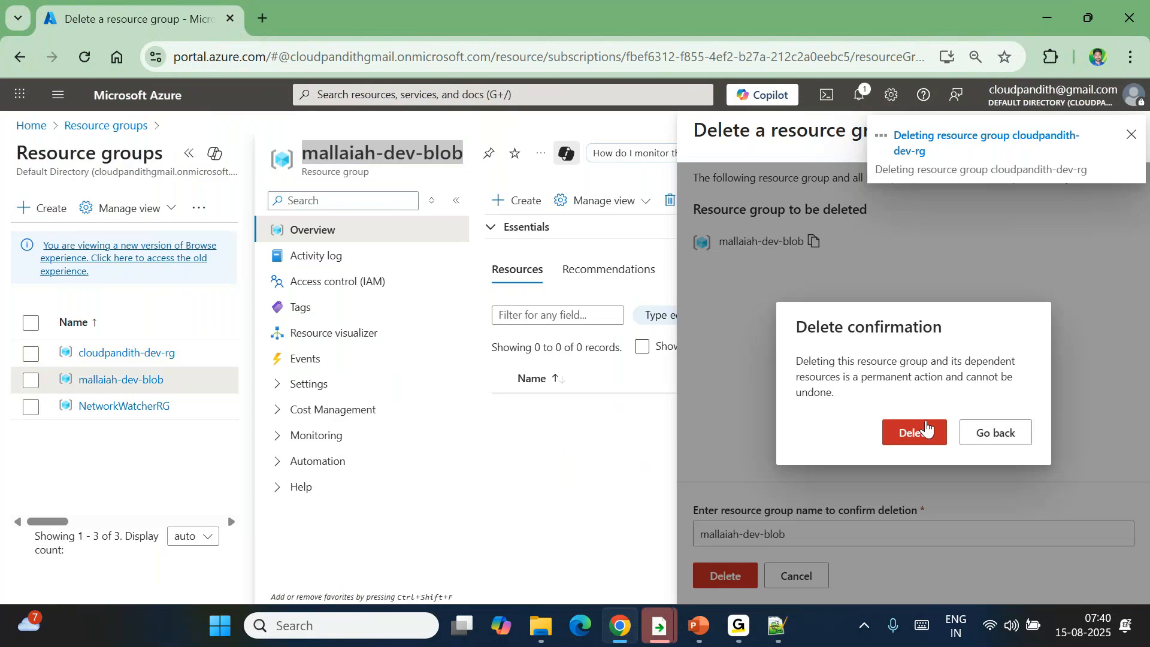
left_click(928, 431)
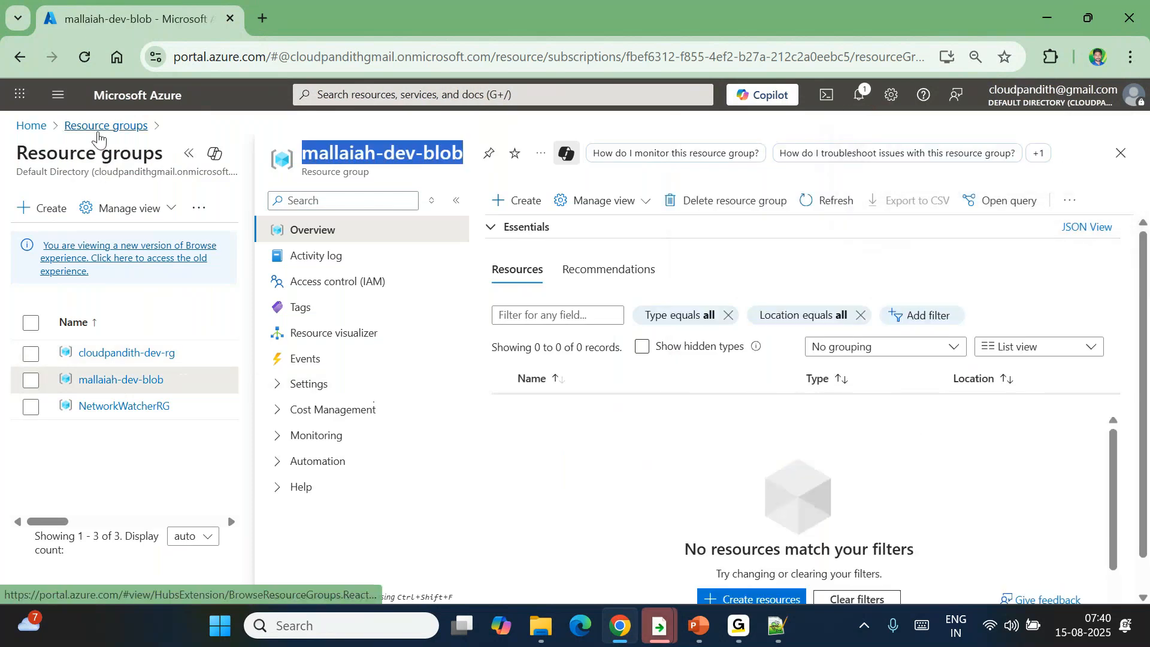
left_click(106, 125)
Step: Open app.fabric.microsoft.com in a new browser tab and sign in with the already signed-in student account
left_click(263, 18)
type("app.fabric.microsoft.com")
key("Return")
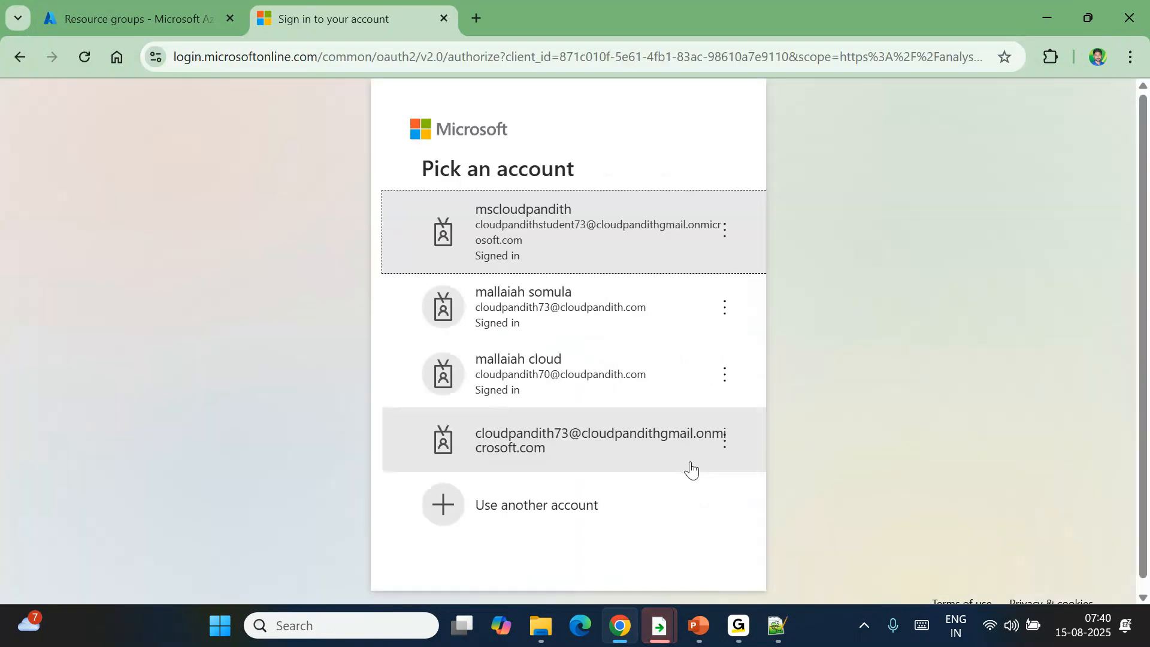
left_click(539, 233)
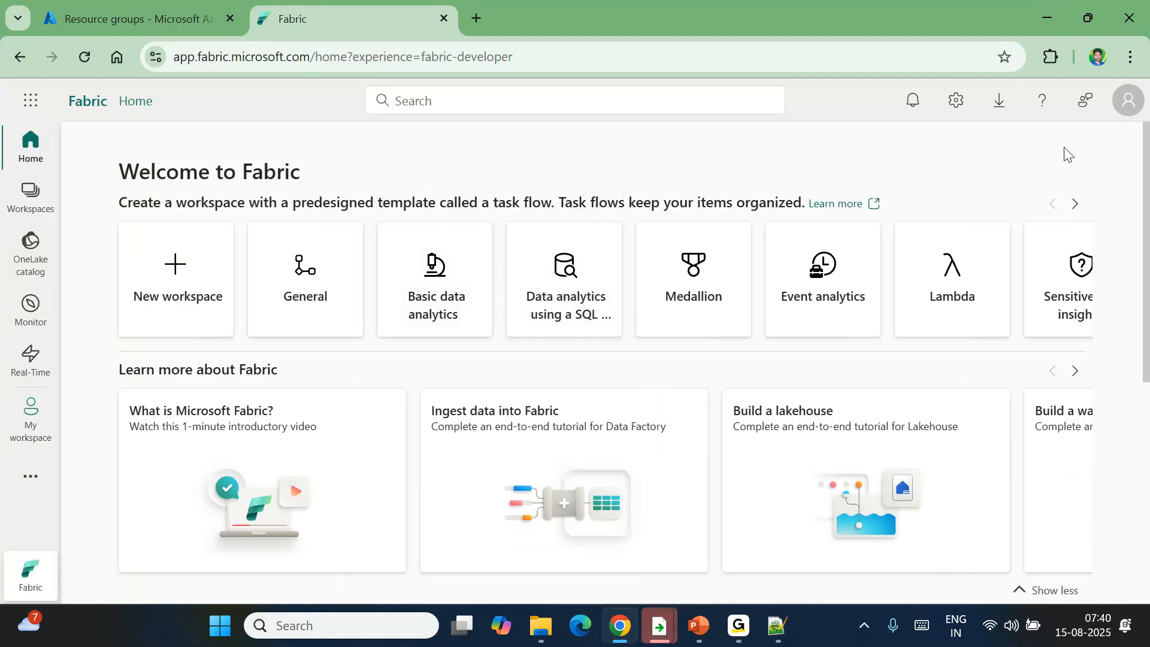
Step: Open the connections and gateways management page in Fabric and remove the Lakehouse connection
left_click(956, 100)
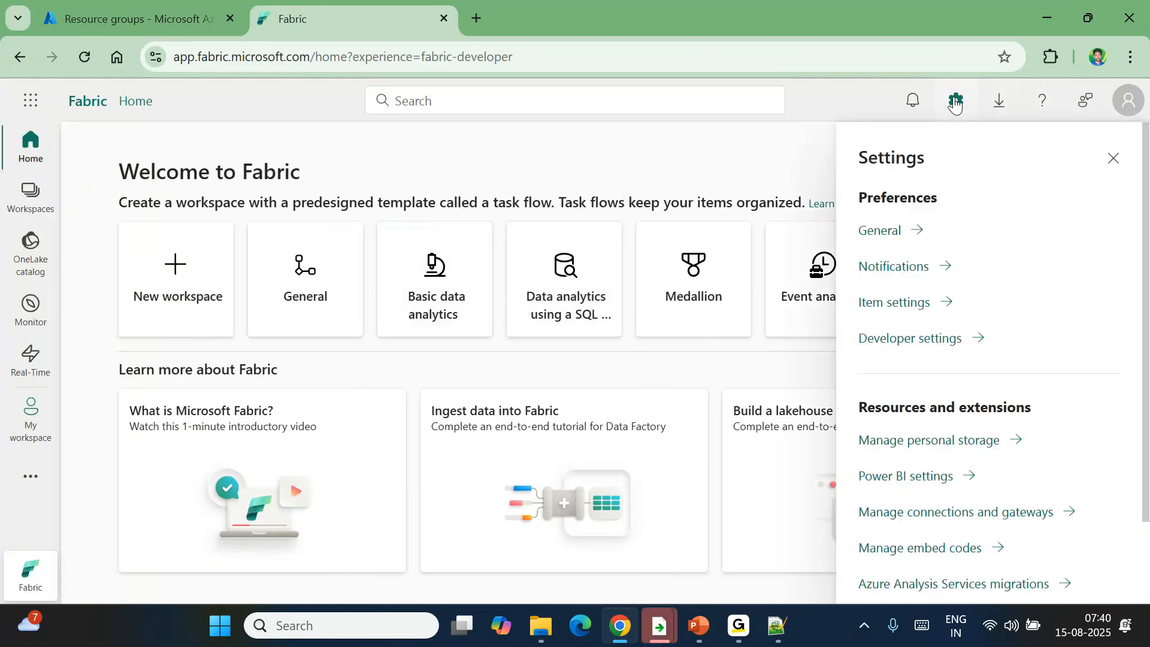
left_click(923, 513)
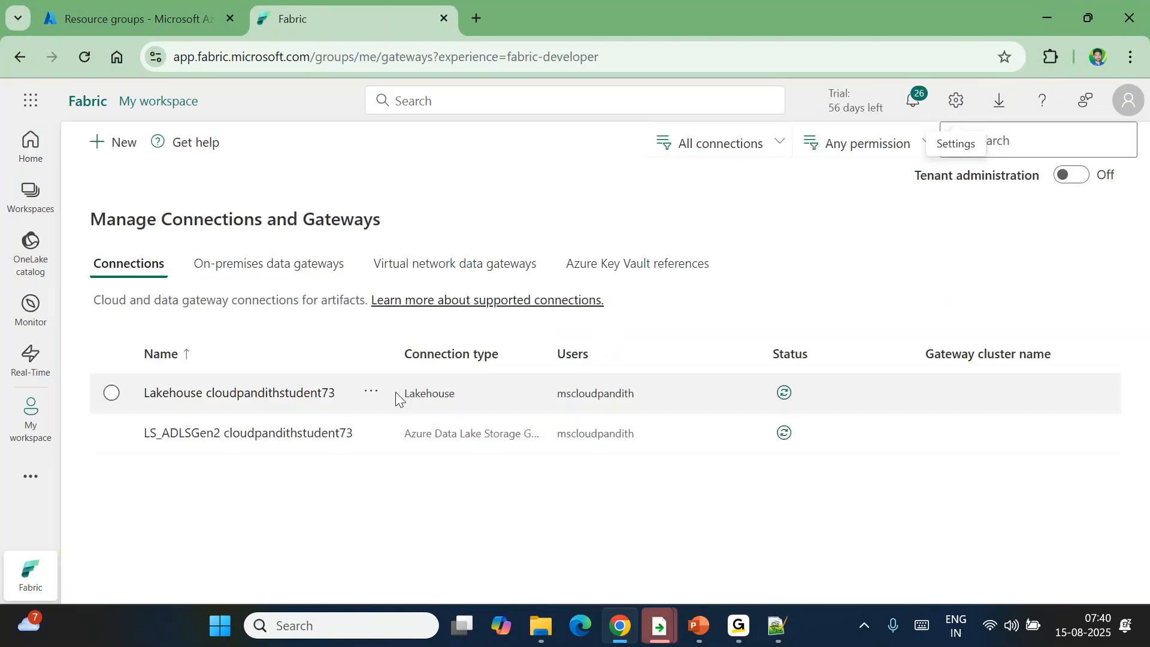
left_click(370, 394)
left_click(369, 393)
left_click(392, 478)
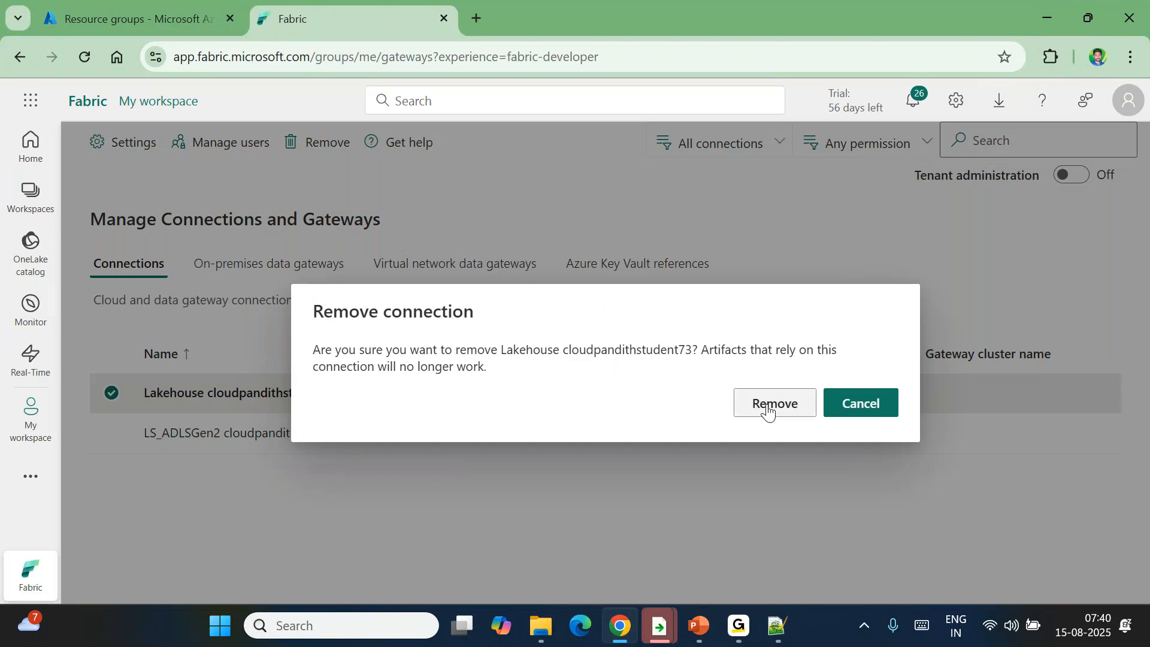
left_click(783, 407)
Step: Remove the LS_ADLSGen2 Azure Data Lake Storage connection
left_click(382, 396)
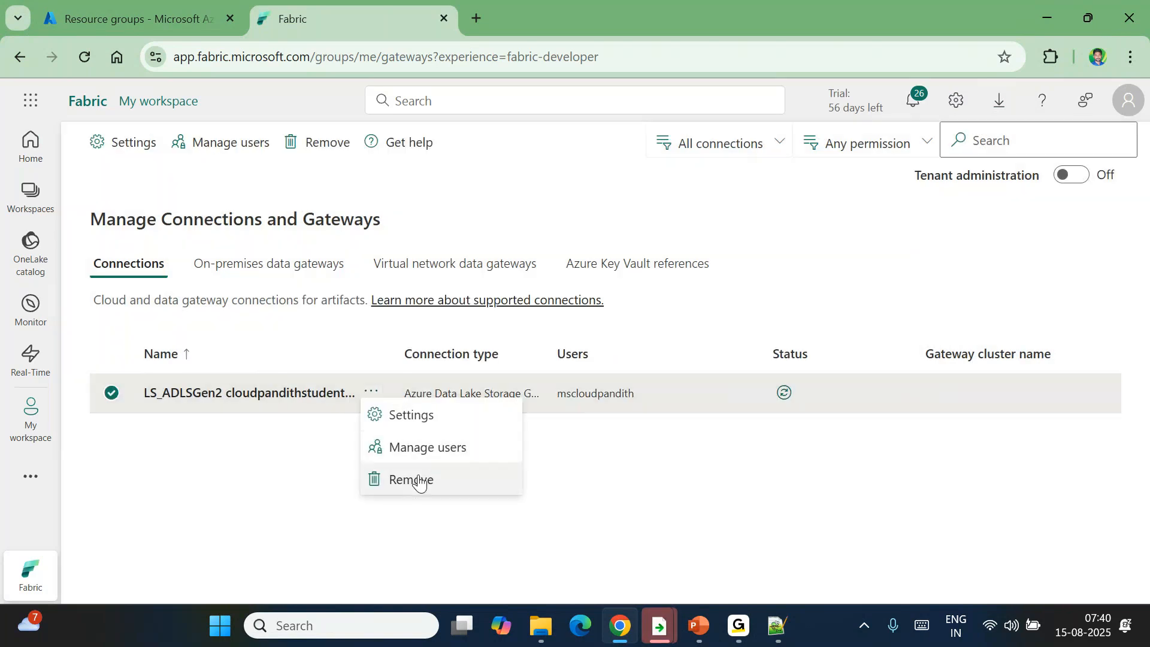
left_click(402, 477)
left_click(768, 403)
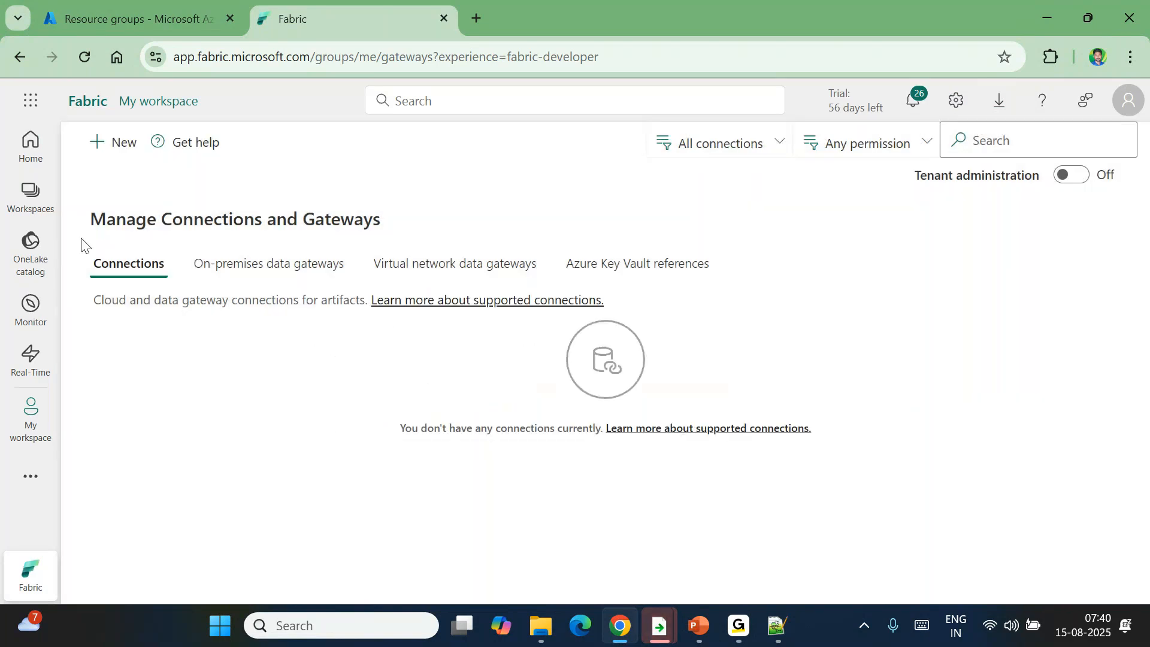
Step: Open Workspace027 and look at the recent runs of the DF_Preprocessing_Part2 dataflow
left_click(33, 204)
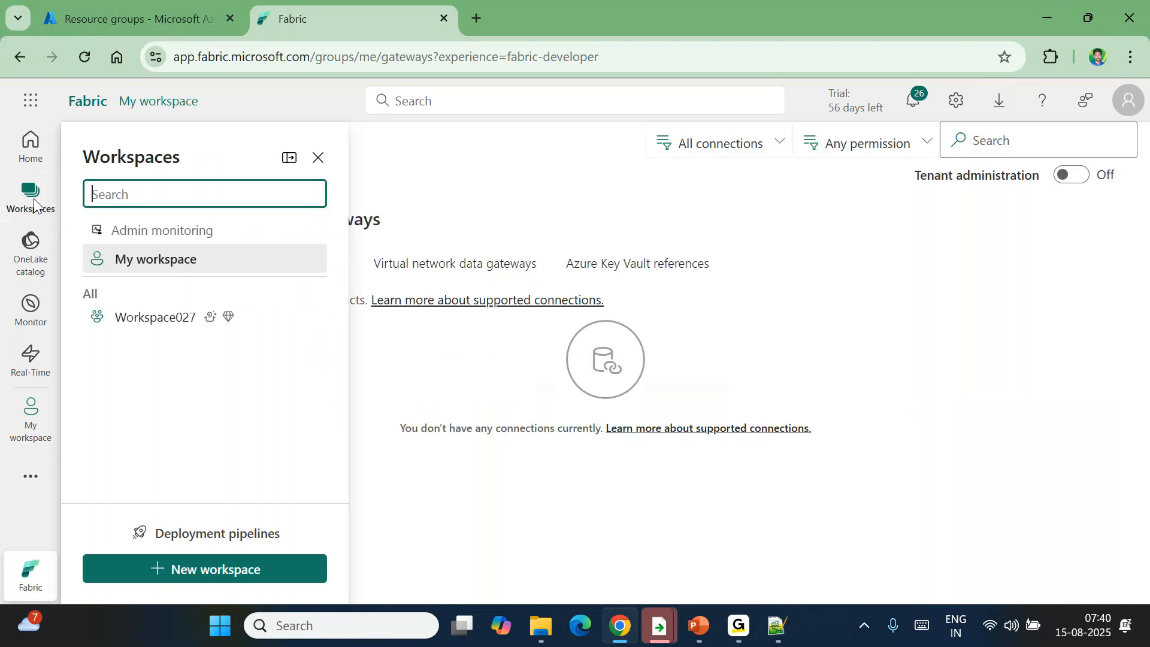
left_click(175, 317)
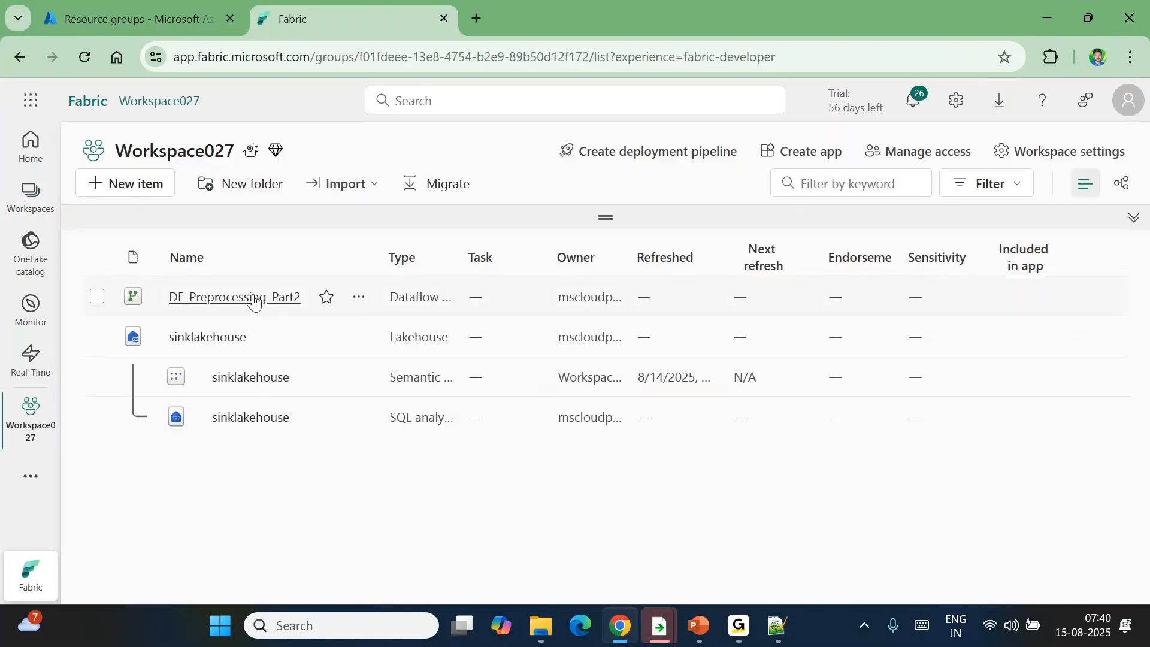
left_click(358, 296)
scroll(435, 550, "down", 2)
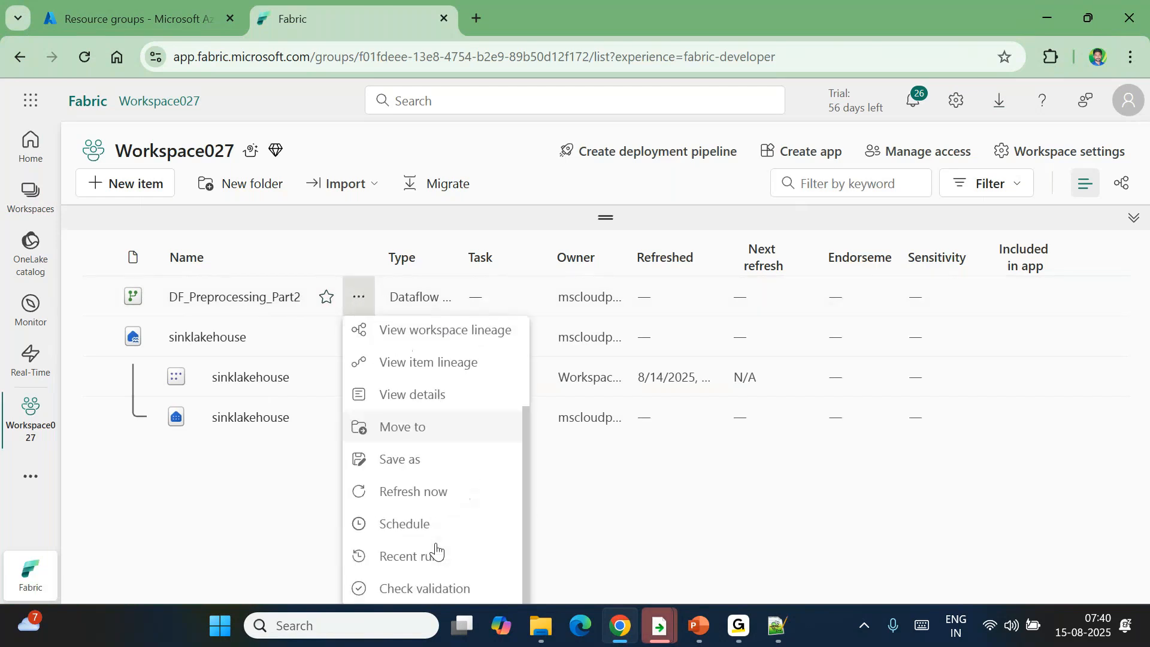
left_click(437, 556)
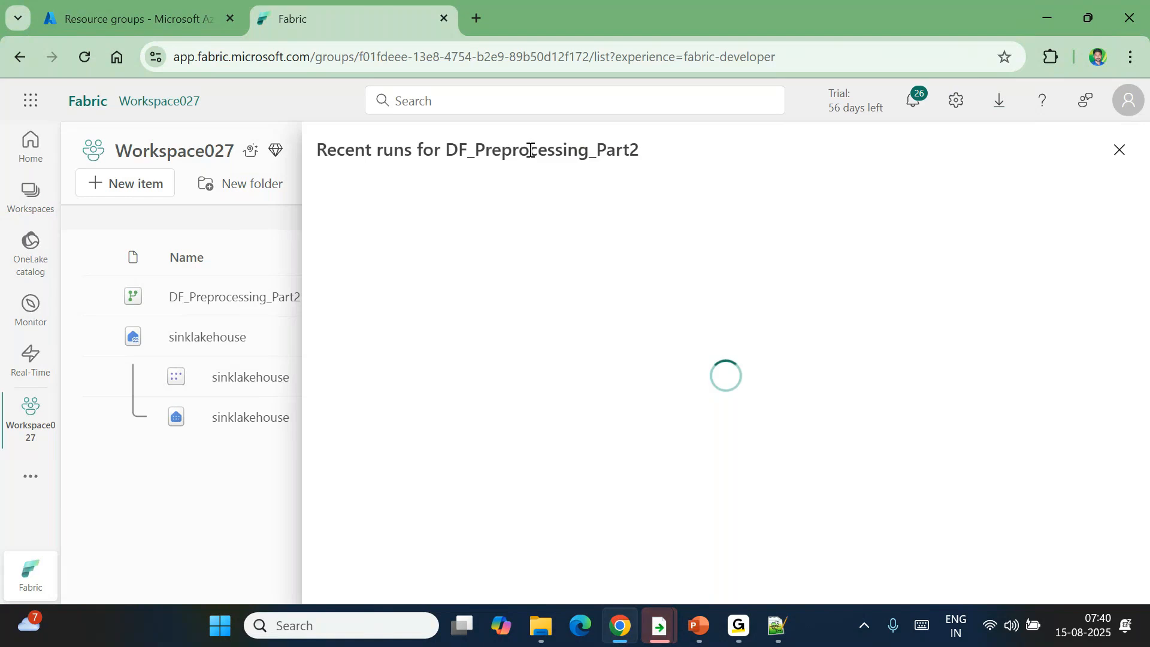
left_click(1119, 151)
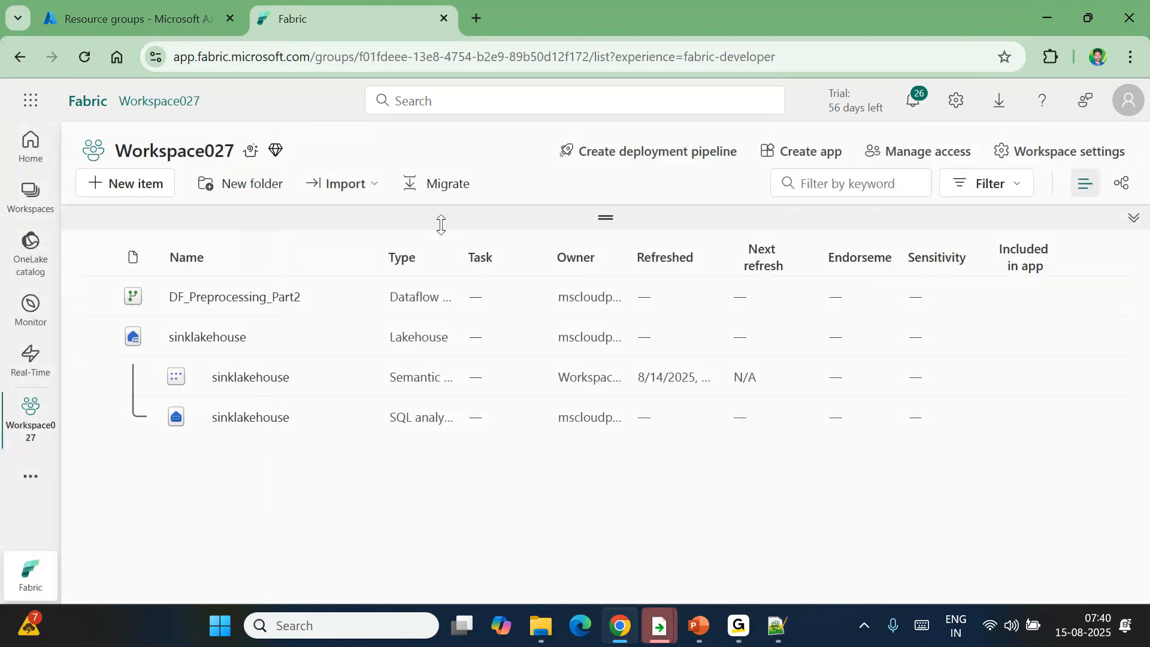
Step: Delete Workspace027 from its workspace settings and dismiss the feedback survey
left_click(30, 193)
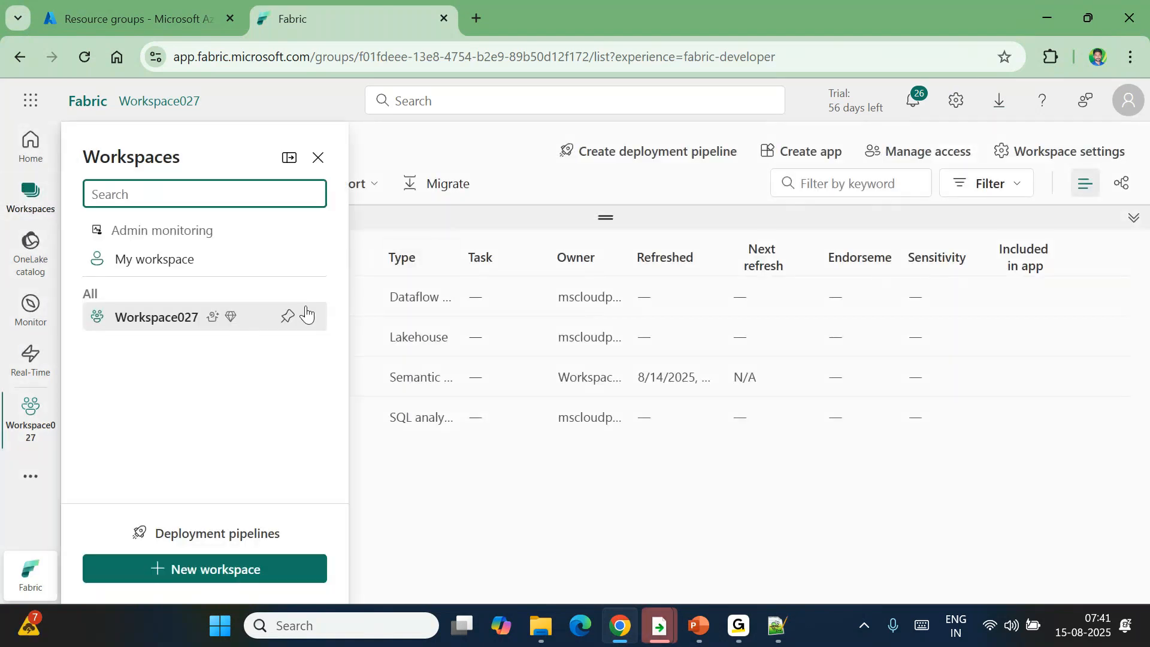
left_click(306, 314)
left_click(385, 346)
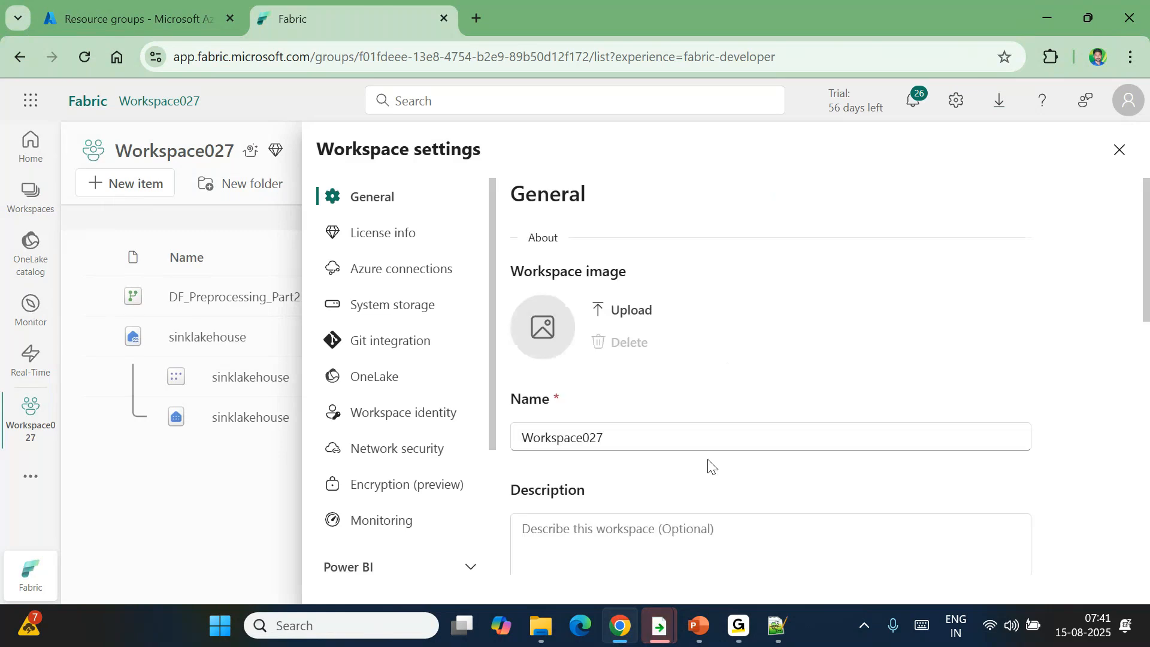
scroll(695, 479, "down", 10)
left_click(614, 521)
left_click(720, 380)
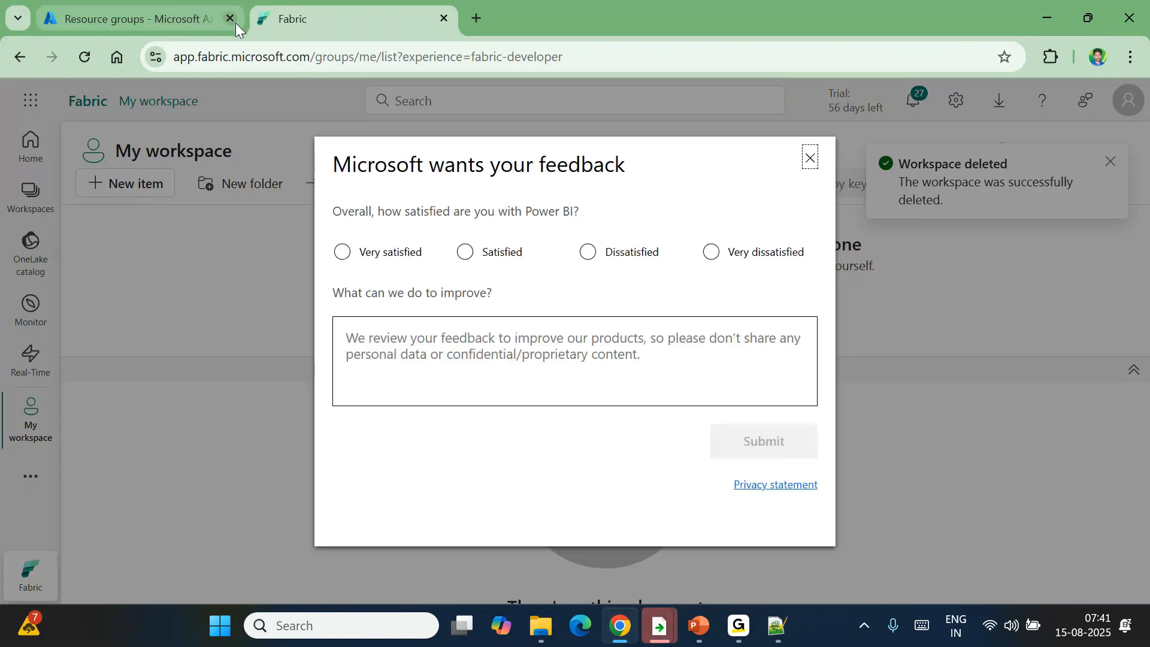
left_click(810, 165)
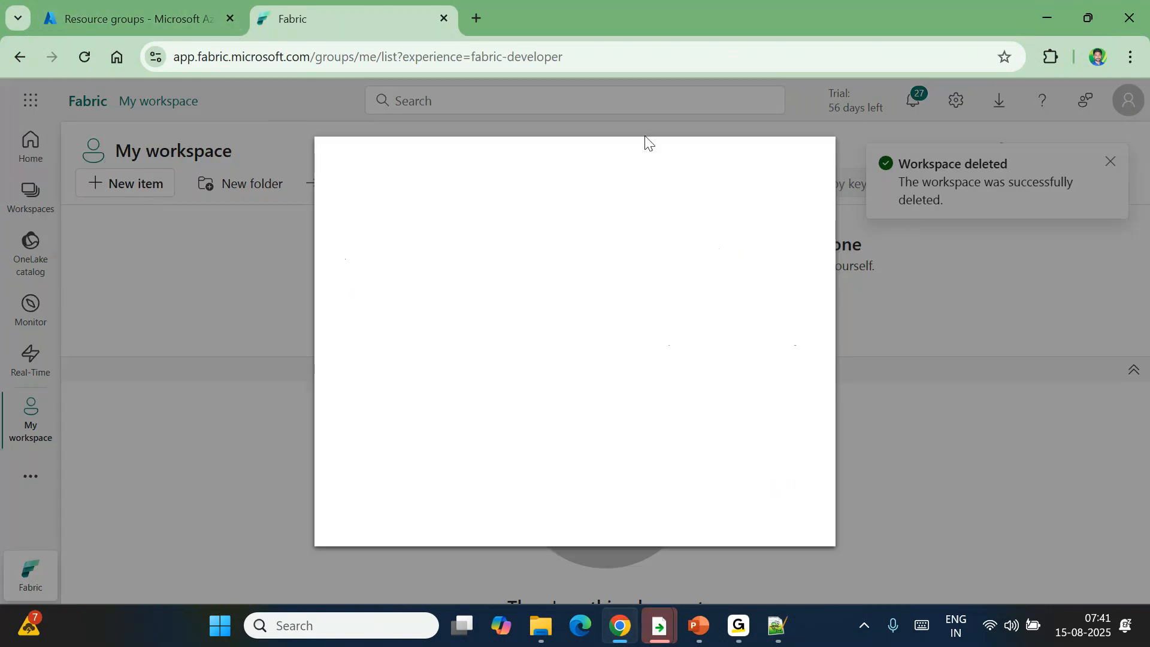
Step: Switch to the Azure portal, search for "storage" and open the Storage accounts service
left_click(154, 3)
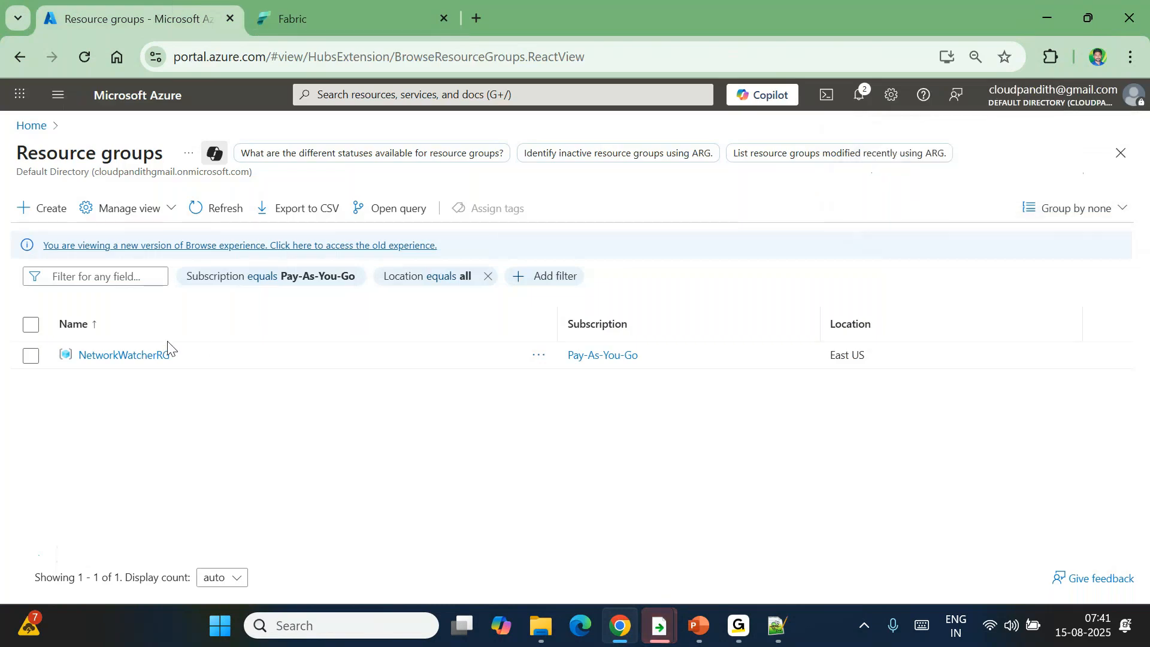
left_click(60, 106)
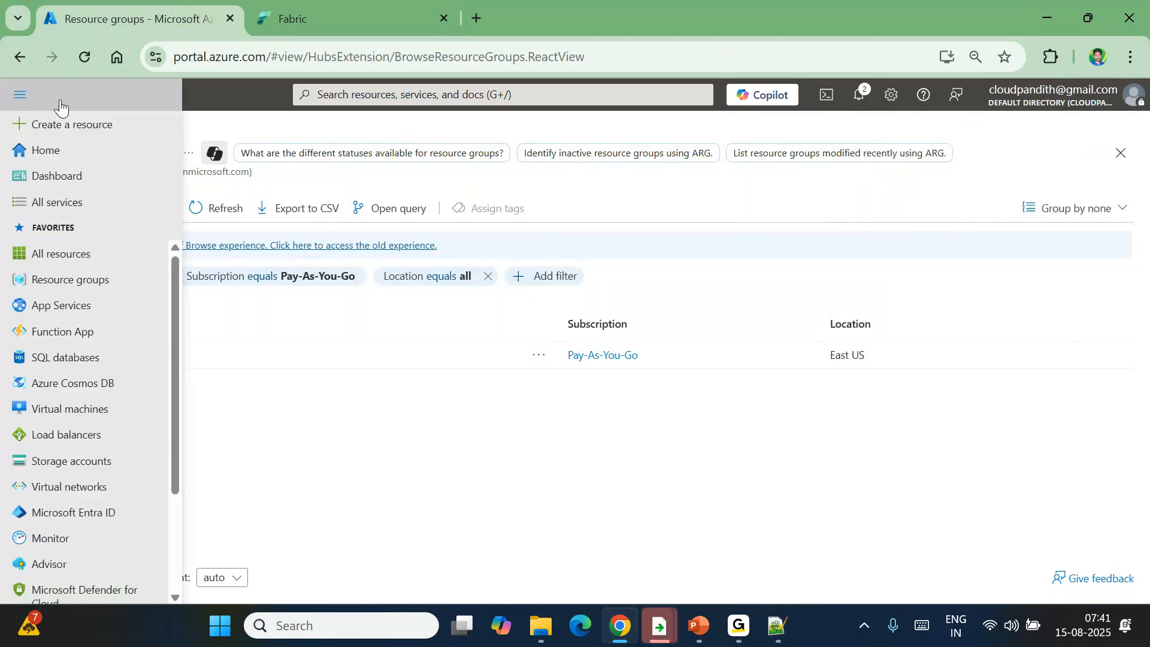
left_click(314, 352)
left_click(364, 97)
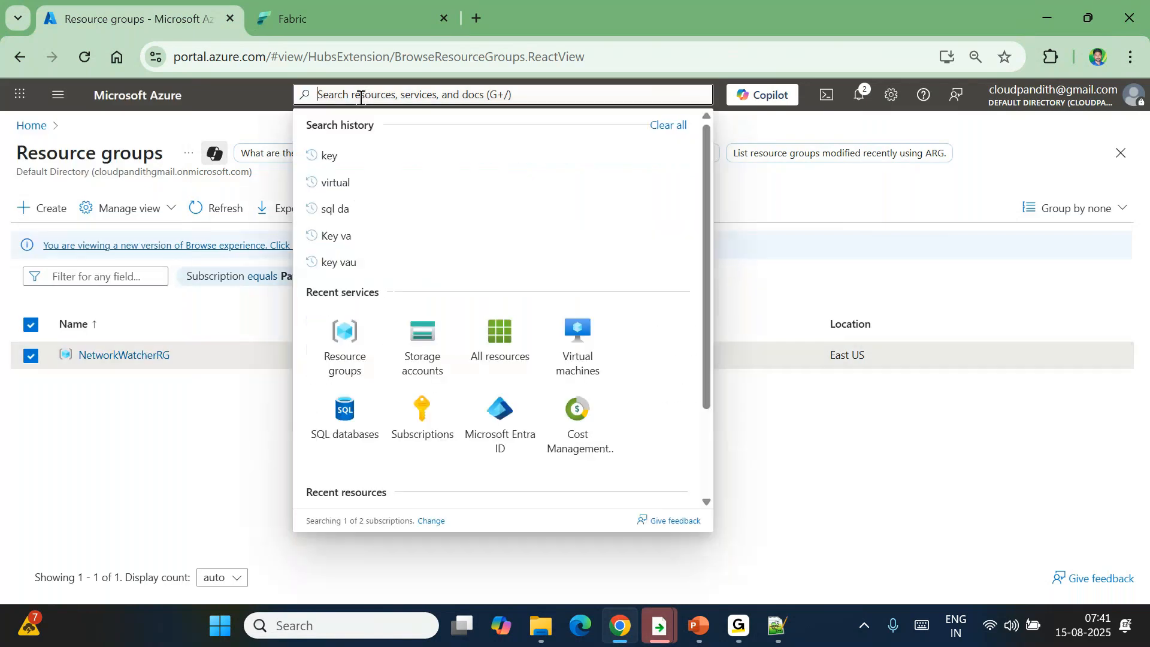
type("storage")
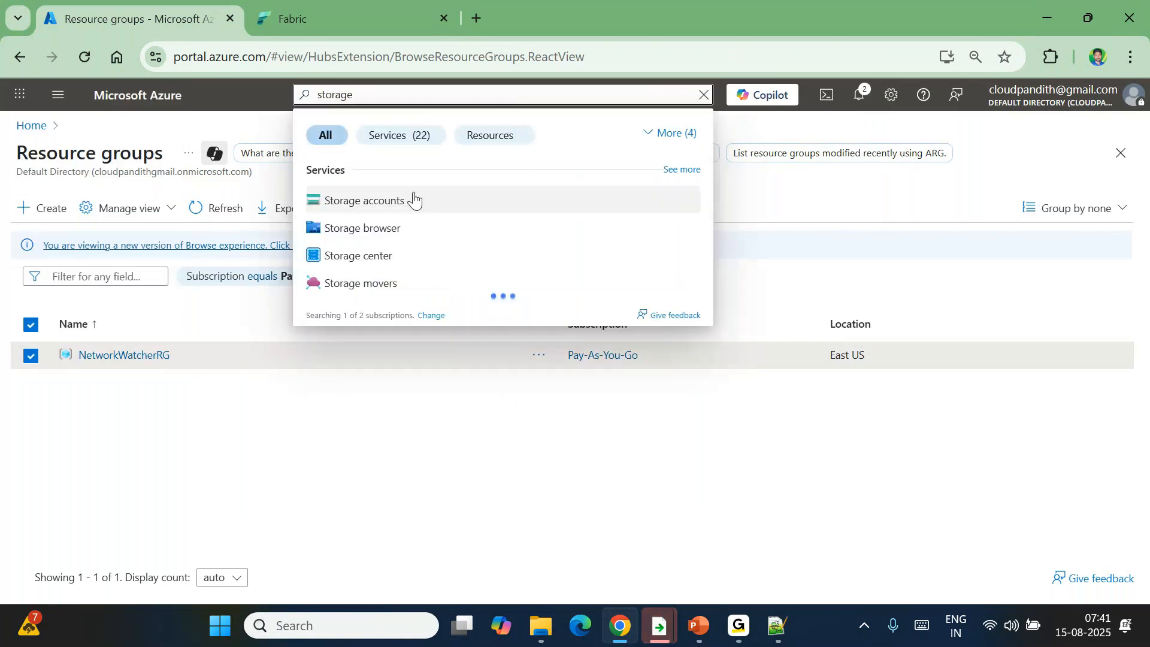
left_click(385, 203)
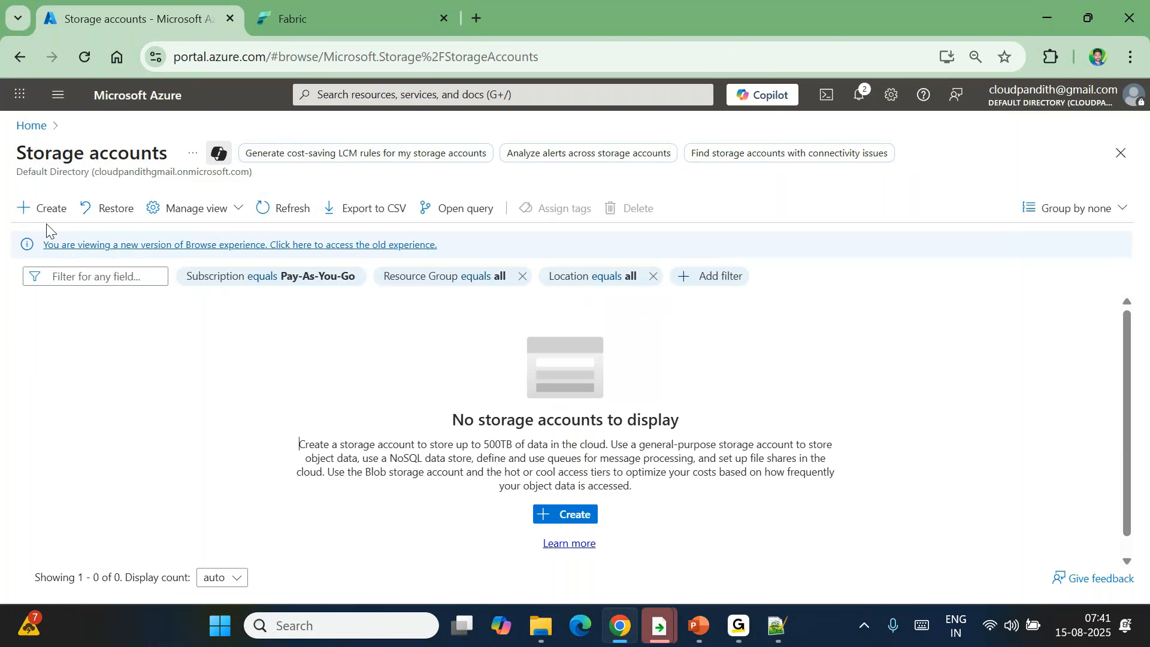
Step: Start creating a storage account and add a new resource group named cloudpandith-dev-rg for it
left_click(43, 208)
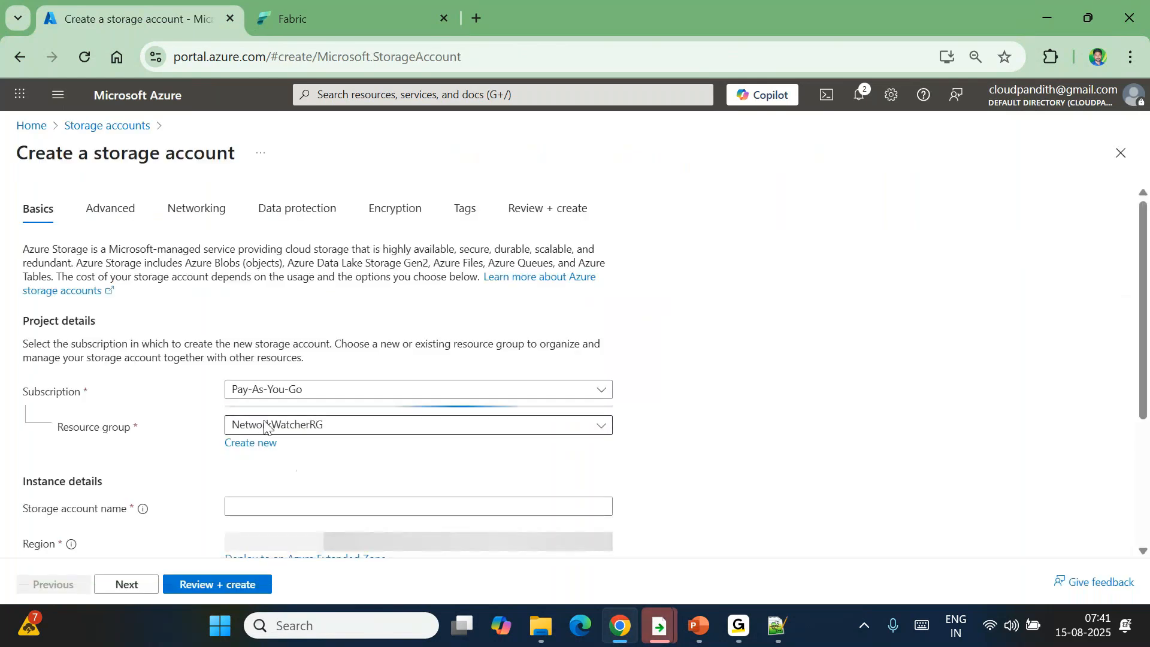
left_click(268, 425)
left_click(258, 446)
type("cloudpandith0de")
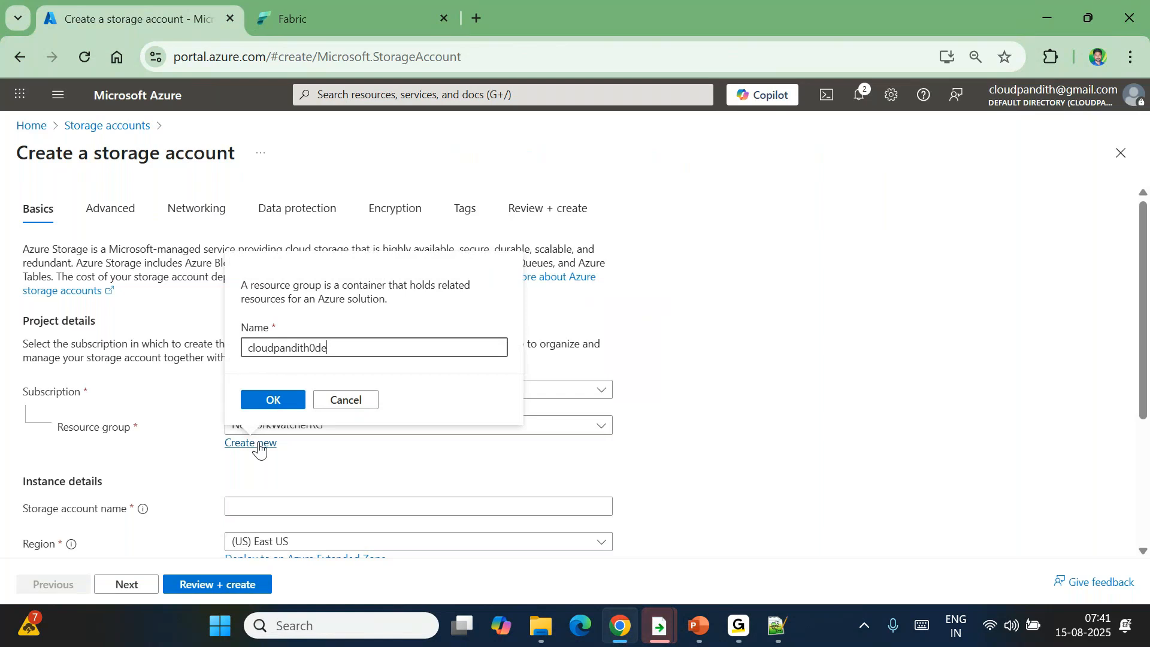
key("BackSpace")
key("BackSpace")
key("BackSpace")
type("-dev-rg")
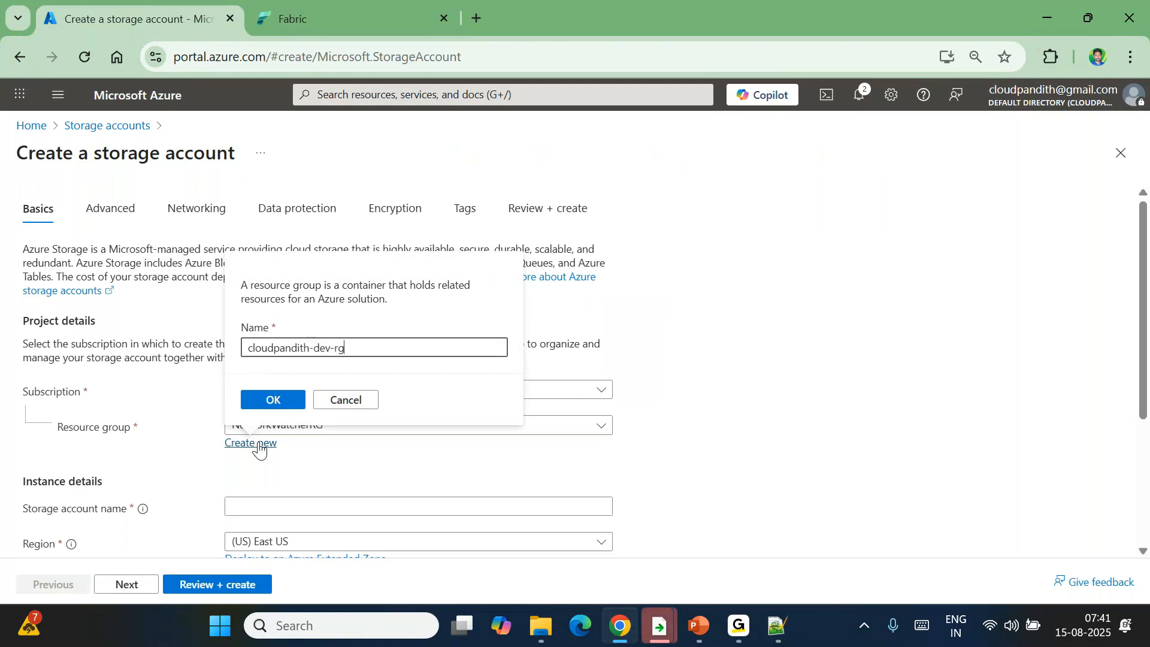
left_click(275, 400)
Step: Name the storage account cloudpandithdevmsblob
left_click(265, 506)
type("cloudpandith")
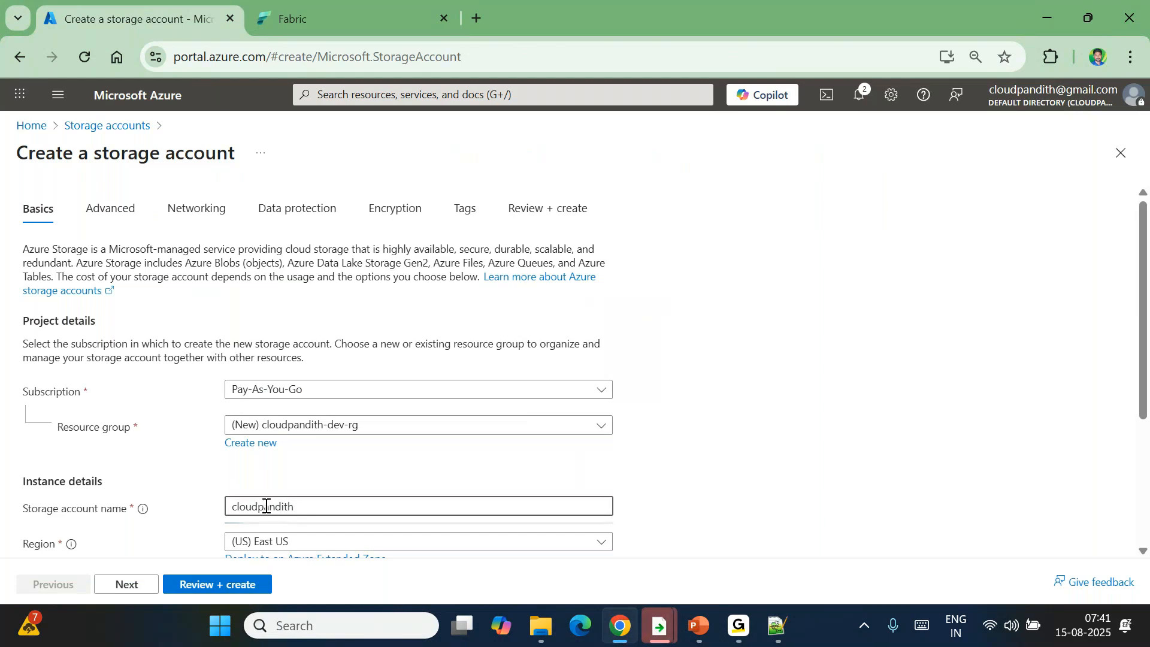
type("devblob")
key("Left")
key("Left")
key("Left")
key("Left")
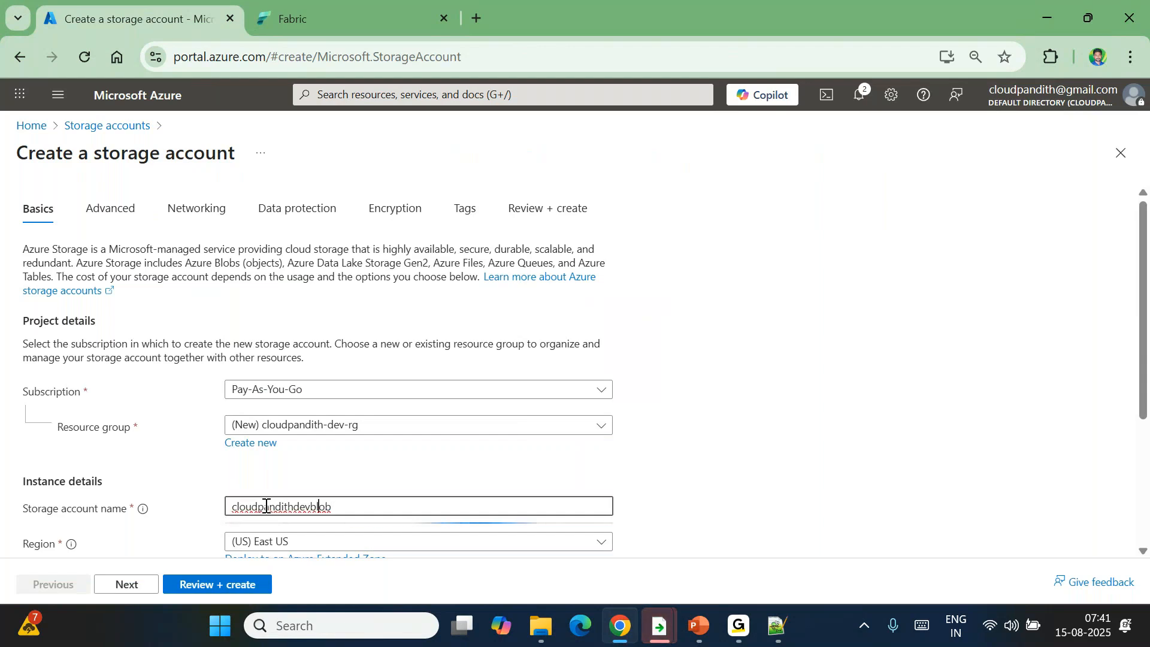
type("ms")
left_click(200, 482)
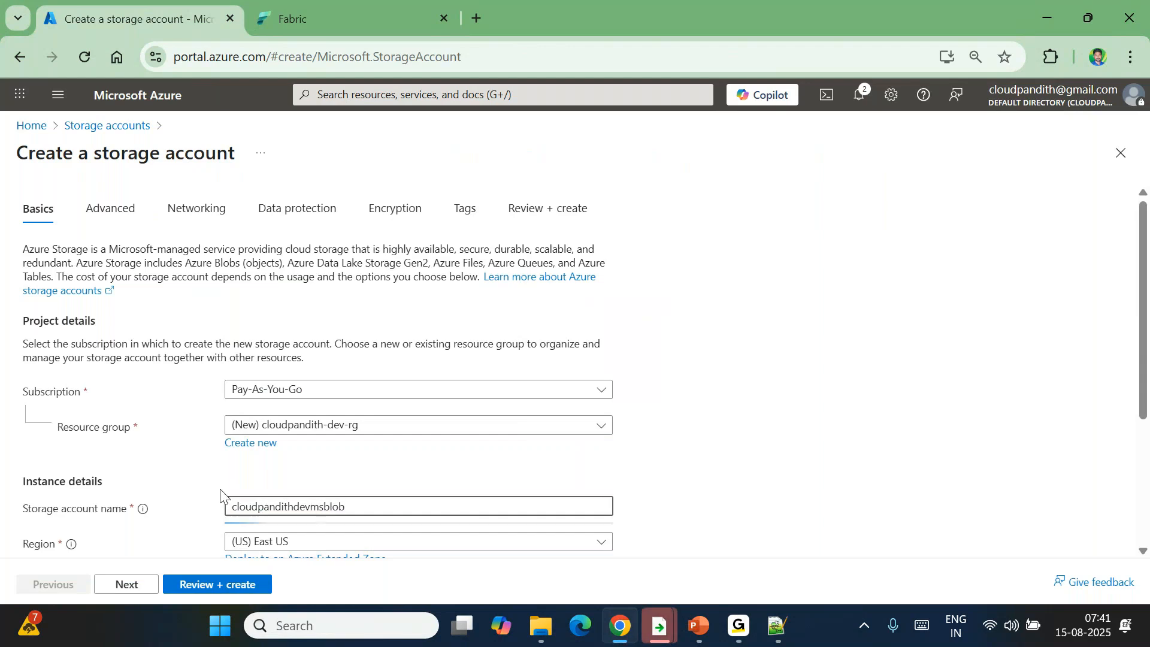
Step: Keep the default region, performance and redundancy settings and take the storage account configuration to the final review
scroll(200, 485, "down", 2)
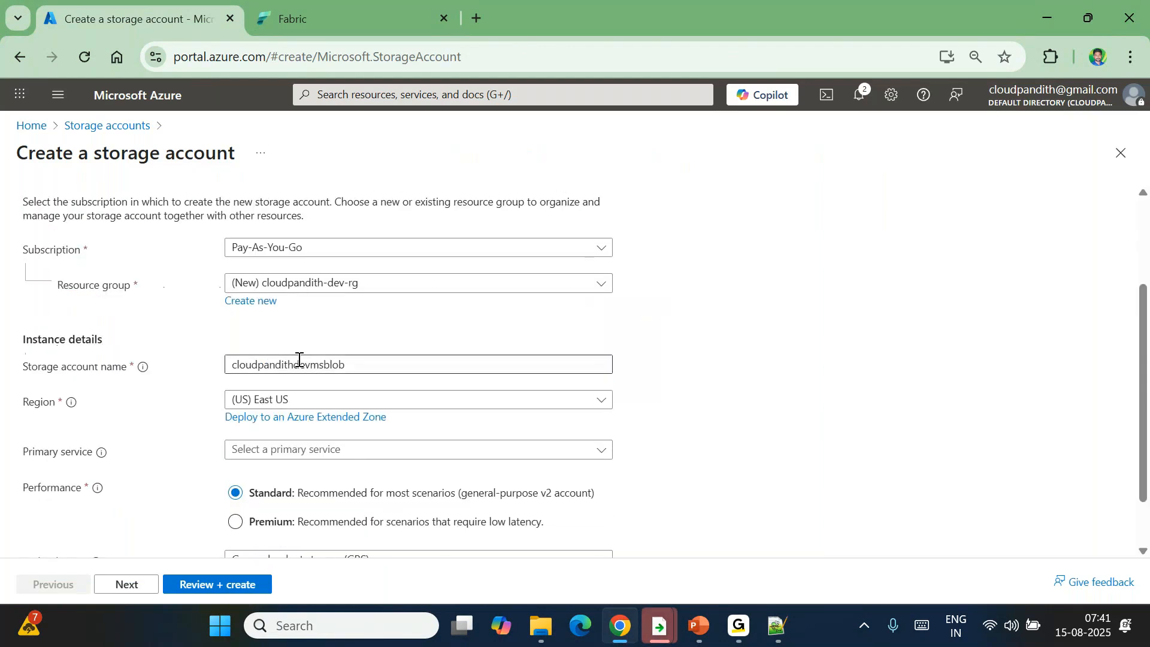
scroll(293, 531, "down", 1)
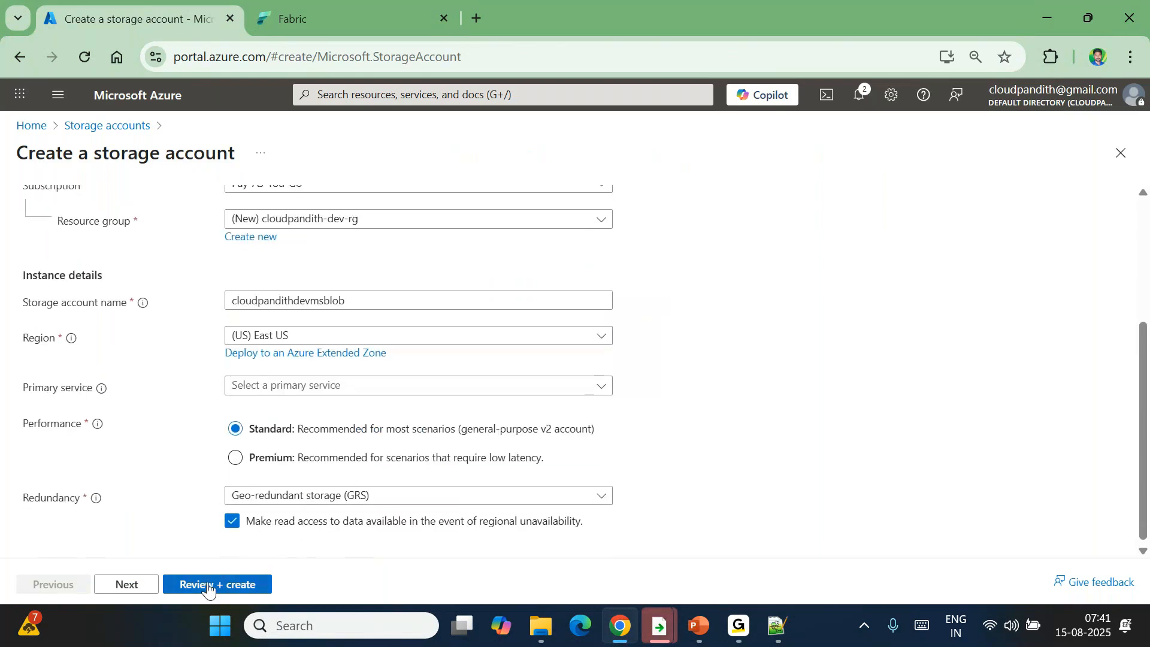
left_click(207, 587)
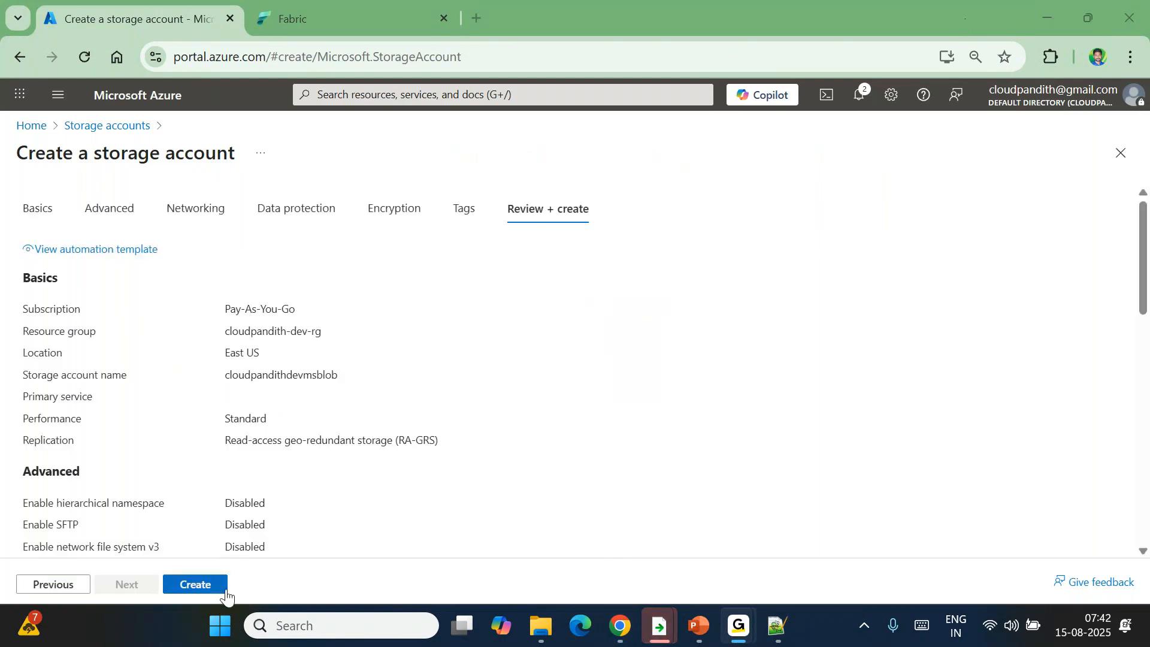
Step: Create the reviewed cloudpandithdevmsblob storage account and open the deployed resource
left_click(196, 584)
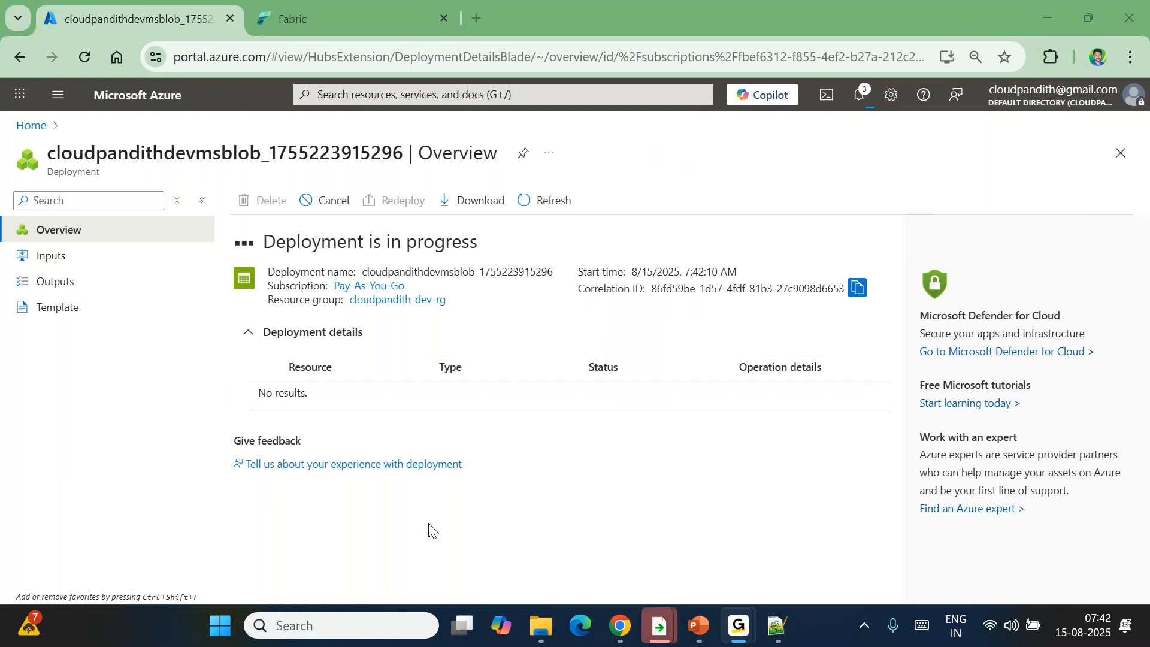
left_click(530, 211)
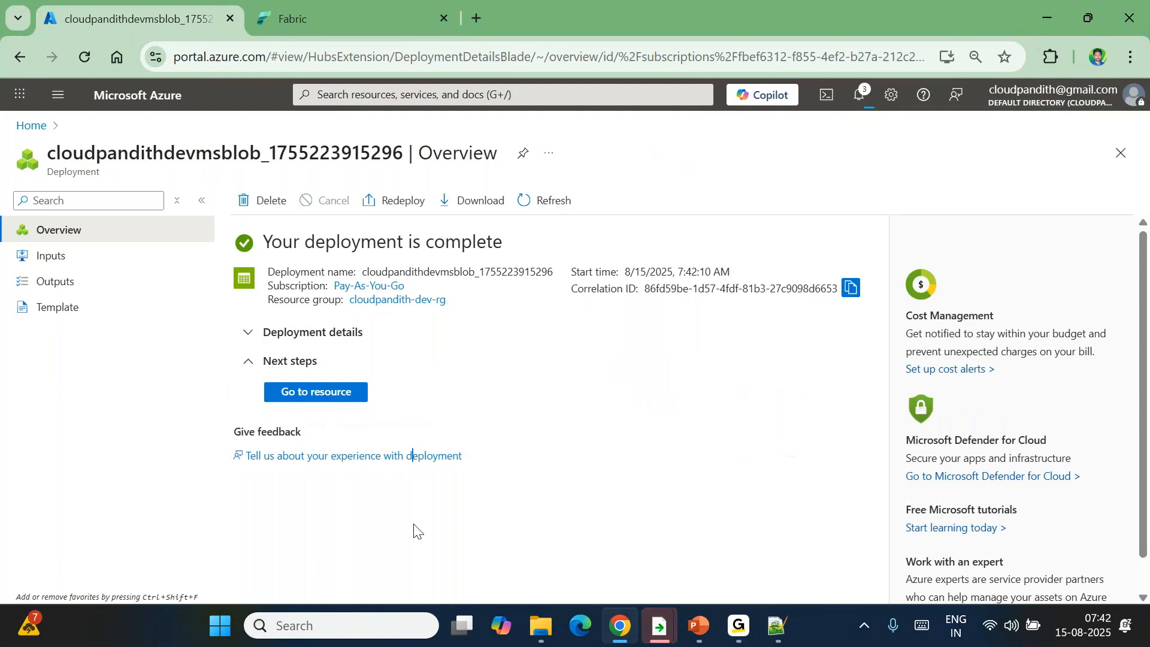
left_click(303, 391)
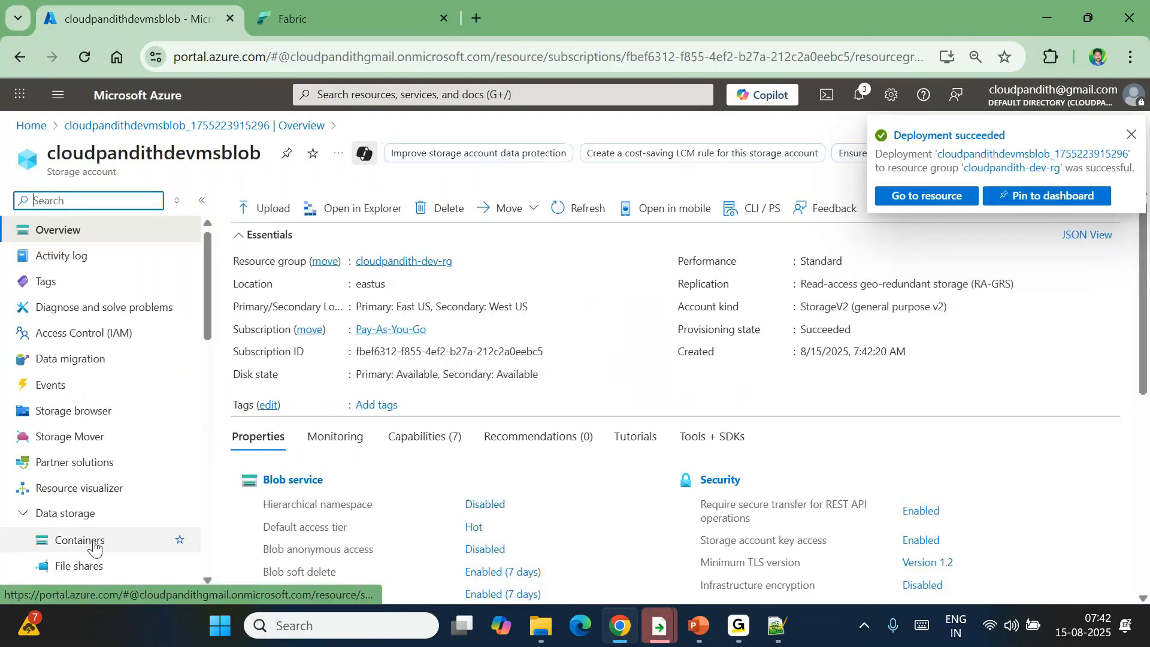
Step: Add a blob container named global to the storage account
left_click(90, 542)
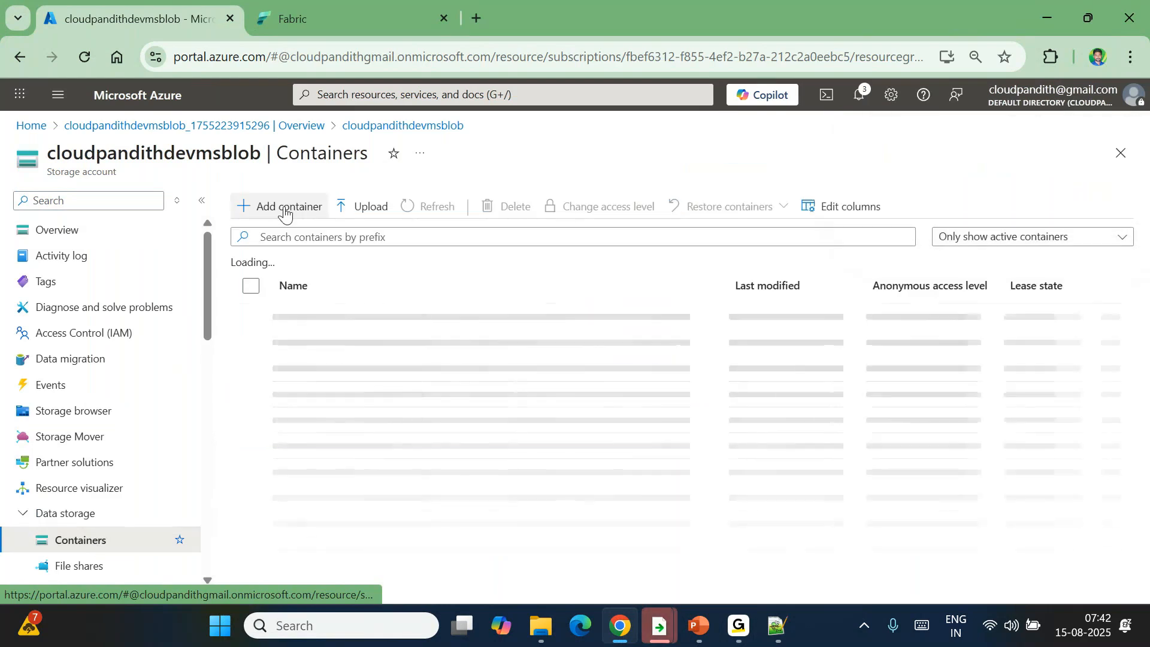
left_click(285, 209)
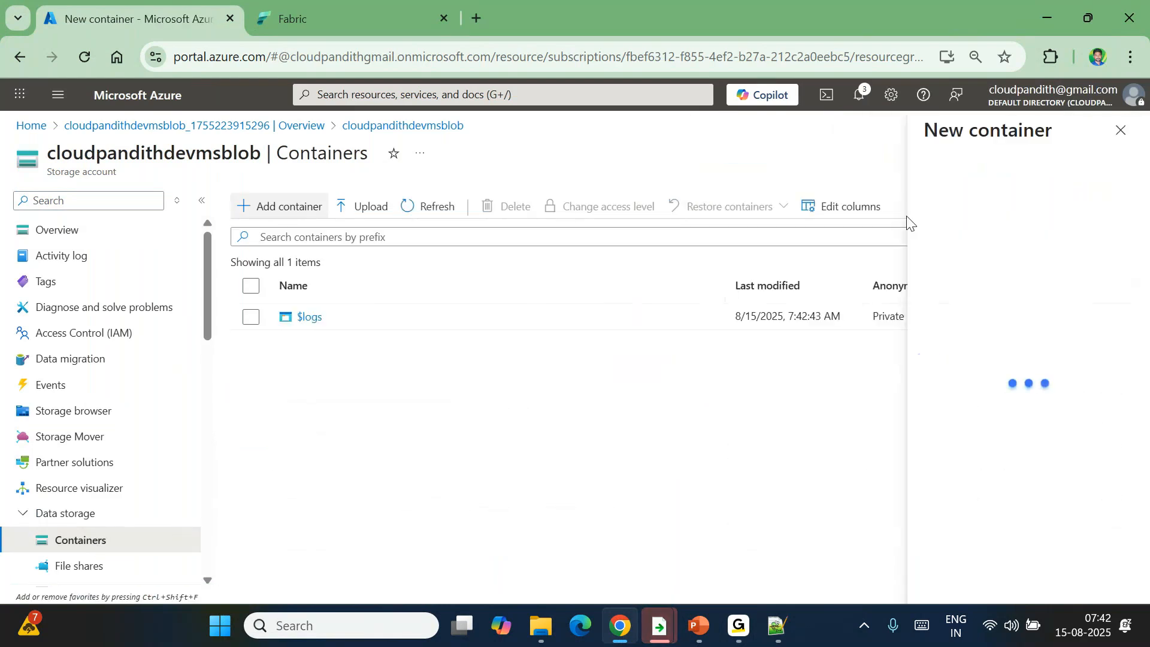
type("global")
left_click(841, 579)
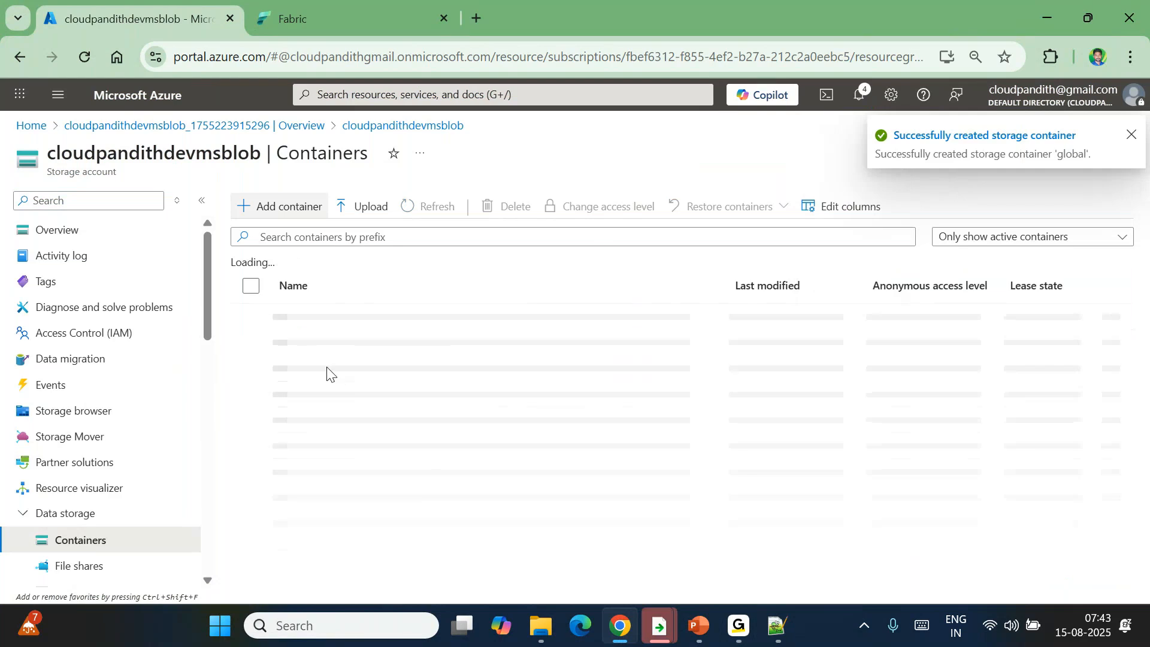
Step: Open the global container and add a virtual directory named sourcefiles
left_click(323, 346)
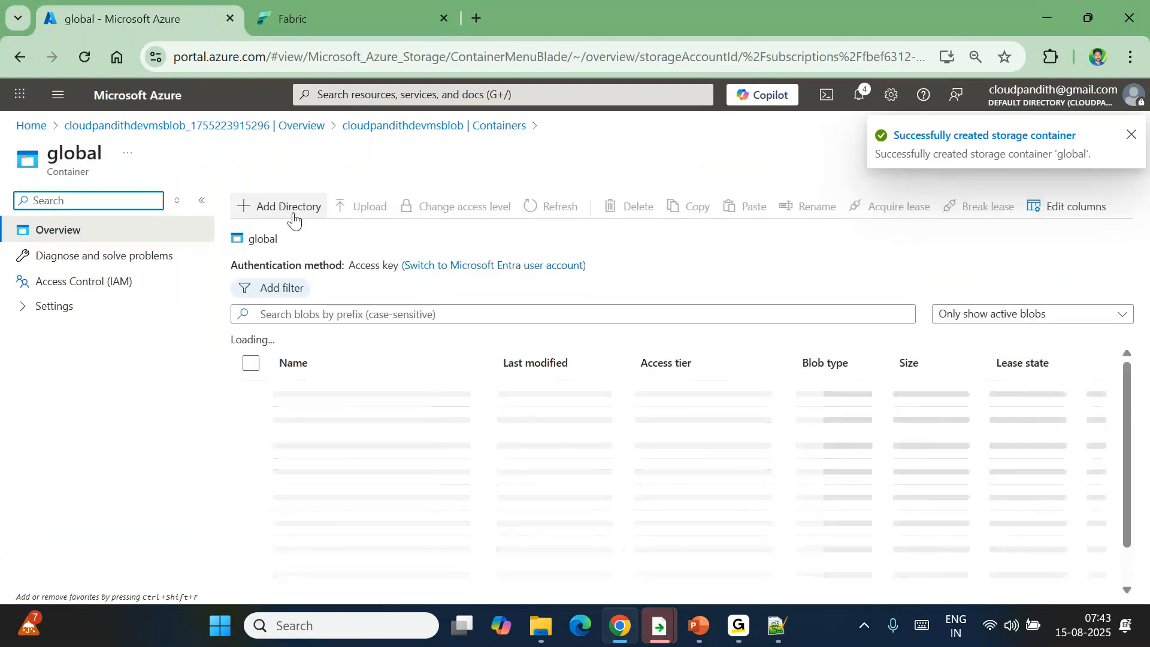
left_click(293, 207)
type("sor")
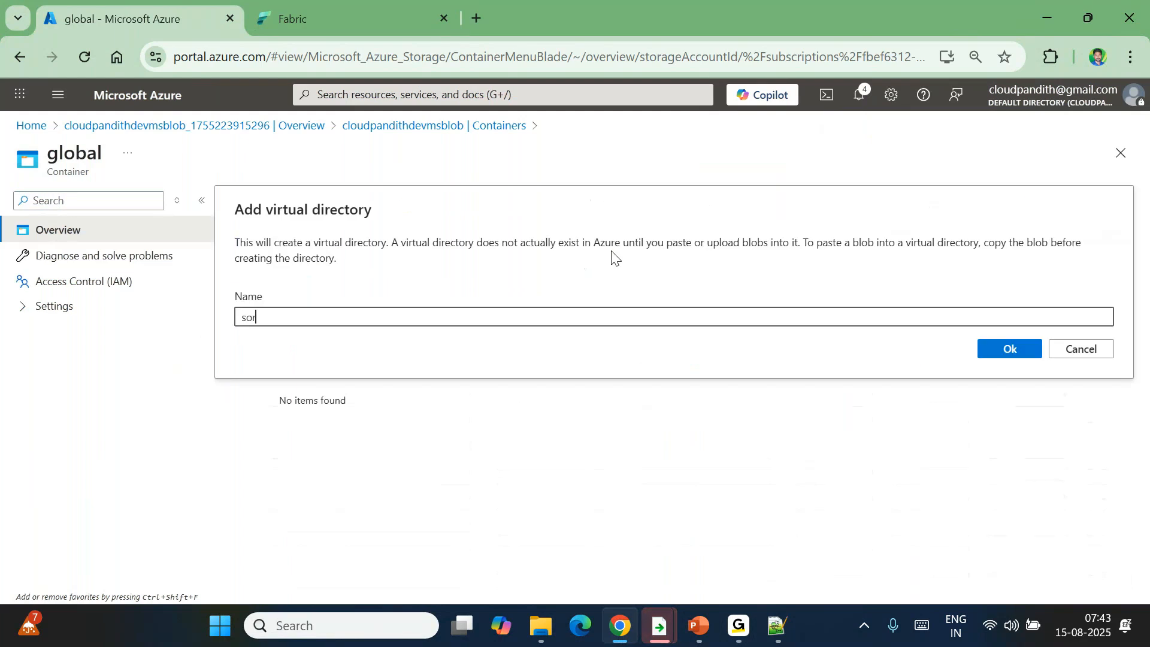
type("rceblob")
key("BackSpace")
key("BackSpace")
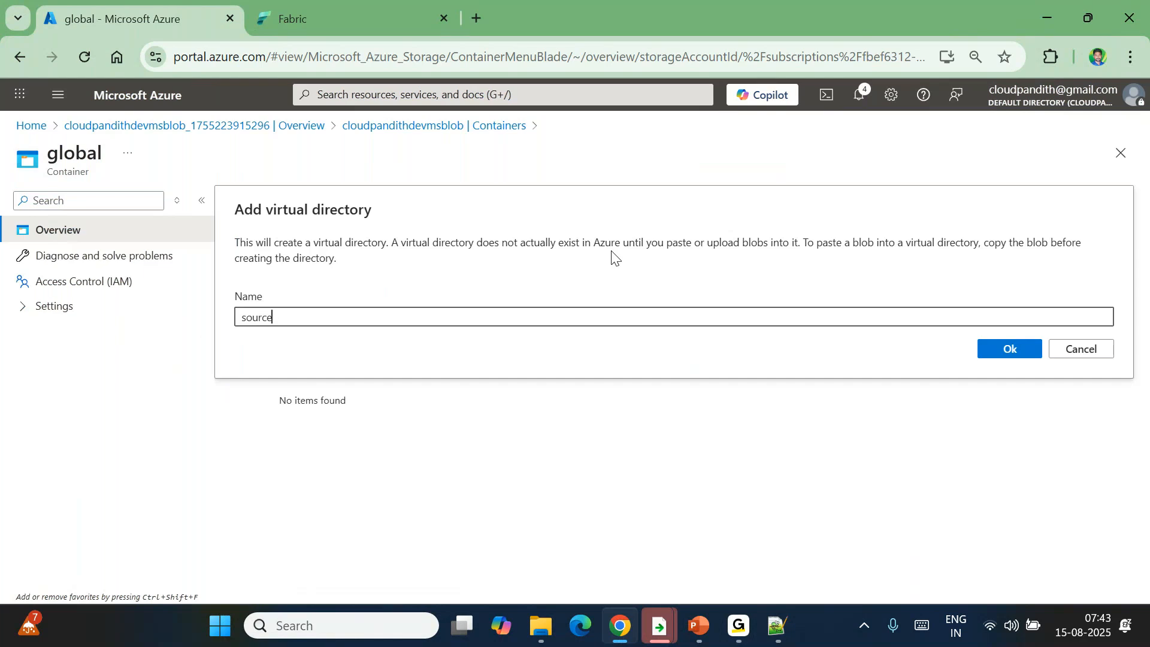
type("files")
left_click(1022, 351)
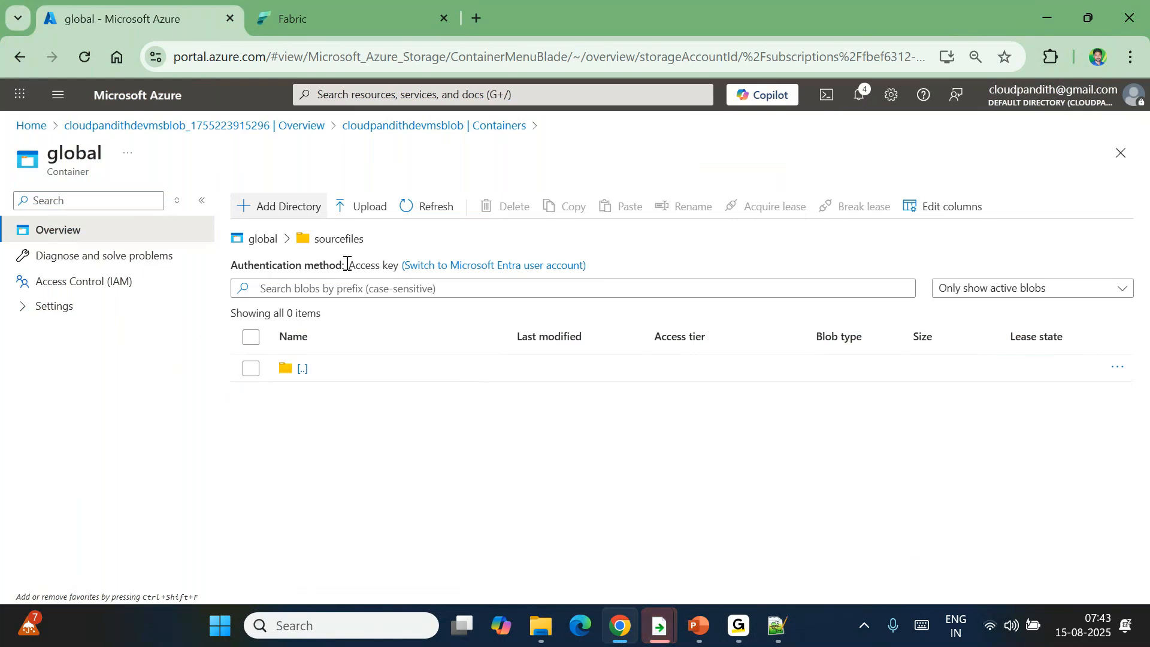
Step: Upload AdventureWorks Product Lookup, AdventureWorks Sales Data 2022 and Product Category Sales (Unpivot Demo) into the sourcefiles directory
left_click(374, 206)
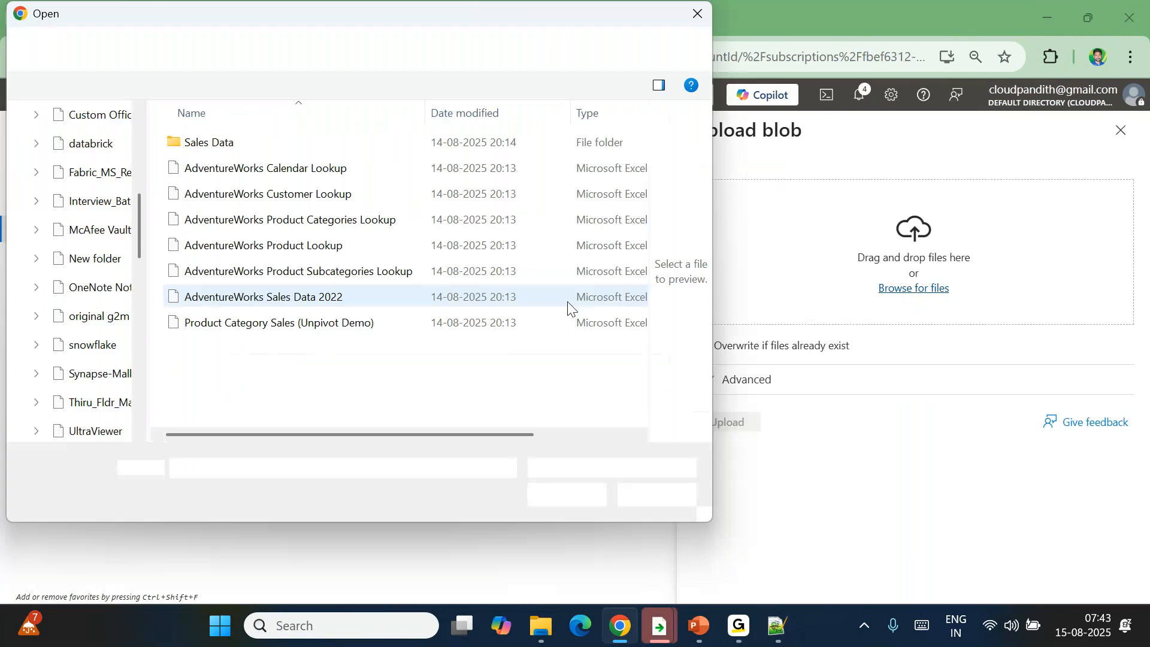
left_click(271, 300)
left_click(324, 251, "ctrl")
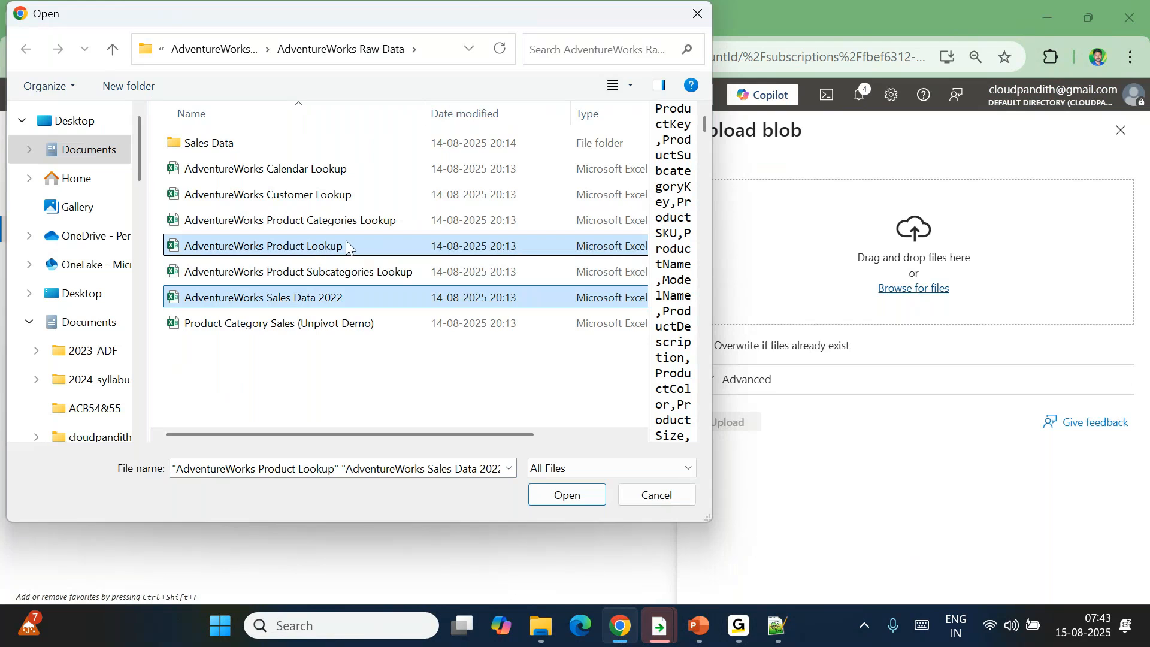
left_click(341, 324, "ctrl")
left_click(572, 495)
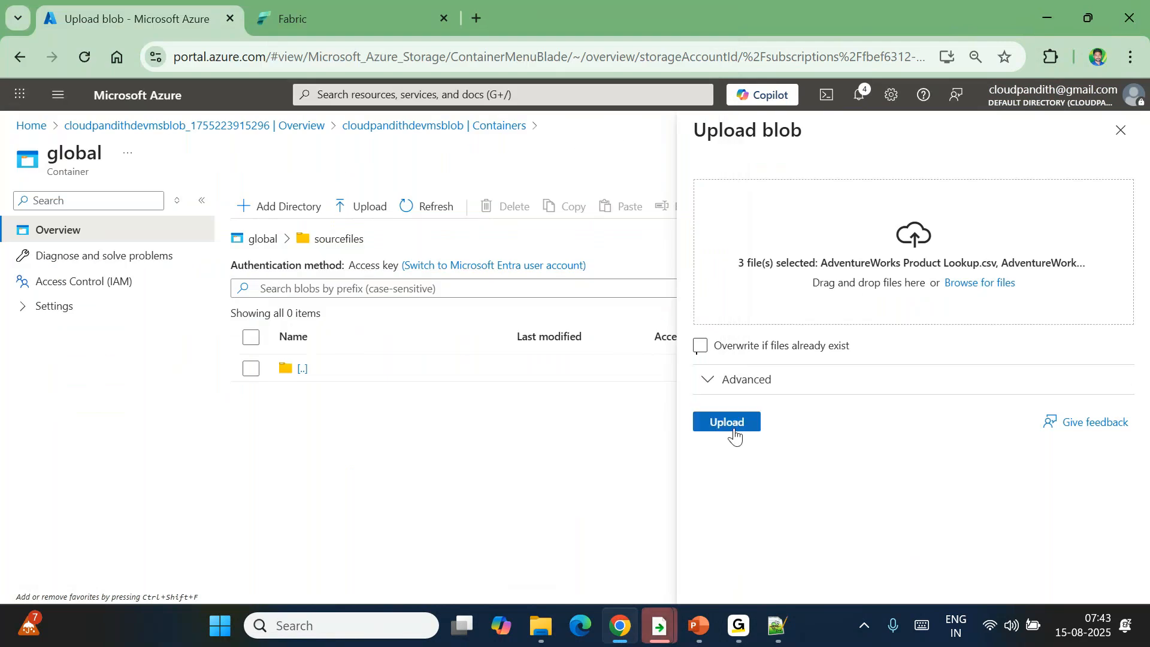
left_click(735, 430)
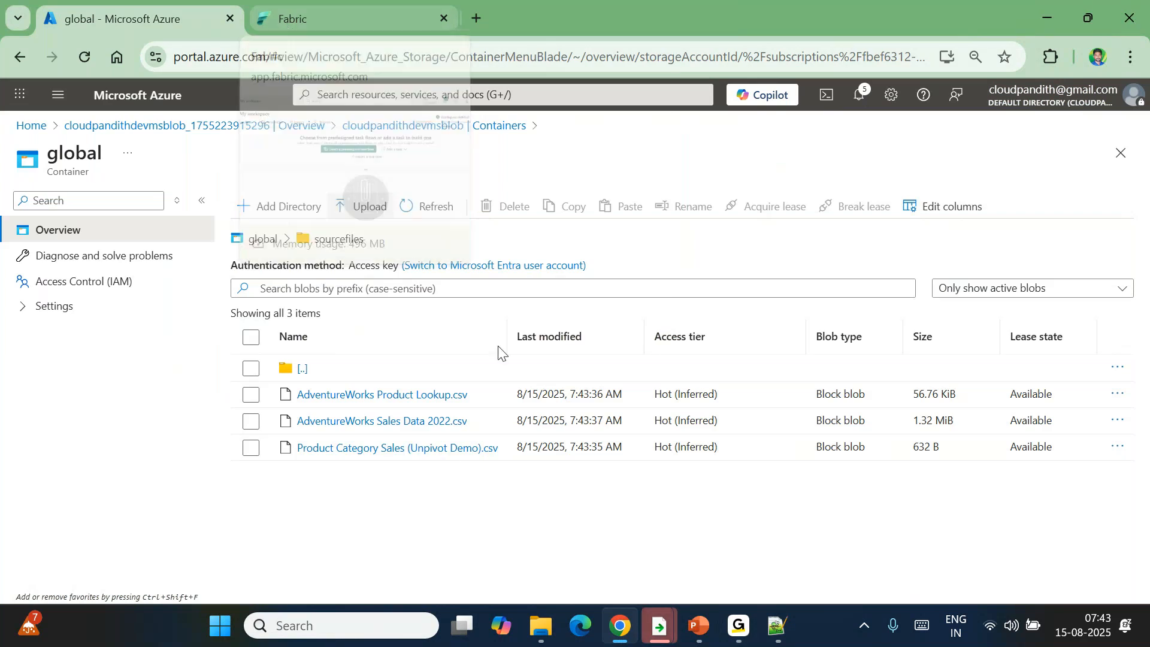
Step: Return to the storage account and start a role assignment in its access control with the Storage Blob Data Contributor role
left_click(421, 128)
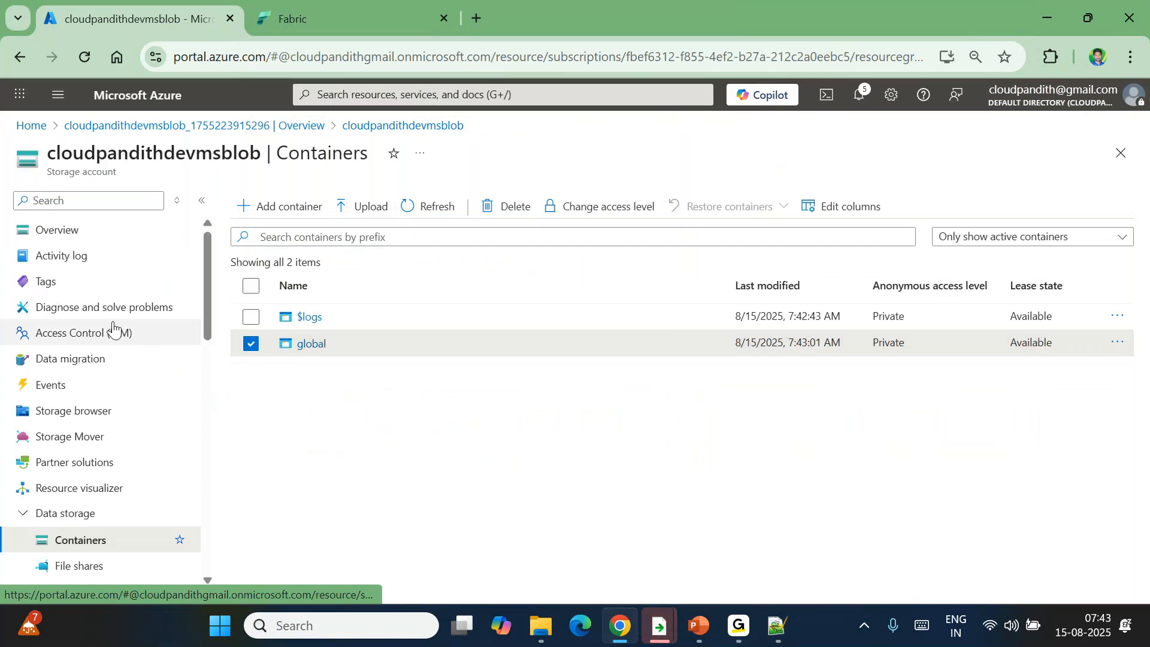
left_click(94, 333)
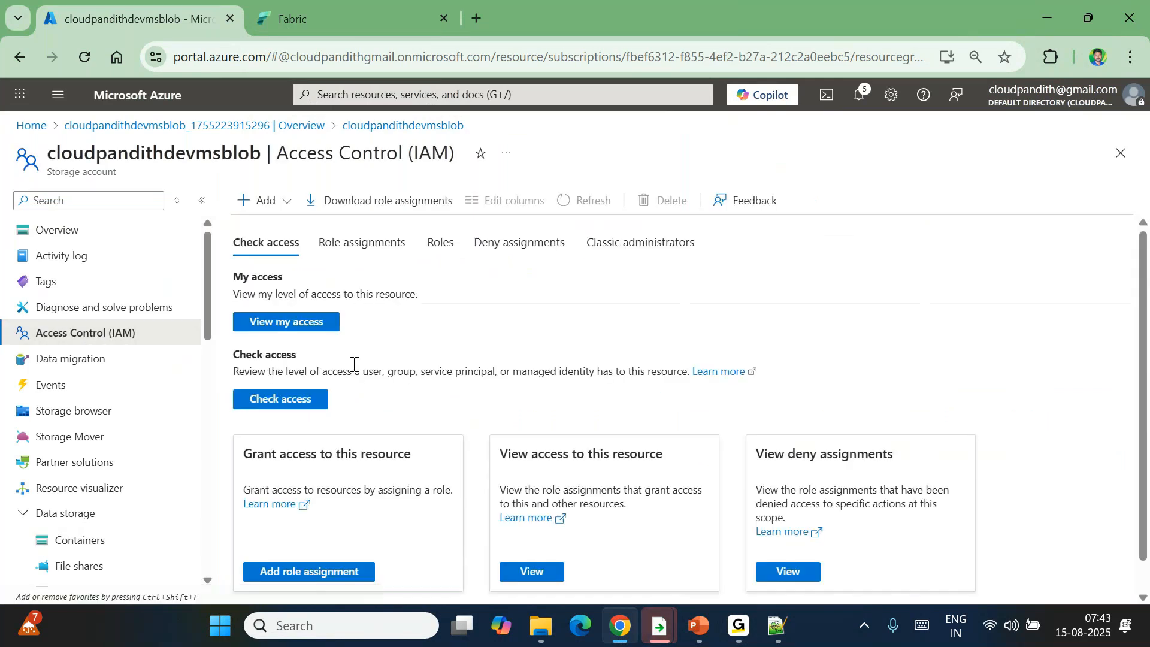
left_click(289, 226)
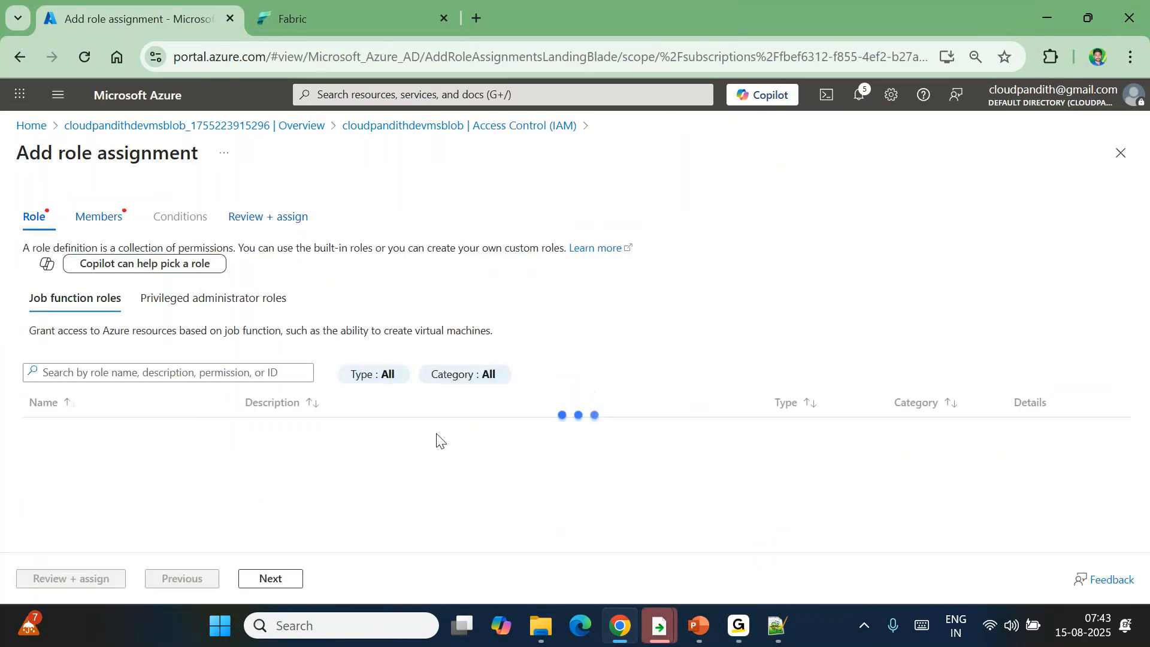
scroll(264, 401, "down", 15)
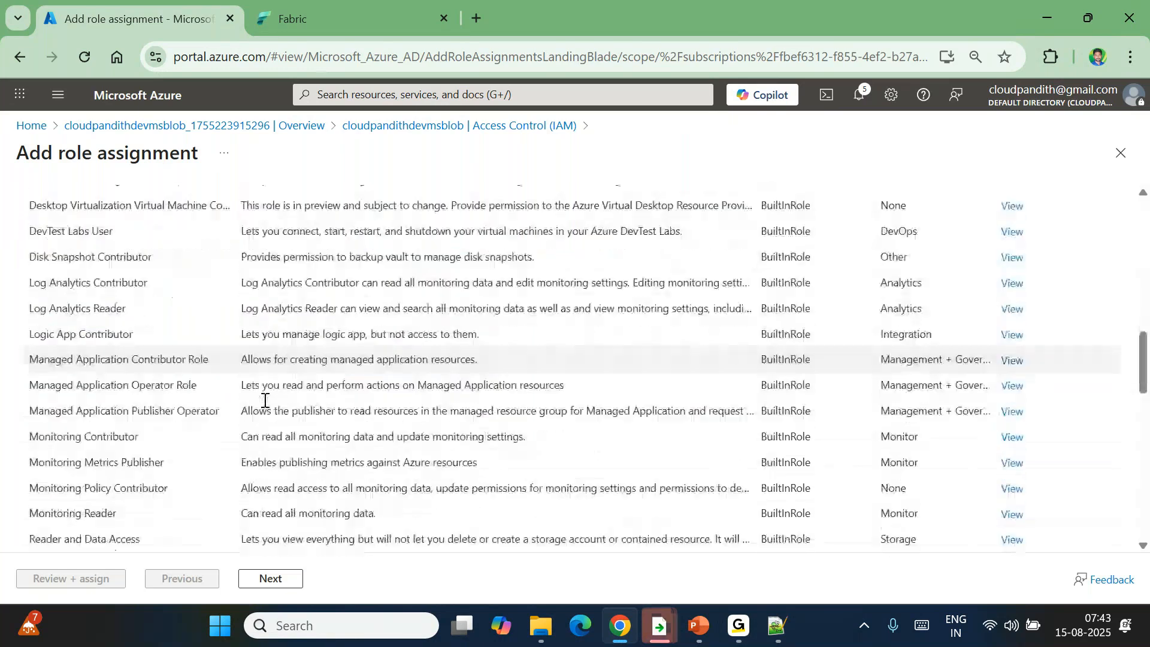
scroll(264, 401, "down", 3)
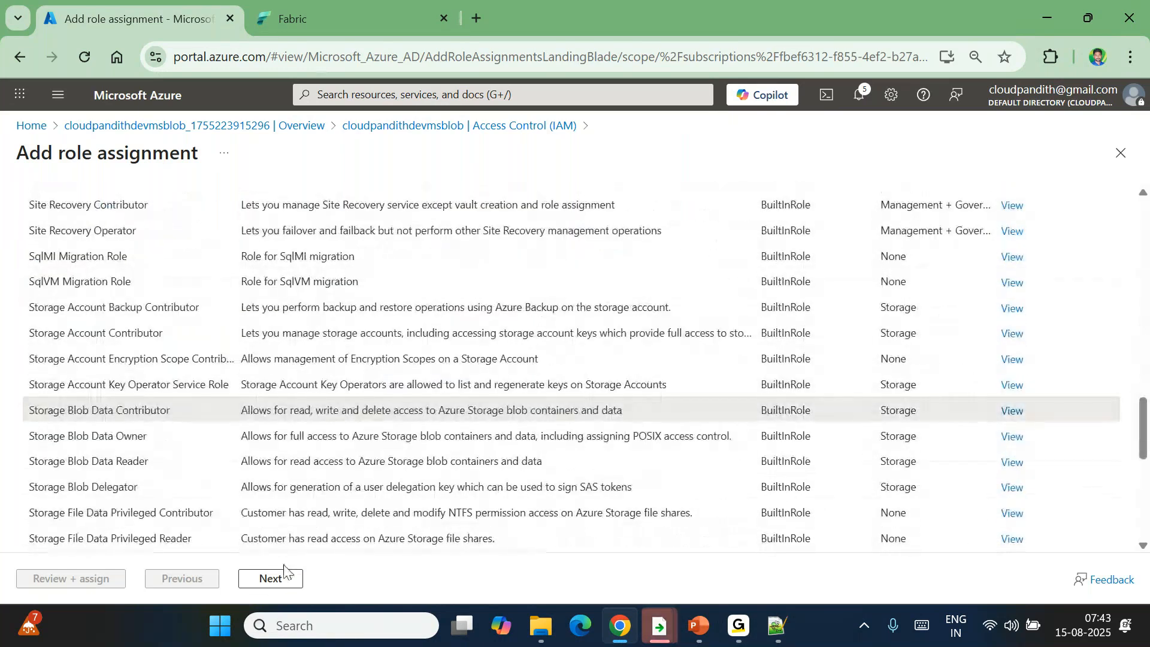
left_click(272, 580)
Step: Add the signed-in Fabric account as the role's member, using the e-mail copied from its Fabric profile, and complete the assignment
left_click(184, 350)
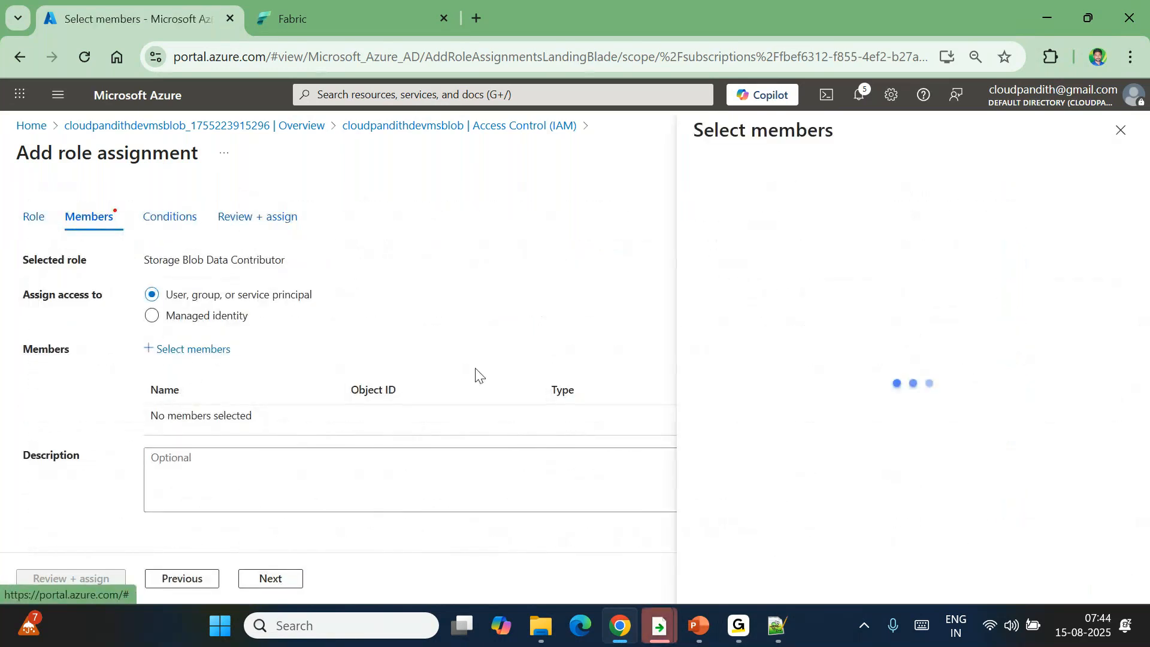
left_click(325, 6)
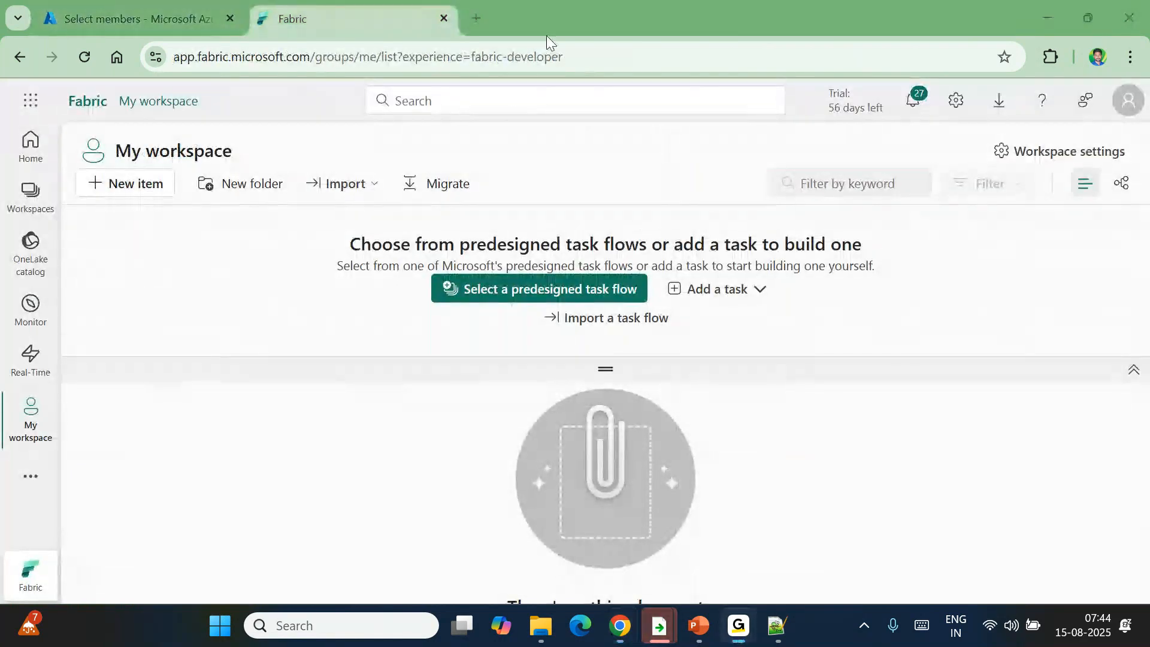
left_click(1126, 100)
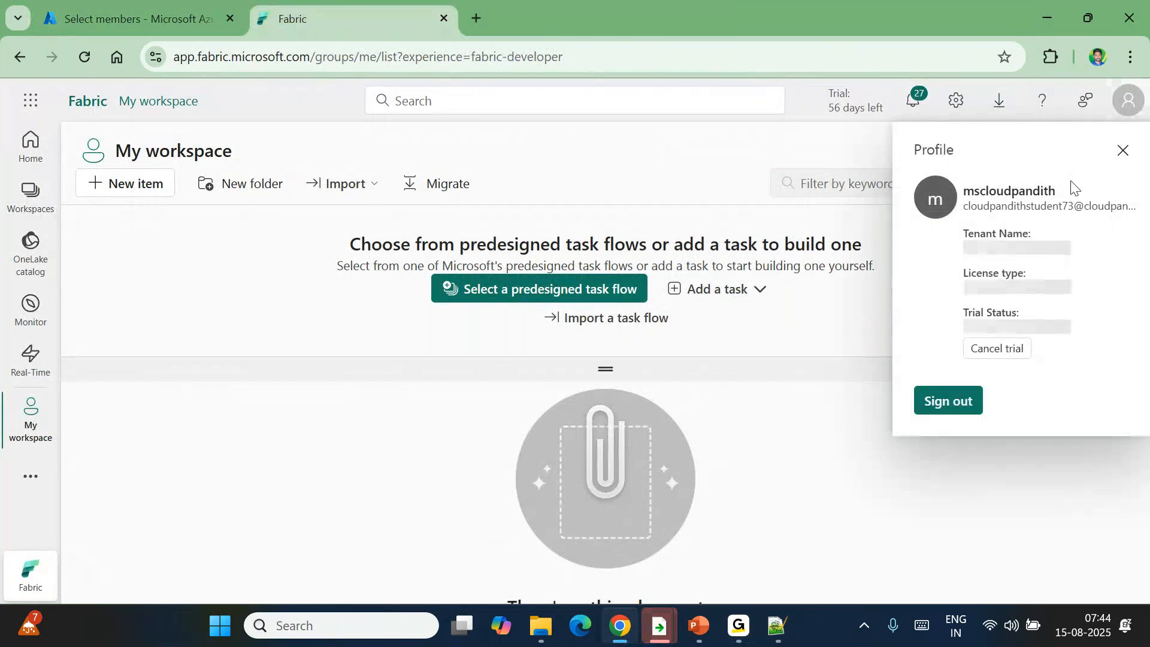
triple_click(1037, 208)
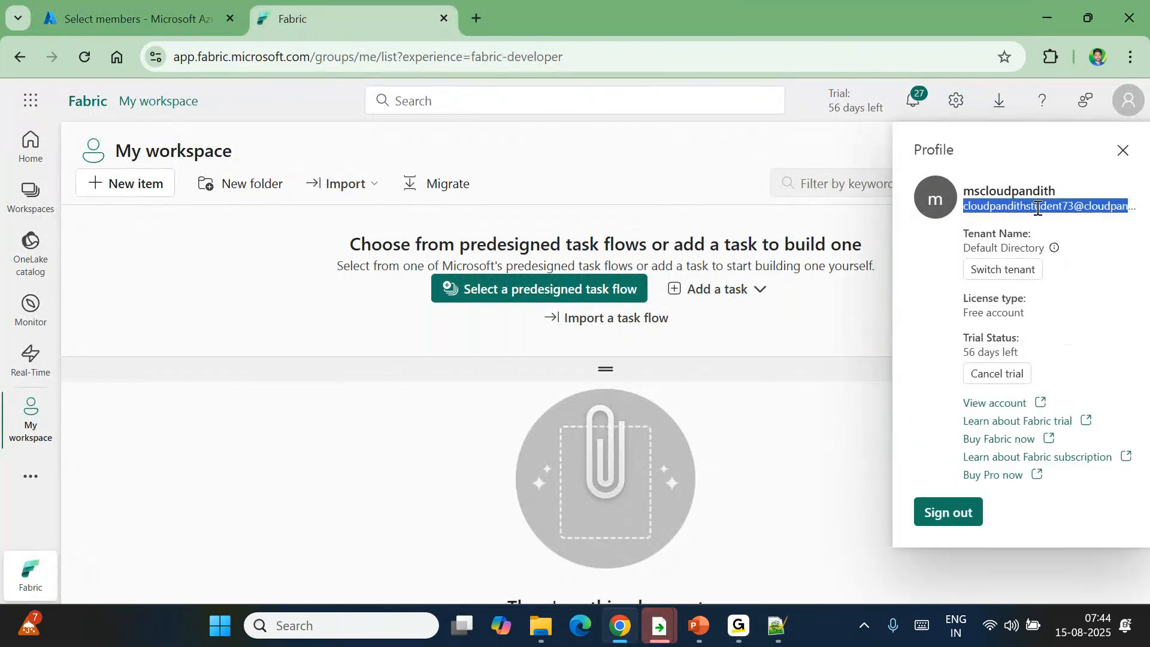
left_click(124, 18)
left_click(806, 179)
key("ctrl+v")
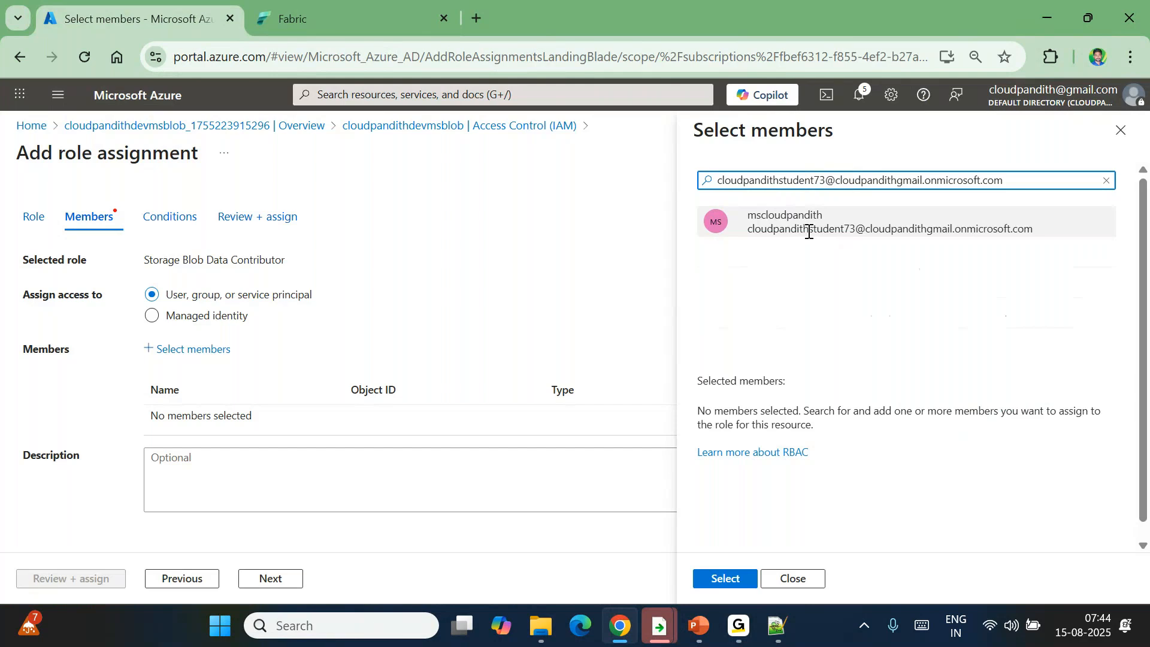
left_click(808, 229)
left_click(726, 578)
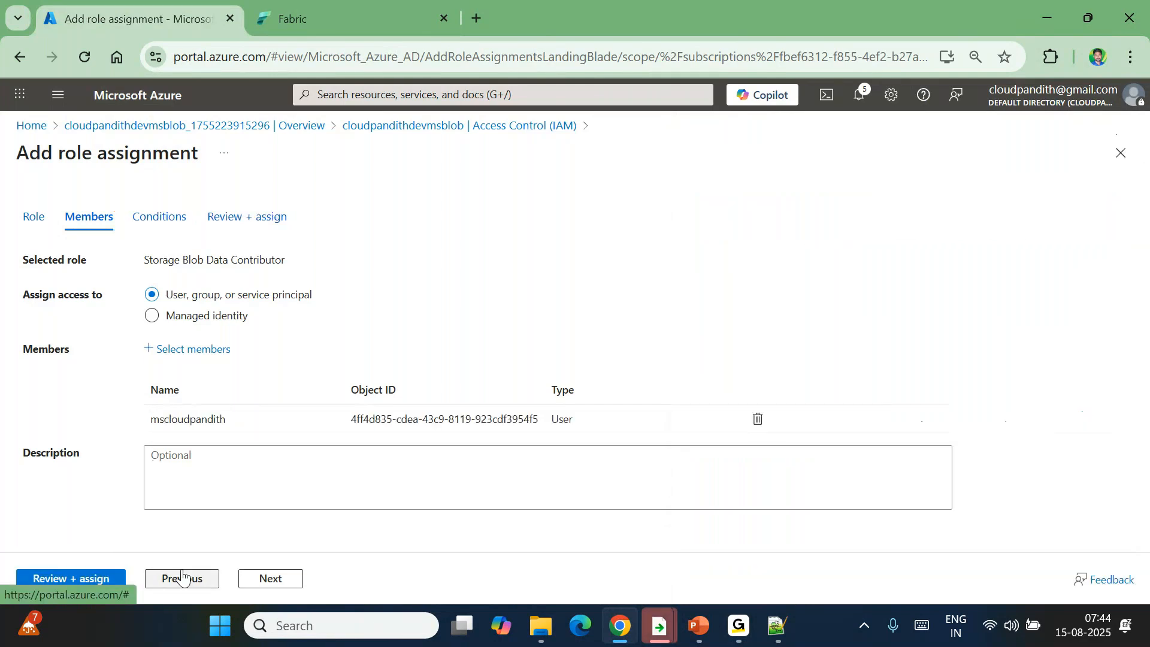
left_click(89, 577)
left_click(88, 577)
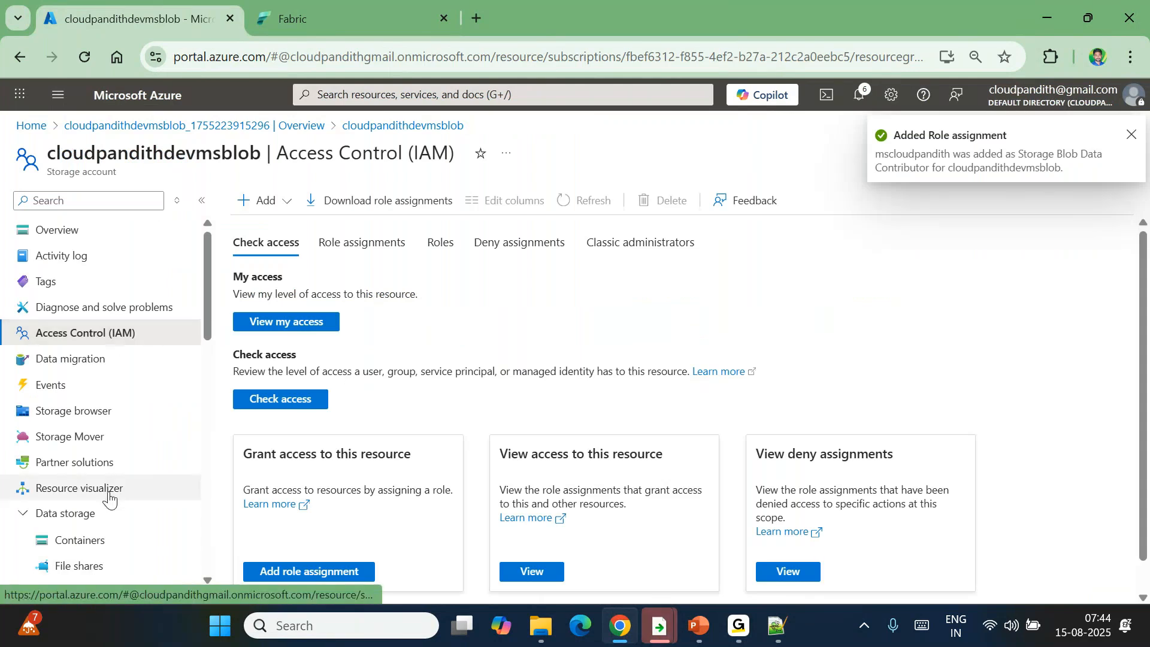
Step: Open the storage account's endpoints and copy the primary Blob service endpoint URL
scroll(109, 497, "down", 8)
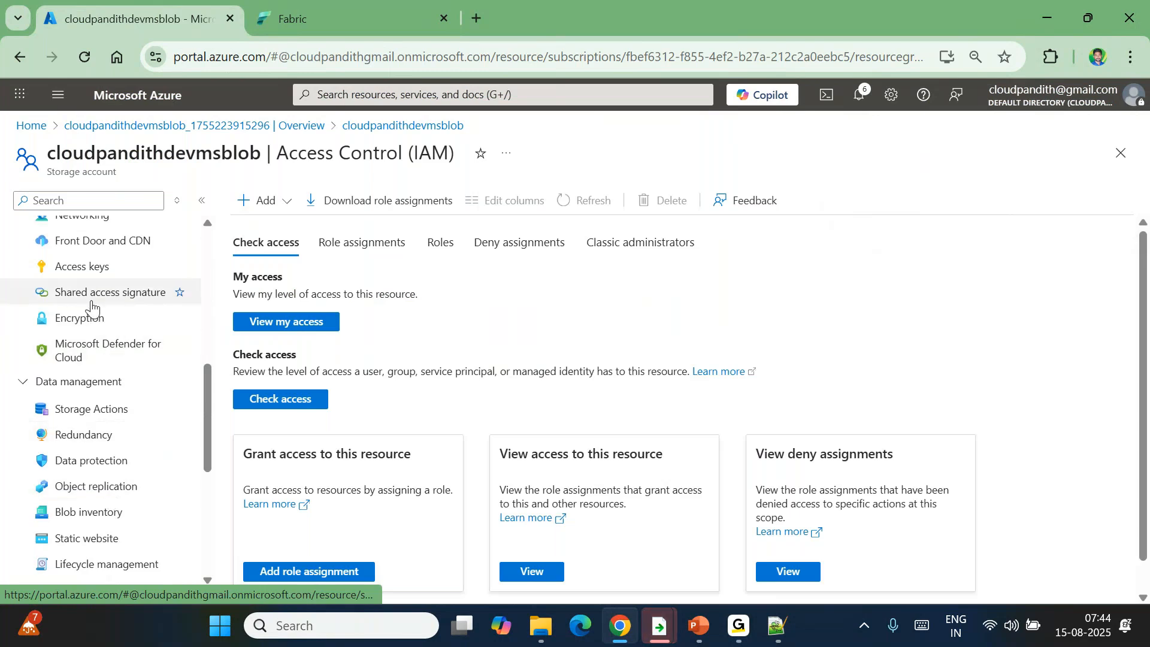
scroll(96, 519, "down", 3)
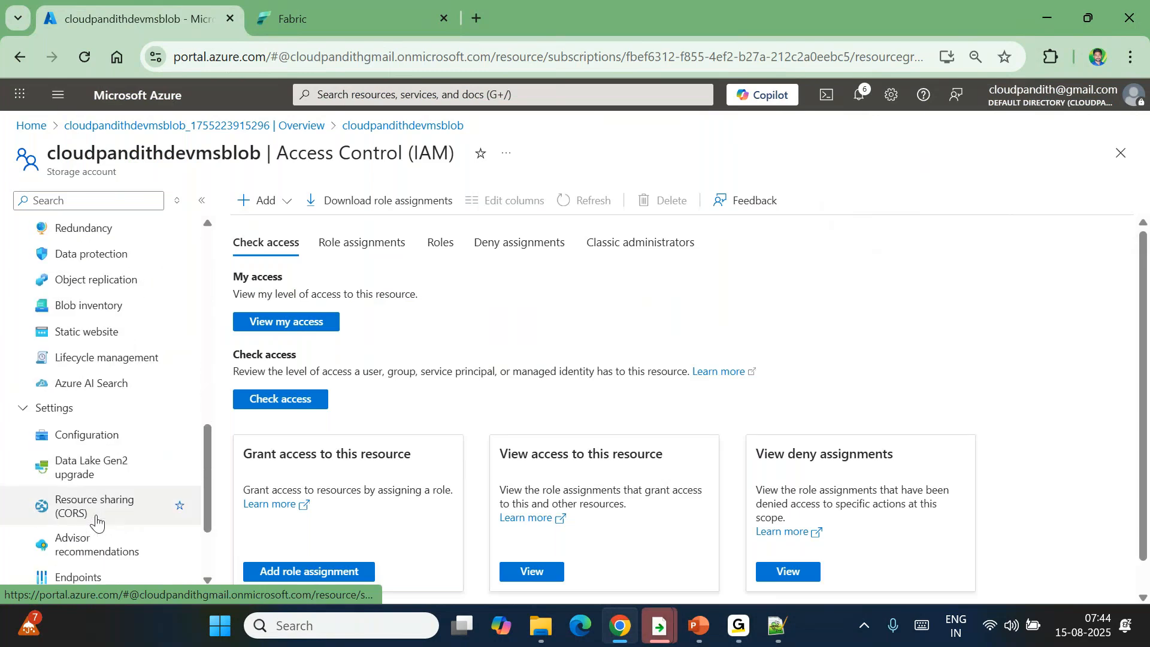
scroll(96, 520, "down", 2)
left_click(70, 465)
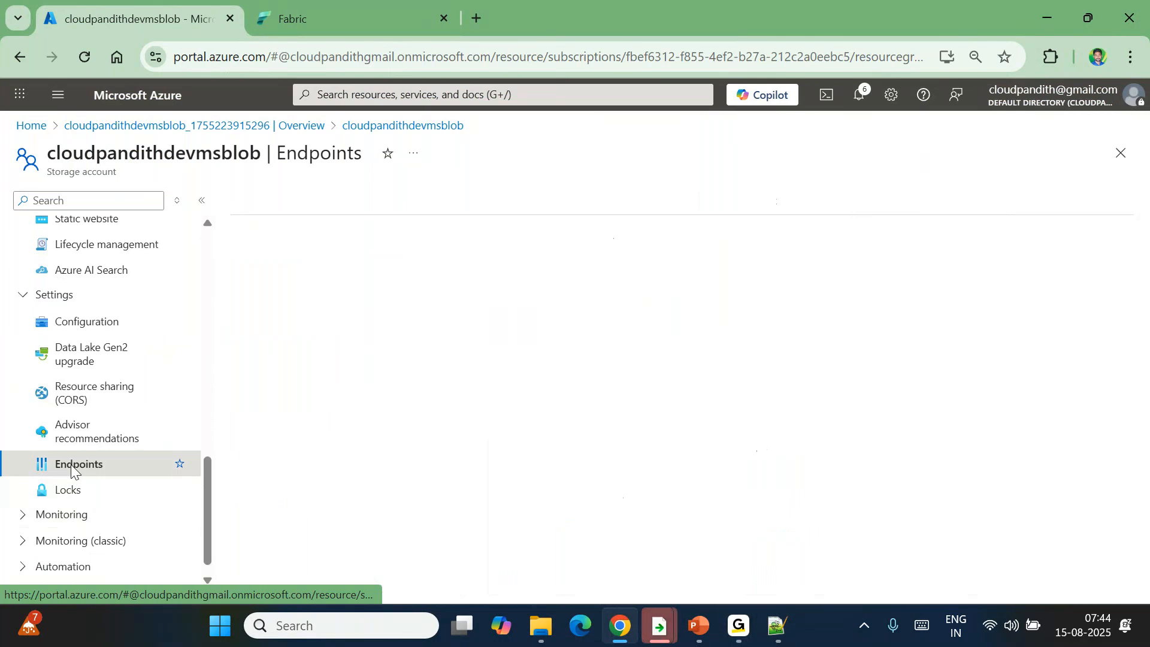
scroll(344, 435, "down", 2)
scroll(345, 435, "up", 2)
left_click_drag(241, 299, 304, 313)
left_click_drag(242, 356, 559, 355)
left_click_drag(717, 371, 440, 372)
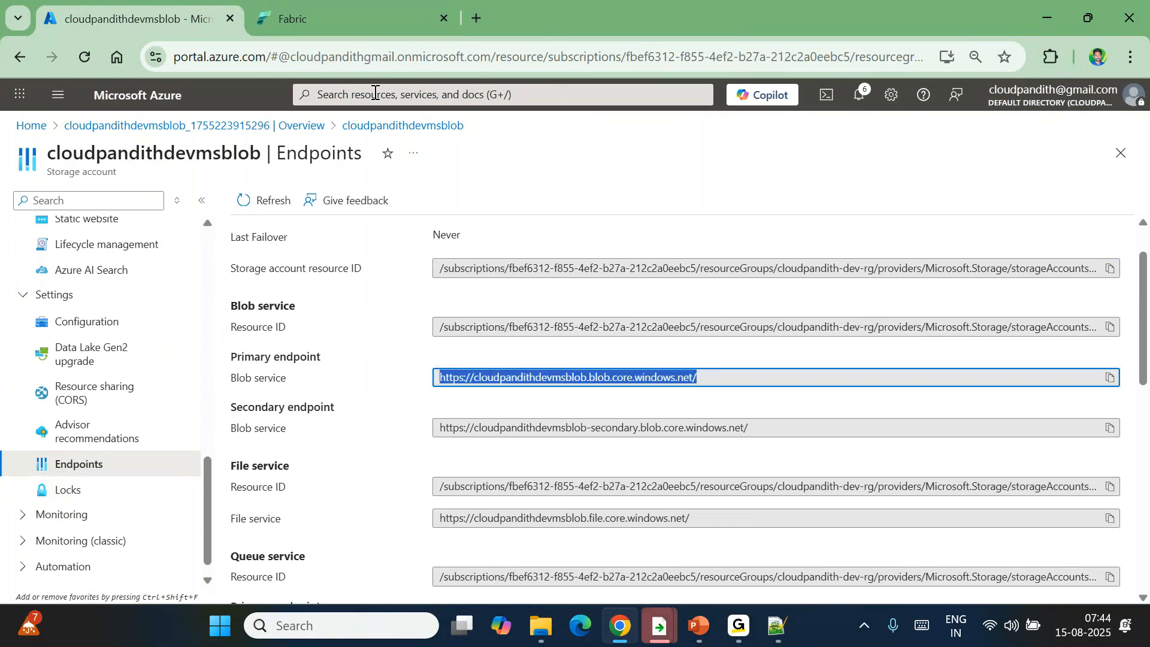
Step: Switch to Fabric and start creating a workspace named Workspace028
left_click(321, 23)
left_click(717, 485)
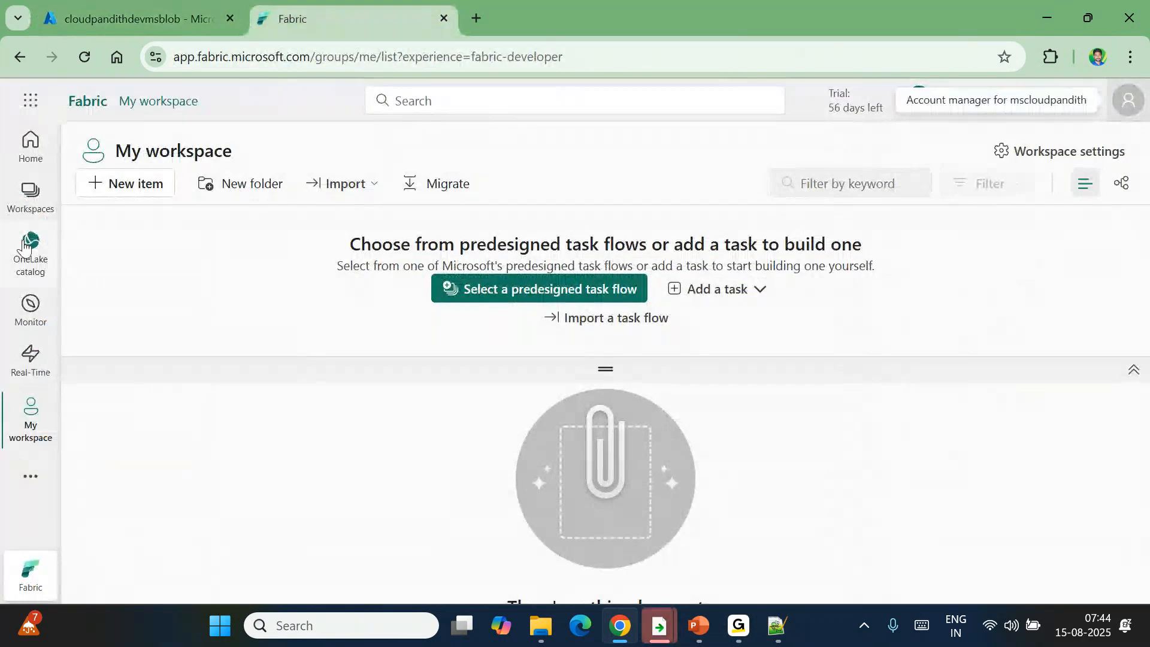
left_click(30, 197)
left_click(190, 572)
left_click(745, 211)
type("Wo")
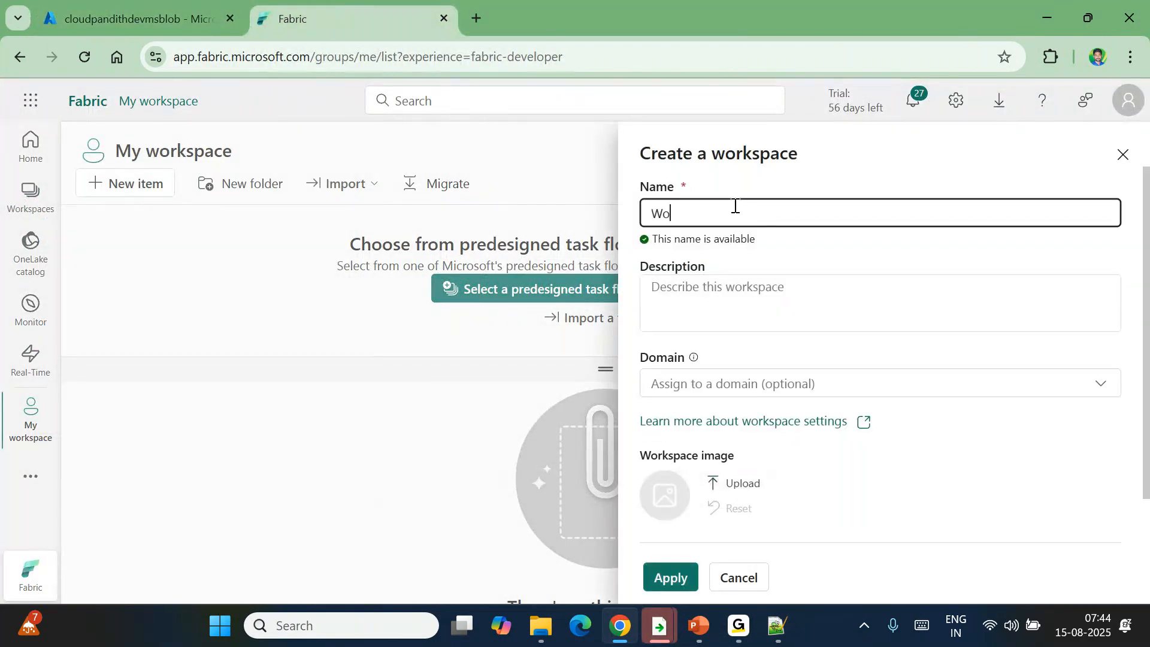
type("rkspace028")
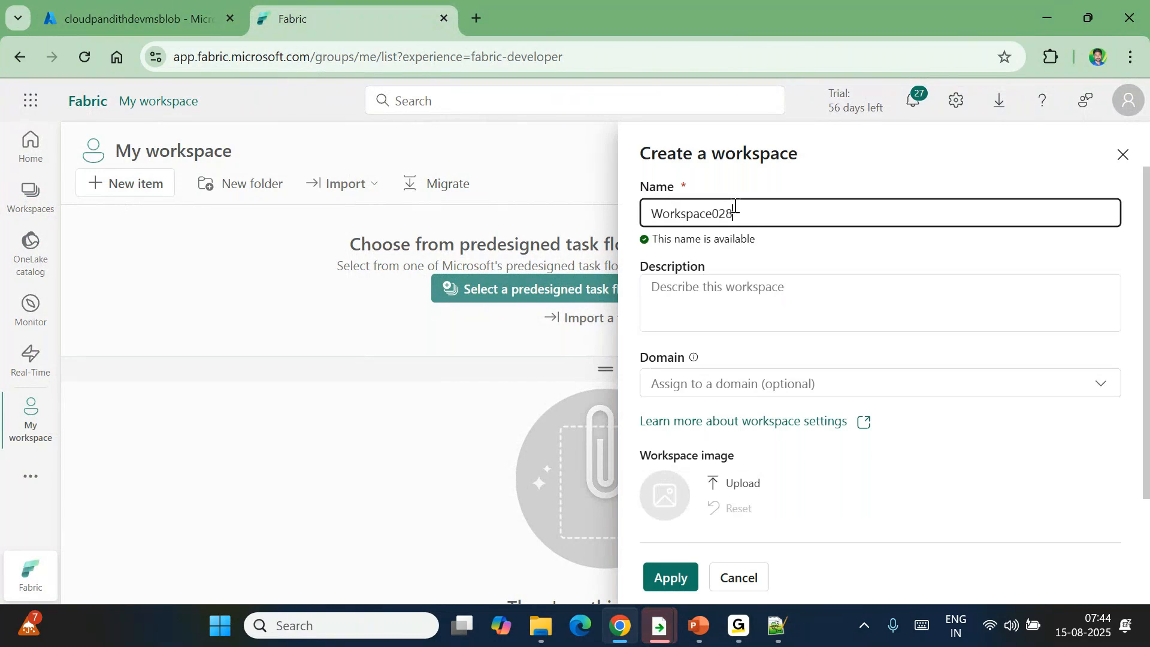
Step: Choose the Trial license mode in the workspace's advanced settings and create the workspace
scroll(810, 424, "down", 1)
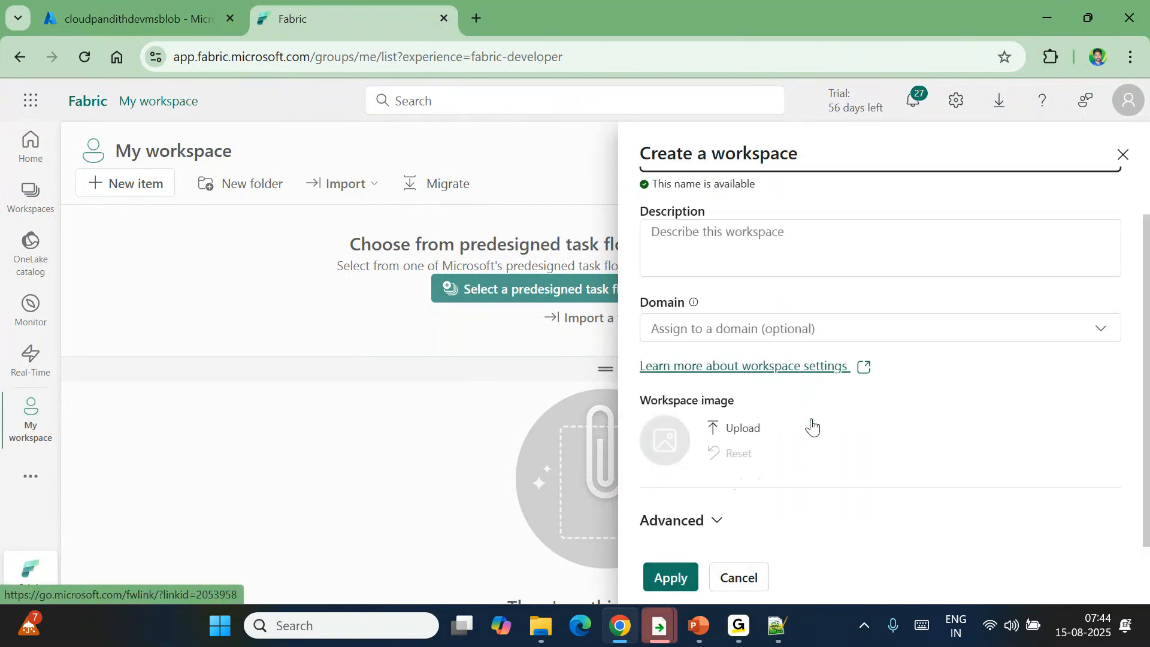
left_click(693, 521)
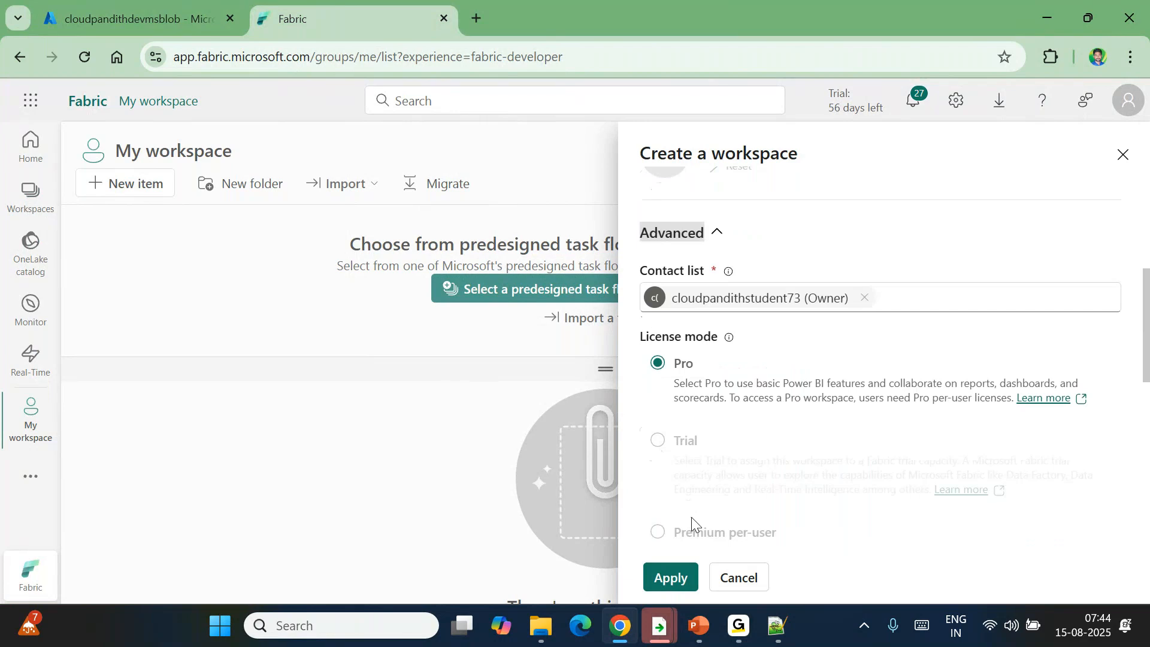
left_click(662, 448)
left_click(669, 578)
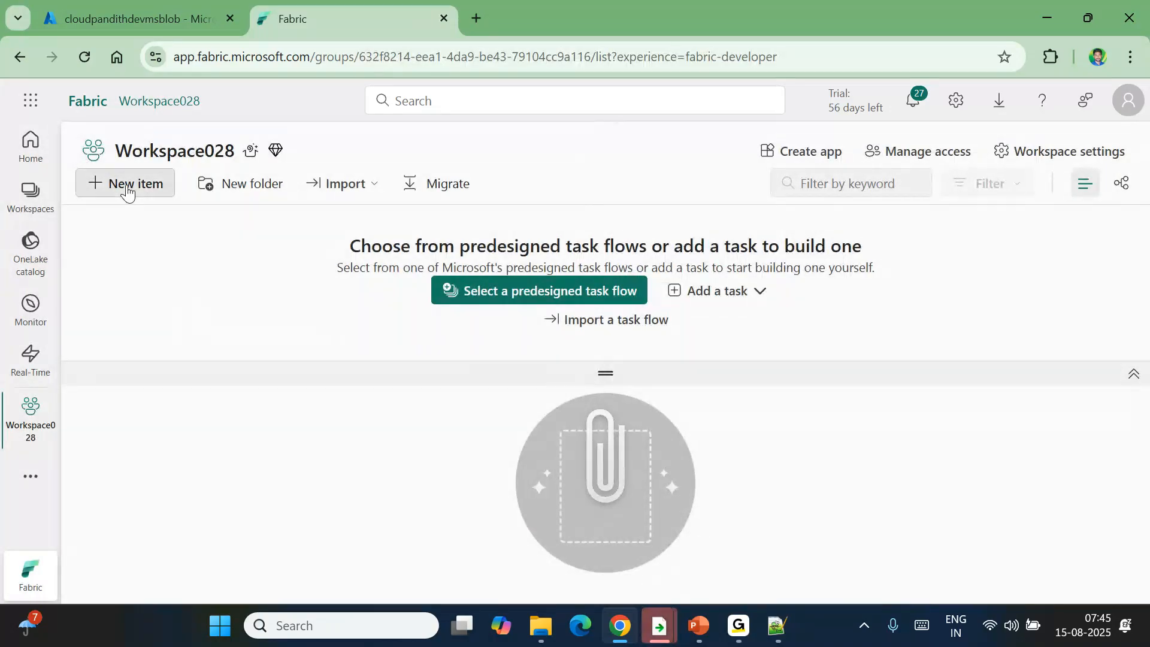
Step: Find the Lakehouse item type by filtering for "lake" and start a new lakehouse in the workspace
left_click(127, 189)
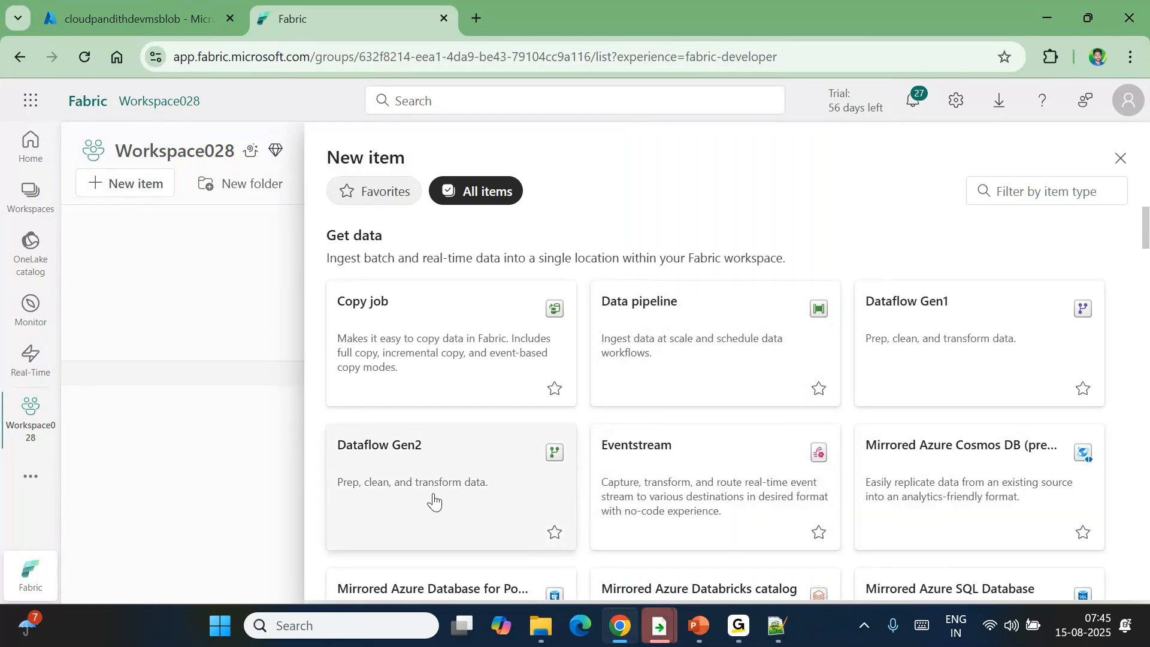
left_click(1119, 158)
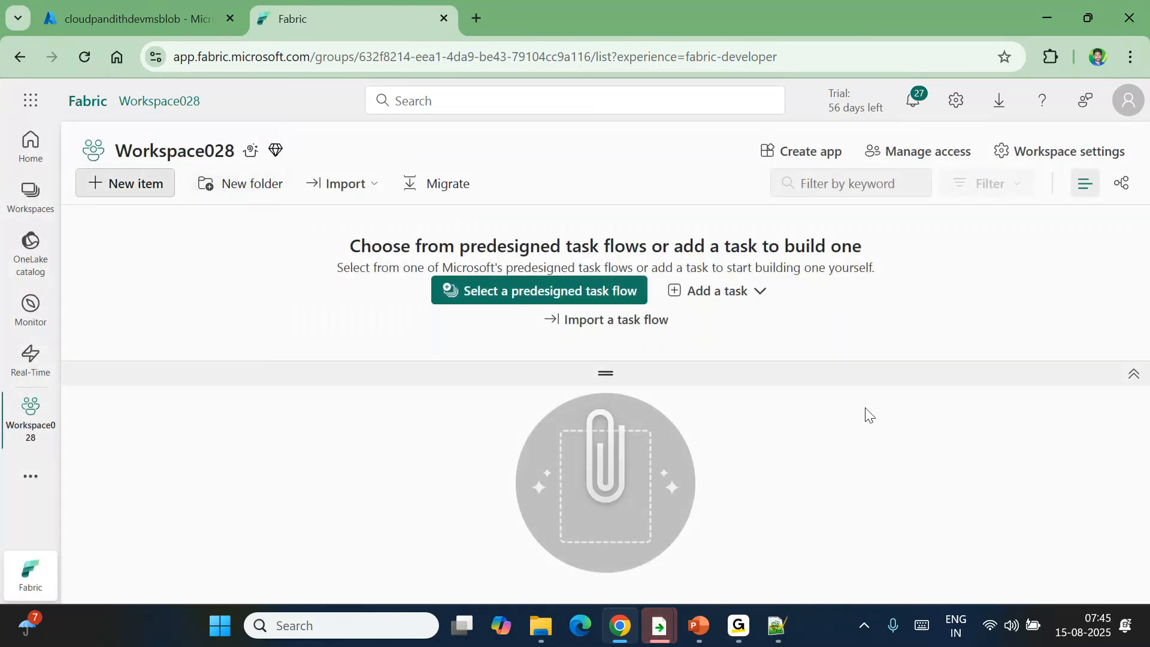
left_click(169, 186)
scroll(821, 411, "down", 2)
scroll(1011, 278, "up", 2)
left_click(1010, 191)
type("lake")
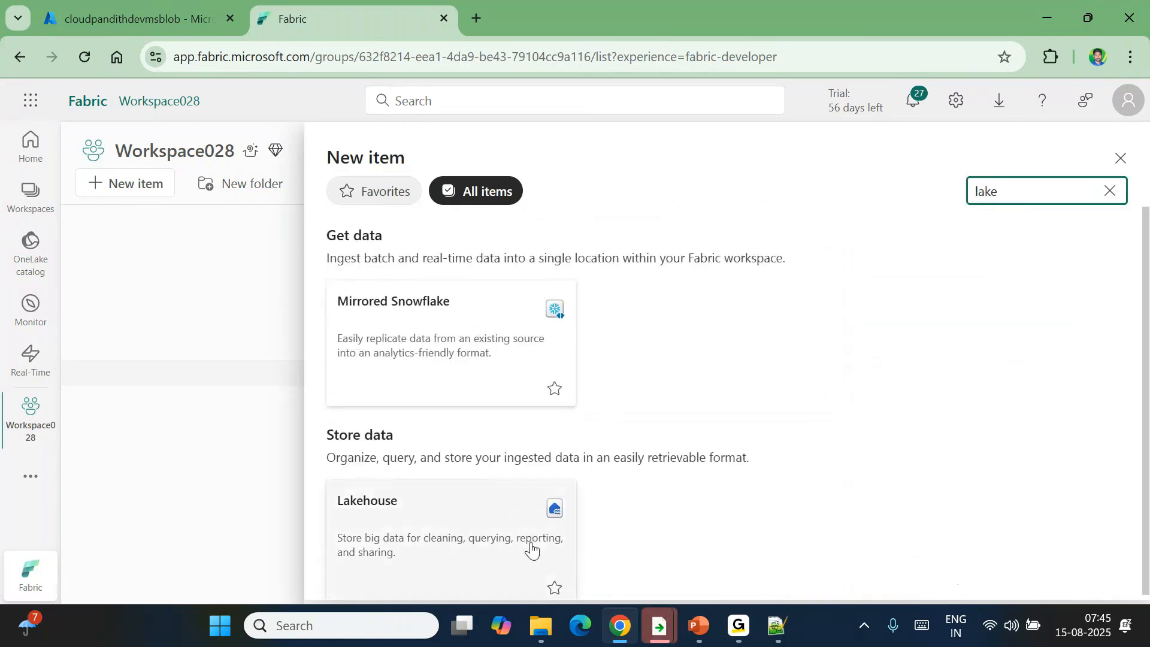
left_click(451, 537)
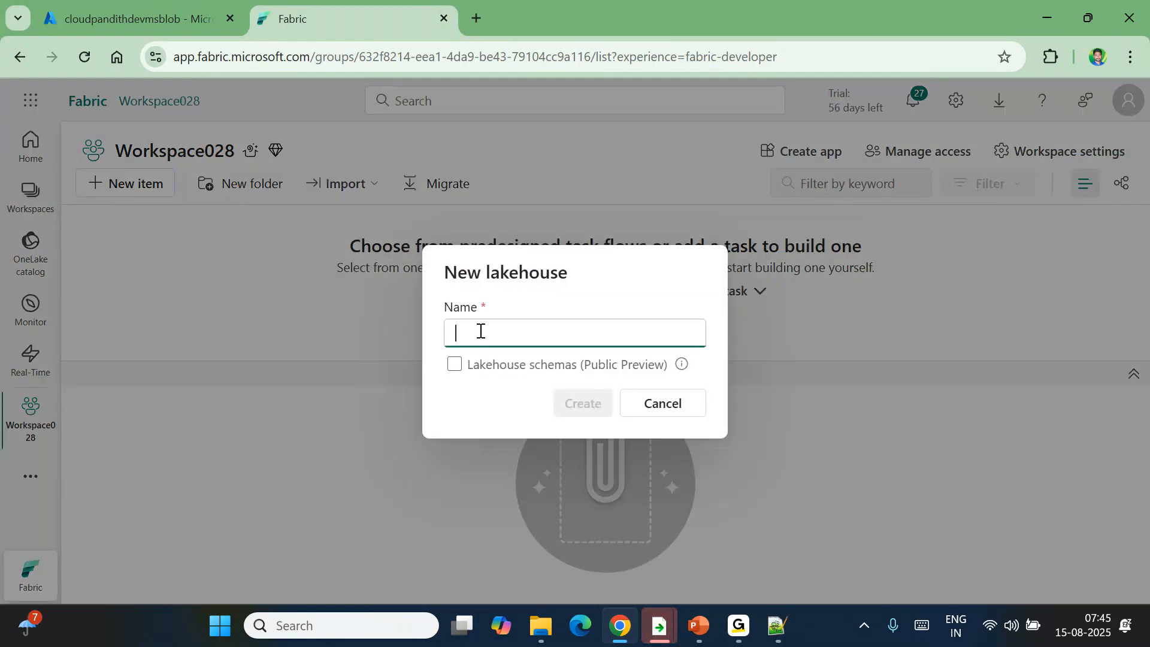
Step: Name the new lakehouse sinklakehouse001 and create it without lakehouse schemas
type("Sin")
key("BackSpace")
key("BackSpace")
type("s")
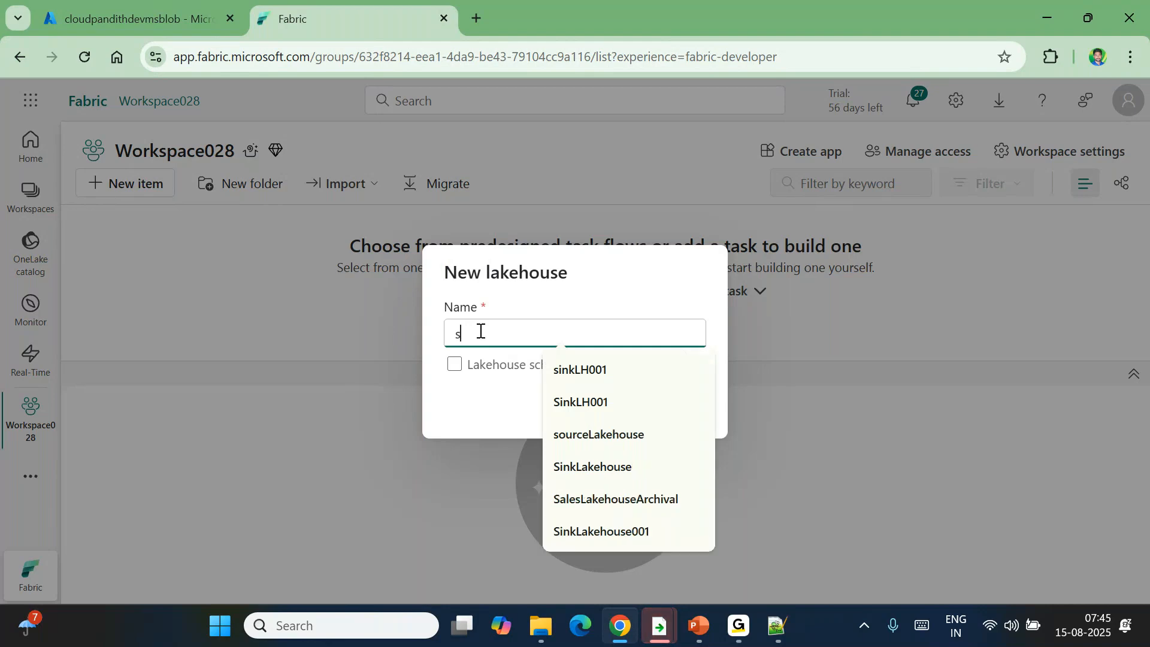
type("inklakeh")
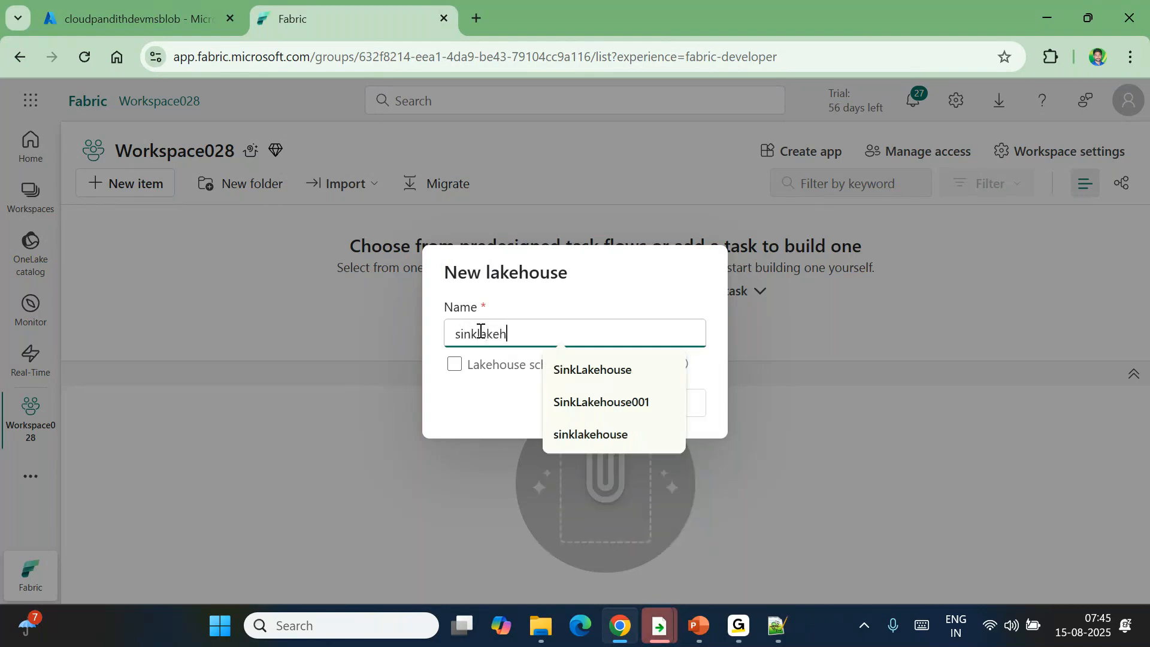
type("ouse001")
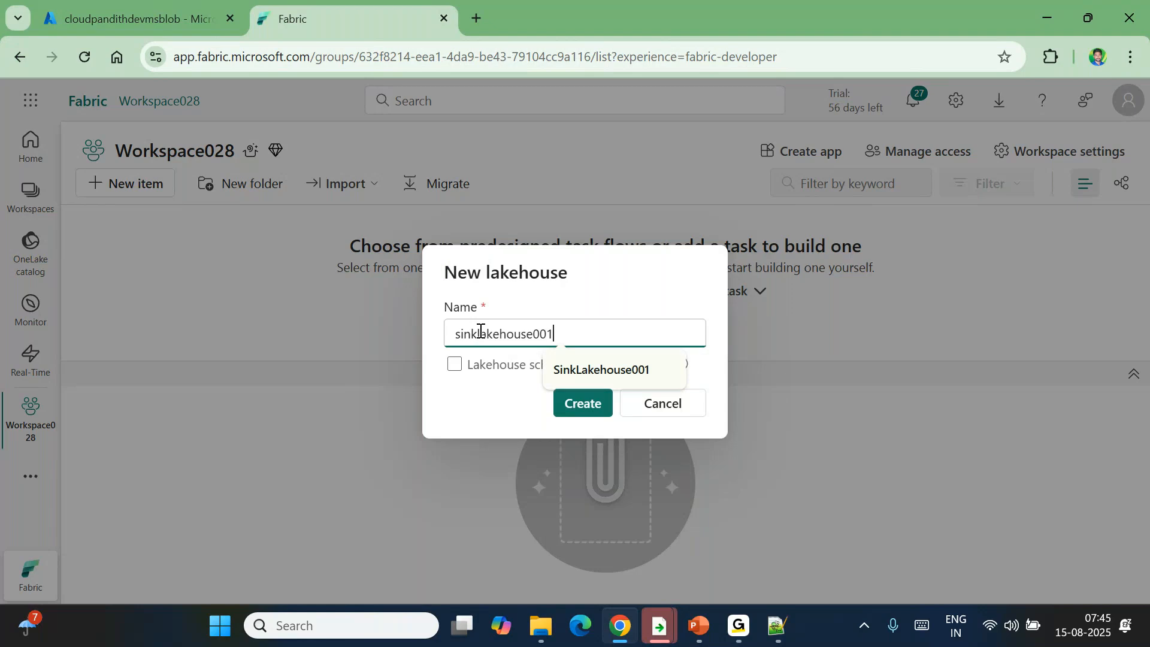
left_click(590, 403)
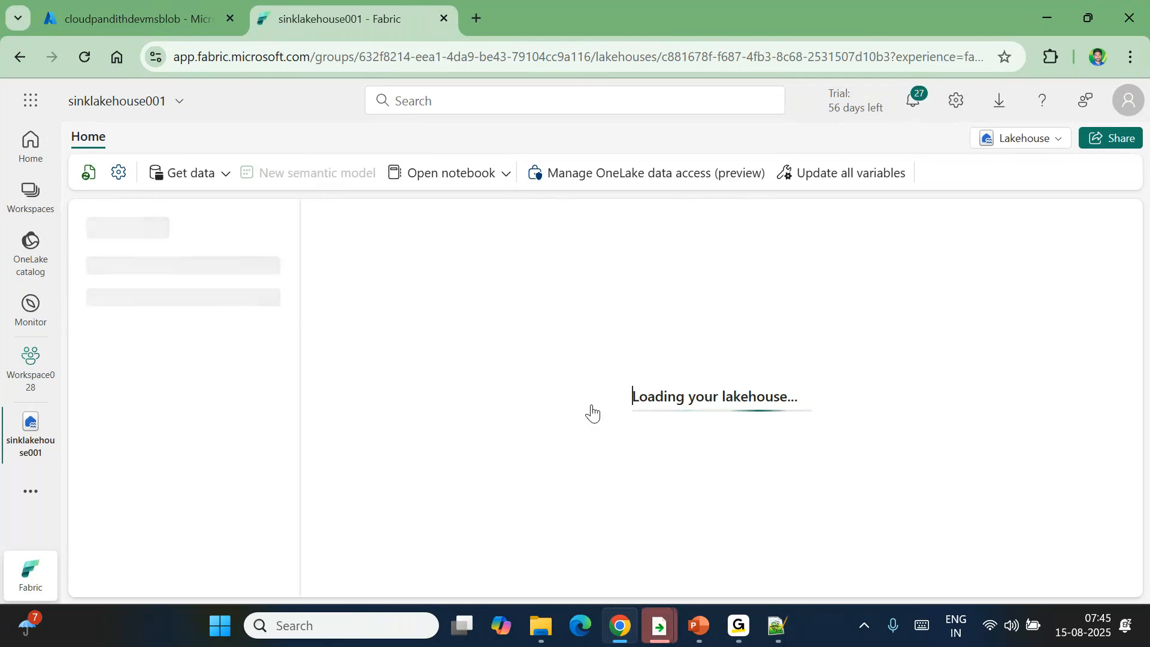
right_click(591, 406)
left_click(552, 442)
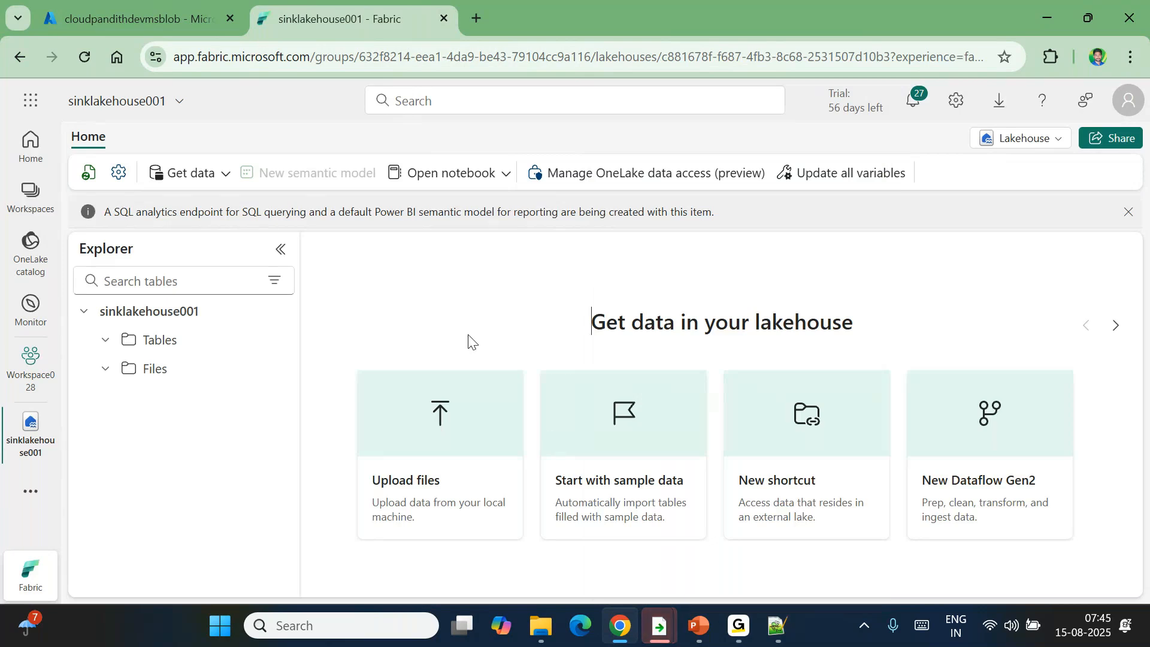
Step: Create a Dataflow Gen2 from the lakehouse, named DF_Preprocessing_Part3, with Git integration enabled
left_click(225, 178)
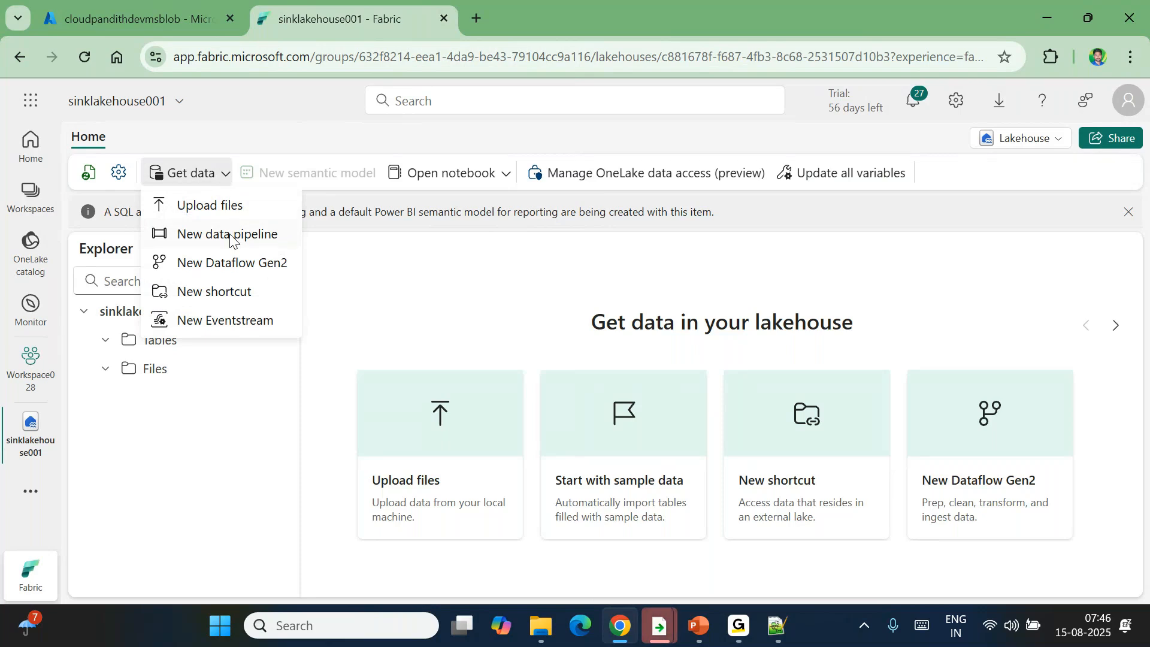
left_click(240, 271)
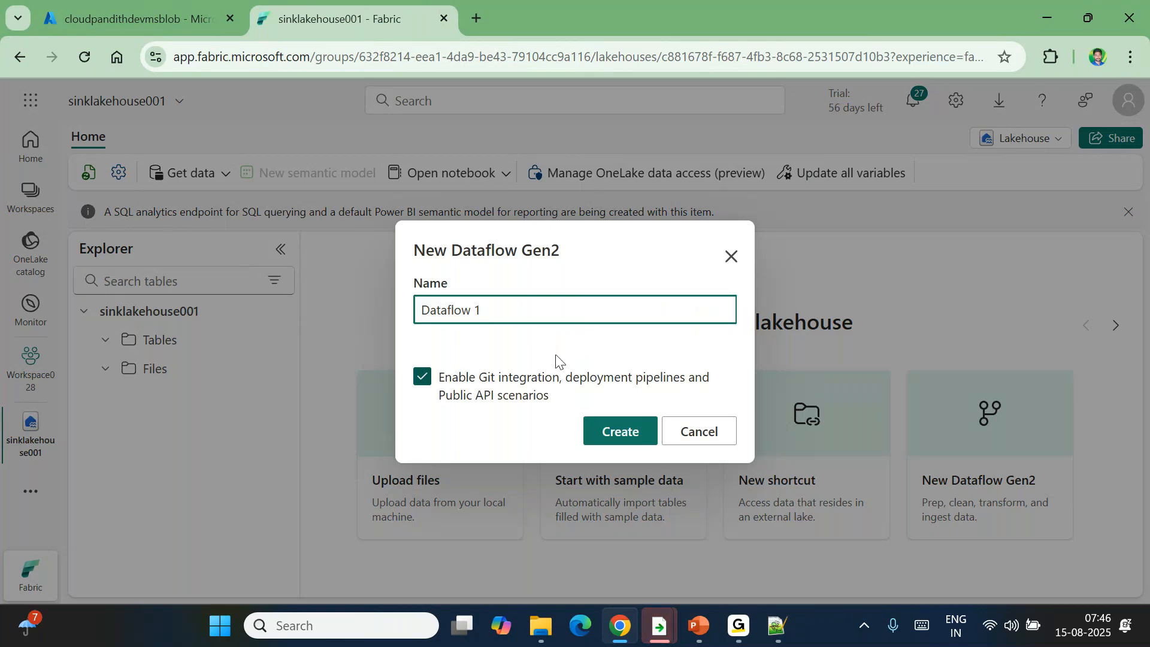
left_click_drag(483, 310, 402, 311)
key("BackSpace")
type("Da")
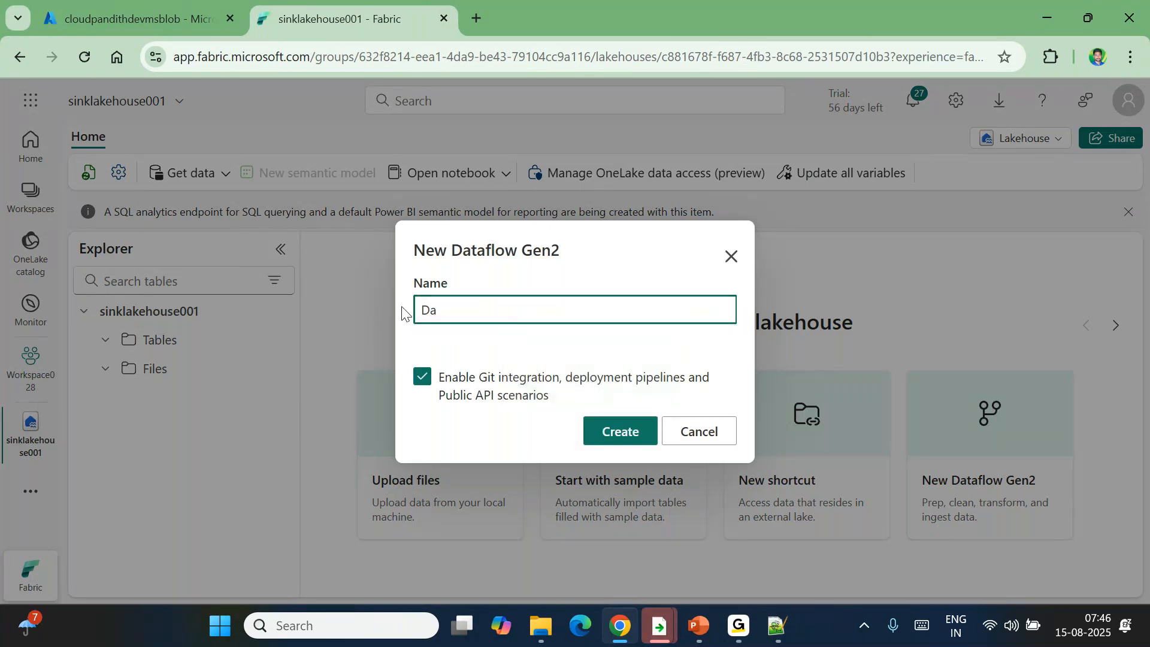
key("BackSpace")
type("F_")
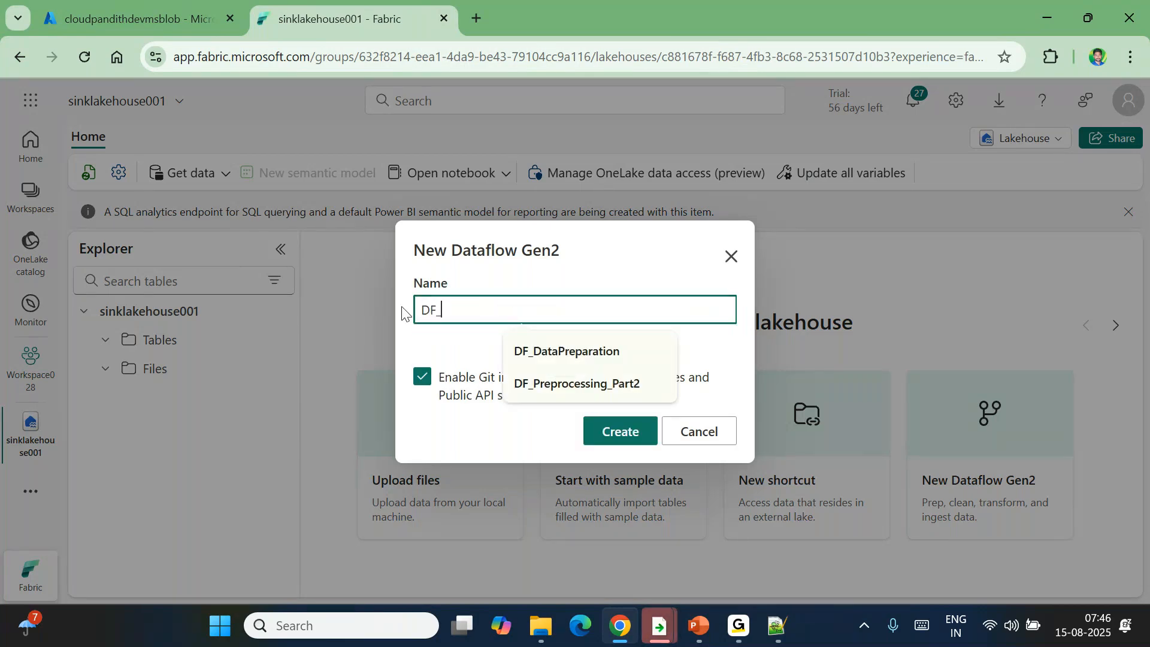
type("Prep")
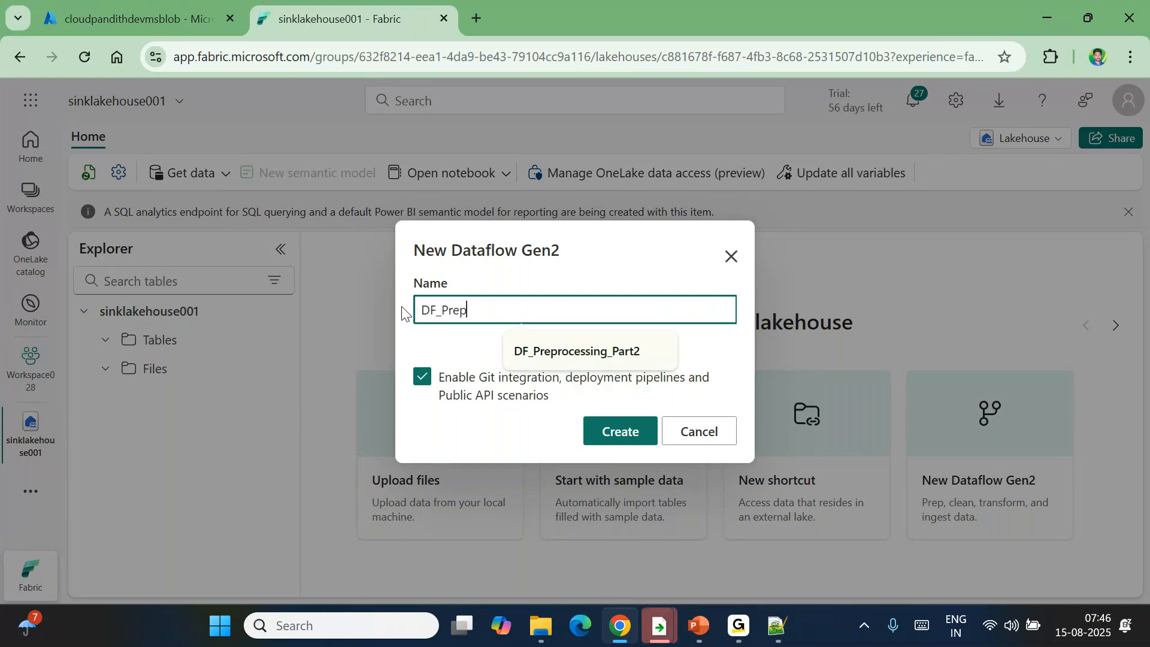
type("R")
type("ro")
type("cessing")
type("_Part3")
left_click(627, 436)
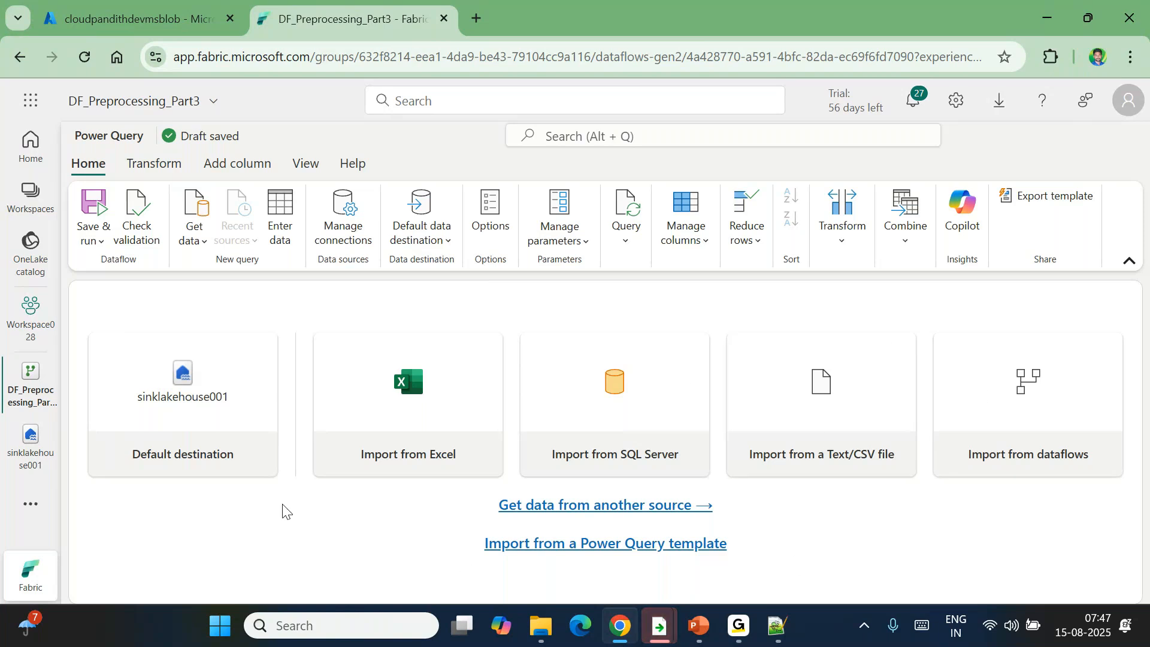
Step: Browse the dataflow's new Azure data sources and choose Azure Blobs
left_click(202, 240)
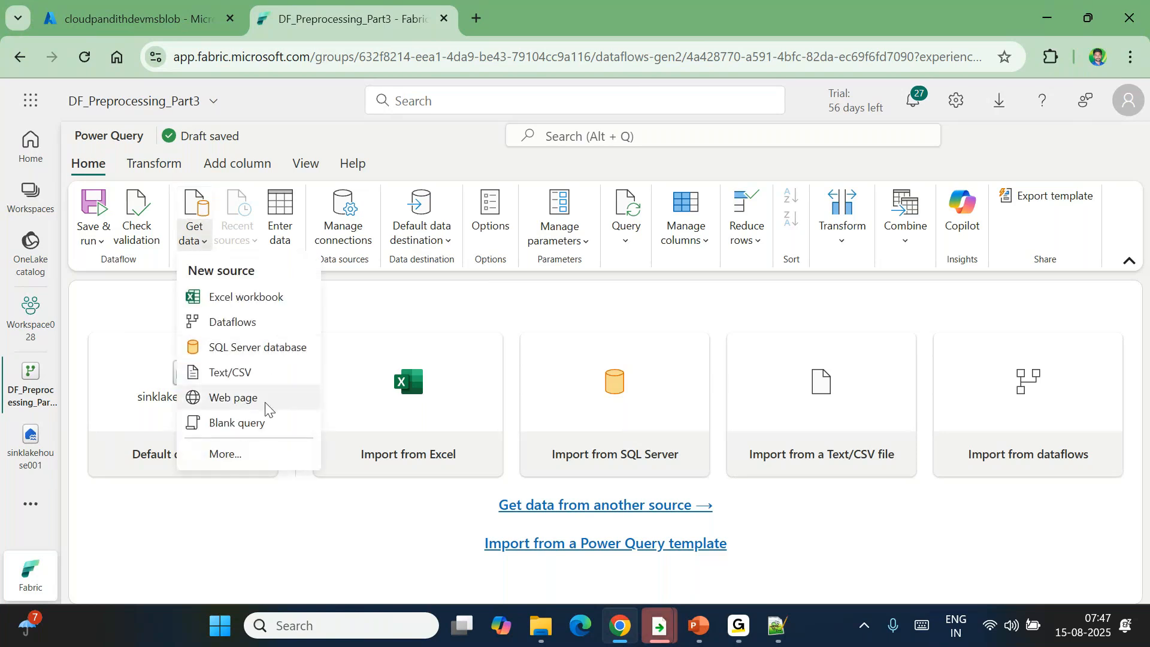
left_click(237, 456)
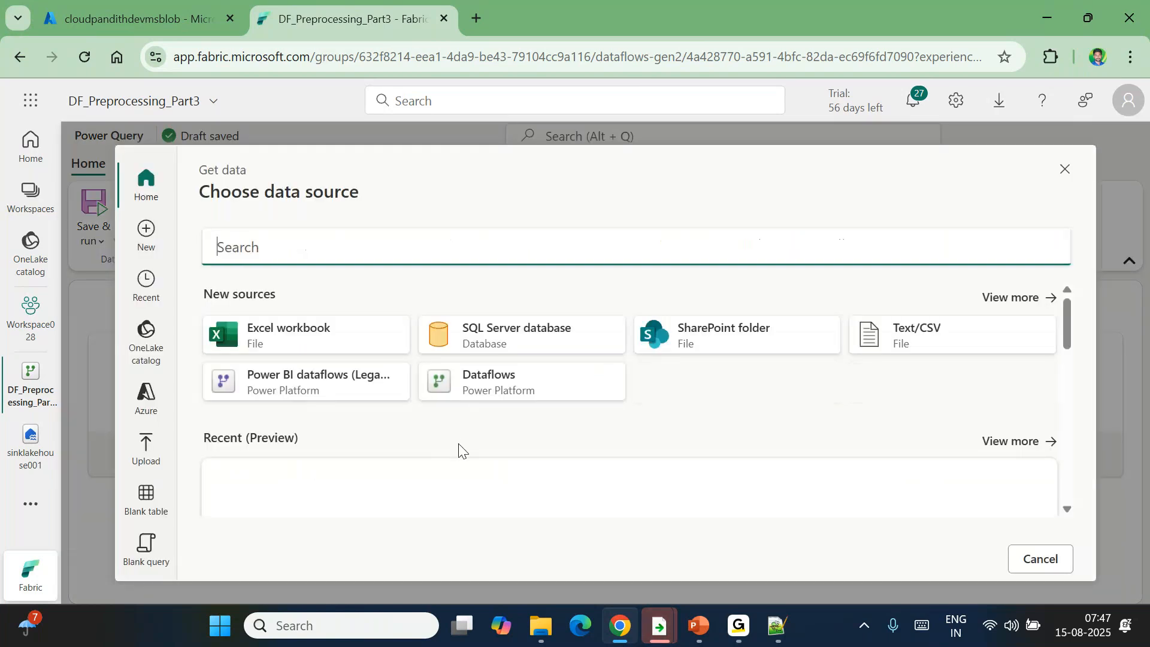
left_click(996, 299)
left_click(566, 306)
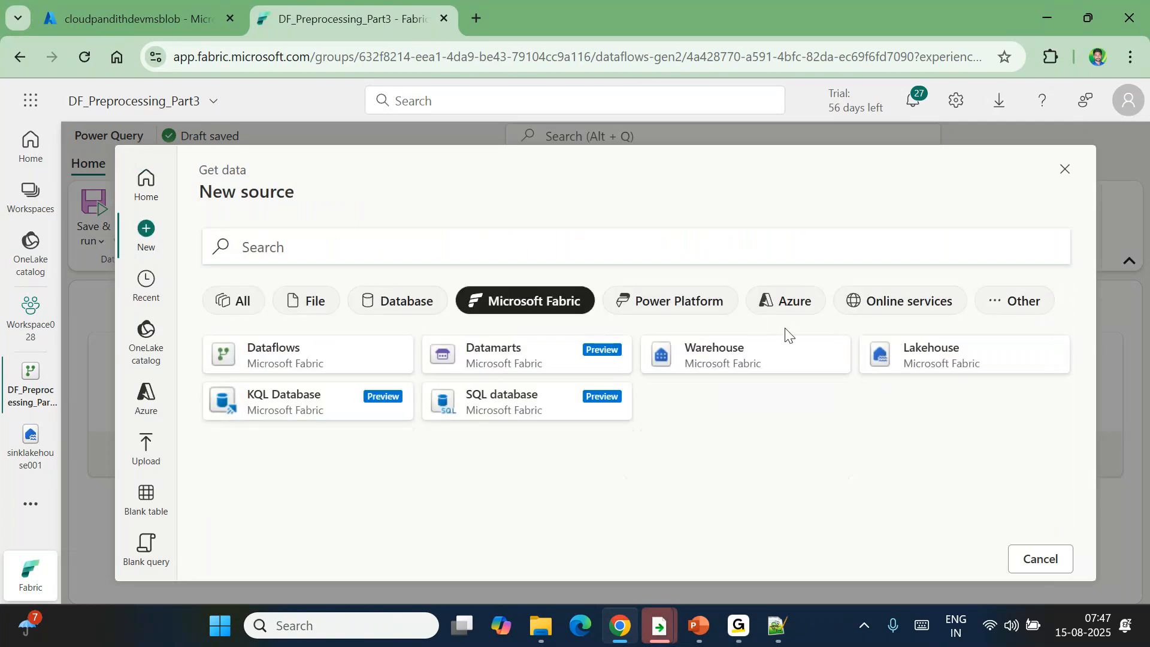
left_click(788, 300)
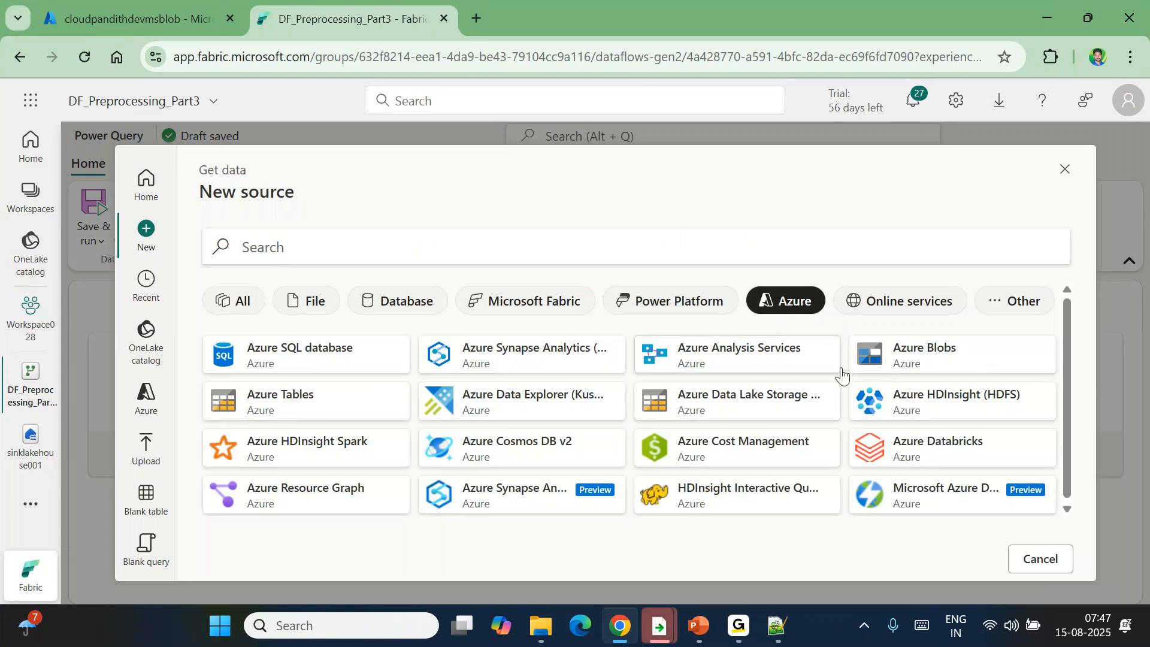
left_click(923, 359)
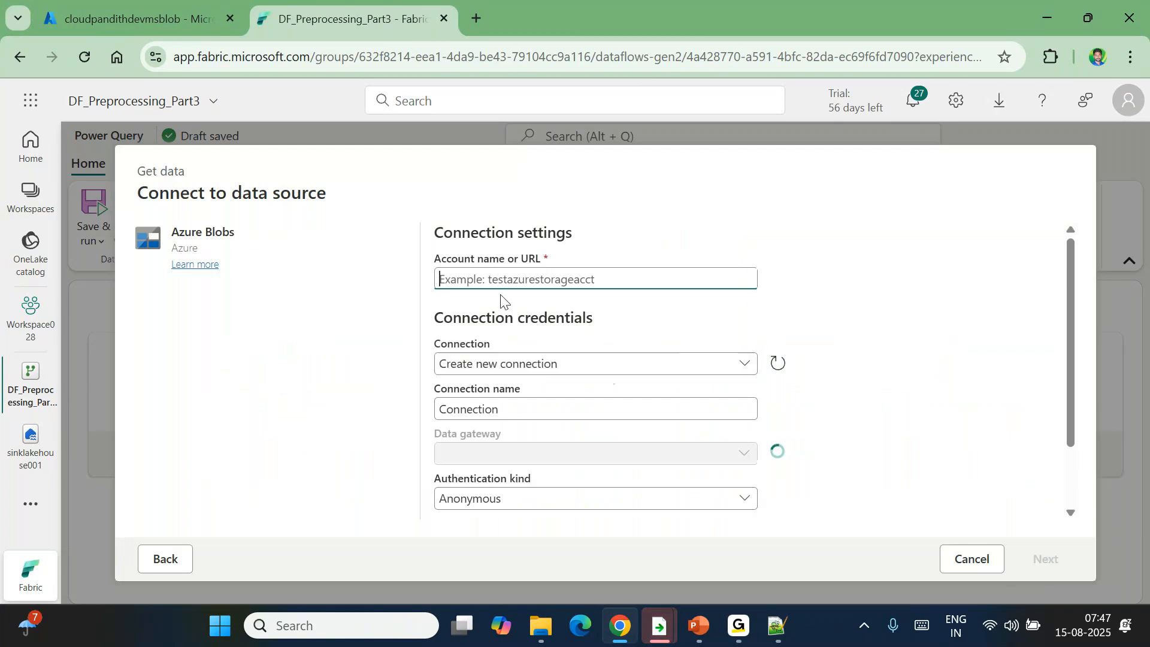
Step: Copy the primary Blob service endpoint from the Azure storage account and enter it as the Azure Blobs connection's account URL
left_click(152, 20)
left_click_drag(245, 357, 317, 381)
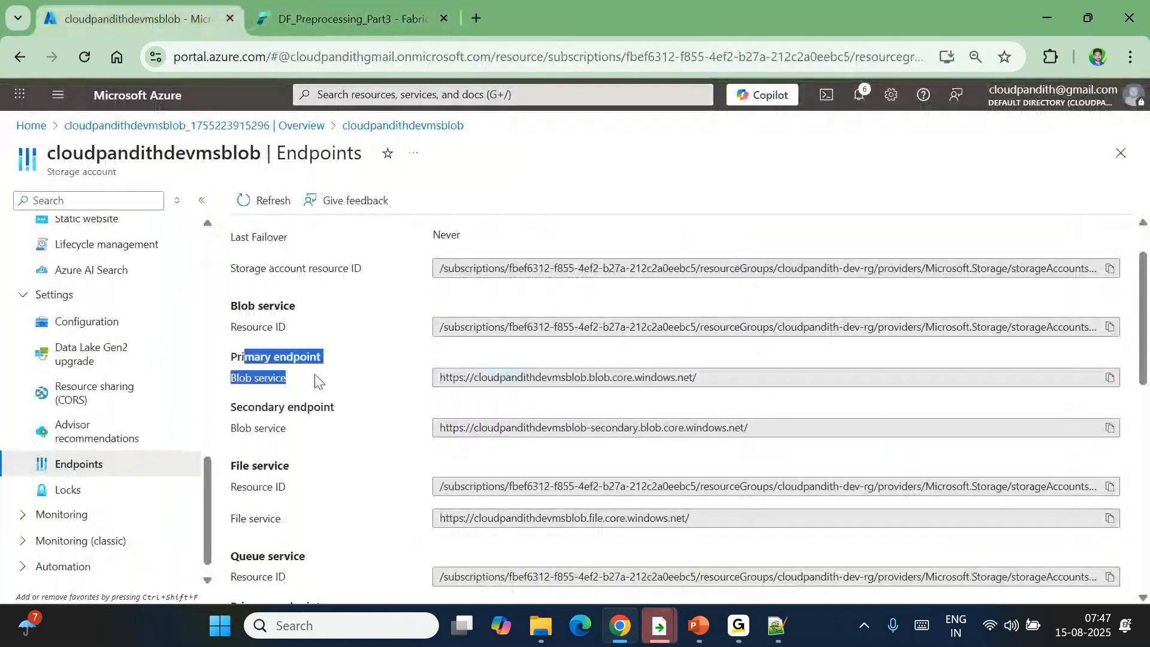
left_click(1109, 377)
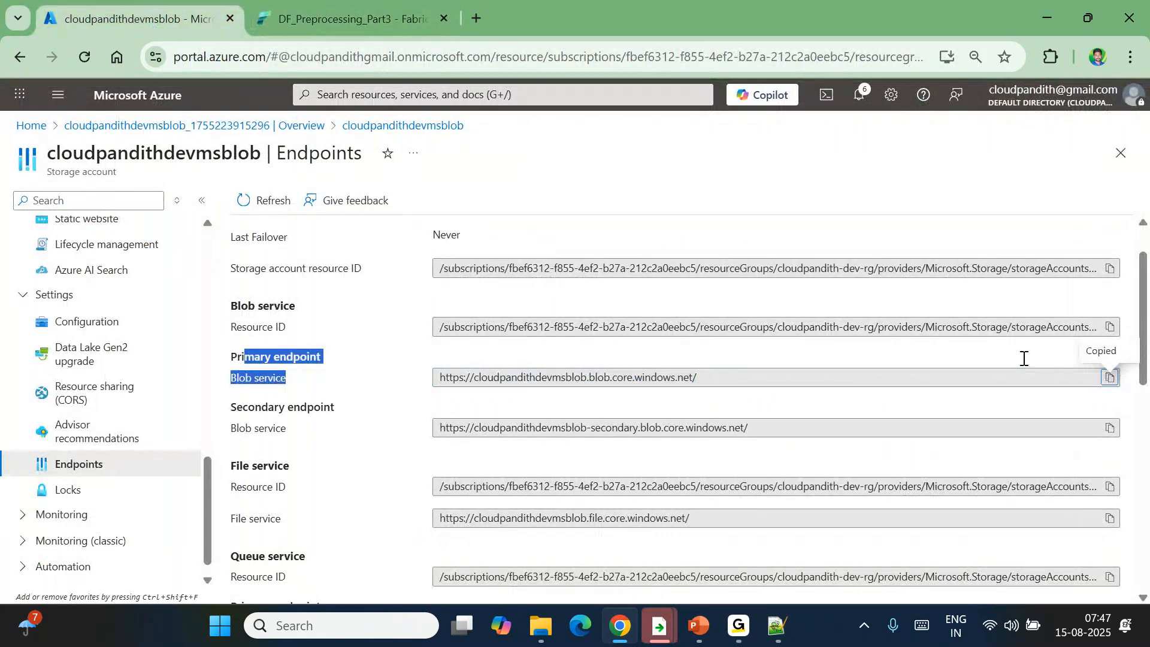
left_click(341, 18)
key("ctrl+v")
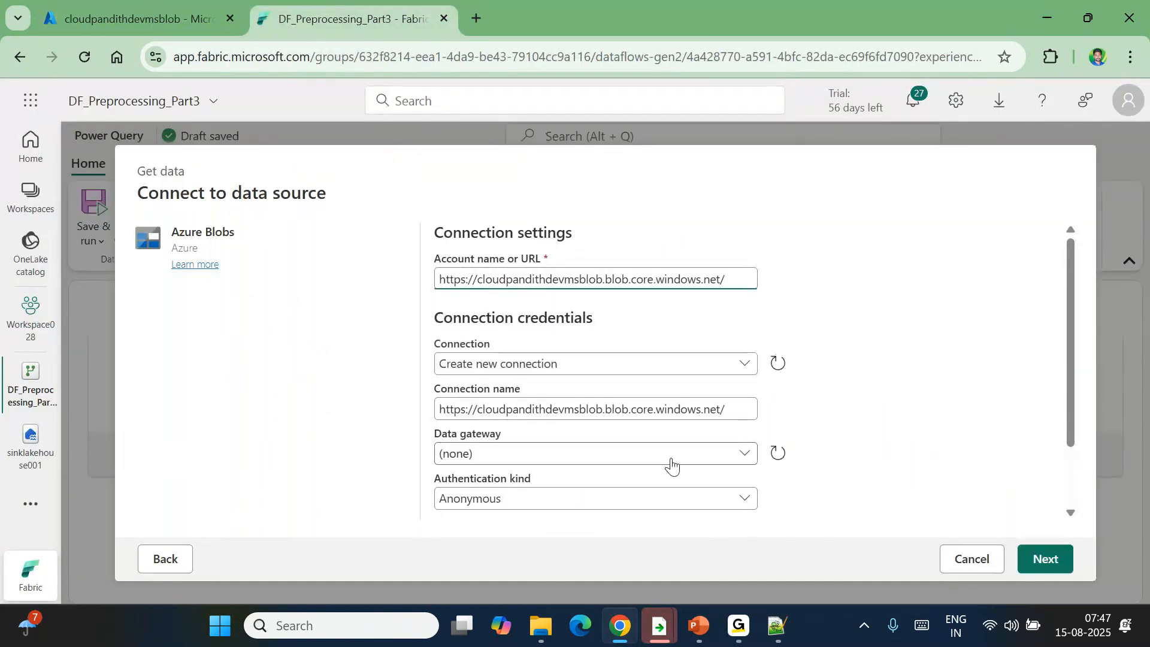
Step: Set the connection's authentication kind to Organizational account and sign in with the Fabric account
scroll(504, 467, "down", 2)
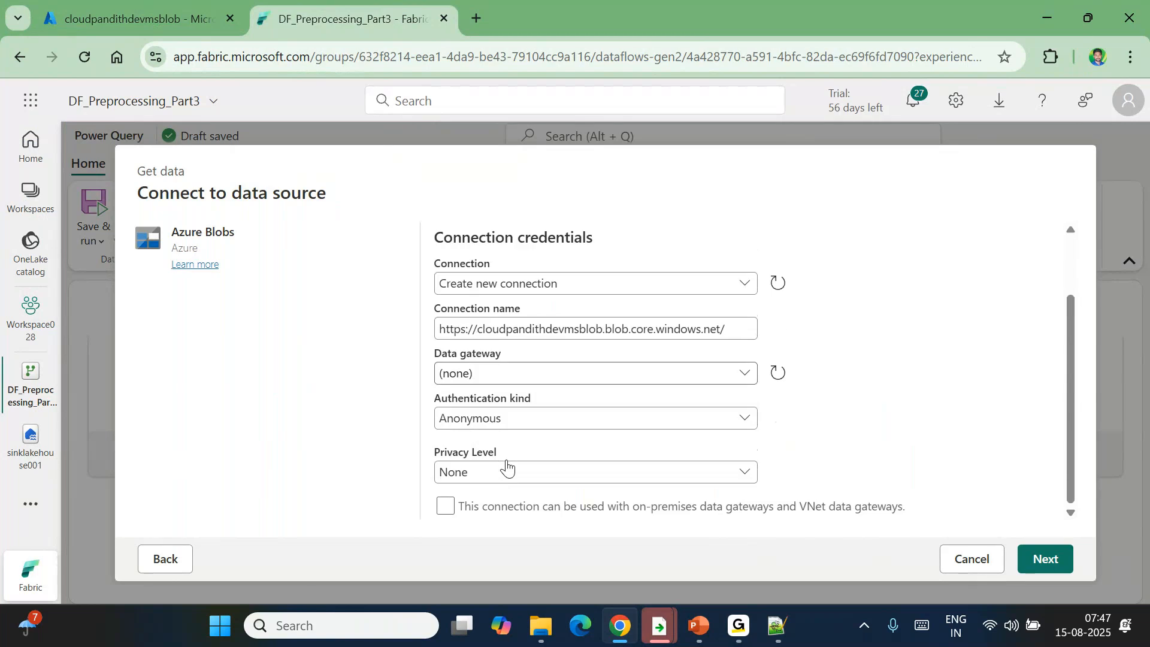
left_click(485, 425)
left_click(485, 489)
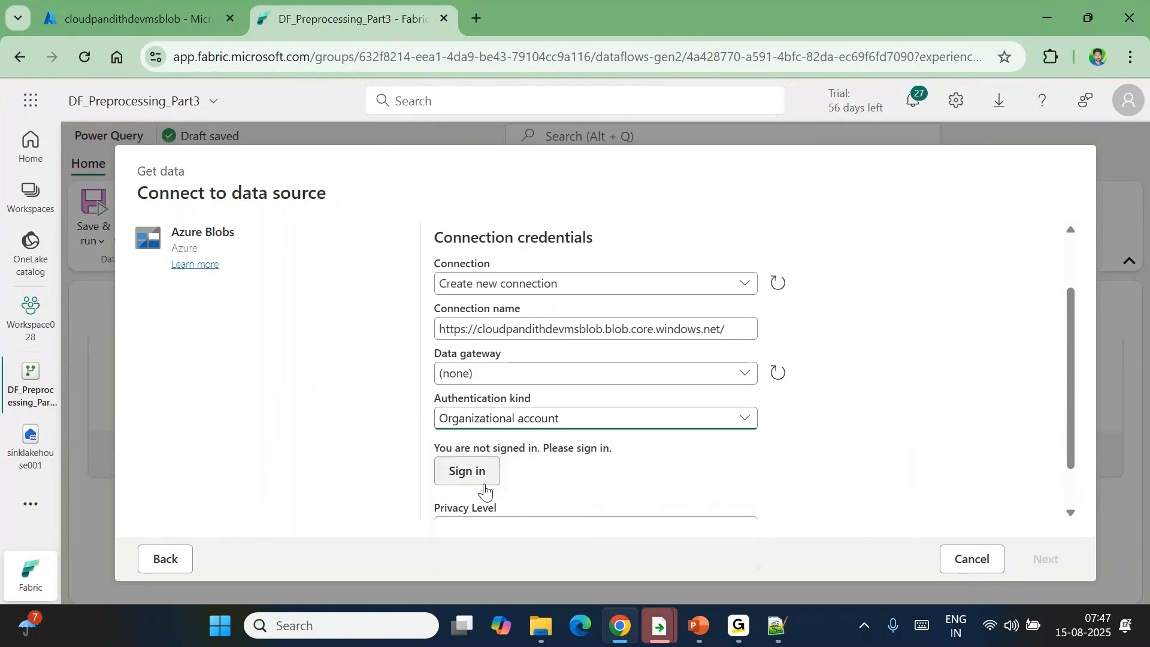
scroll(652, 472, "down", 1)
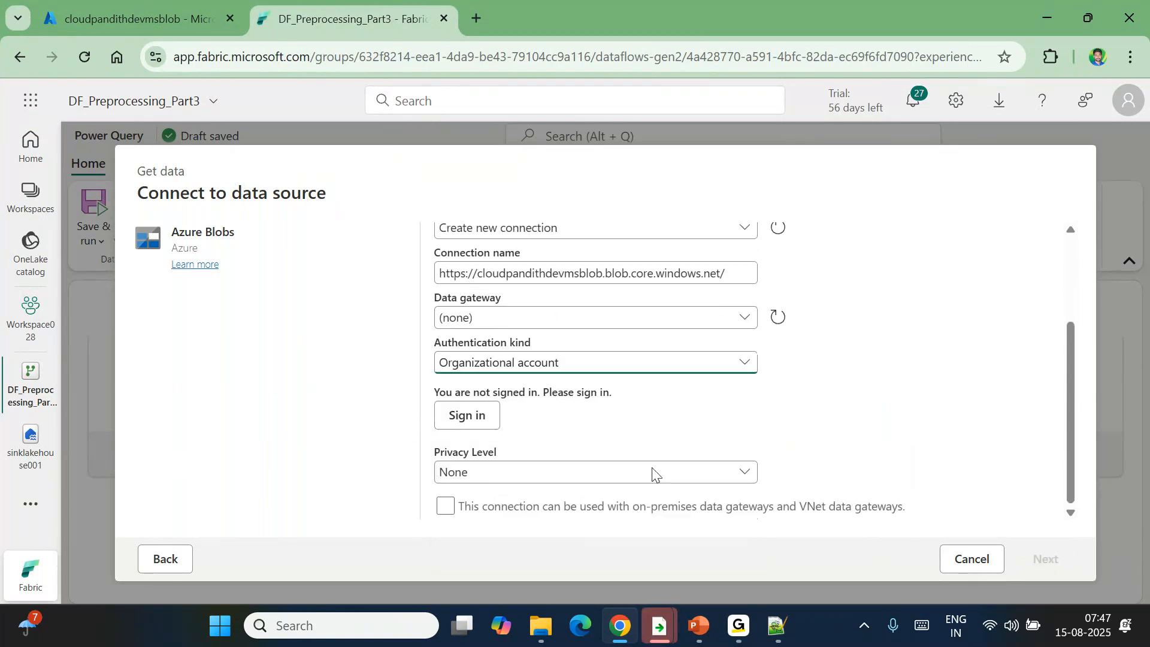
left_click(470, 416)
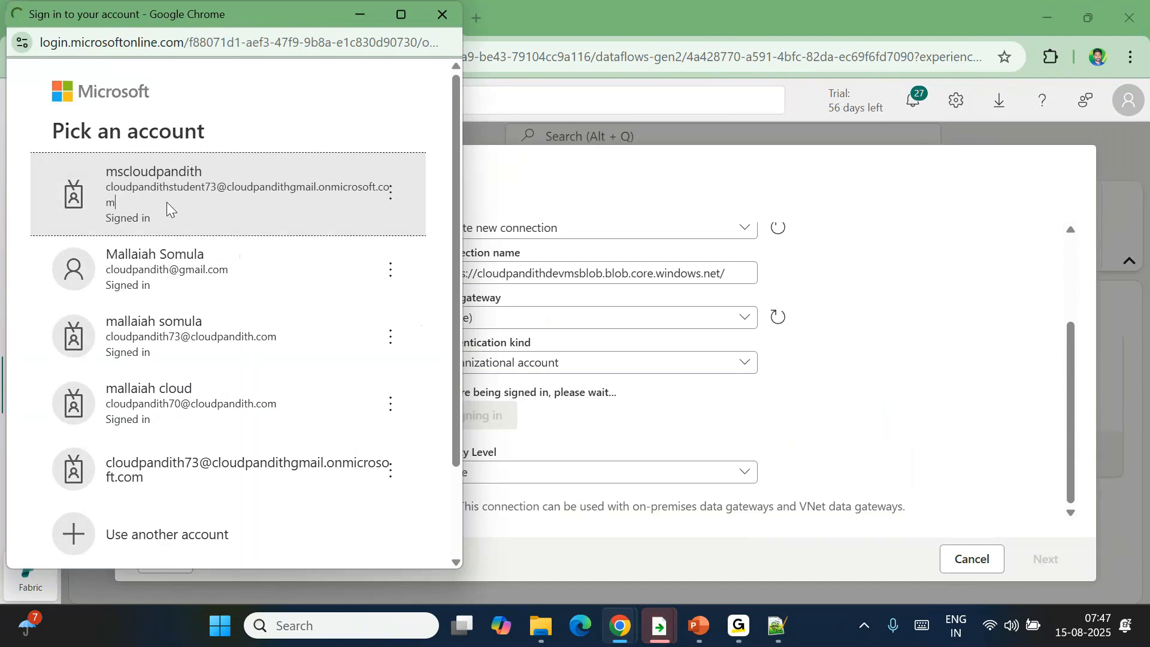
left_click(167, 202)
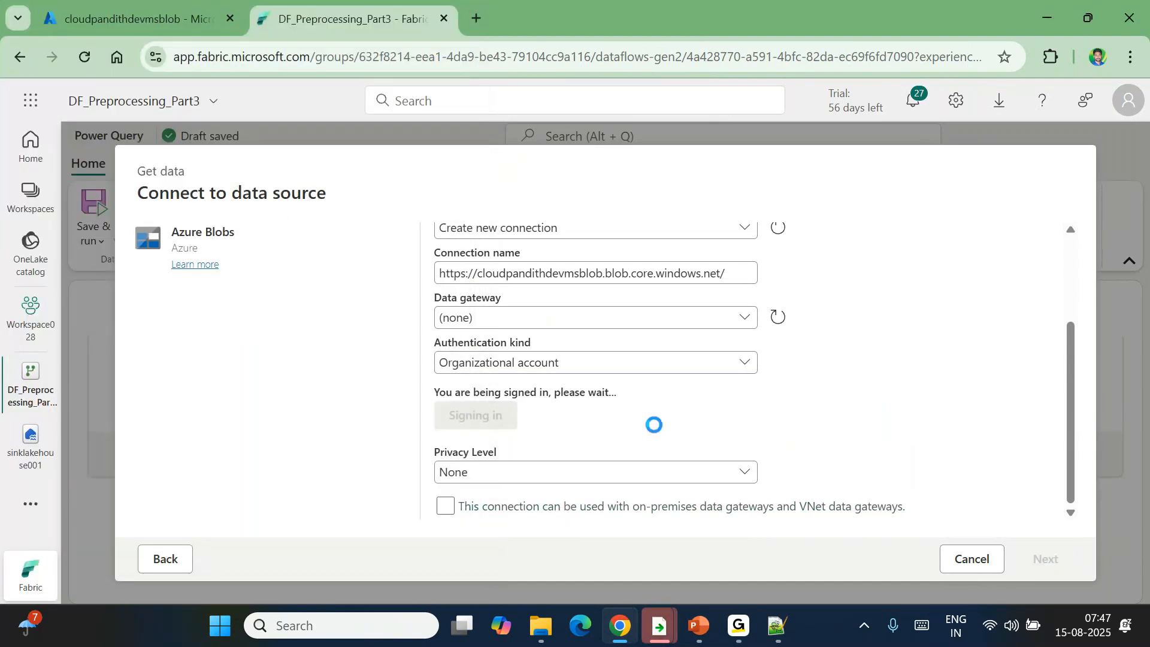
Step: Try to replace the default name of the Azure Blobs connection while its sign-in is running
double_click(523, 275)
key("ctrl+a")
type("LS_Blo")
scroll(524, 275, "up", 3)
left_click_drag(465, 279, 667, 279)
Step: Choose to create a new connection for the Azure Blobs source and name it LS_Blob
left_click(473, 364)
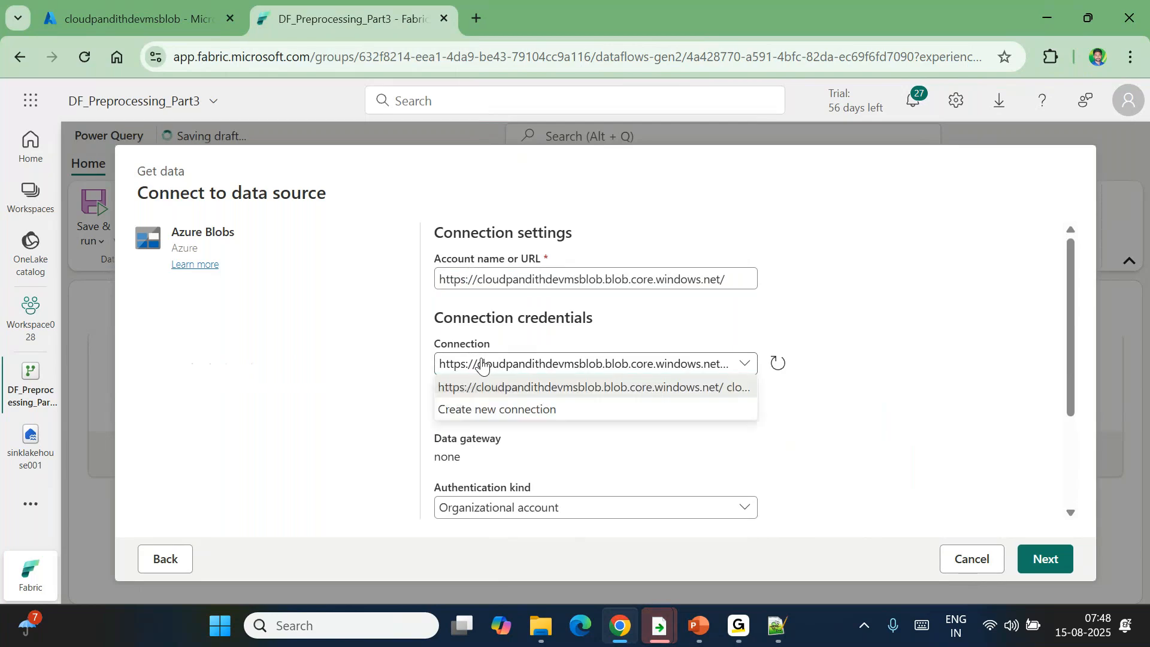
left_click(489, 412)
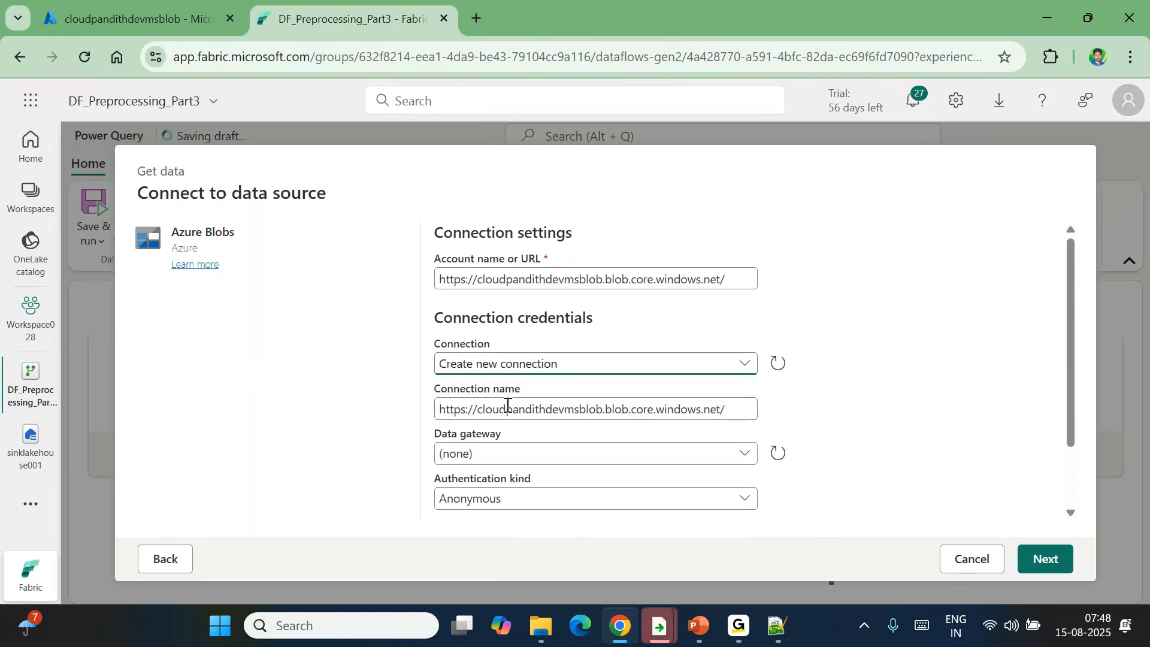
triple_click(497, 409)
type("LS_Blob")
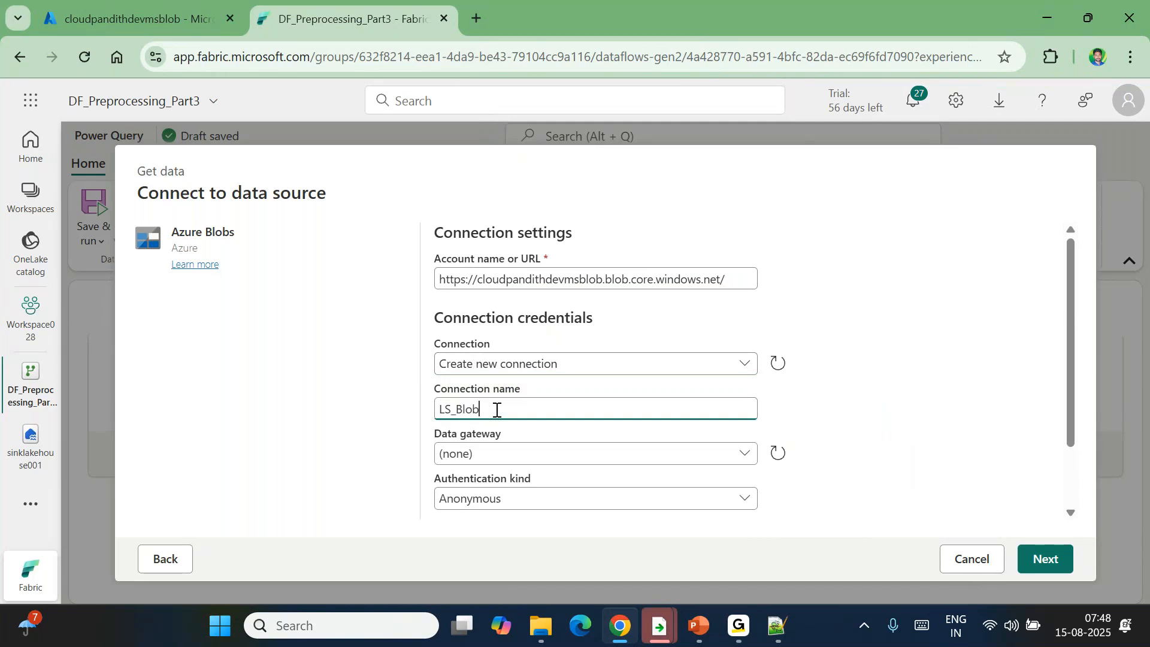
Step: Set the LS_Blob connection's authentication kind to Organizational account, sign in with the Fabric account, and connect
scroll(497, 410, "down", 2)
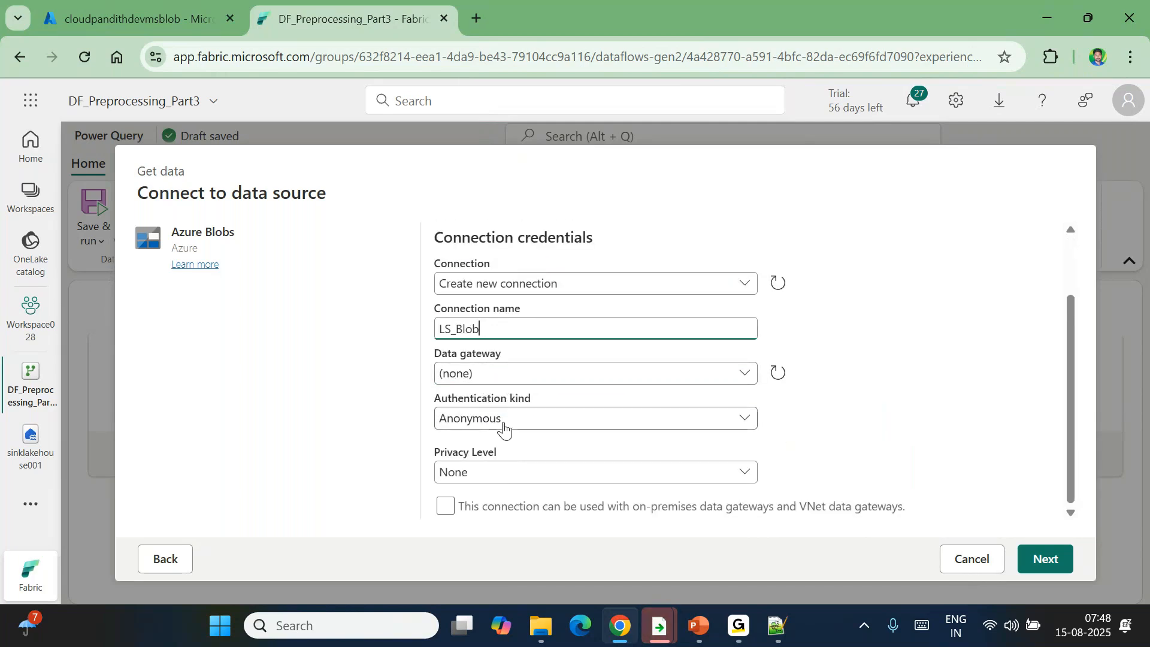
left_click(458, 417)
left_click(486, 488)
scroll(581, 469, "down", 2)
left_click(476, 414)
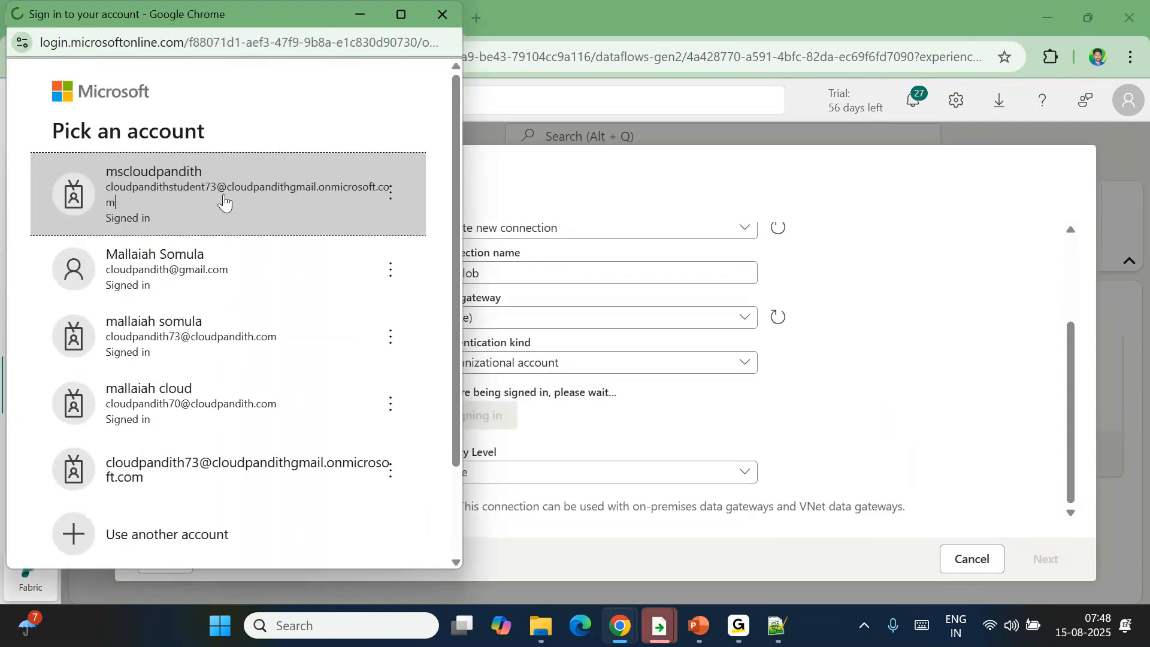
left_click(287, 182)
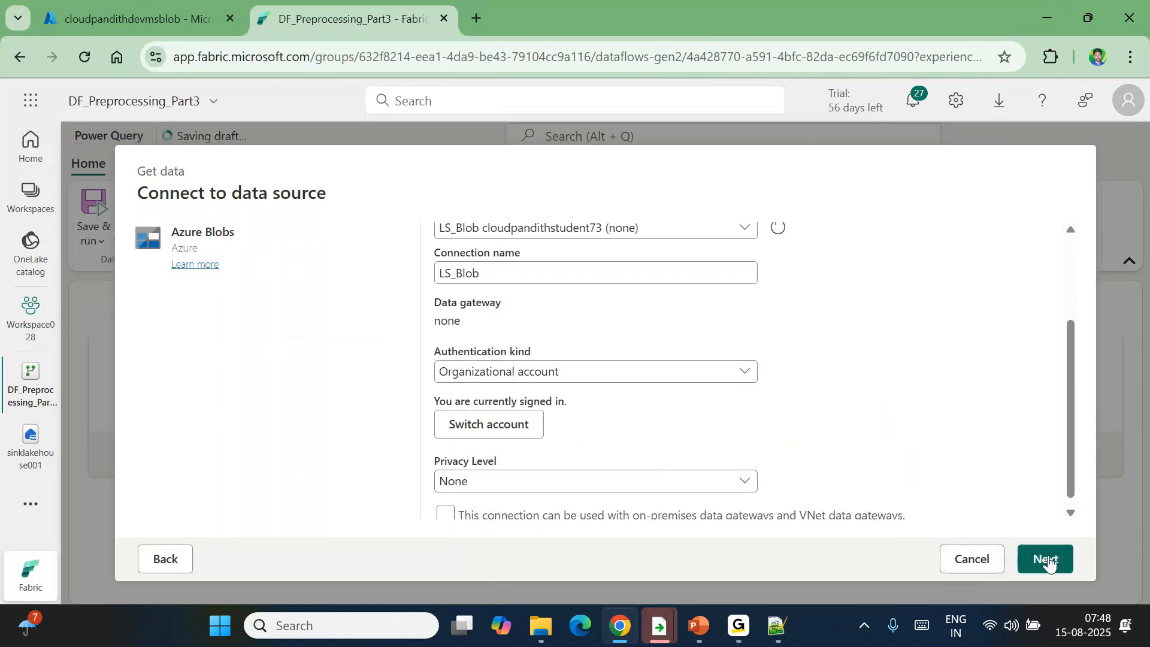
left_click(1047, 561)
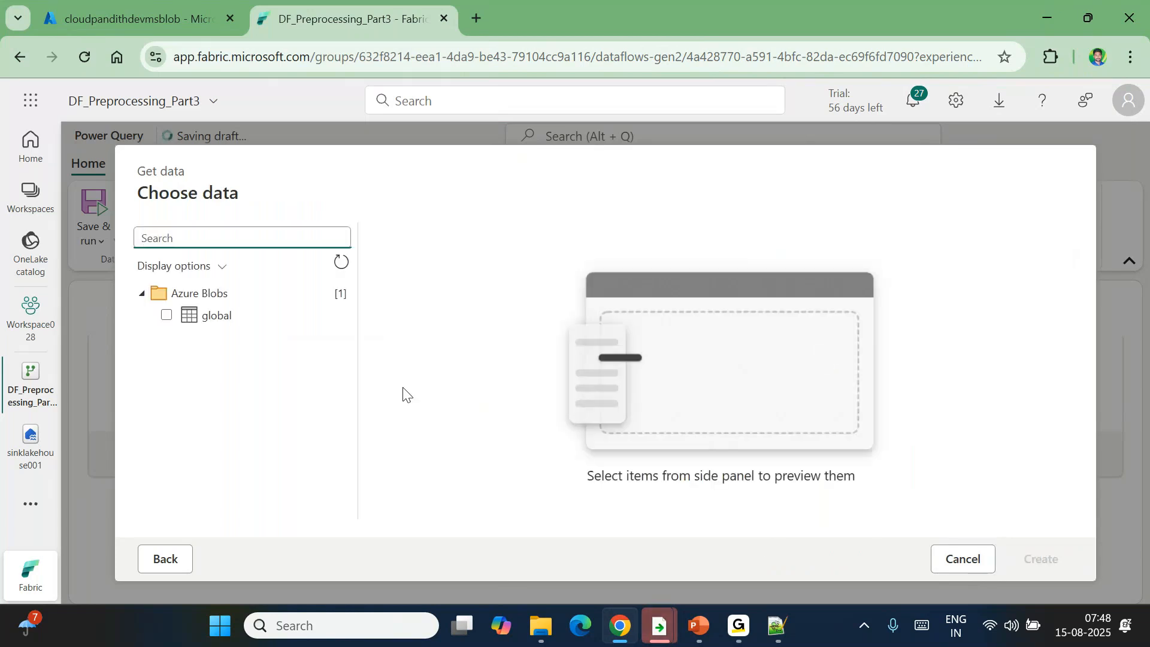
Step: Create a query from the global table and load the binary content of sourcefiles/AdventureWorks Product Lookup.csv
left_click(166, 315)
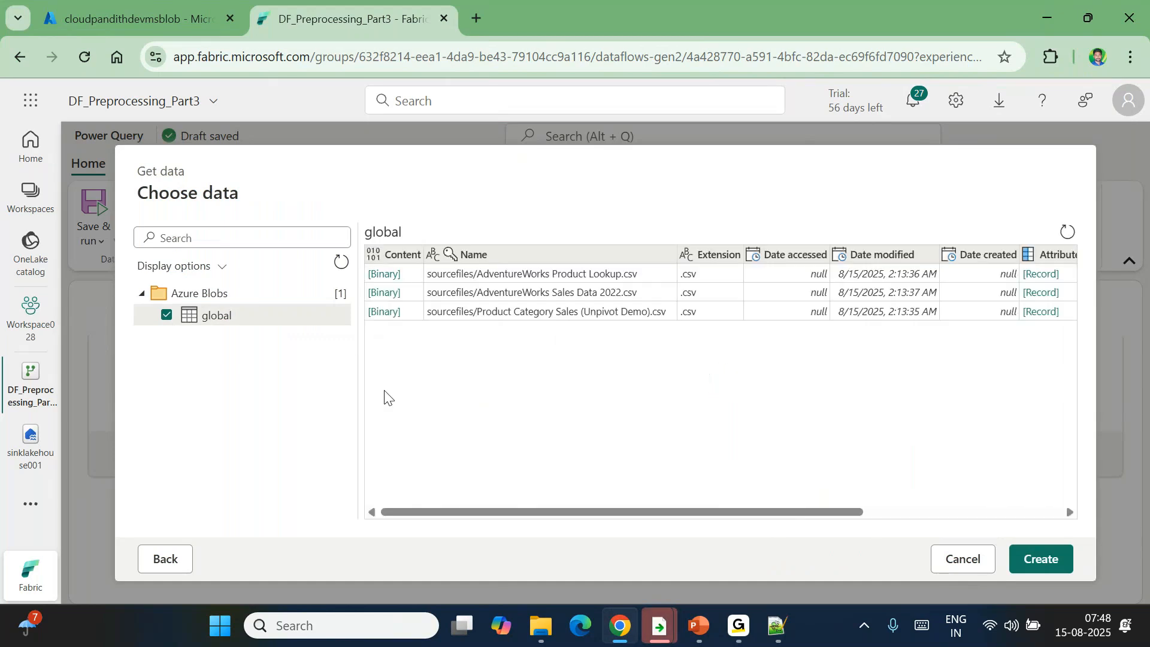
left_click(1039, 558)
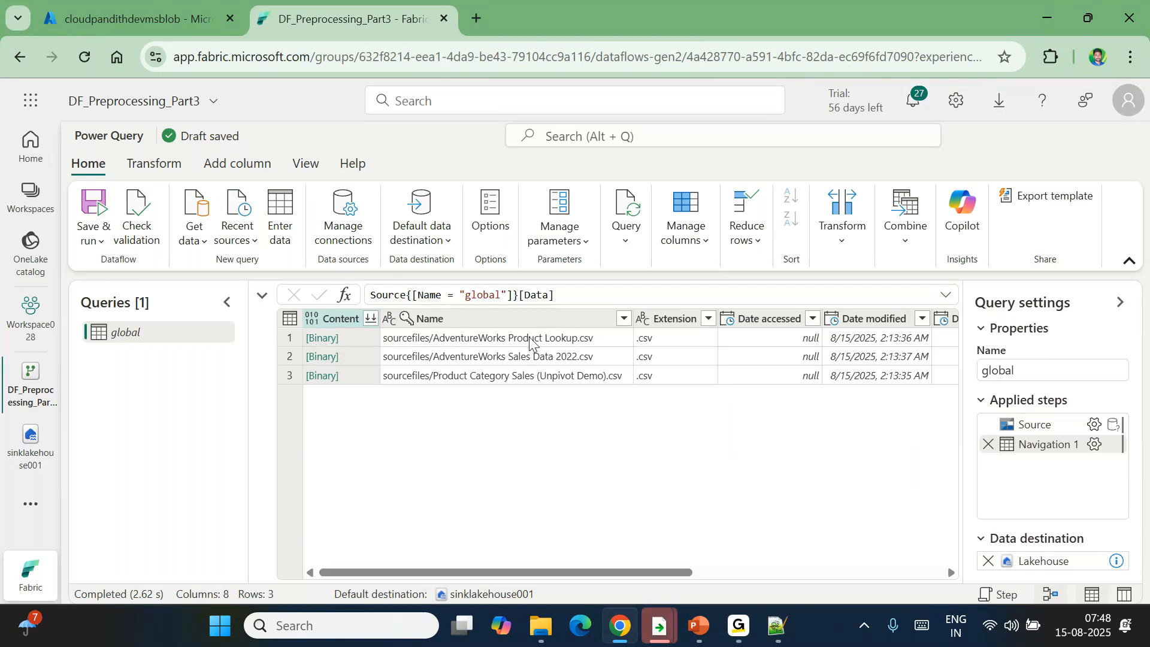
left_click(318, 338)
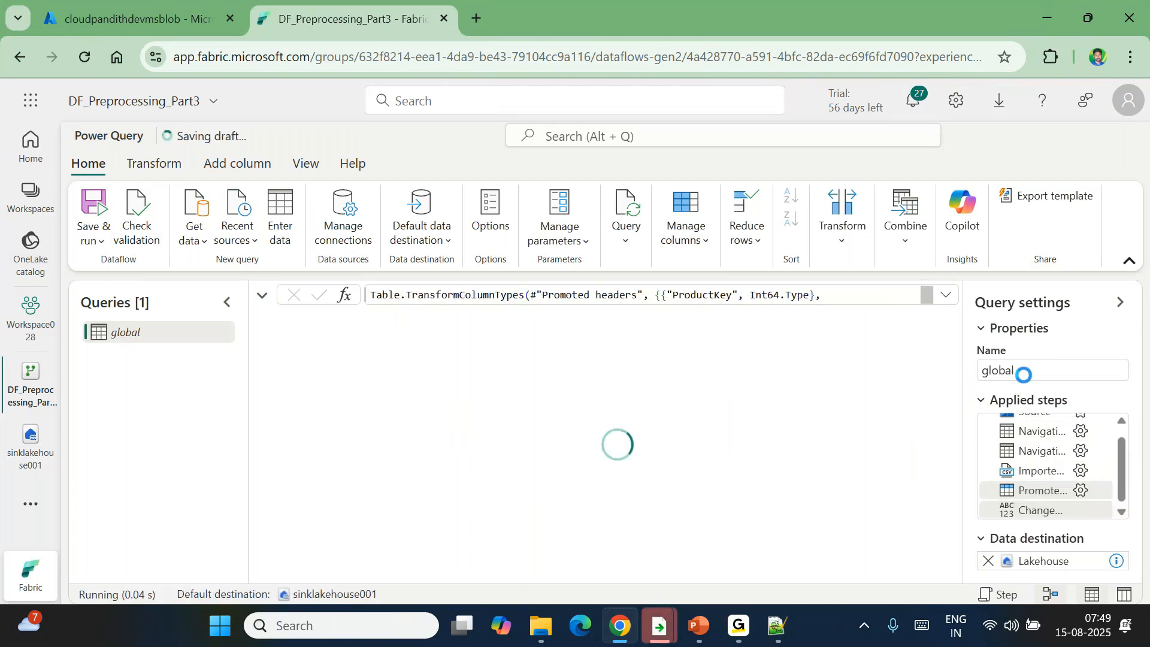
Step: Rename the global query as product in the query settings
left_click(1032, 376)
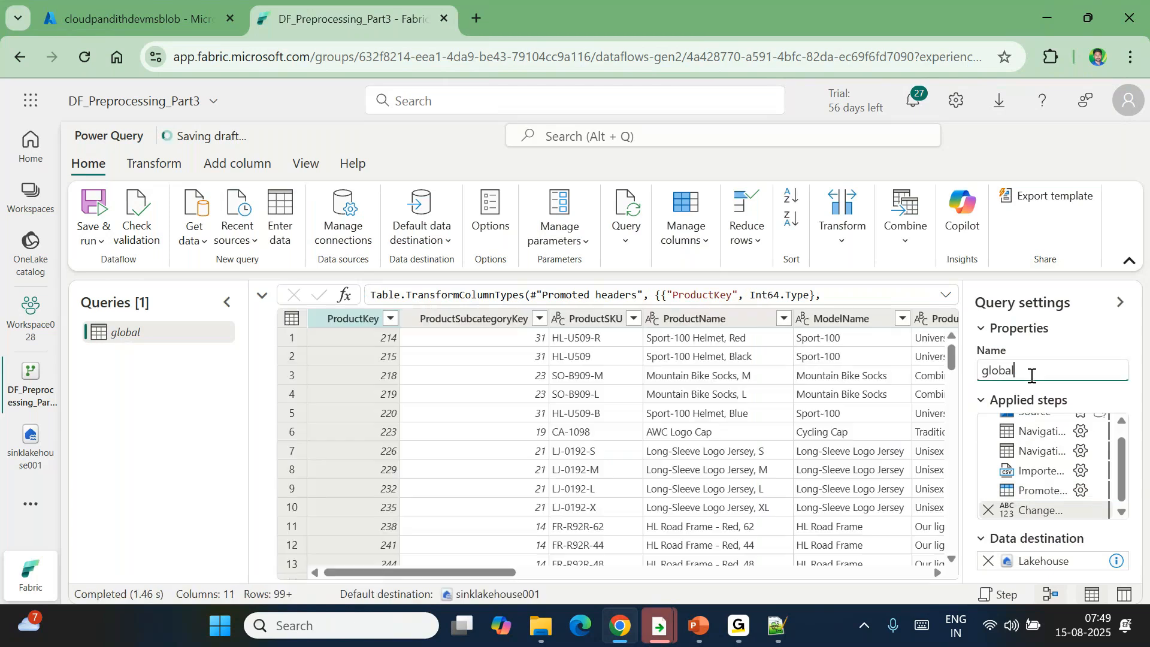
left_click_drag(1001, 377, 977, 382)
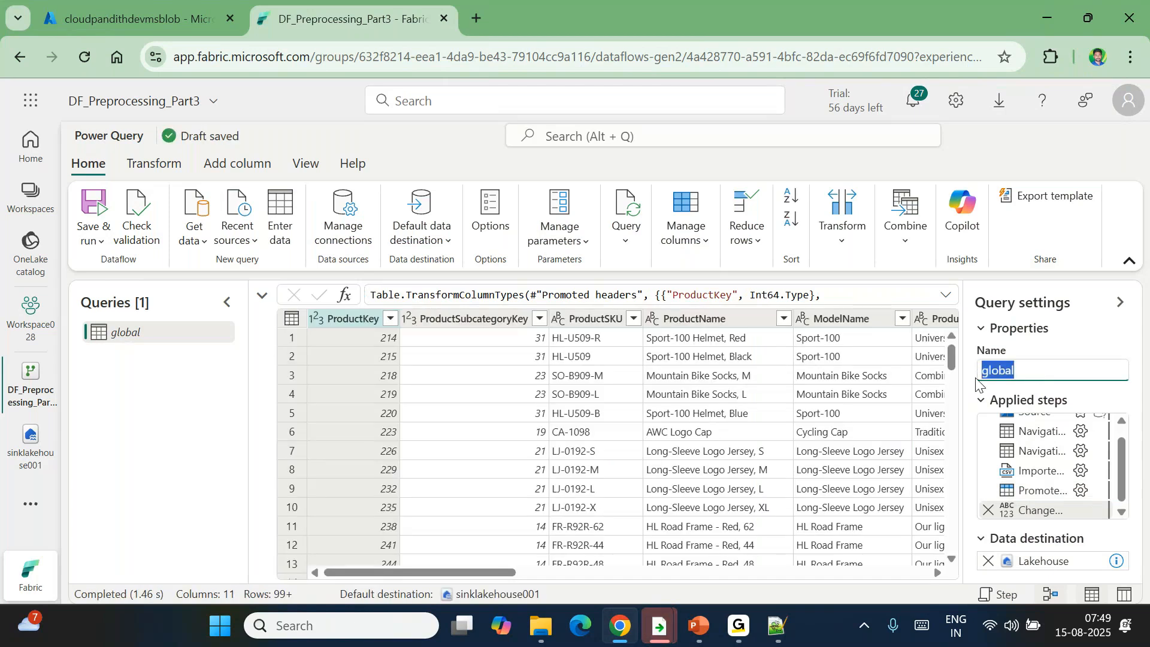
type("Product")
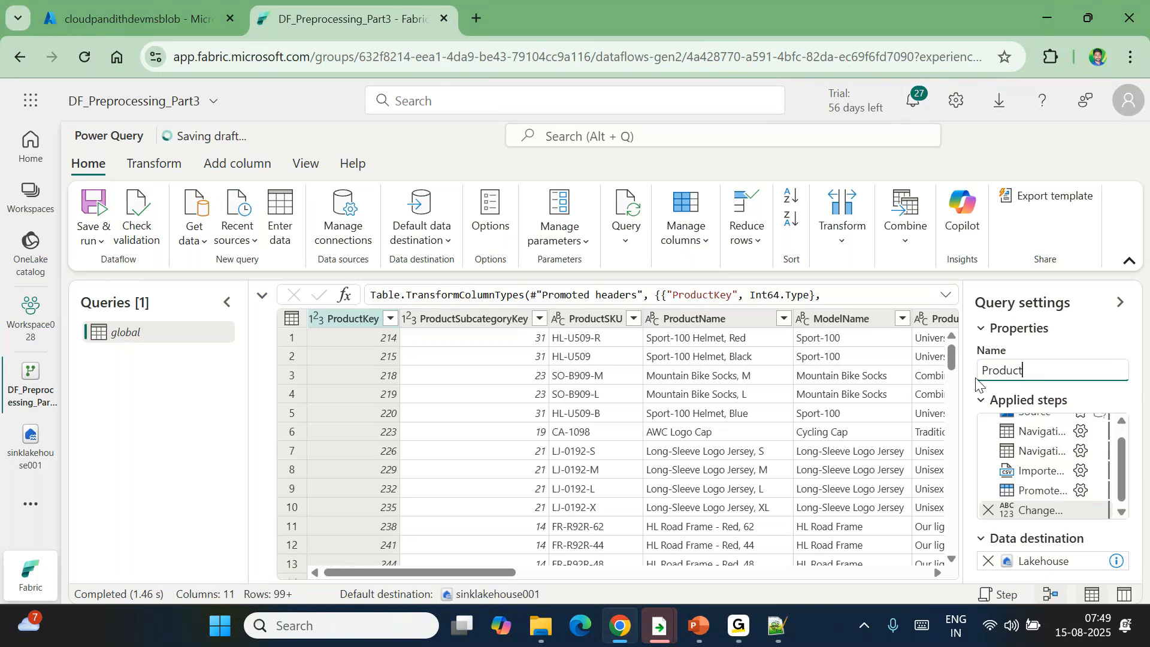
type("p")
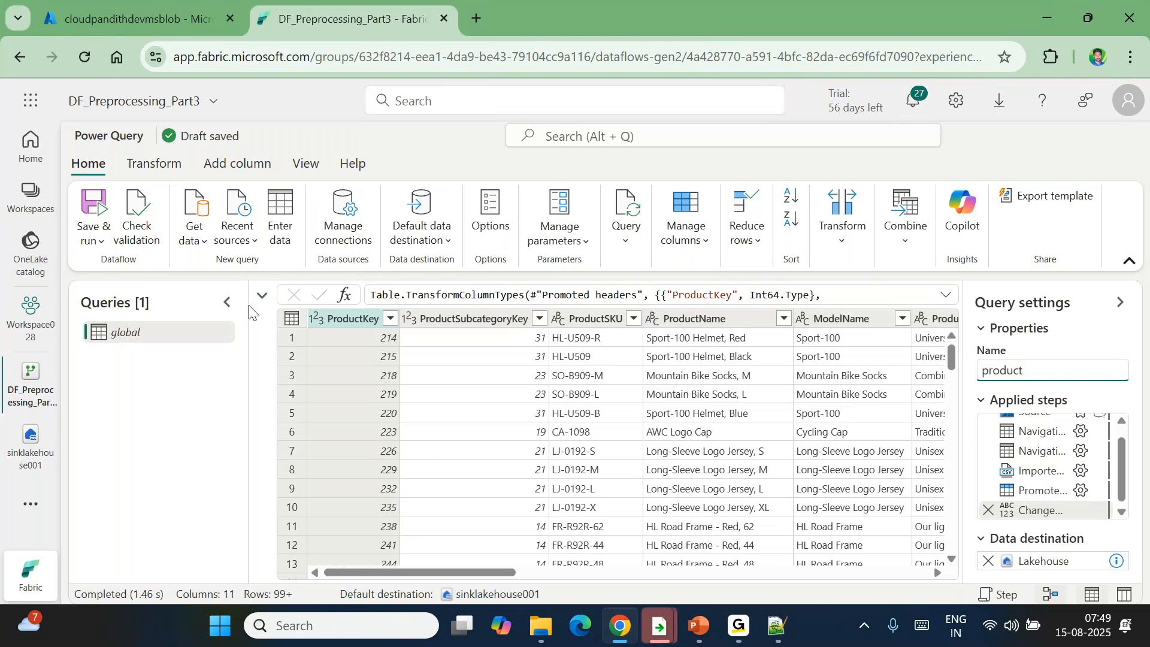
left_click(225, 304)
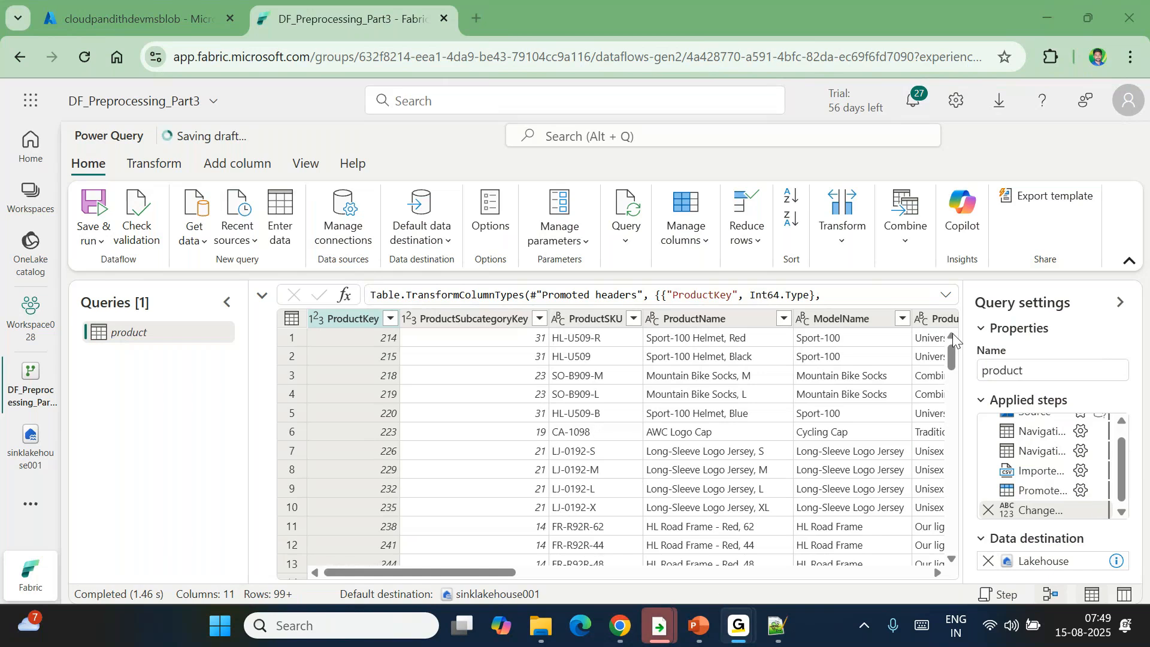
Step: Examine the product query's columns from ProductKey to ProductPrice, giving the data preview more room
left_click(1114, 303)
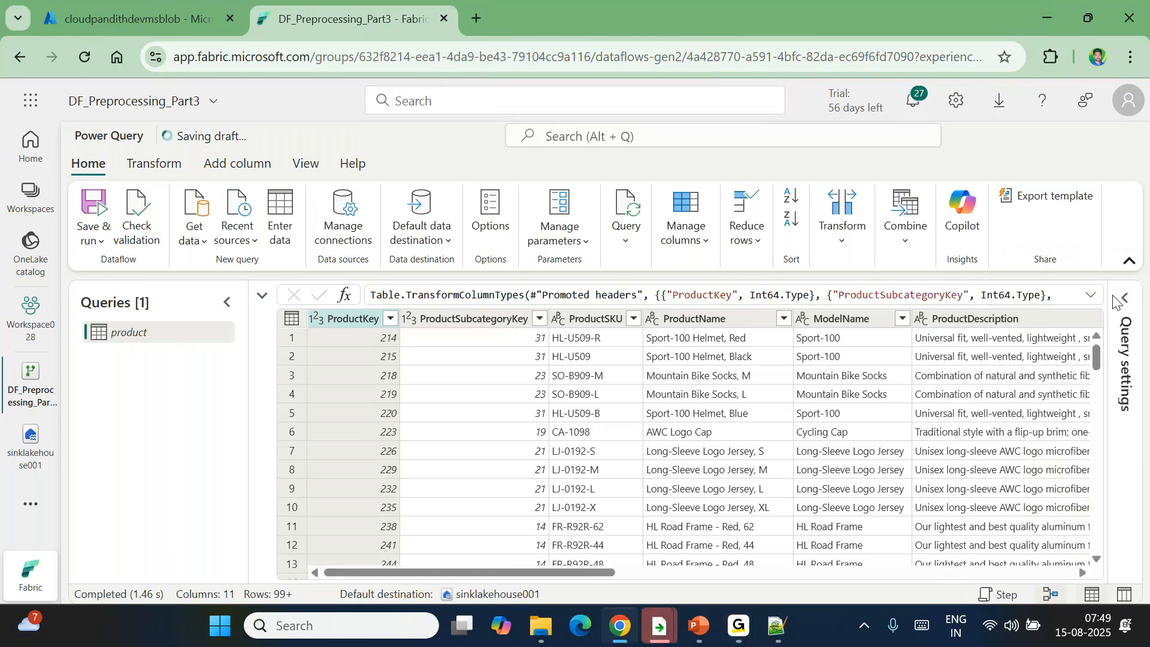
left_click_drag(494, 570, 961, 562)
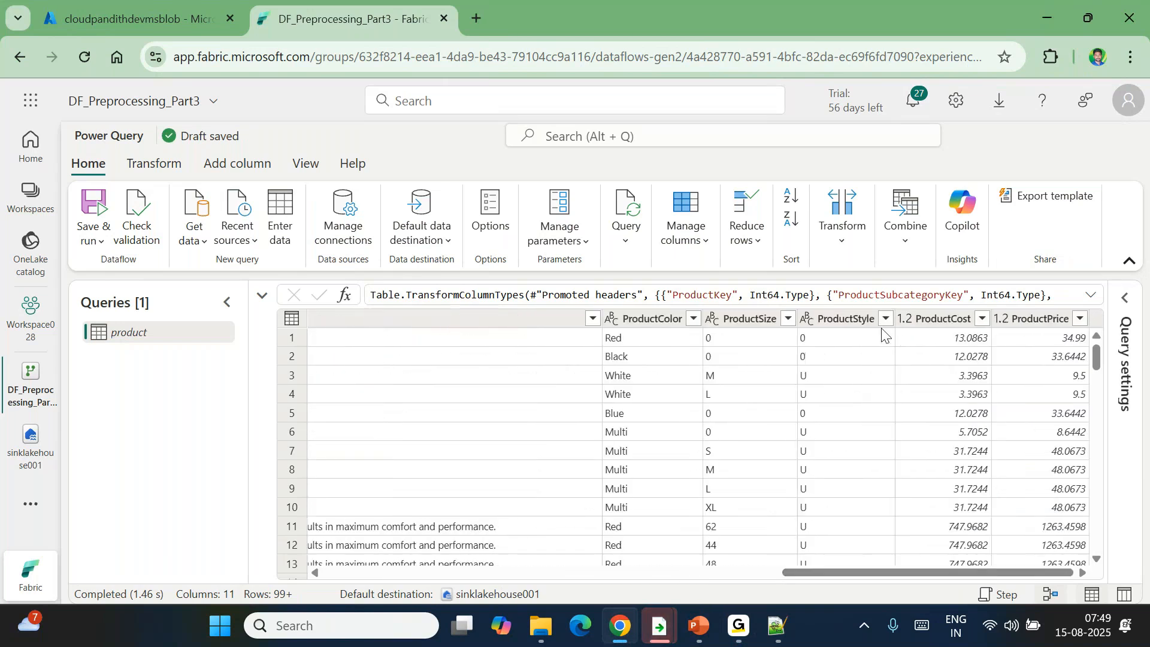
scroll(854, 565, "down", 1)
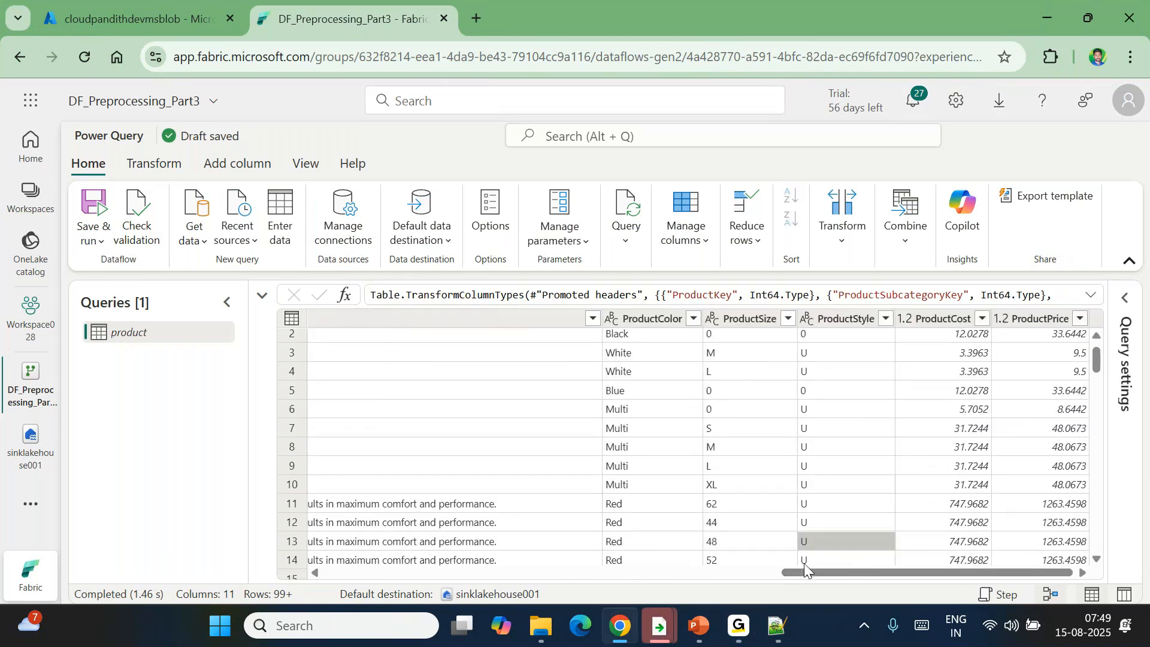
left_click_drag(835, 570, 336, 572)
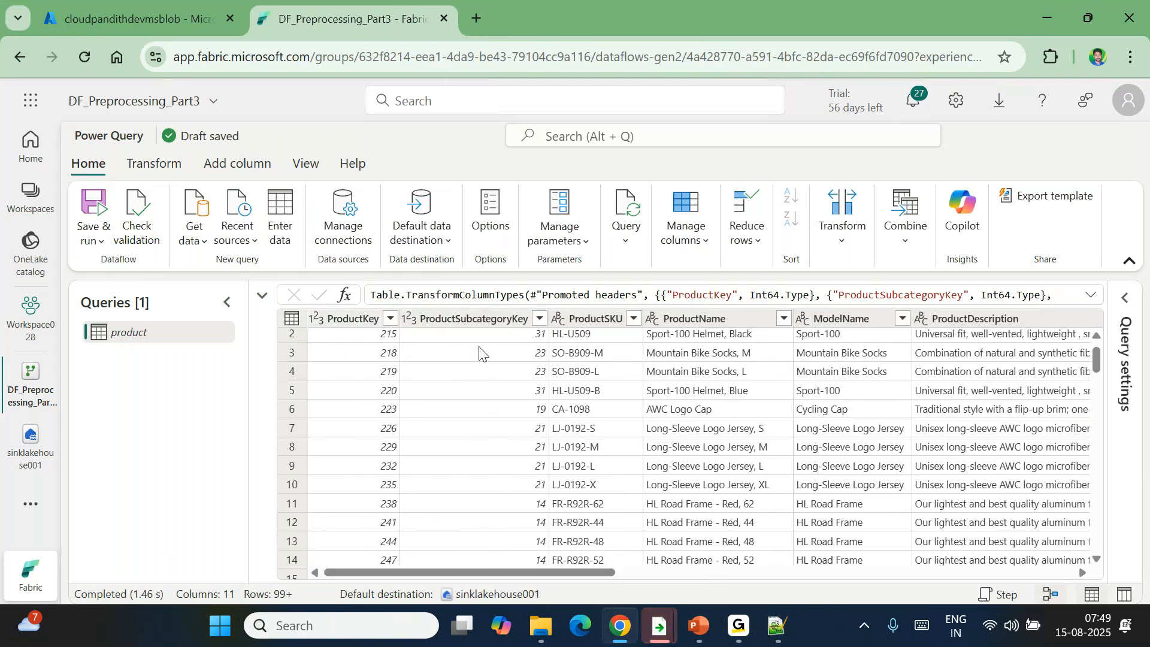
scroll(479, 353, "up", 1)
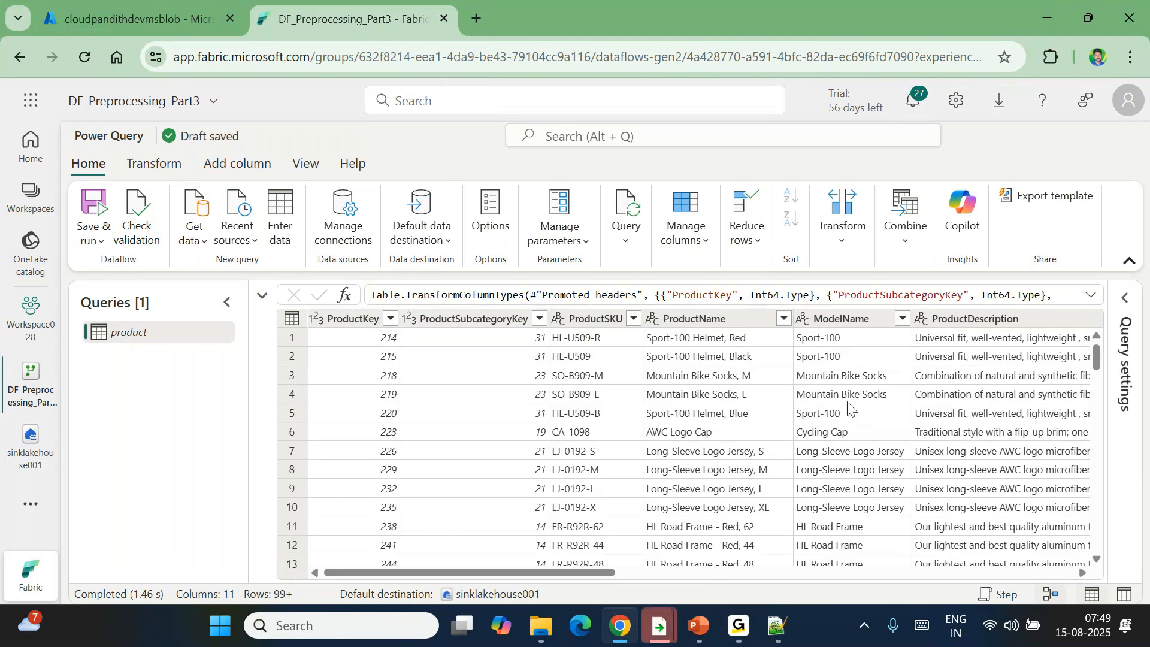
scroll(846, 401, "right", 3)
scroll(846, 401, "right", 7)
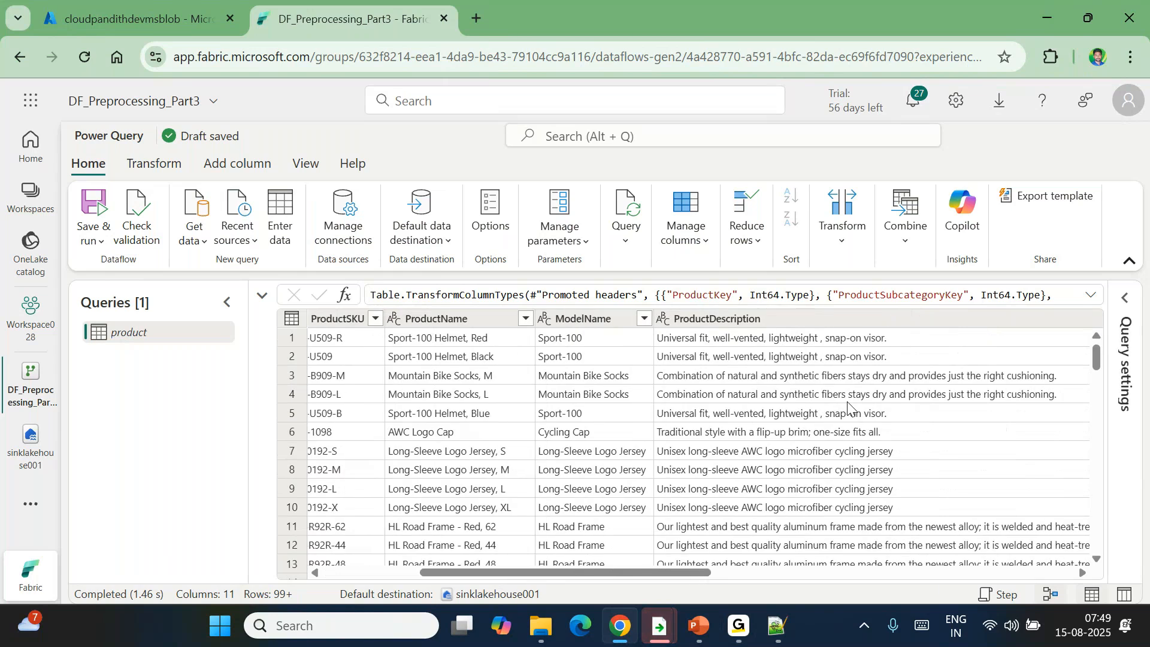
left_click(835, 38)
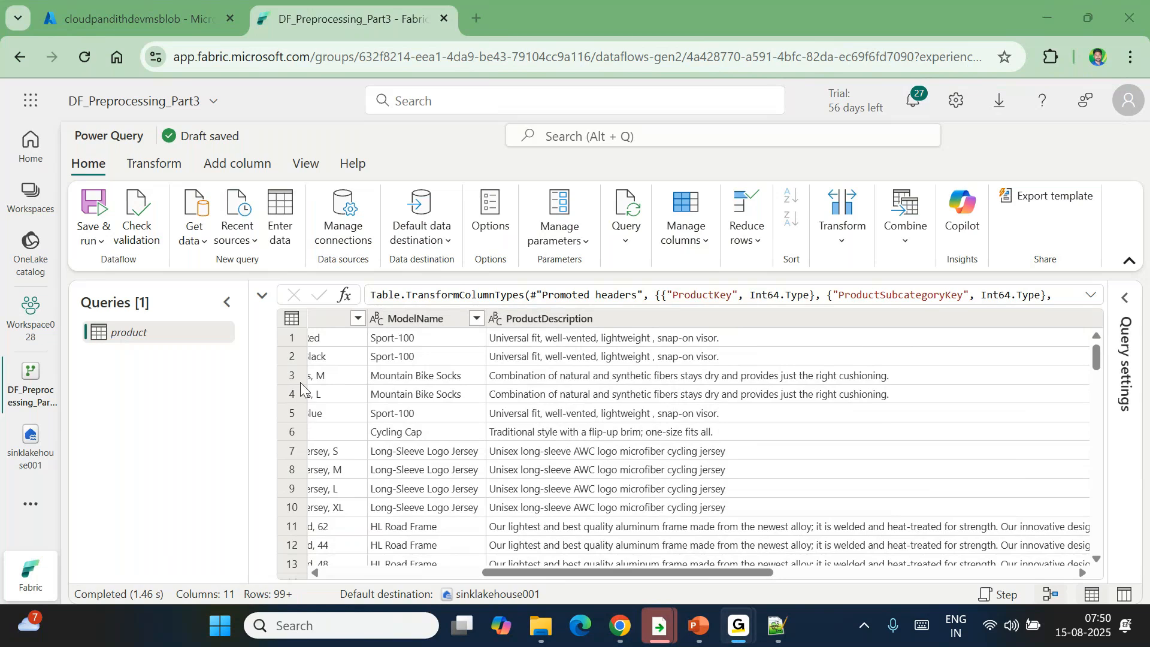
right_click(139, 335)
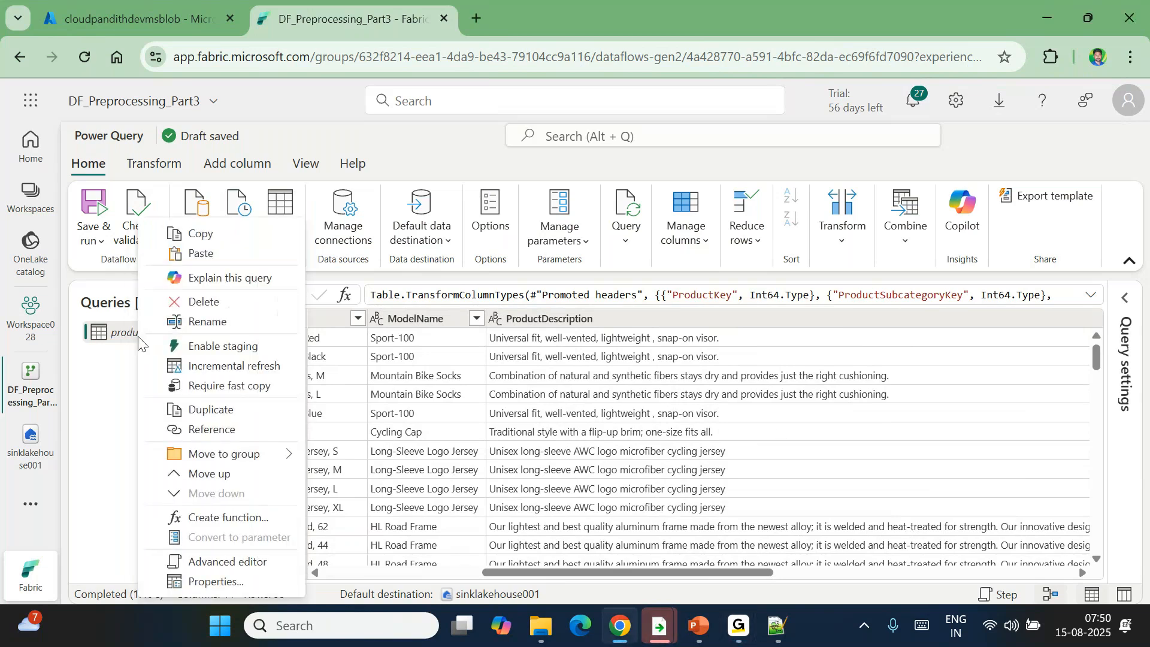
left_click(104, 368)
left_click_drag(588, 570, 429, 570)
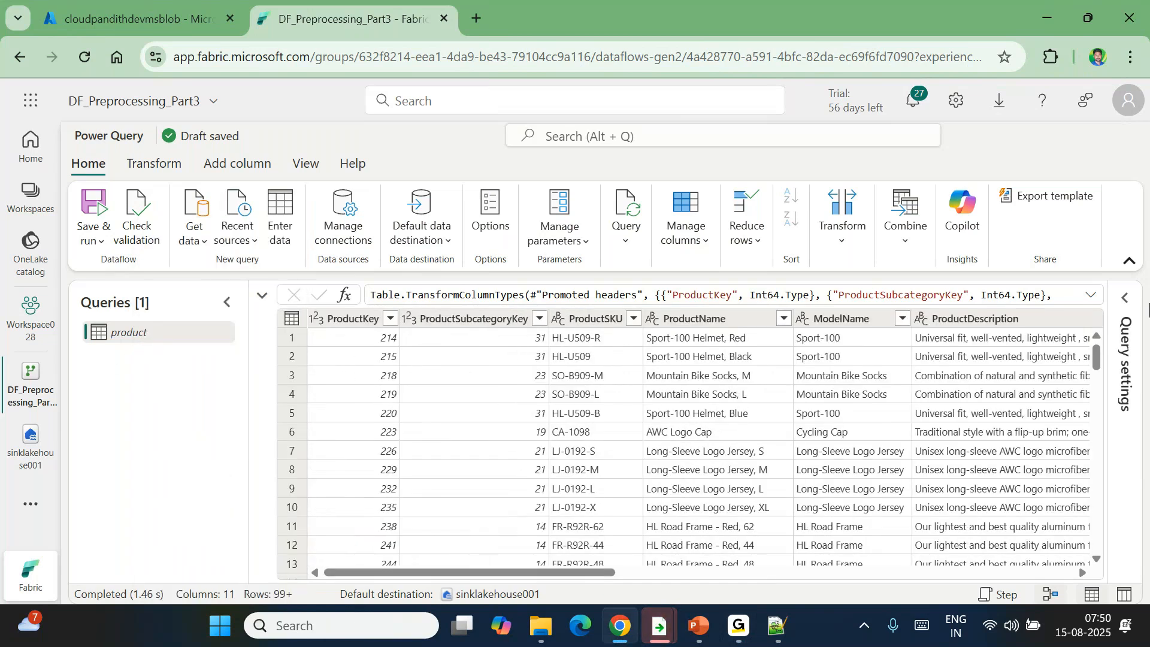
Step: Reopen the query settings and rename the product query back to global
left_click(1124, 298)
double_click(998, 374)
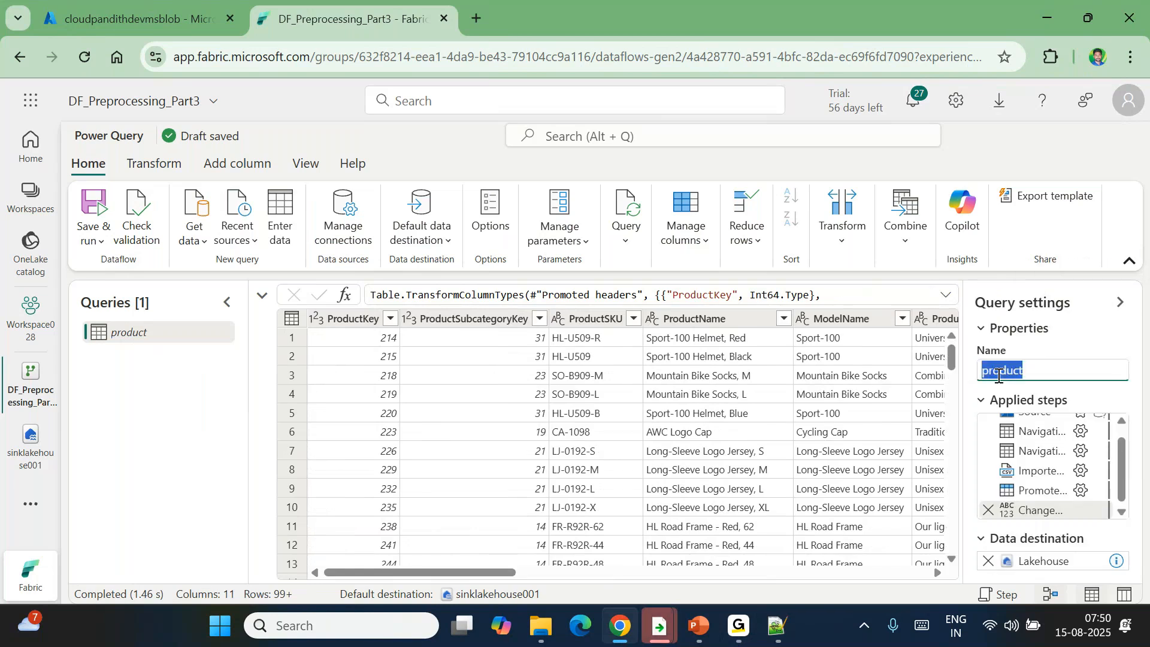
type("global")
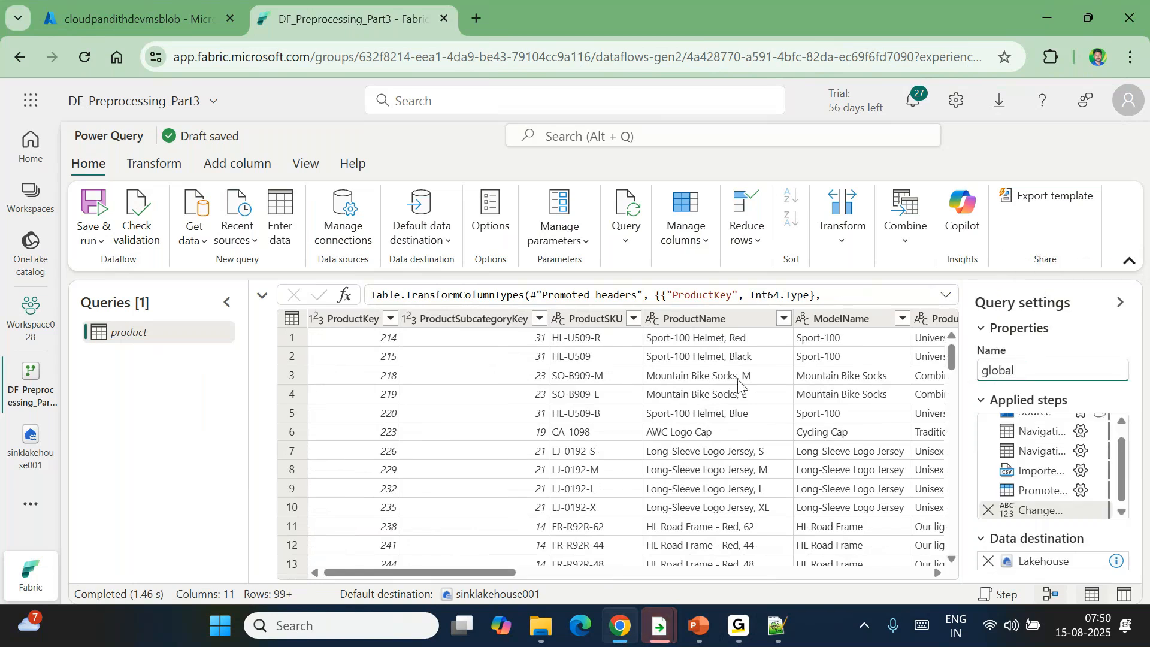
left_click(152, 412)
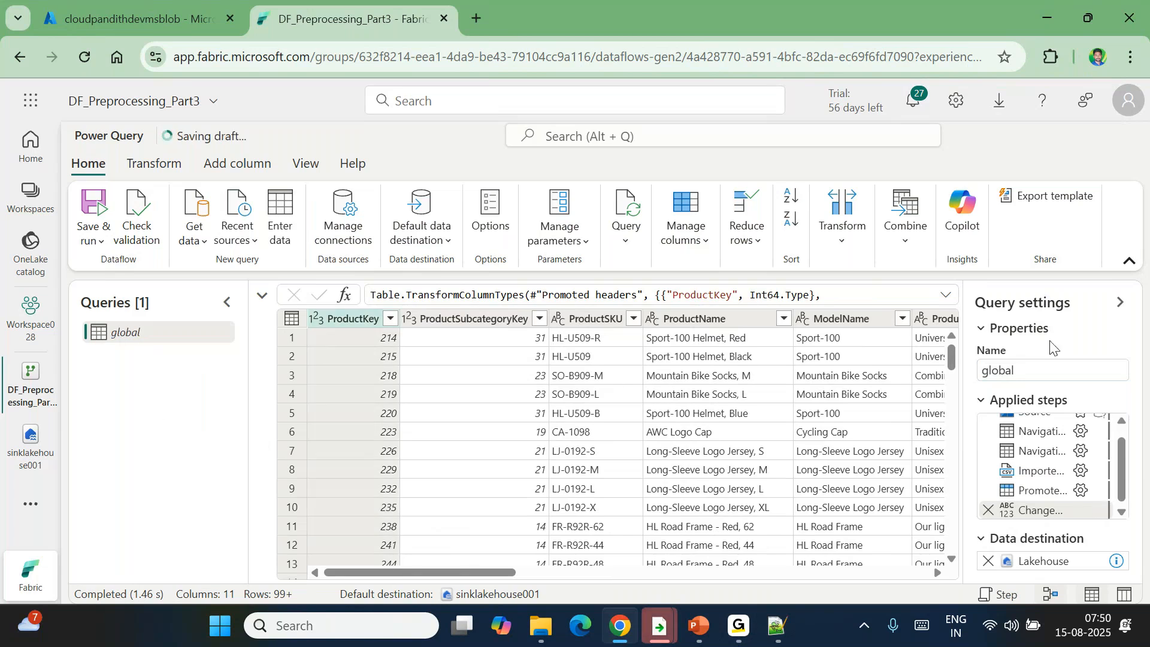
Step: Rename the global query as product again in its query properties
double_click(1007, 368)
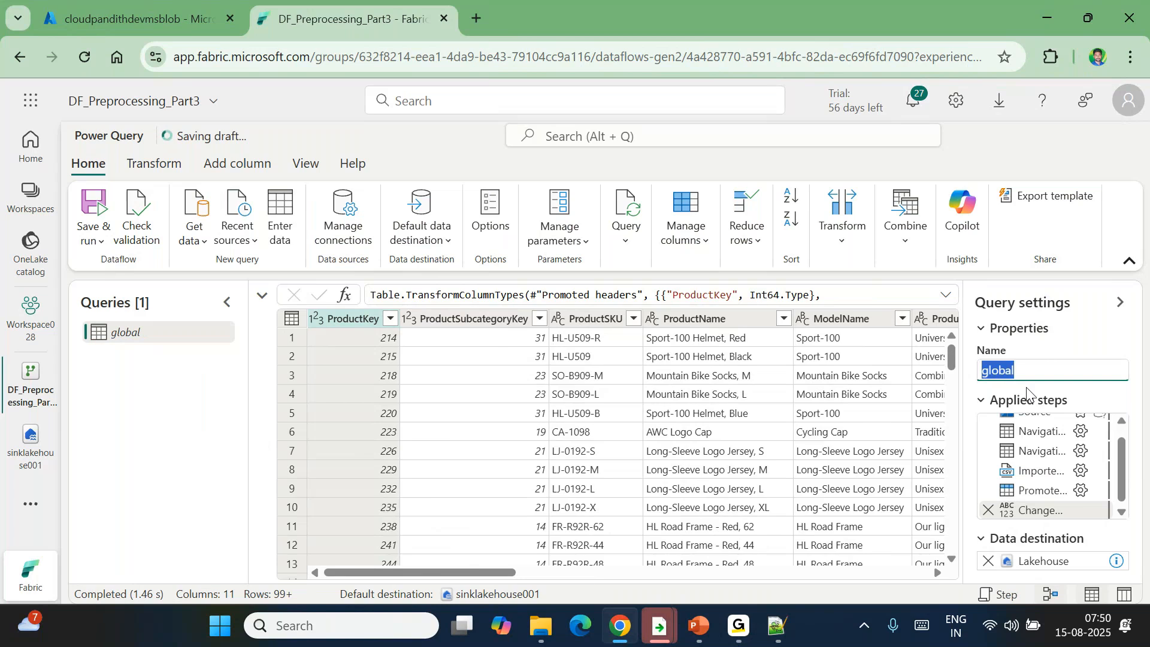
key("BackSpace")
type("product")
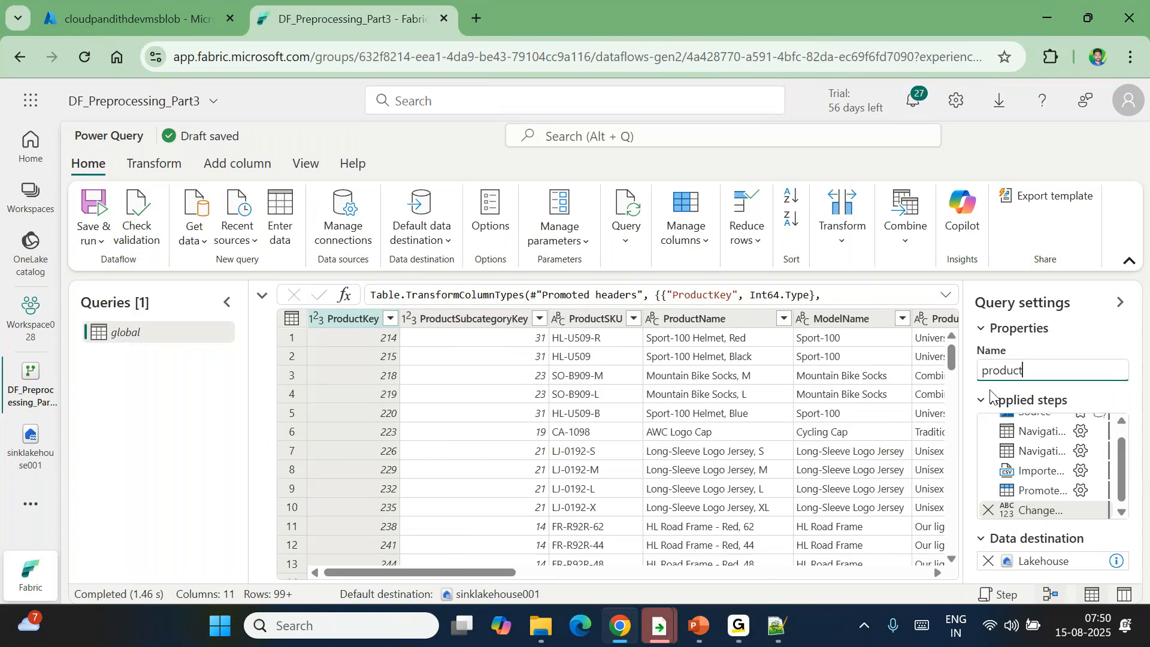
double_click(1011, 369)
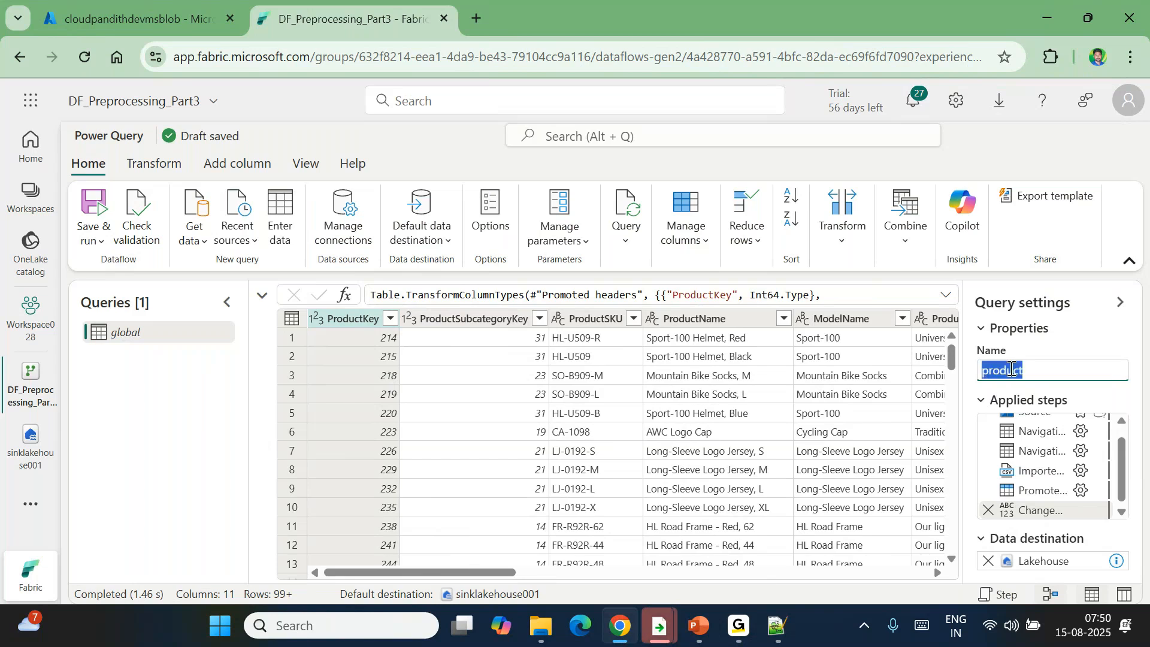
left_click(1088, 354)
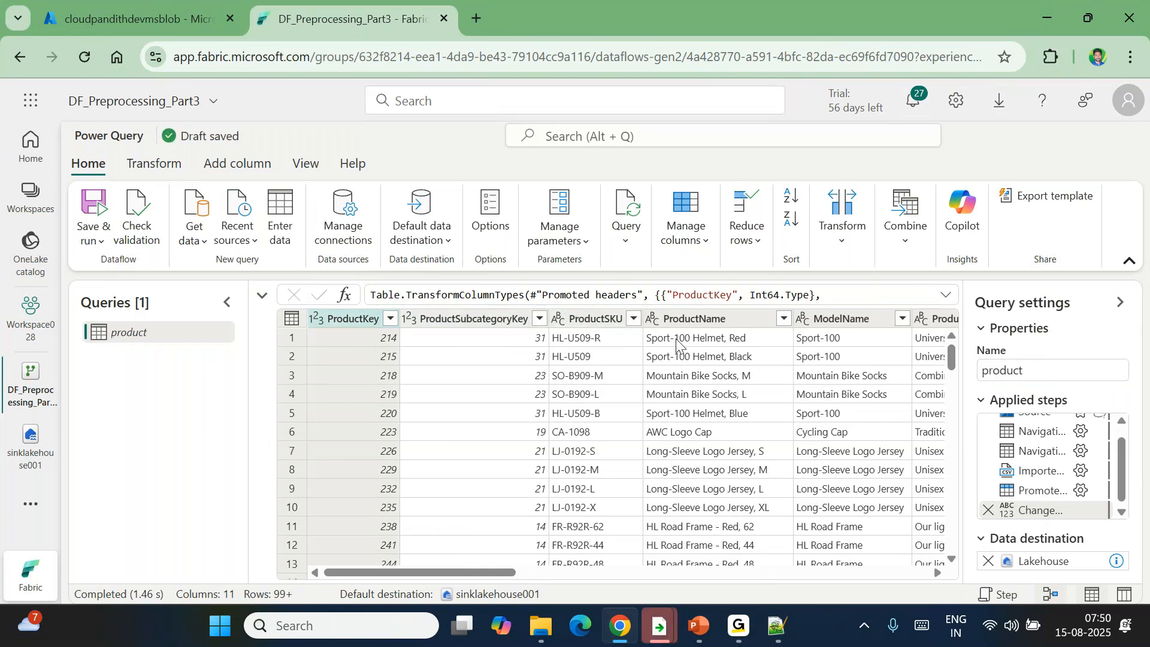
Step: Review the data type options of the ProductCost column and choose Decimal number
scroll(707, 406, "right", 10)
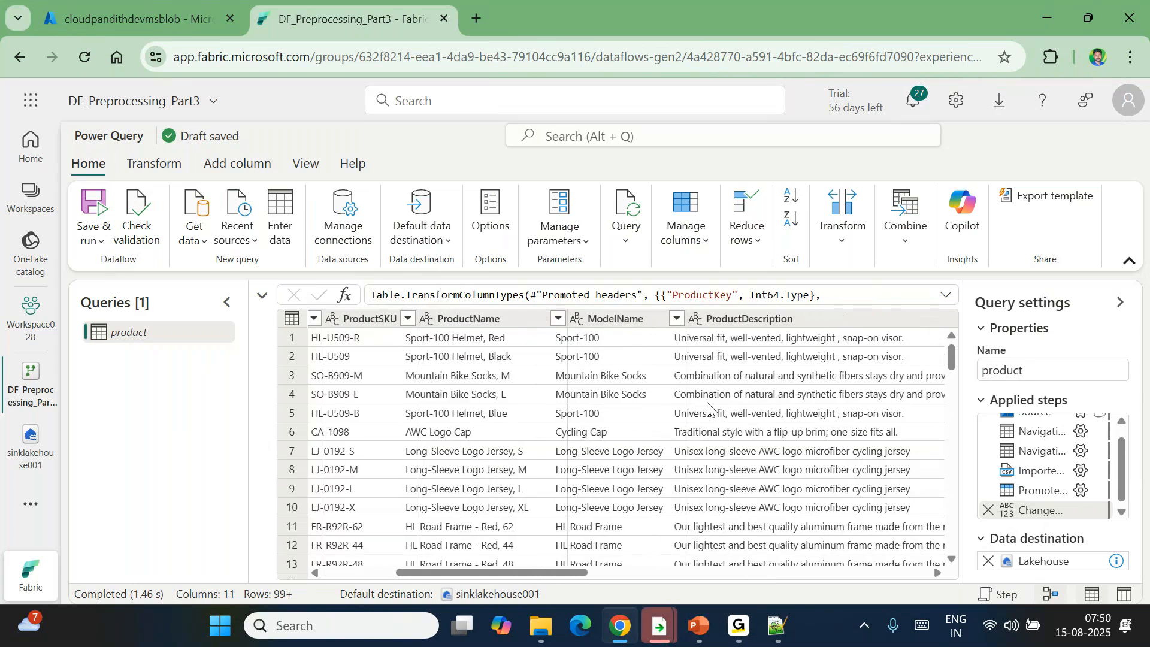
scroll(707, 406, "right", 8)
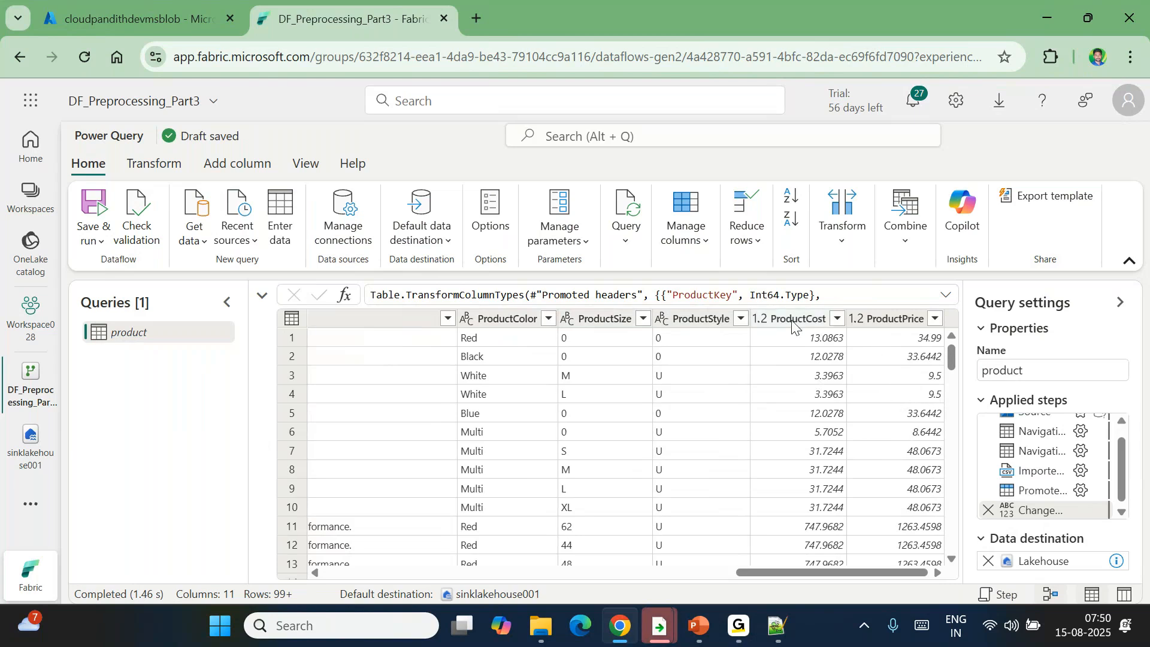
left_click(757, 325)
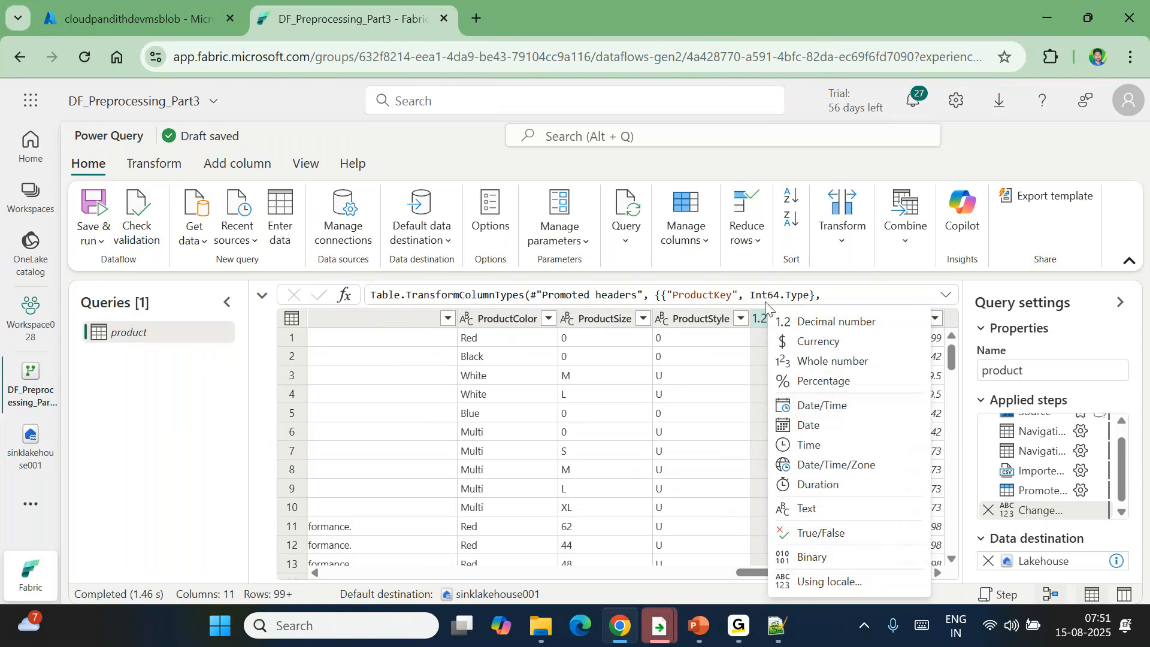
left_click(831, 323)
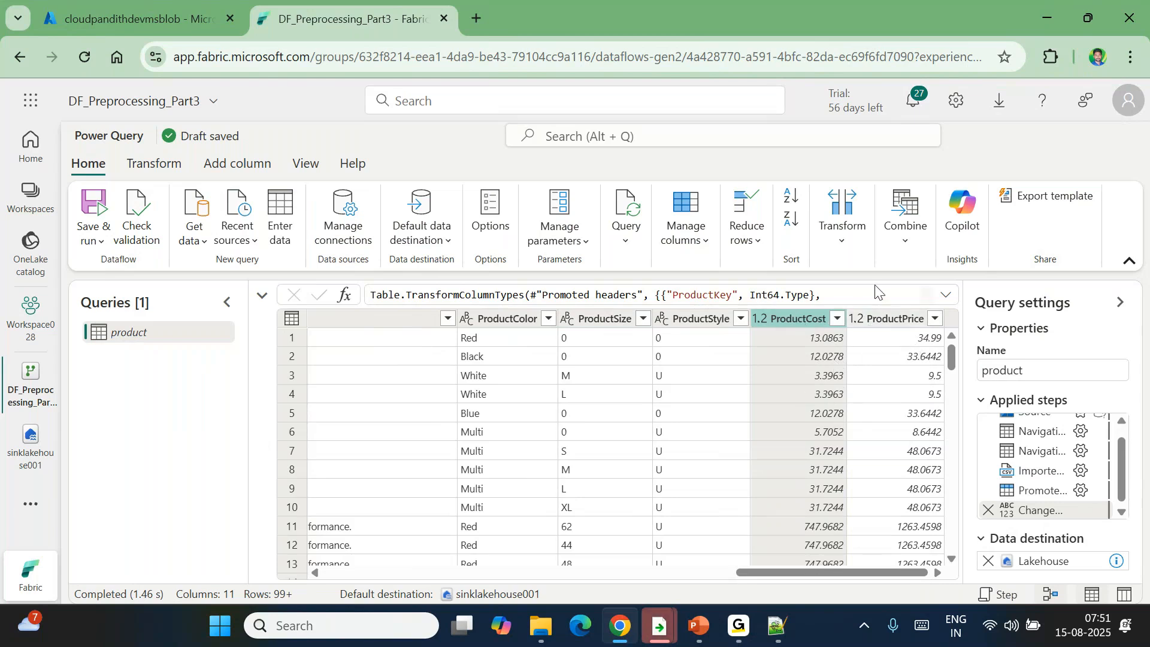
Step: Change the ProductCost and ProductPrice columns together to the Currency data type, adding the conversion as a new step
left_click(897, 324, "ctrl")
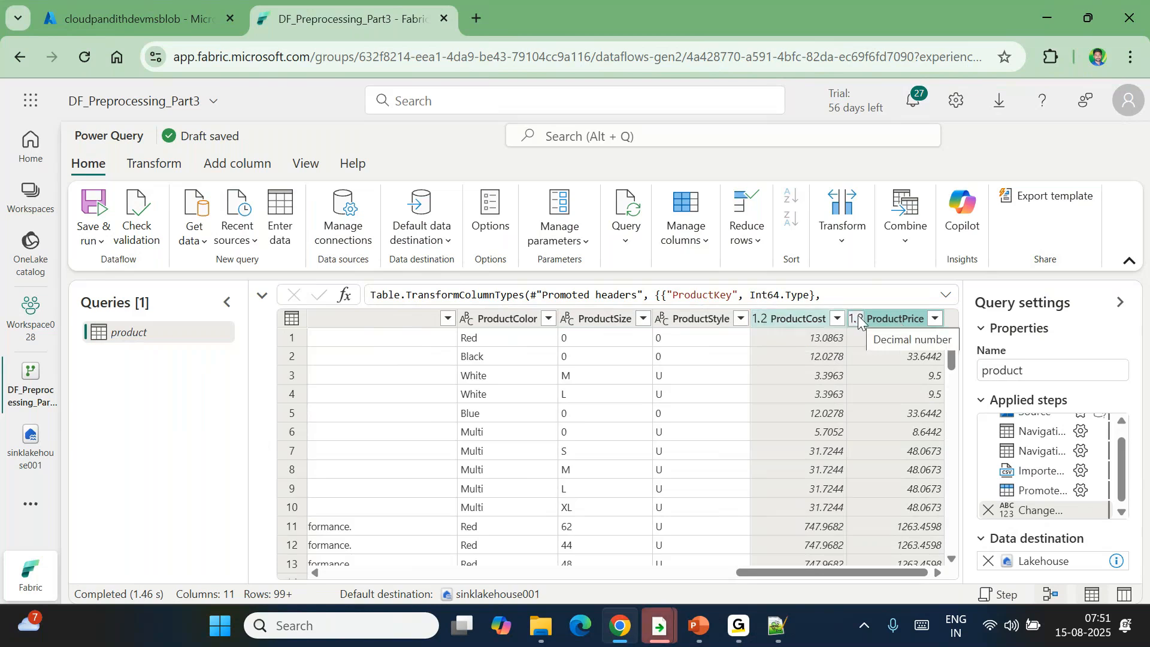
left_click(842, 240)
left_click(857, 266)
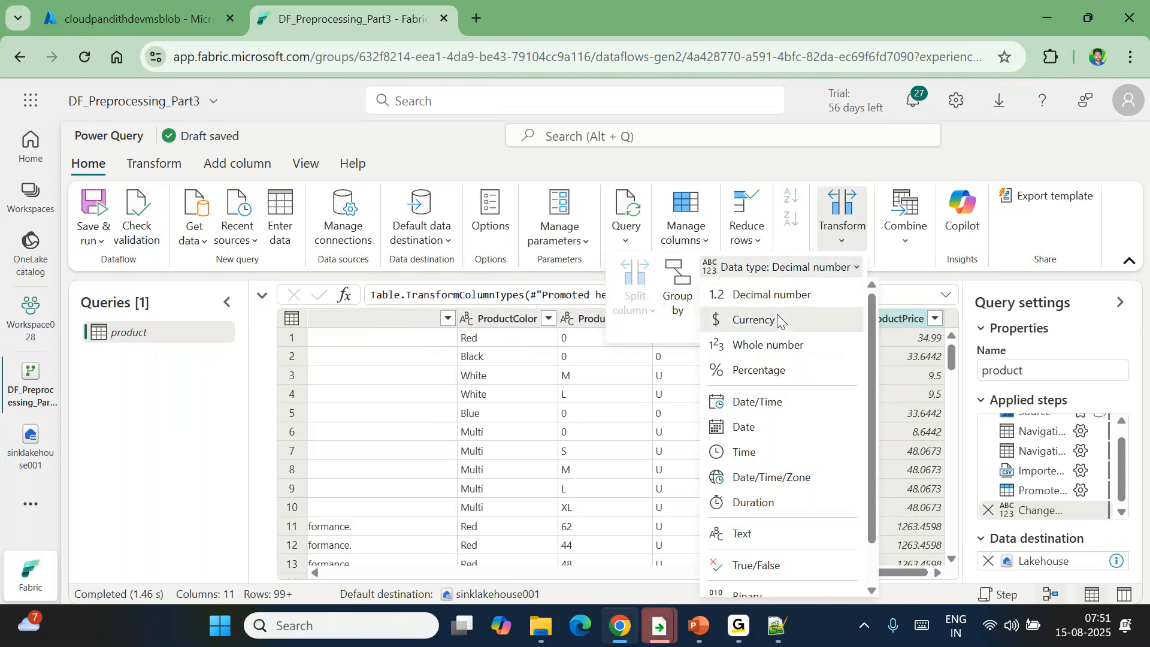
left_click(777, 314)
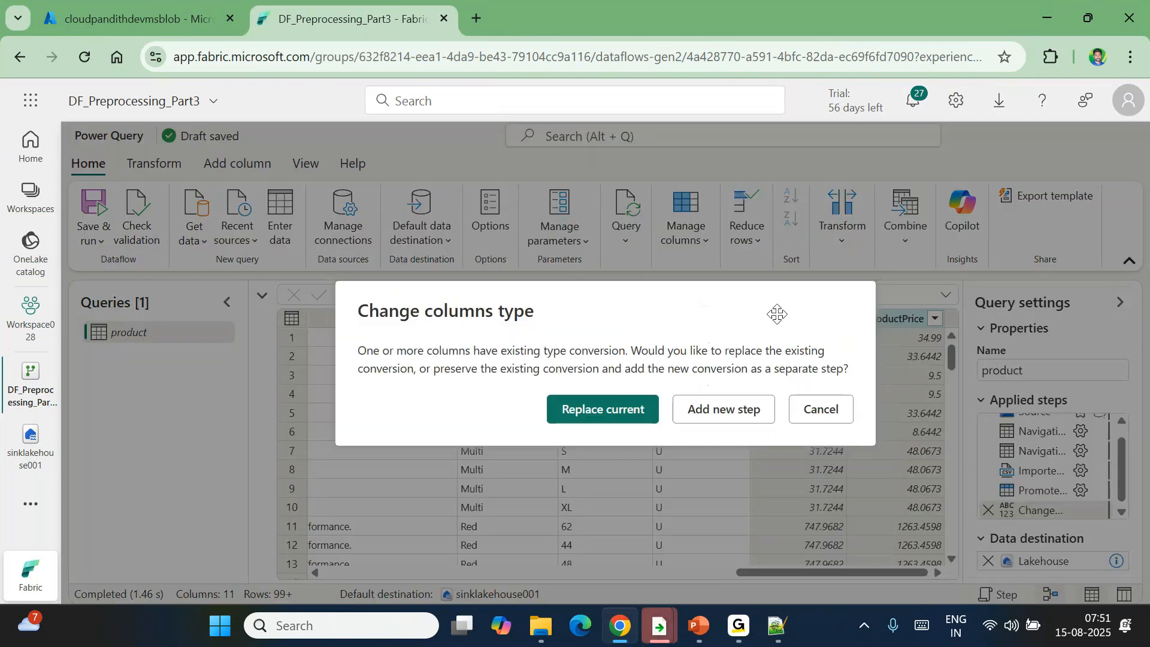
left_click(728, 411)
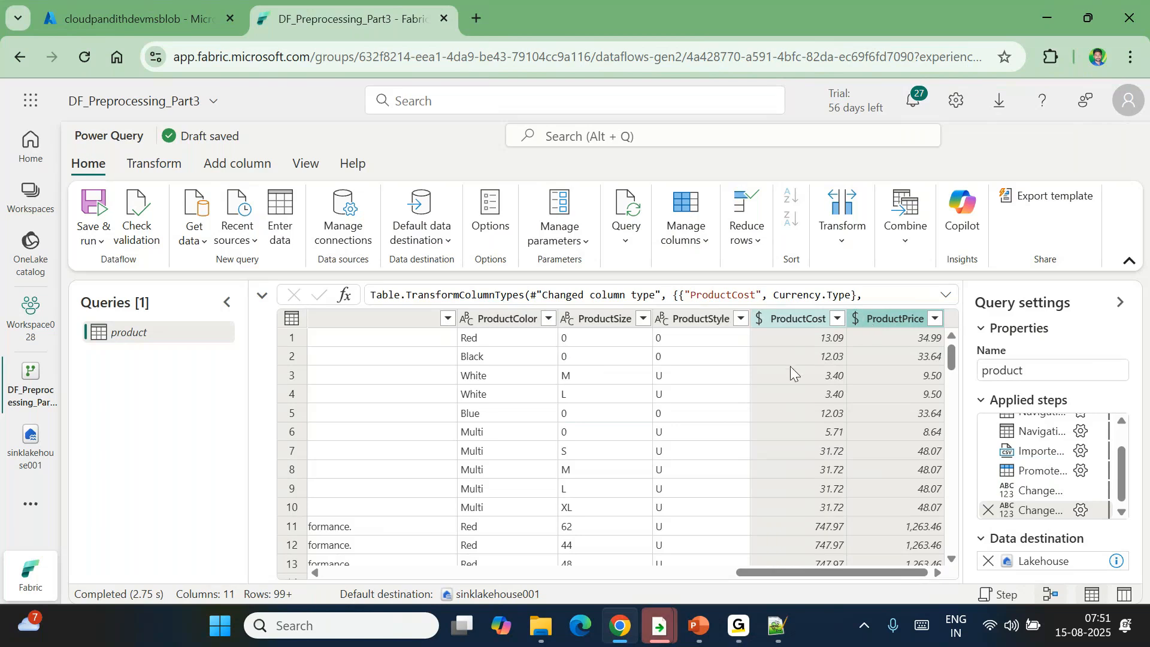
Step: Check the ProductStyle column's filter values and inspect the full cell details of the first two ProductPrice values
scroll(789, 365, "left", 3)
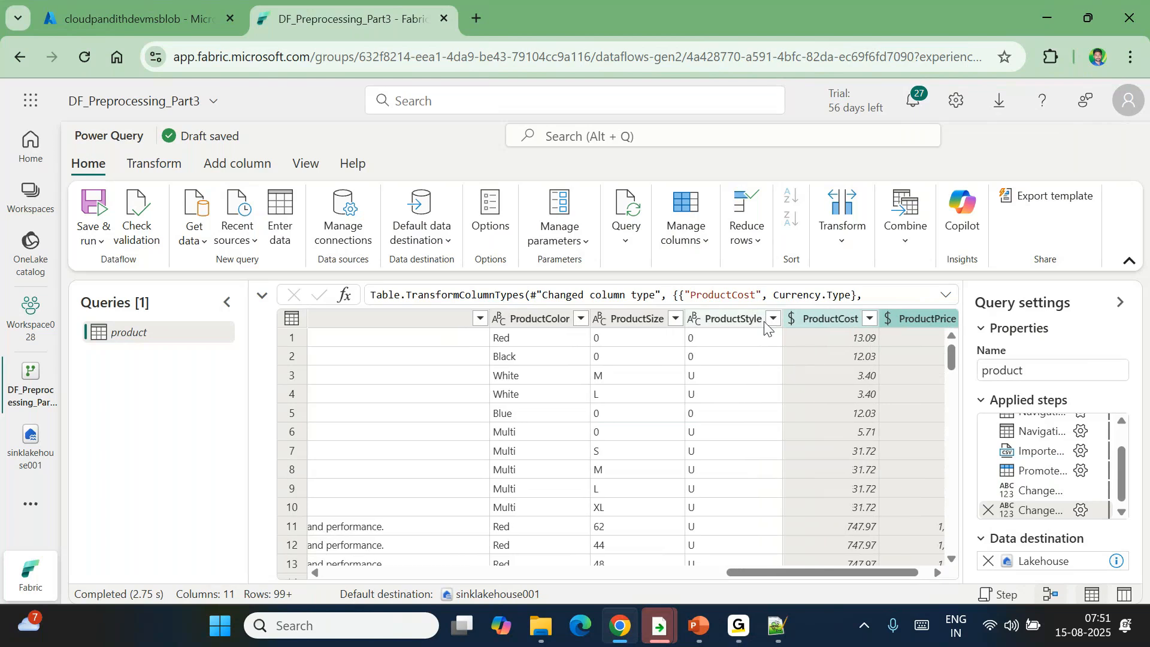
left_click(777, 318)
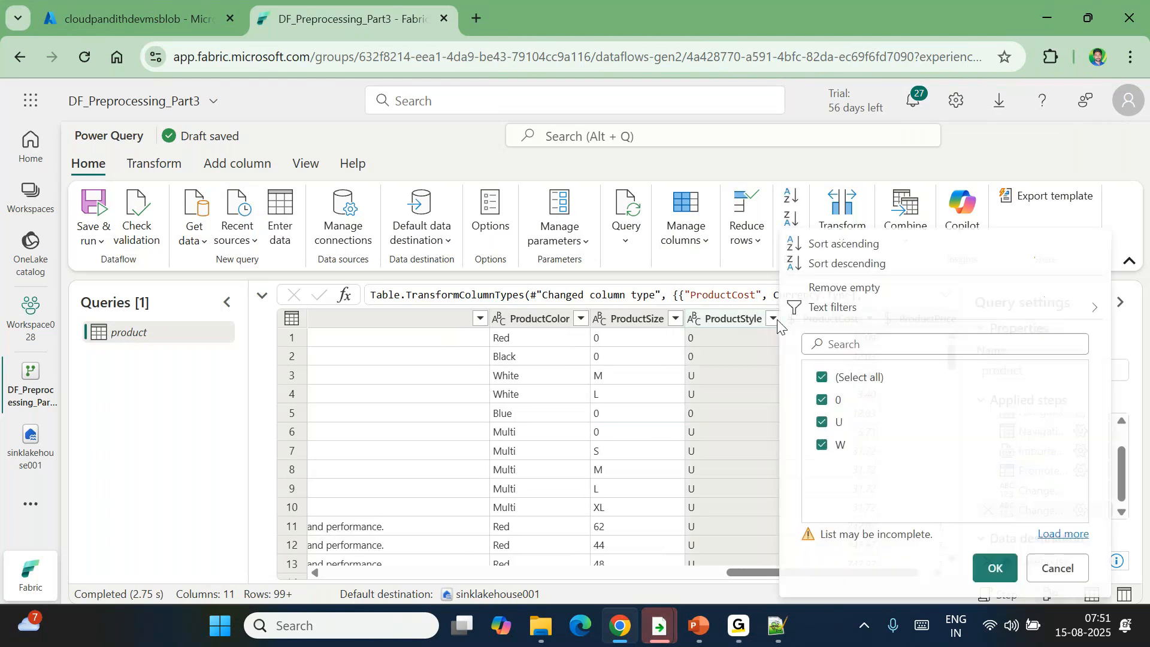
left_click(778, 318)
scroll(805, 401, "right", 3)
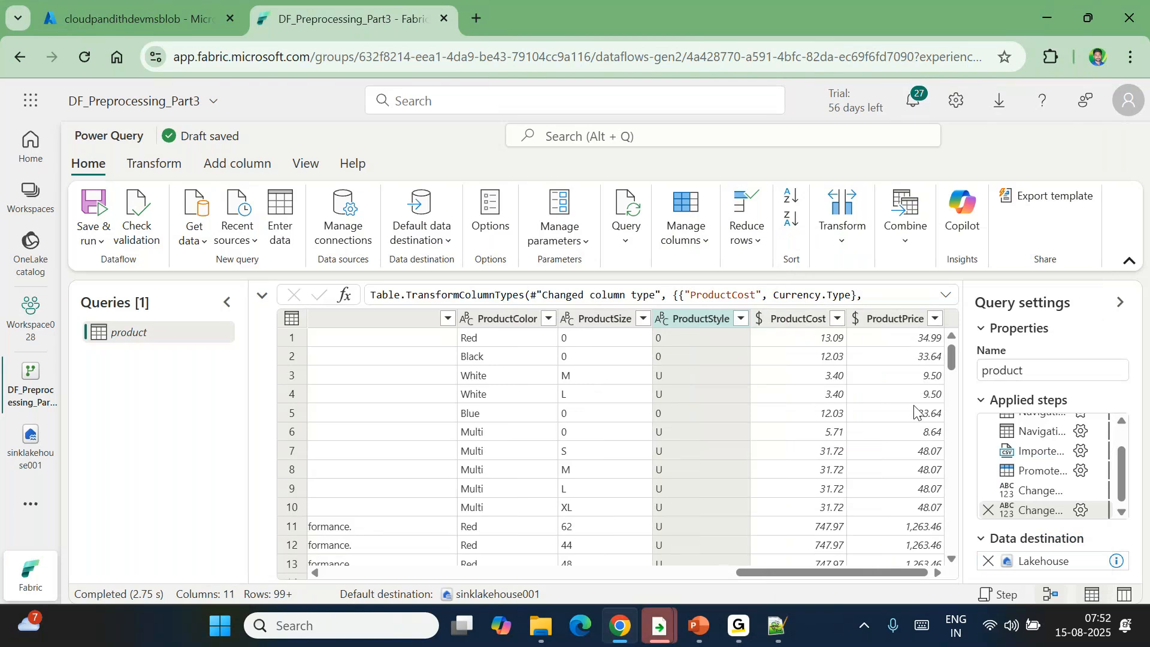
left_click(924, 340)
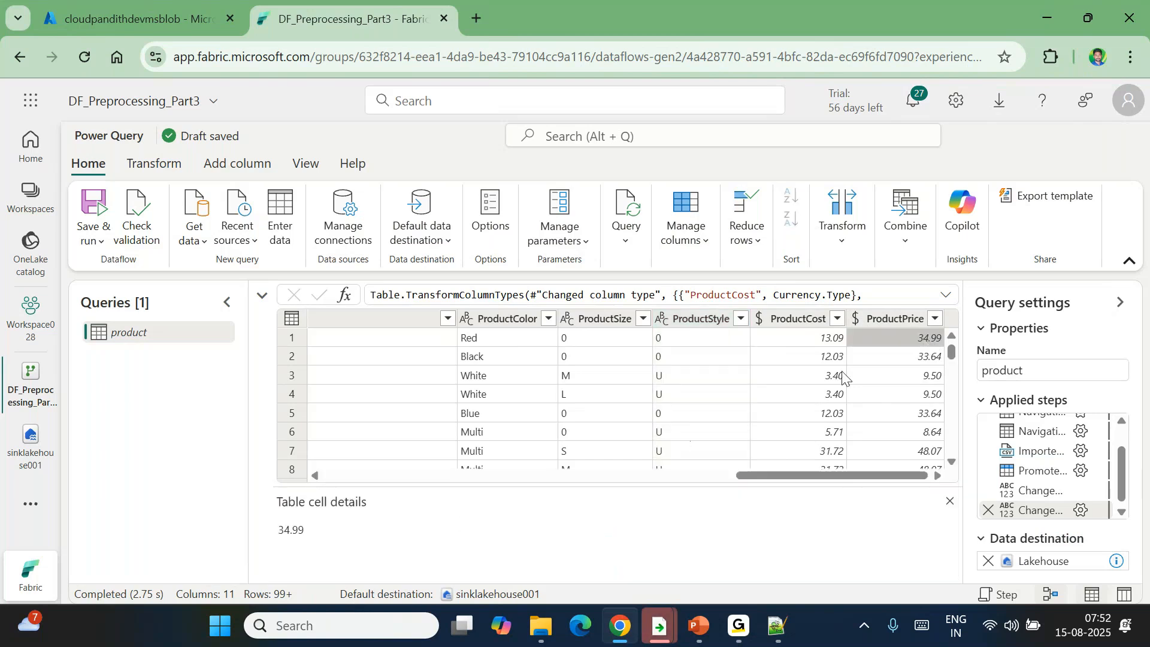
left_click(934, 358)
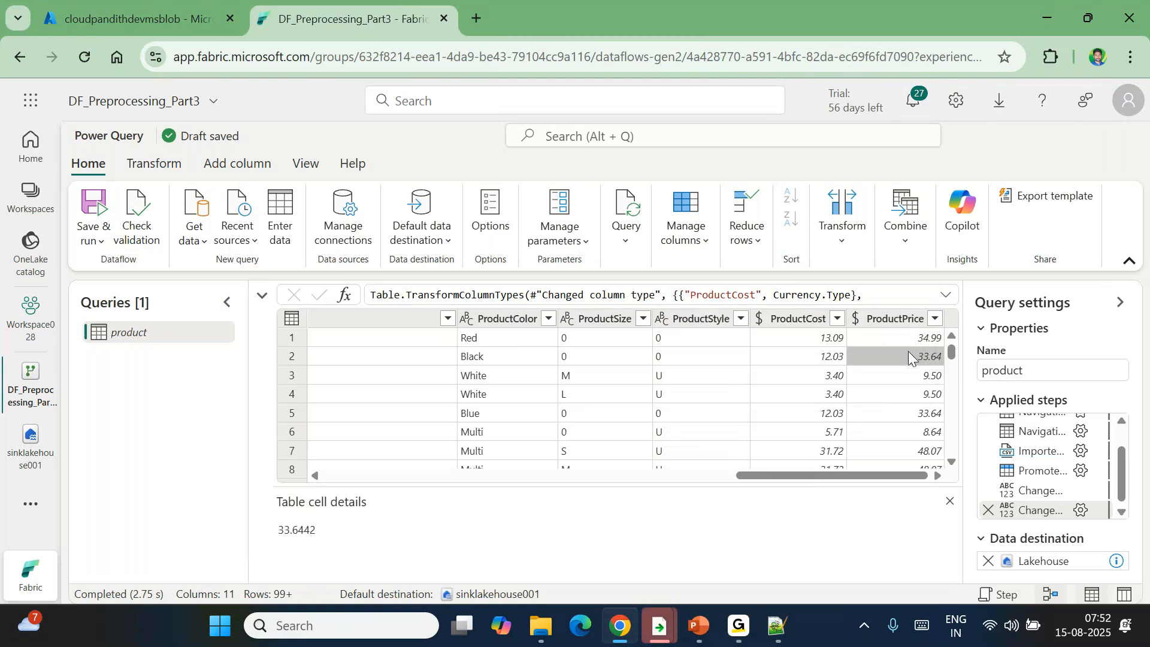
Step: Change the ProductPrice column's data type to Decimal number, adding the conversion as a new step
left_click(855, 319)
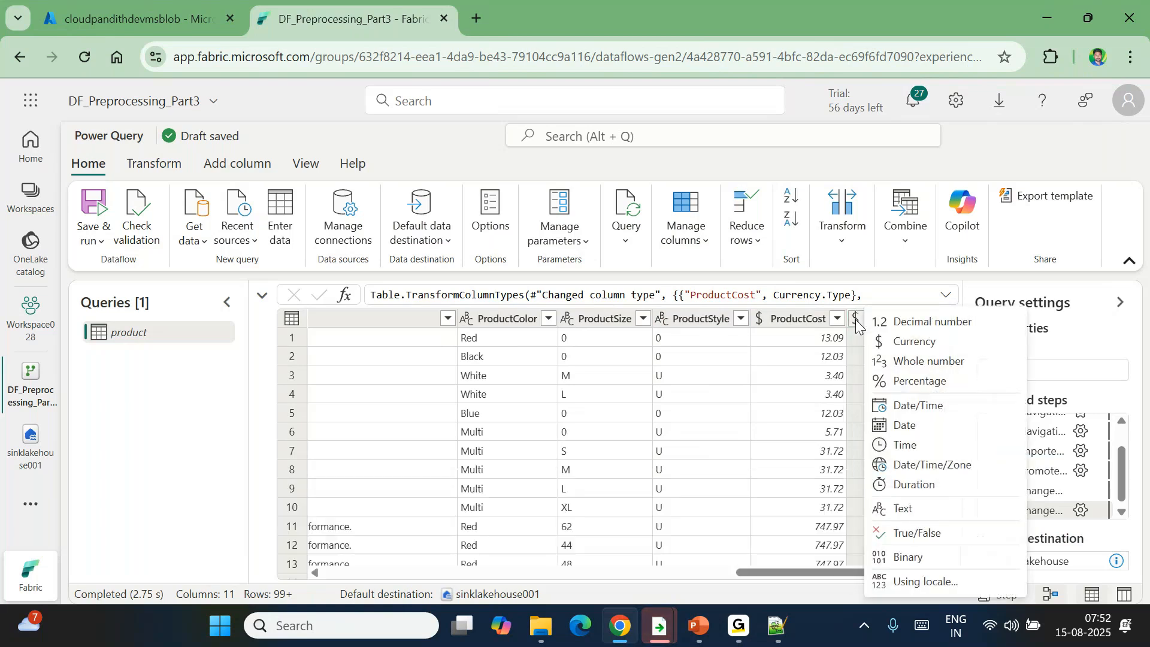
left_click(918, 327)
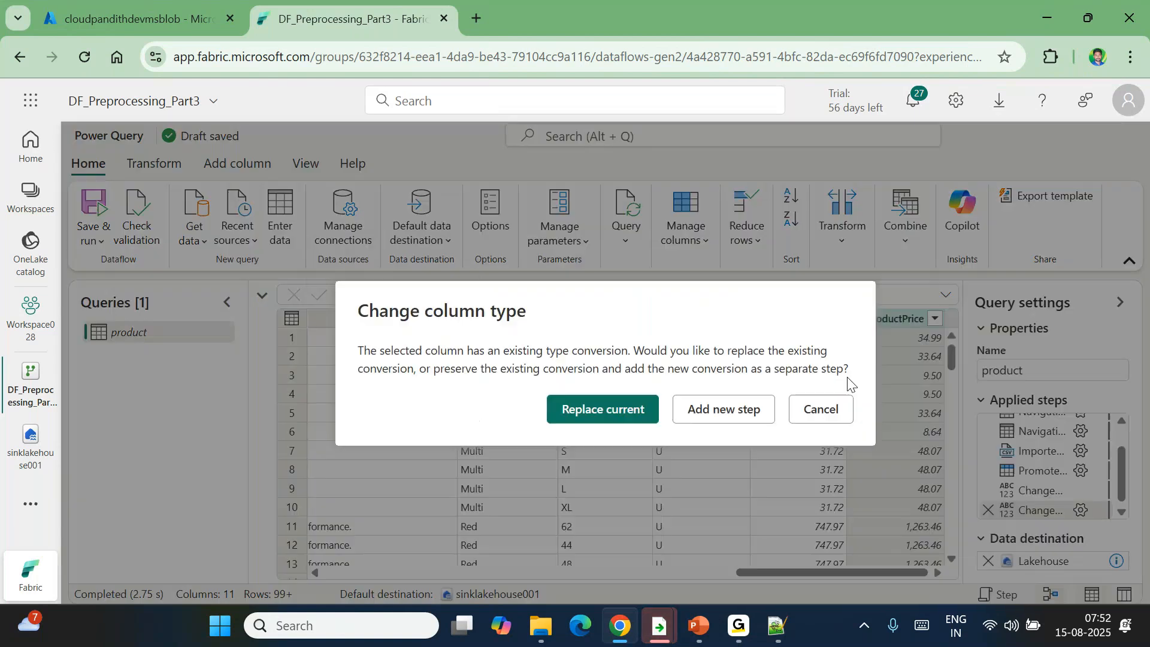
left_click(704, 419)
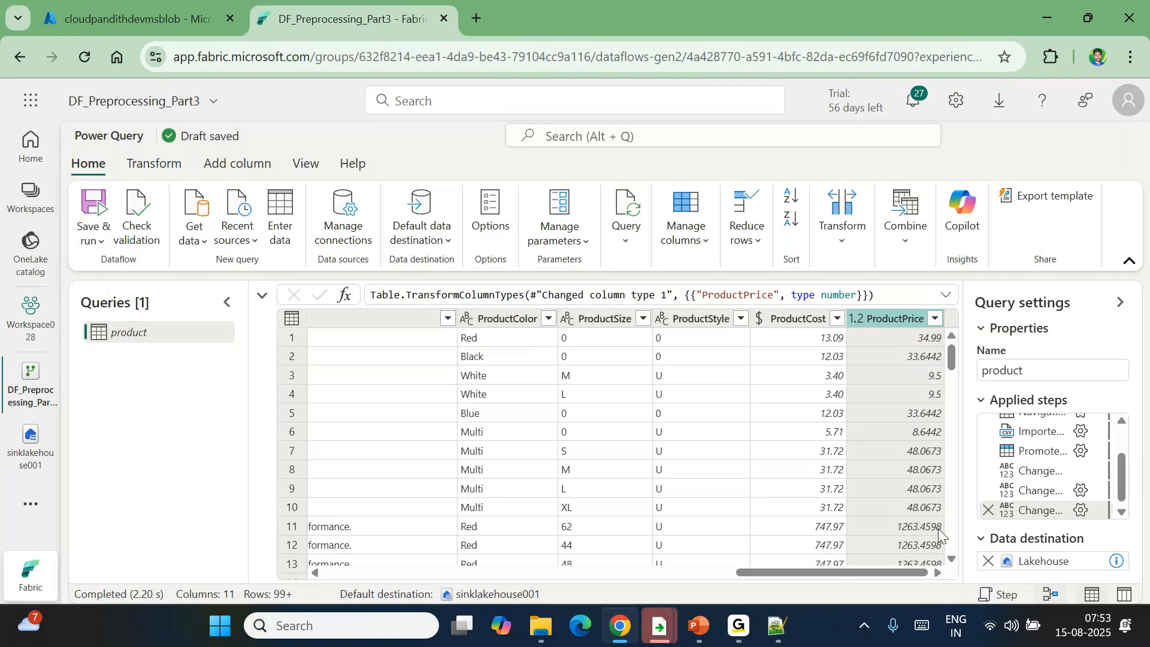
scroll(937, 528, "down", 4)
scroll(938, 528, "up", 4)
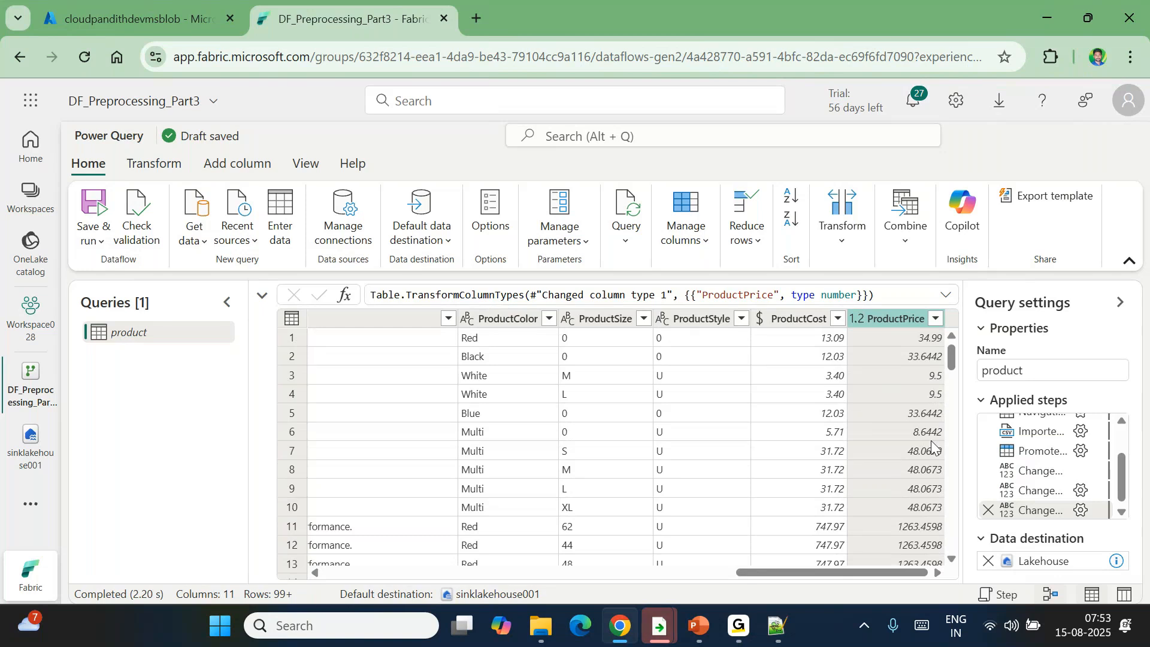
Step: Round the values of the ProductPrice column to 2 decimal places in the existing column
left_click(170, 165)
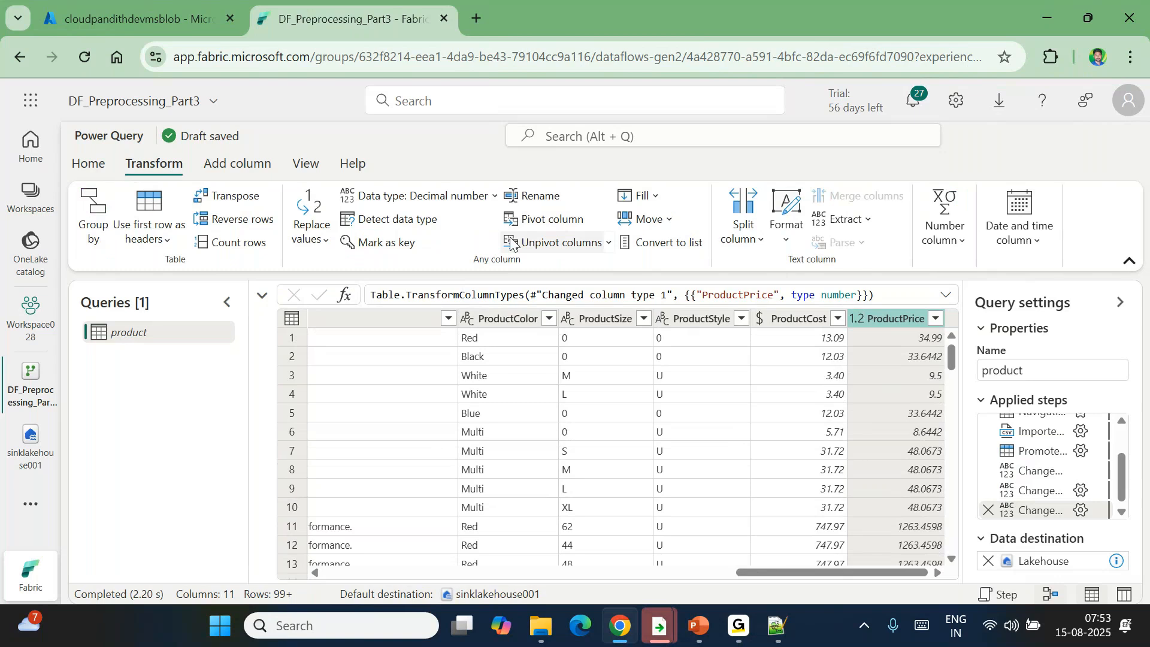
left_click(961, 237)
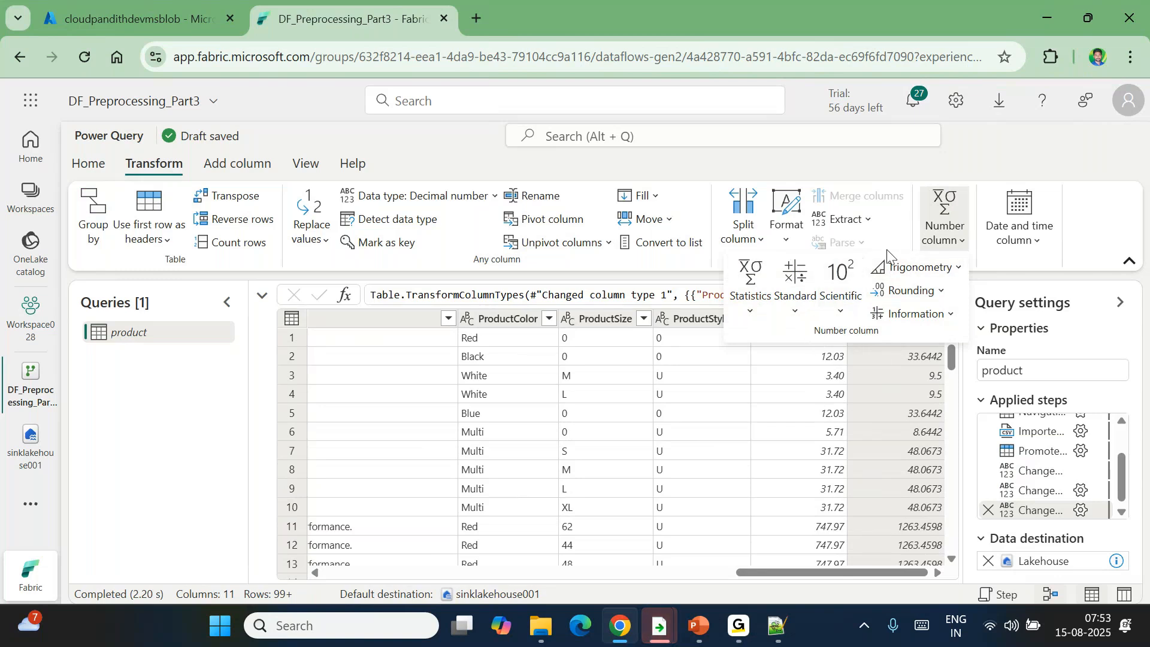
left_click(939, 290)
left_click(892, 369)
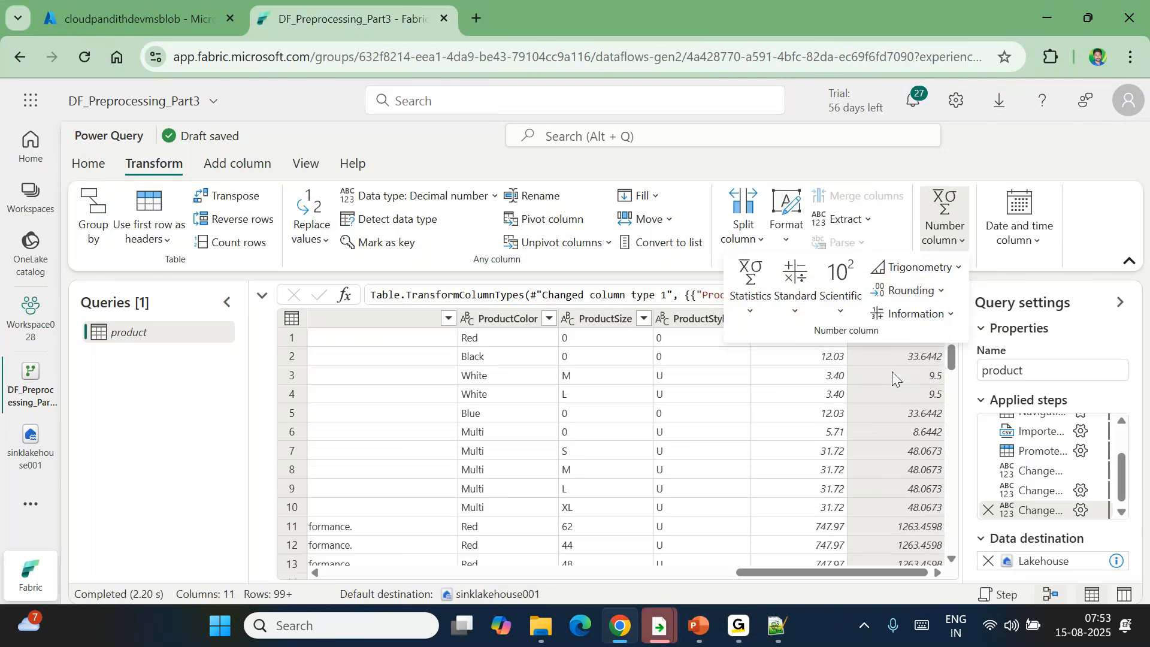
type("2")
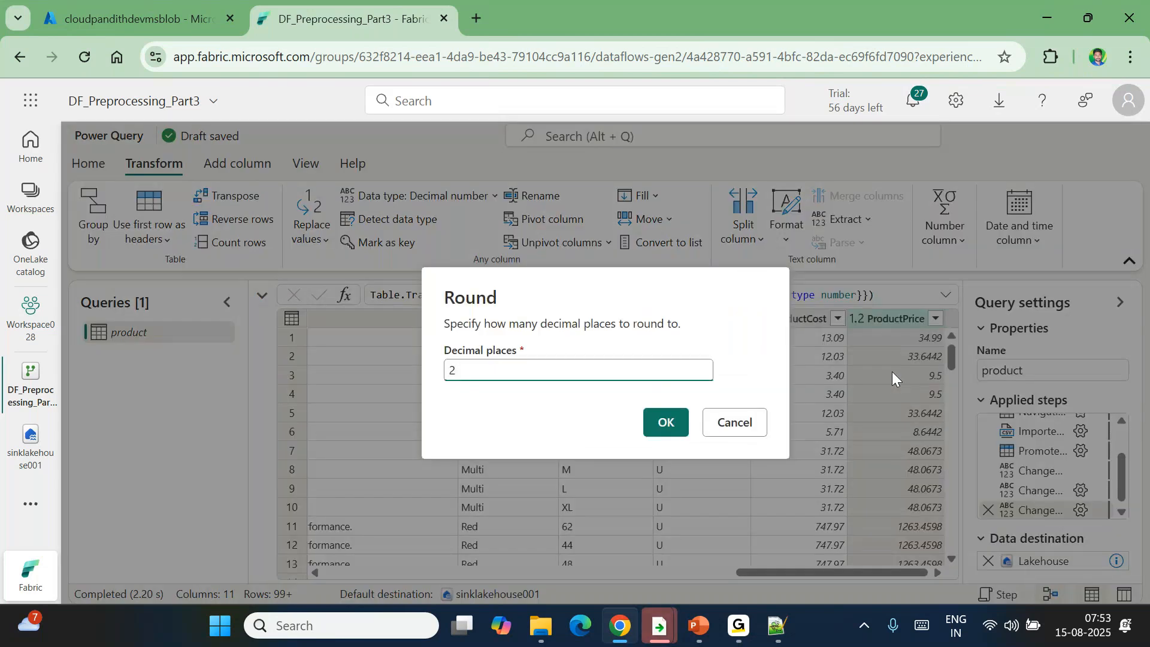
left_click(672, 420)
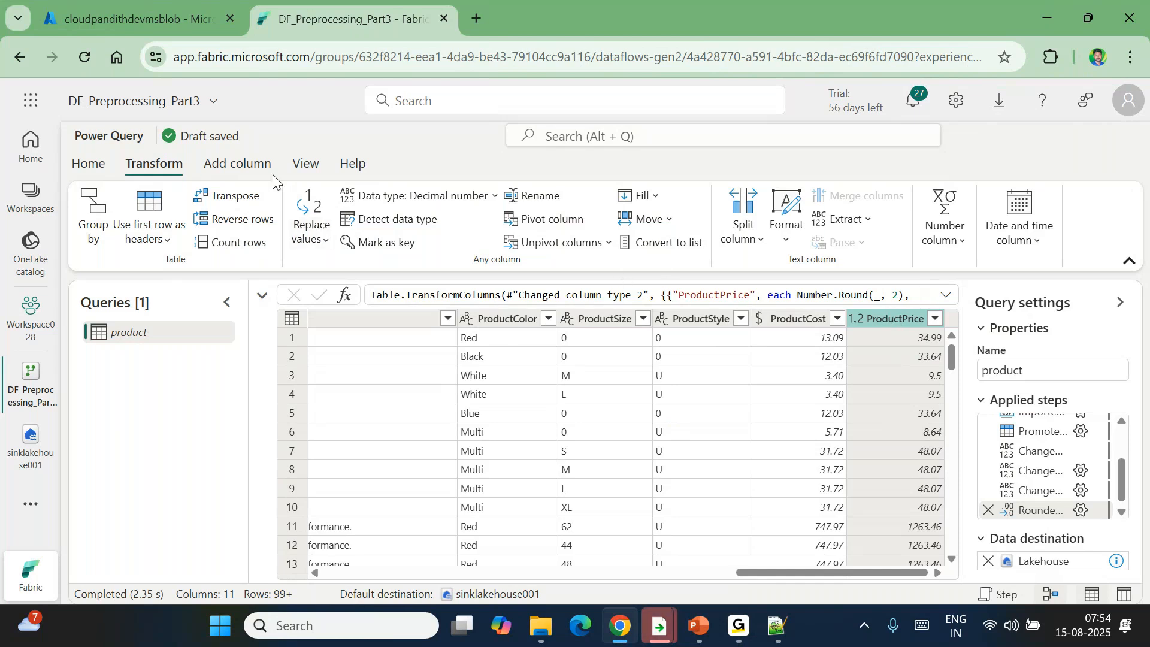
Step: Add a new column that multiplies each ProductPrice value by 0.9
left_click(238, 167)
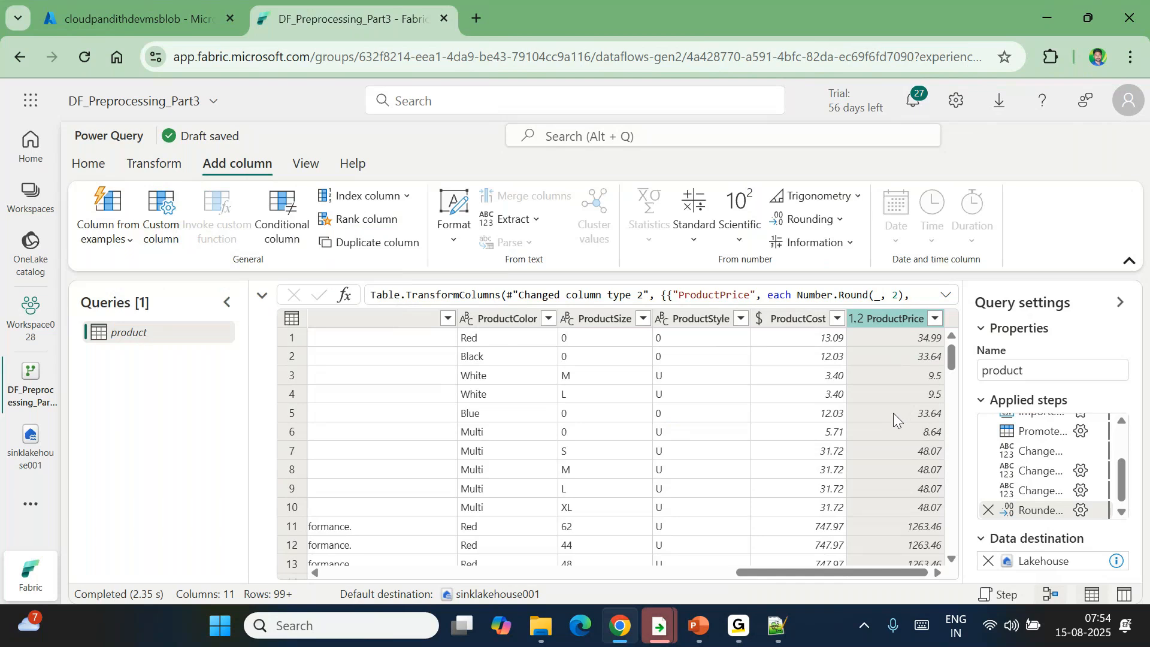
left_click(694, 241)
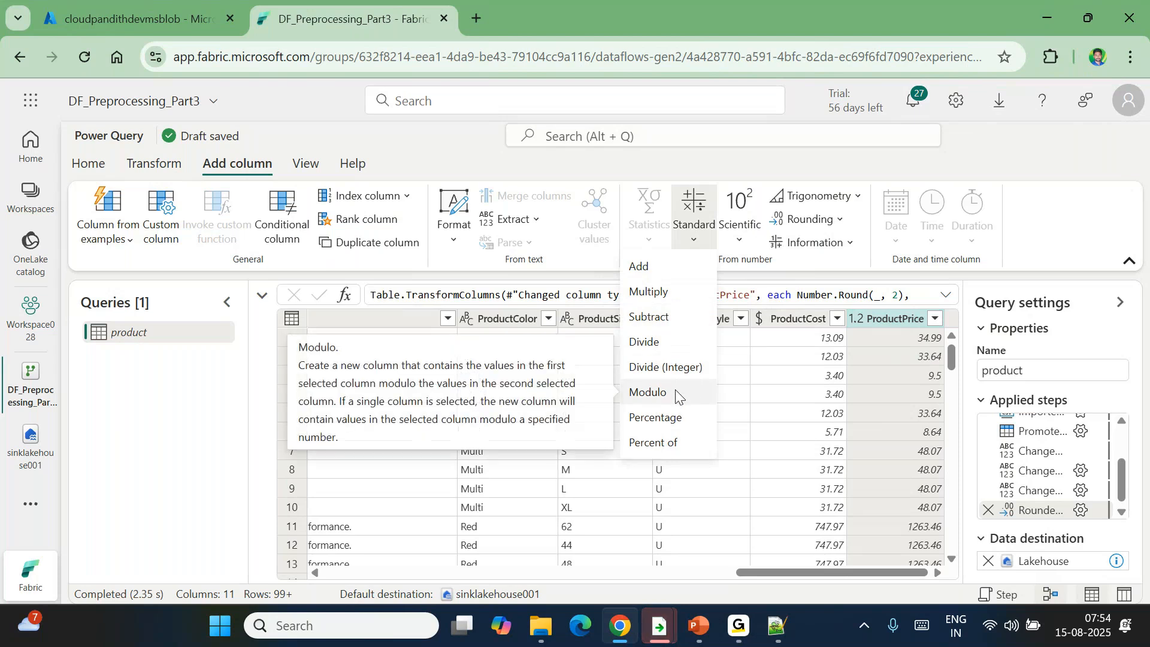
left_click(667, 300)
left_click(539, 369)
type("0.9")
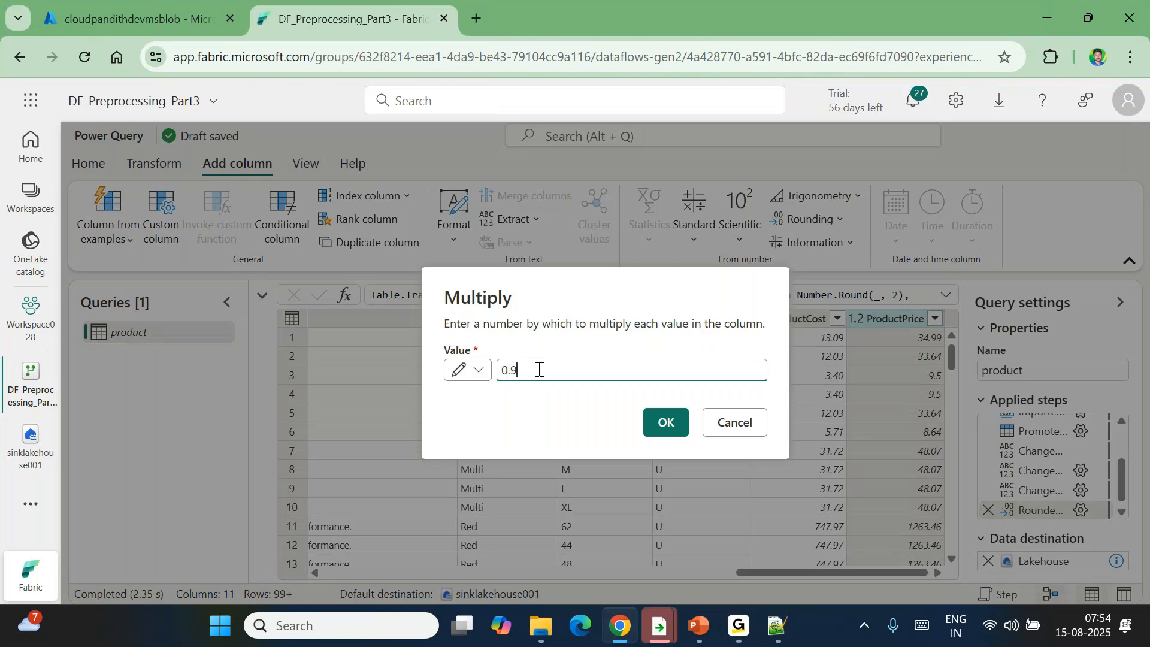
left_click(666, 422)
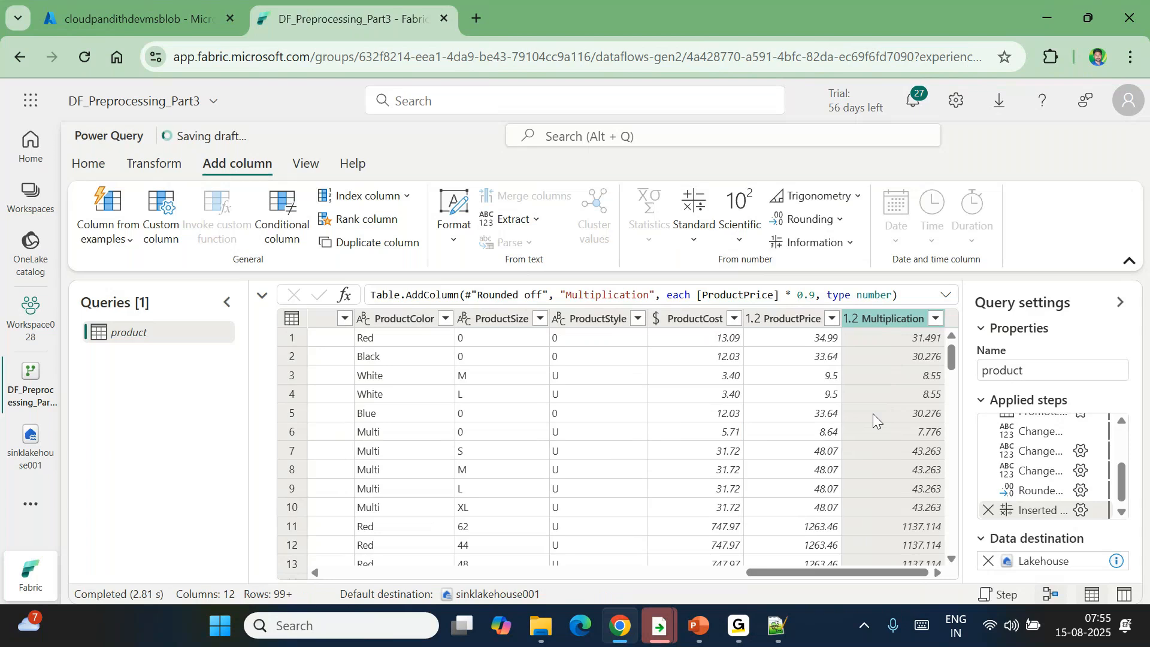
Step: Rename the new Multiplication column to DiscountProductPrice
double_click(903, 321)
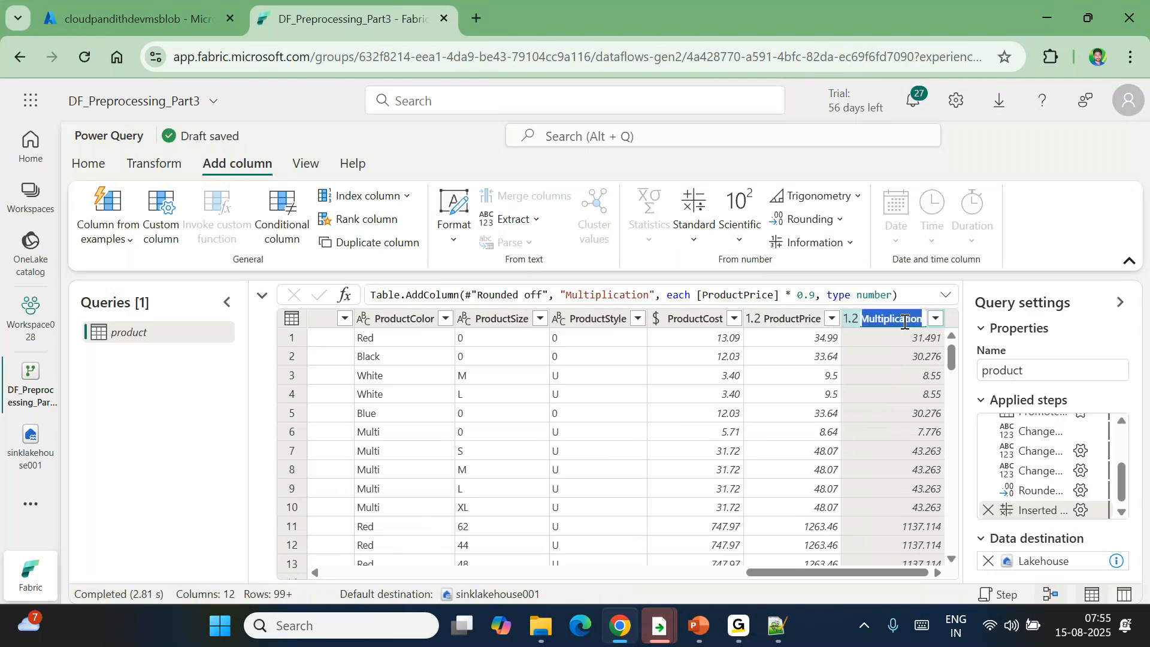
type("Discount")
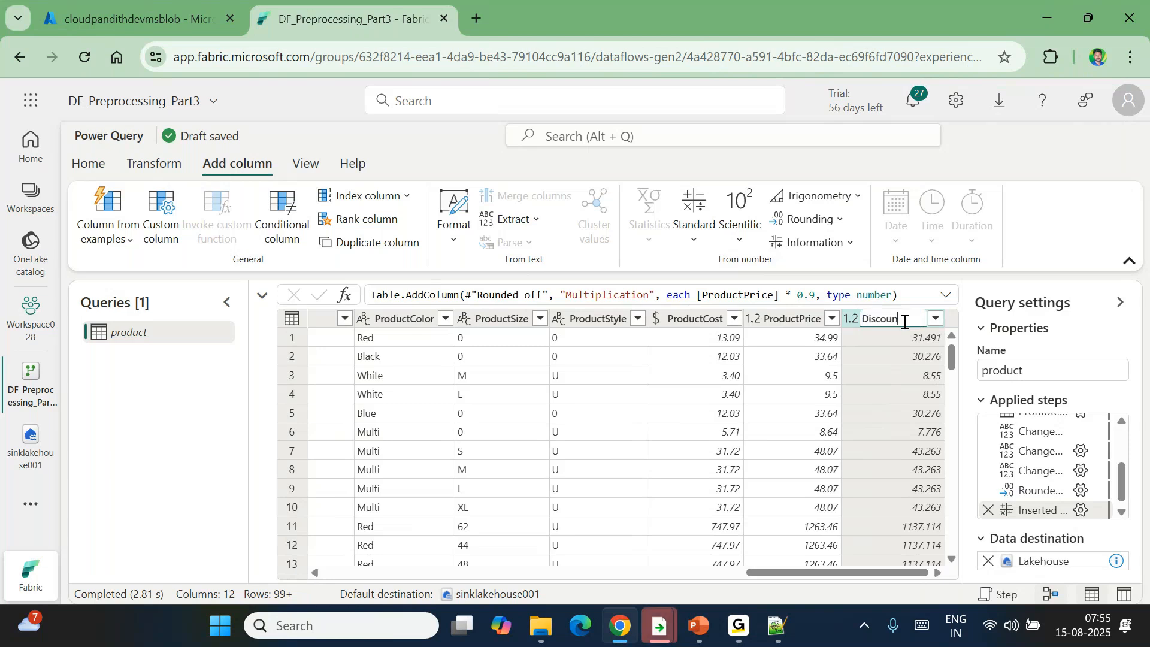
type("ProductPrice")
left_click(901, 397)
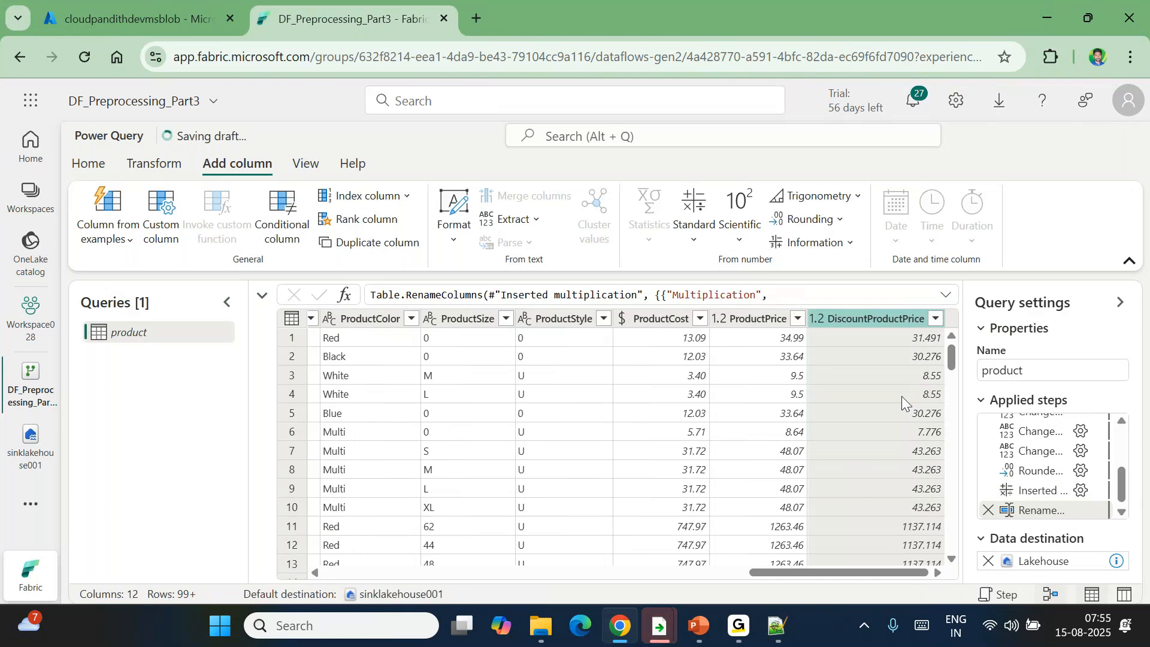
Step: Set the data type of the ProductPrice column to Currency
left_click(900, 396)
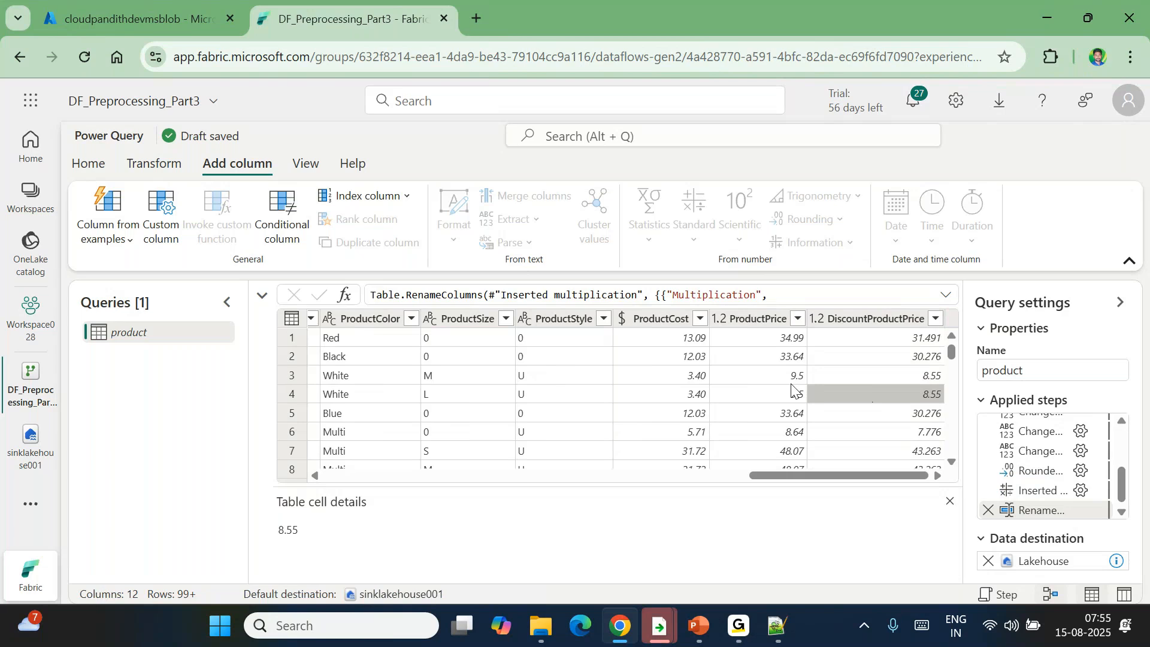
left_click(718, 321)
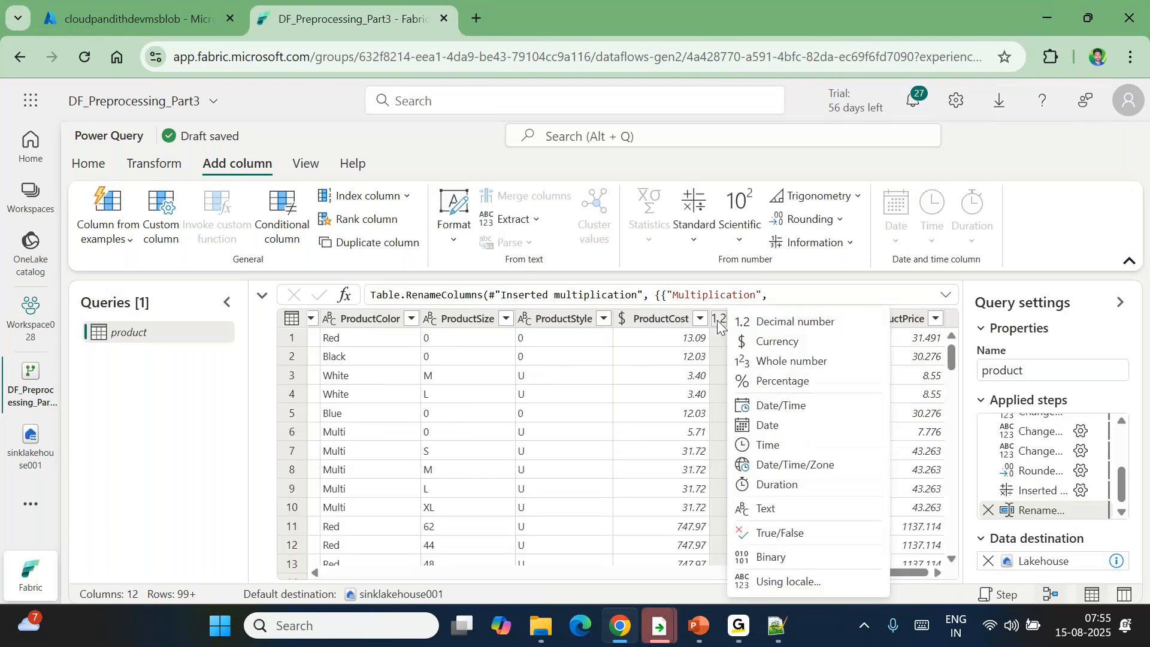
left_click(762, 340)
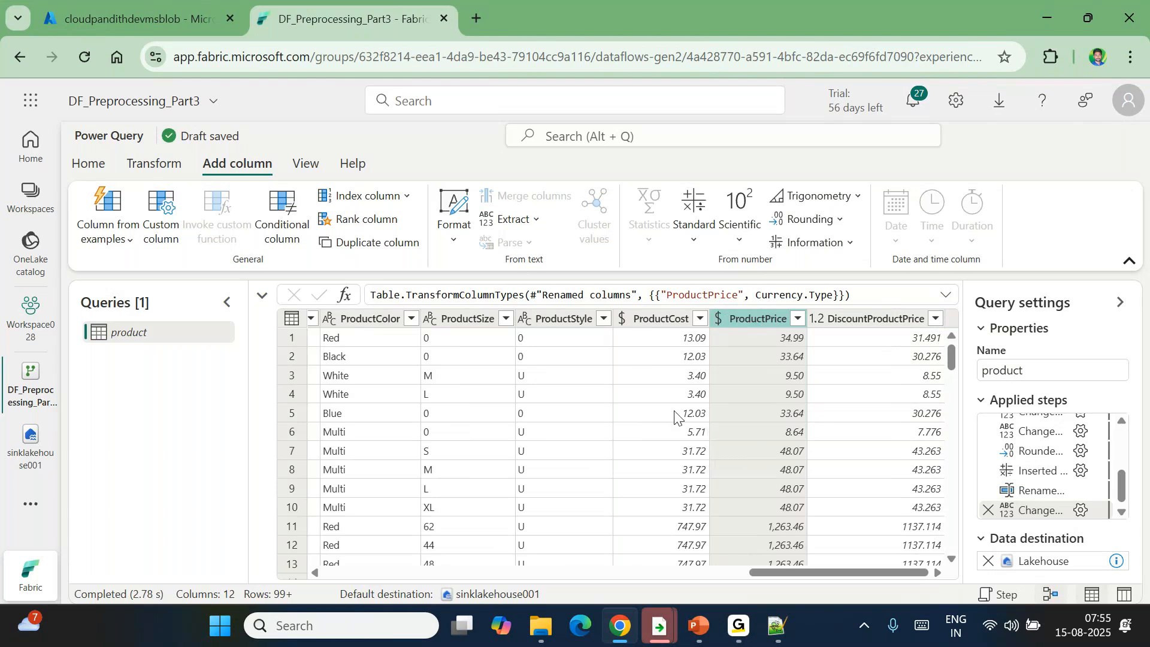
Step: Review the distinct values of the ProductStyle column without filtering it, and bring up the transformations available for the column
scroll(675, 415, "left", 2)
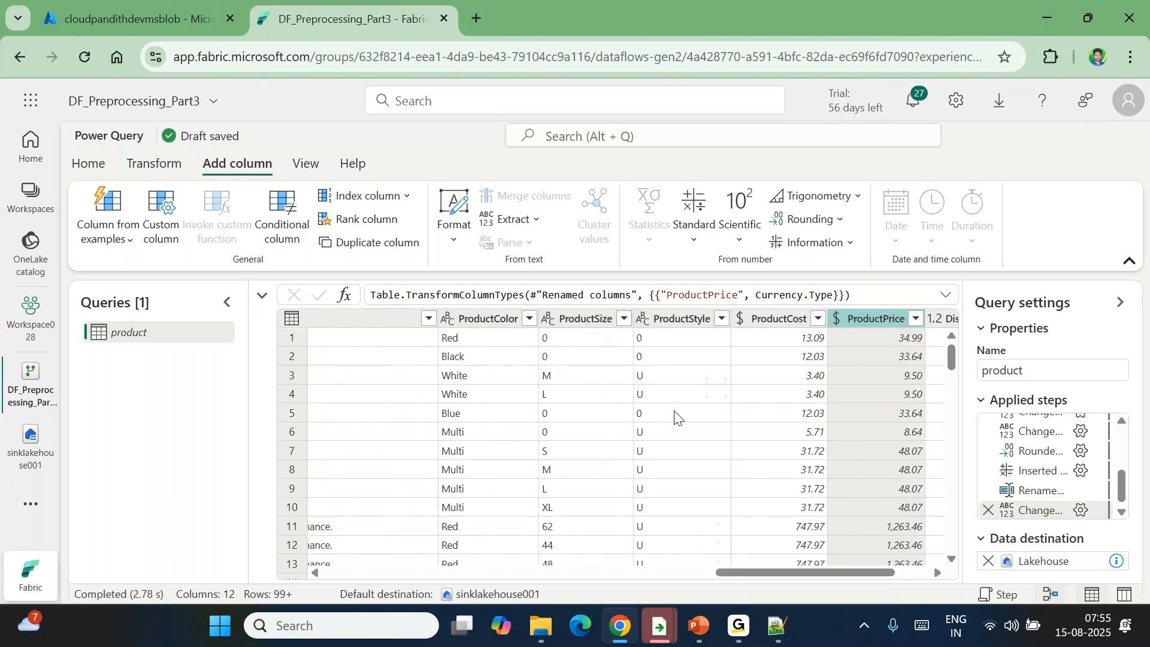
left_click(722, 318)
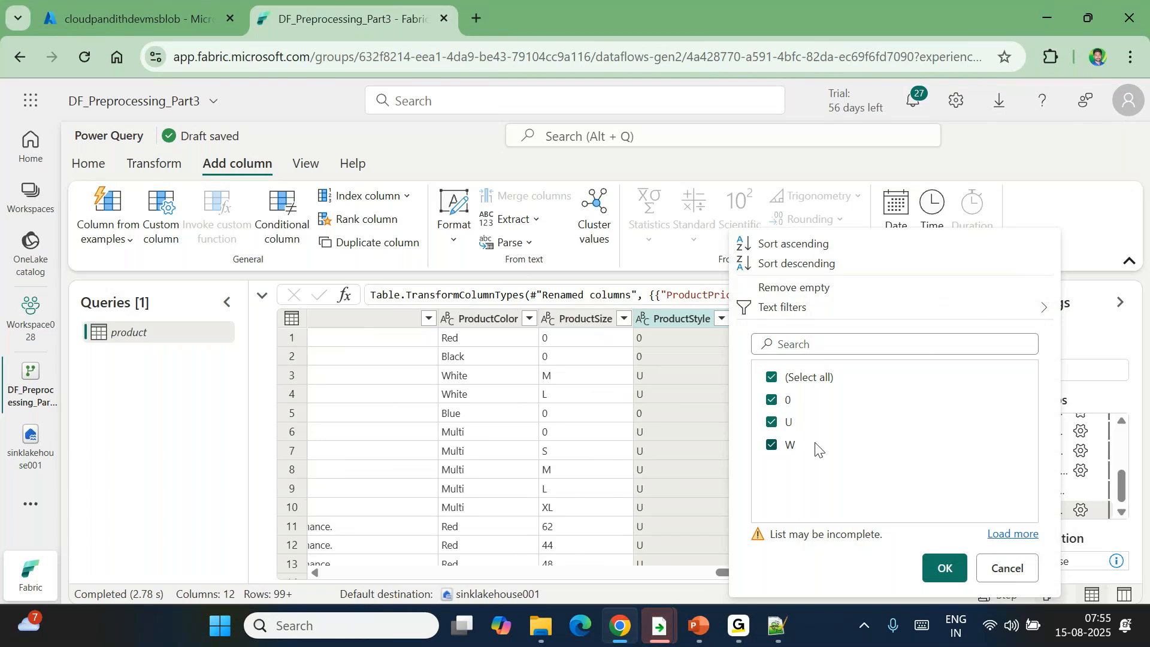
left_click(1001, 573)
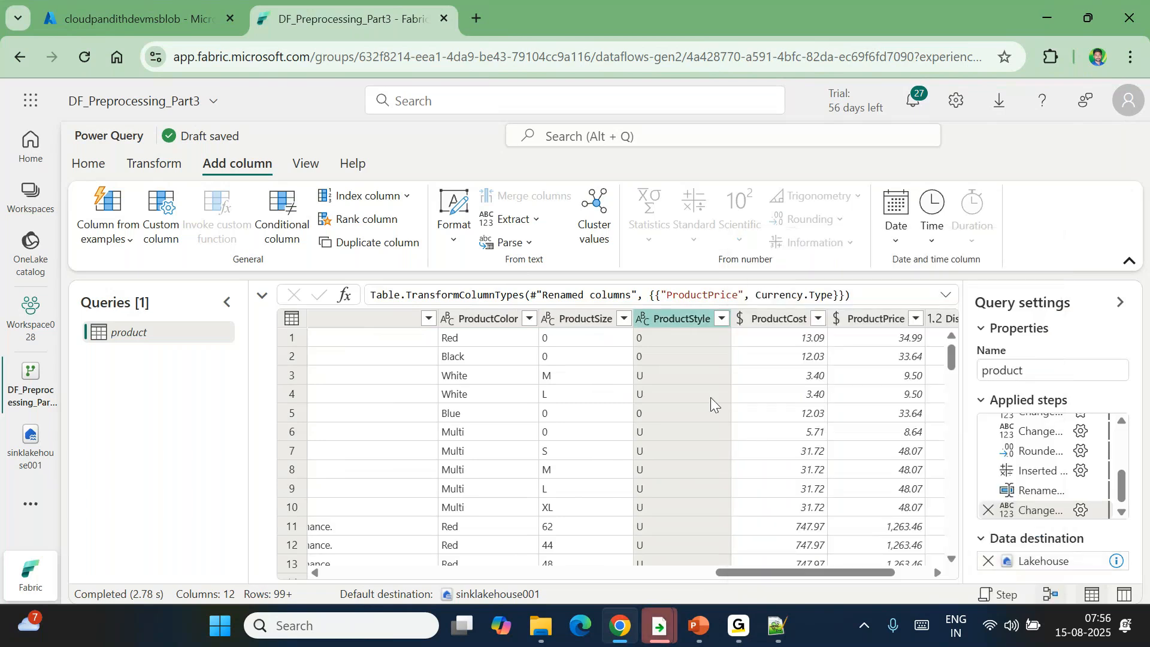
left_click(721, 318)
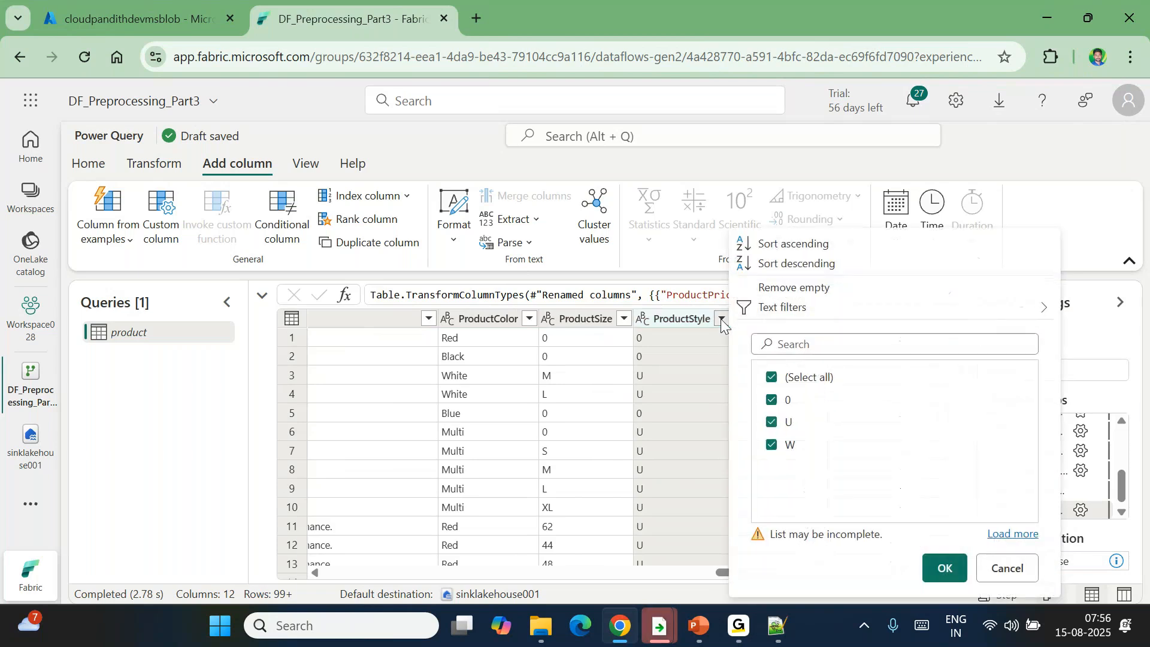
left_click(720, 319)
left_click(720, 319)
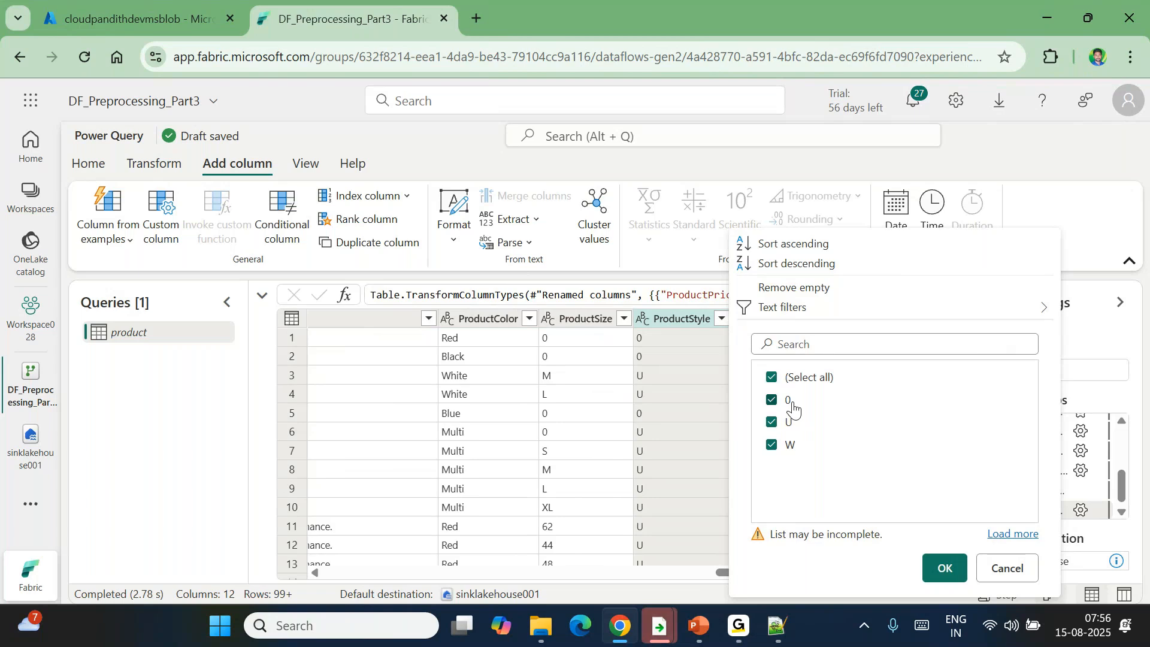
left_click(1004, 568)
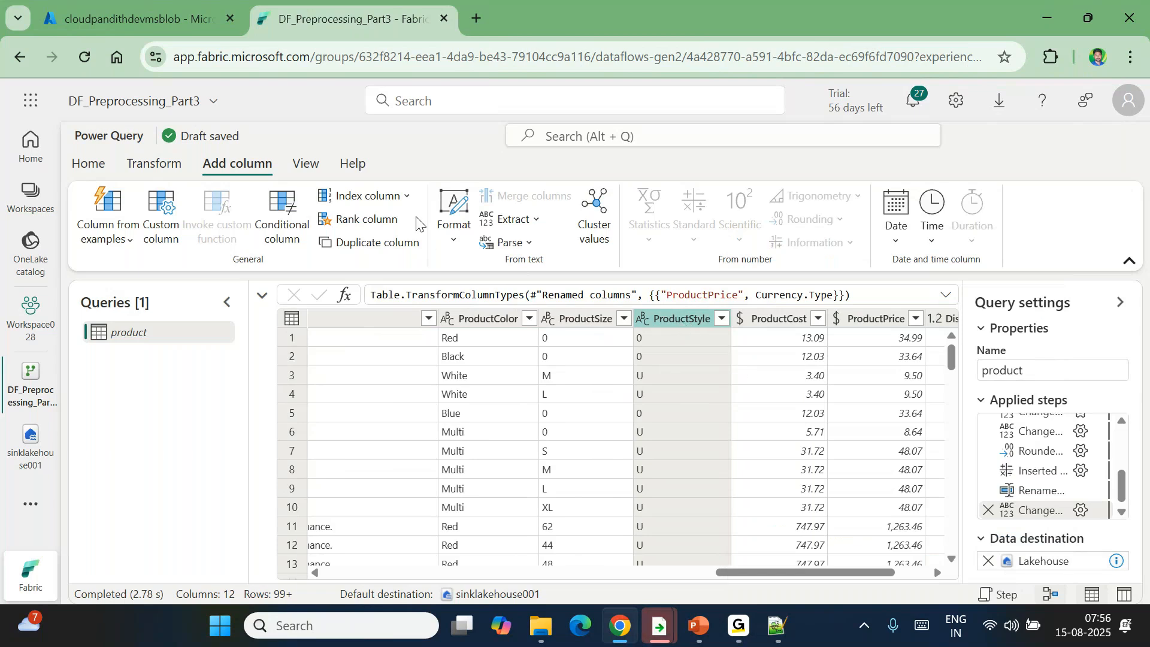
left_click(157, 168)
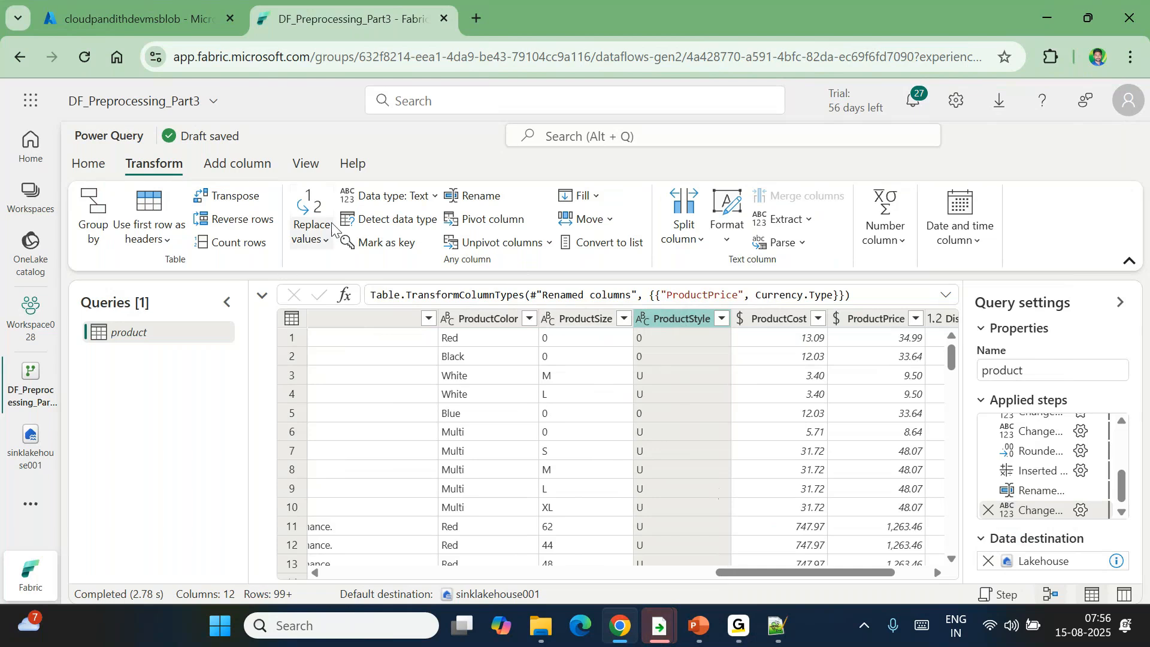
Step: Replace the value 0 with NA in the ProductStyle column, and check the column's complete list of distinct values without filtering it
left_click(321, 242)
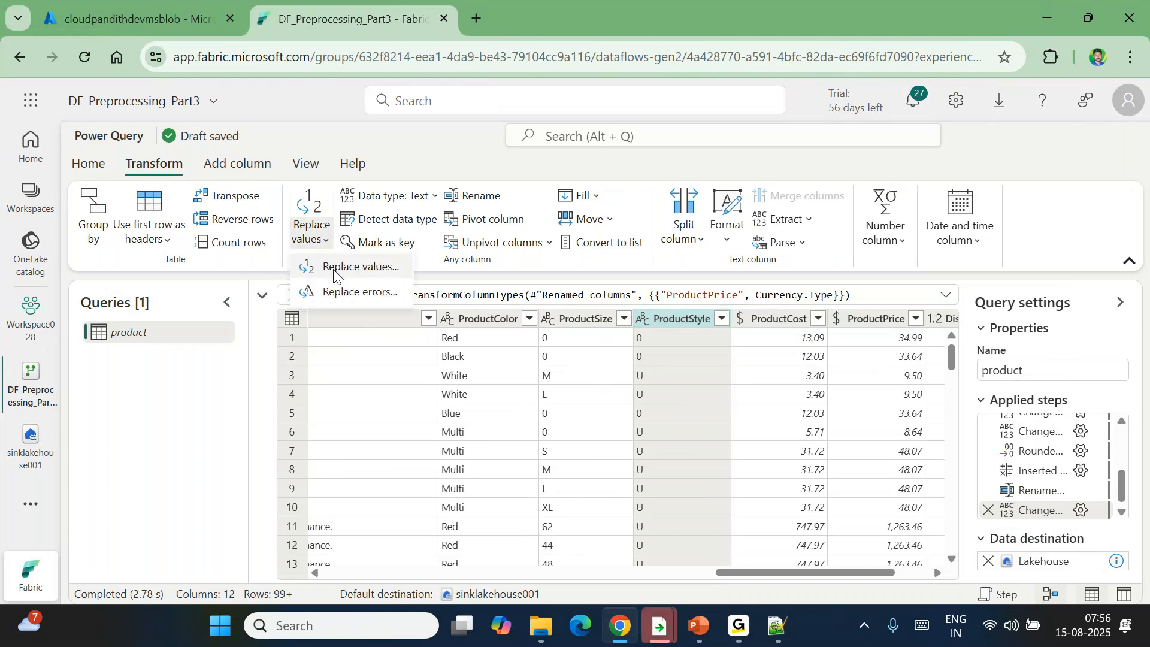
left_click(333, 270)
type("0NA")
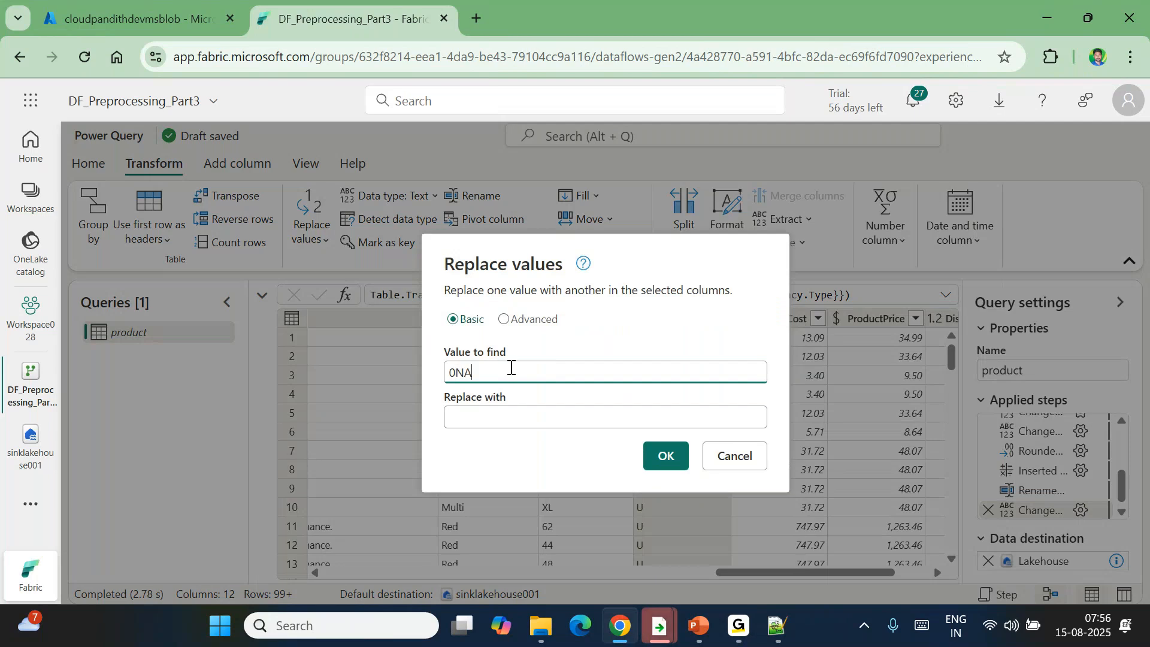
key("BackSpace")
key("BackSpace")
key("Tab")
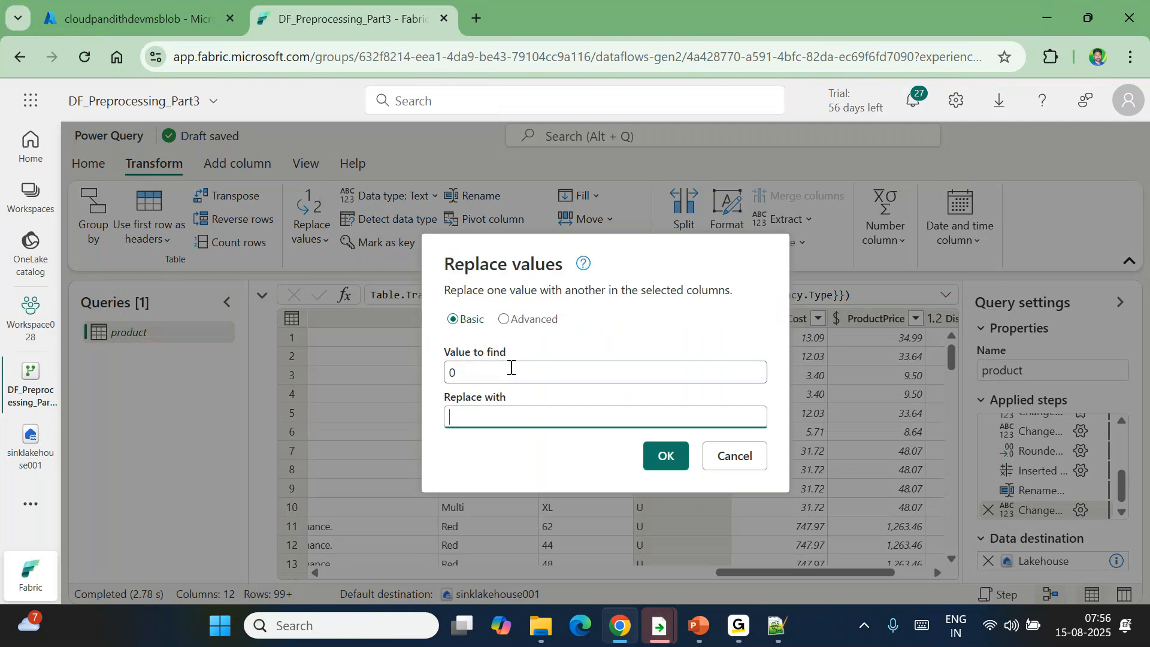
left_click(665, 455)
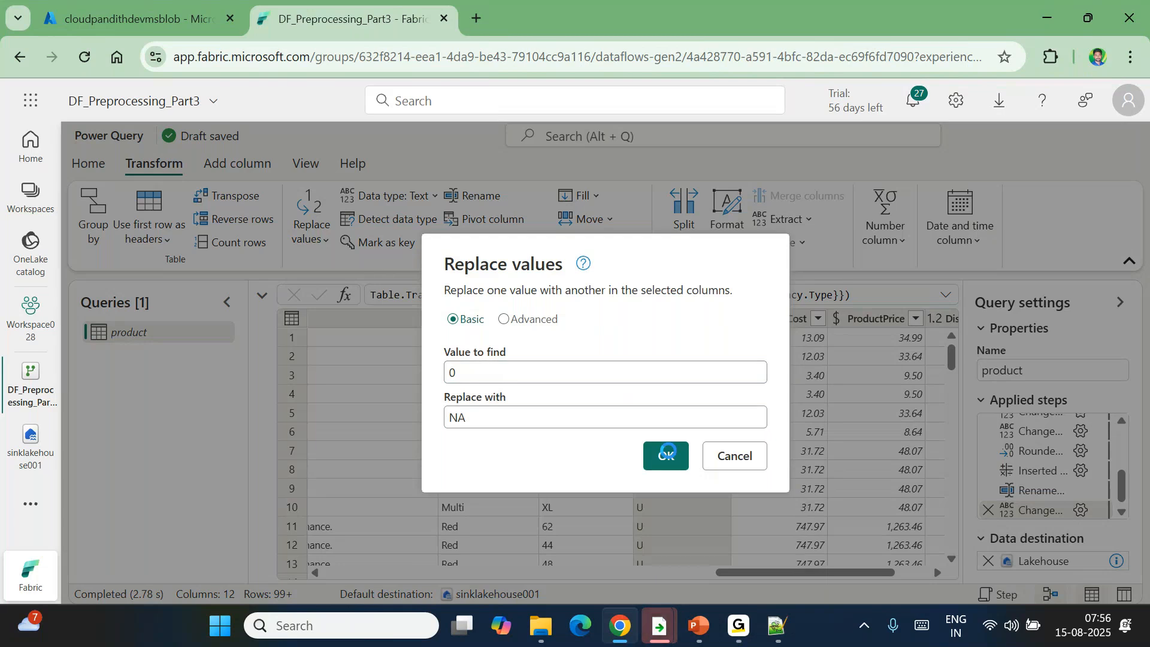
left_click(668, 453)
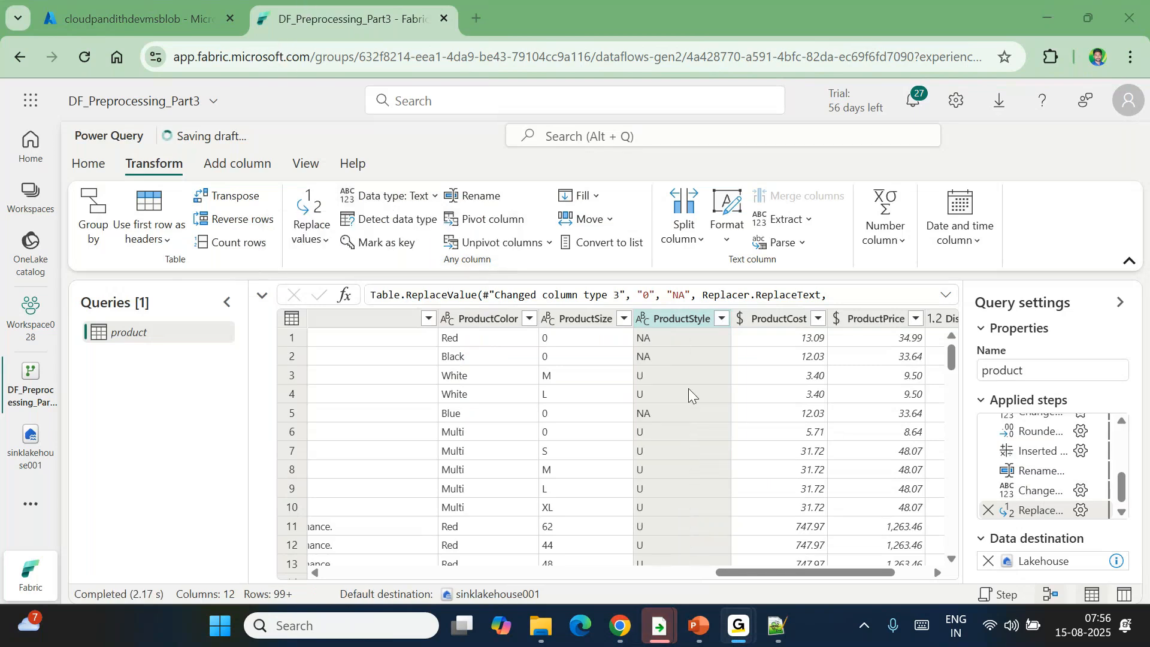
left_click(721, 320)
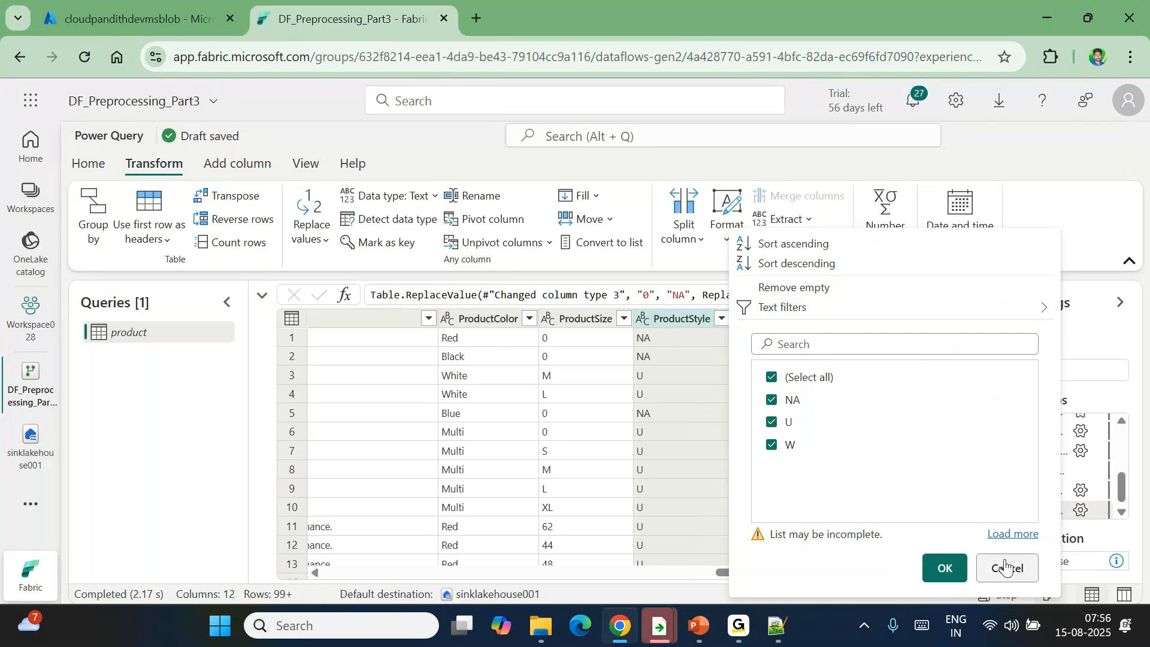
left_click(1013, 534)
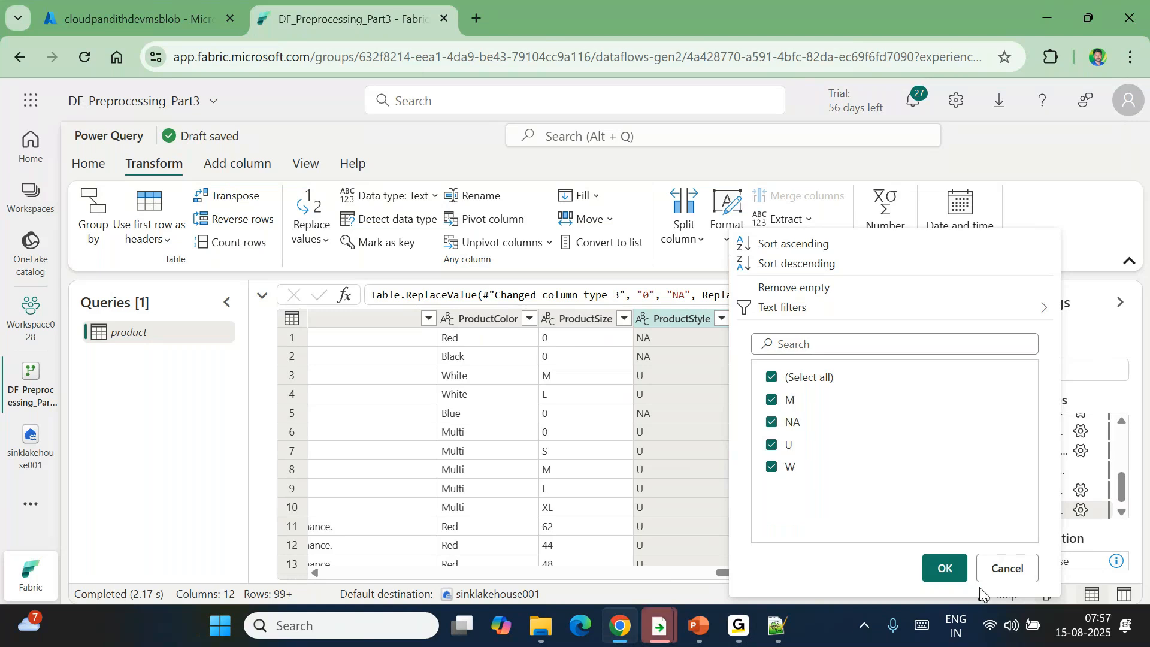
left_click(945, 567)
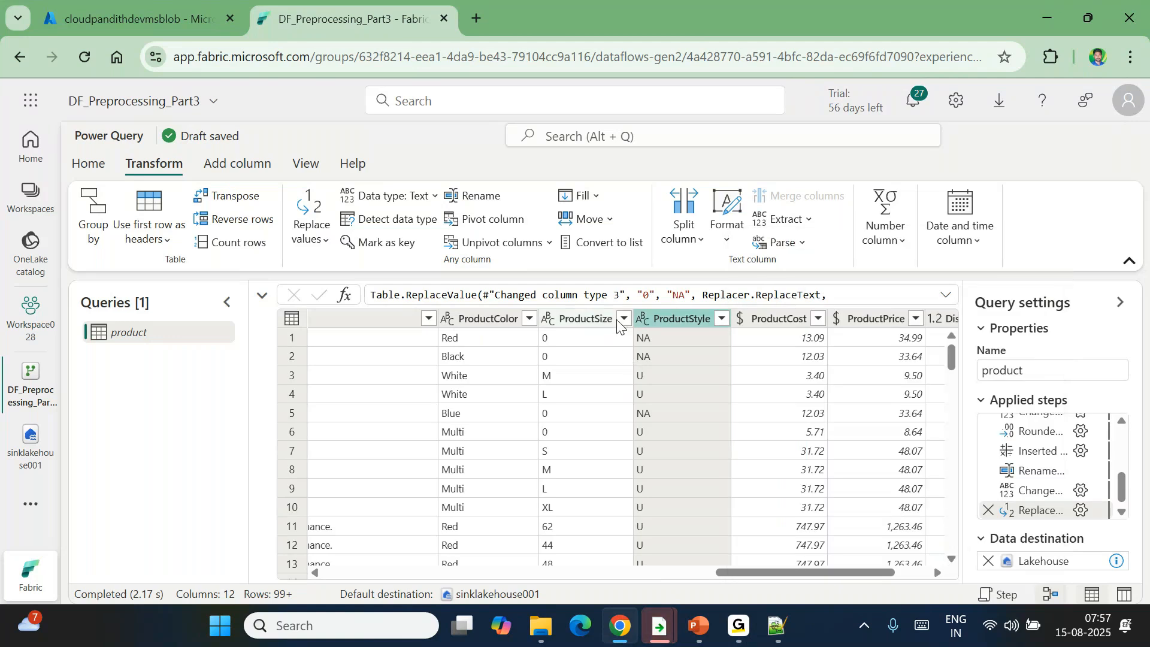
Step: Check the distinct values of the ProductSize column without filtering it, and remove the ProductSize column from the product query
left_click(622, 324)
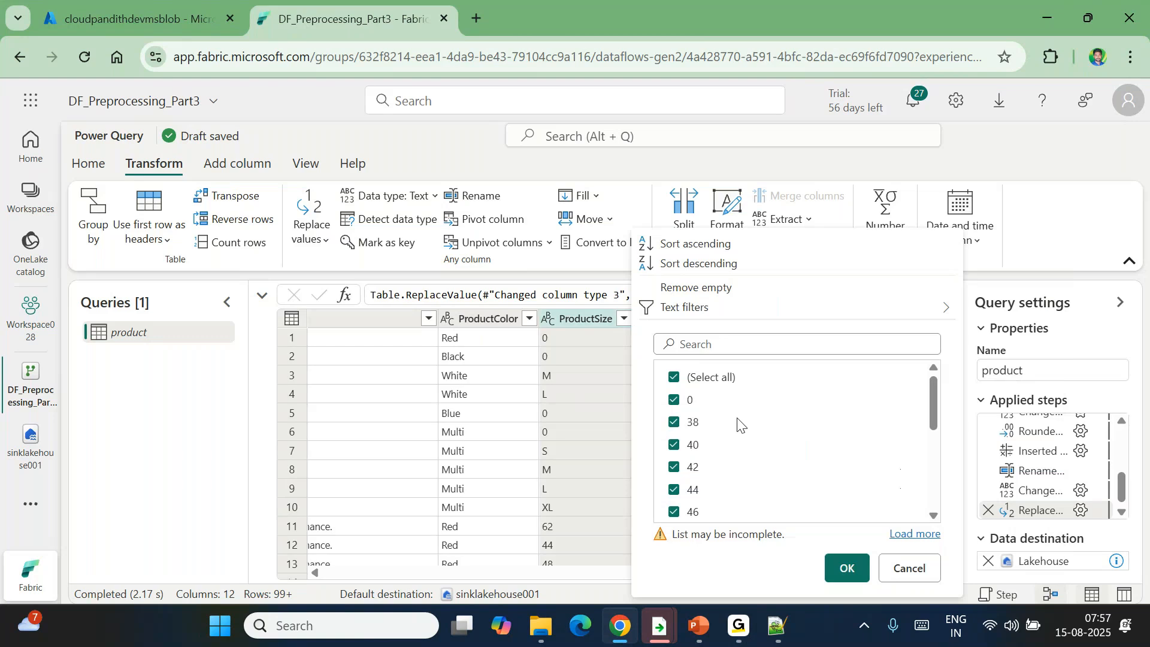
scroll(727, 476, "down", 5)
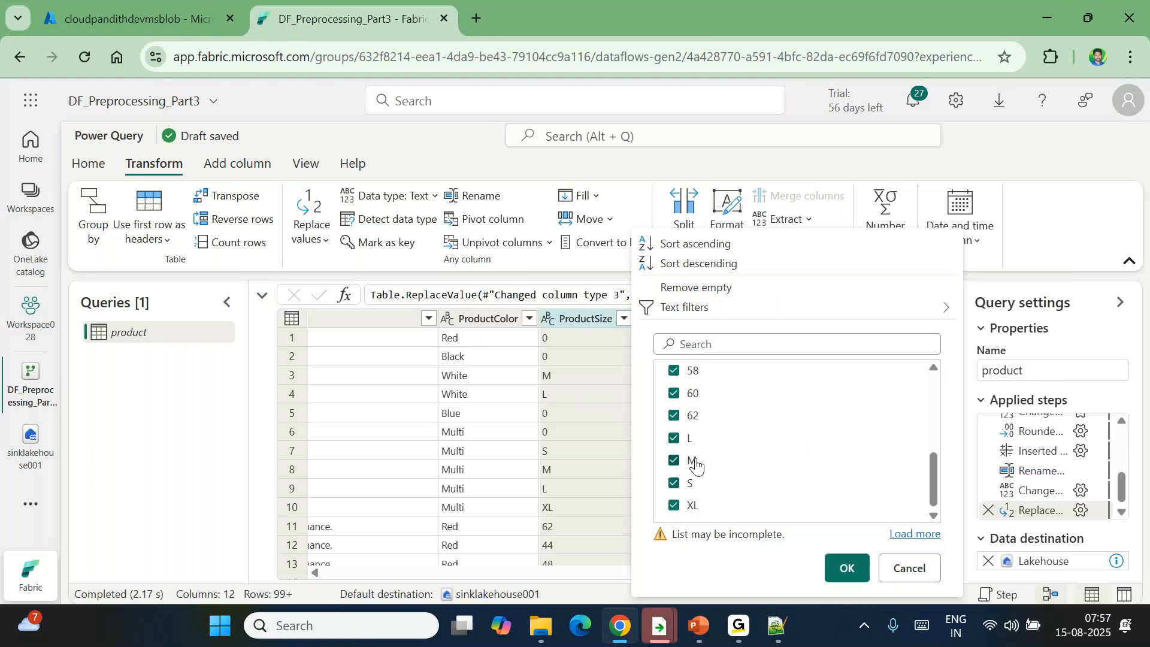
scroll(755, 462, "up", 5)
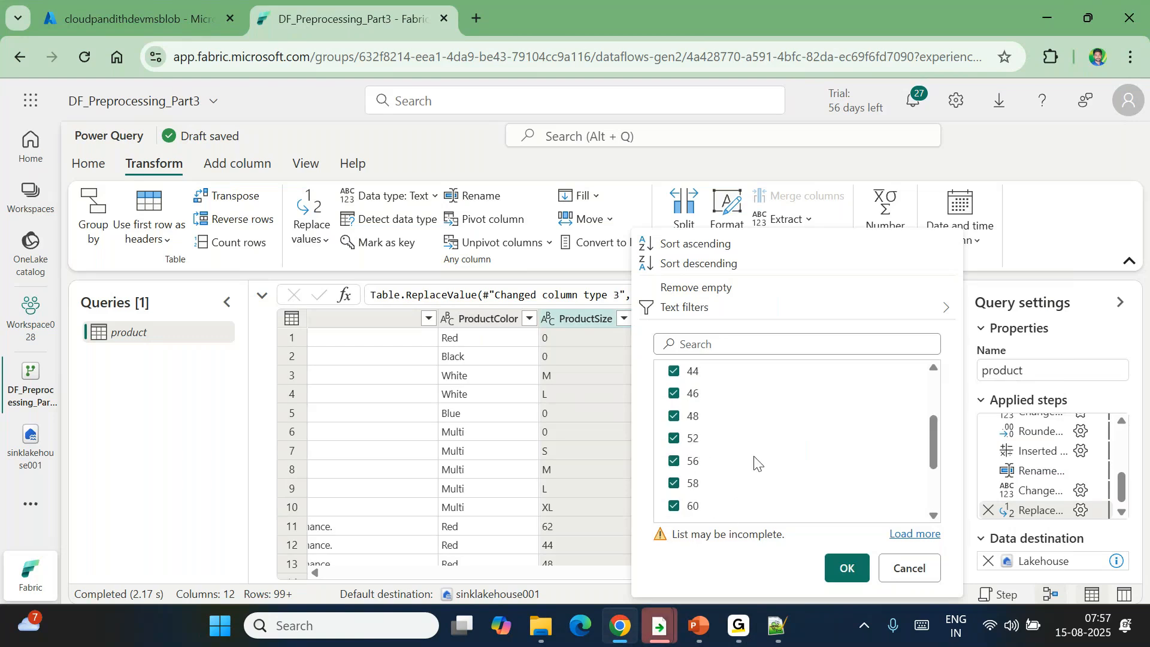
scroll(718, 461, "down", 5)
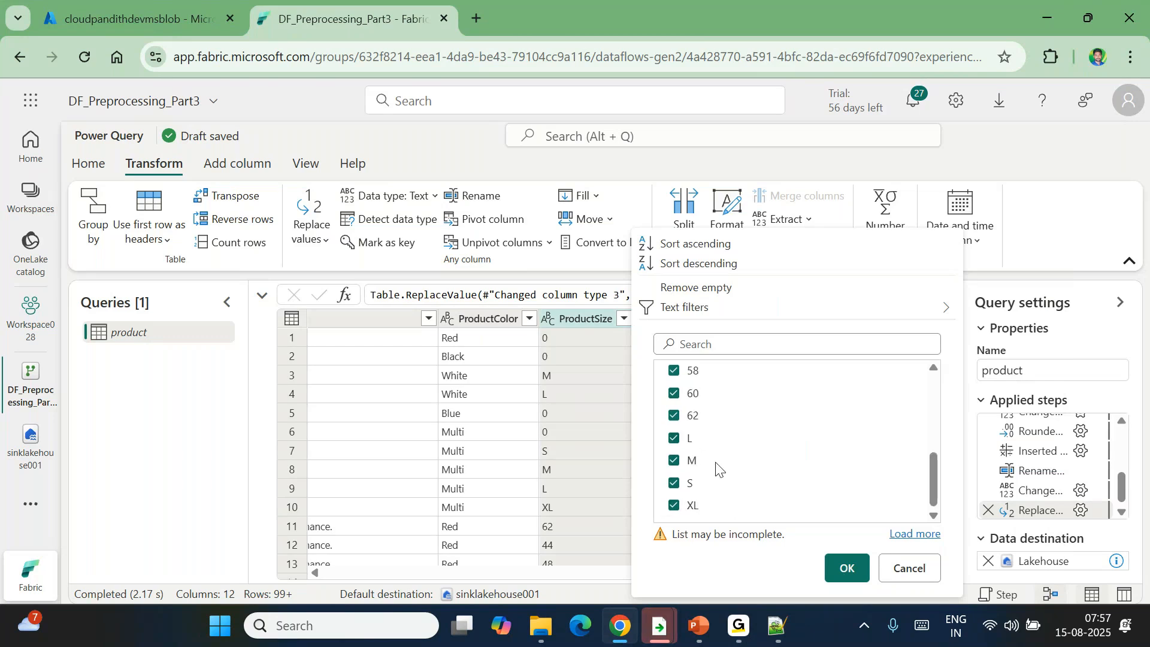
left_click(855, 580)
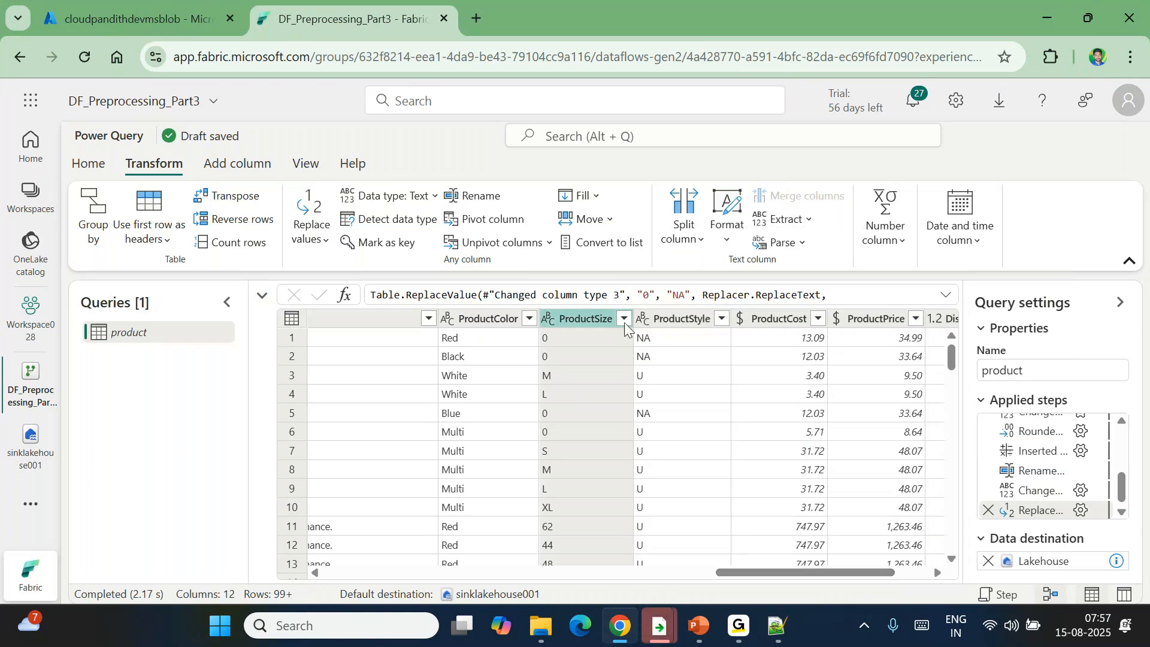
left_click(624, 319)
scroll(708, 465, "down", 5)
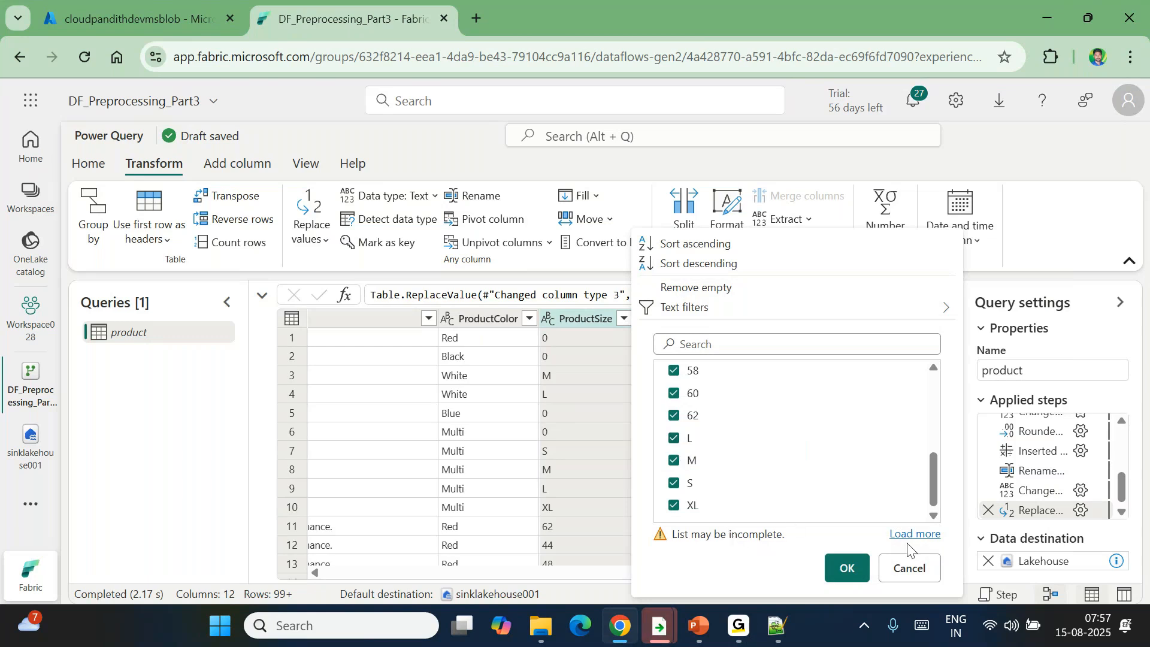
left_click(922, 574)
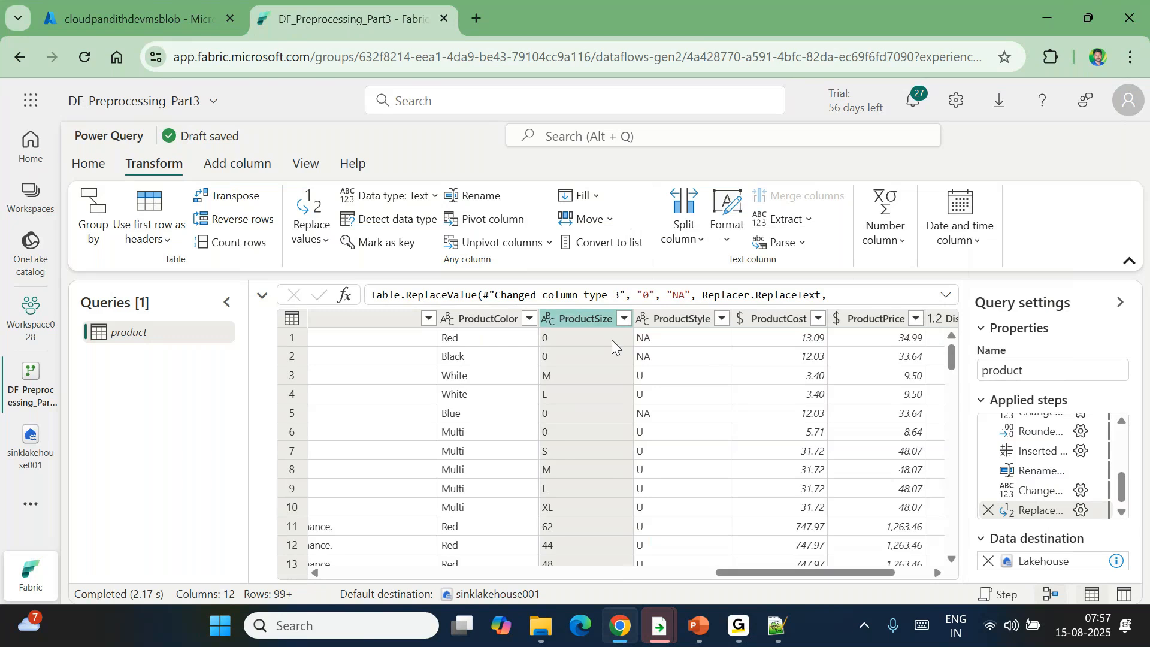
right_click(581, 313)
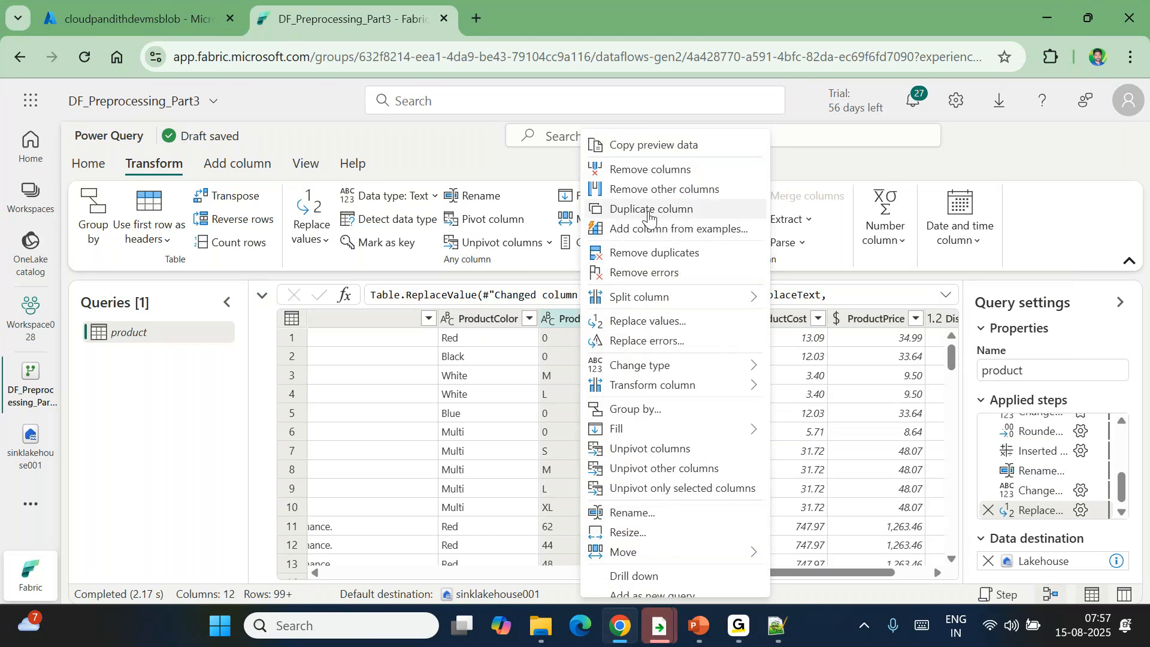
left_click(638, 169)
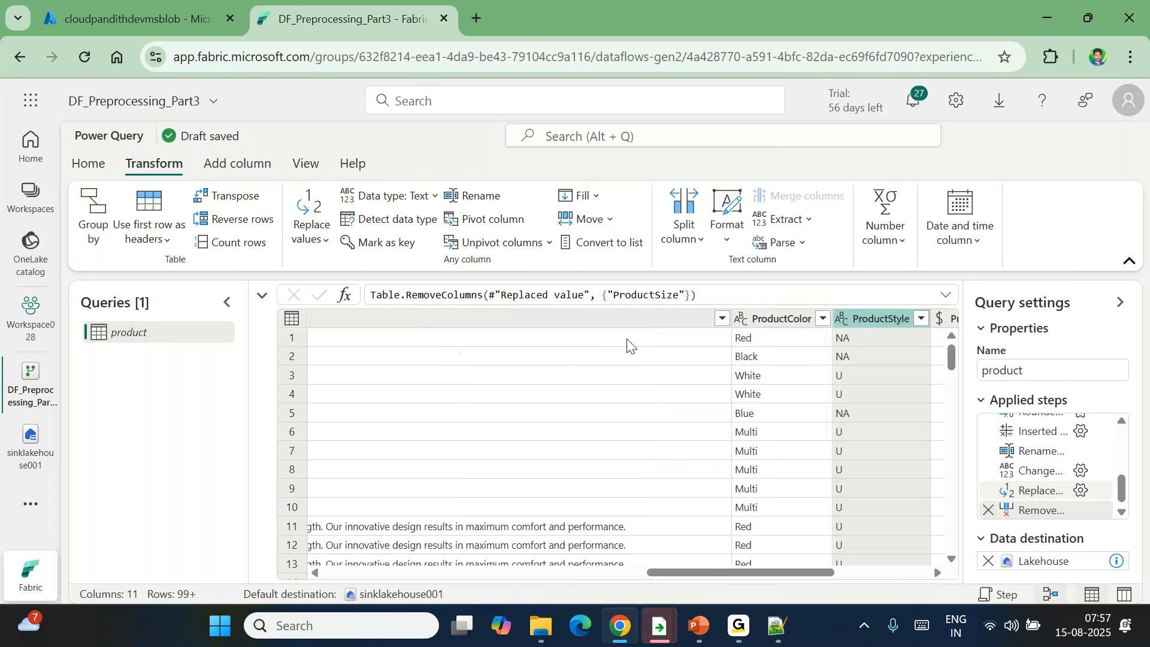
Step: Load and review the complete list of distinct values in the ProductColor column, keeping all of them selected
scroll(777, 429, "right", 5)
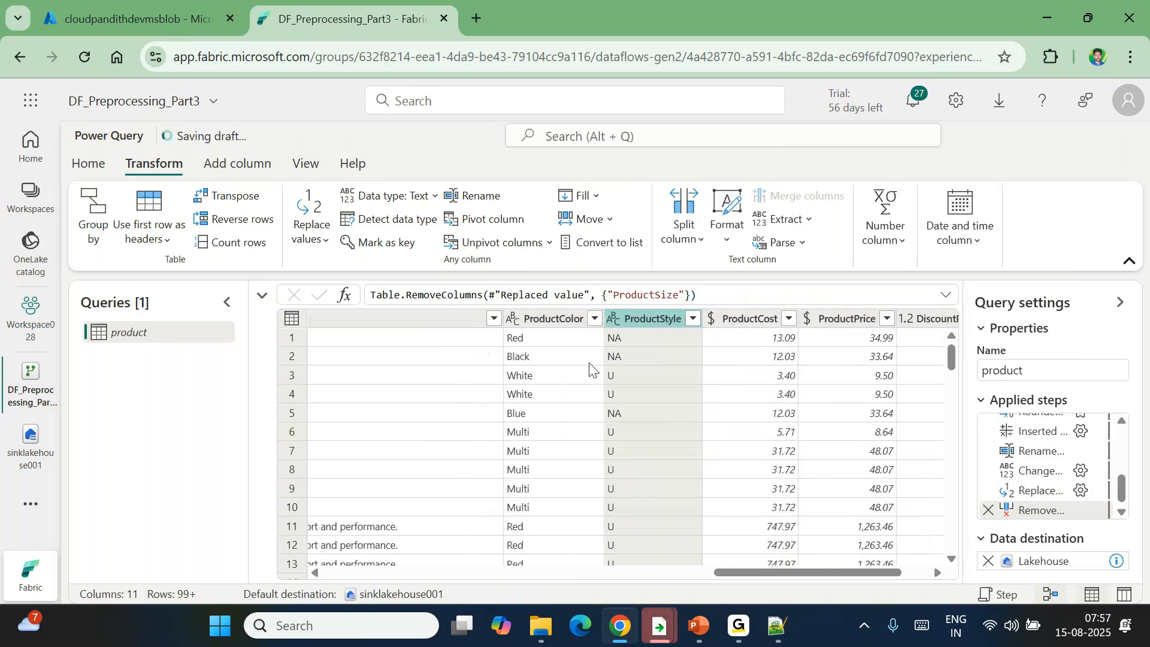
left_click(594, 319)
scroll(721, 461, "down", 2)
left_click(889, 533)
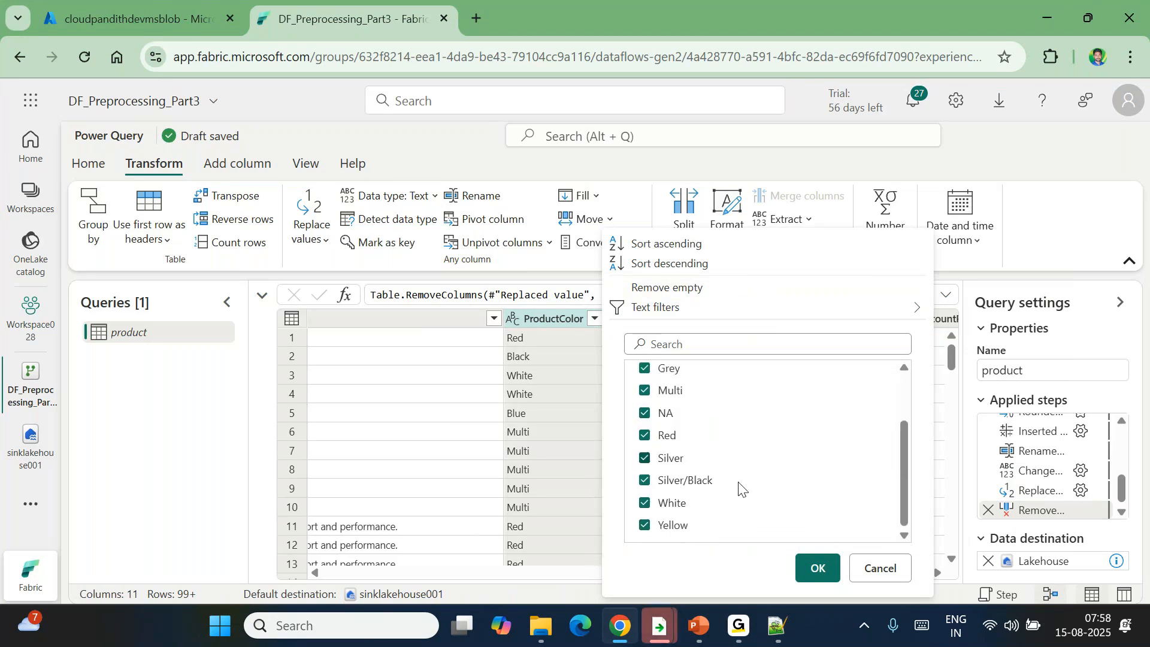
left_click(817, 567)
Step: Examine the codes in the ProductSKU column and how they are split by hyphens across the product rows
left_click(583, 444)
scroll(584, 446, "left", 10)
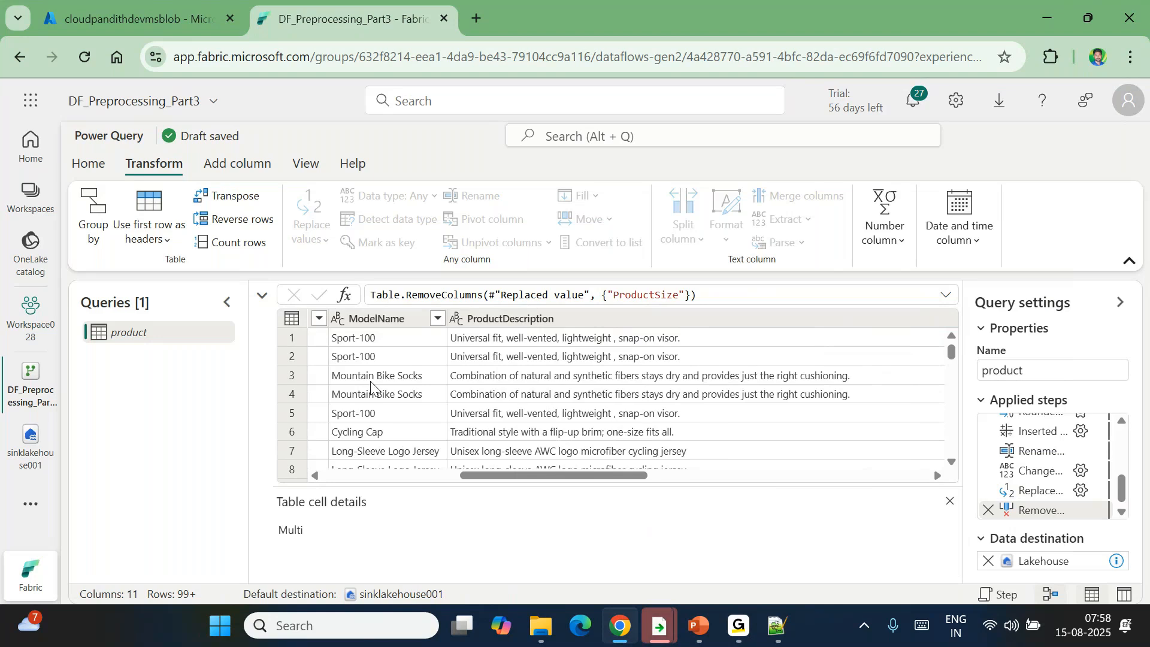
scroll(370, 386, "left", 3)
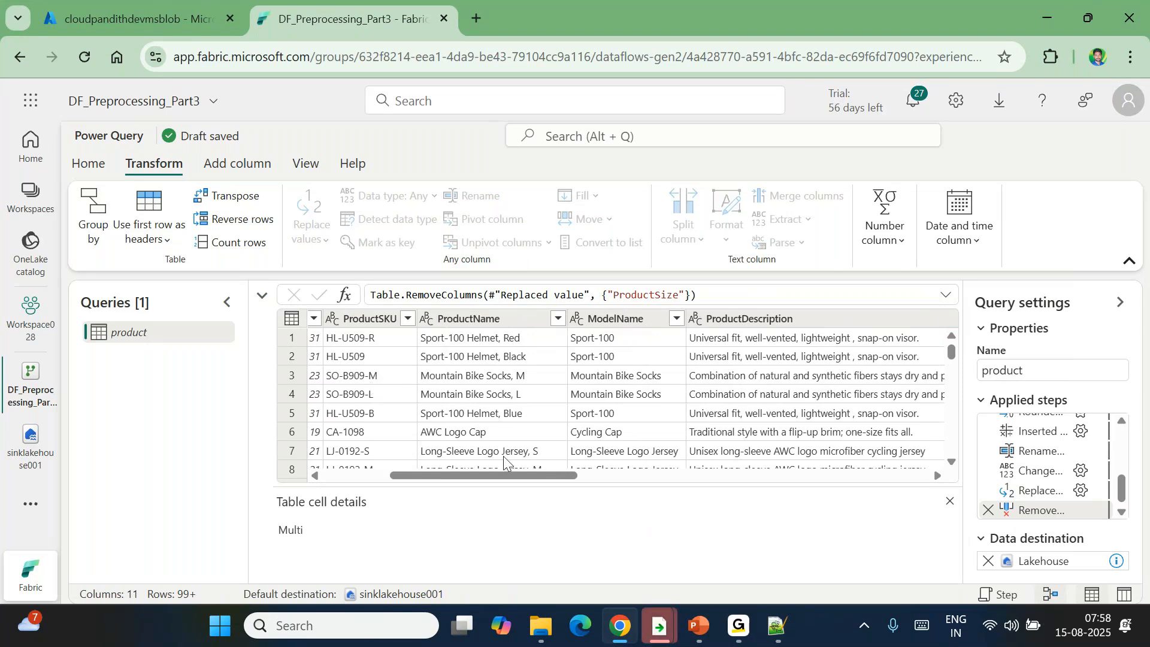
scroll(503, 455, "down", 5)
scroll(503, 455, "left", 2)
scroll(503, 455, "up", 5)
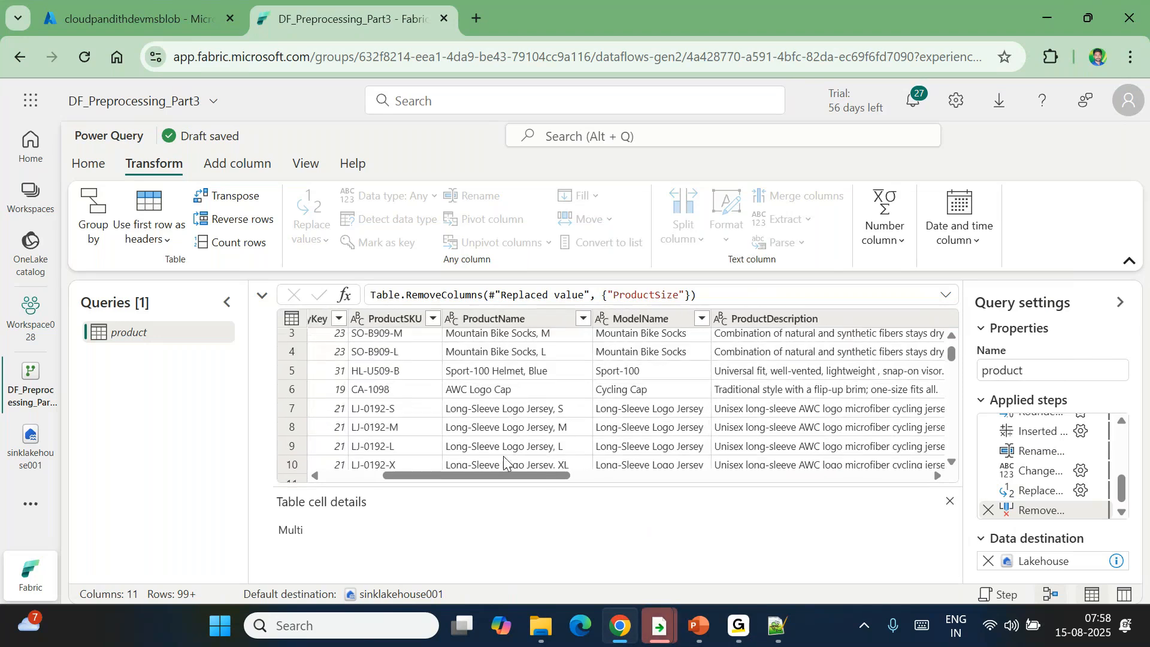
scroll(503, 455, "left", 1)
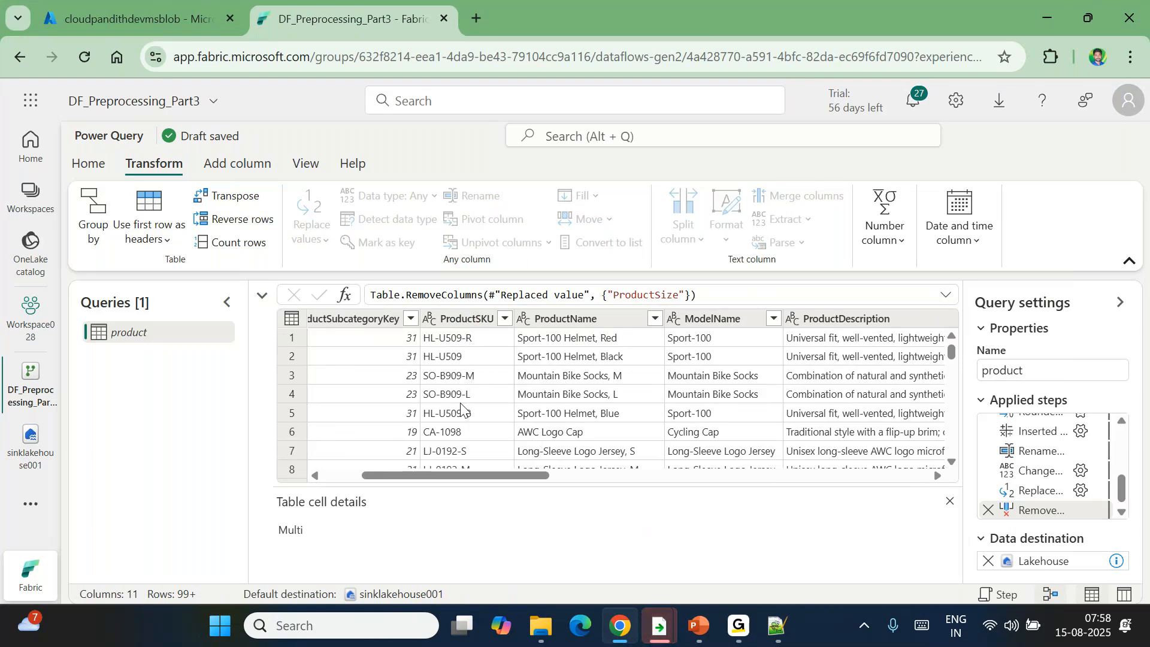
scroll(500, 413, "down", 3)
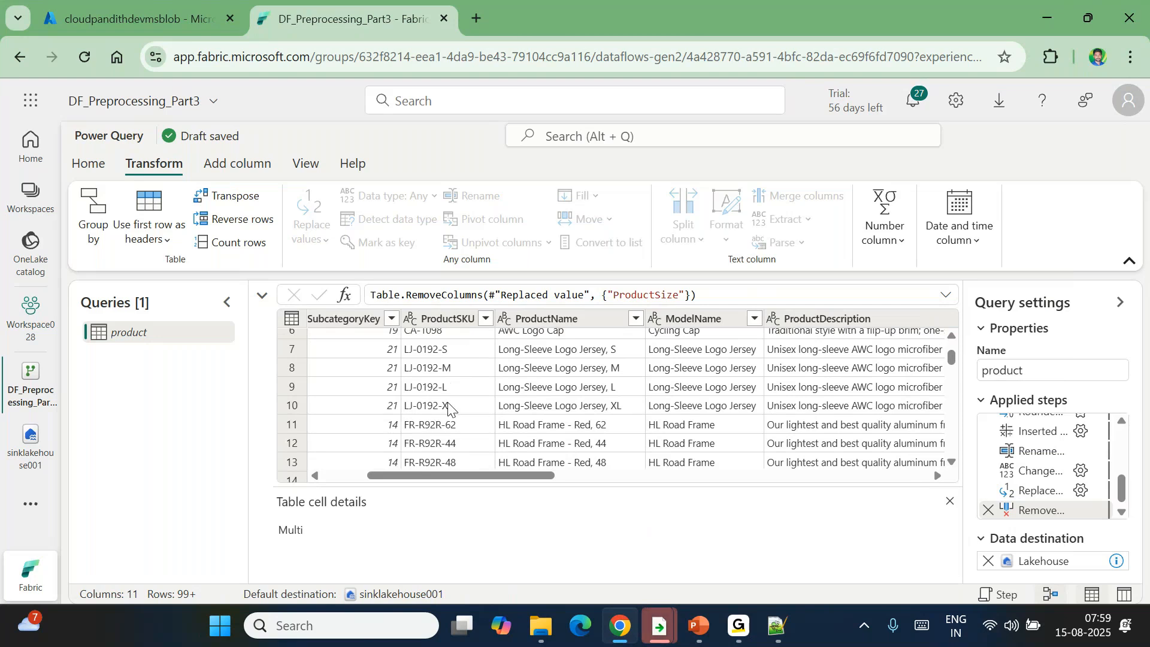
scroll(450, 409, "up", 3)
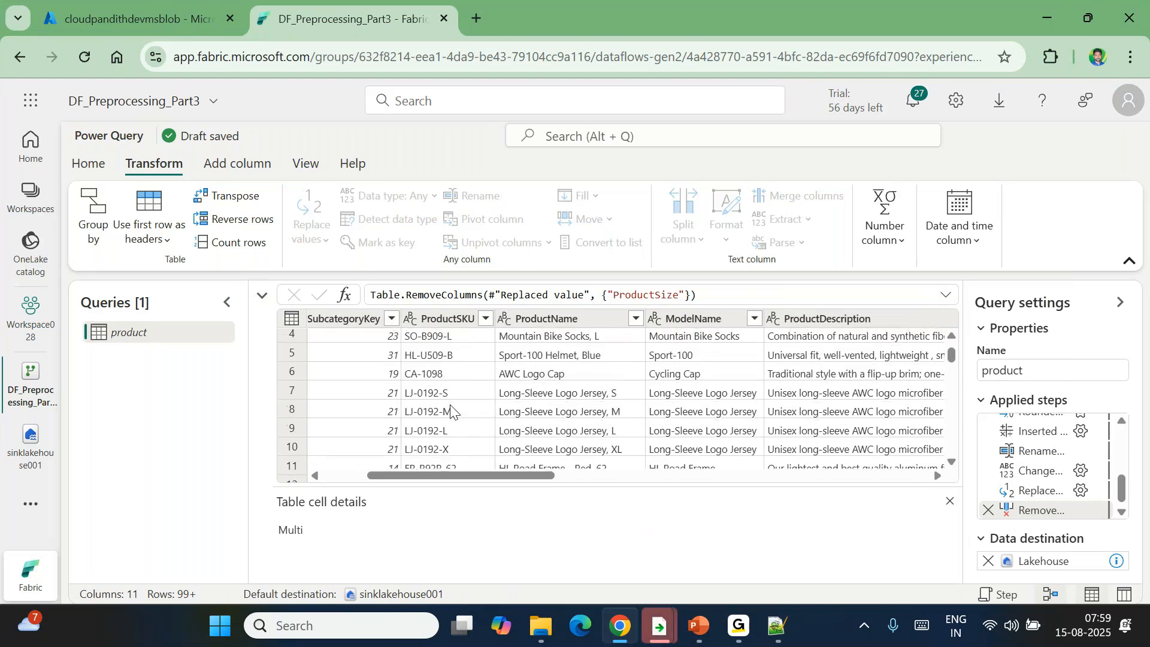
scroll(450, 409, "up", 2)
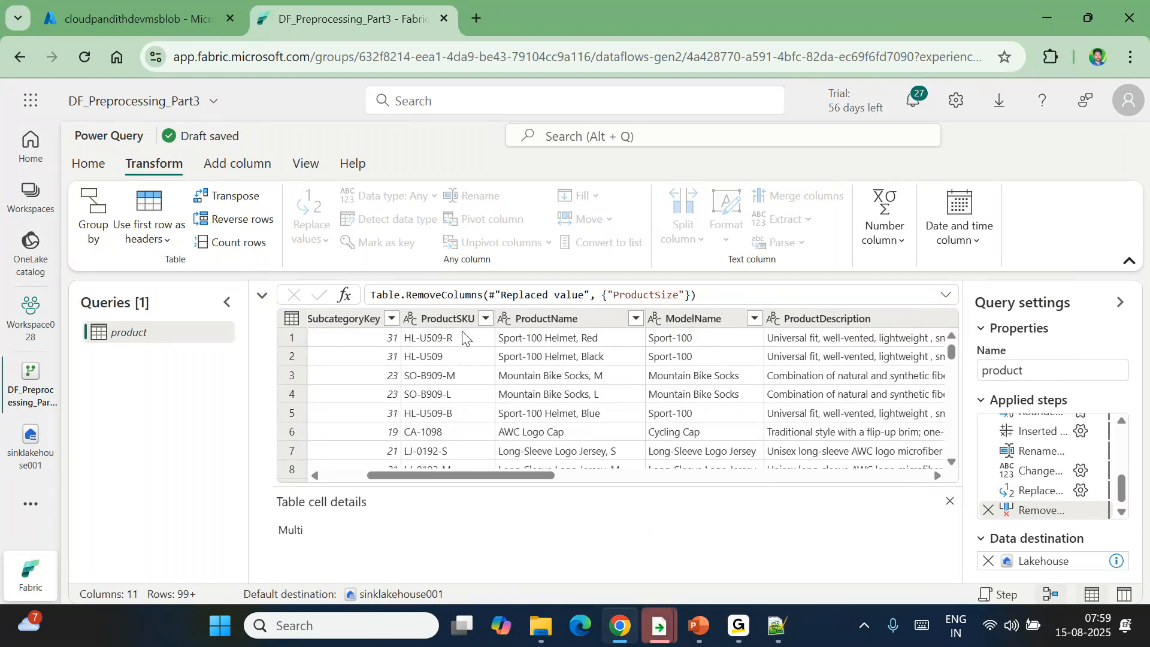
scroll(459, 432, "down", 1)
scroll(458, 413, "down", 1)
scroll(455, 365, "up", 2)
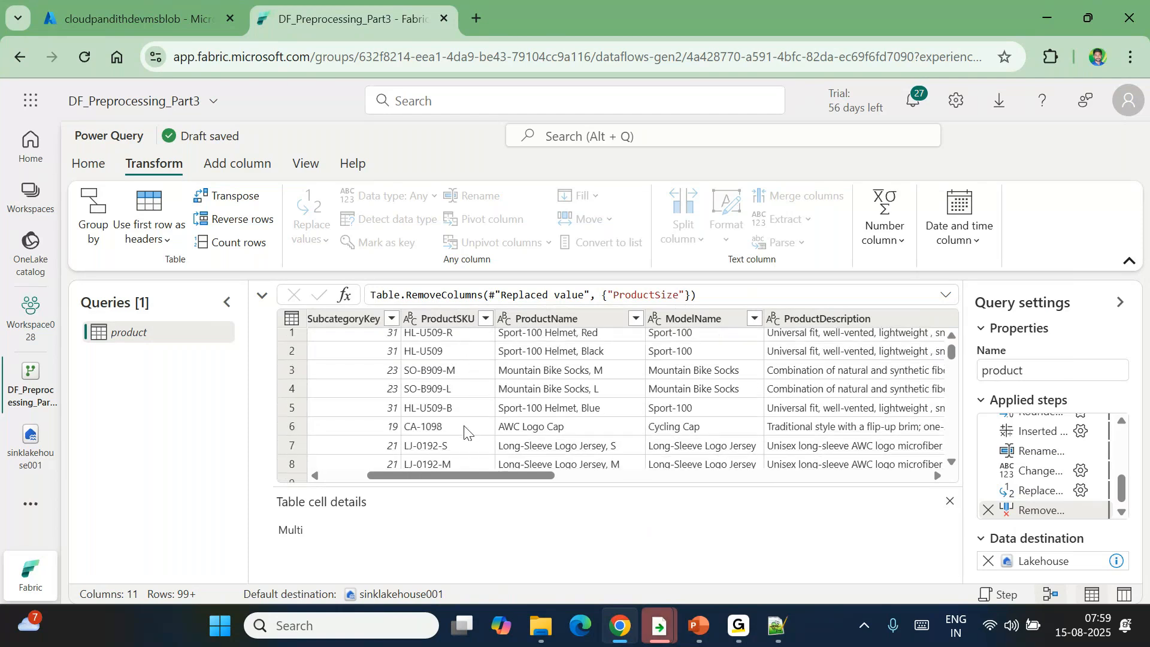
scroll(464, 431, "up", 1)
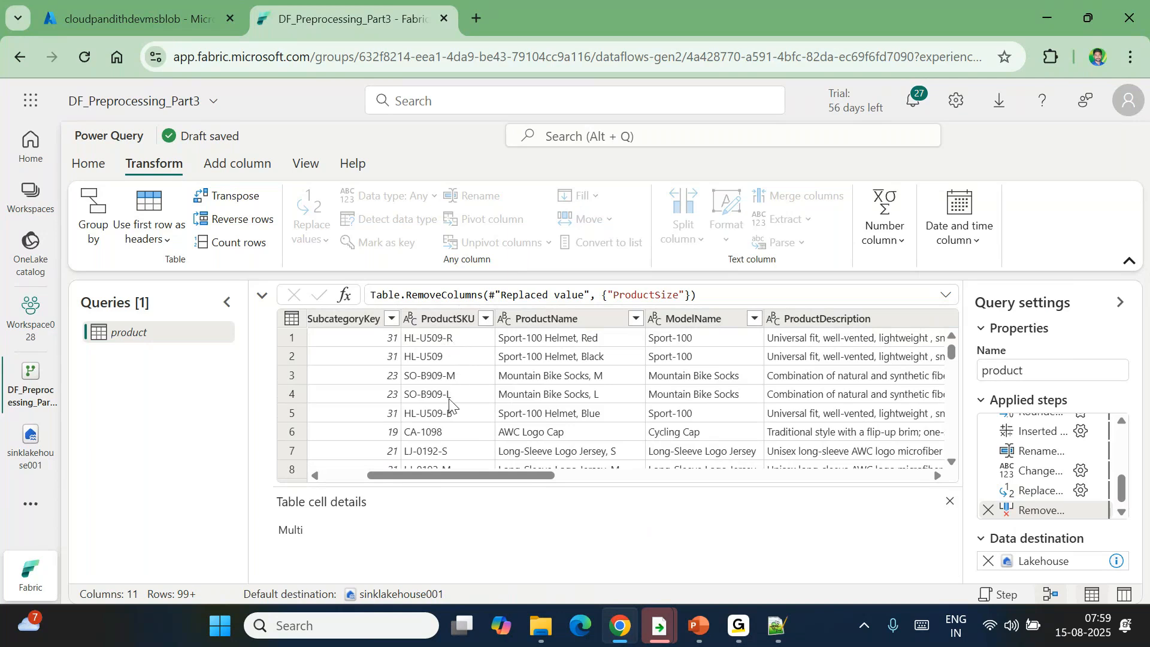
Step: Add a new column that extracts the text before the delimiter "-" from the ProductSKU column
left_click(447, 320)
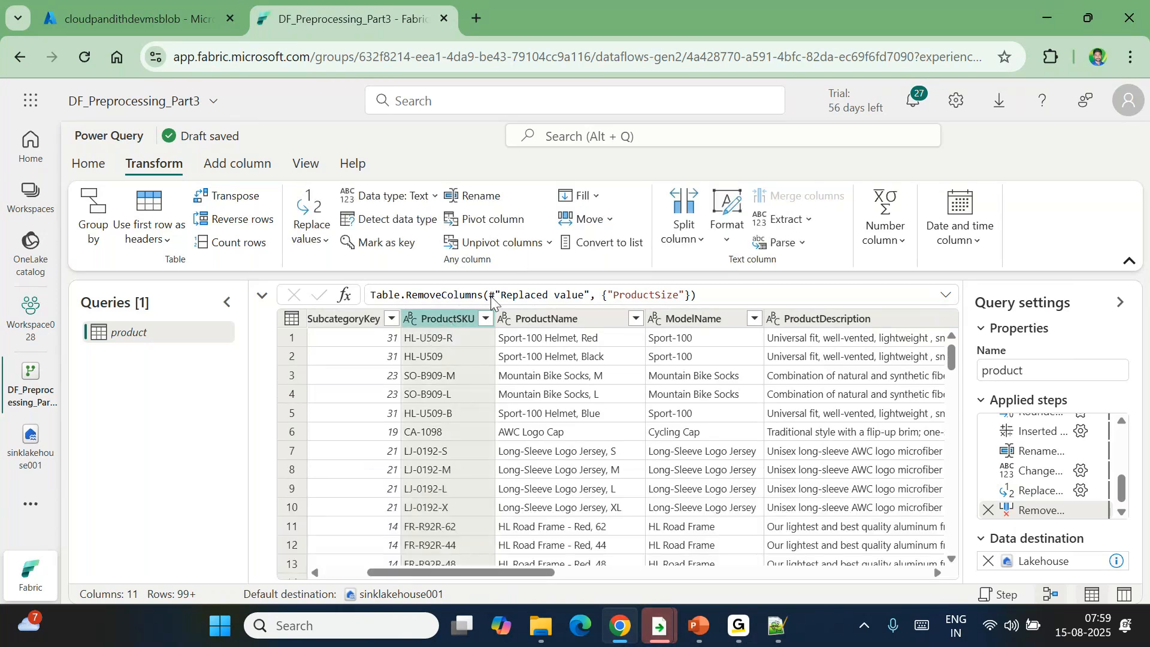
left_click(232, 164)
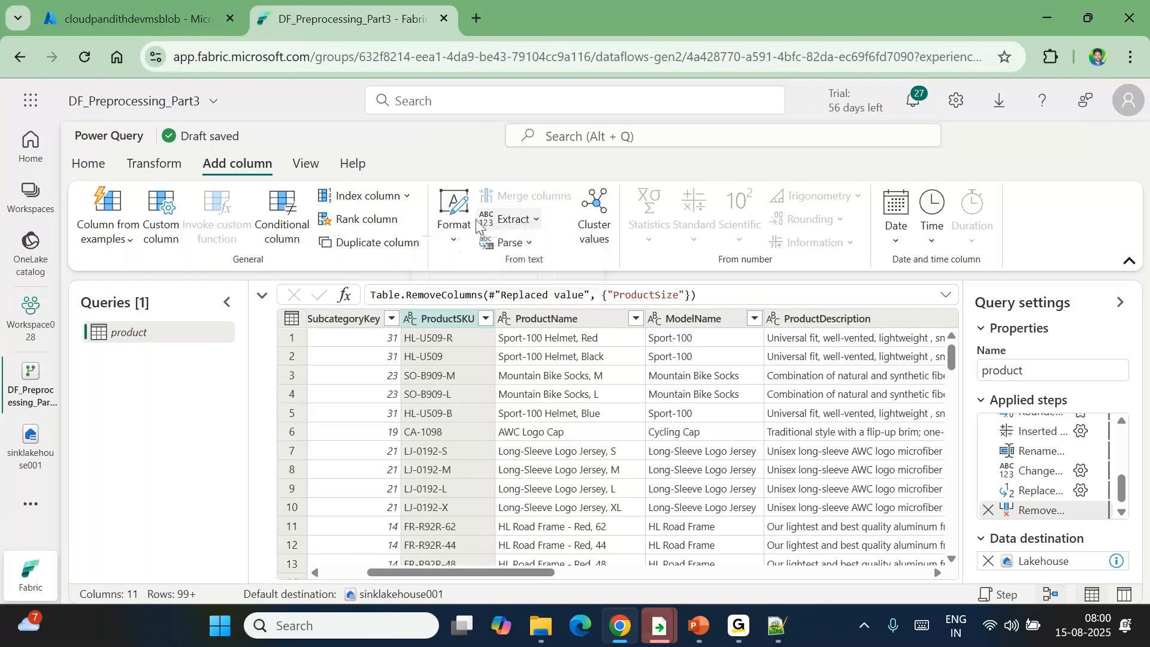
left_click(537, 219)
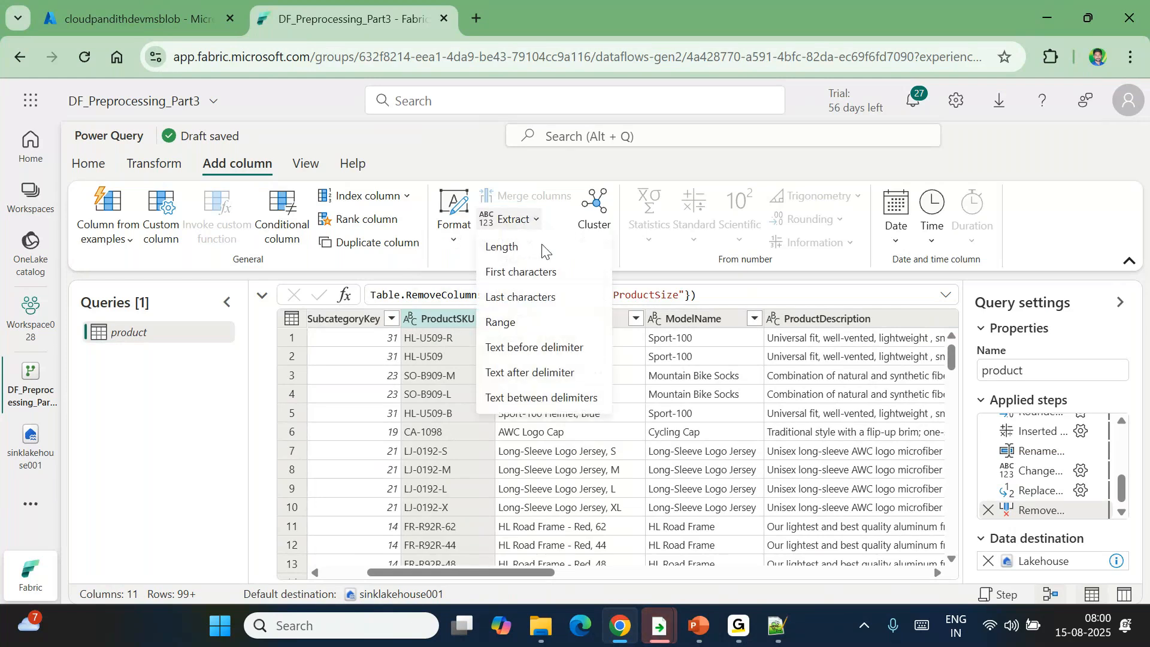
left_click(536, 353)
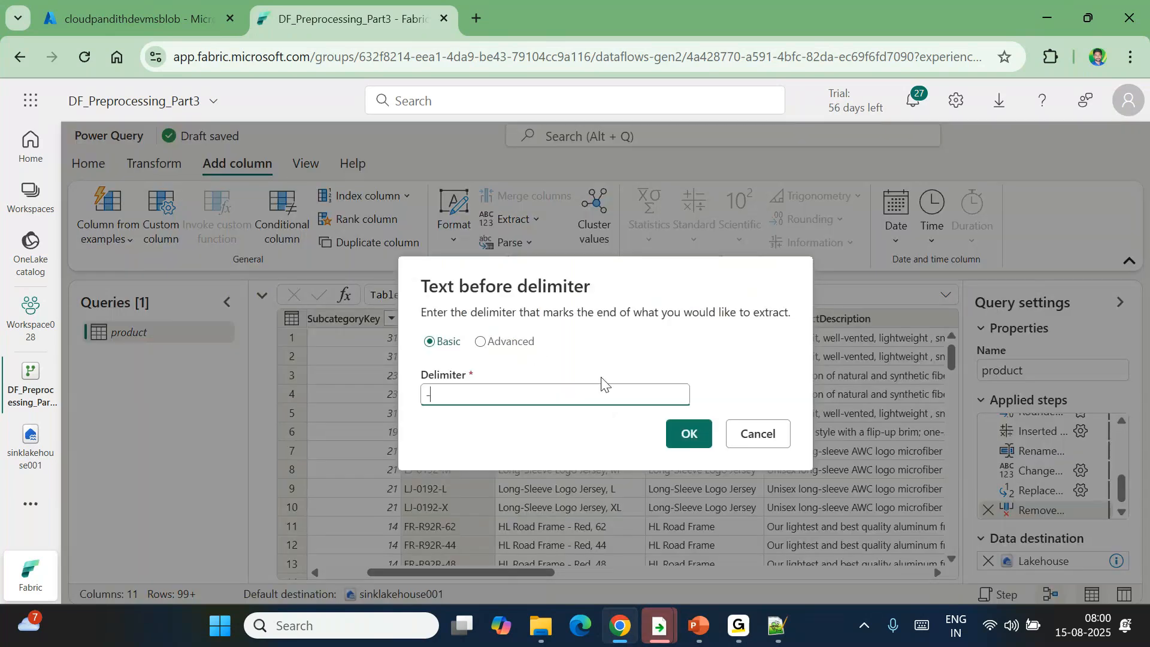
left_click(693, 446)
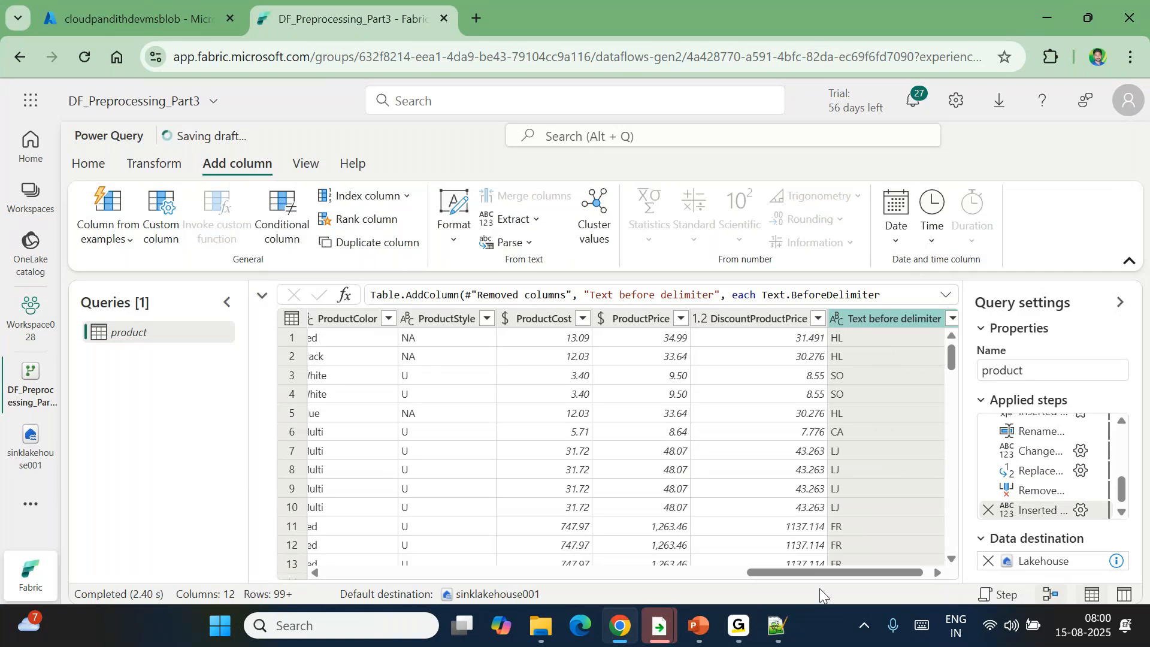
Step: Check the extracted prefixes against the original codes in the ProductSKU column near the start of the table
left_click_drag(797, 573, 371, 559)
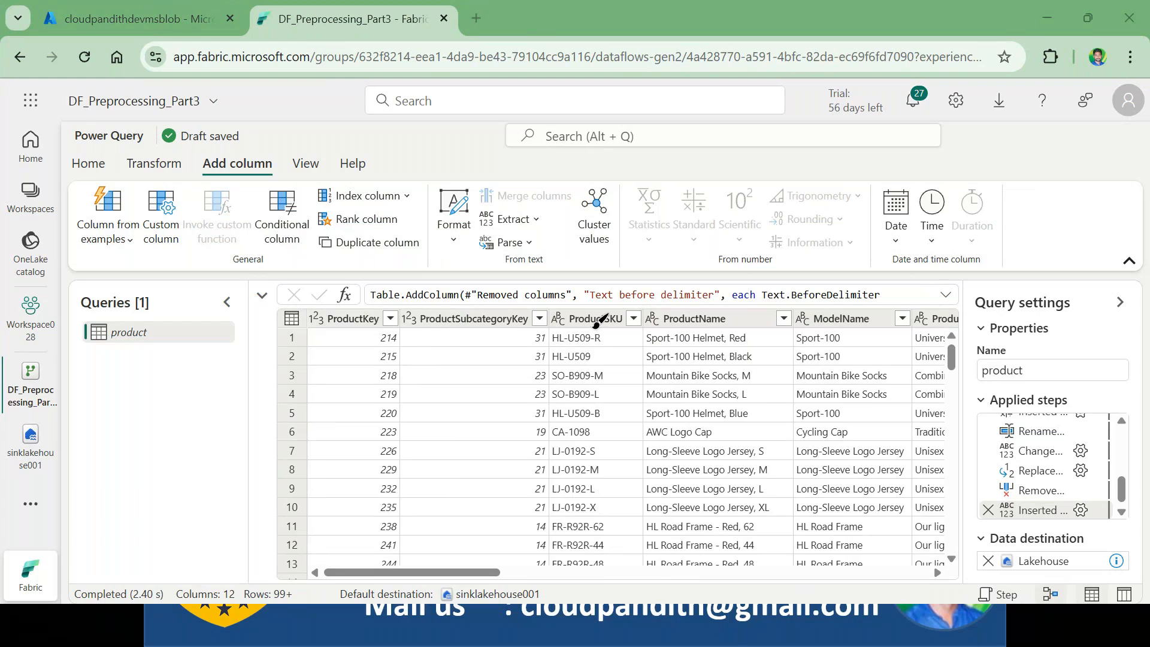
mouse_move(567, 327)
left_mouse_down()
mouse_move(558, 343)
mouse_move(578, 319)
mouse_move(584, 331)
mouse_move(559, 357)
mouse_move(606, 351)
mouse_move(601, 319)
mouse_move(583, 354)
mouse_move(611, 311)
mouse_move(568, 297)
mouse_move(605, 308)
left_mouse_up()
key("Escape")
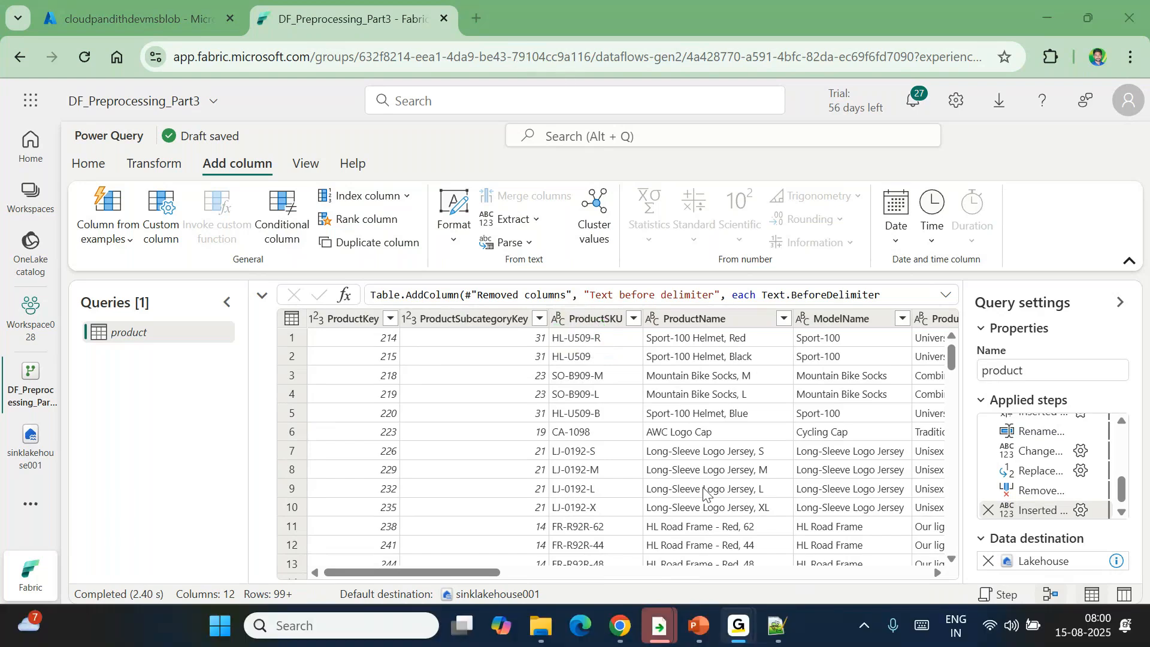
Step: Switch to Notepad++ and write a three-part hyphenated sample name, with only its first part on a separate line below
left_click(777, 626)
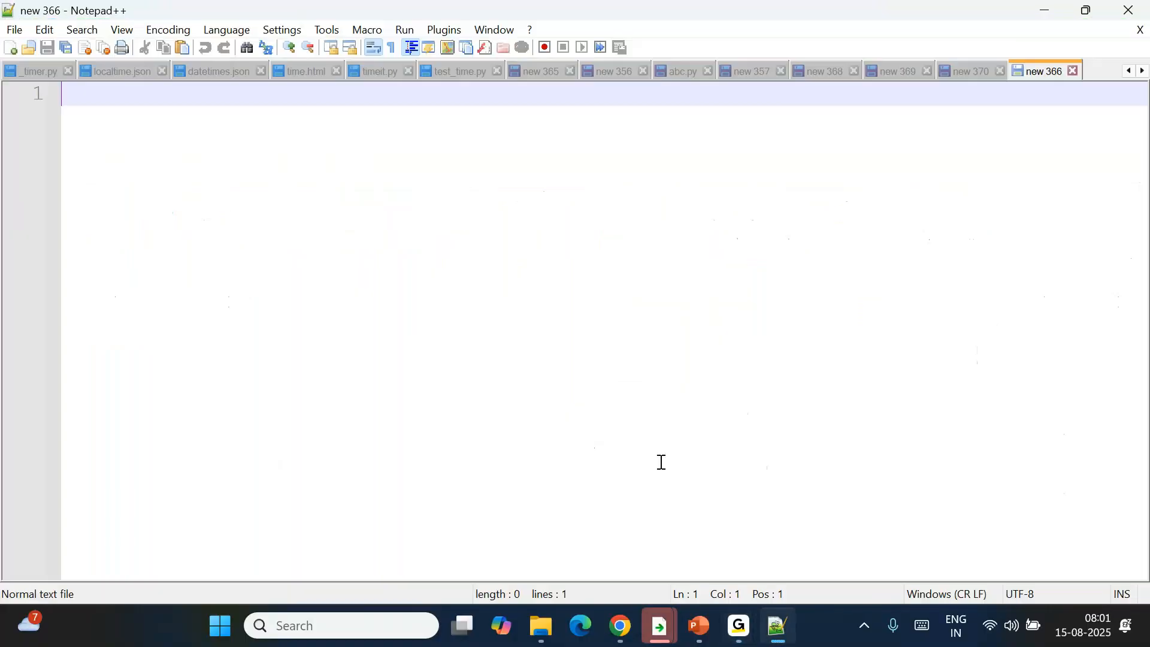
type("ra")
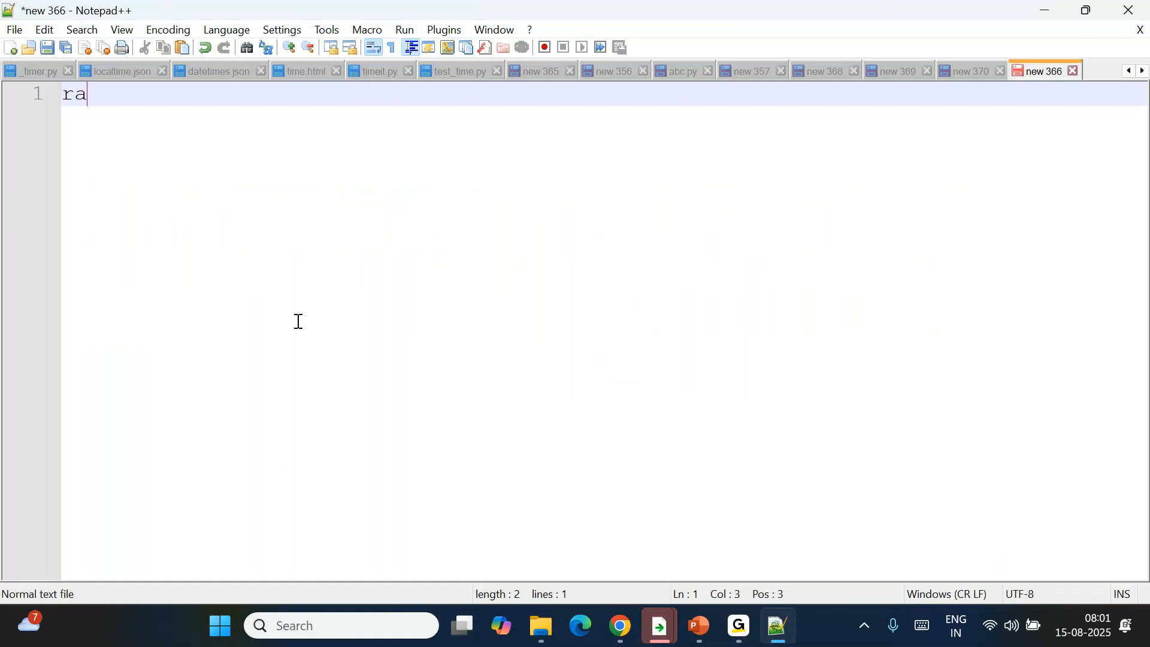
type("ma-krishna-sai")
key("Return")
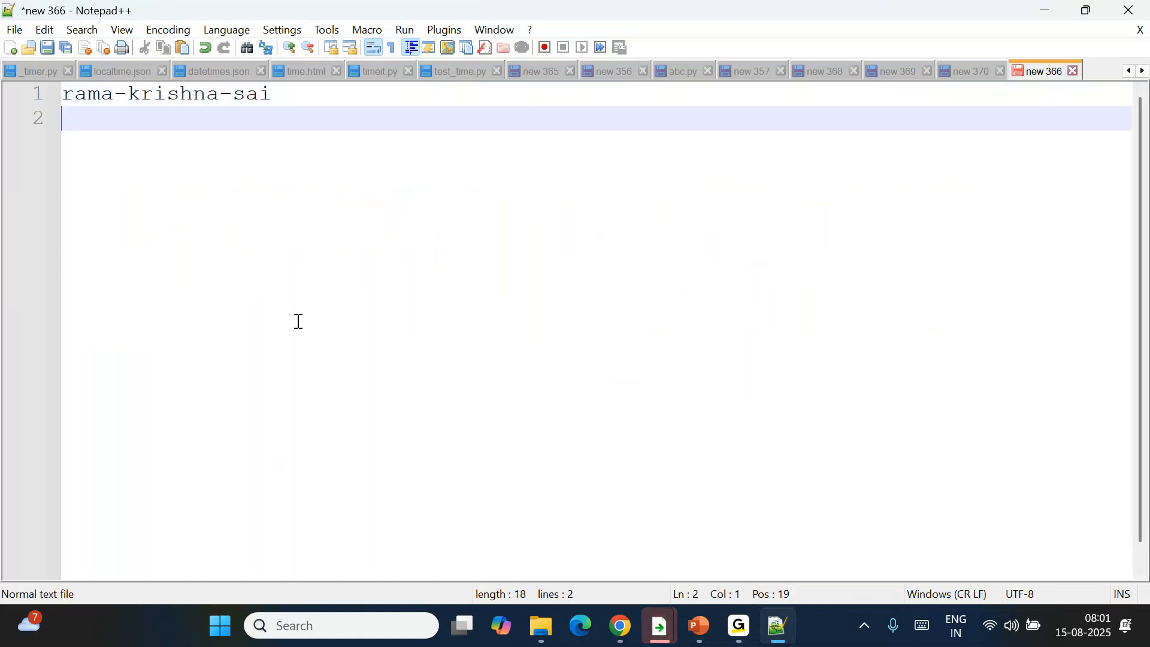
key("Return")
key("Return")
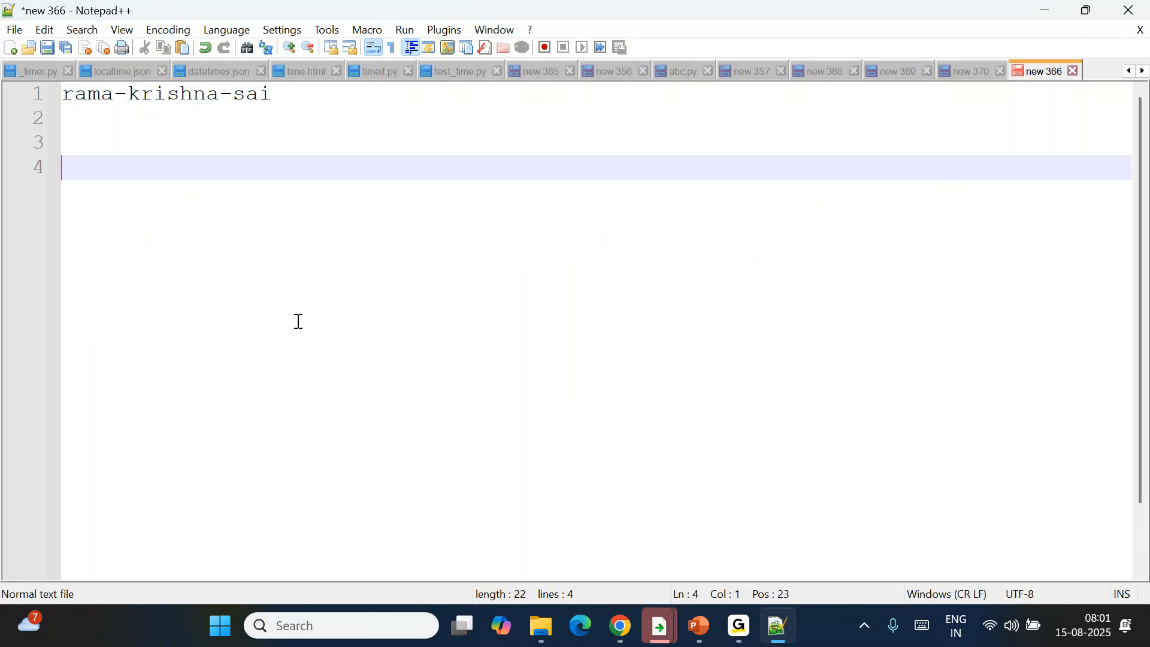
type("rama")
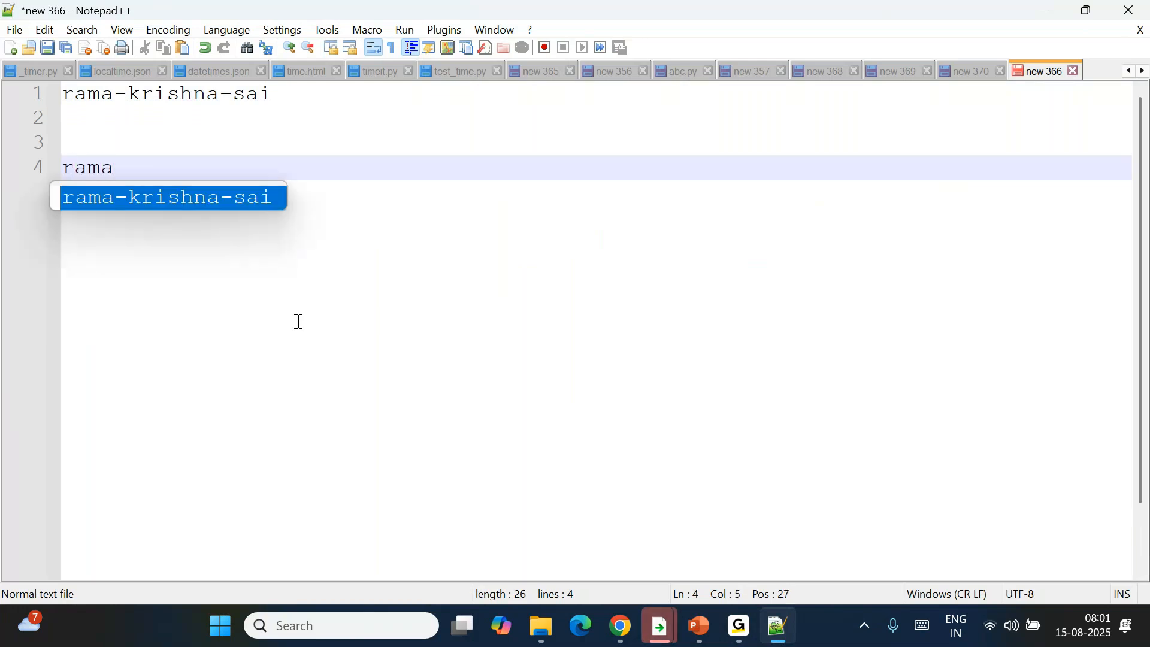
key("Return")
key("Return")
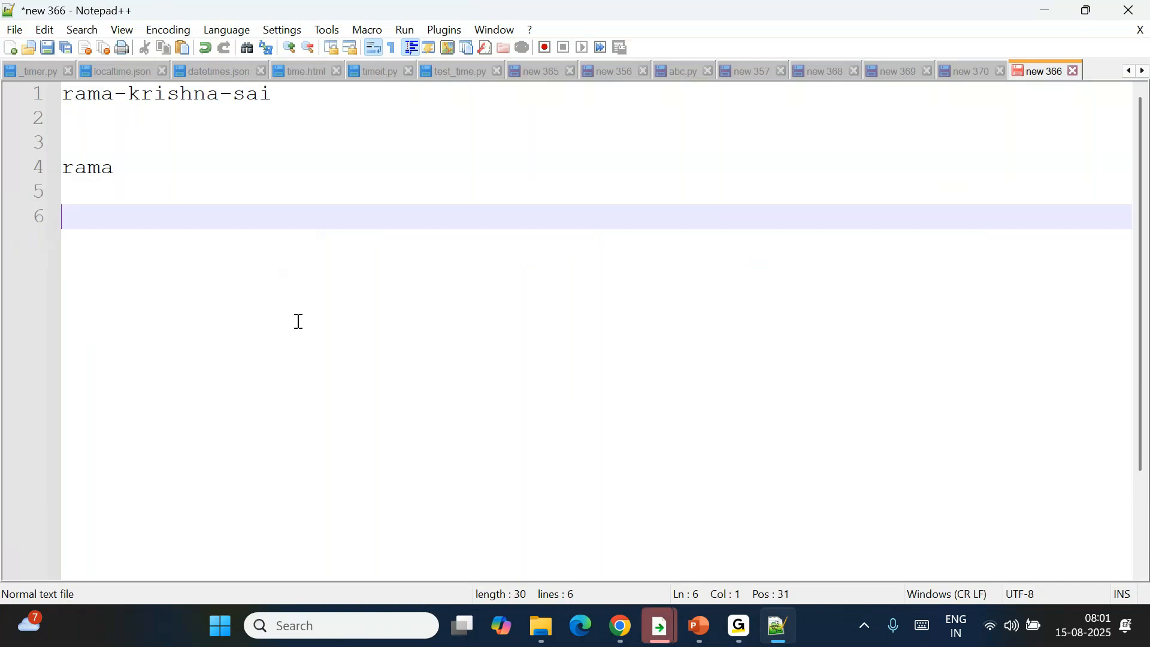
Step: Highlight the sample name's first part and first hyphen, and append a hyphen to the separate line holding the first part
double_click(102, 93)
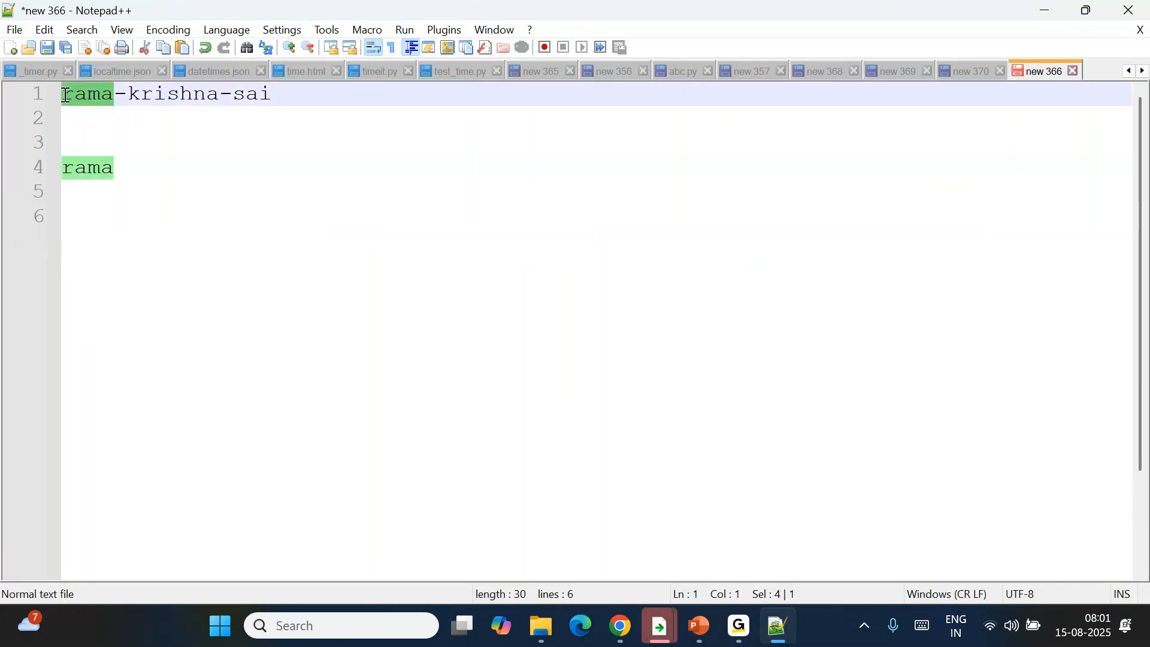
double_click(124, 94)
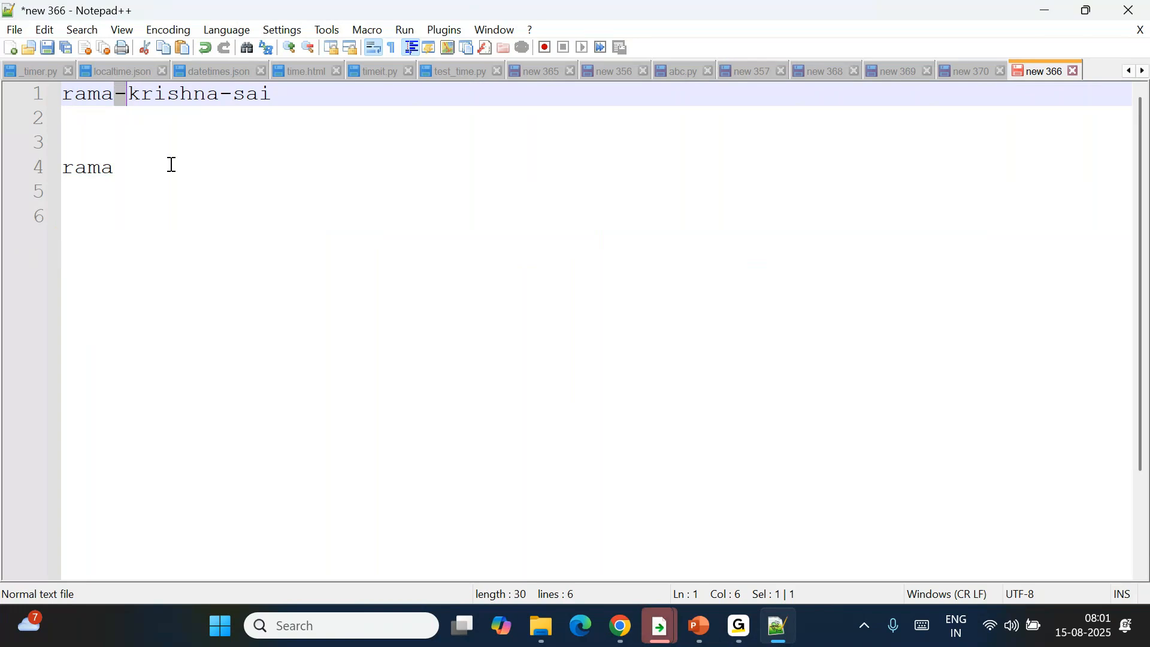
left_click(134, 168)
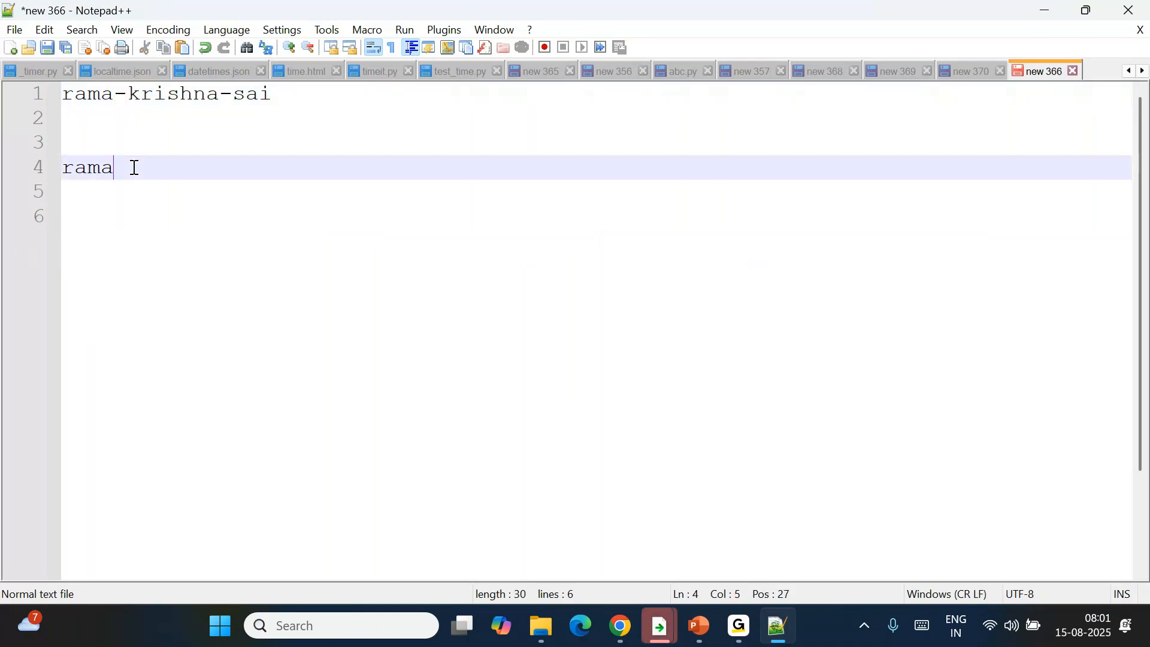
type("-")
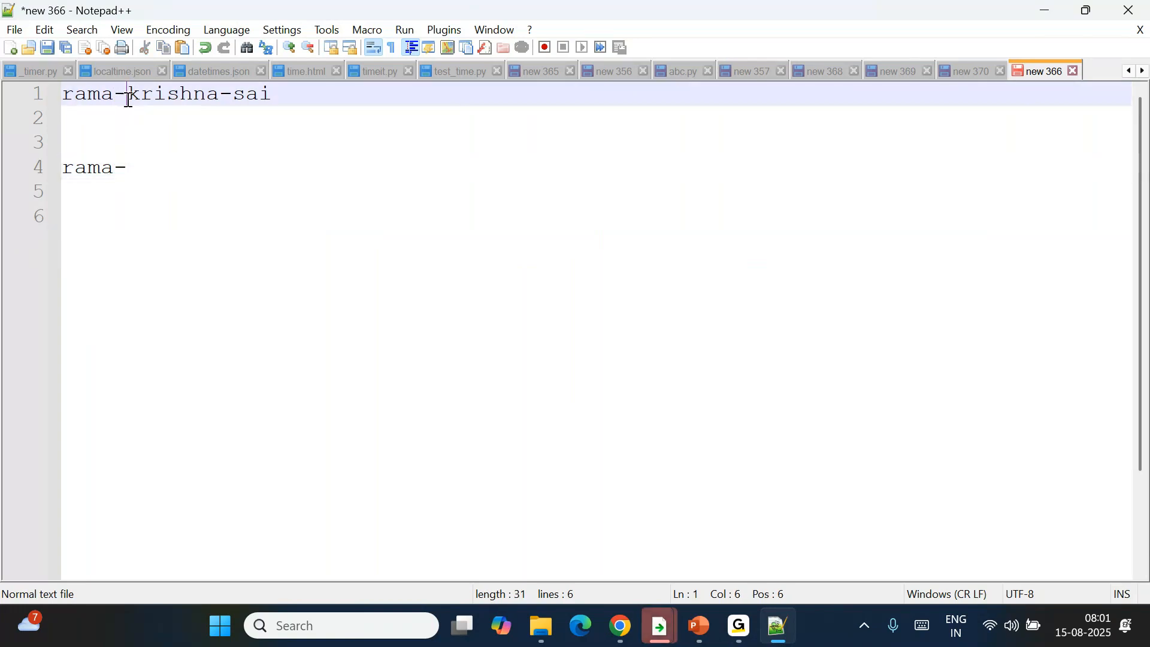
double_click(122, 96)
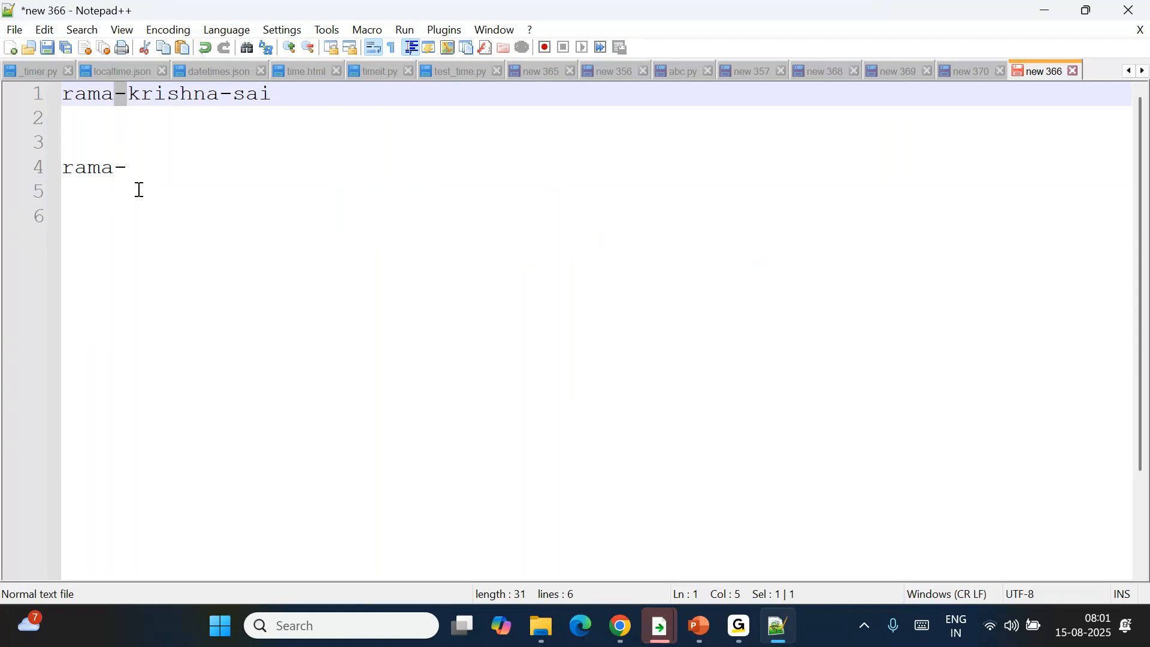
double_click(120, 94)
Step: Remove the trailing hyphen from the first-part line and paste a copy of the sample name's first two parts three lines below
left_click_drag(217, 96, 65, 94)
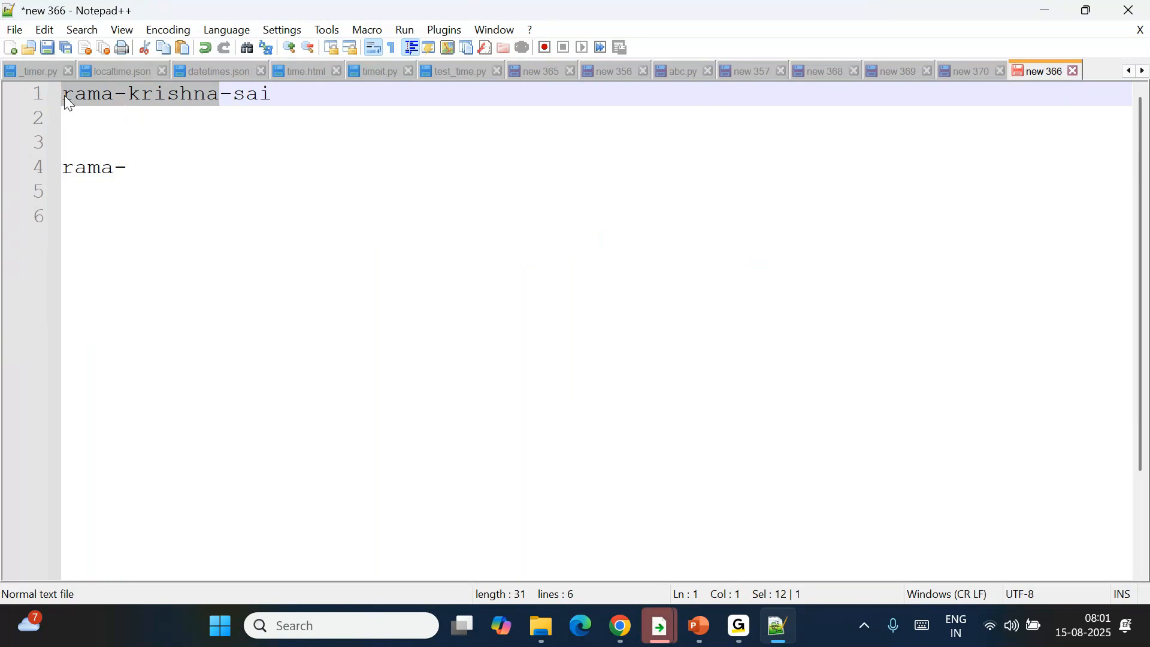
key("ctrl+c")
left_click(161, 166)
key("BackSpace")
key("Return")
key("Return")
key("Return")
key("ctrl+v")
Step: Compare the one-part and two-part extracts and examine the hyphen that is skipped in the longer one
left_click_drag(233, 247, 52, 238)
left_click_drag(130, 172, 49, 172)
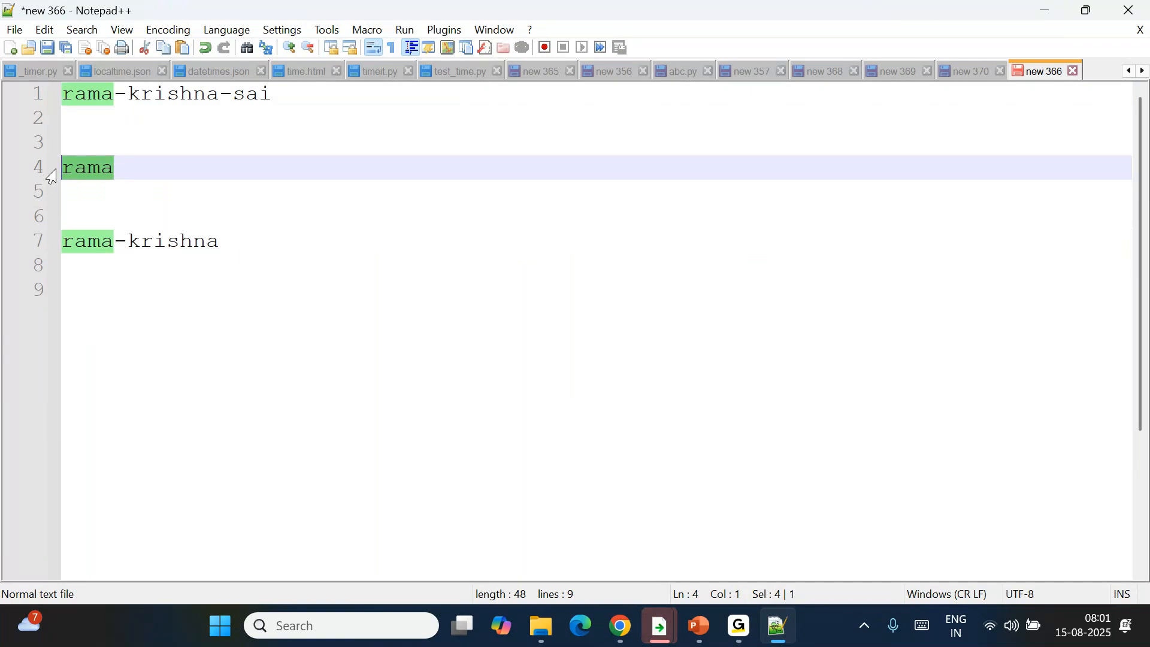
left_click_drag(149, 175, 72, 170)
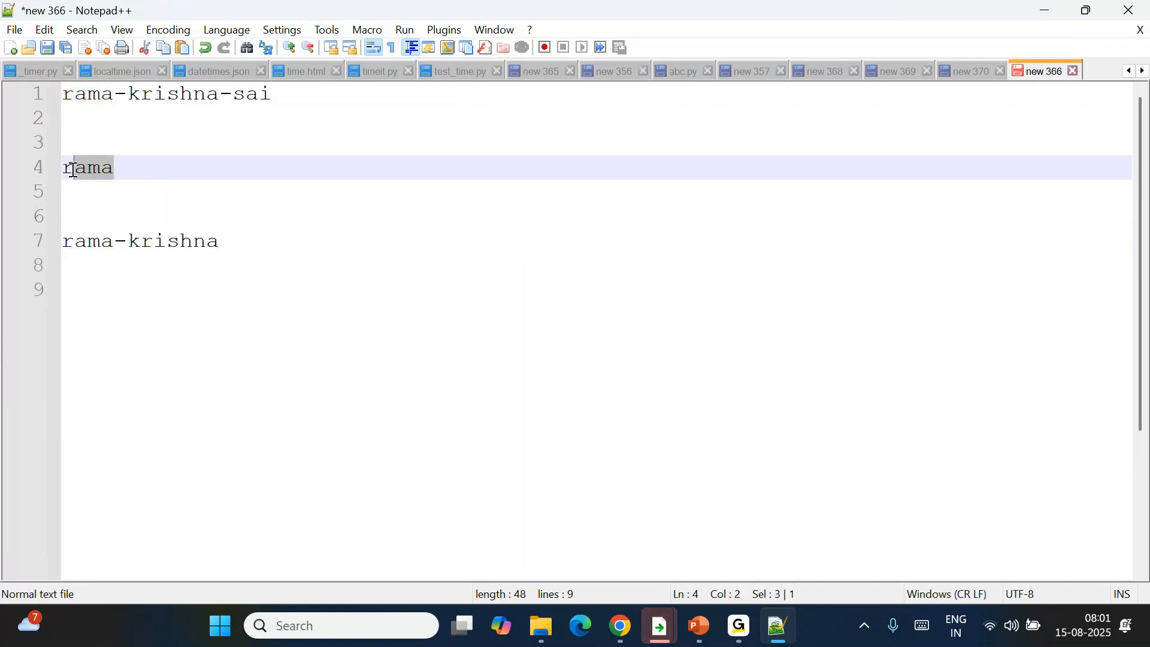
left_click_drag(134, 236, 116, 240)
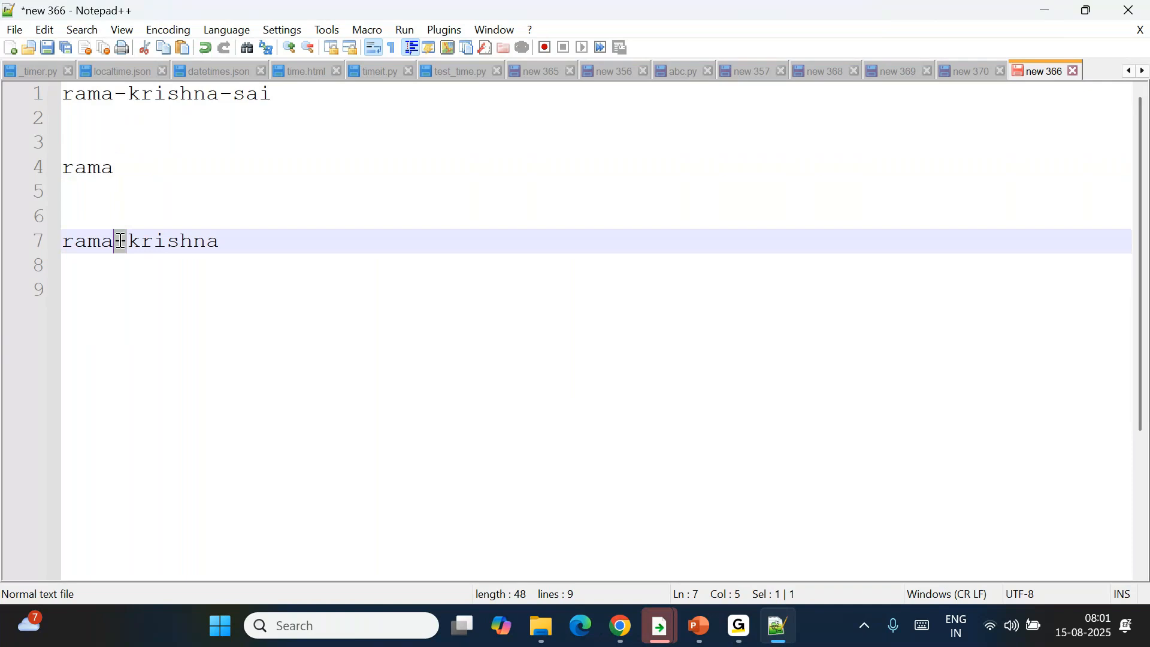
left_click_drag(227, 240, 43, 236)
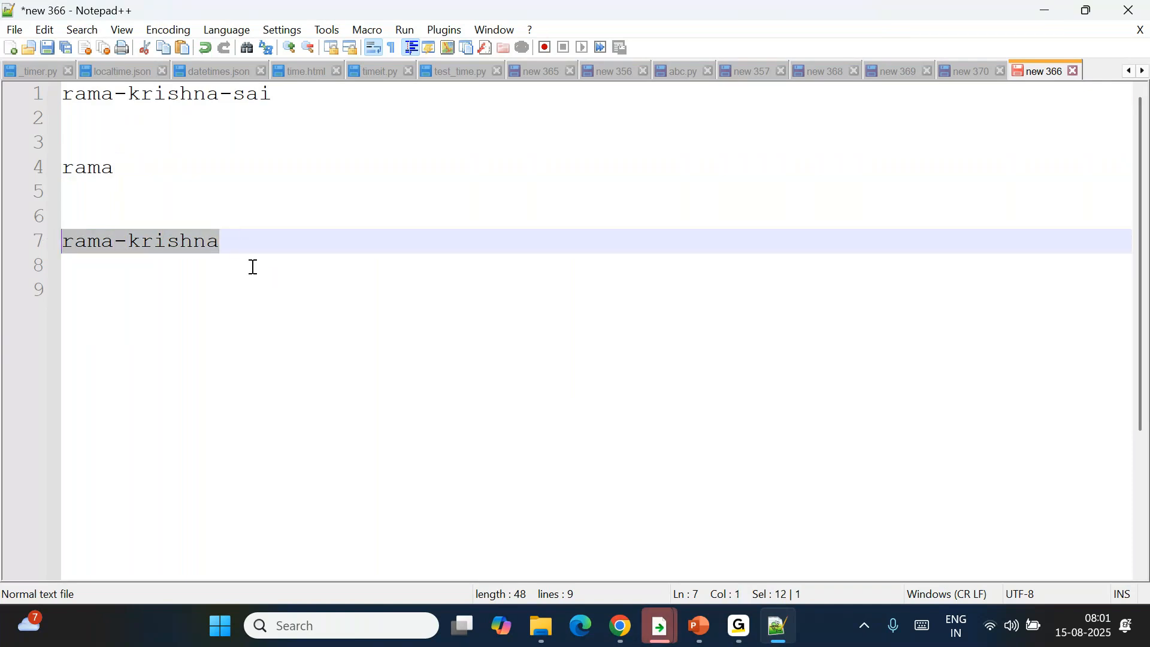
Step: Return to the dataflow in Chrome and set the Inserted text before delimiter step to skip 1 delimiter
left_click(623, 626)
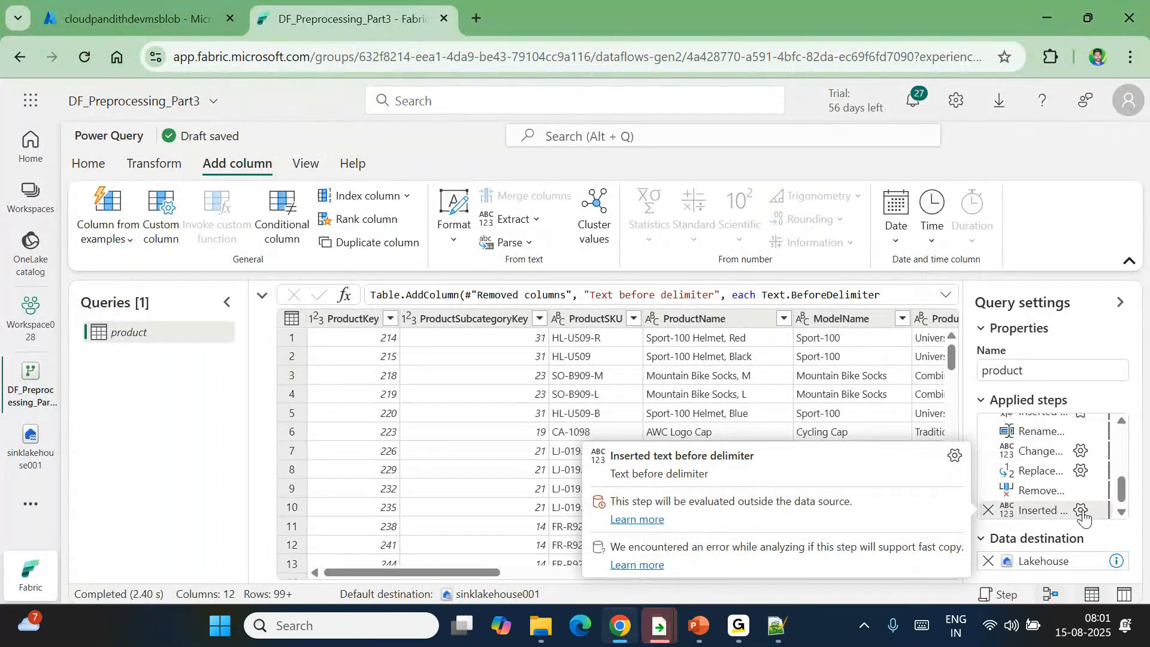
left_click(1082, 511)
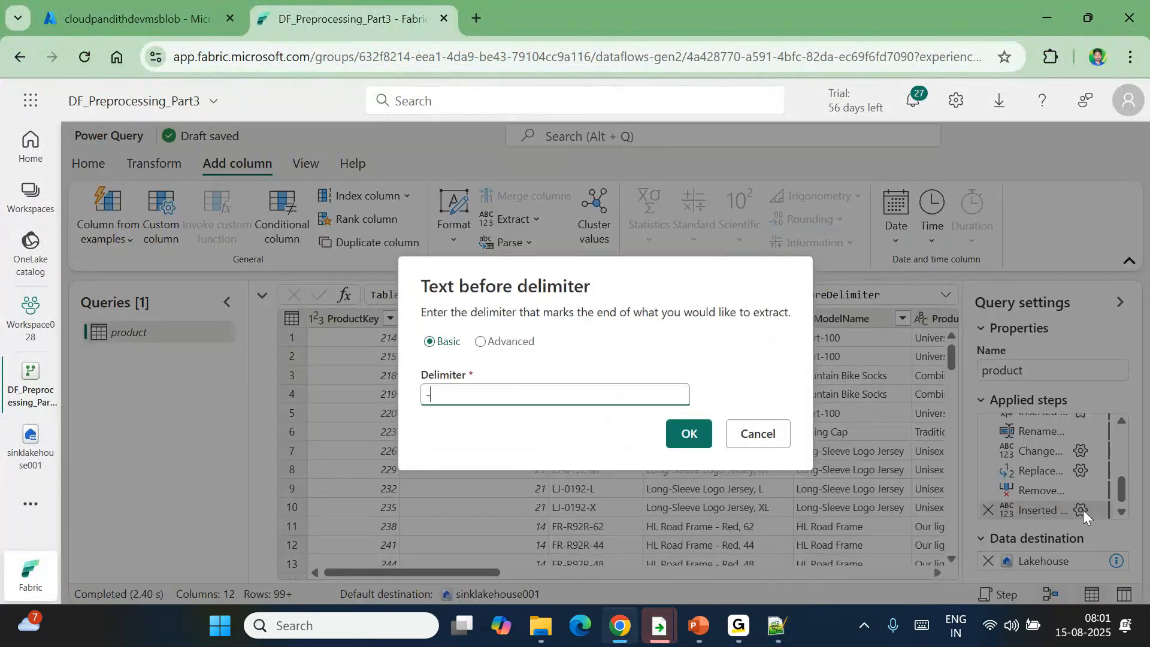
left_click(480, 345)
left_click(449, 437)
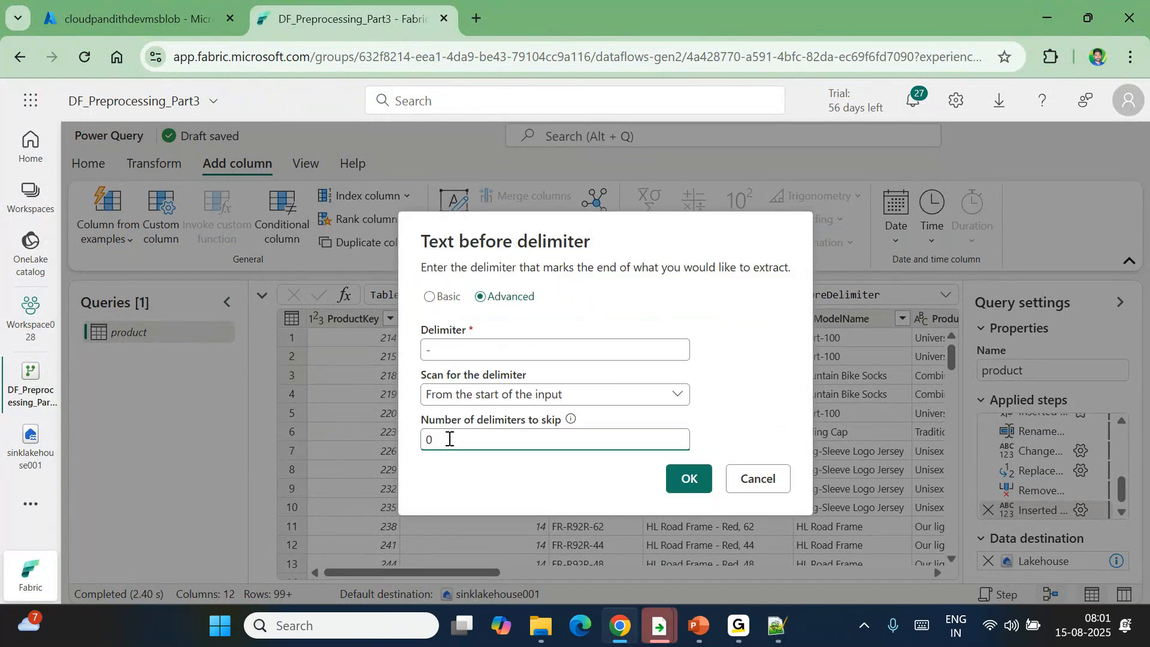
key("BackSpace")
type("1")
left_click(686, 479)
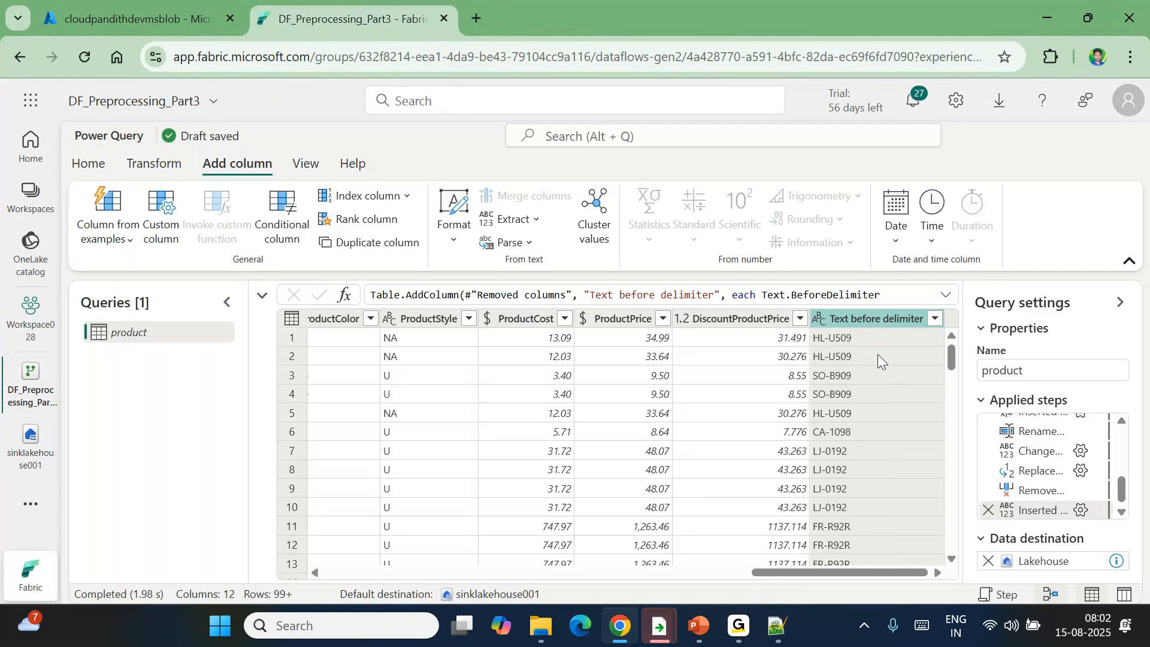
Step: Rename the Text before delimiter column to ProductSKUType
right_click(858, 318)
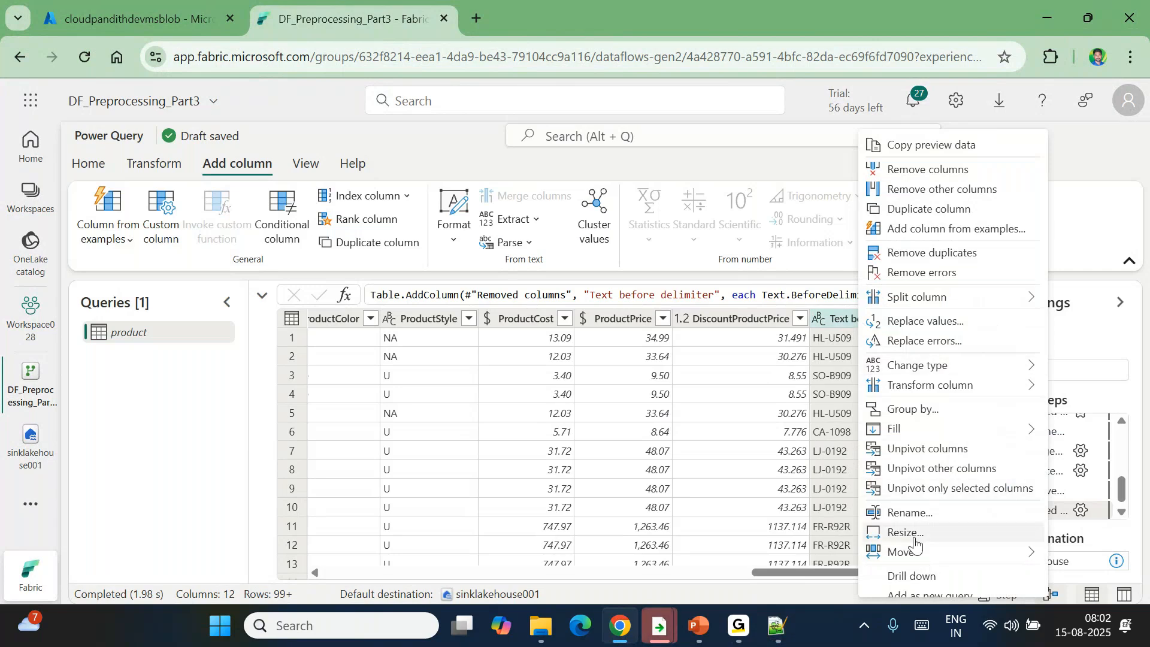
left_click(906, 514)
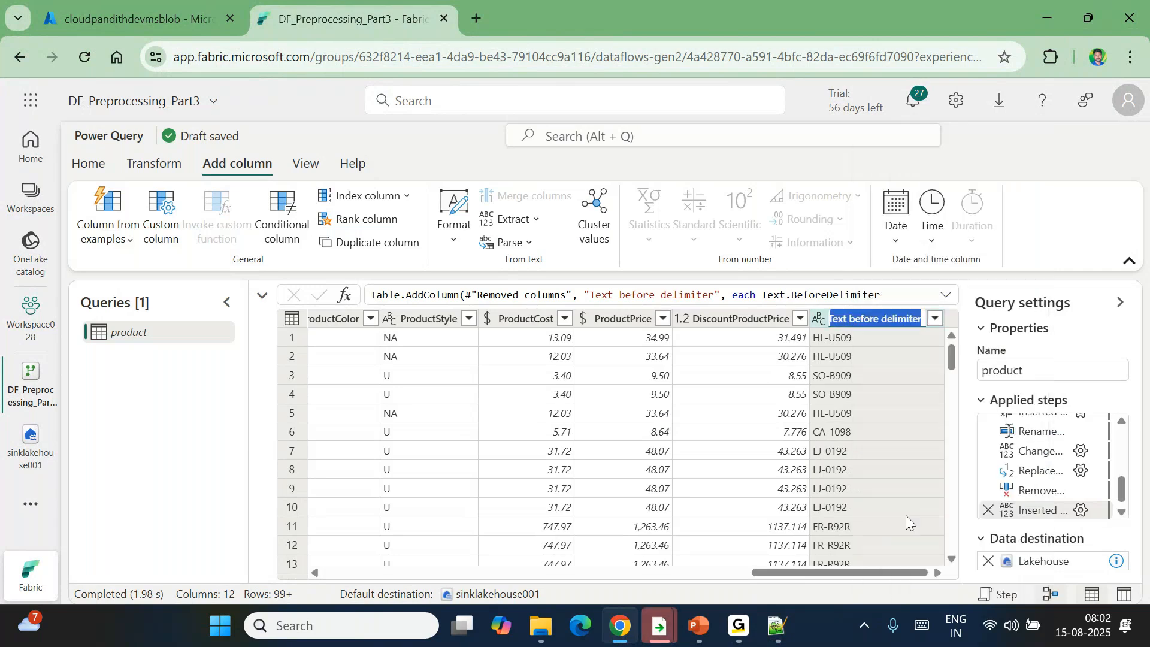
type("Produ")
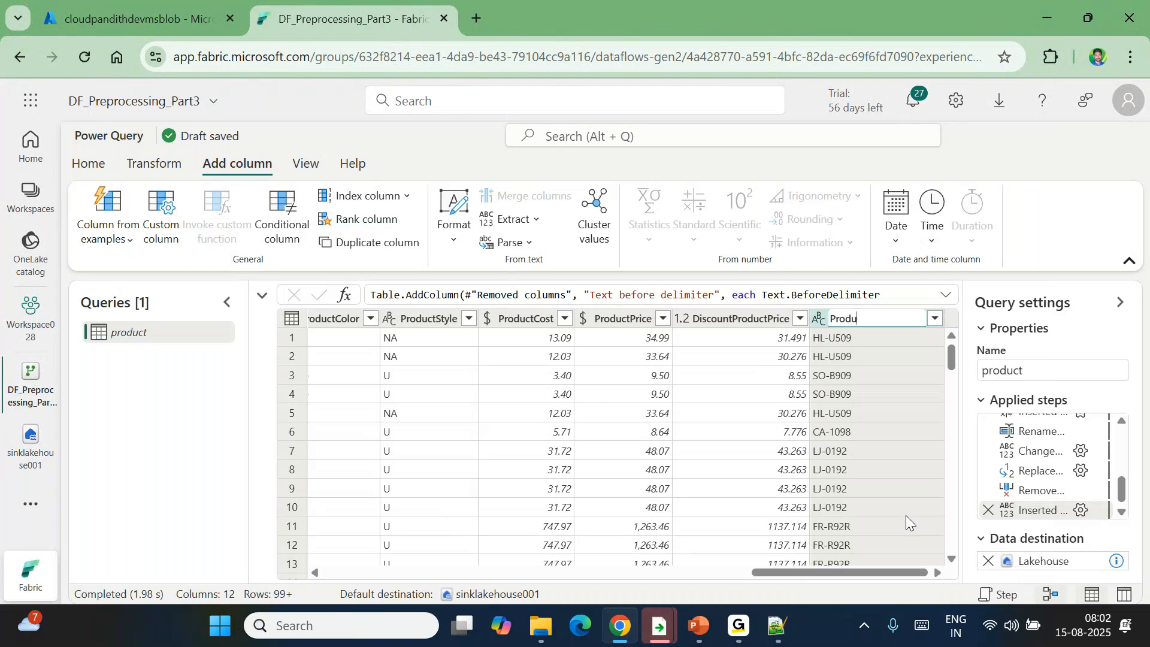
type("ctSKU")
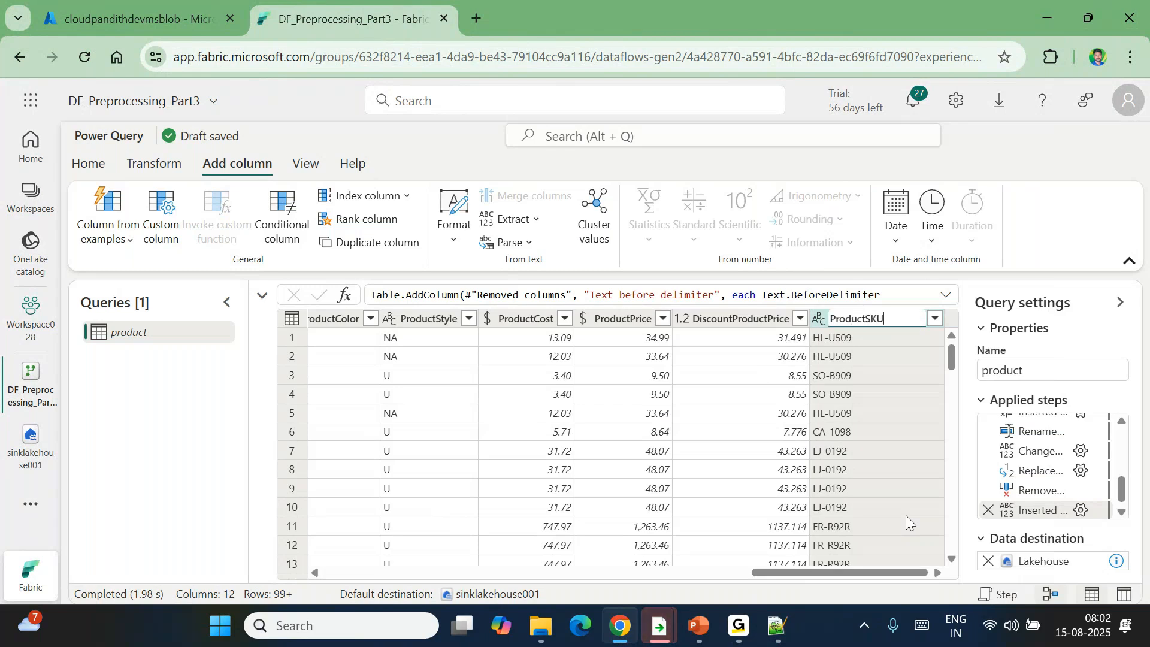
type("Type")
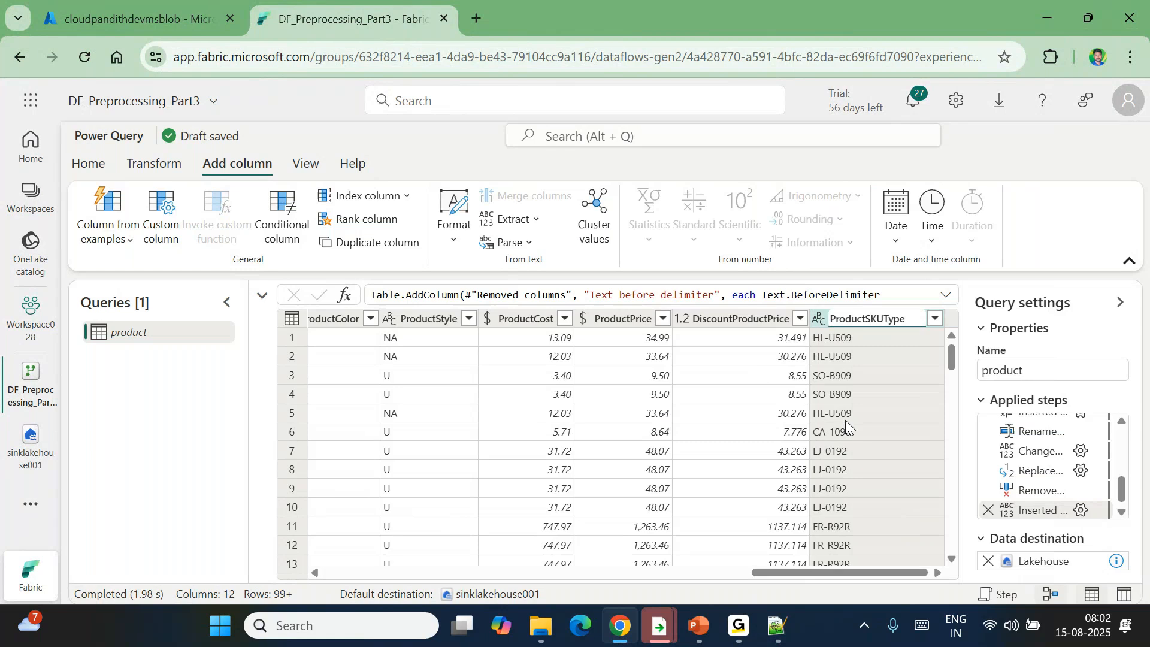
left_click(828, 393)
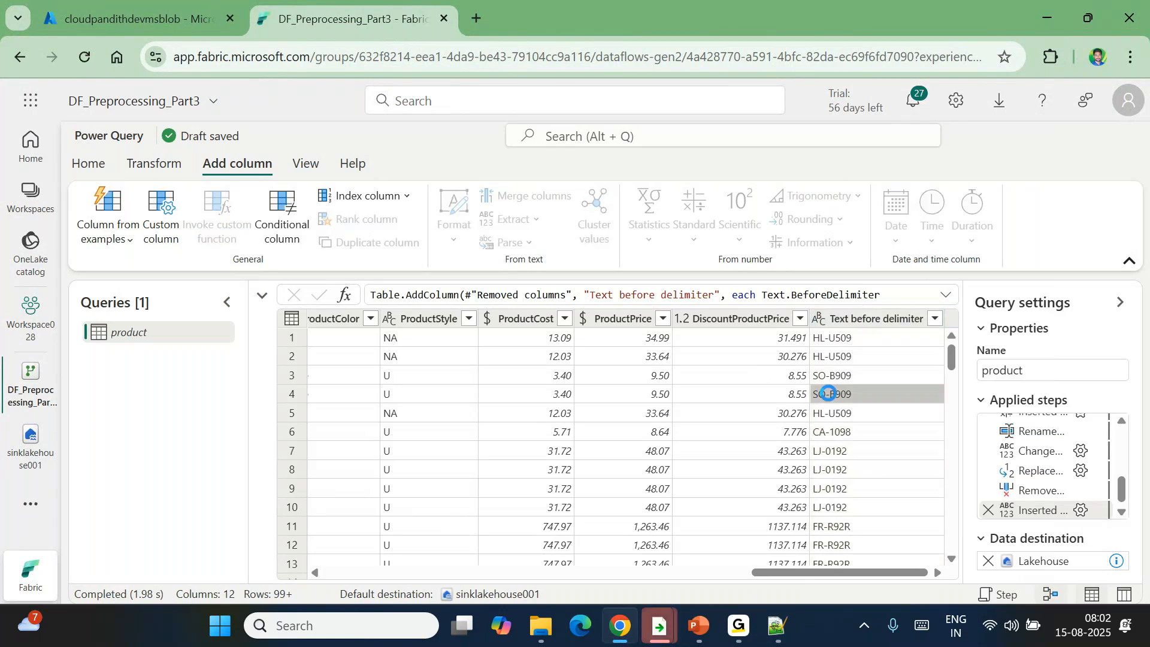
Step: Check the ProductSKUType values against the original ProductSKU codes across the product table
scroll(622, 448, "left", 10)
scroll(622, 455, "left", 5)
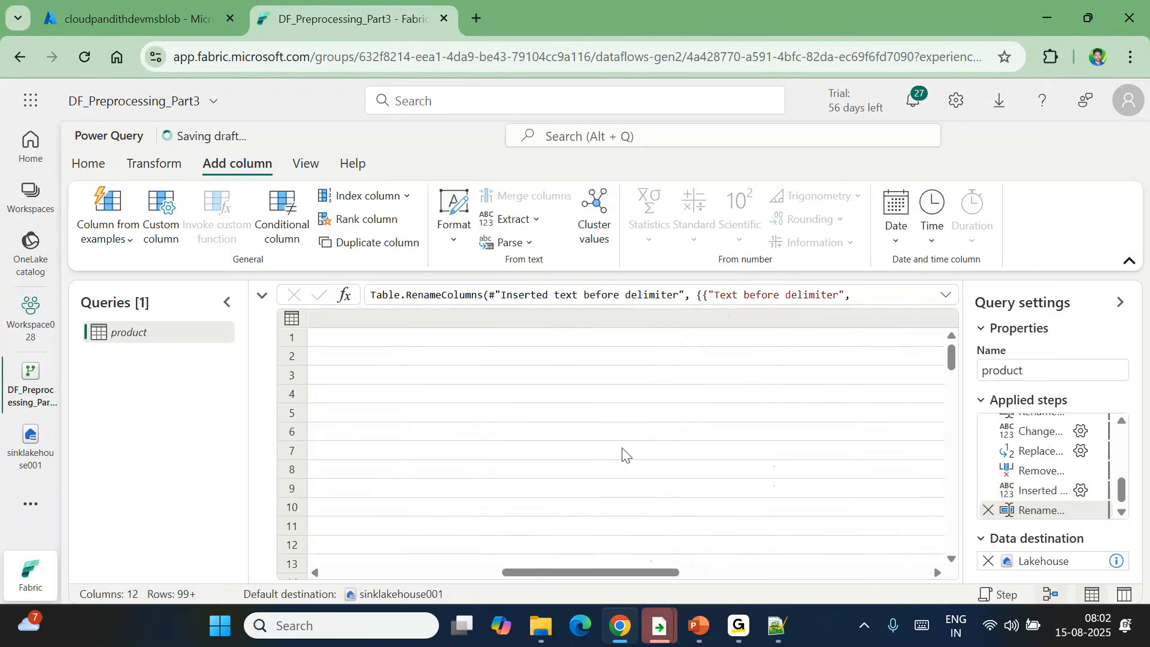
scroll(622, 455, "left", 4)
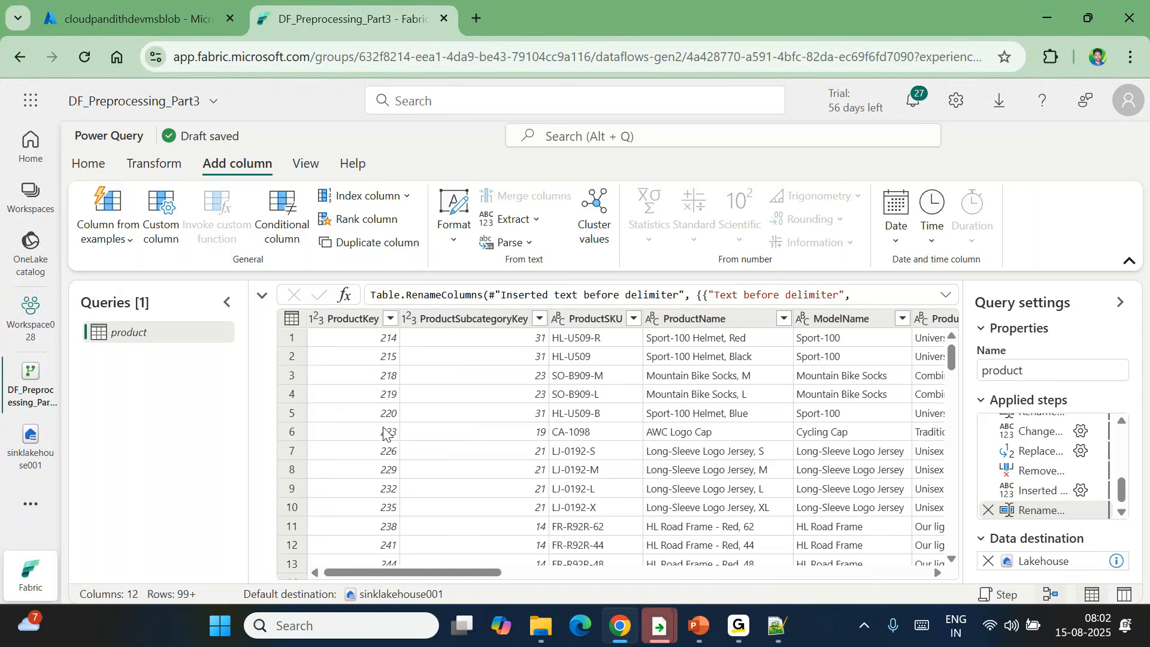
left_click_drag(457, 572, 877, 583)
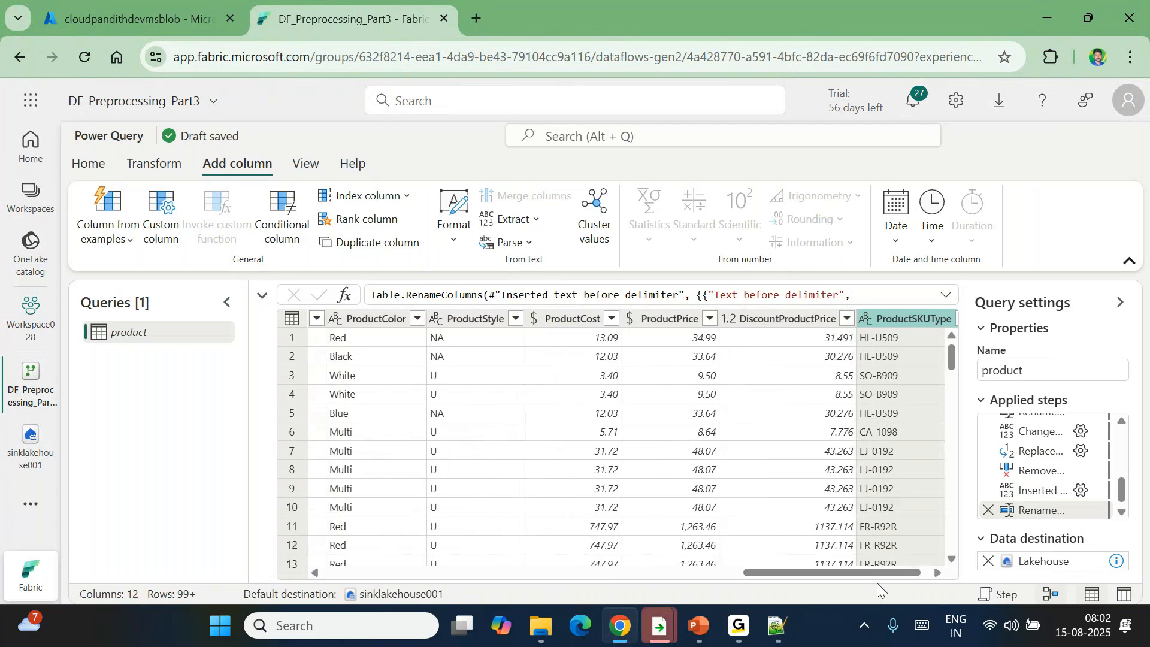
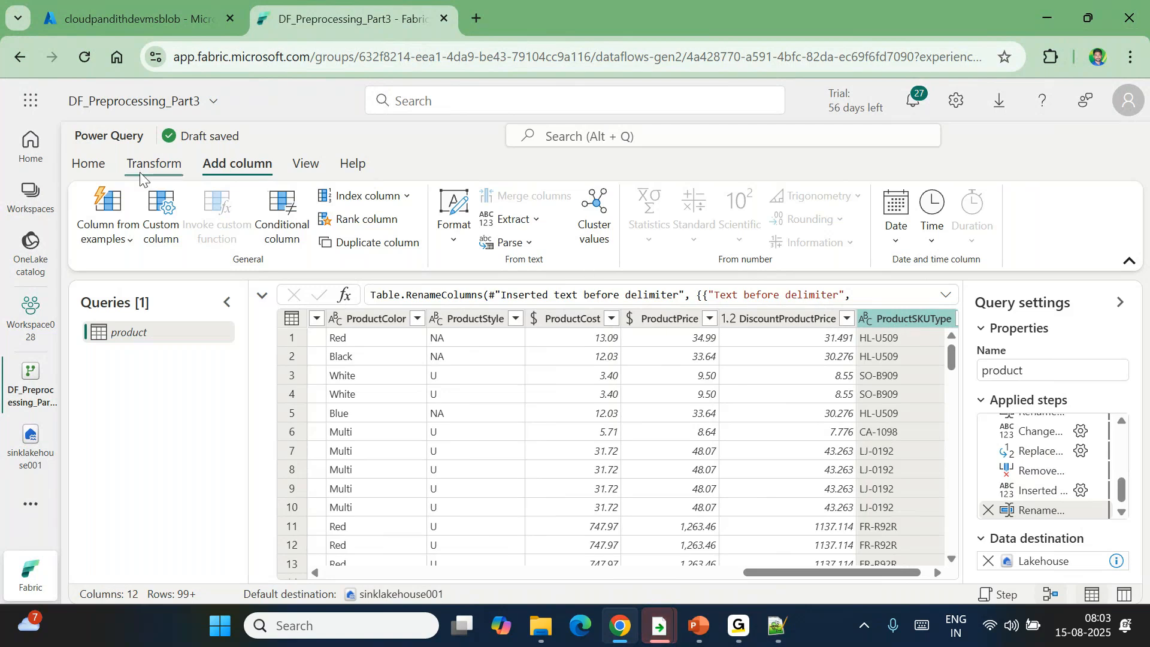
Step: Start grouping the product table by ProductSKUType and check the aggregation operations on offer, leaving Count rows selected
left_click(95, 166)
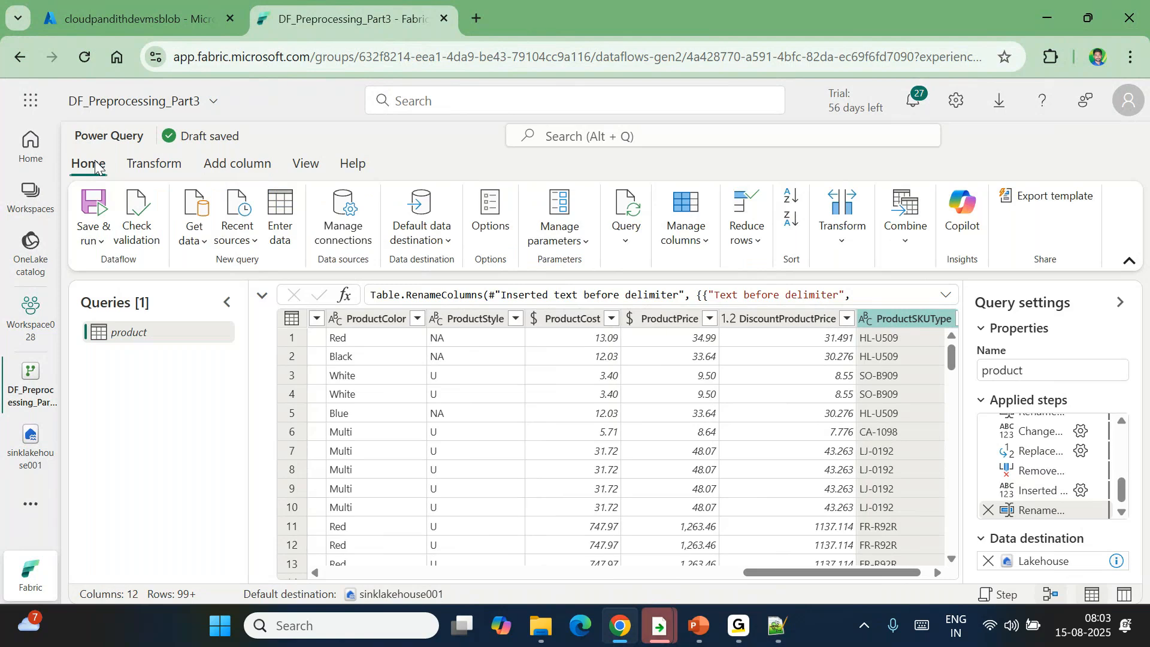
left_click(145, 174)
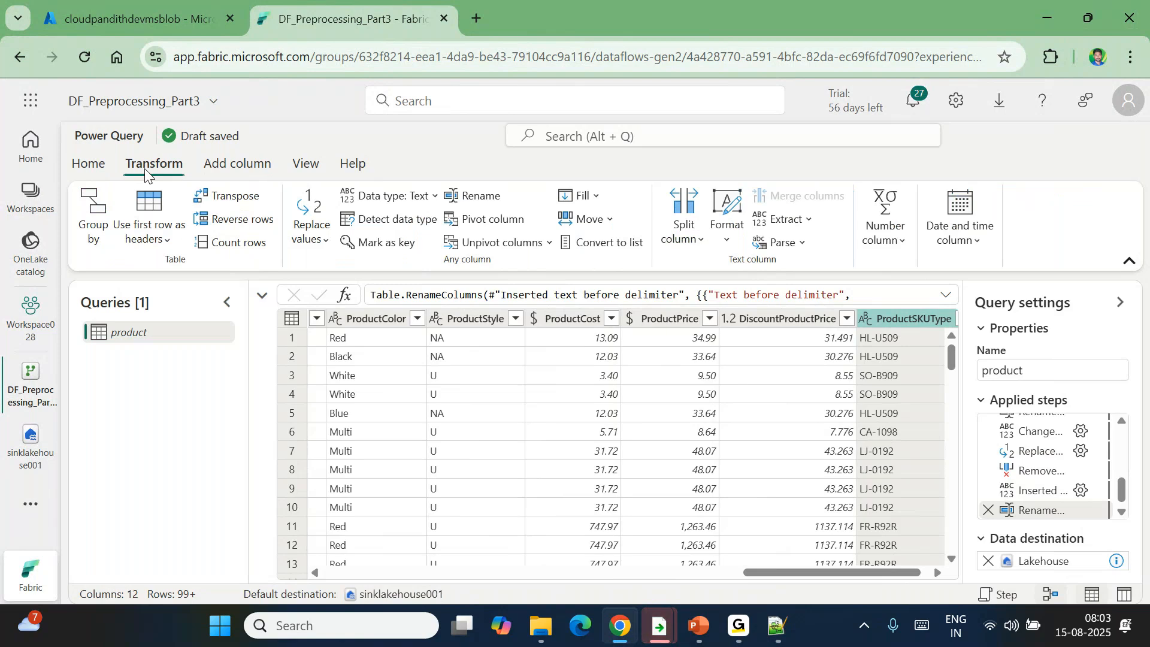
left_click(94, 225)
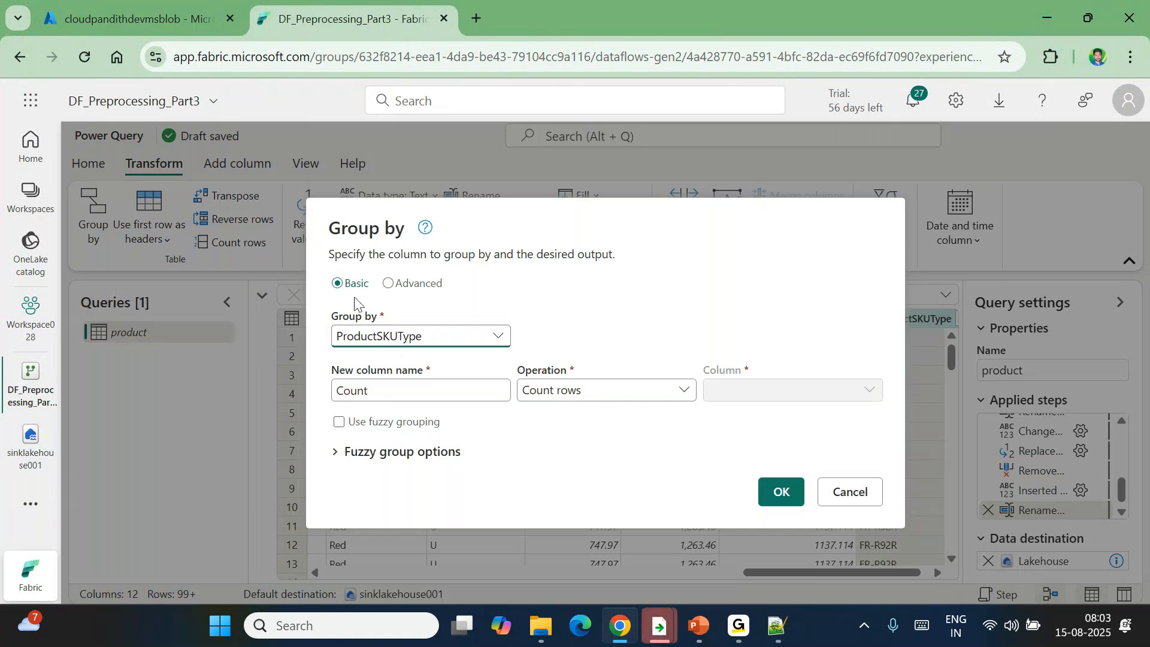
left_click(605, 399)
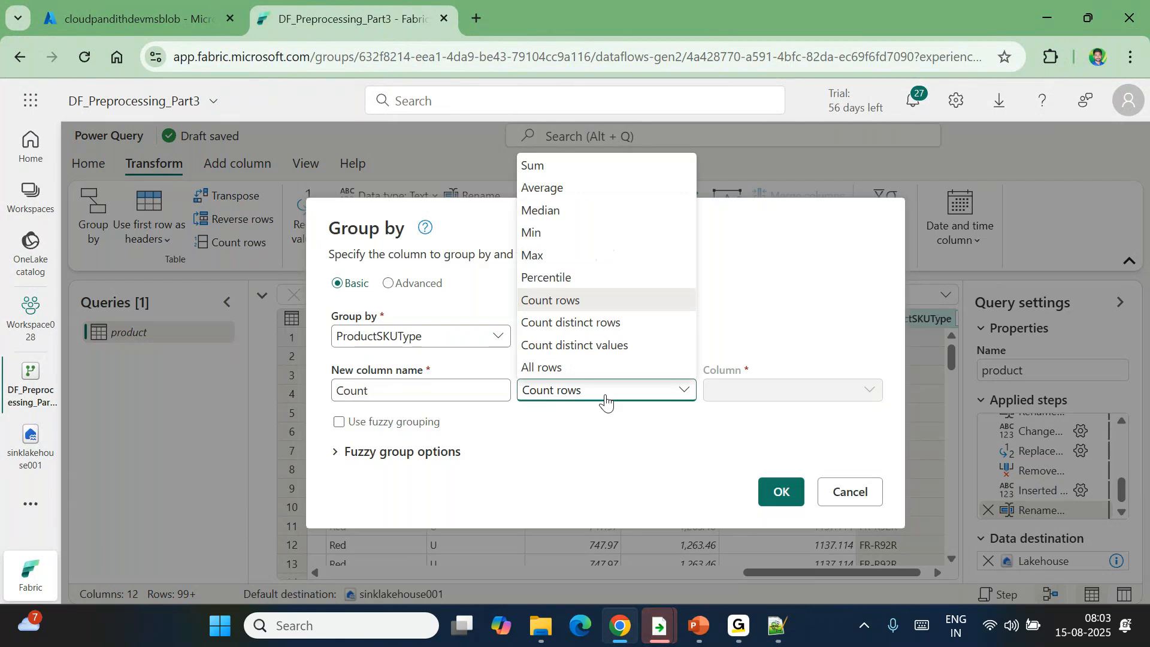
left_click(608, 400)
Step: Name the grouping's new column TotalProducts and apply it with the Count rows operation
left_click_drag(413, 390, 314, 396)
key("BackSpace")
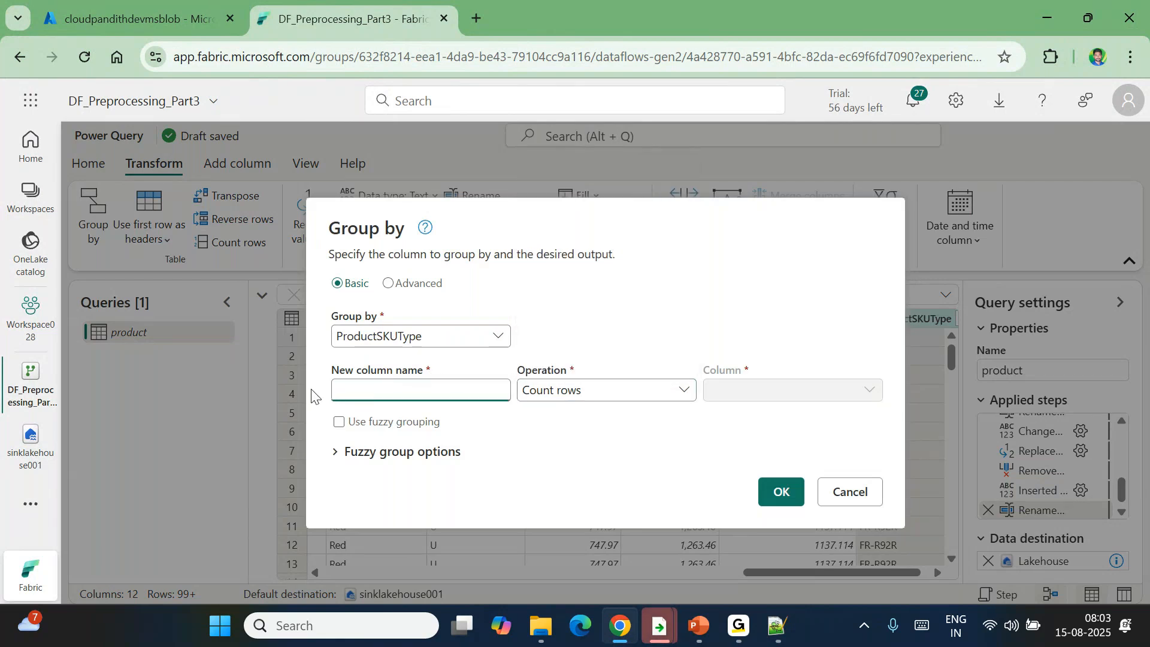
type("Product")
key("Home")
type("Total")
key("End")
type("s")
left_click(752, 386)
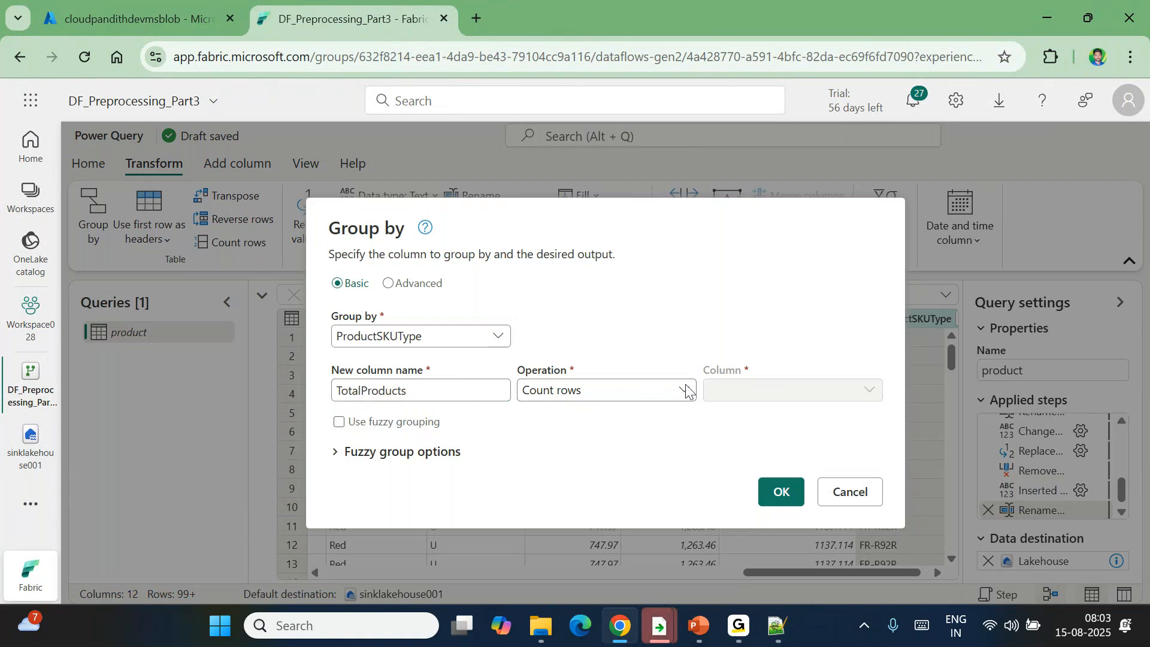
left_click(631, 388)
left_click(632, 385)
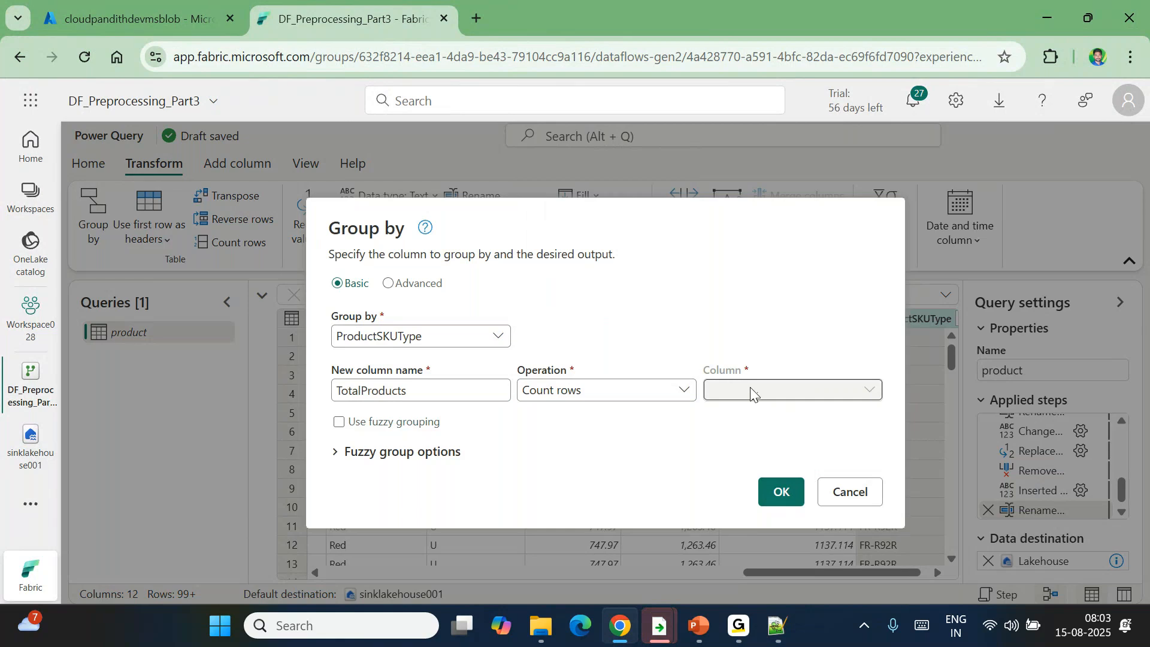
left_click(781, 496)
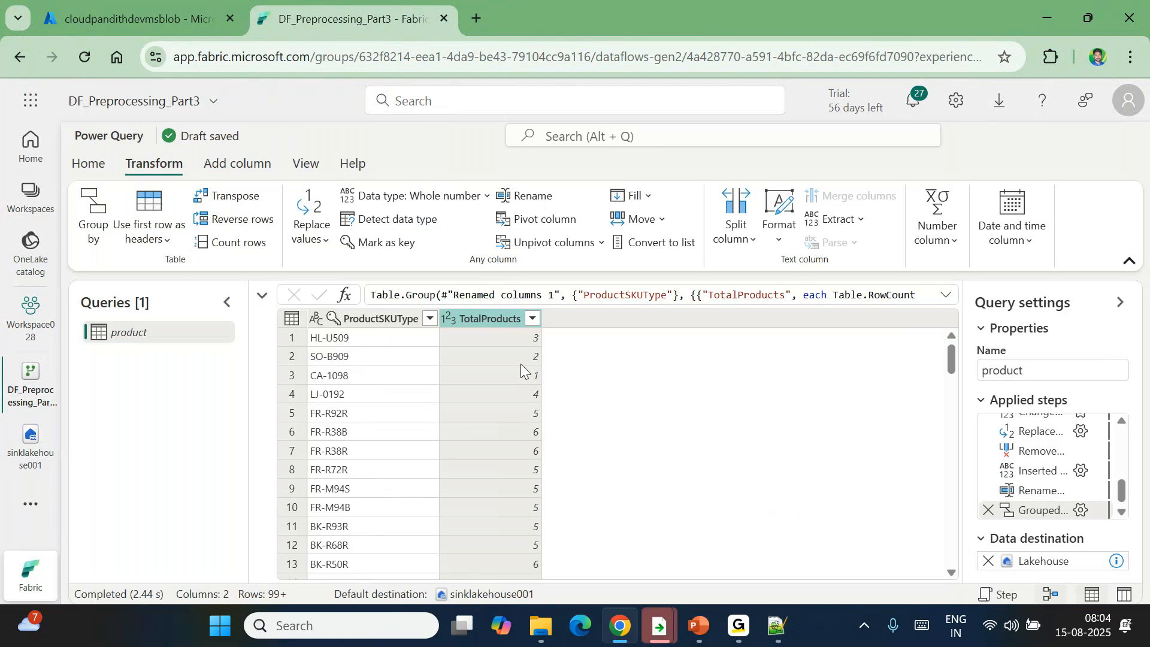
Step: Look through the grouped TotalProducts values and delete the Grouped rows step from the applied steps
scroll(513, 494, "down", 2)
scroll(513, 494, "up", 2)
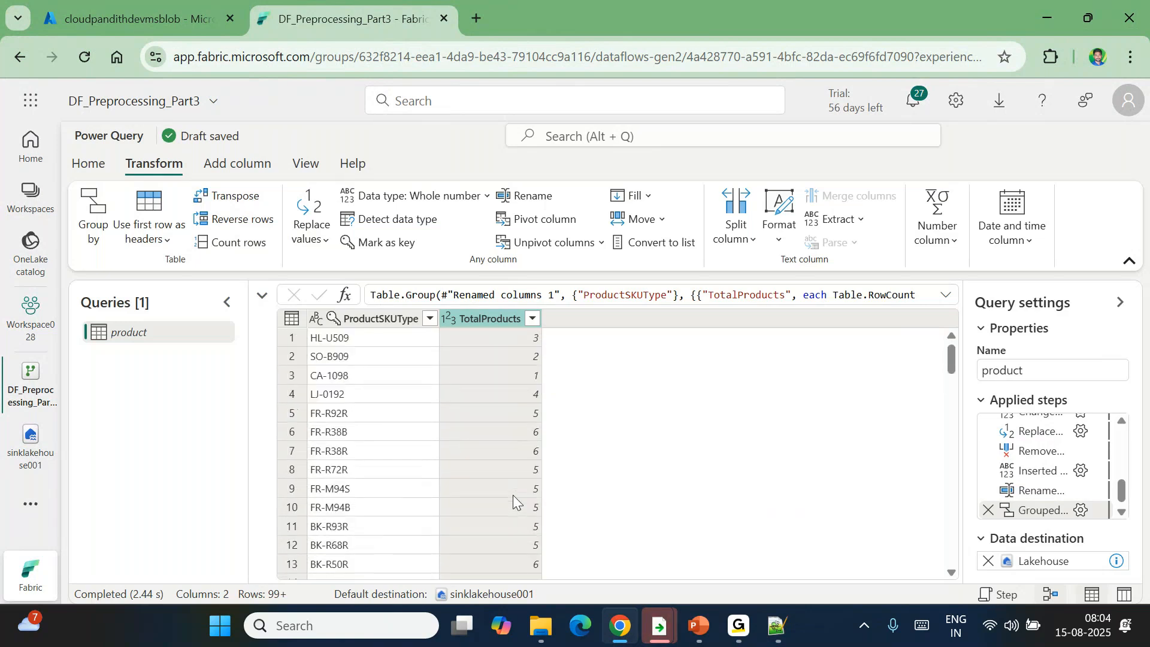
left_click(989, 508)
left_click(989, 510)
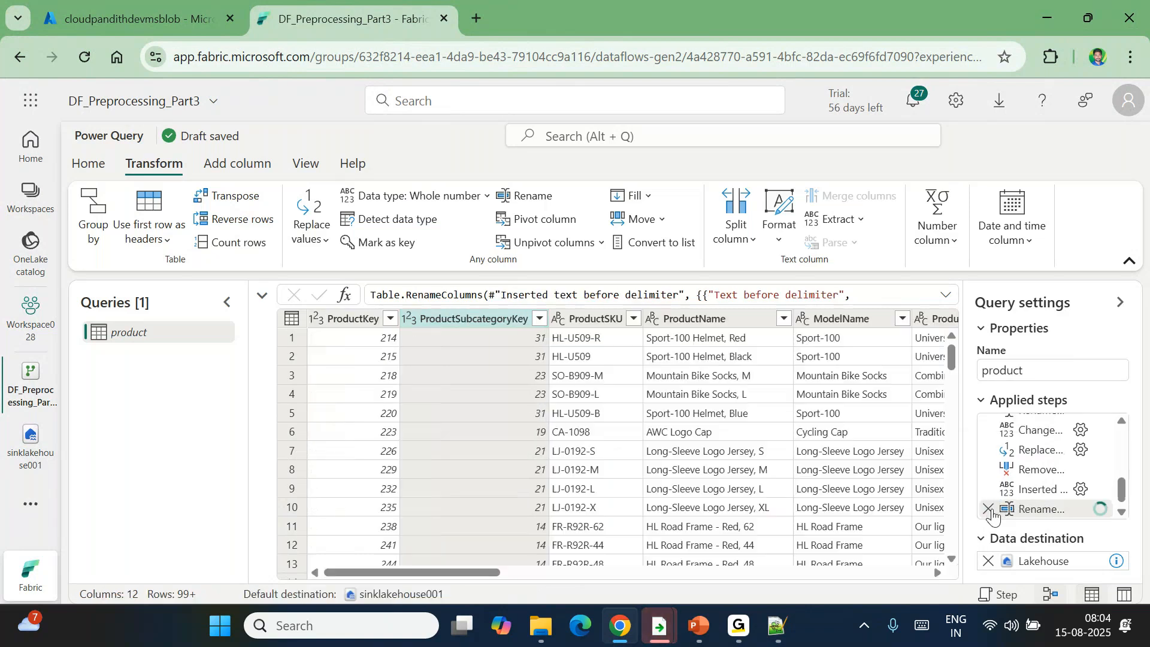
Step: Calculate the Count values statistic for the ProductSubcategoryKey column and delete the resulting calculation step
left_click(682, 573)
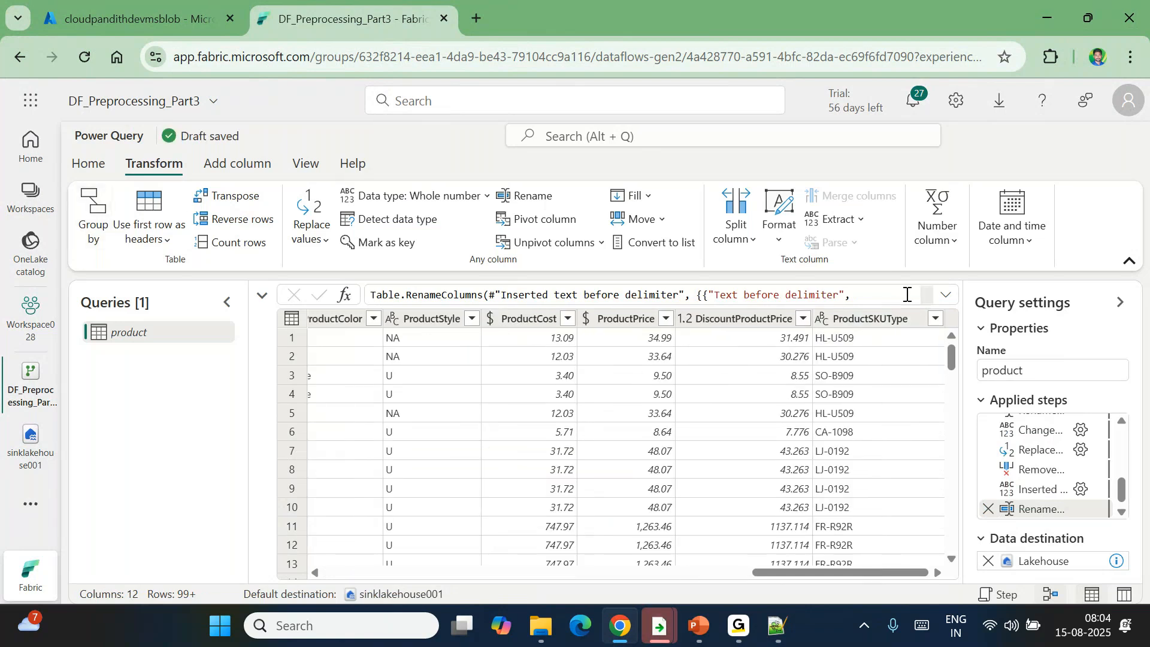
left_click(952, 240)
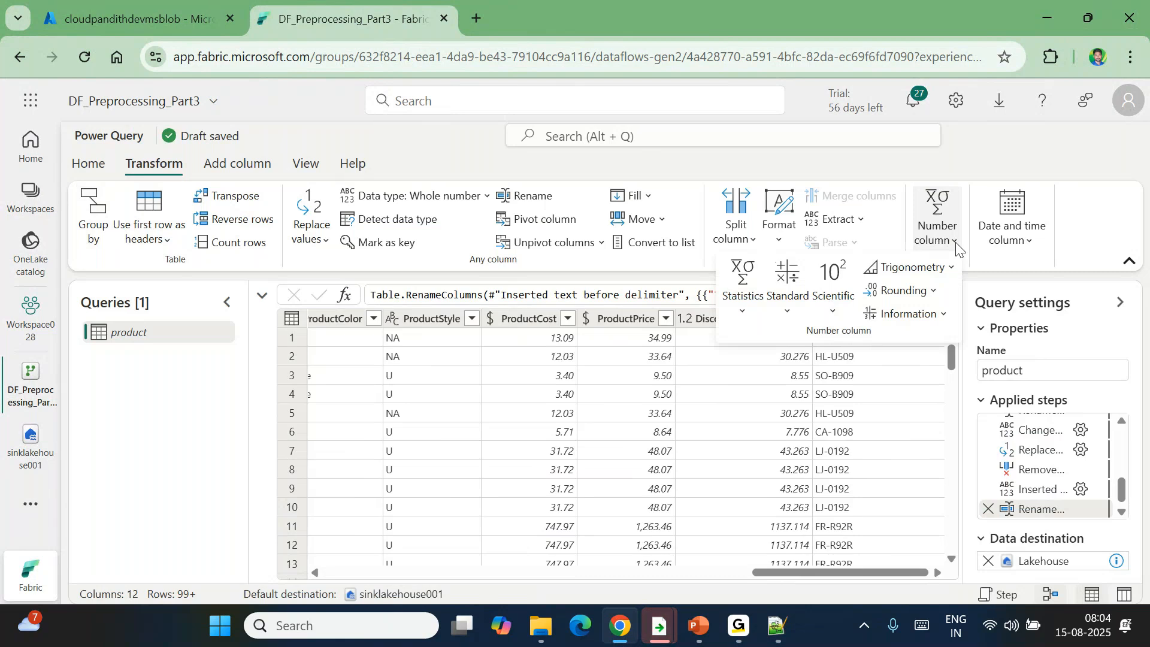
left_click(742, 310)
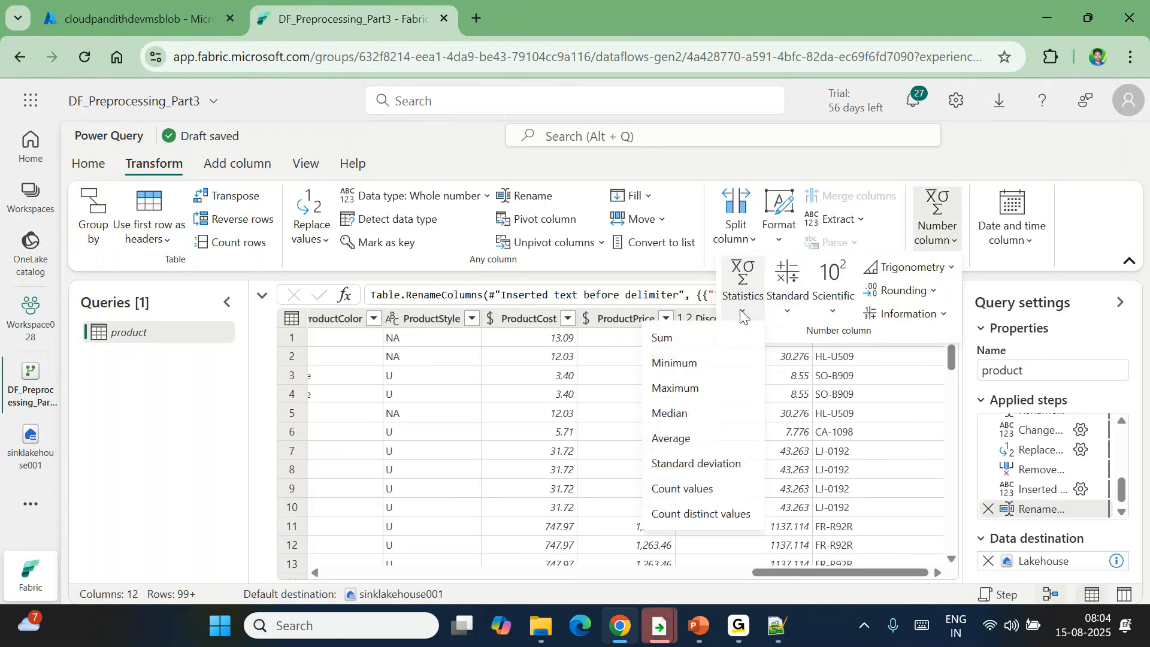
left_click(683, 489)
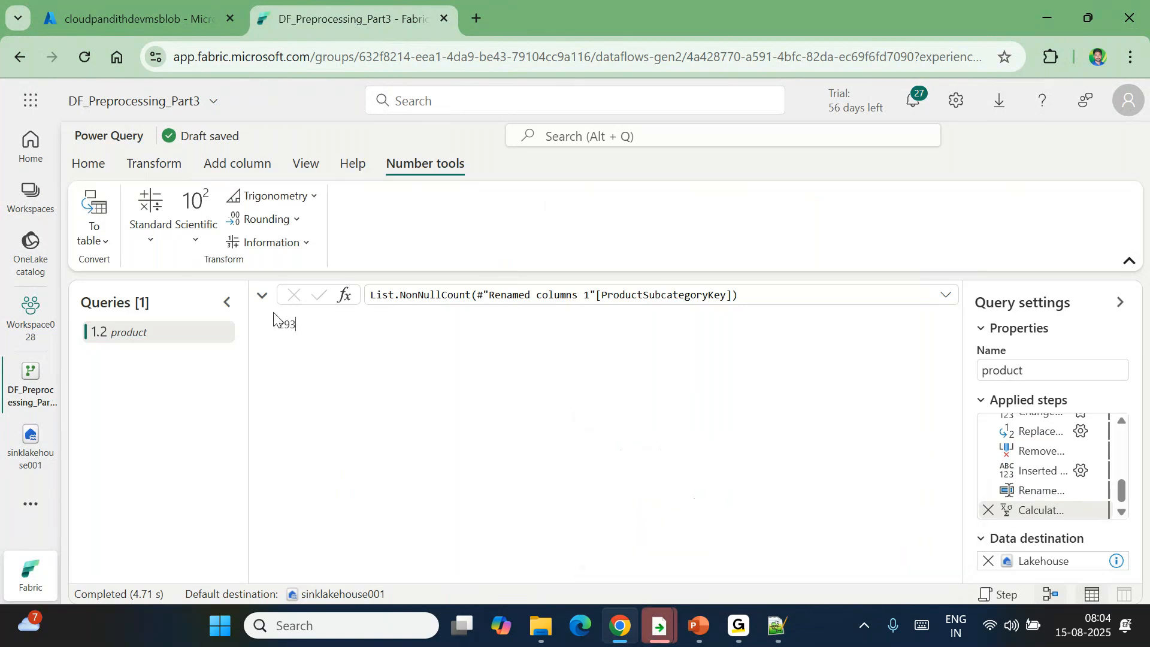
left_click(988, 511)
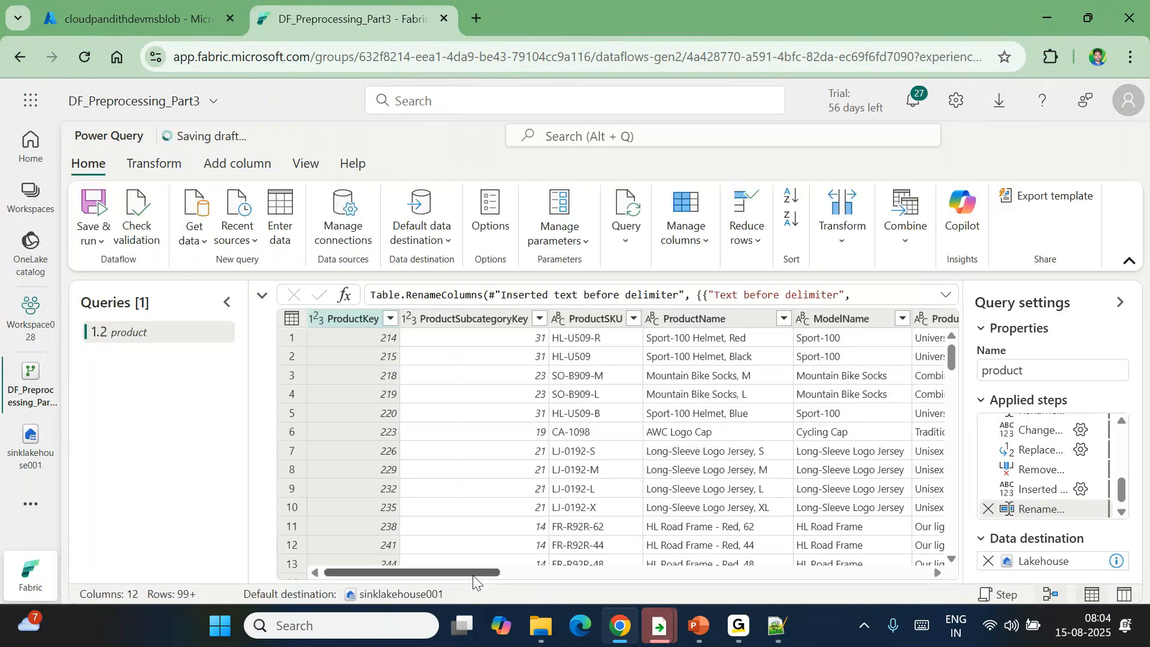
Step: Calculate the Count distinct values statistic for the ProductSKUType column and delete the resulting calculation step
left_click_drag(462, 569, 920, 585)
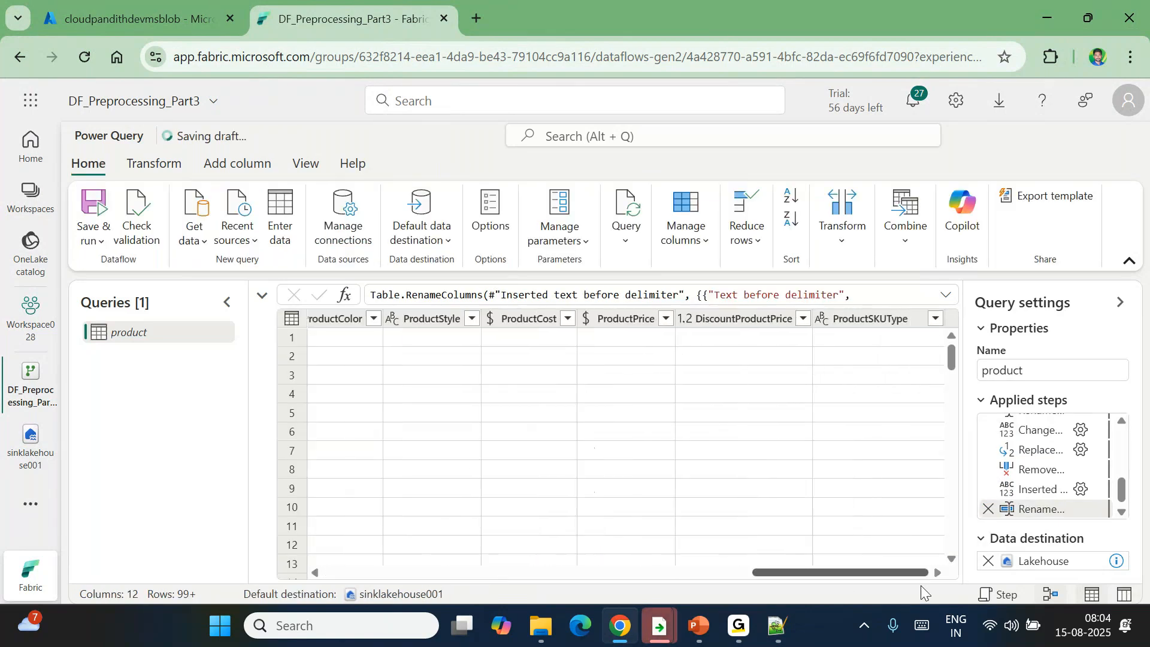
left_click(850, 314)
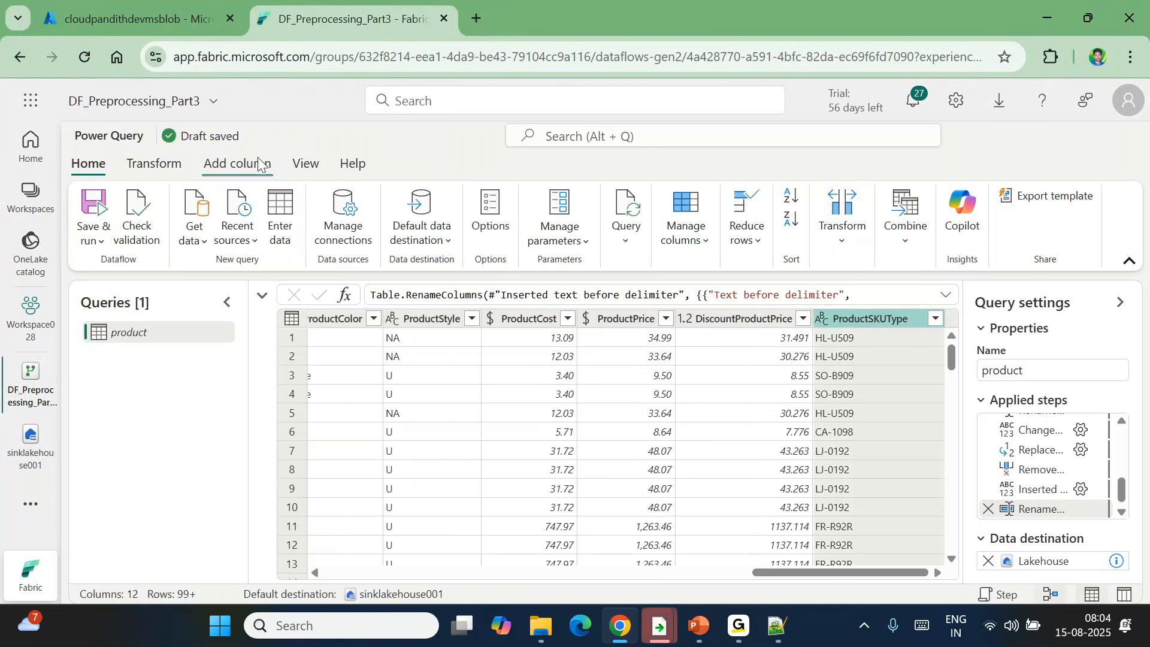
left_click(153, 166)
left_click(885, 222)
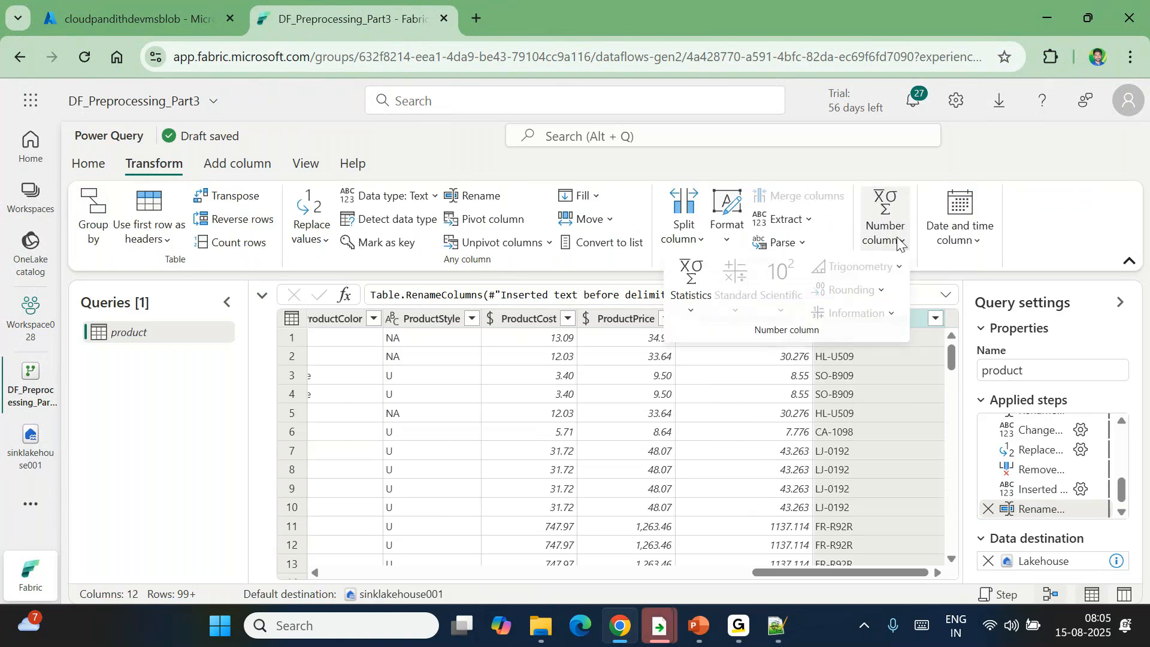
left_click(691, 309)
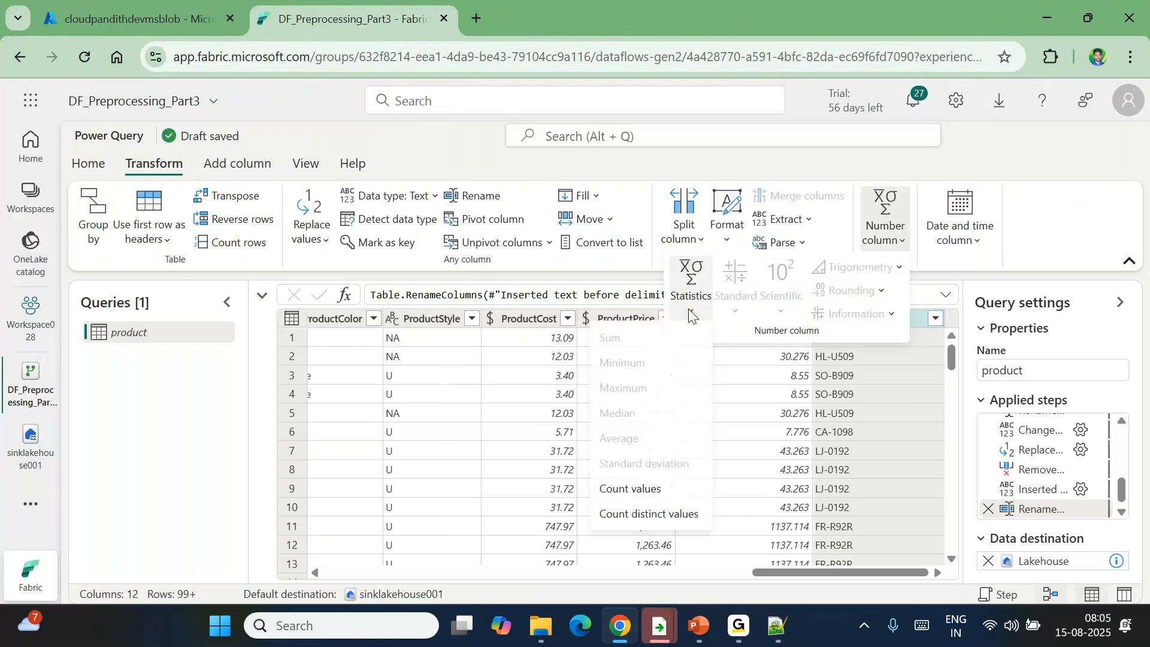
left_click(650, 514)
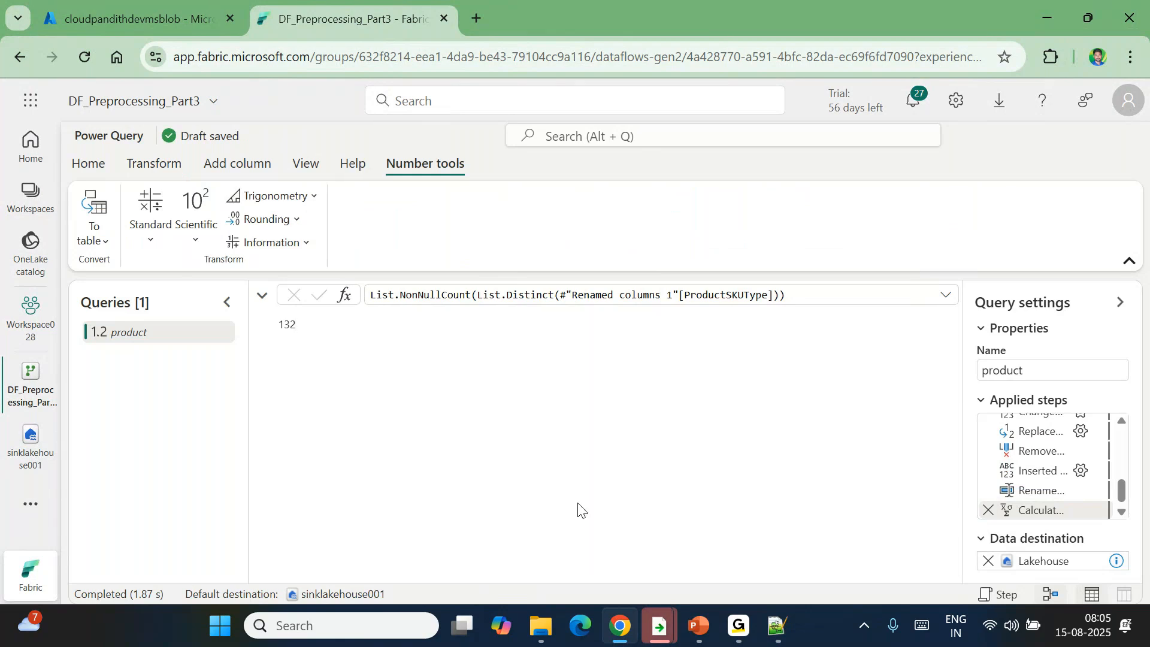
left_click(833, 46)
left_click(989, 510)
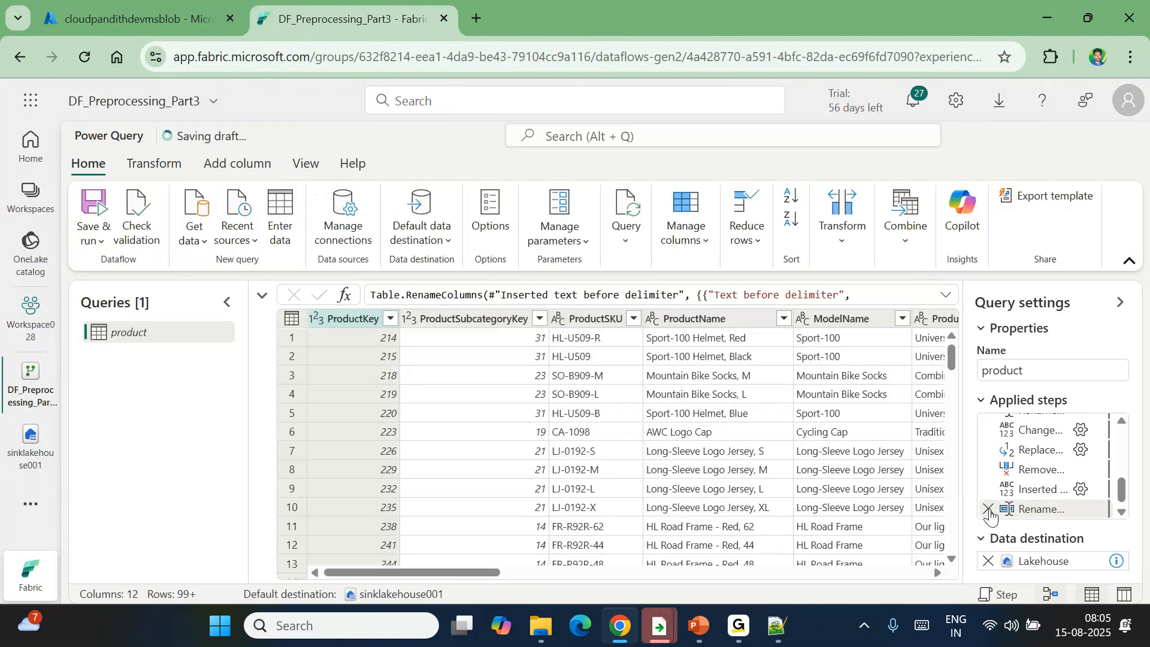
Step: Calculate the Count values statistic for the ProductSKUType column and delete the resulting calculation step
left_click_drag(418, 573, 934, 576)
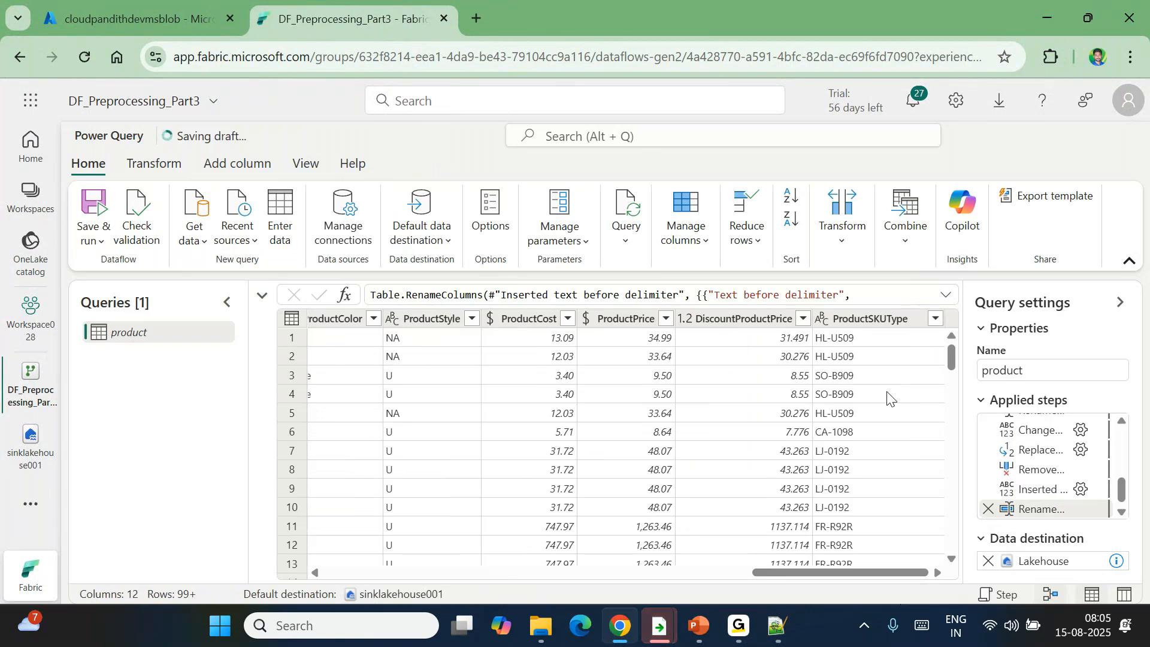
left_click(871, 325)
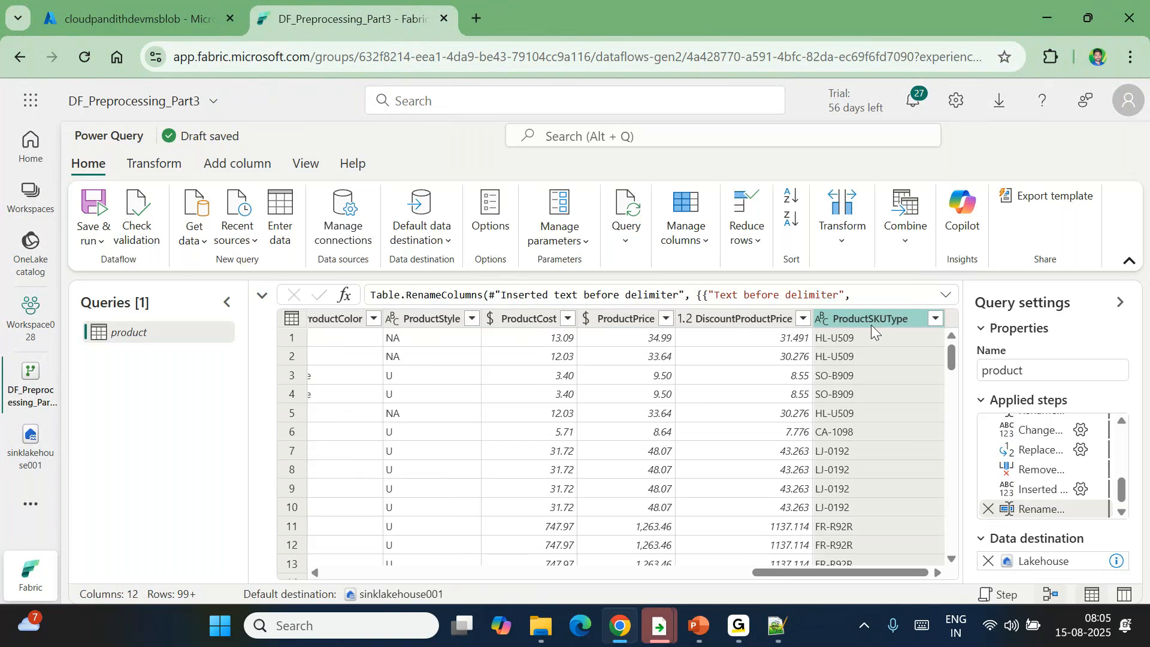
left_click(179, 163)
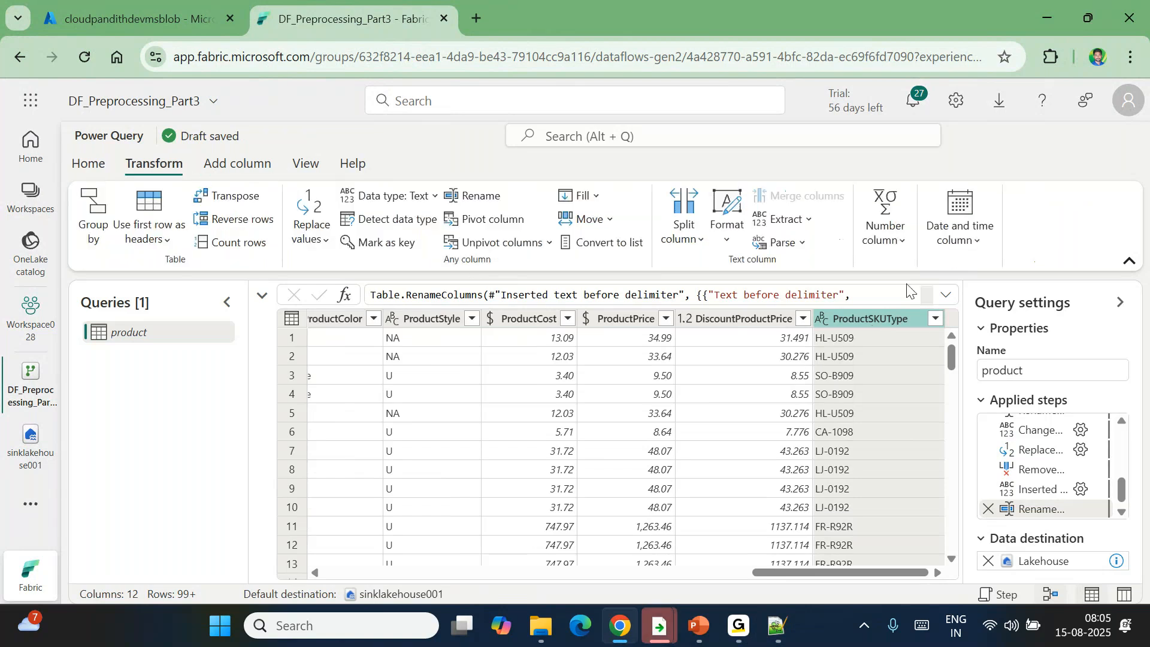
left_click(885, 226)
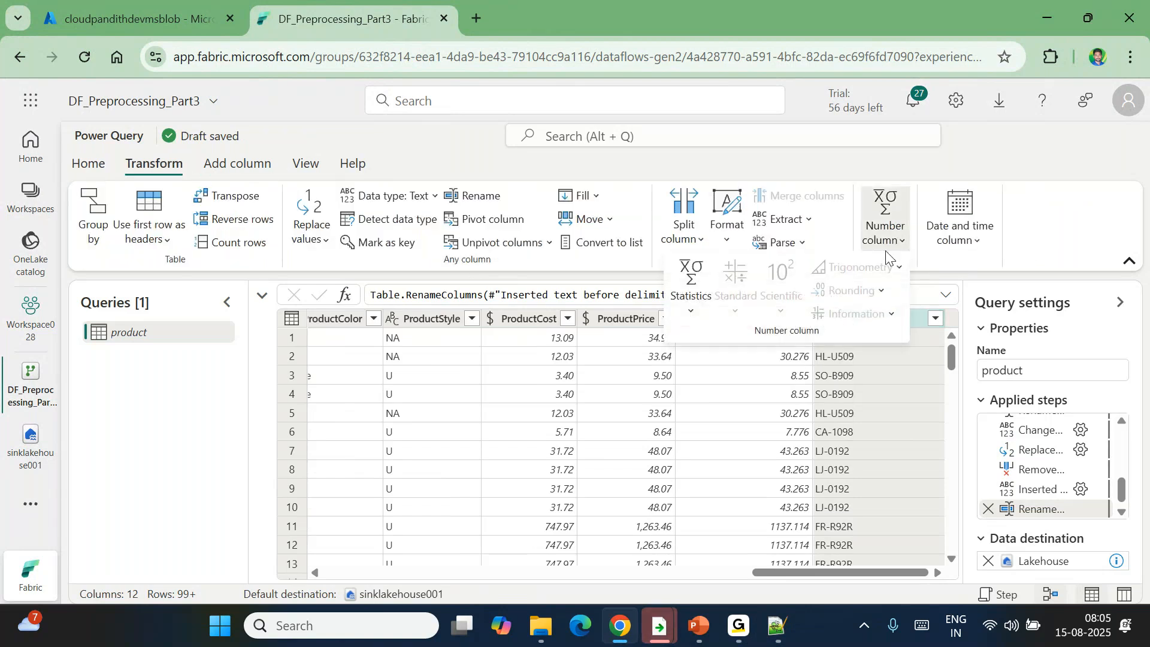
left_click(684, 318)
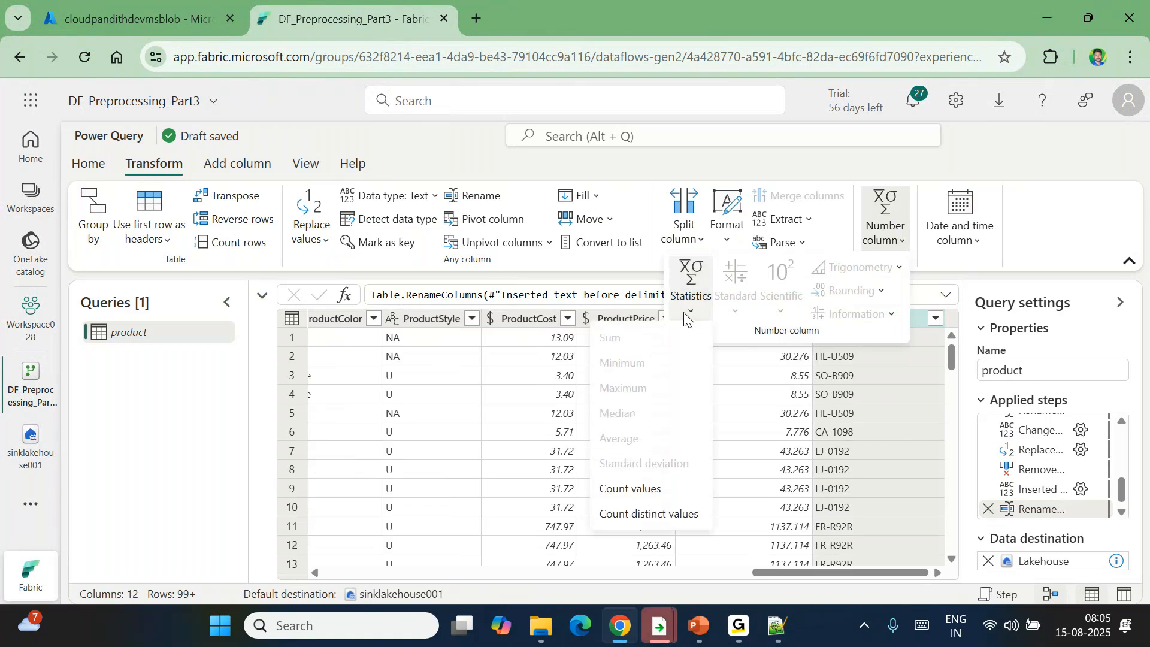
left_click(639, 489)
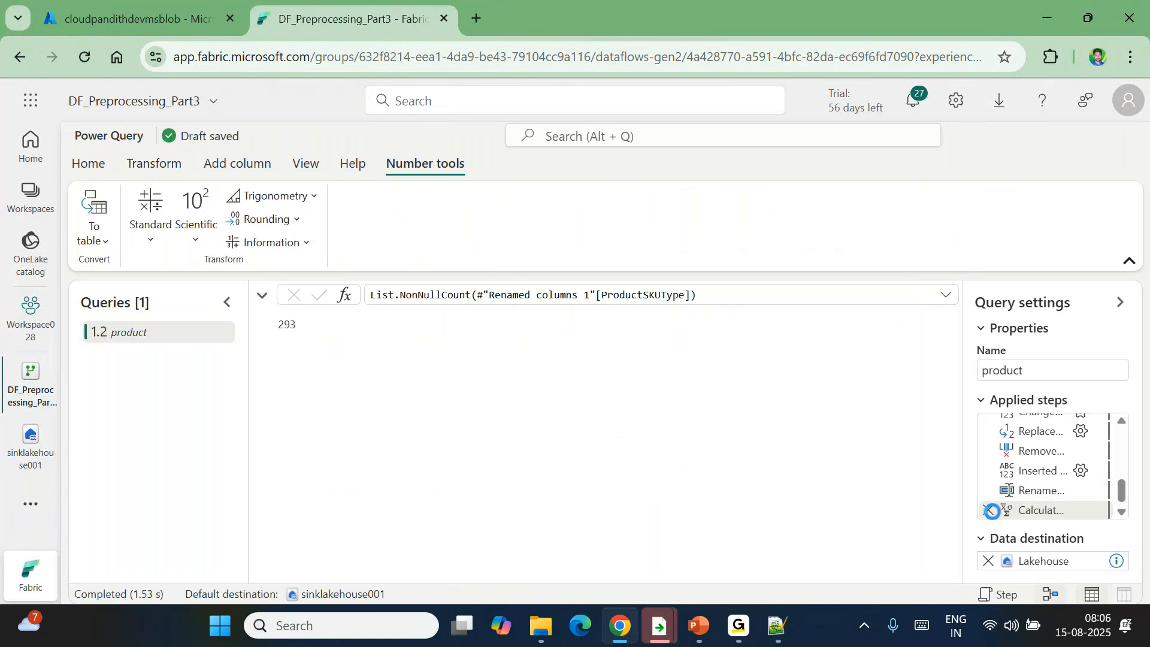
left_click(989, 510)
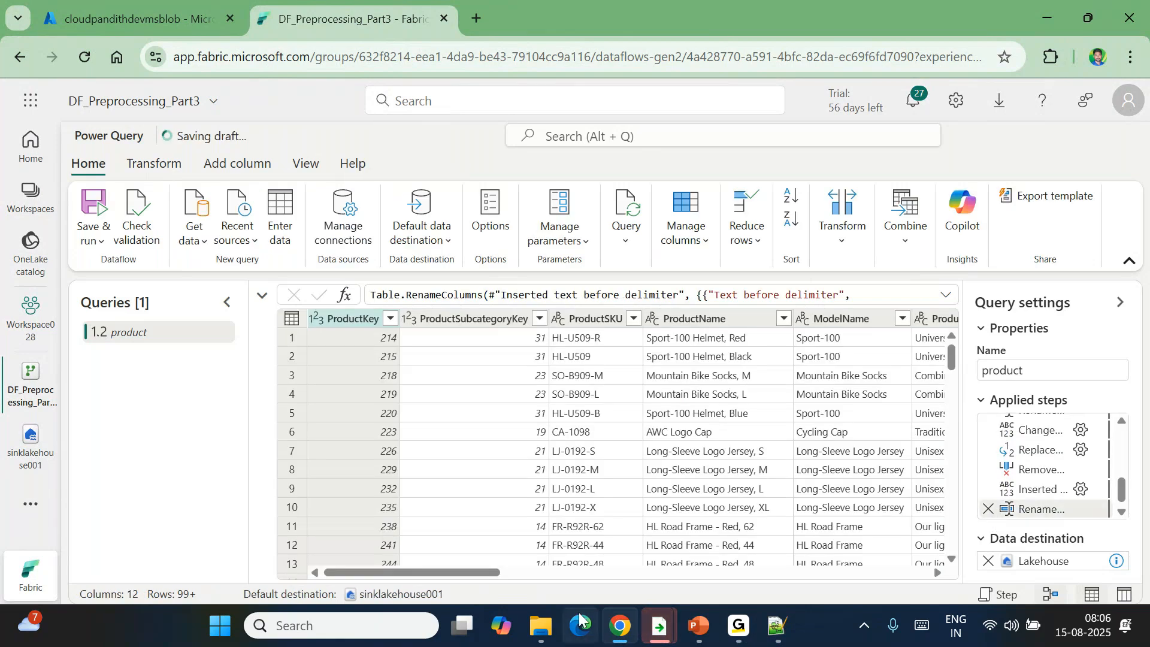
Step: Group the product table by ProductSKUType with a Count column that counts rows, and delete the Grouped rows step
left_click_drag(479, 570, 901, 587)
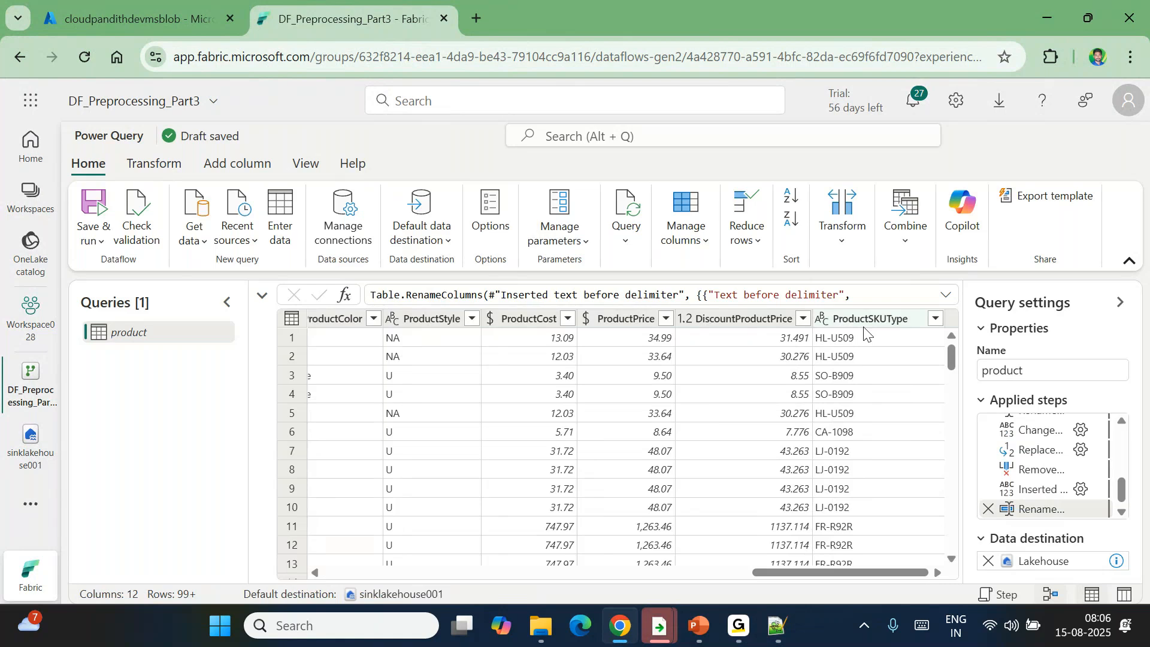
left_click(864, 327)
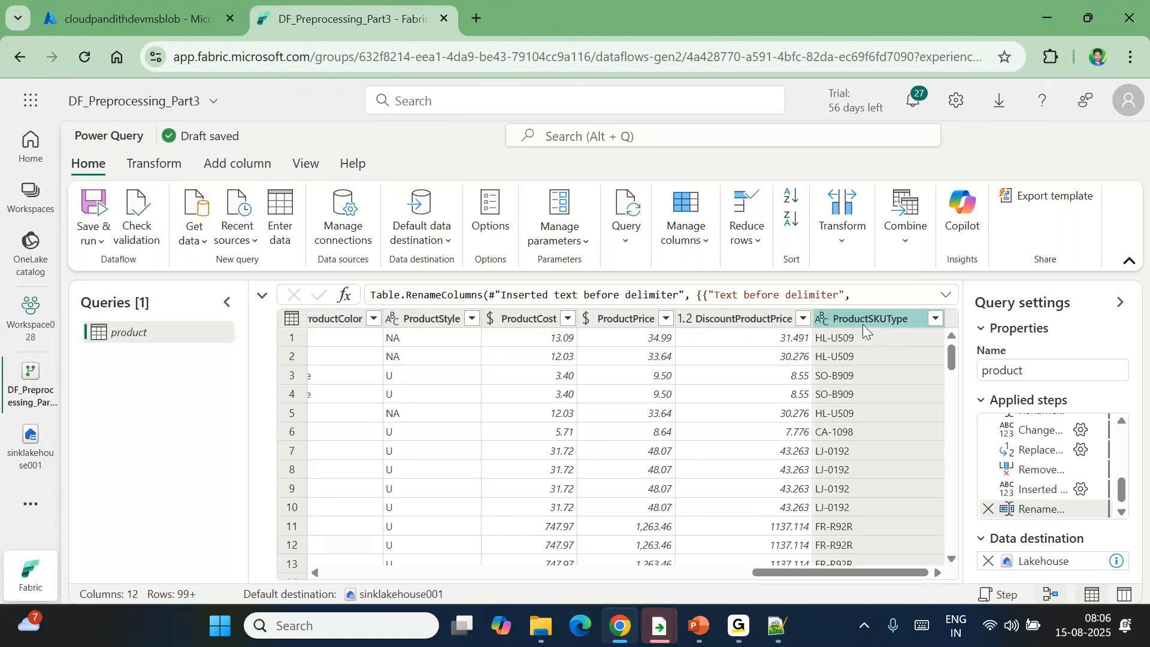
left_click(165, 159)
left_click(90, 226)
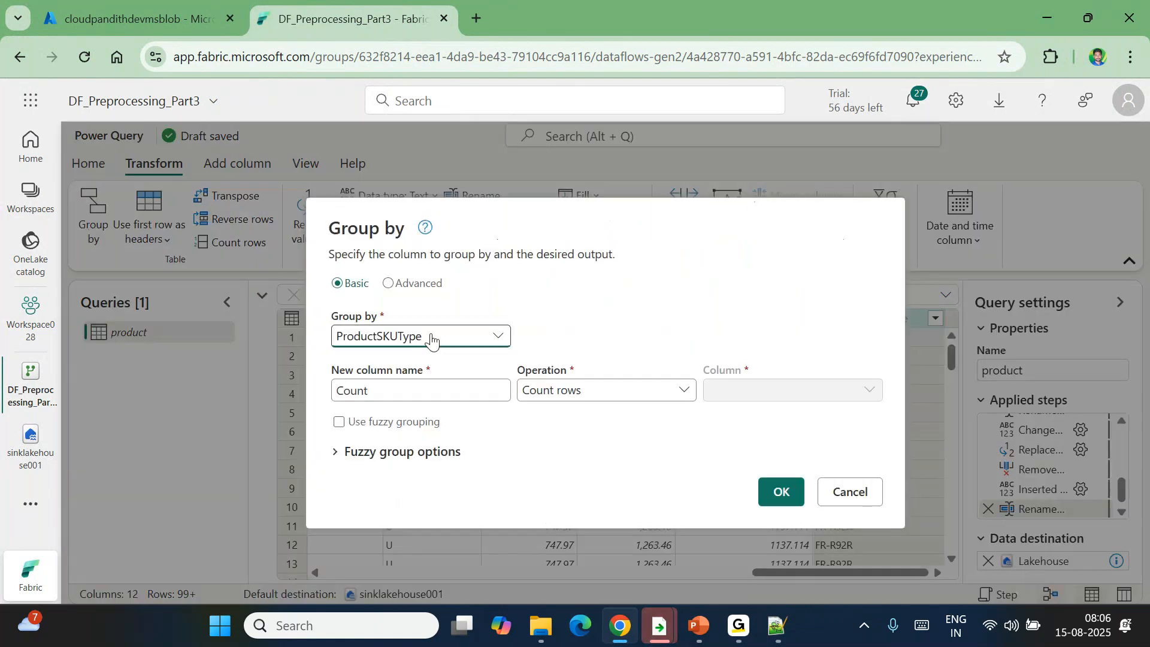
left_click(779, 490)
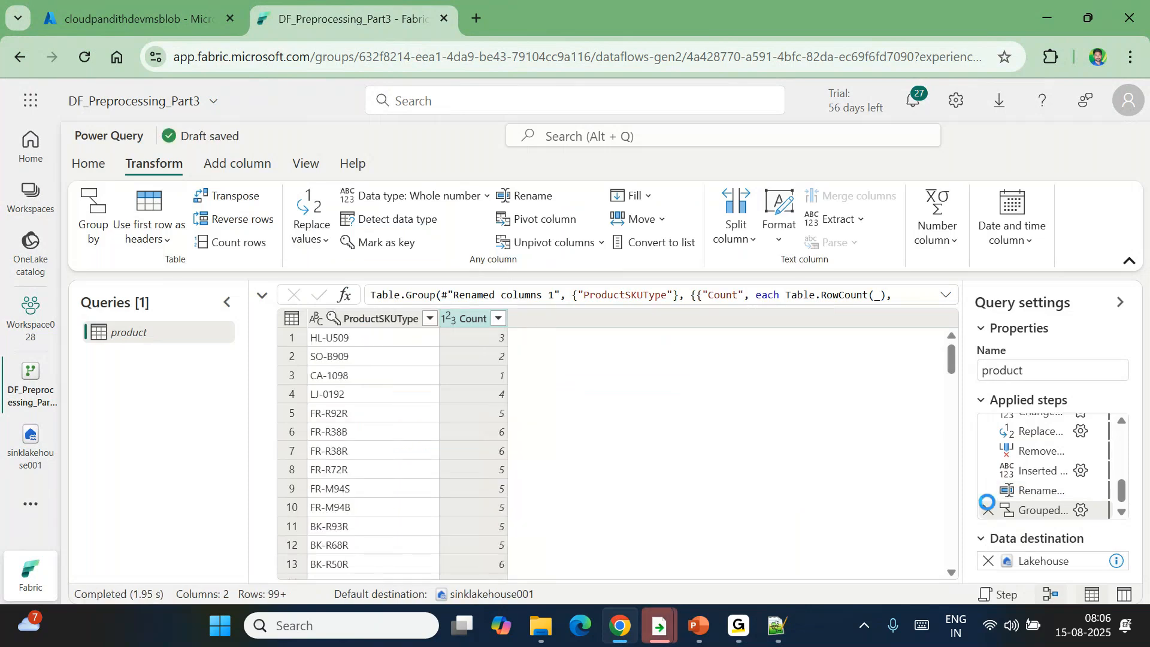
left_click(988, 509)
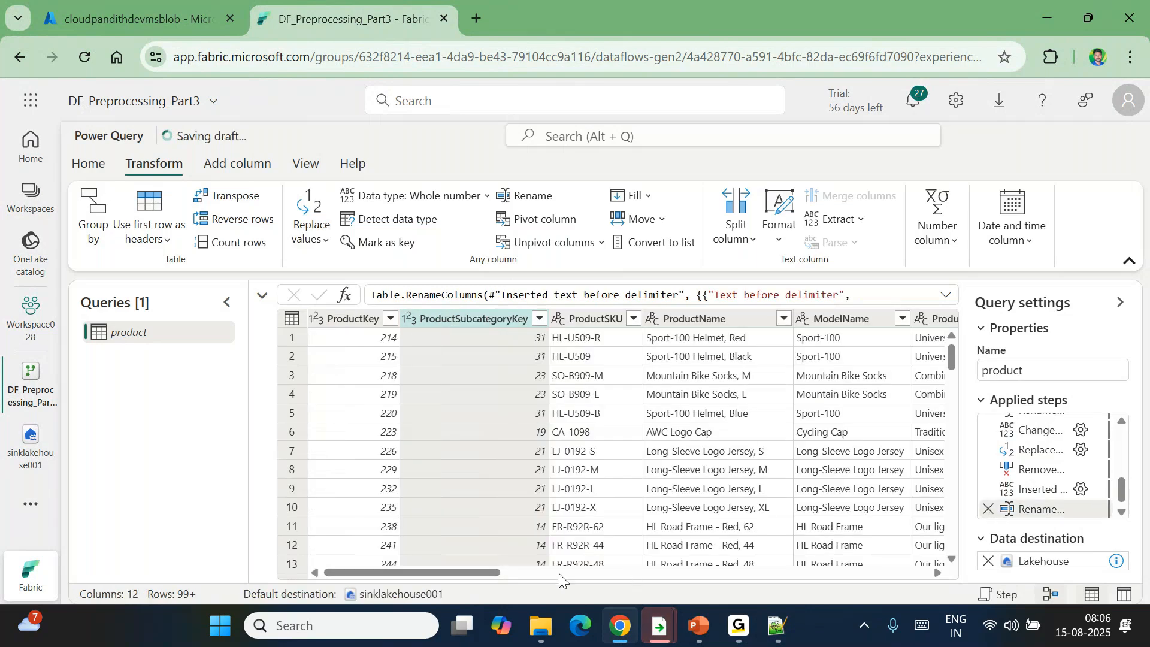
Step: Calculate the Count distinct values statistic for the ProductColor column and delete the resulting calculation step
left_click_drag(475, 572, 833, 576)
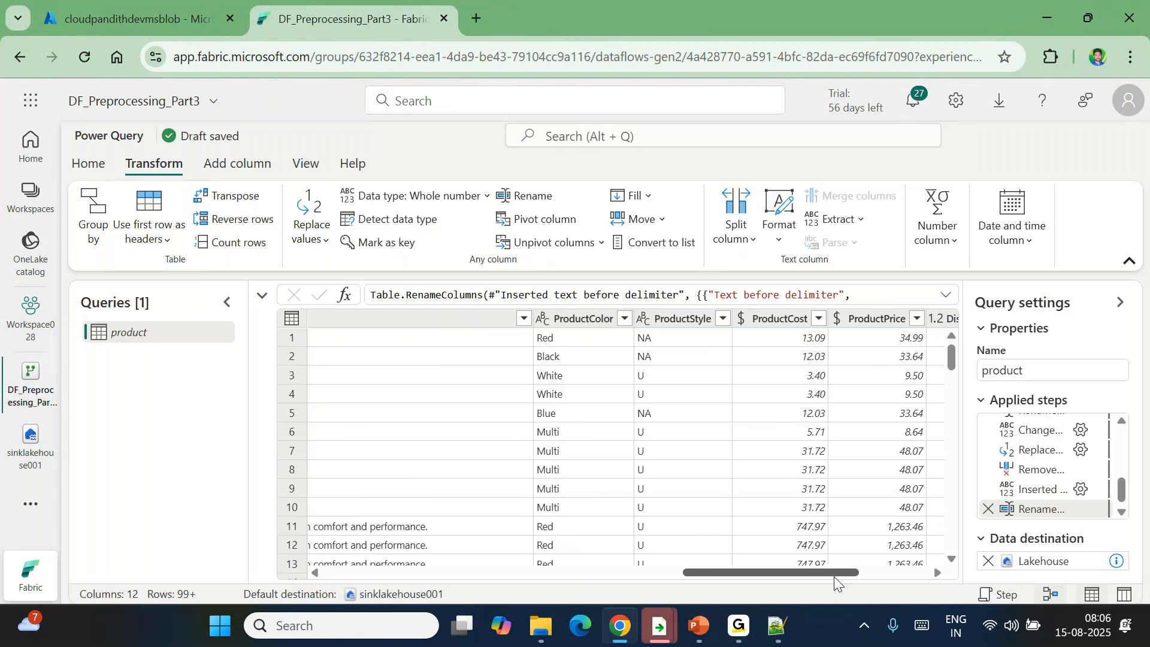
left_click(579, 323)
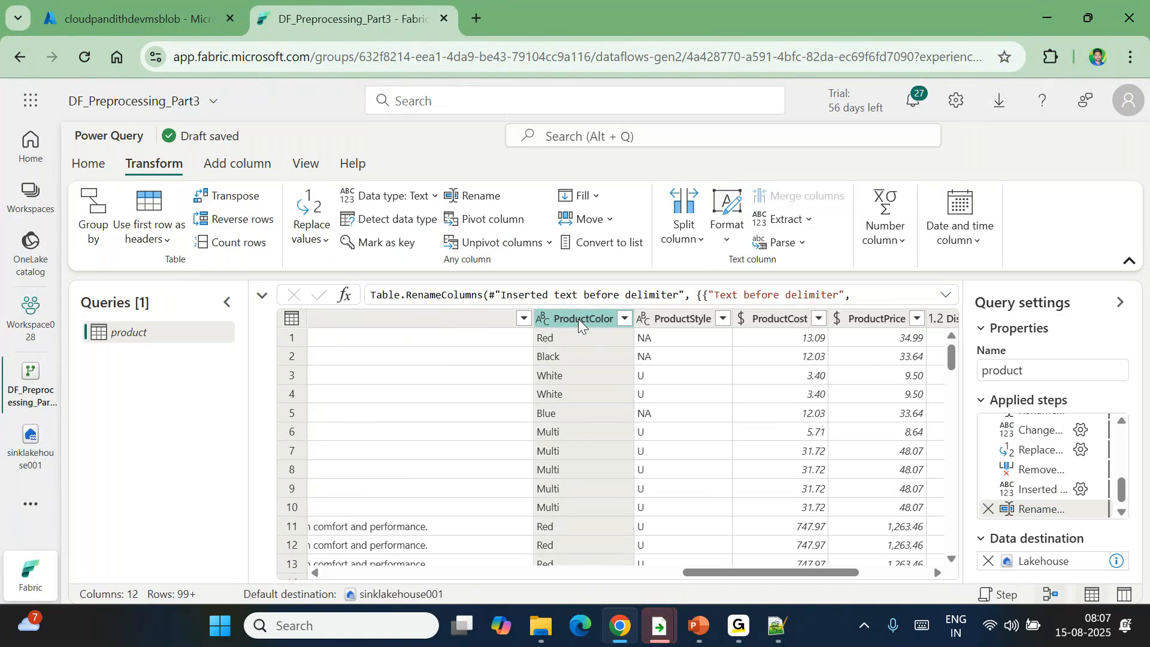
left_click(883, 237)
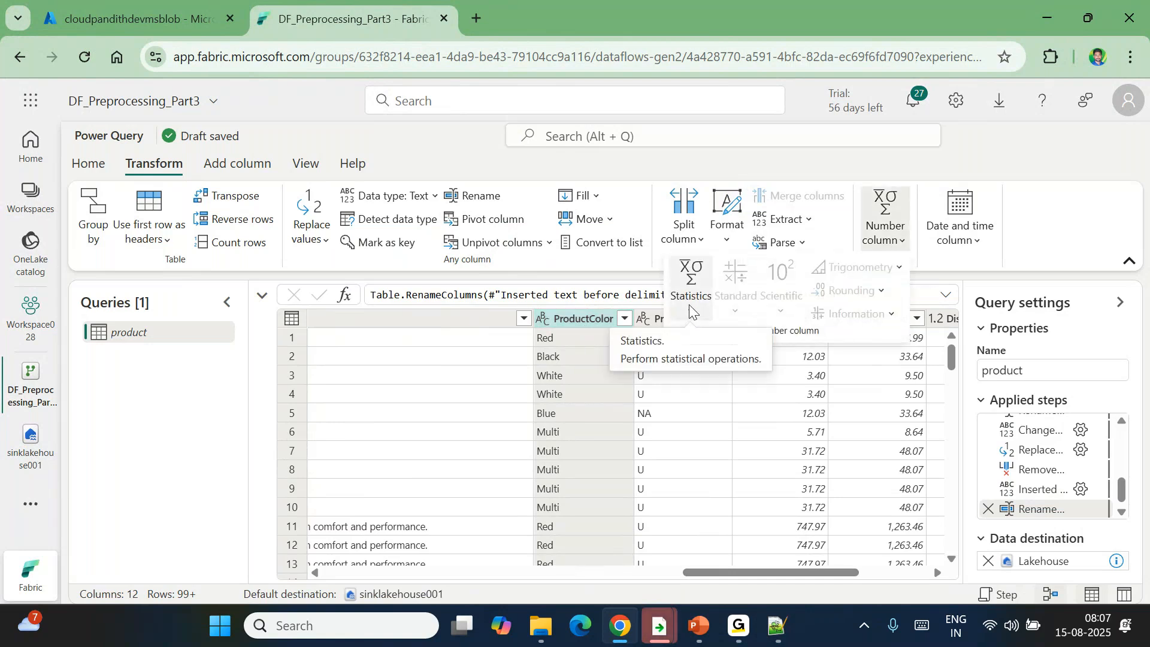
left_click(689, 306)
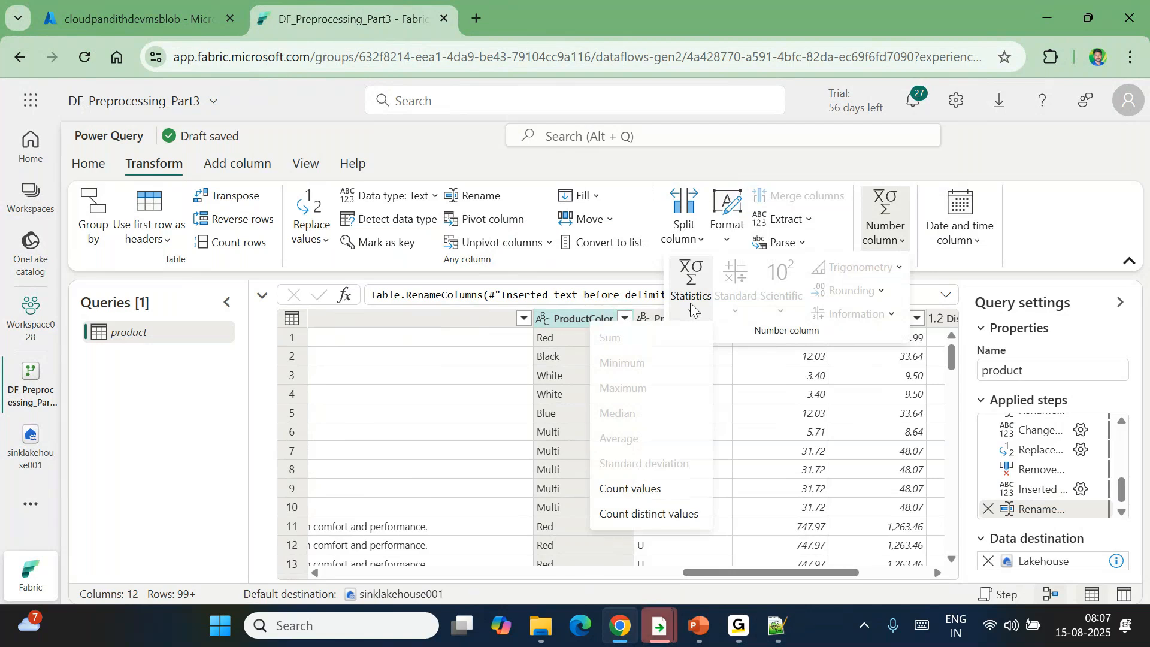
left_click(662, 515)
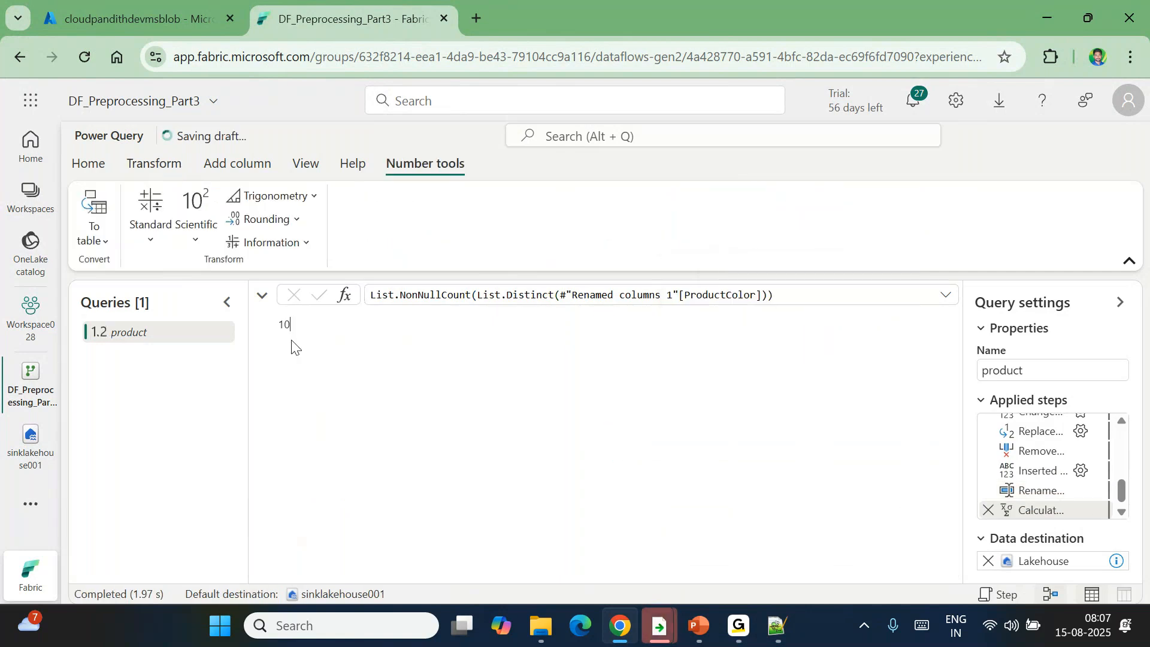
double_click(284, 326)
left_click(987, 508)
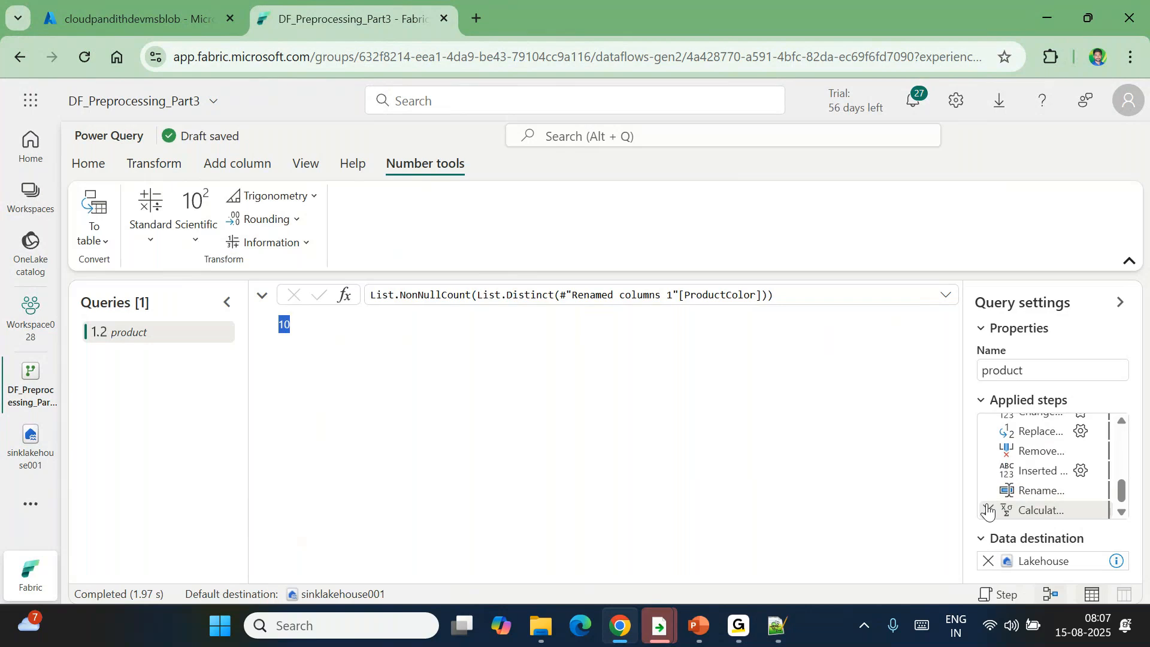
Step: Group the product table by ProductColor with a Count column that counts rows, and delete the Grouped rows step
left_click_drag(494, 569, 457, 562)
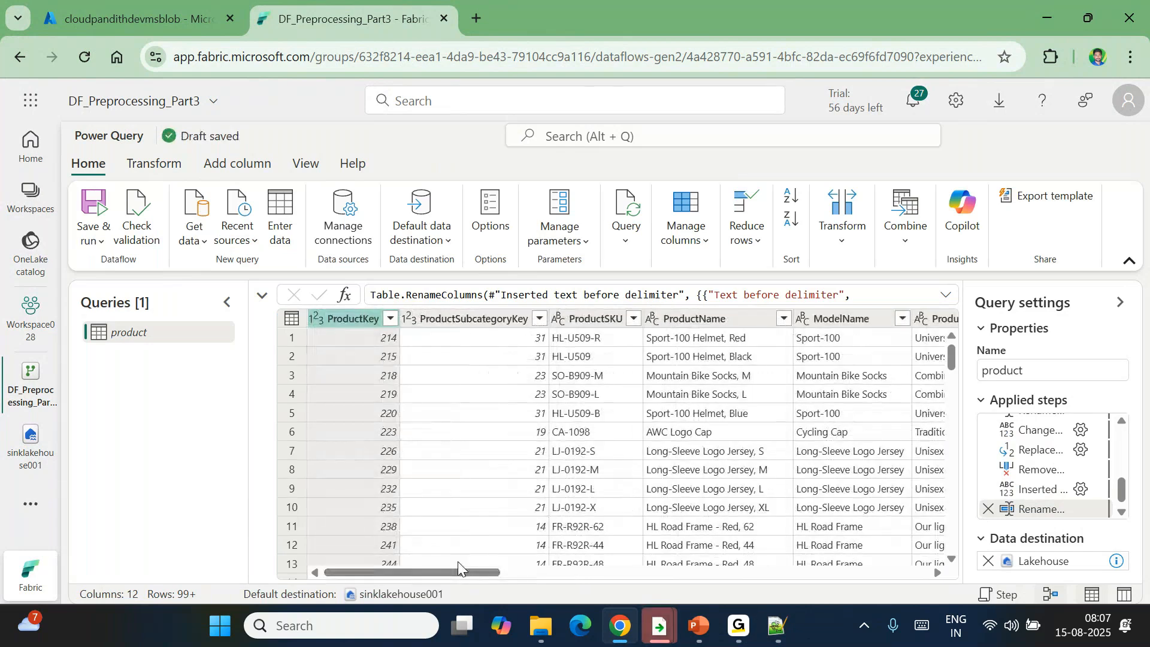
left_click(458, 562)
left_click_drag(470, 572, 875, 598)
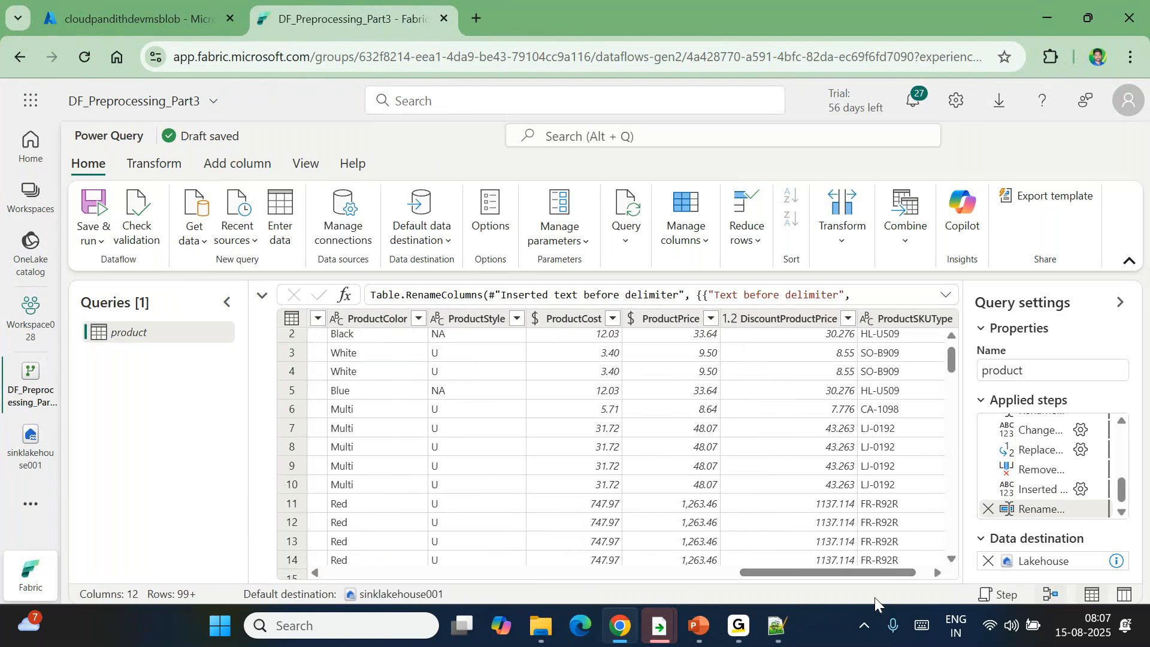
scroll(409, 454, "up", 1)
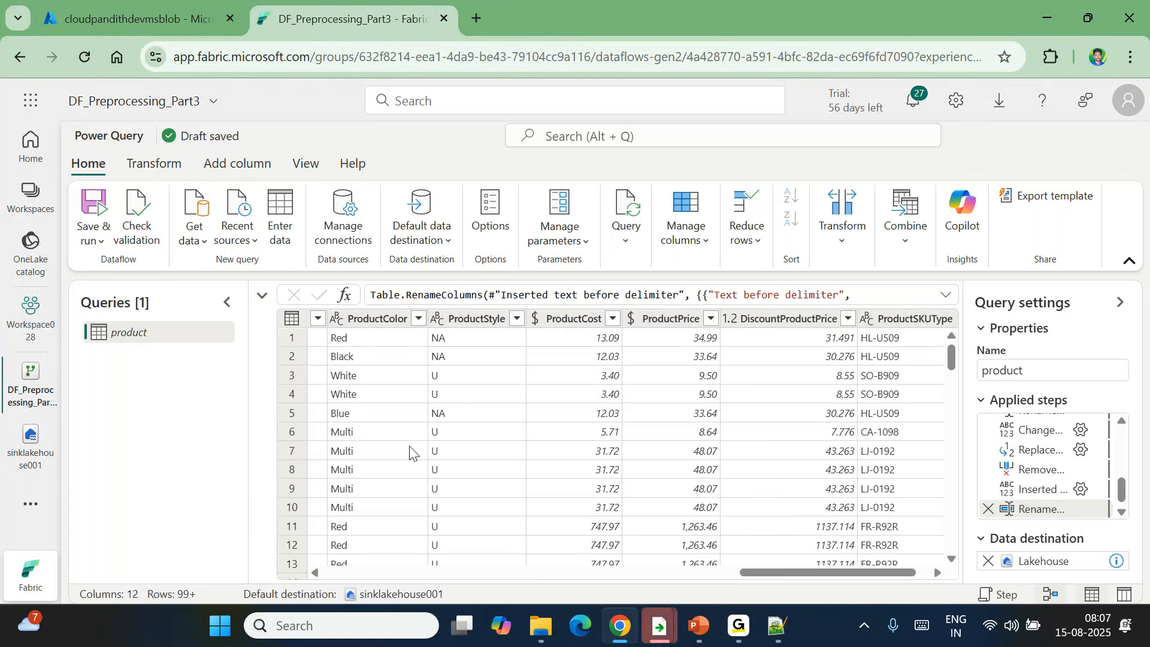
left_click(377, 321)
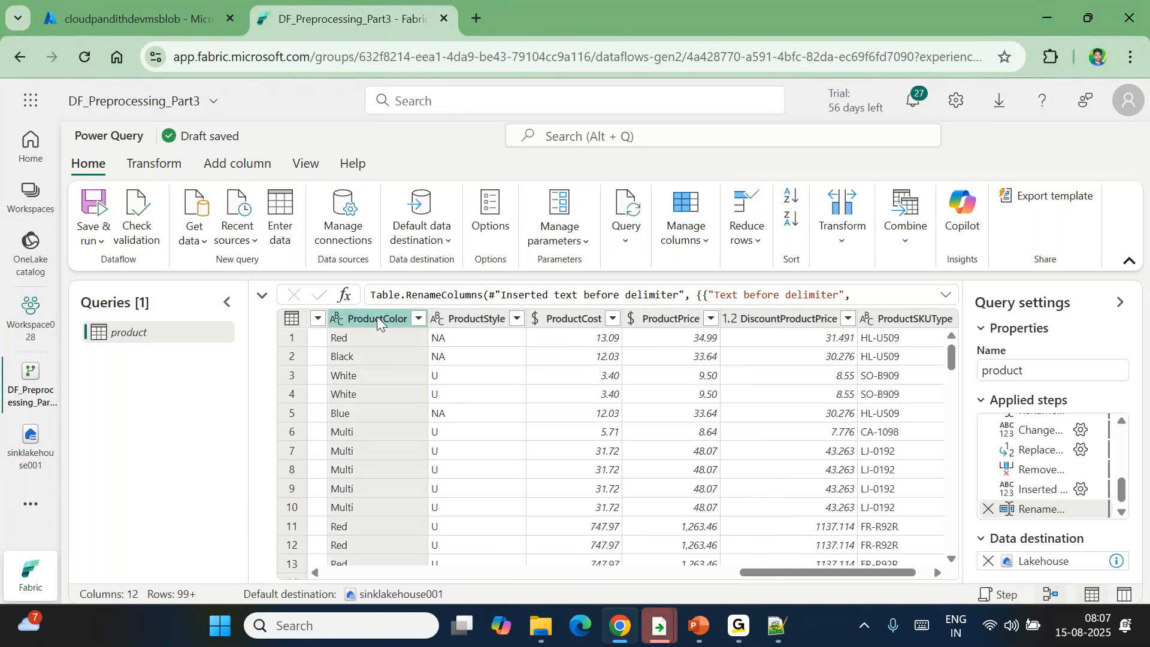
left_click(152, 169)
left_click(90, 224)
left_click(566, 392)
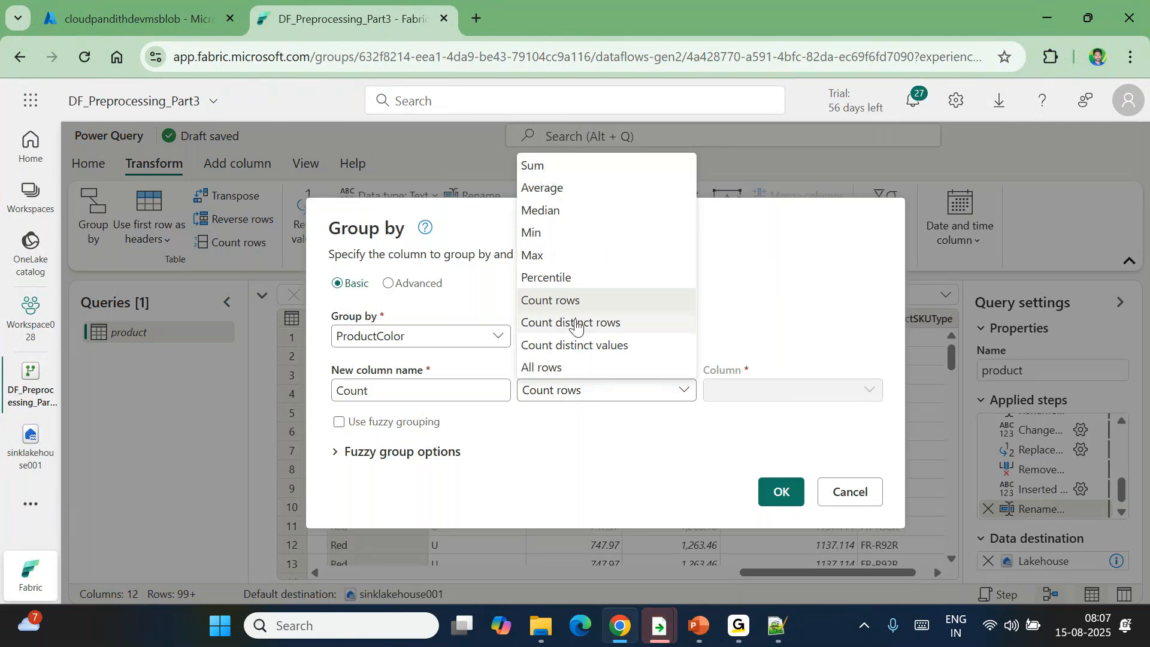
left_click(613, 450)
left_click(788, 548)
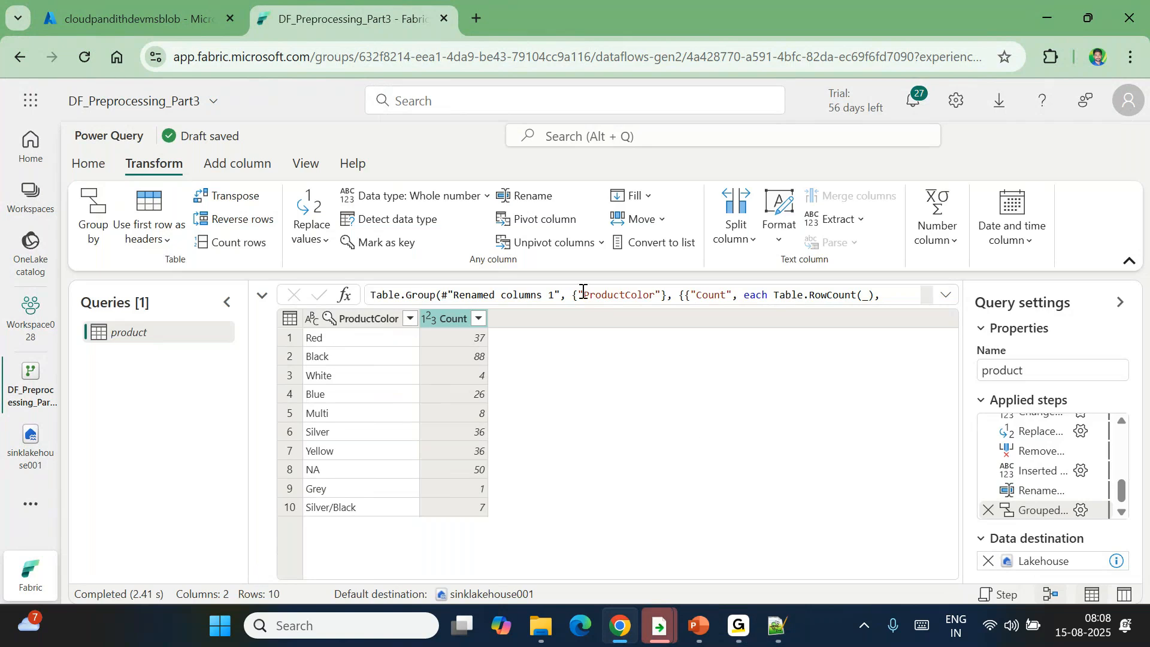
left_click(988, 511)
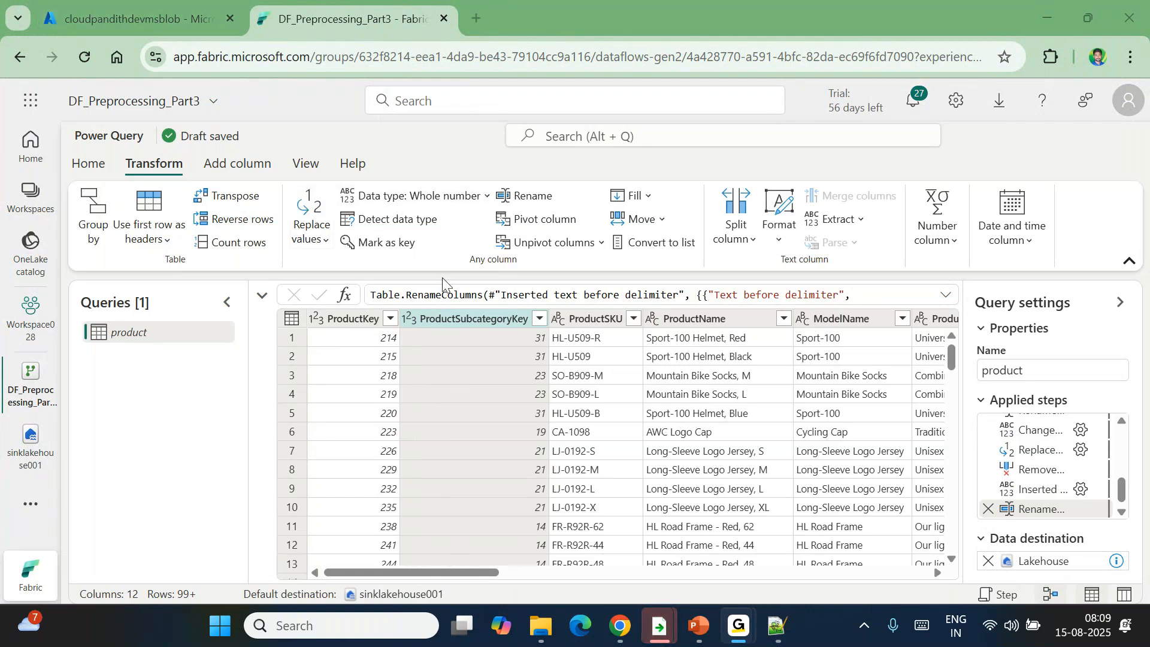
Step: Calculate the Count values statistic for the ProductKey column and delete the resulting calculation step
left_click(358, 322)
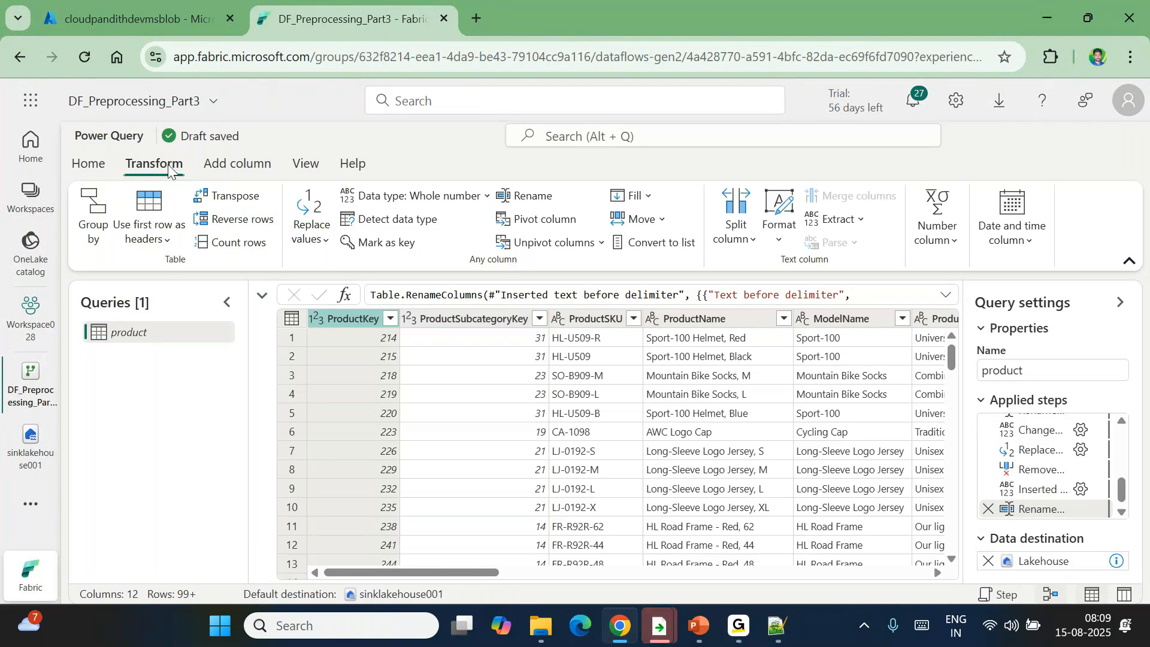
left_click(937, 233)
left_click(742, 297)
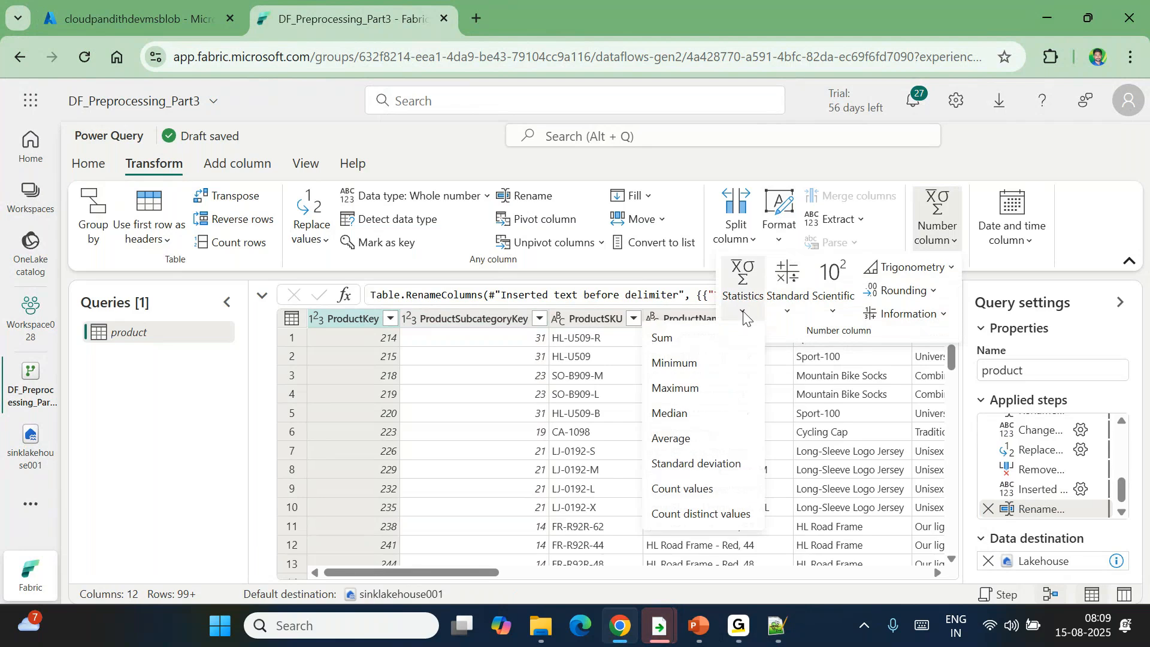
left_click(686, 489)
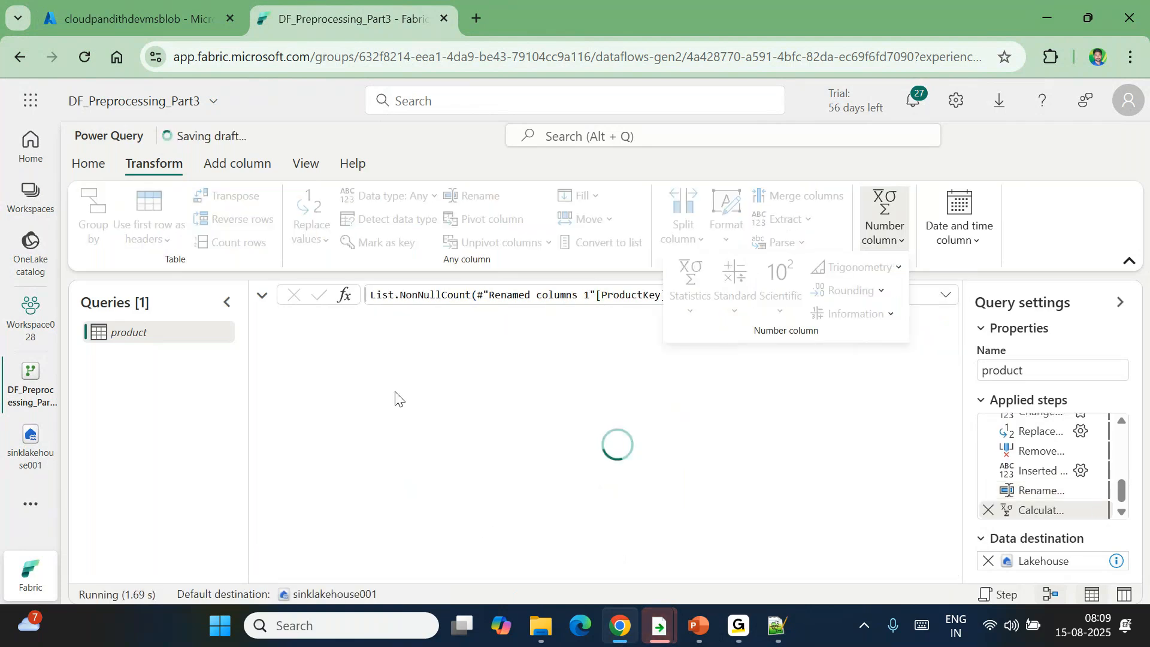
double_click(286, 323)
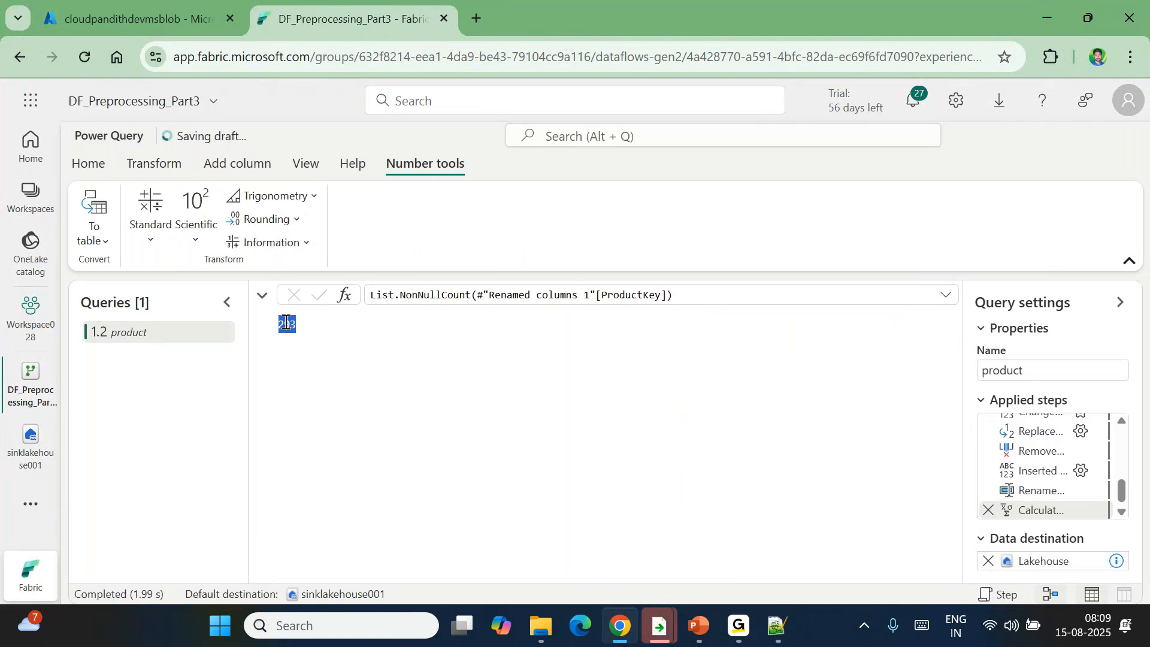
left_click(988, 508)
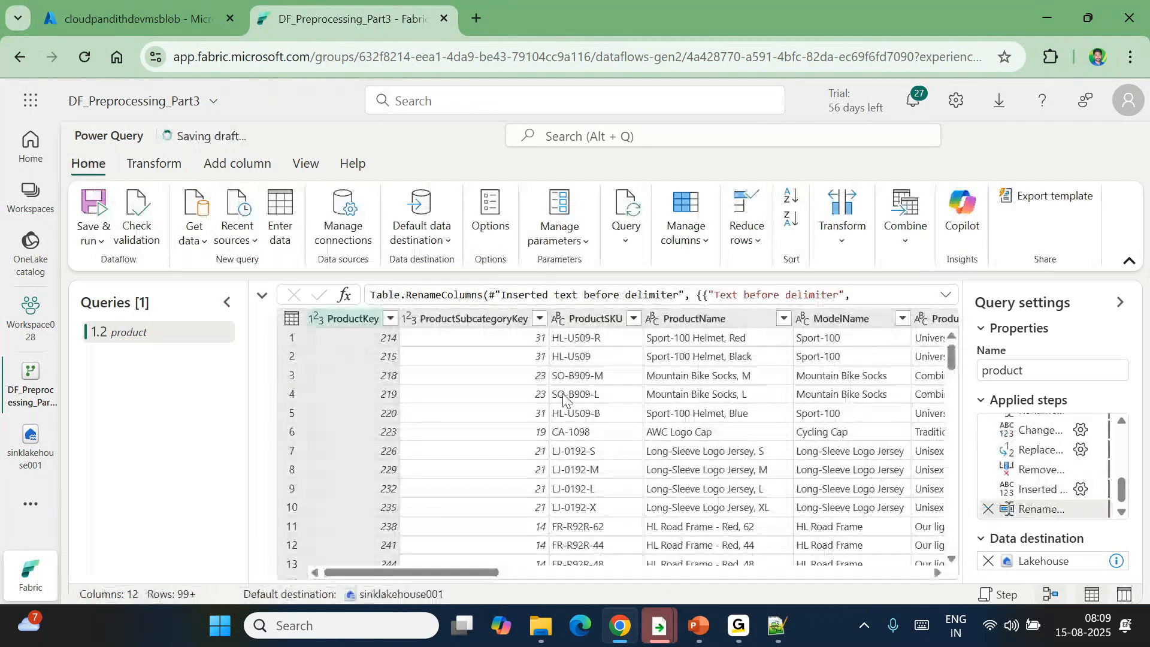
Step: Start choosing the product table's columns to keep, clearing the full selection and including only ProductKey and ProductSubcategoryKey
scroll(563, 398, "right", 5)
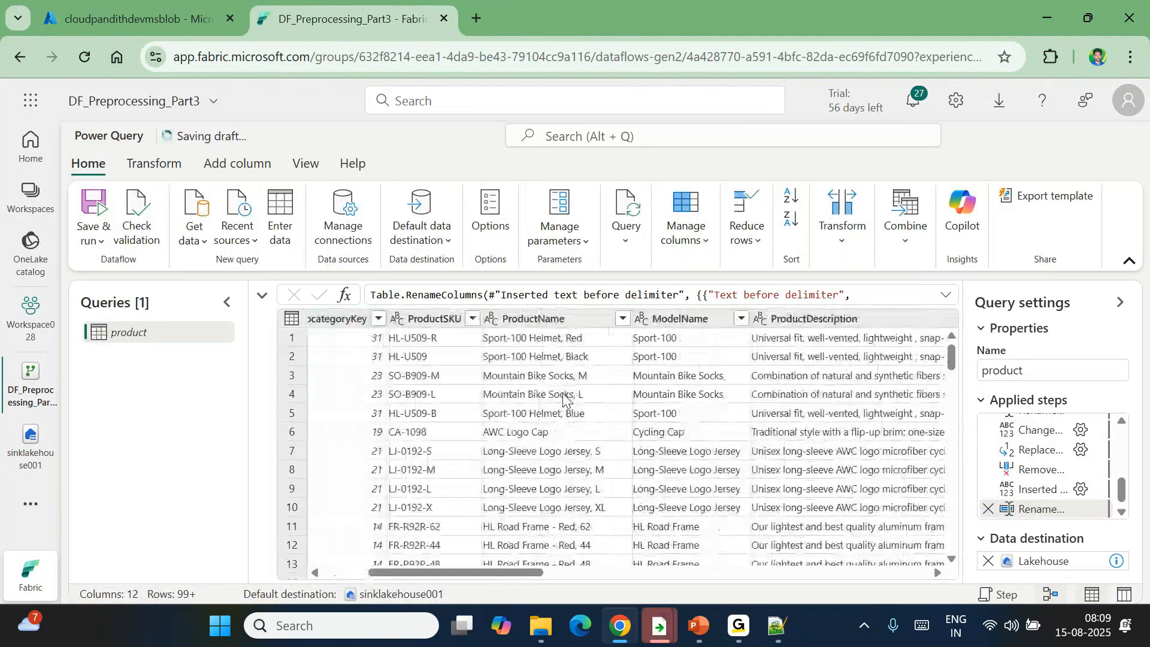
scroll(563, 398, "right", 8)
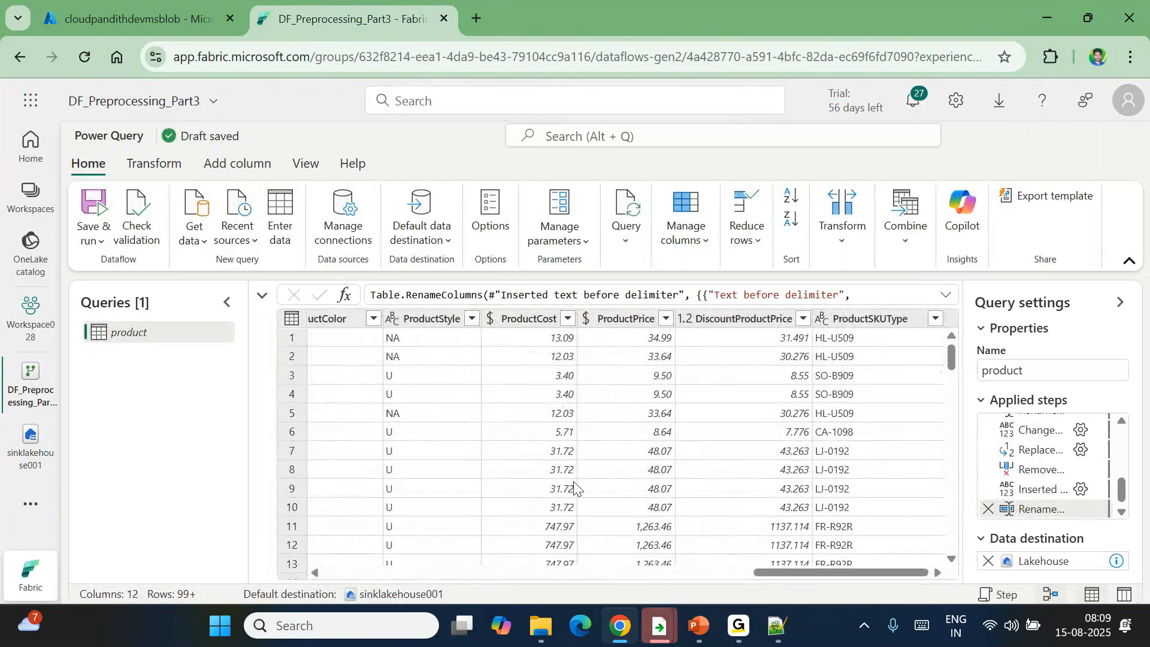
left_click(149, 173)
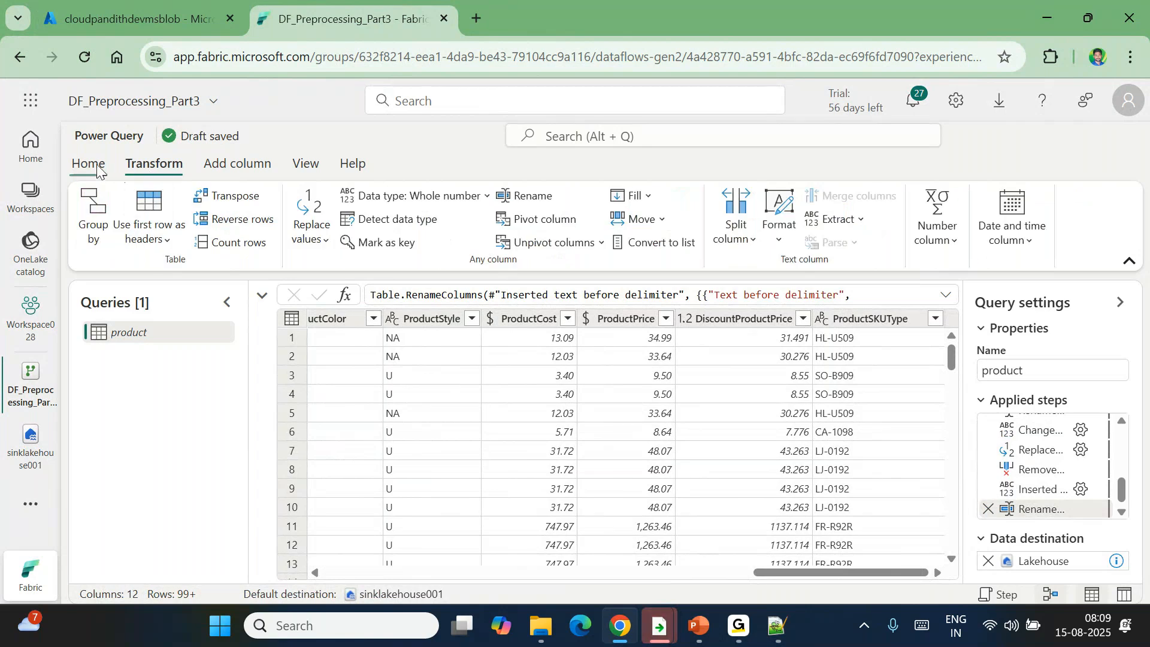
left_click(95, 169)
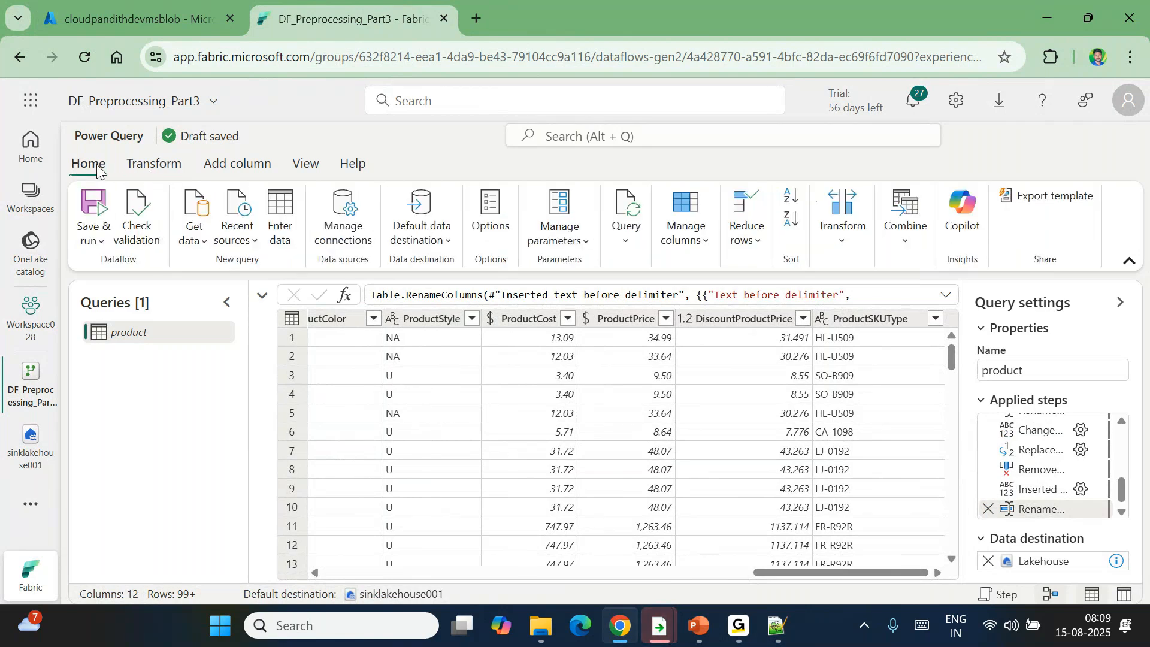
left_click(686, 236)
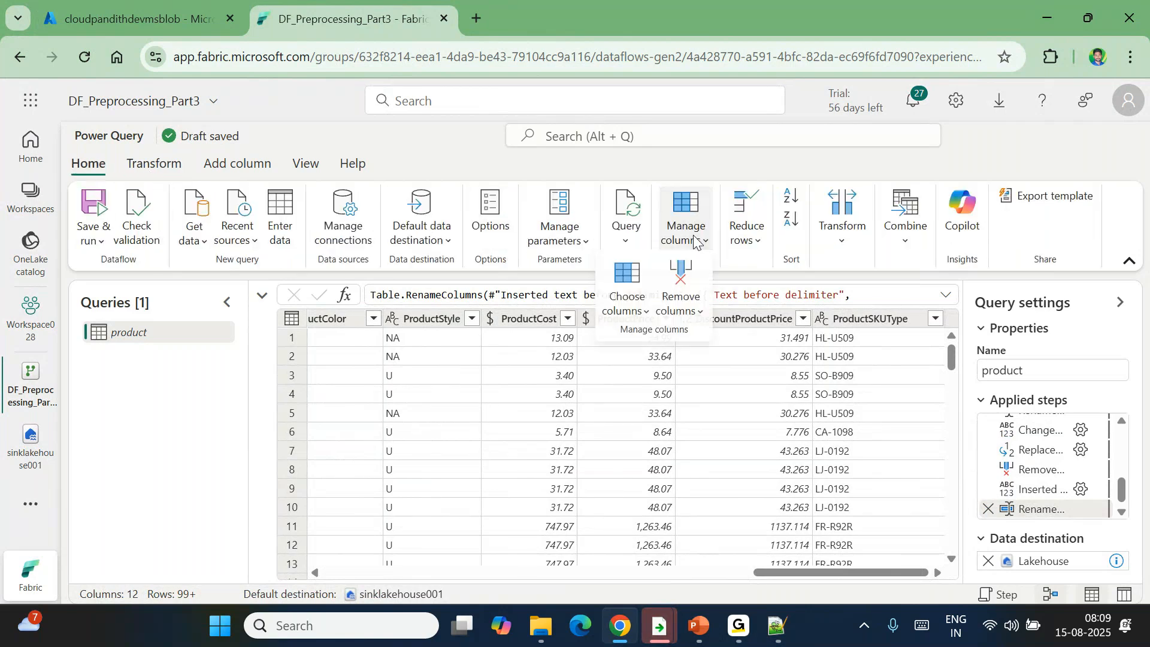
left_click(625, 308)
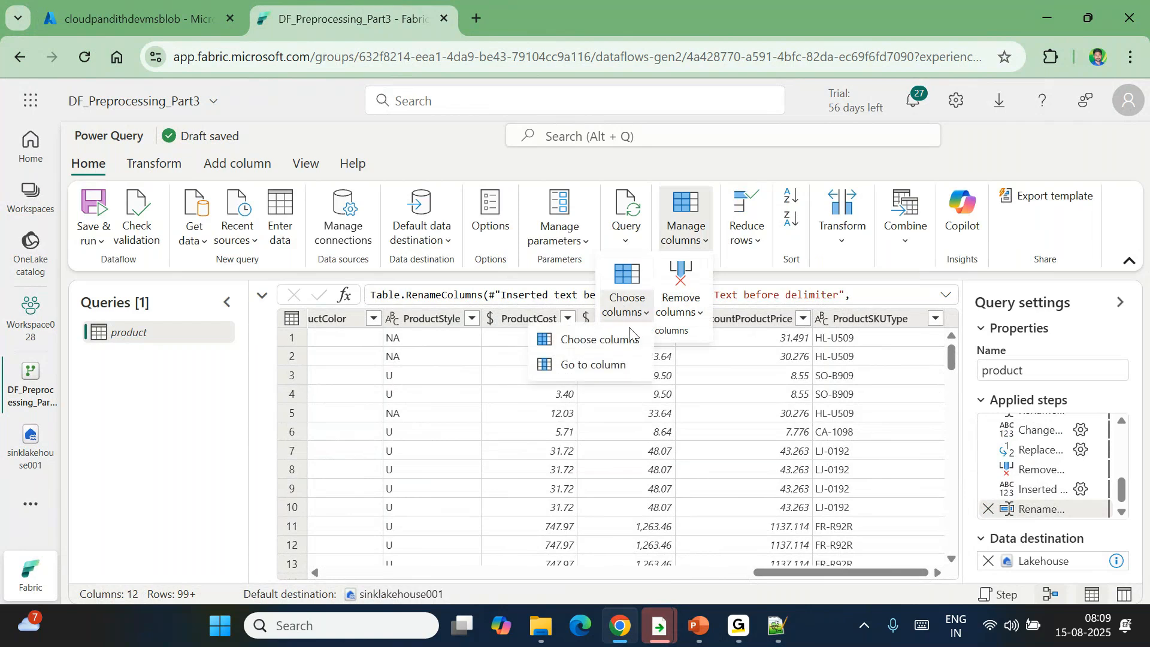
left_click(579, 340)
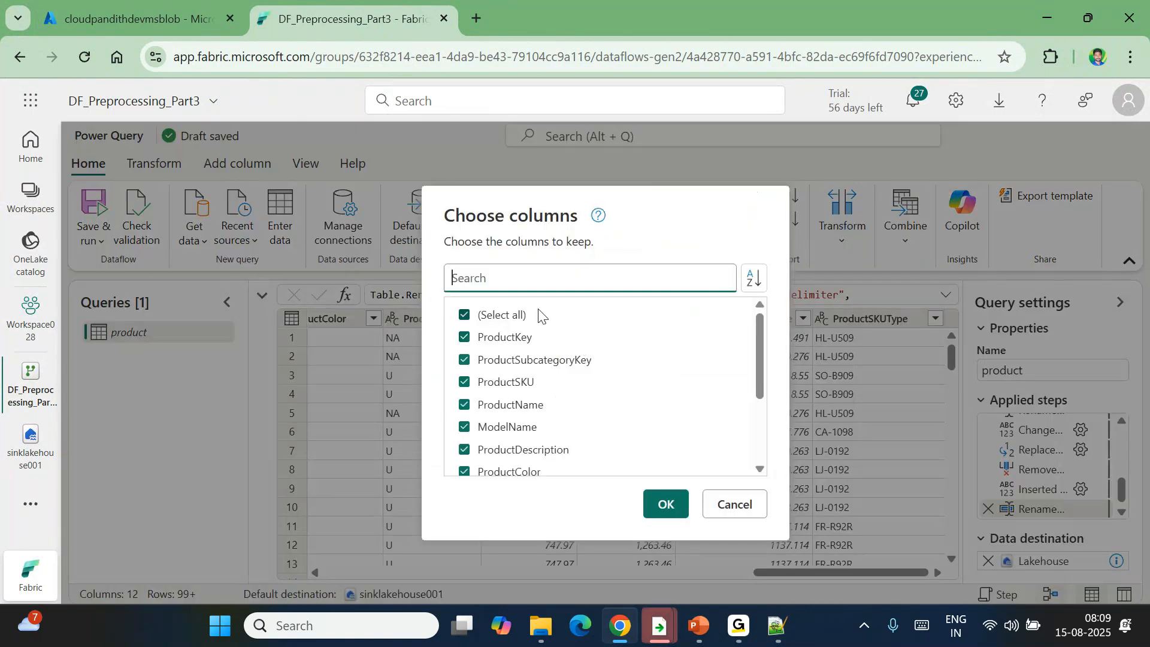
left_click(501, 320)
left_click(501, 321)
left_click(502, 321)
left_click(511, 338)
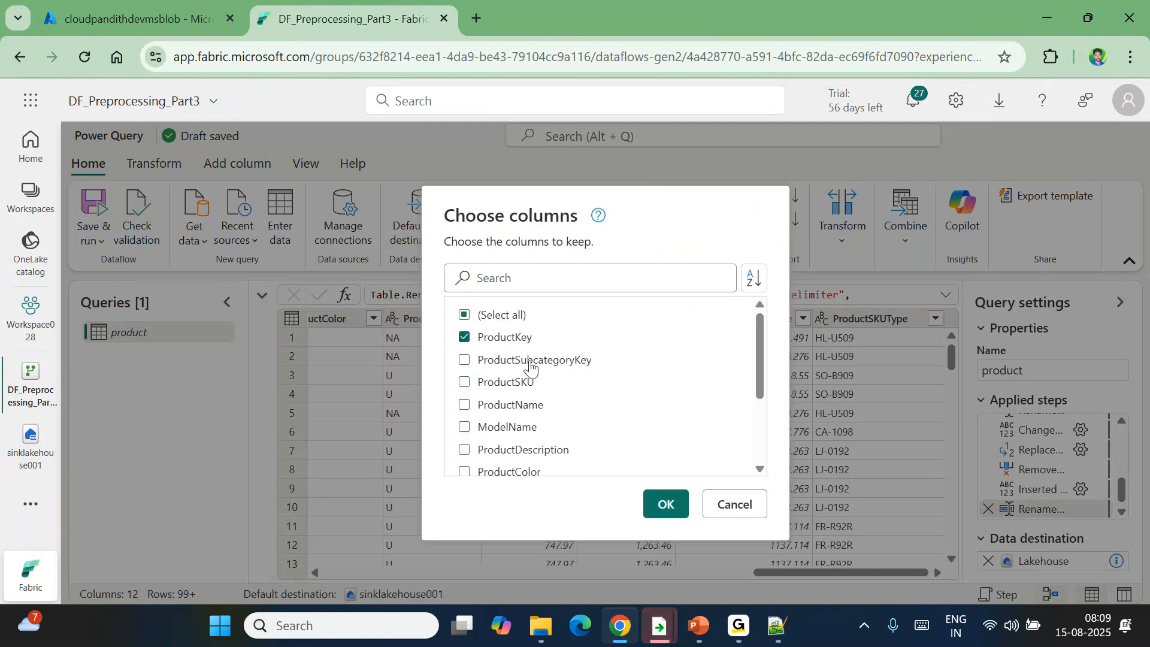
scroll(588, 374, "down", 2)
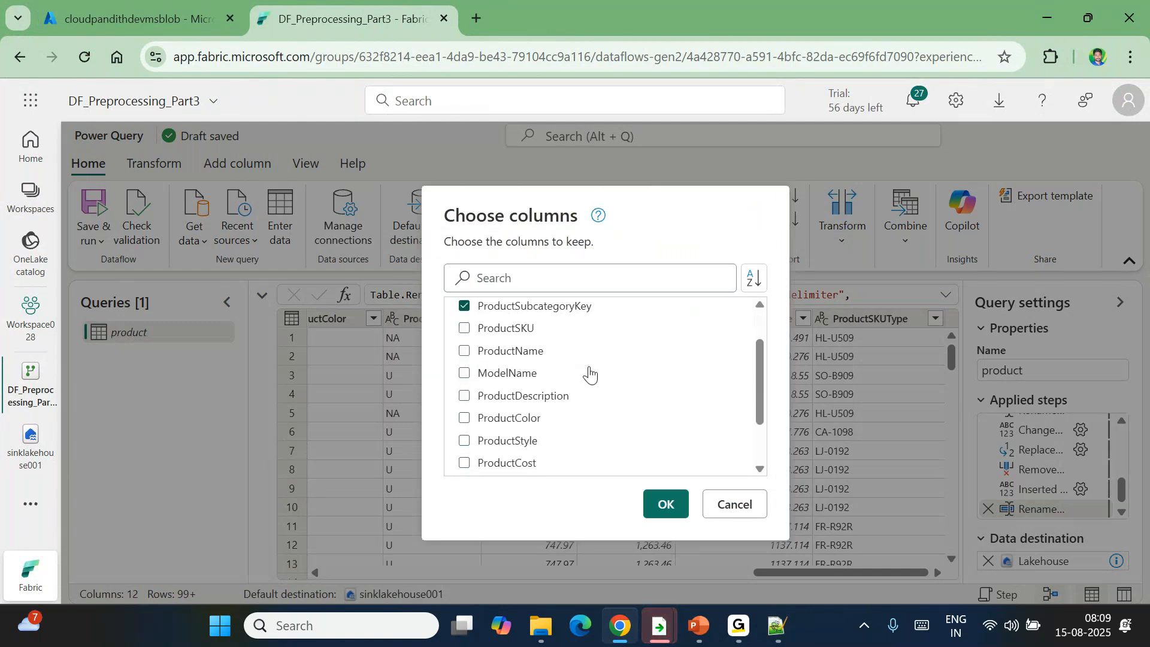
Step: Add ProductSKUType, ProductCost, ProductPrice, DiscountProductPrice and ProductColor to the columns to keep
scroll(590, 371, "up", 1)
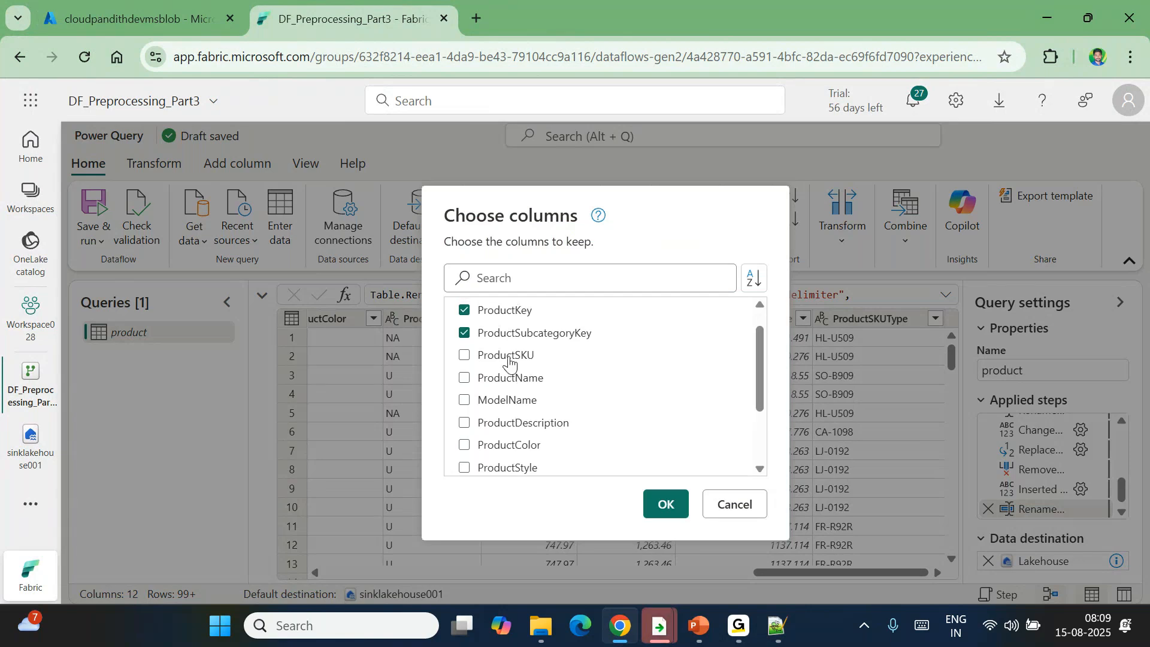
scroll(604, 392, "down", 3)
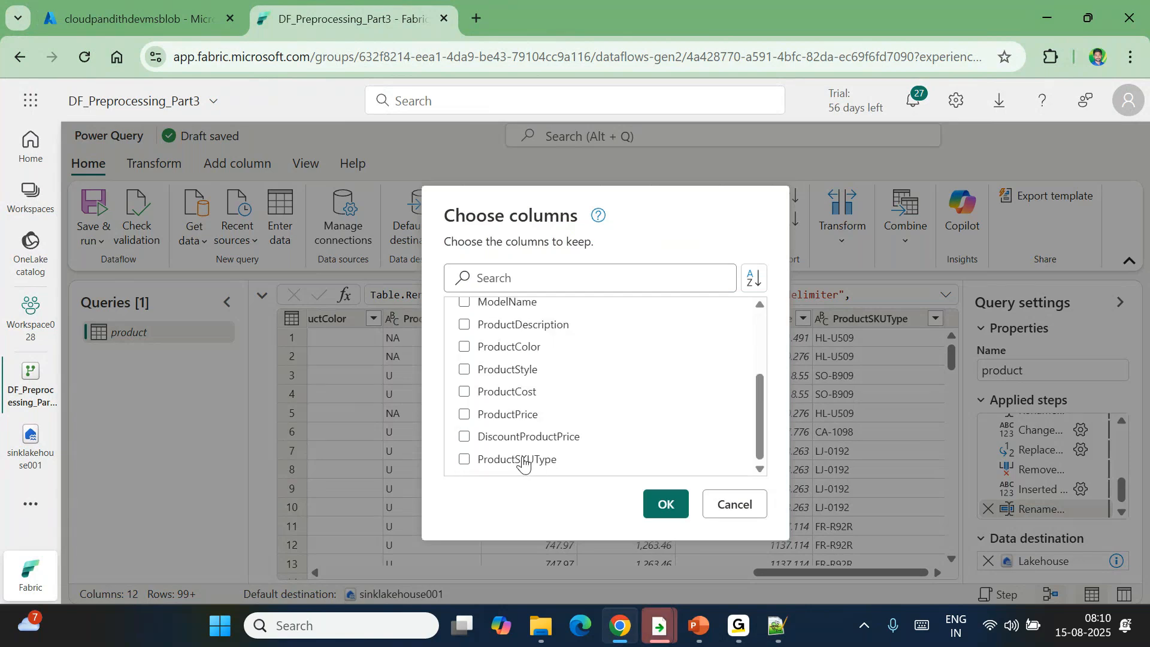
left_click(519, 461)
scroll(595, 425, "up", 1)
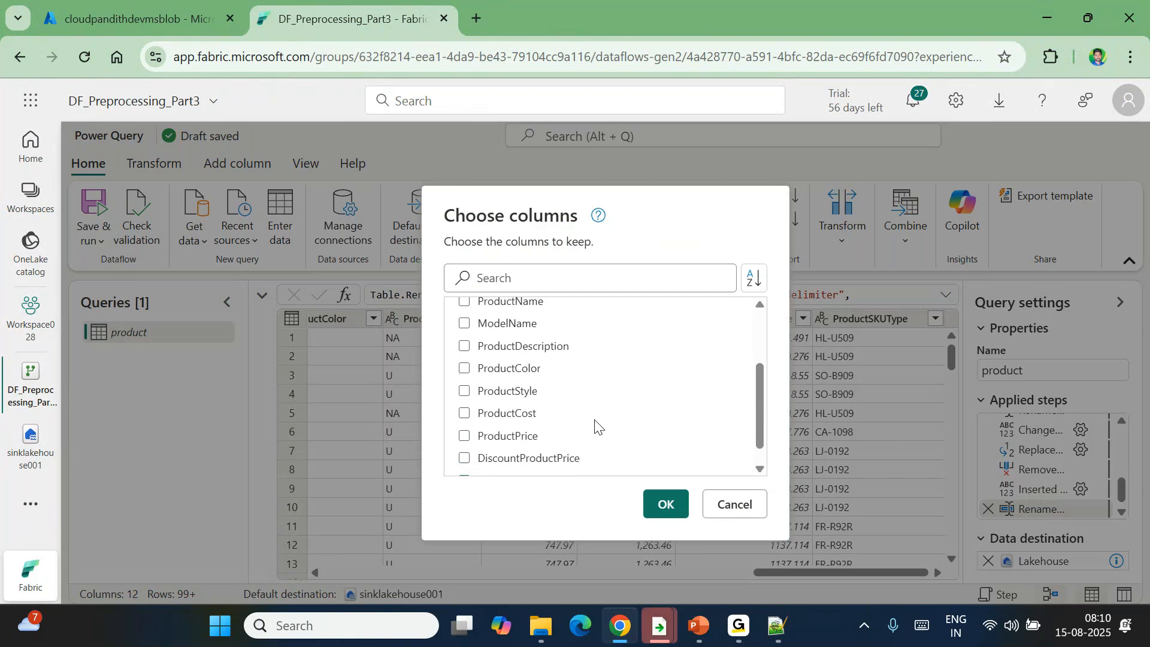
left_click(509, 419)
left_click(506, 444)
left_click(465, 459)
left_click(494, 371)
Step: Add ProductName, ProductDescription and ModelName to the columns to keep, and apply the column selection without ProductSKU and ProductStyle
scroll(496, 374, "up", 2)
left_click(497, 376)
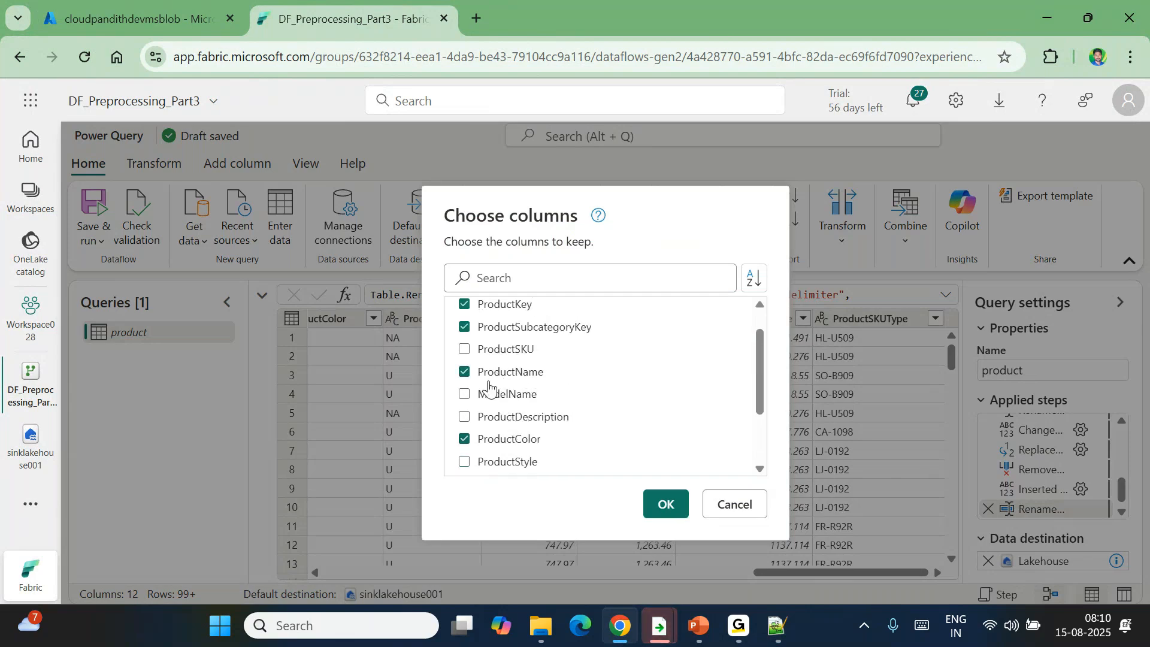
scroll(546, 407, "up", 1)
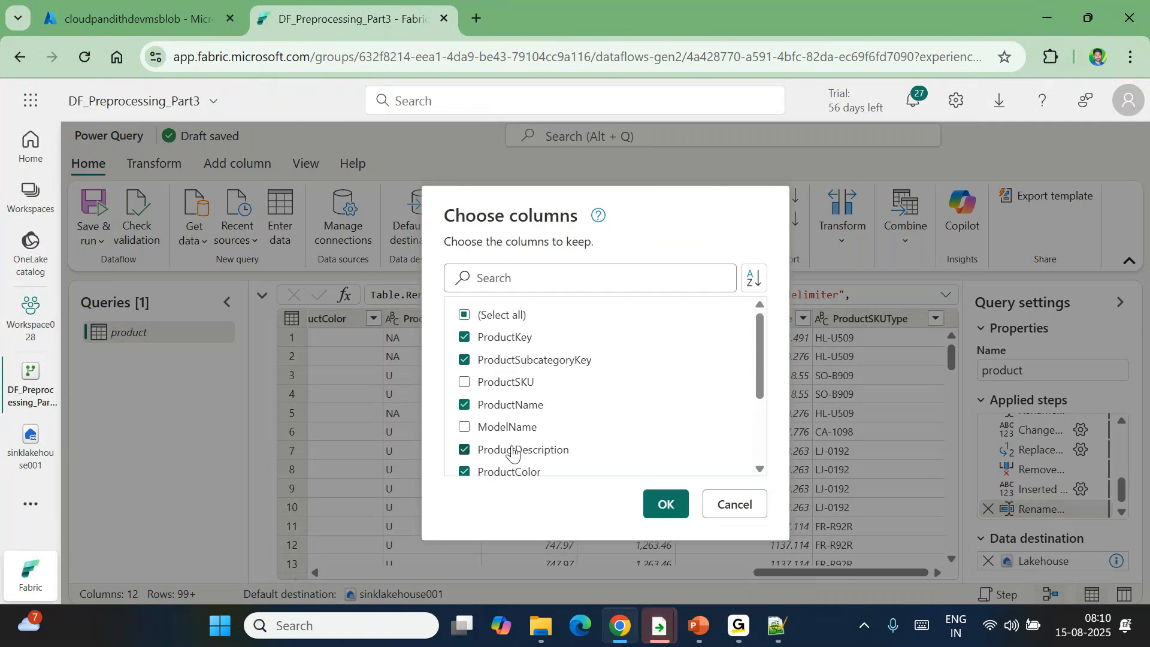
left_click(466, 427)
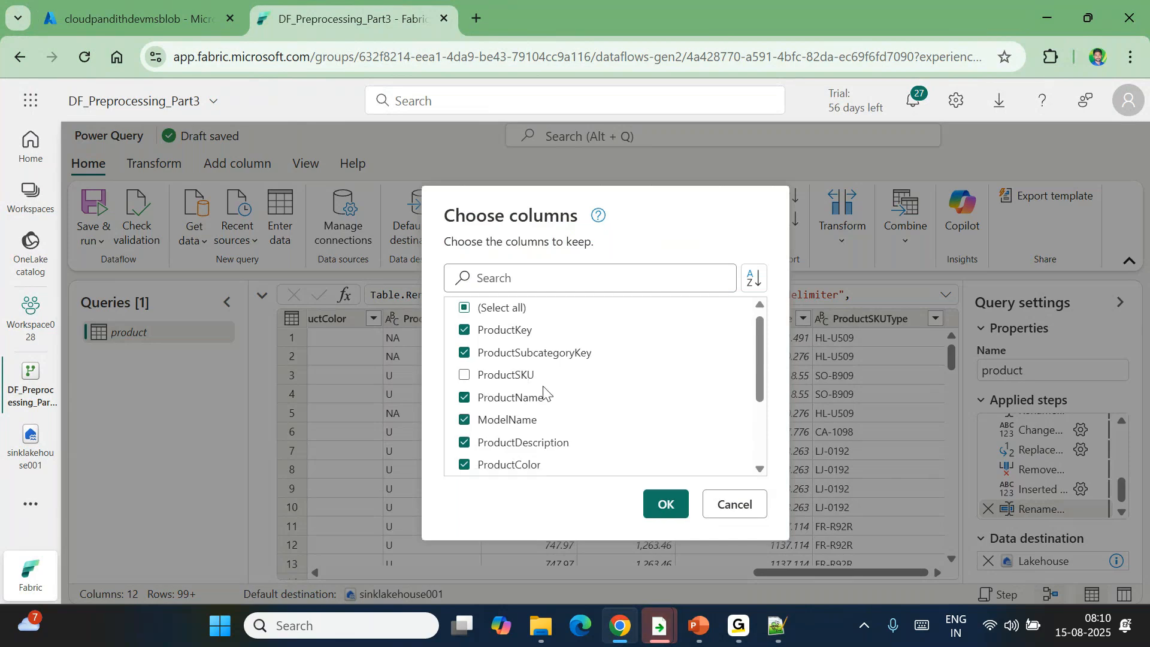
scroll(544, 390, "down", 3)
scroll(562, 386, "up", 5)
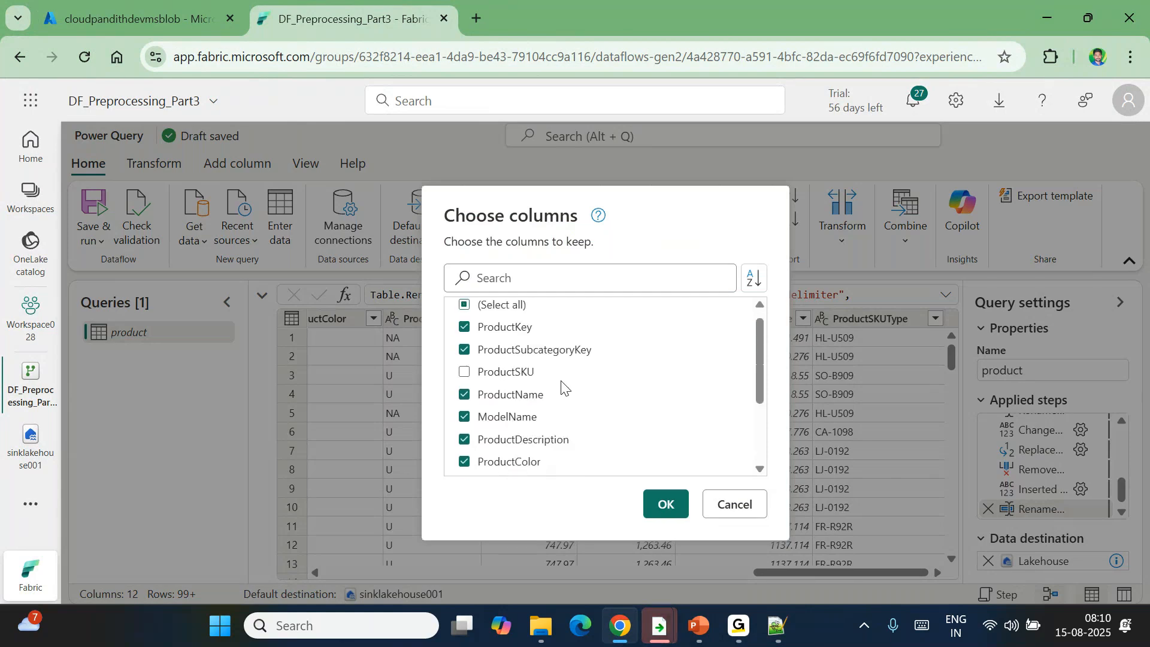
scroll(561, 386, "down", 5)
left_click(666, 507)
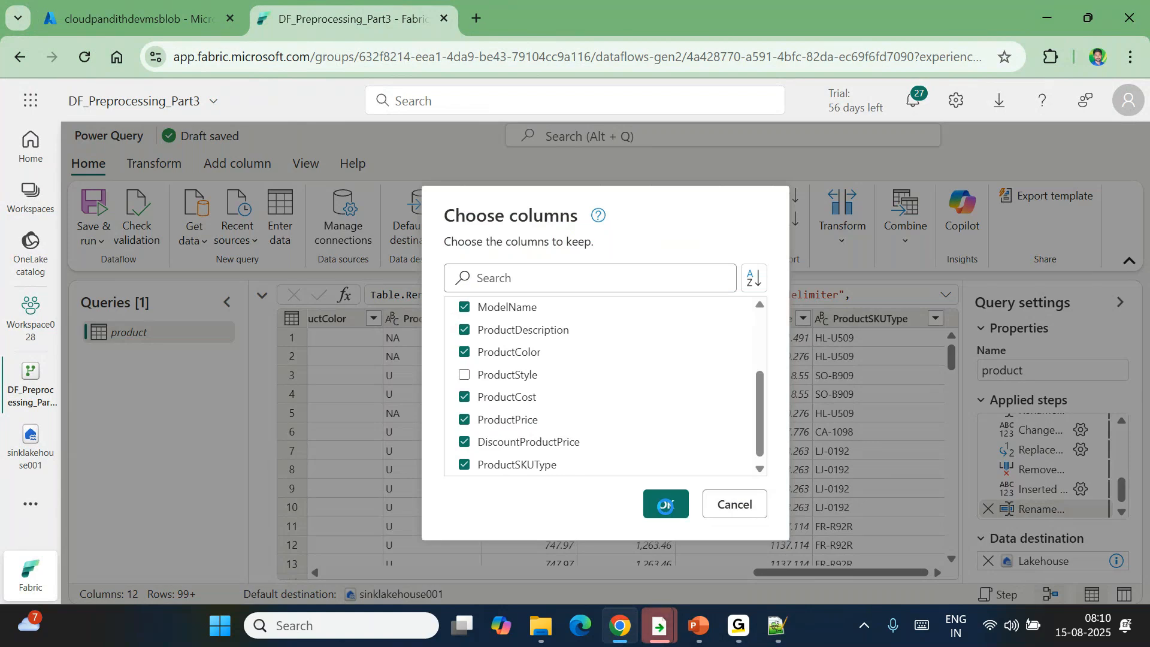
Step: Look through the ProductColor column's filter values without applying a filter
left_click_drag(763, 575, 708, 543)
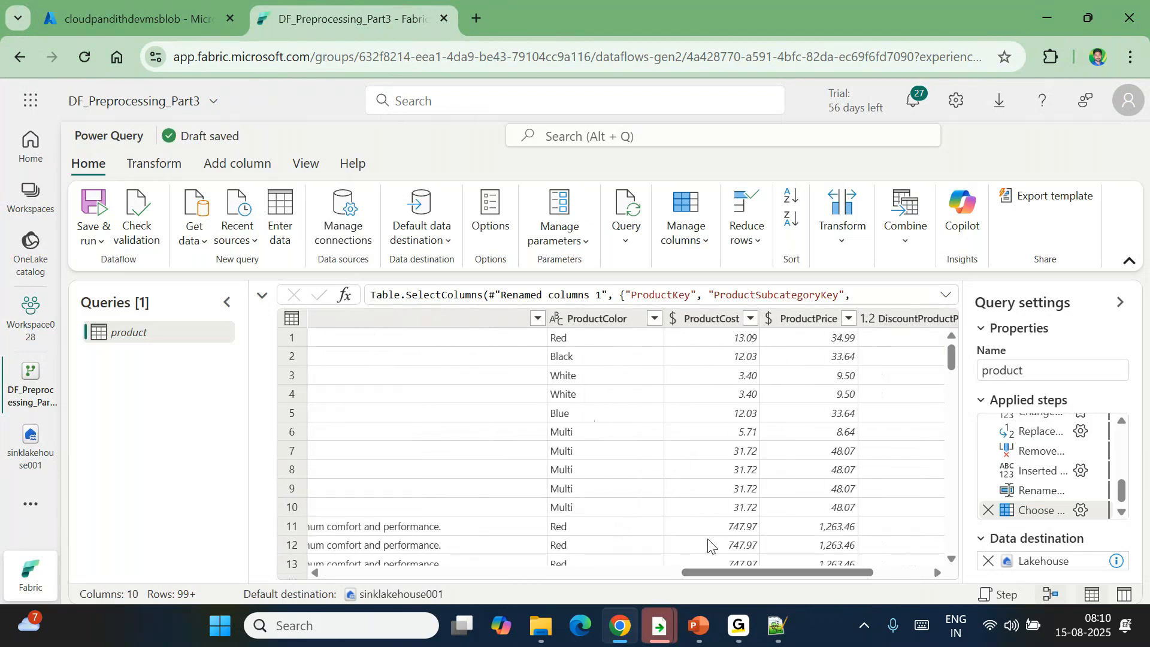
left_click(653, 321)
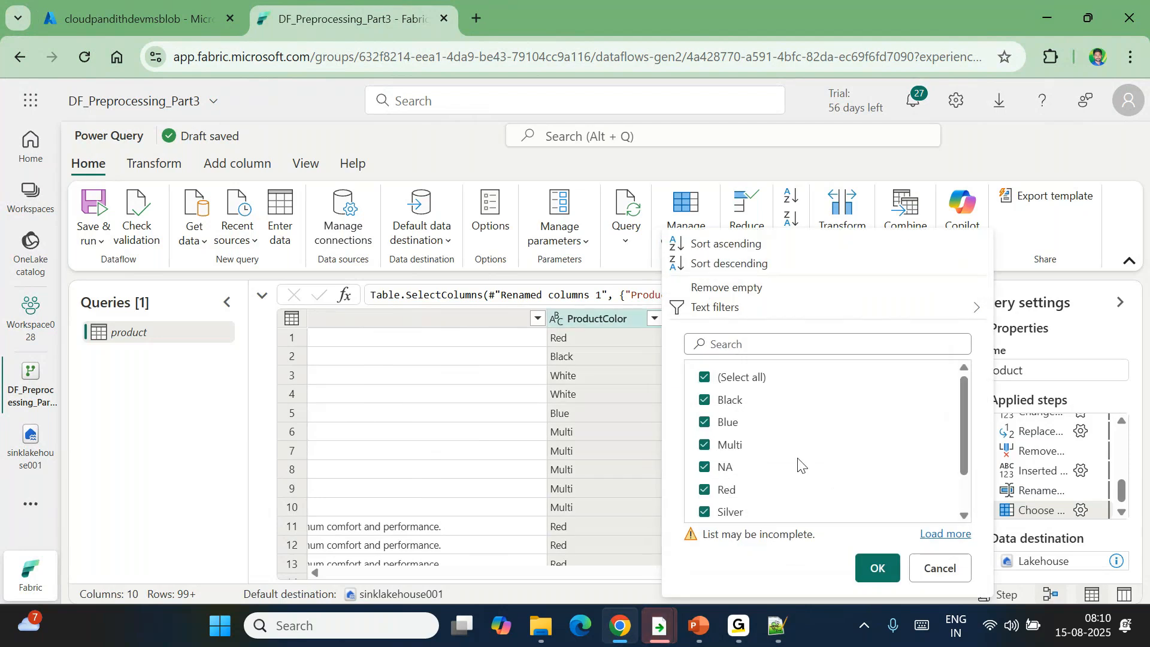
scroll(798, 465, "down", 2)
scroll(770, 461, "up", 1)
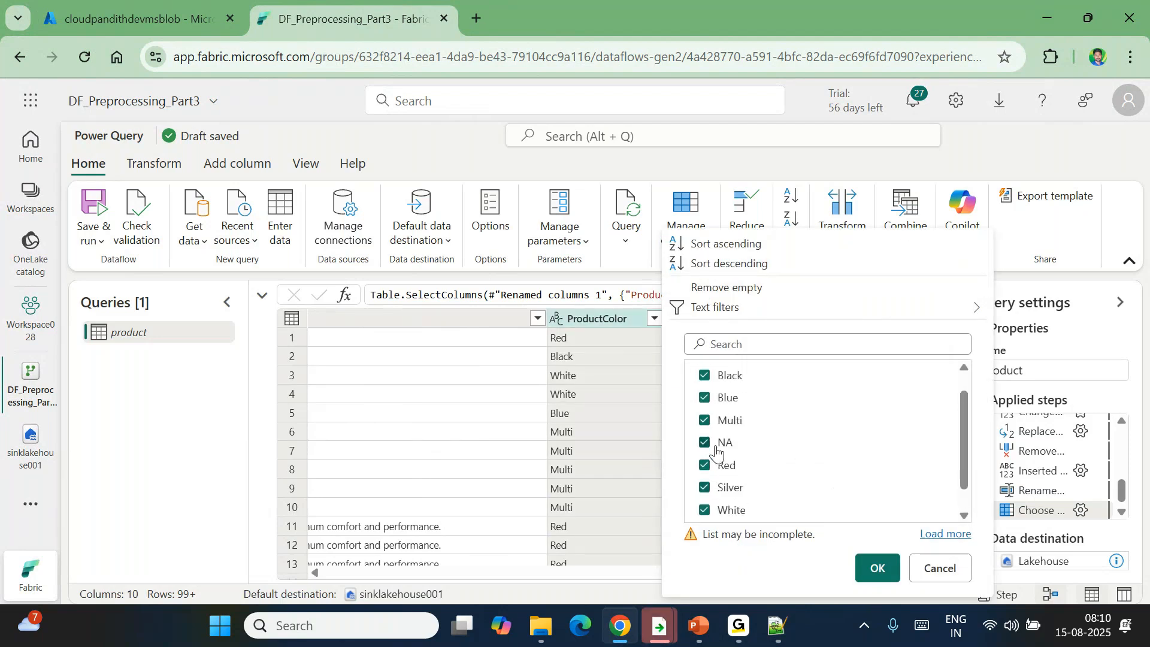
left_click(944, 576)
right_click(594, 316)
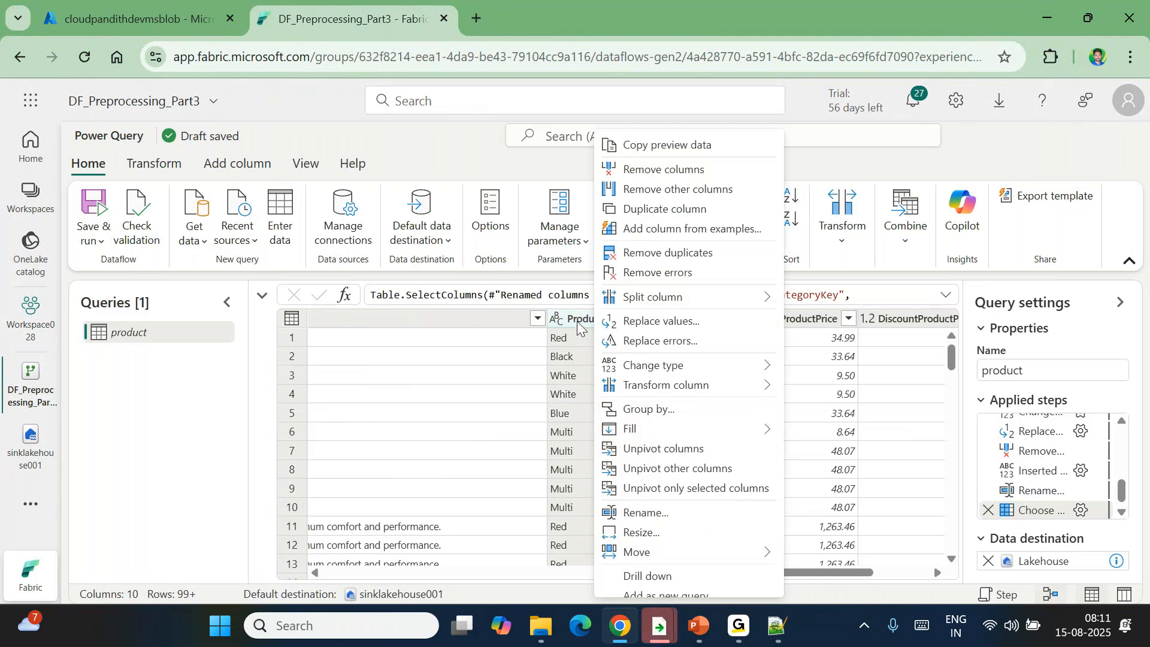
left_click(577, 320)
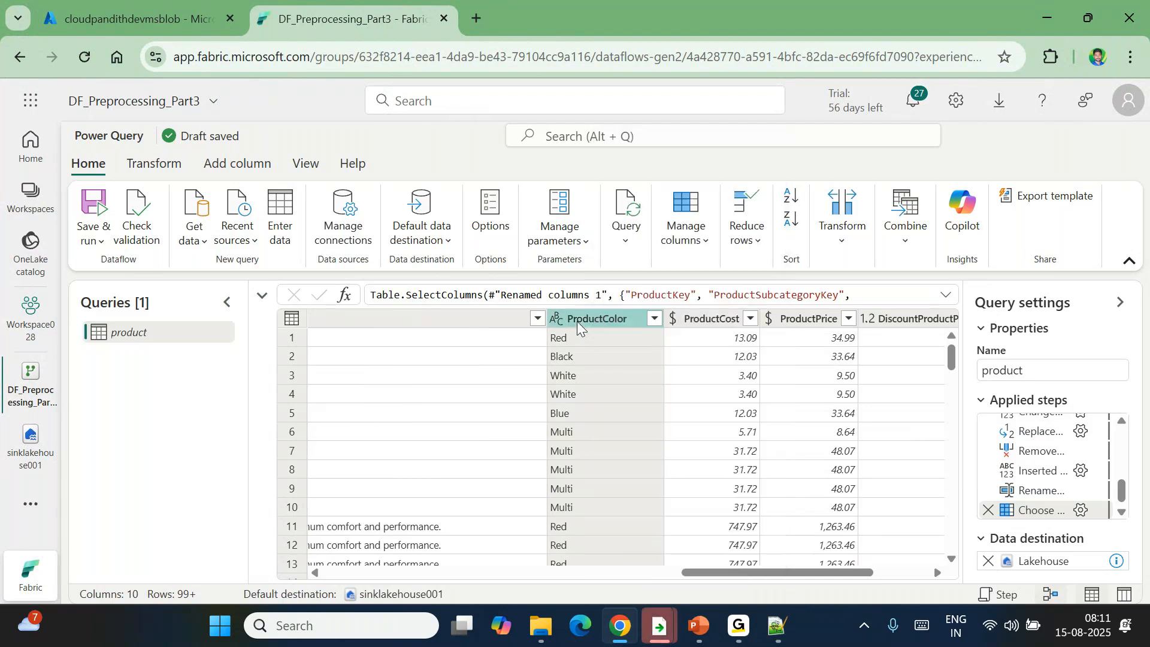
Step: Filter the product table with a text filter that keeps rows where ProductColor does not equal NA
left_click(655, 319)
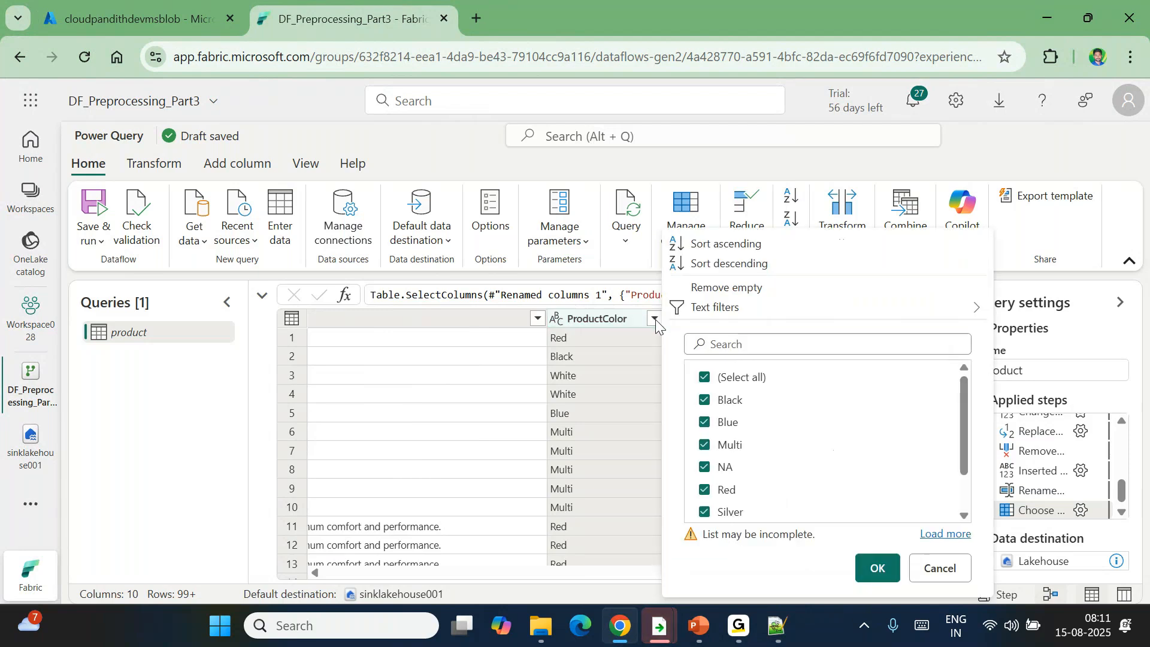
mouse_move(760, 310)
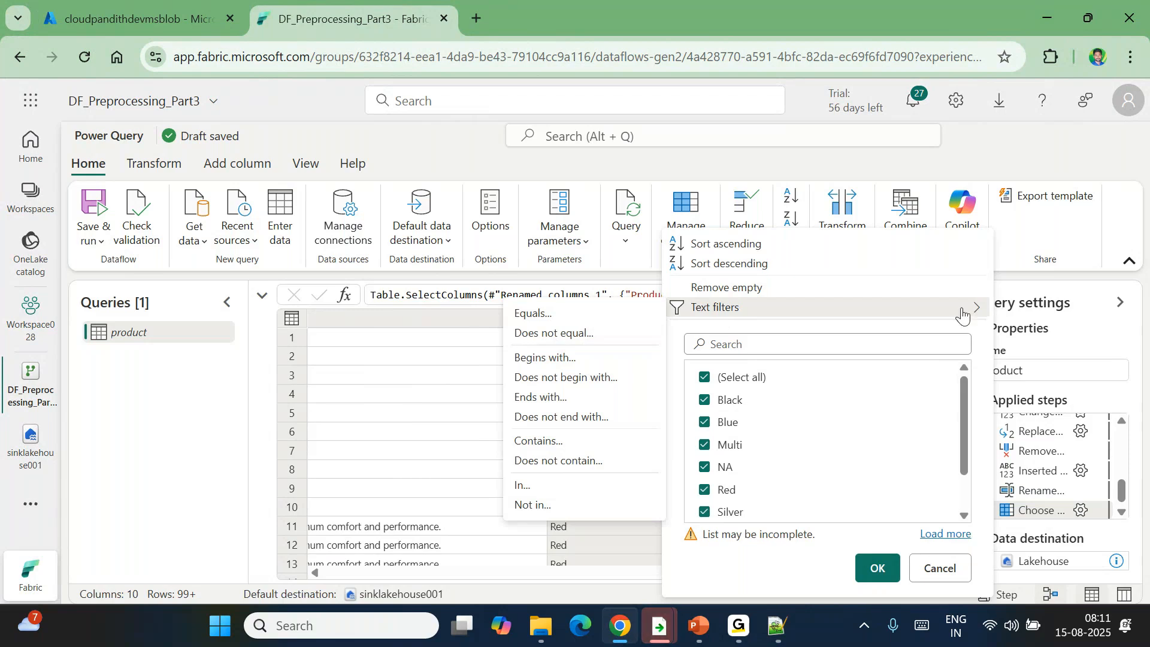
left_click(537, 335)
left_click(643, 363)
type("NA")
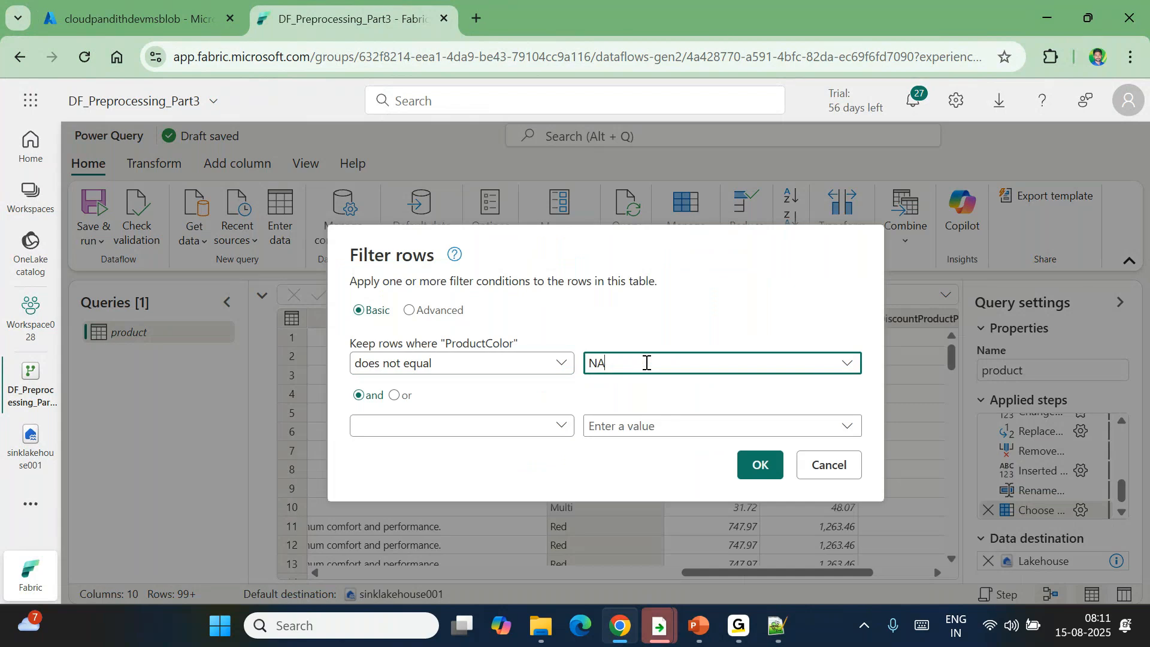
left_click(757, 465)
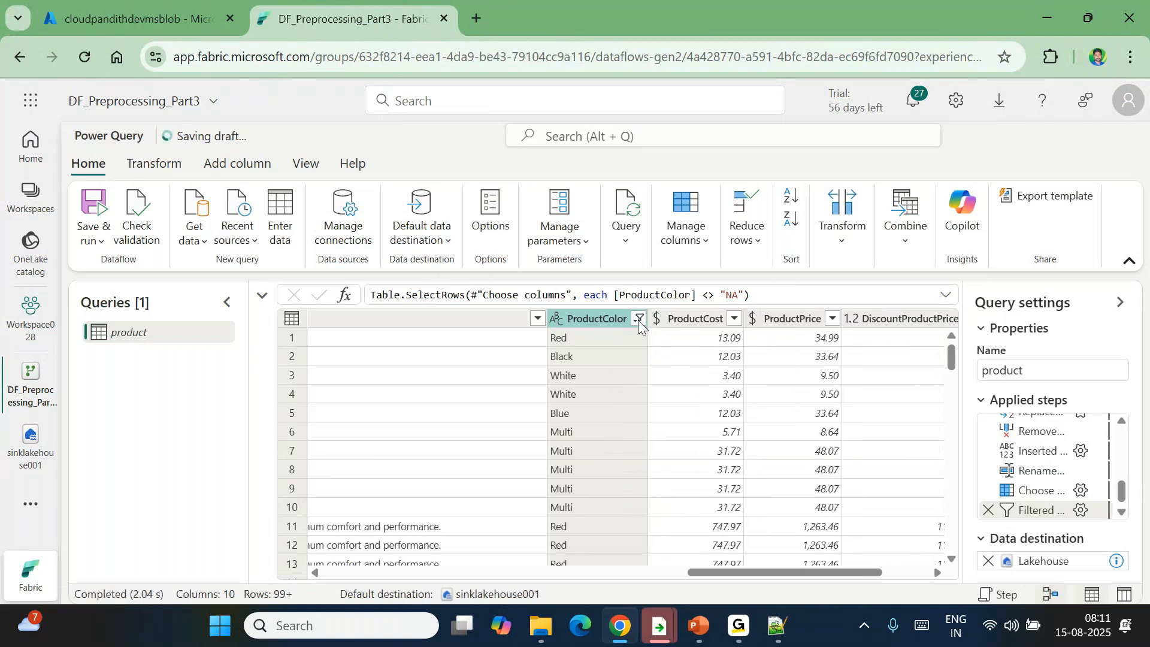
Step: Load the complete list of ProductColor filter values, check which colours are included, and accept the filter with NA excluded
left_click(638, 319)
scroll(741, 453, "down", 2)
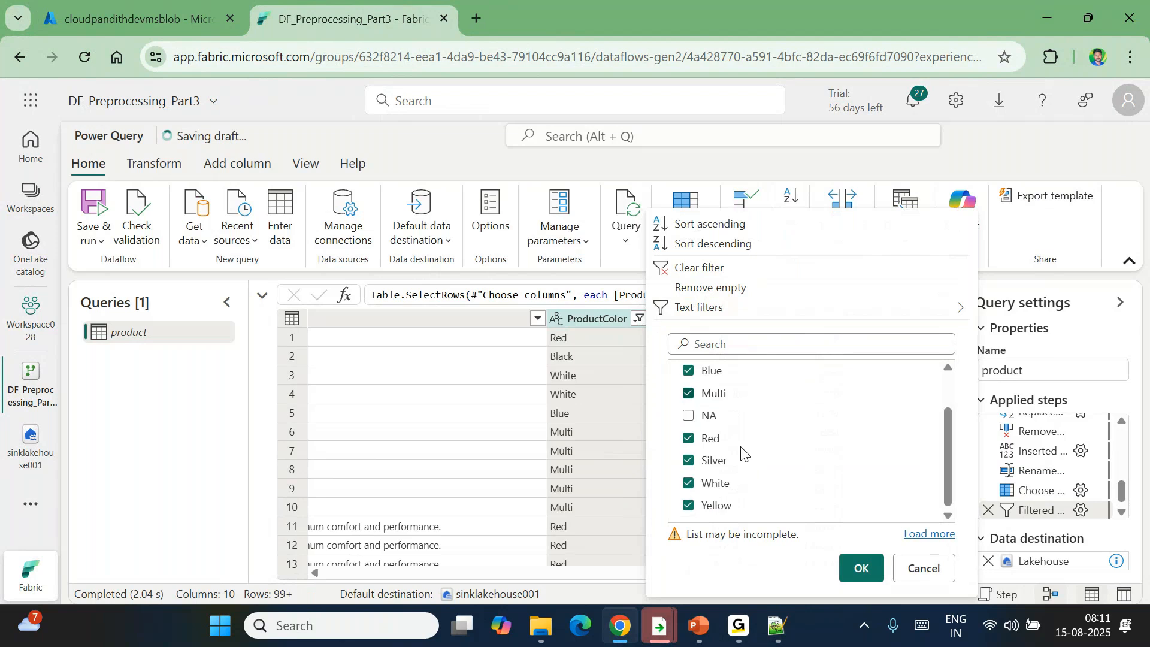
scroll(741, 453, "up", 2)
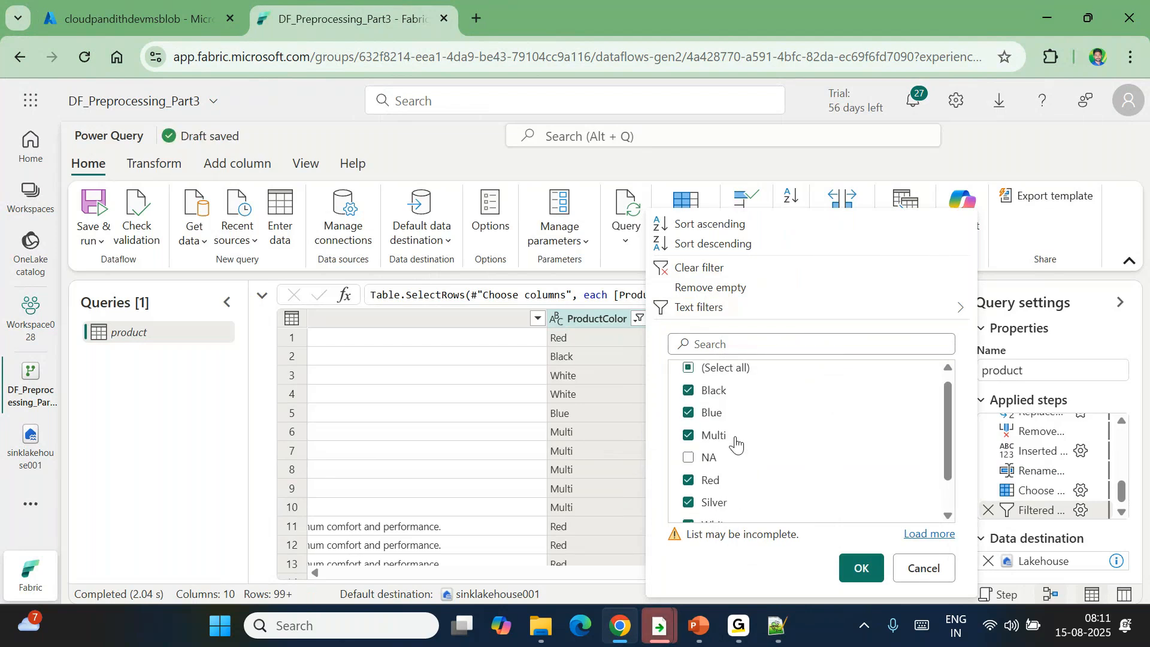
left_click(933, 534)
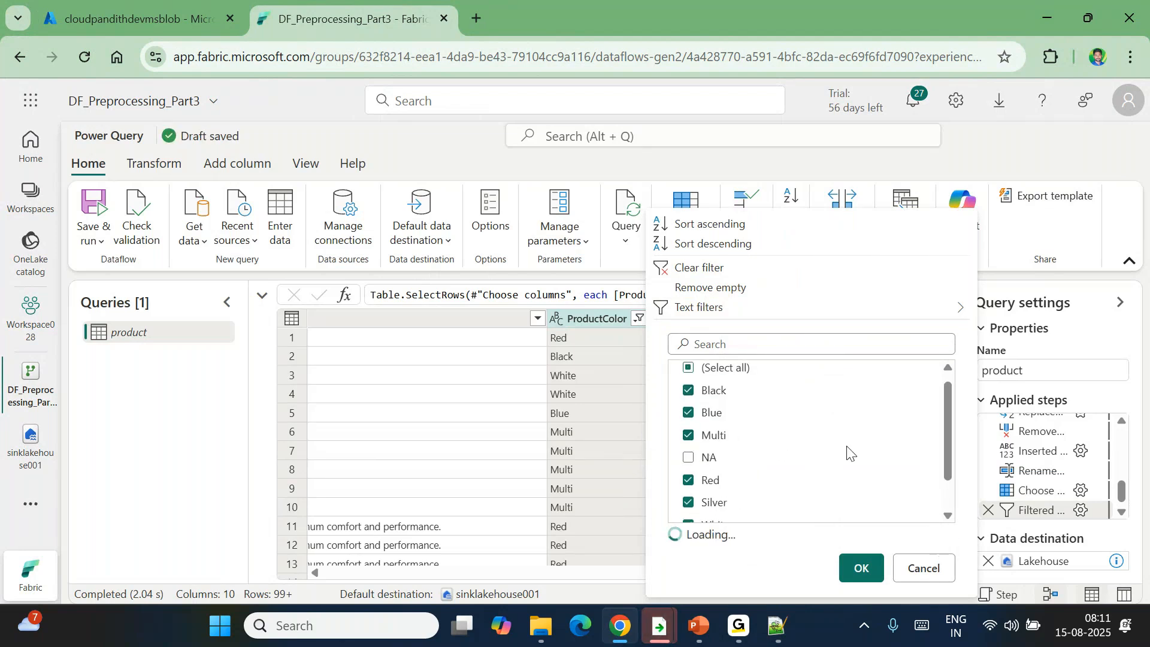
scroll(836, 464, "down", 3)
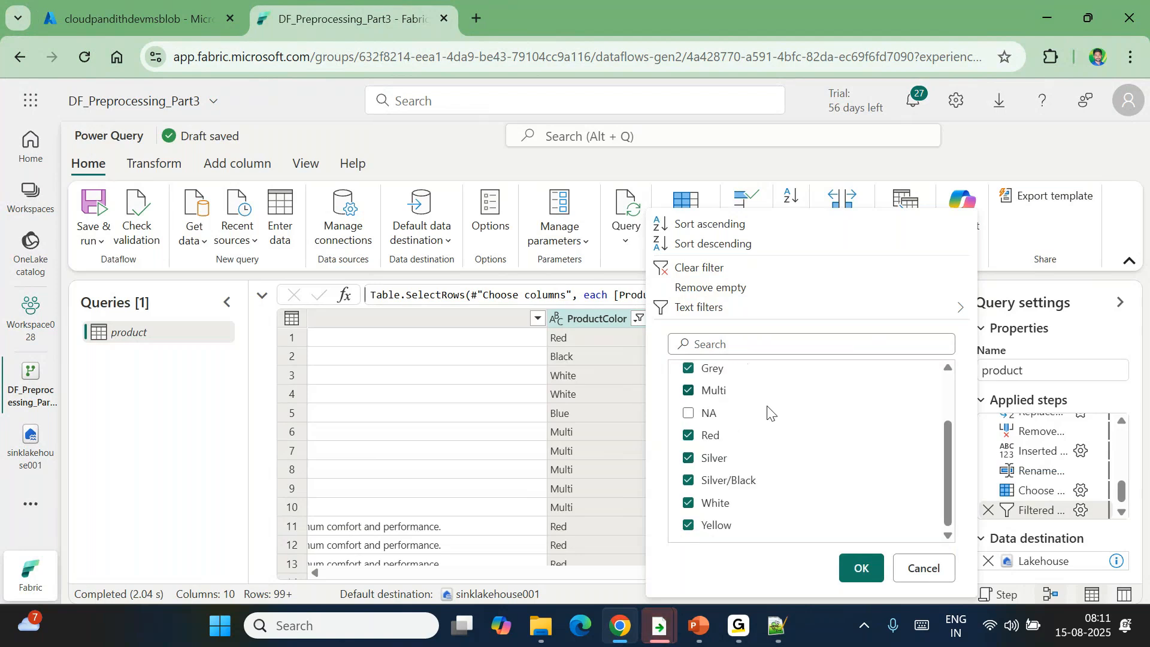
scroll(780, 412, "up", 3)
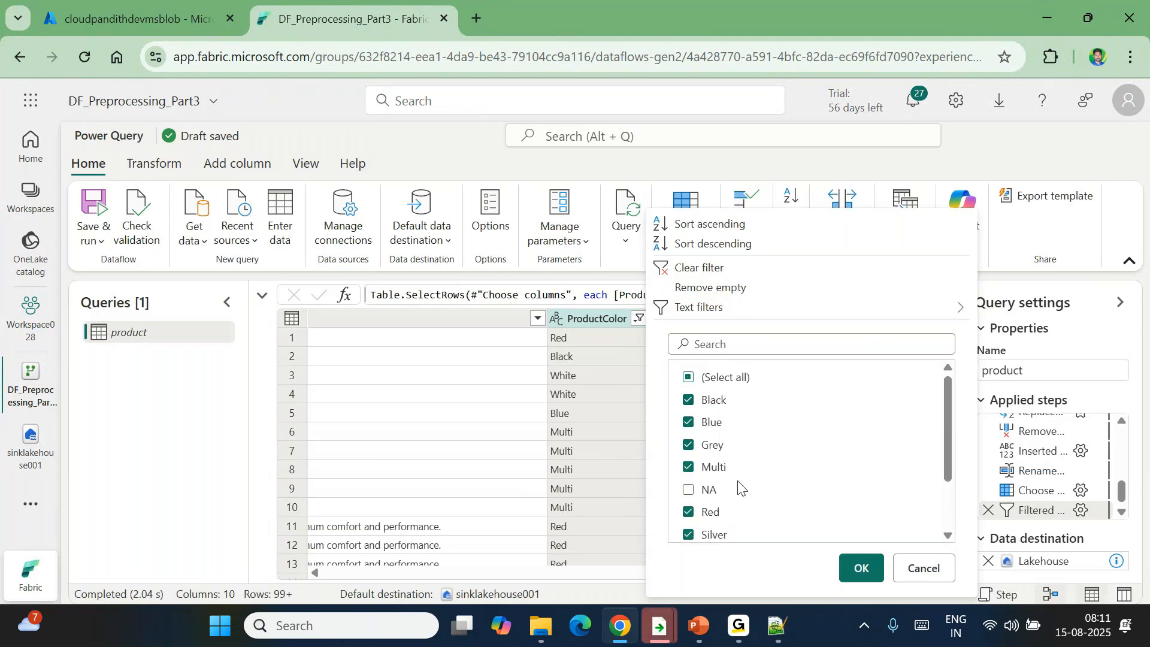
left_click(862, 569)
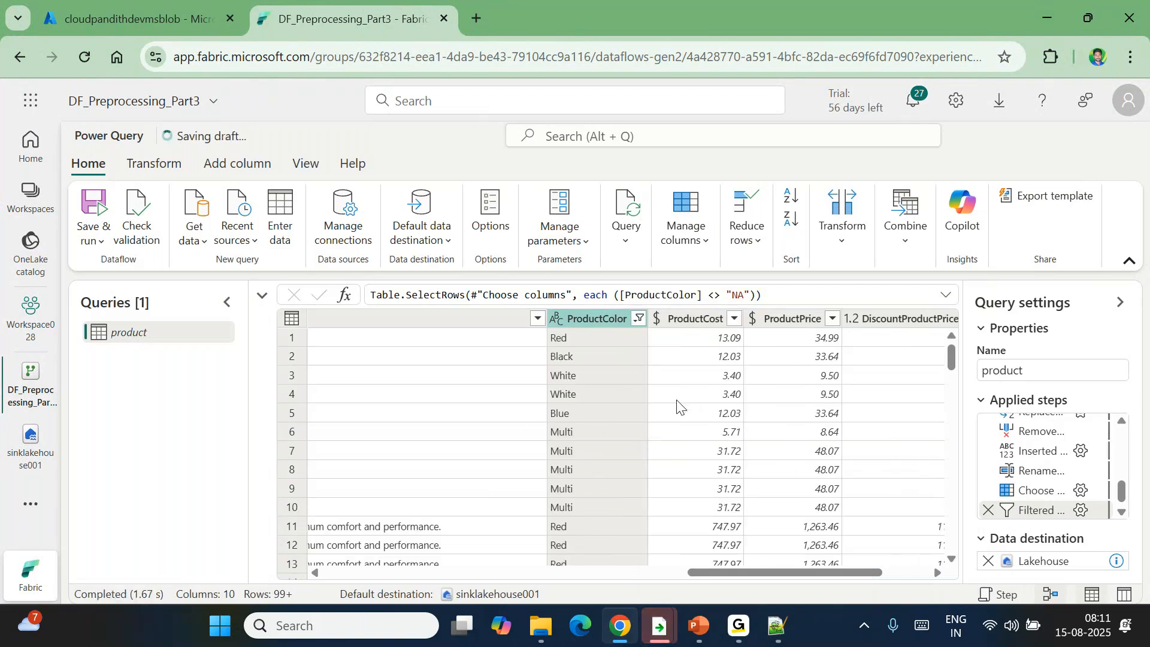
Step: Show the diagram view and look through the product query's chain of transformation steps
mouse_move(1117, 564)
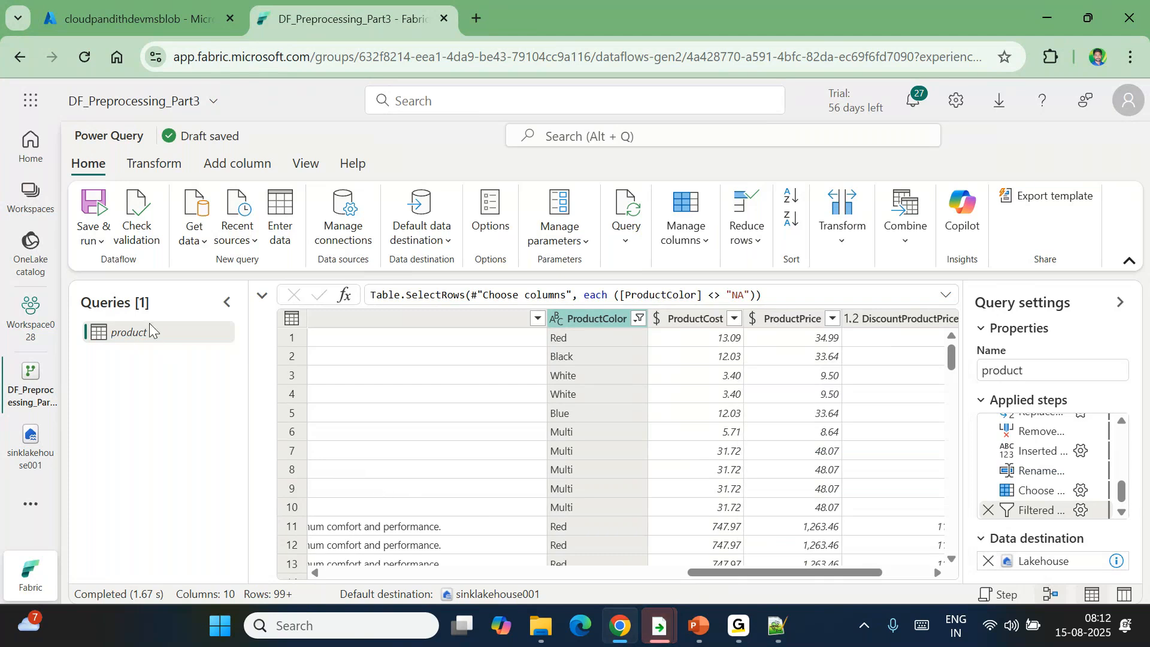
double_click(999, 372)
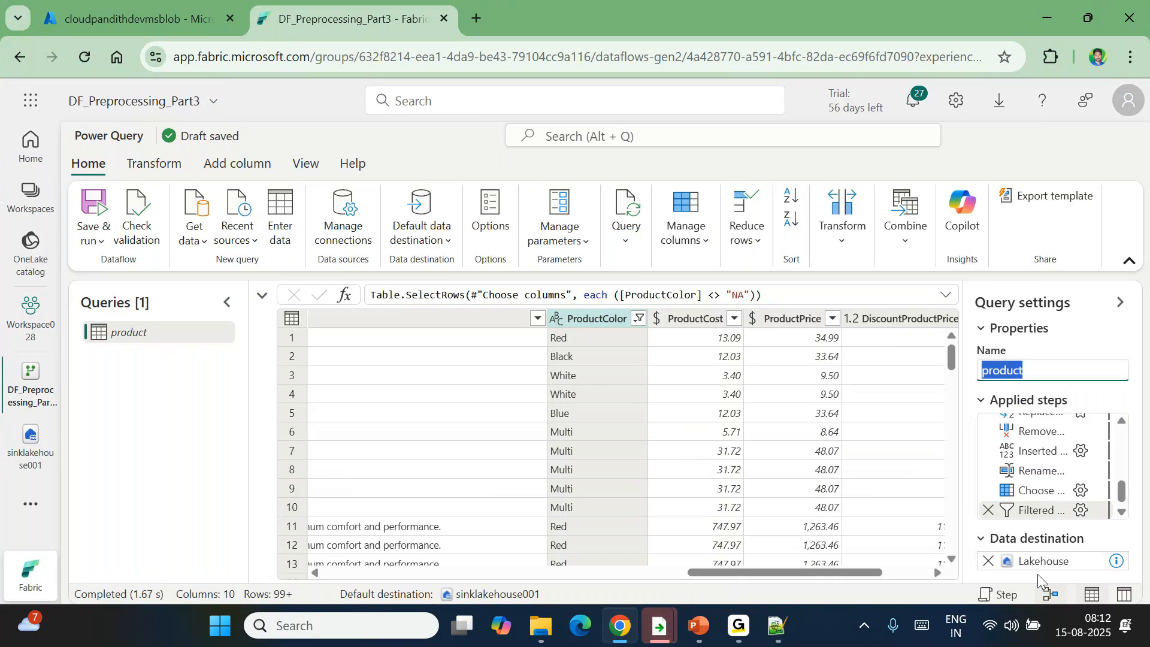
left_click(267, 302)
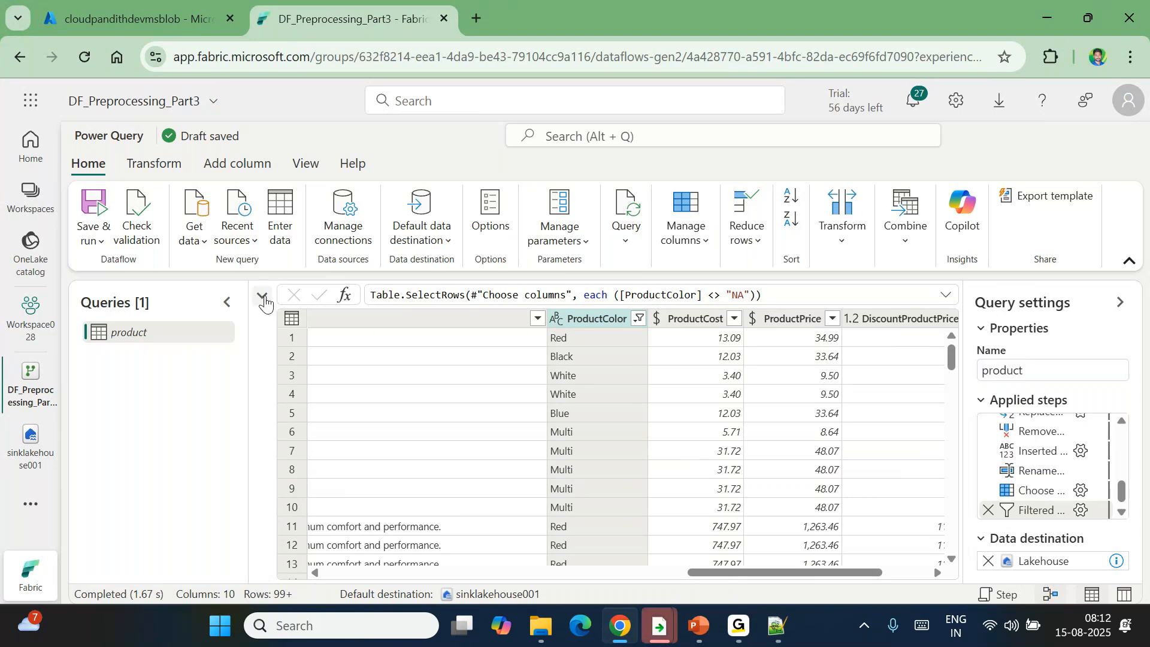
left_click(263, 295)
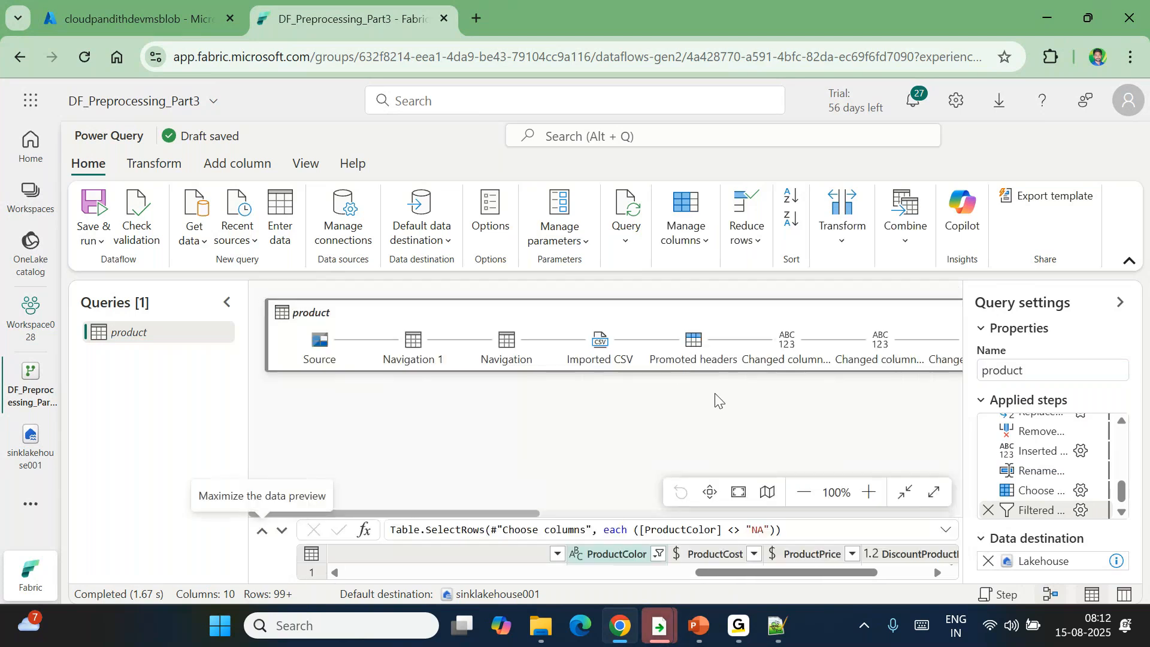
scroll(858, 392, "right", 10)
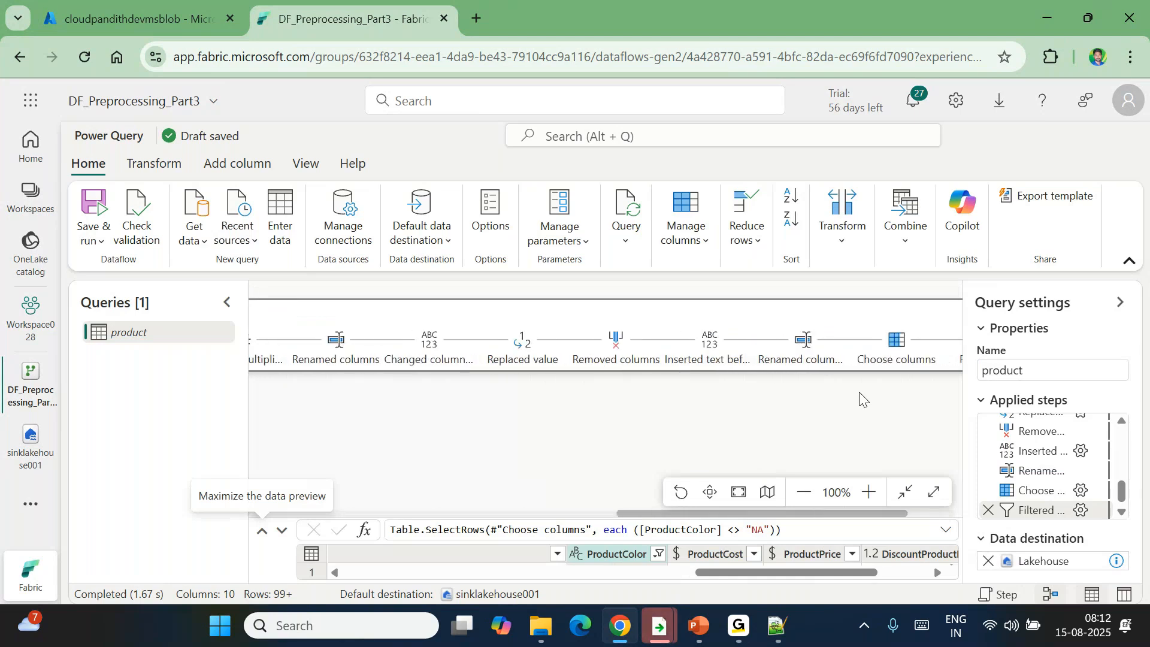
scroll(859, 392, "right", 5)
Step: Collapse the product query in the diagram and duplicate it
left_click(547, 312)
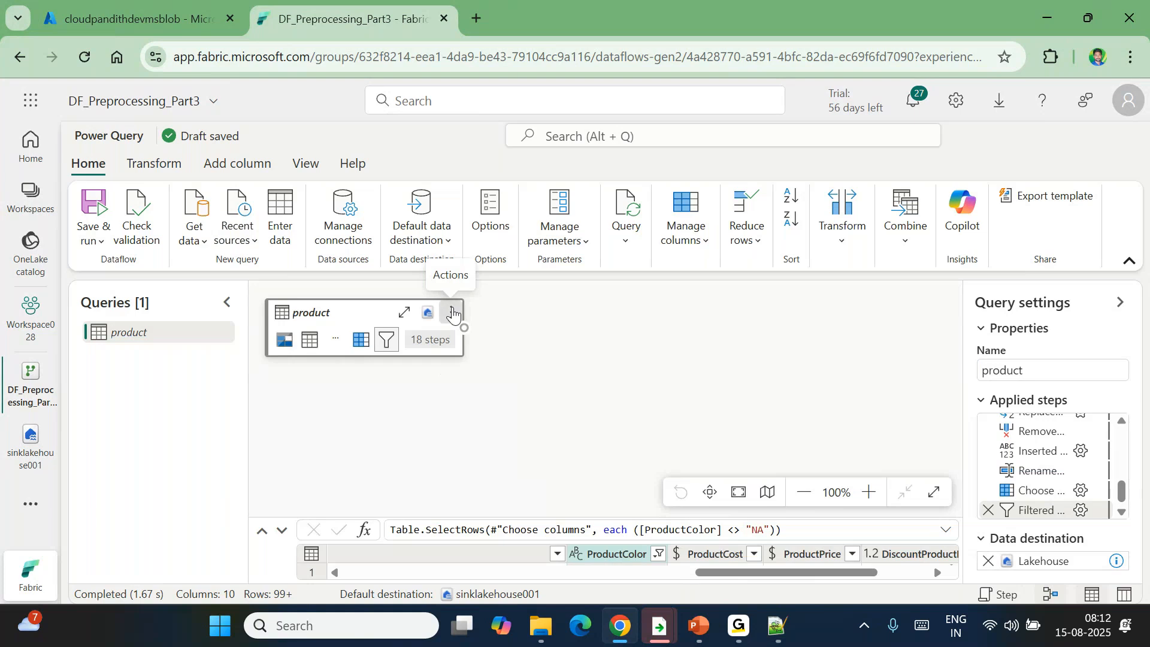
left_click(453, 314)
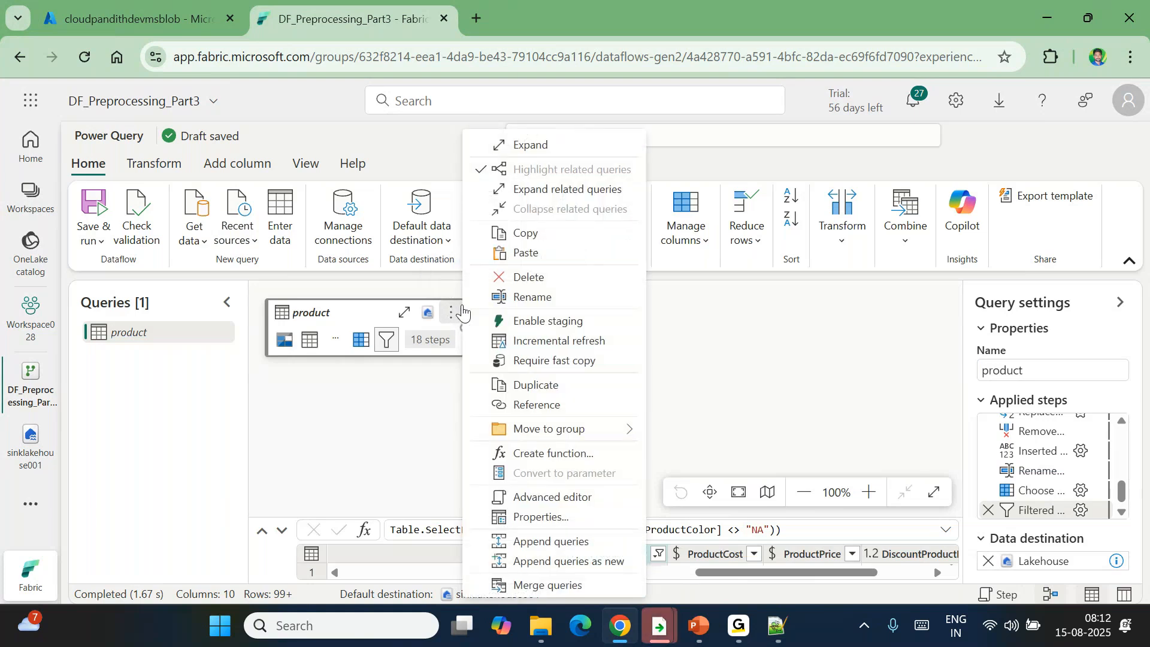
left_click(545, 389)
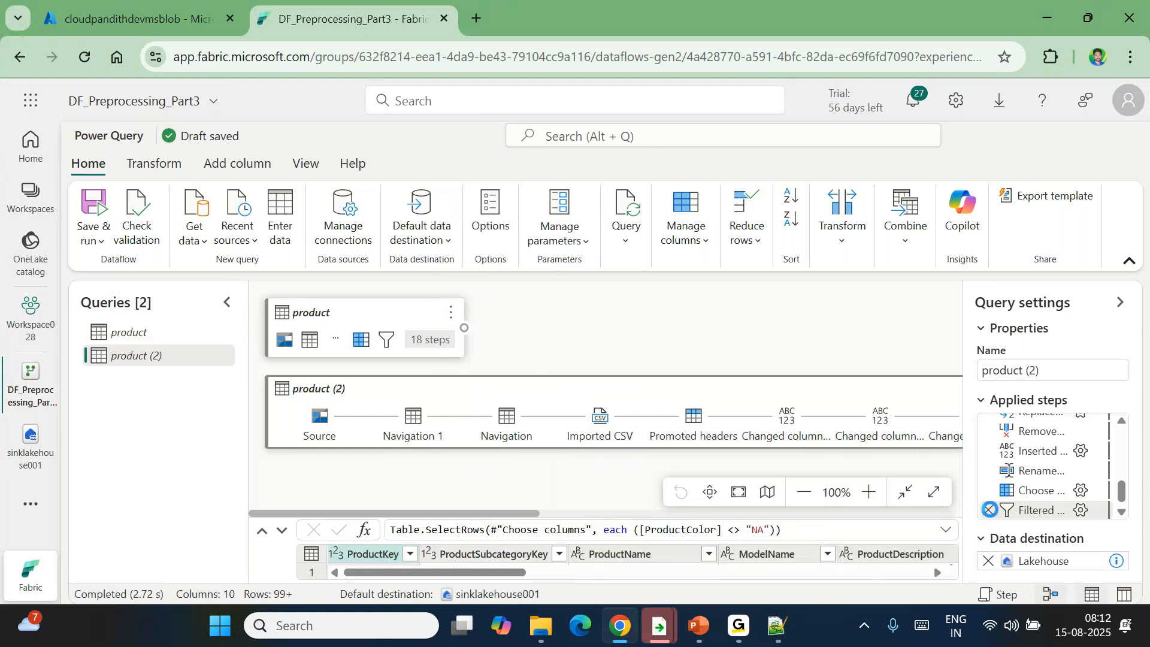
Step: Delete the latest applied steps of the product (2) query, from the filtered rows back through the replaced value step
left_click(989, 509)
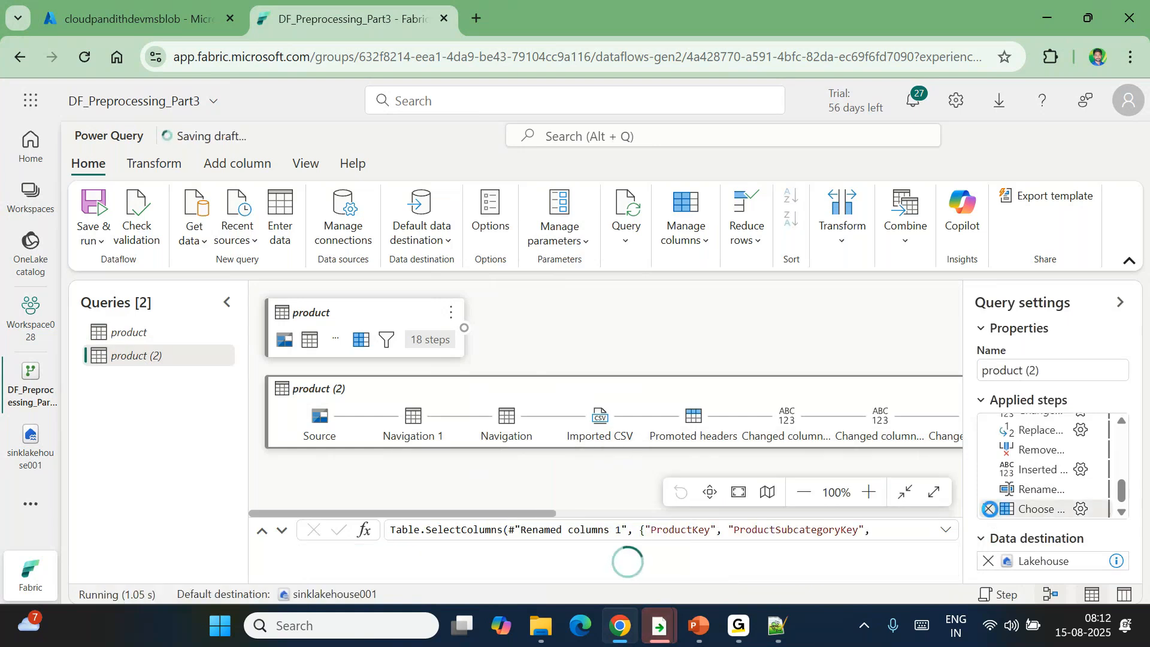
left_click(989, 510)
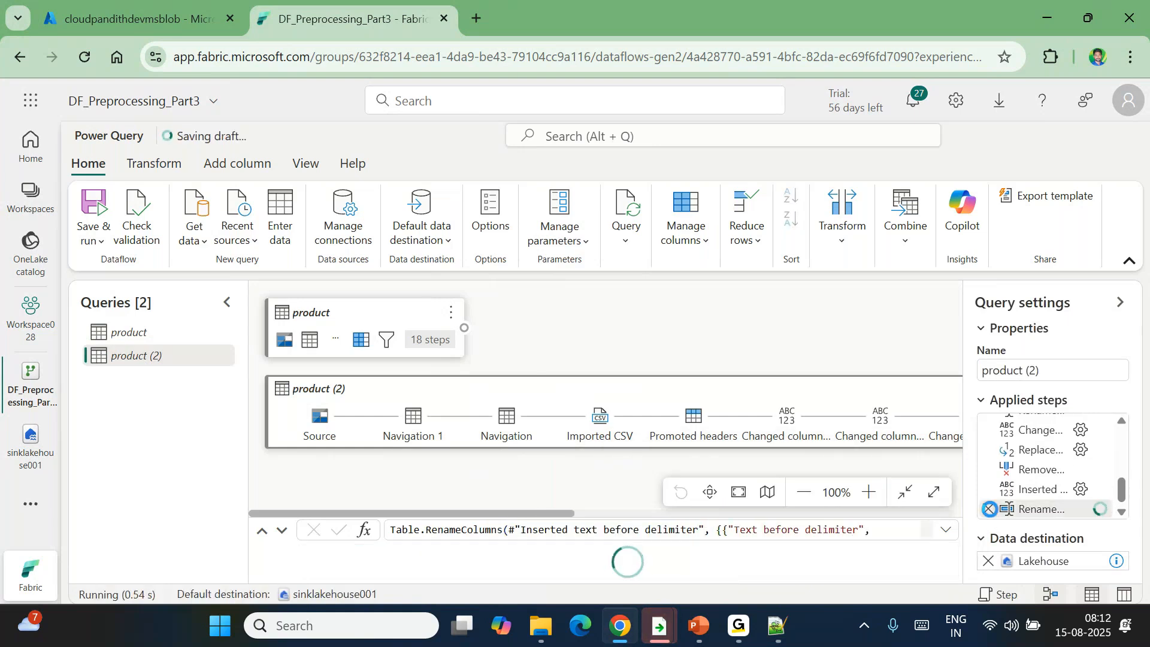
left_click(989, 508)
left_click(989, 509)
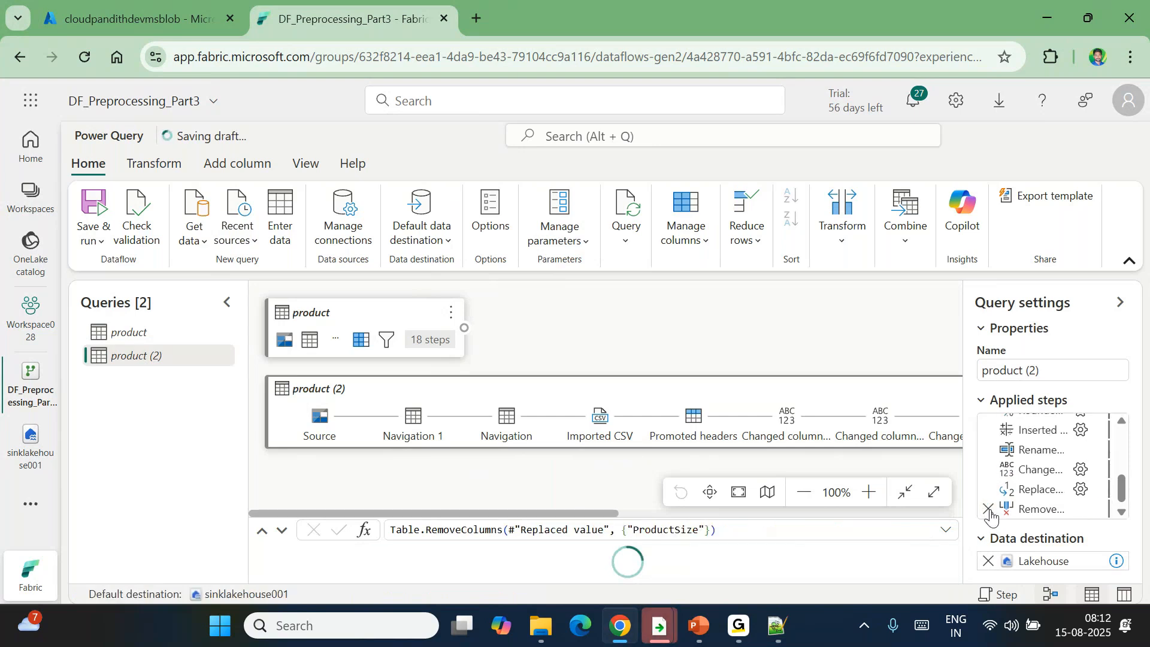
left_click(989, 509)
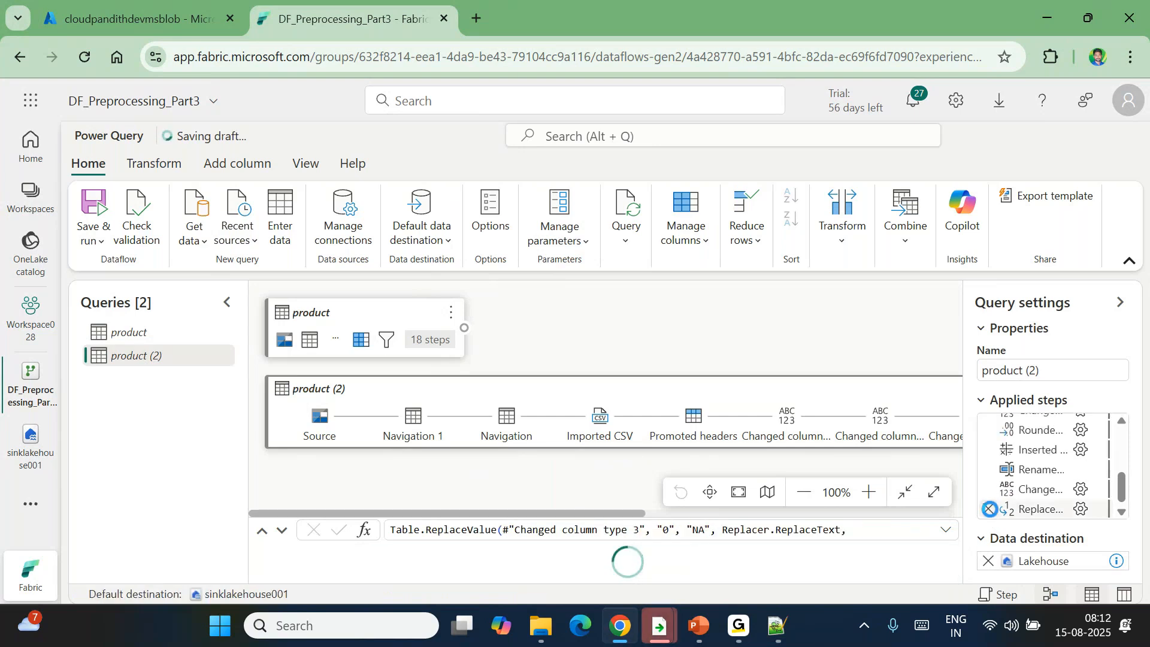
left_click(989, 509)
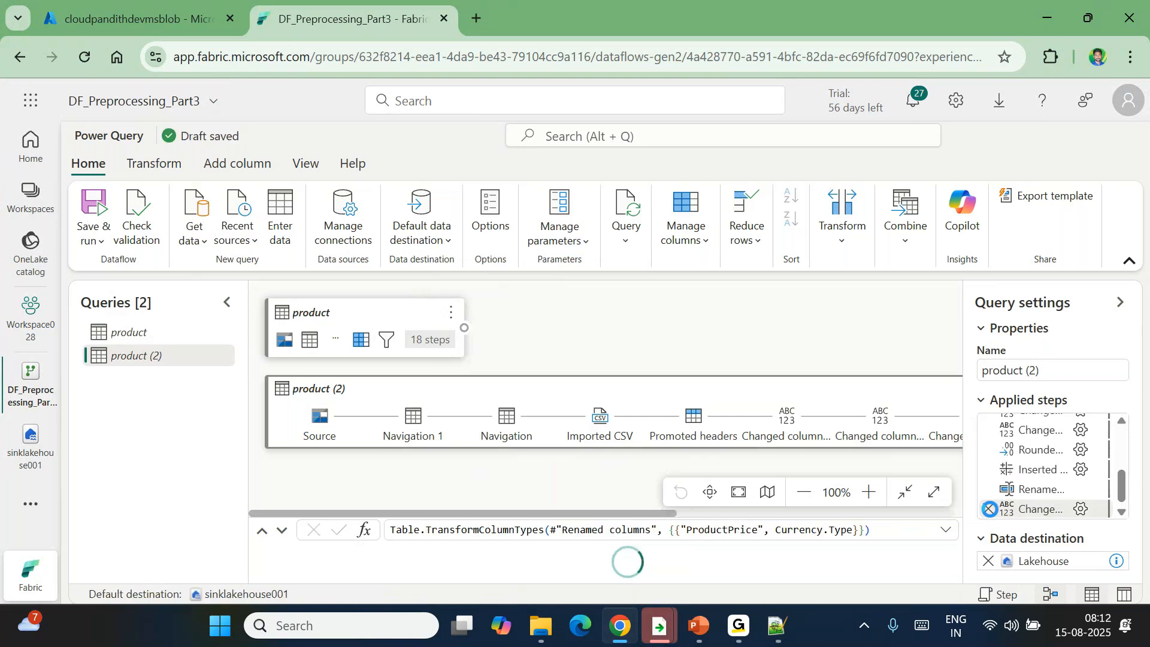
Step: Delete product (2)'s renamed columns, inserted multiplication, rounding and all changed column type steps, back to the promoted headers
left_click(989, 508)
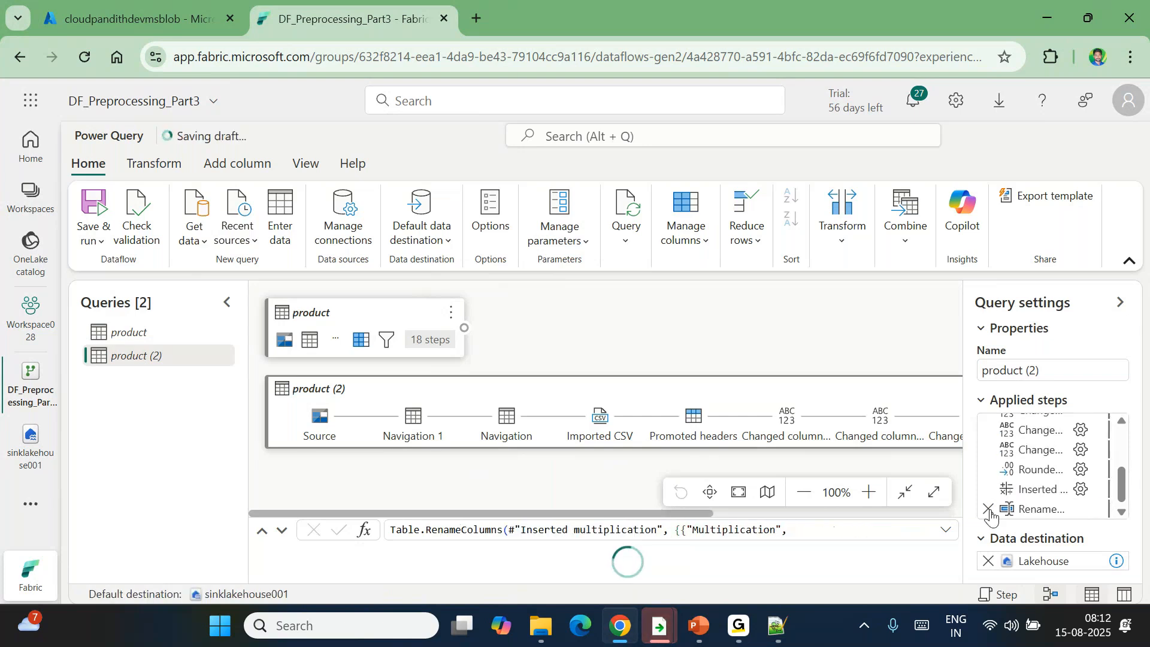
left_click(989, 508)
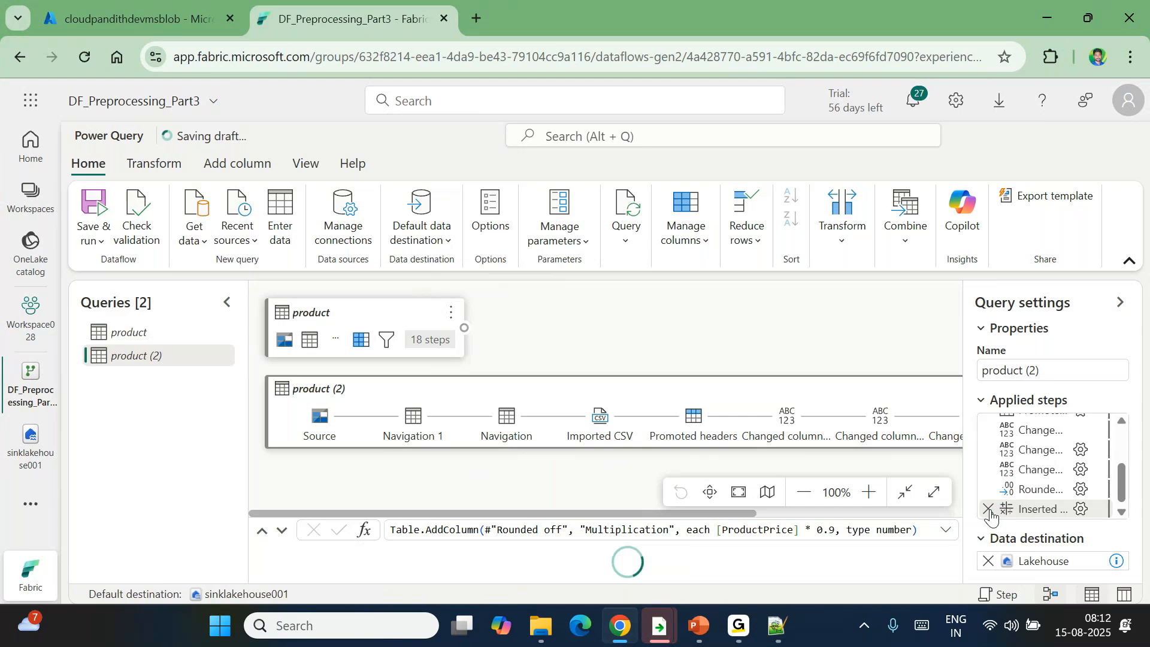
left_click(989, 509)
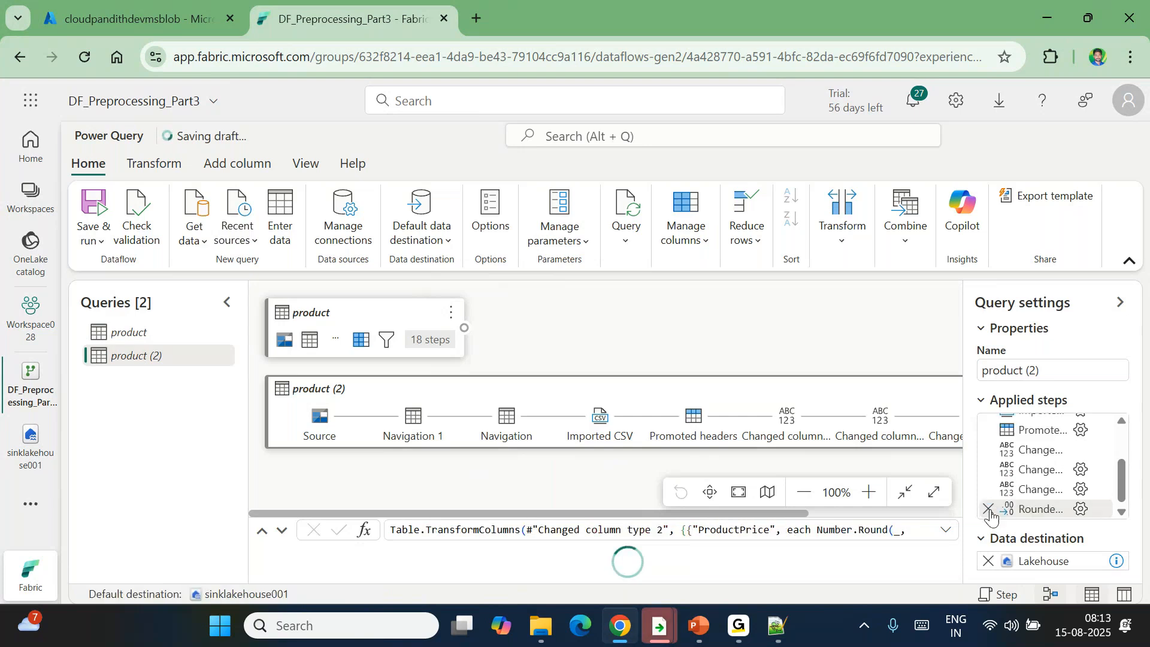
left_click(989, 508)
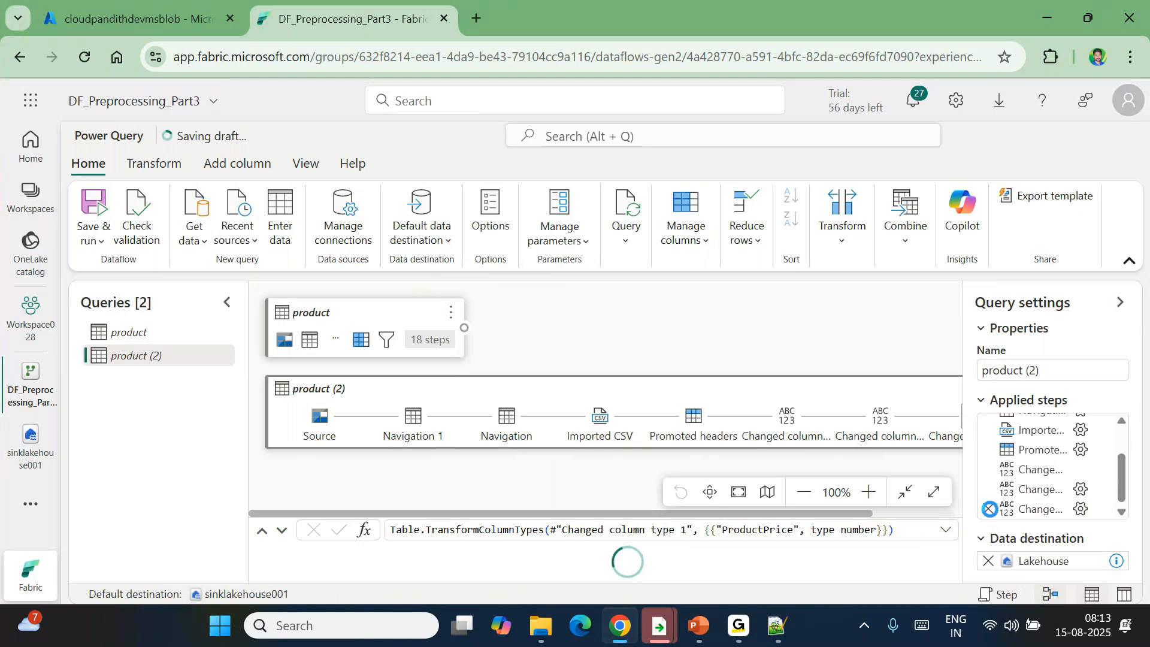
left_click(989, 508)
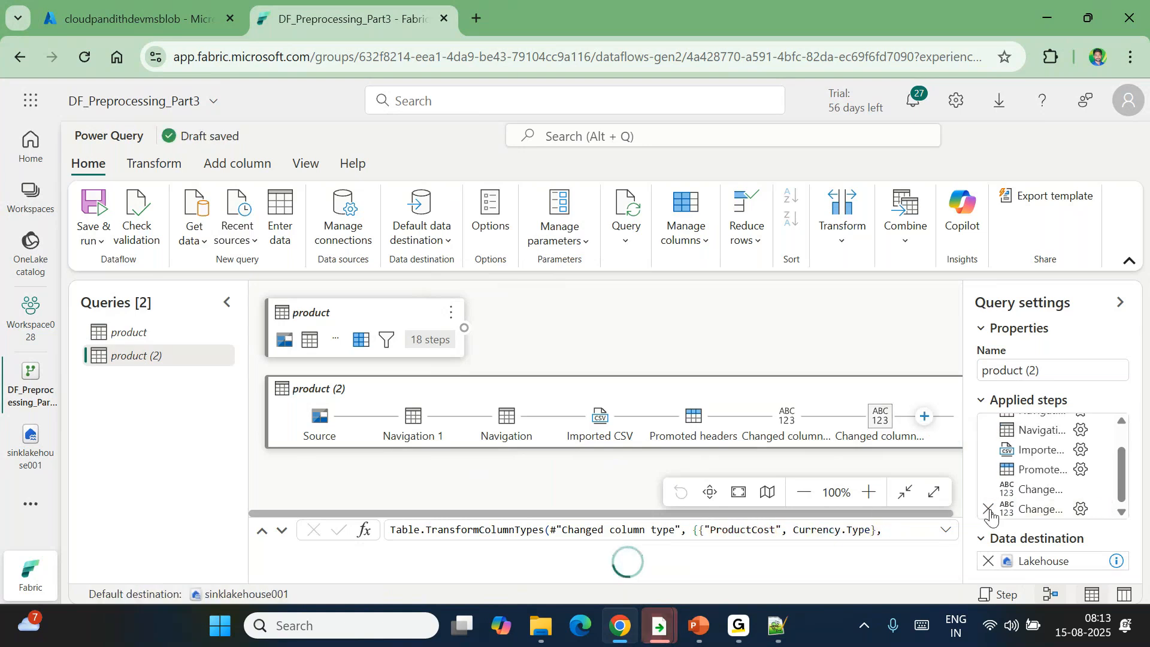
left_click(989, 509)
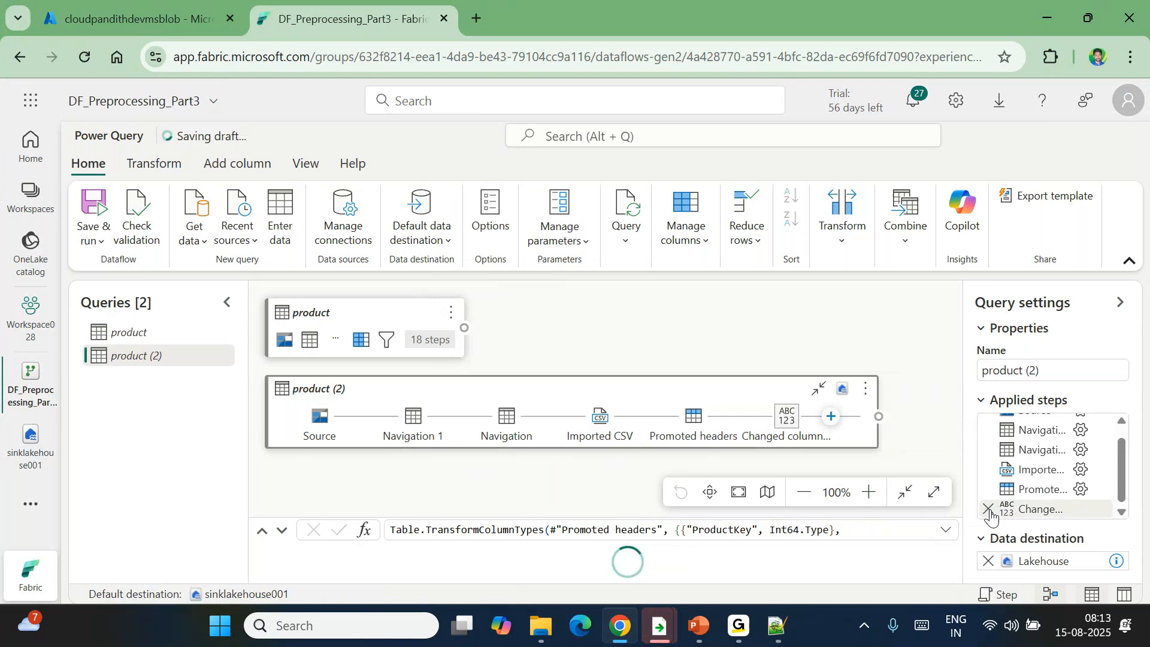
left_click(989, 509)
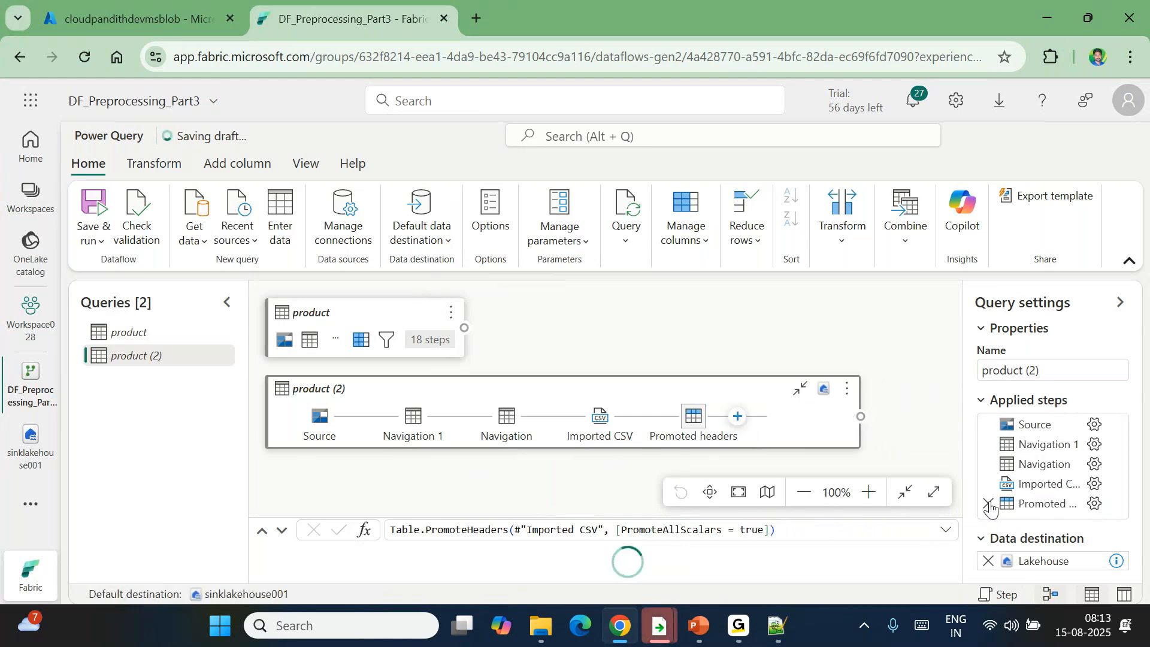
Step: Delete the Promoted headers, Imported CSV and Navigation steps from product (2), keeping only Source and Navigation 1
left_click(989, 507)
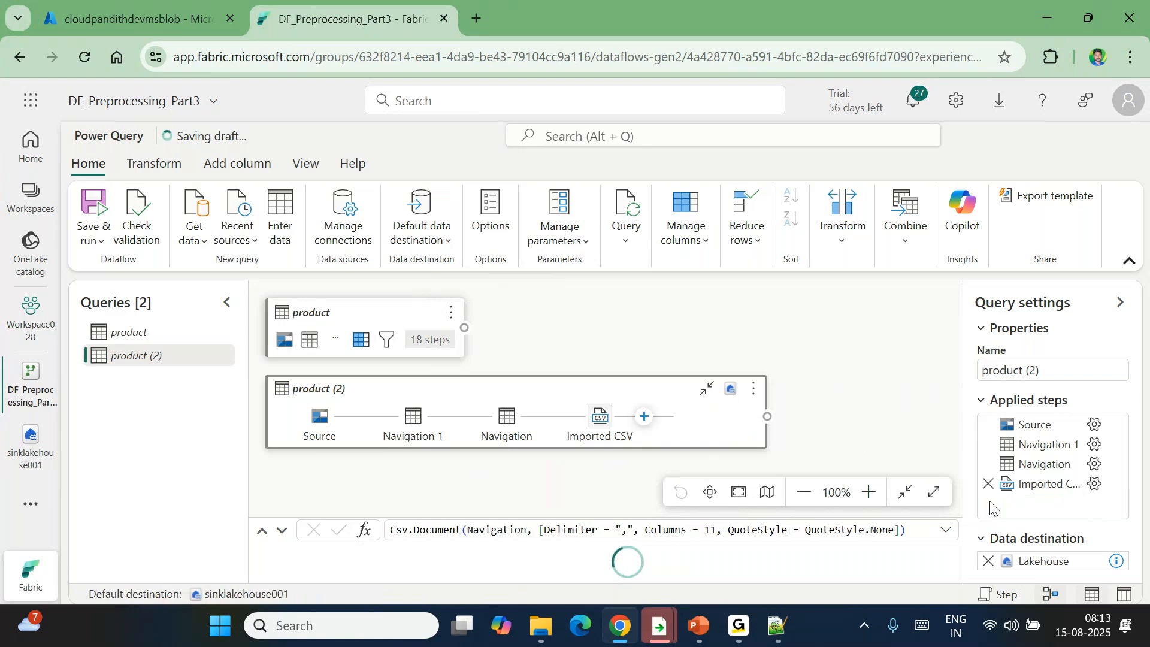
left_click(988, 485)
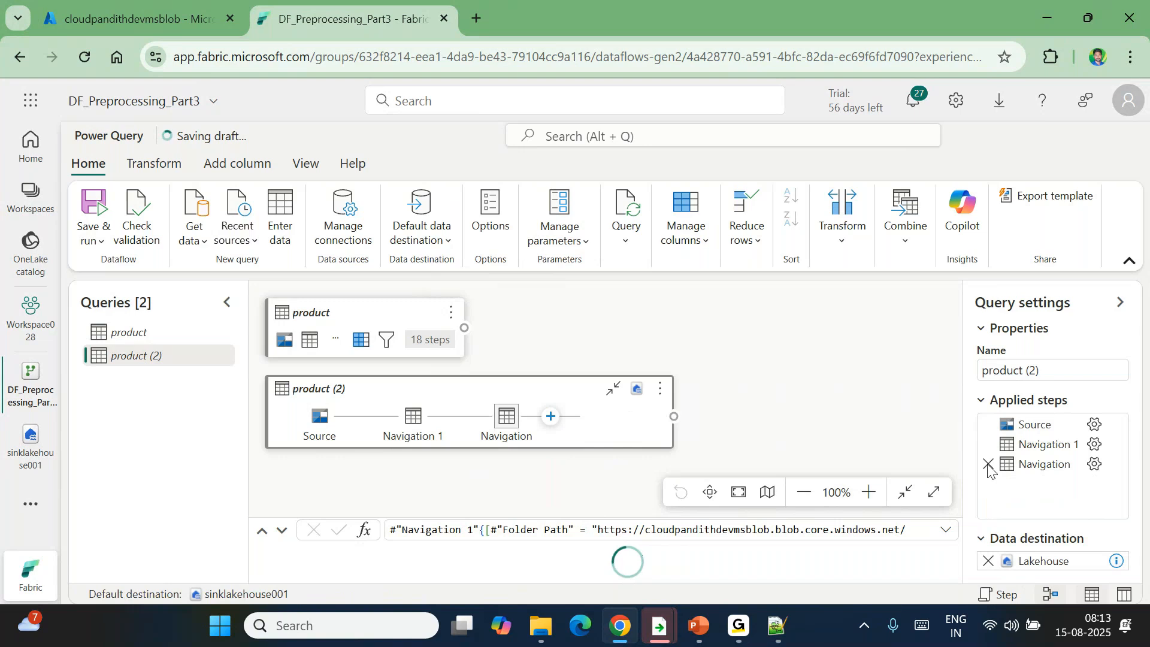
left_click(987, 464)
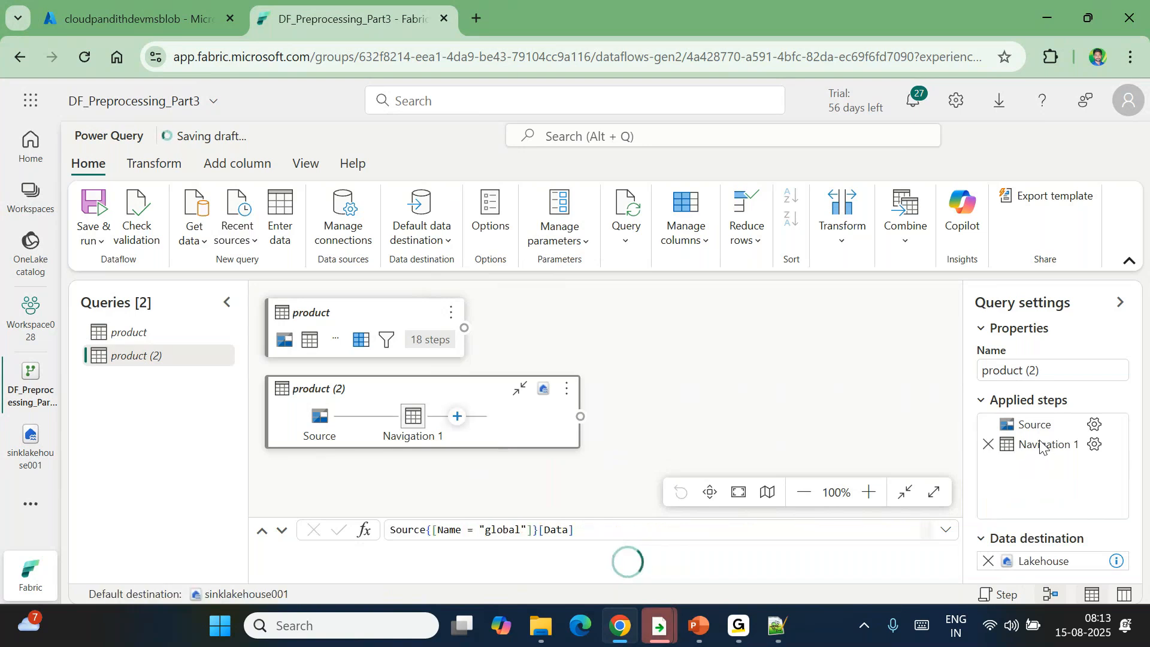
Step: Show the data preview of the Navigation 1 step and load the contents of AdventureWorks Sales Data 2022.csv into the query
left_click(1040, 446)
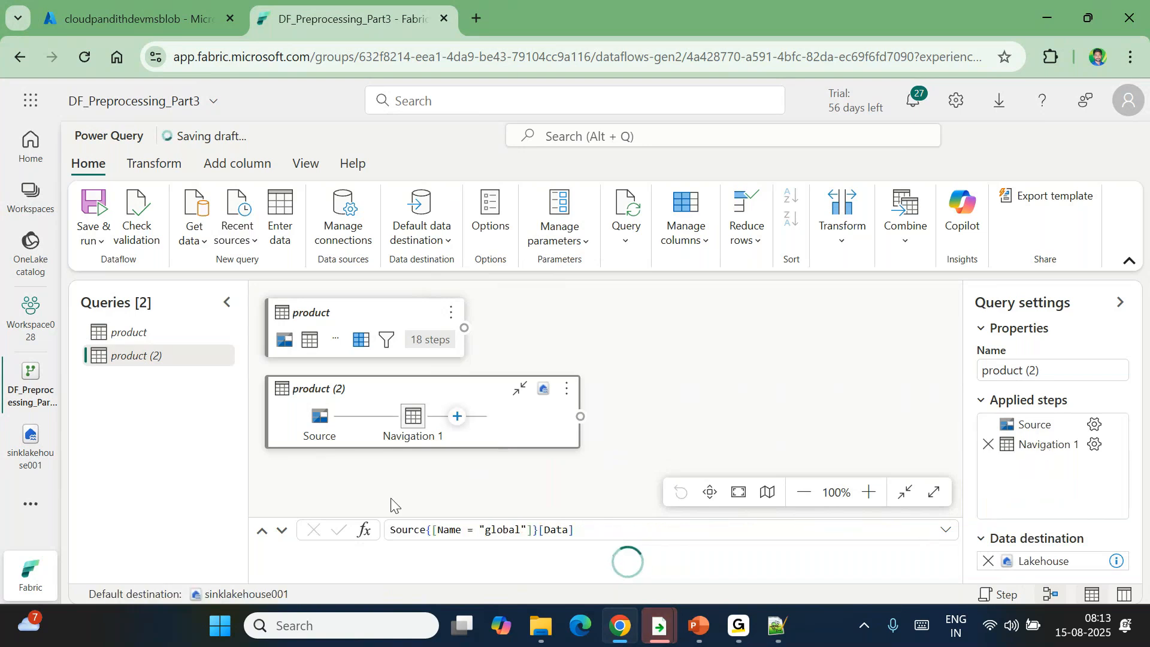
left_click(261, 532)
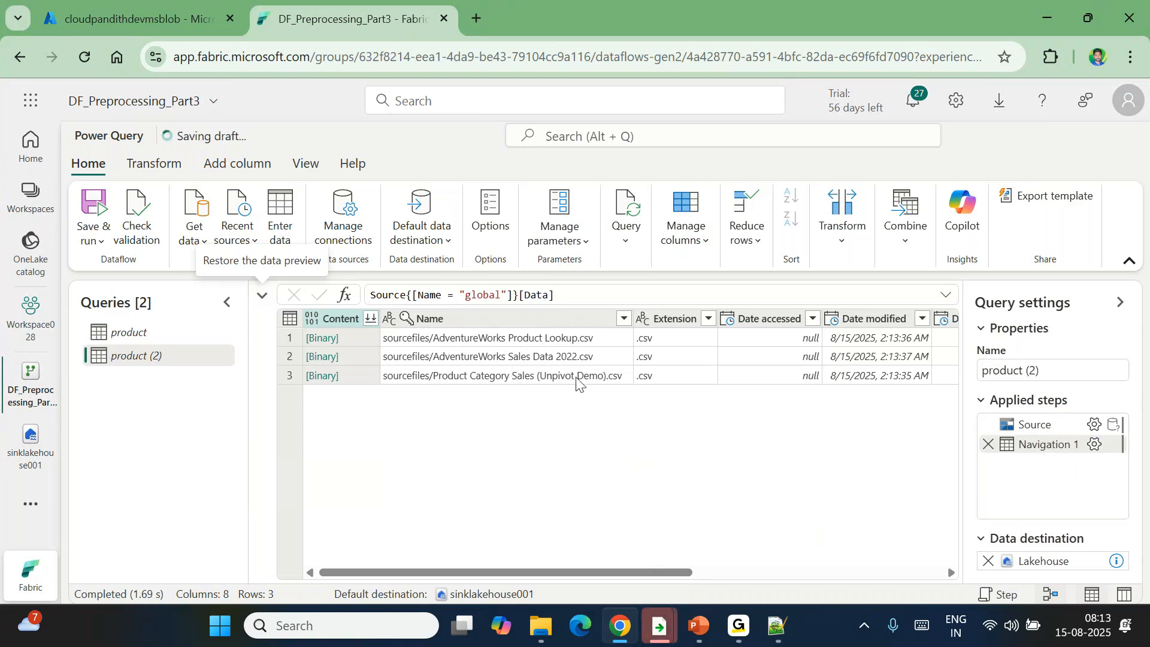
left_click(321, 357)
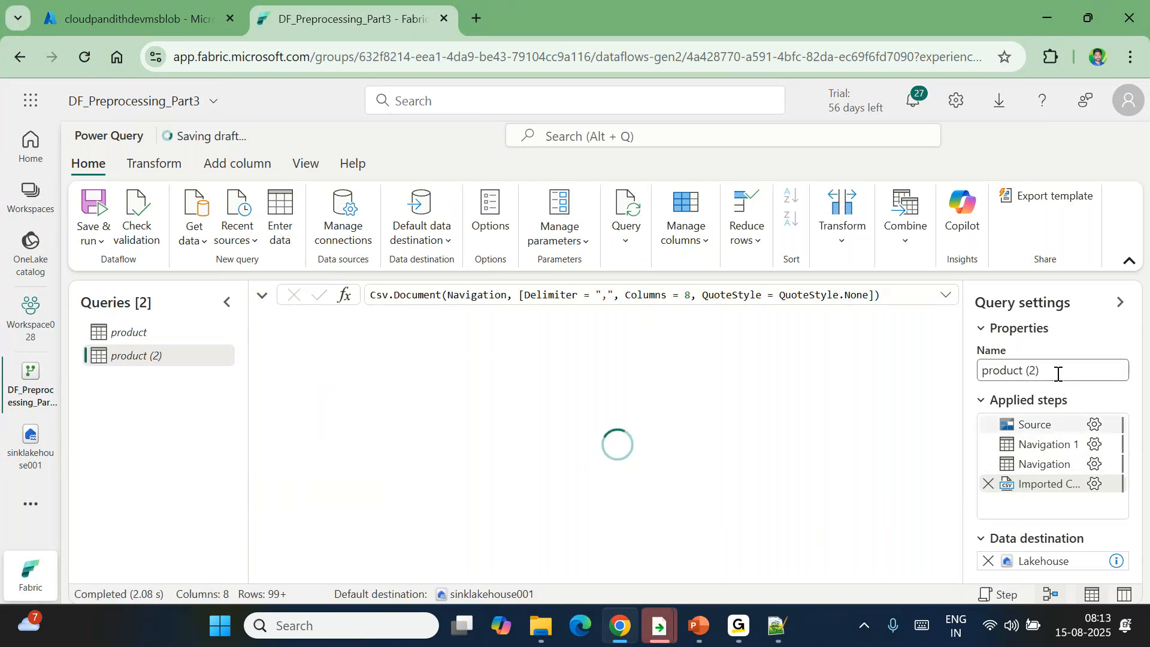
Step: Rename the product (2) query as salesdata
left_click_drag(1048, 367, 975, 371)
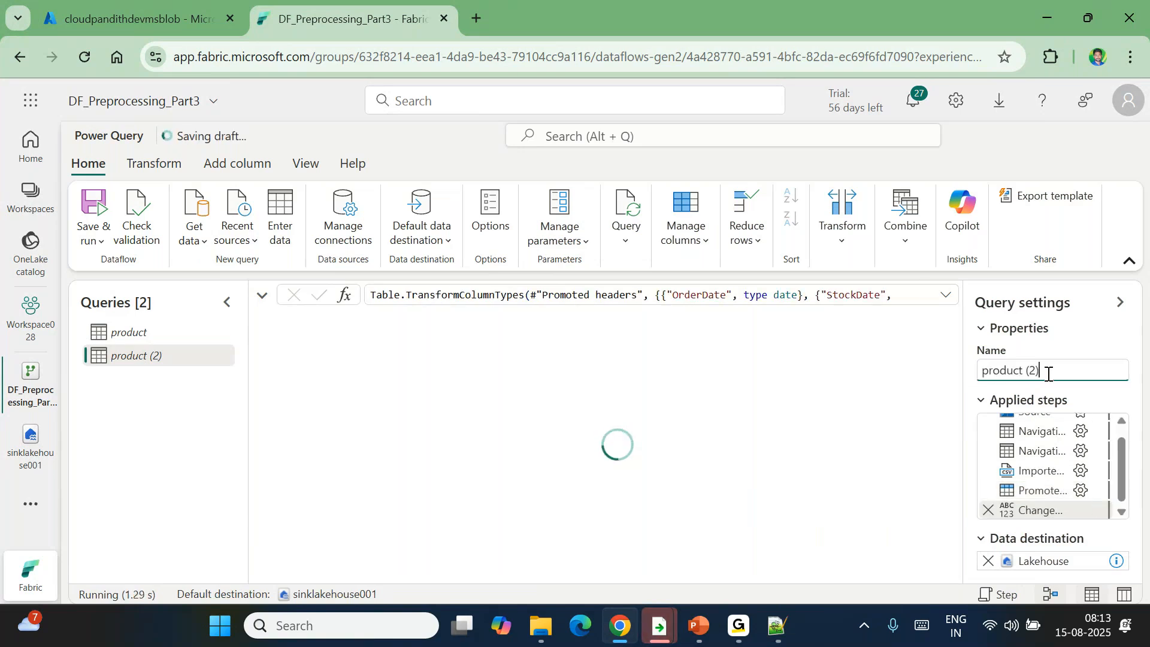
type("Salesdata")
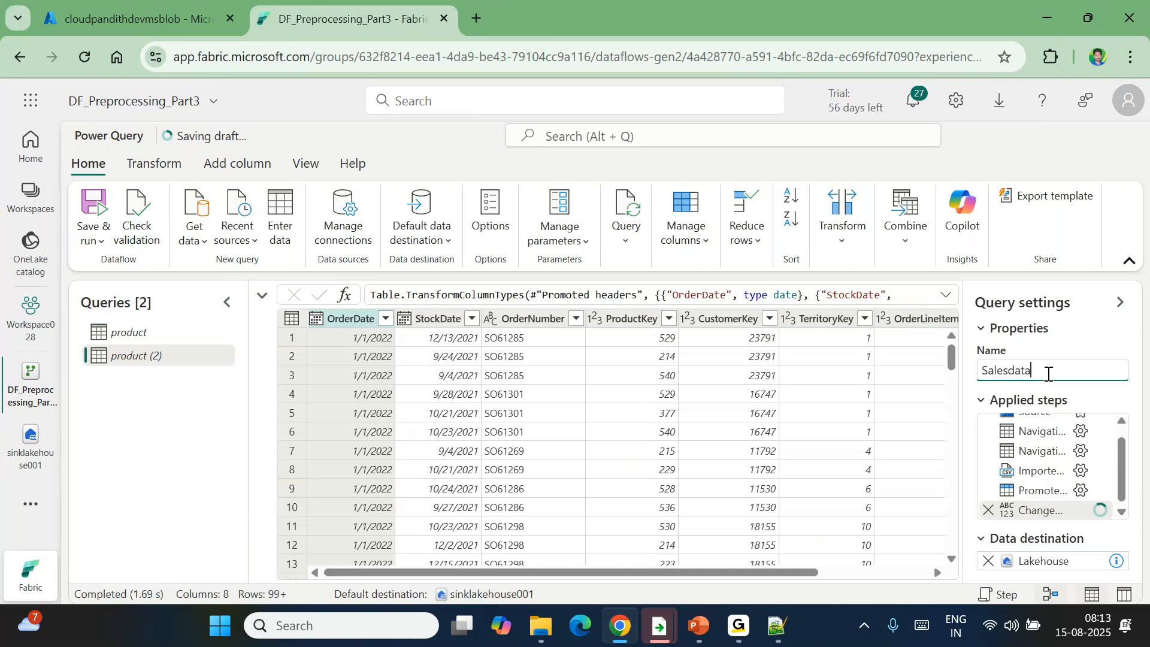
left_click(989, 374)
key("BackSpace")
type("s")
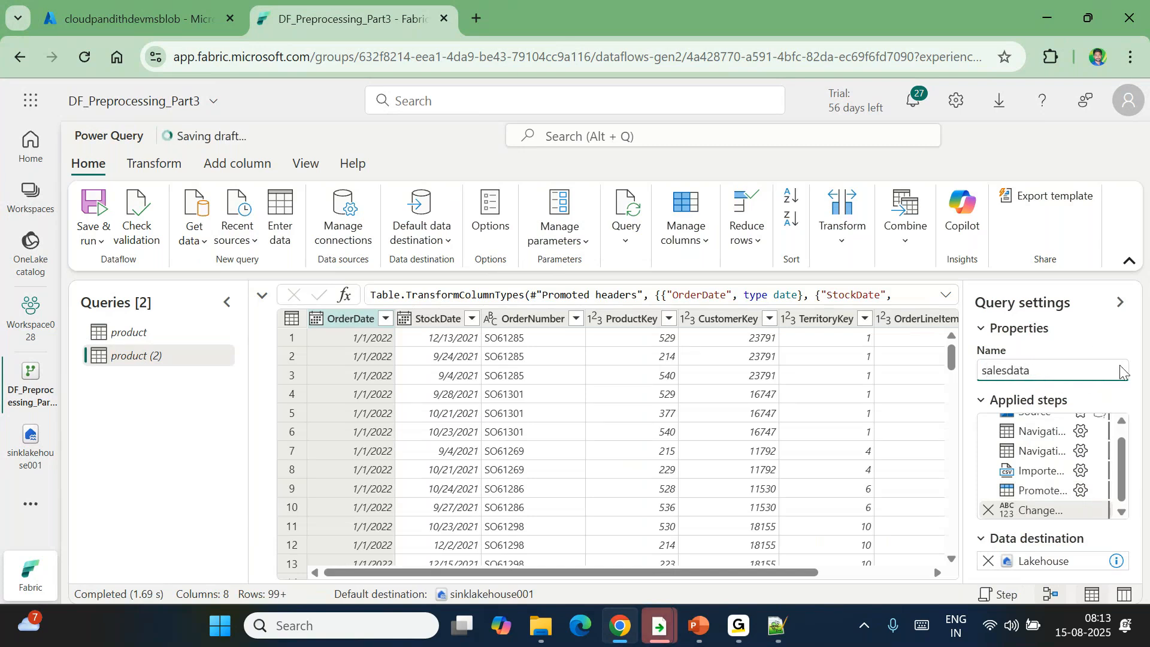
left_click(1120, 304)
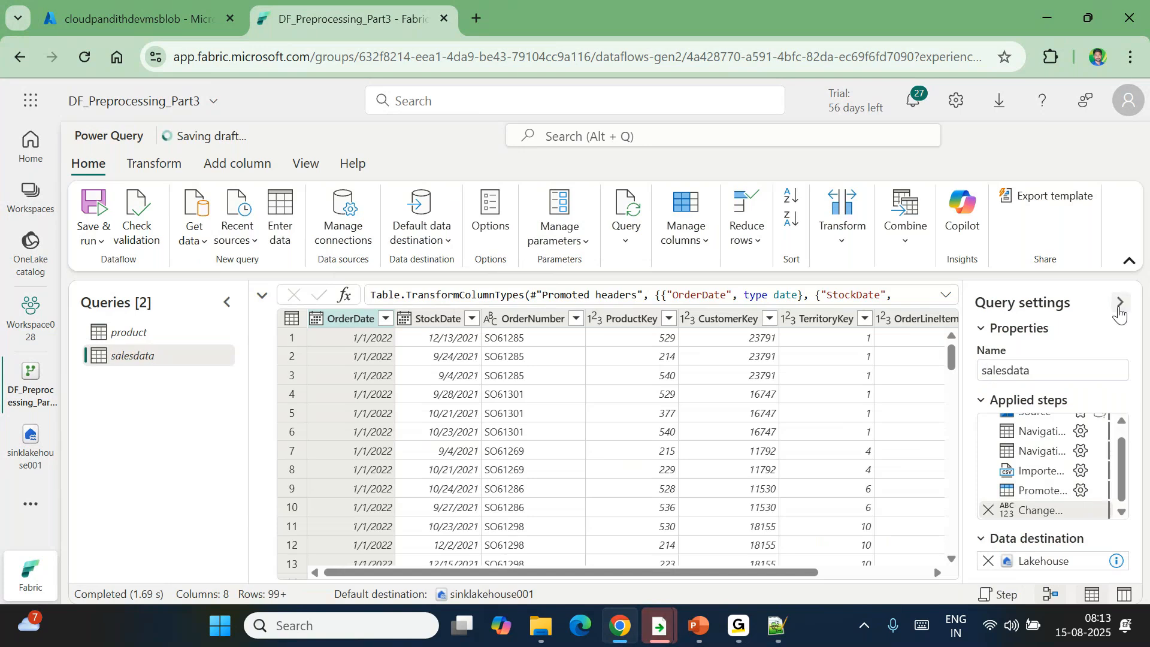
Step: Review the salesdata query's applied steps and diagram, and collapse the query settings to widen the data preview
left_click(1119, 307)
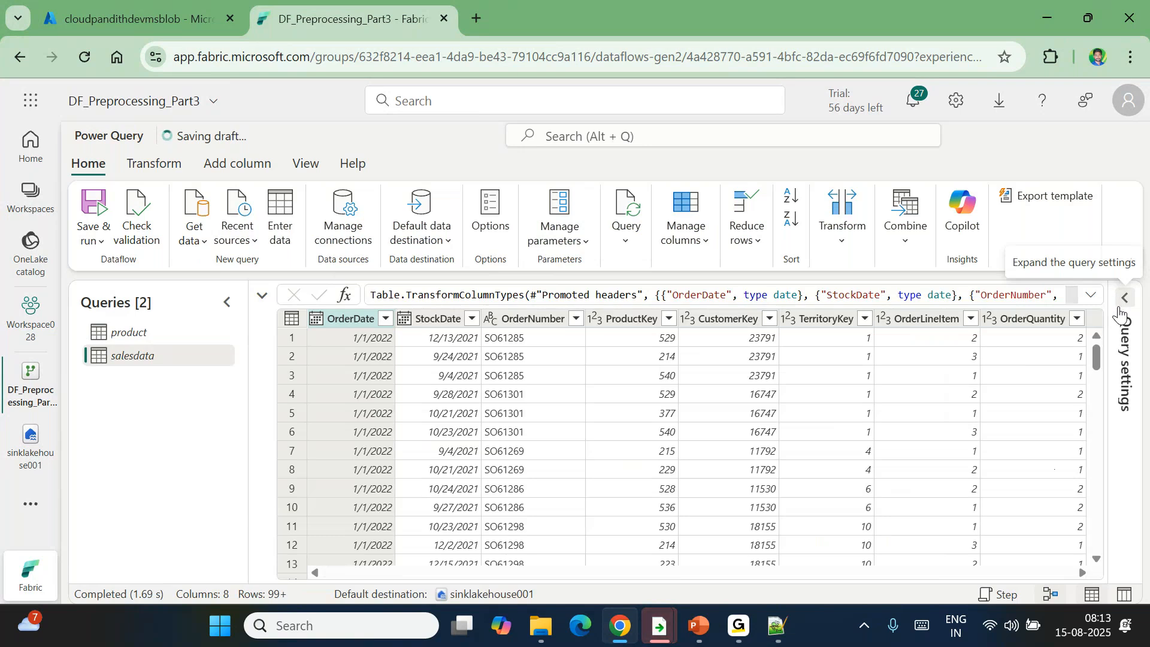
left_click(1122, 299)
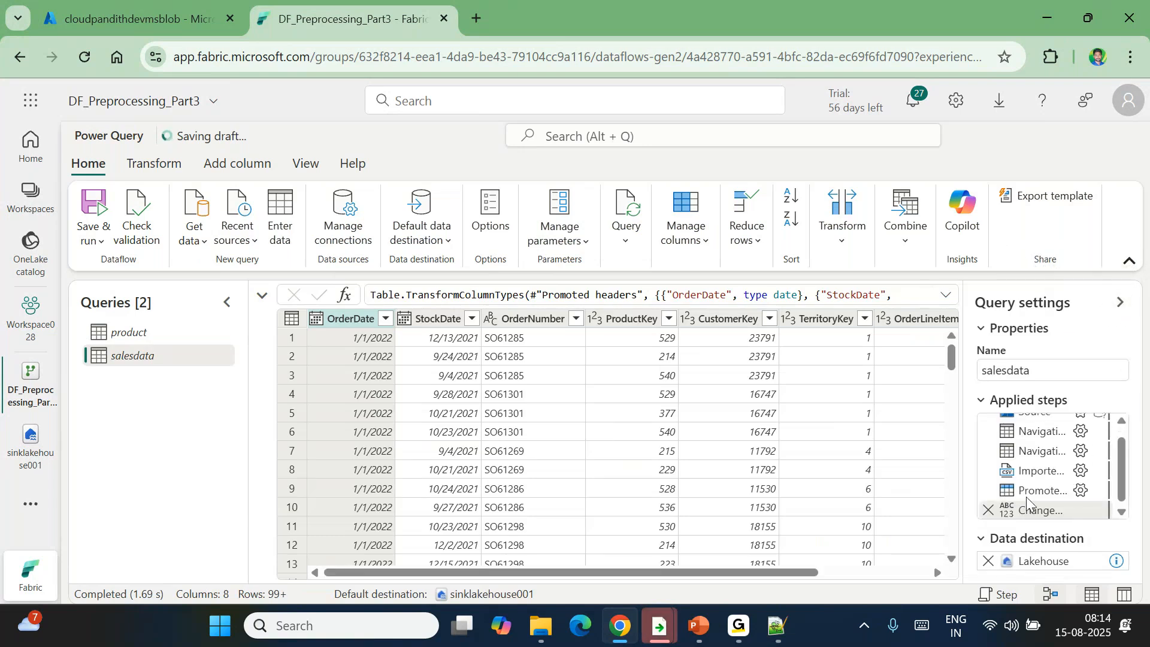
scroll(1024, 497, "up", 1)
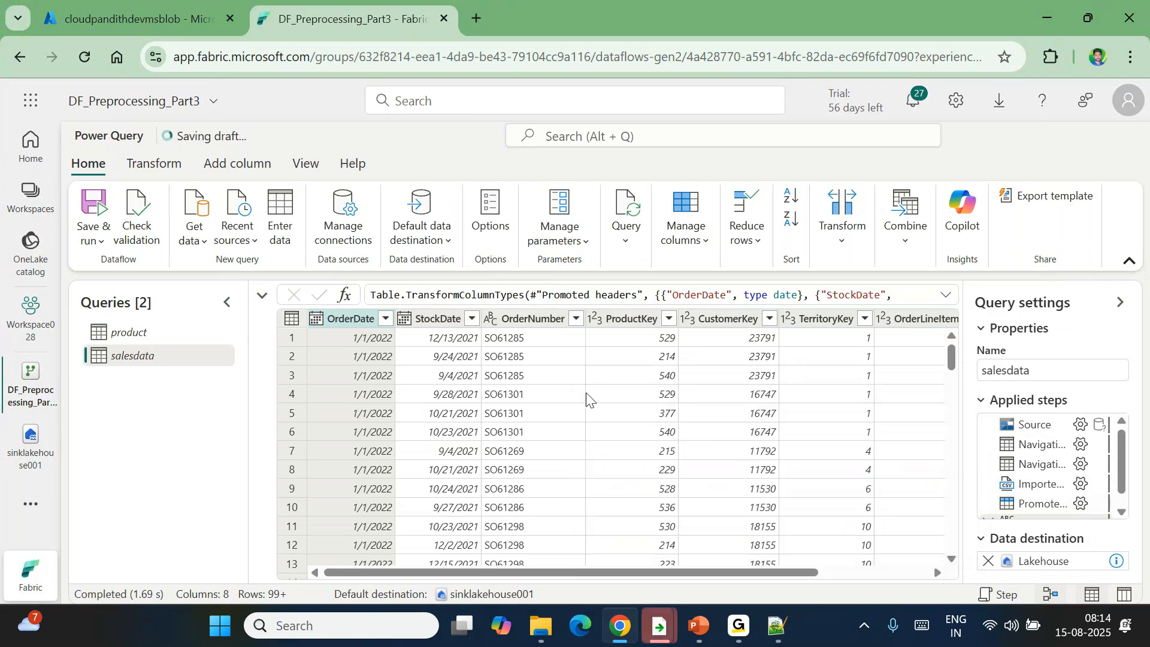
left_click(262, 294)
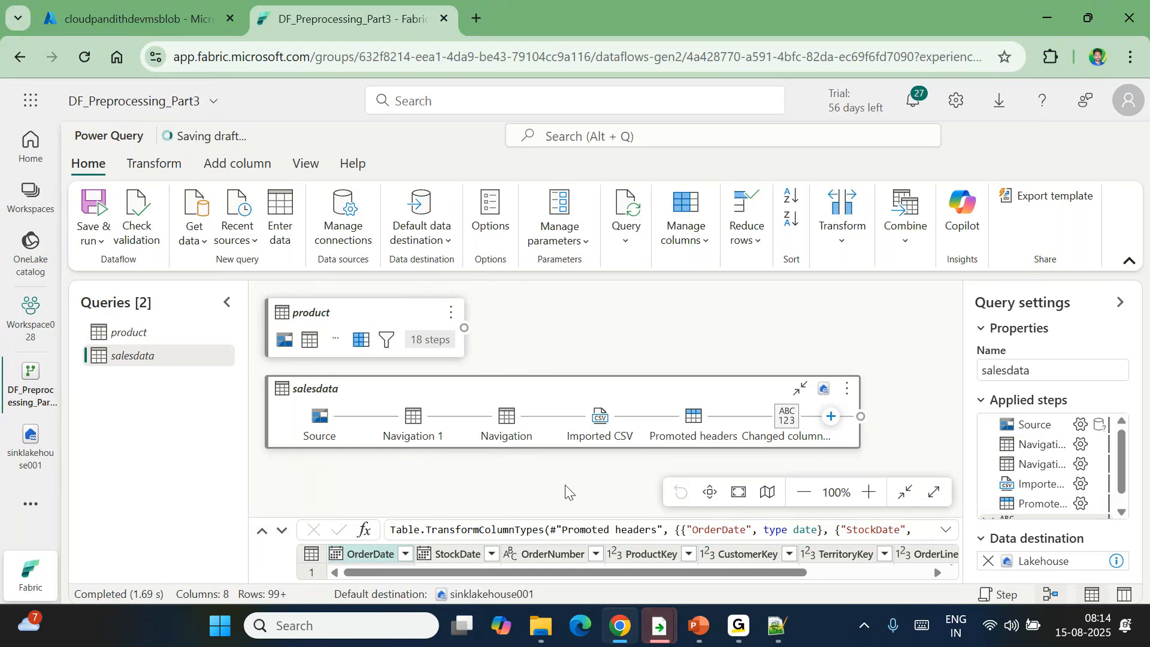
left_click(264, 533)
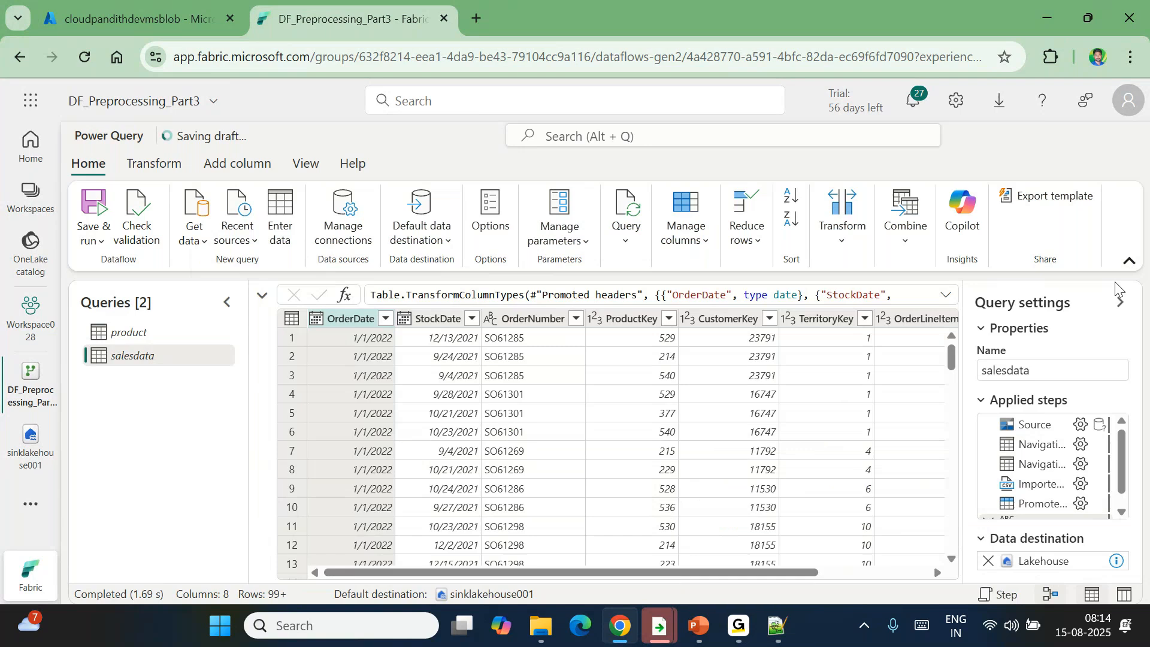
left_click(1120, 302)
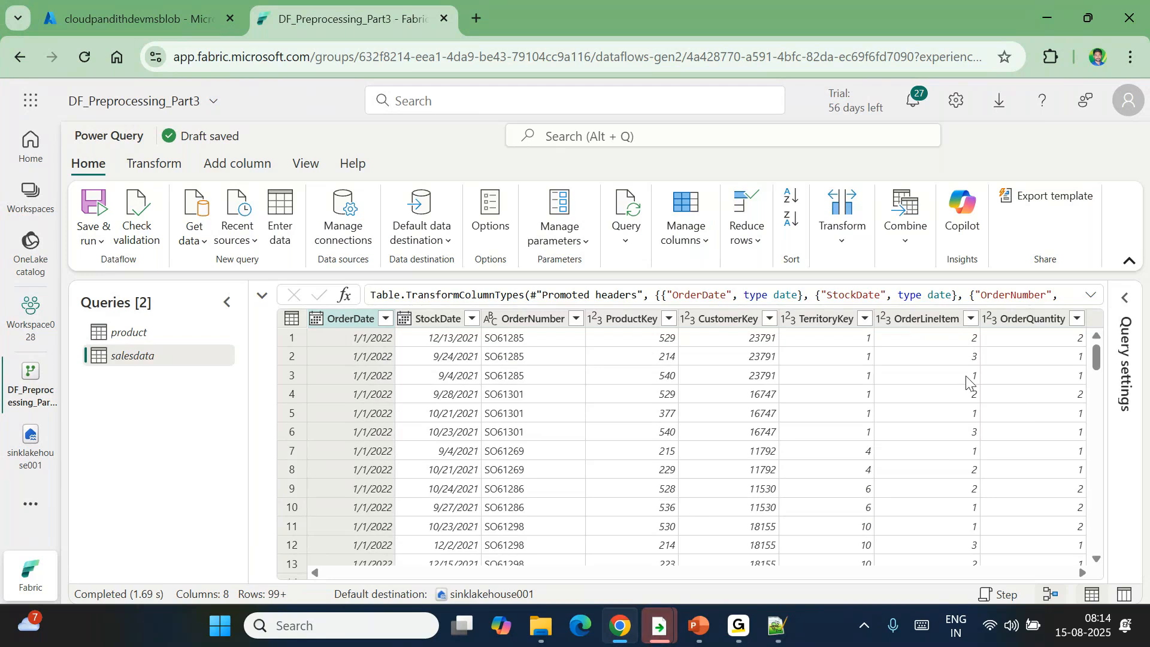
Step: Start a conditional column on OrderLineItem with a first clause that outputs Single Item when the value equals 1
left_click(910, 320)
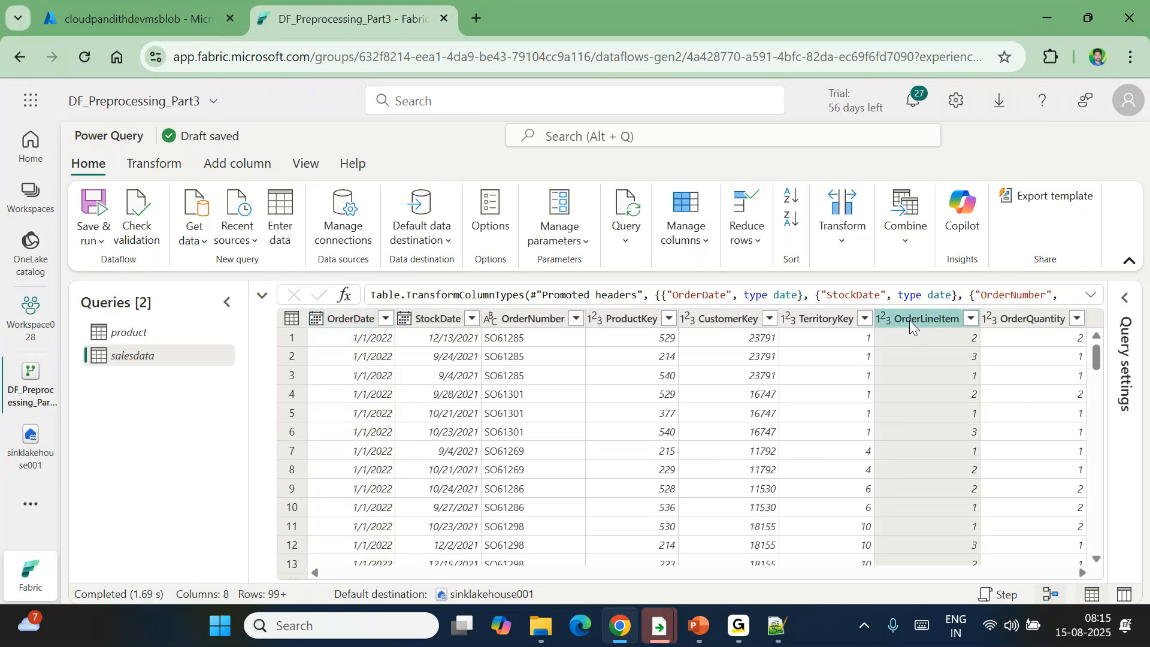
left_click(232, 167)
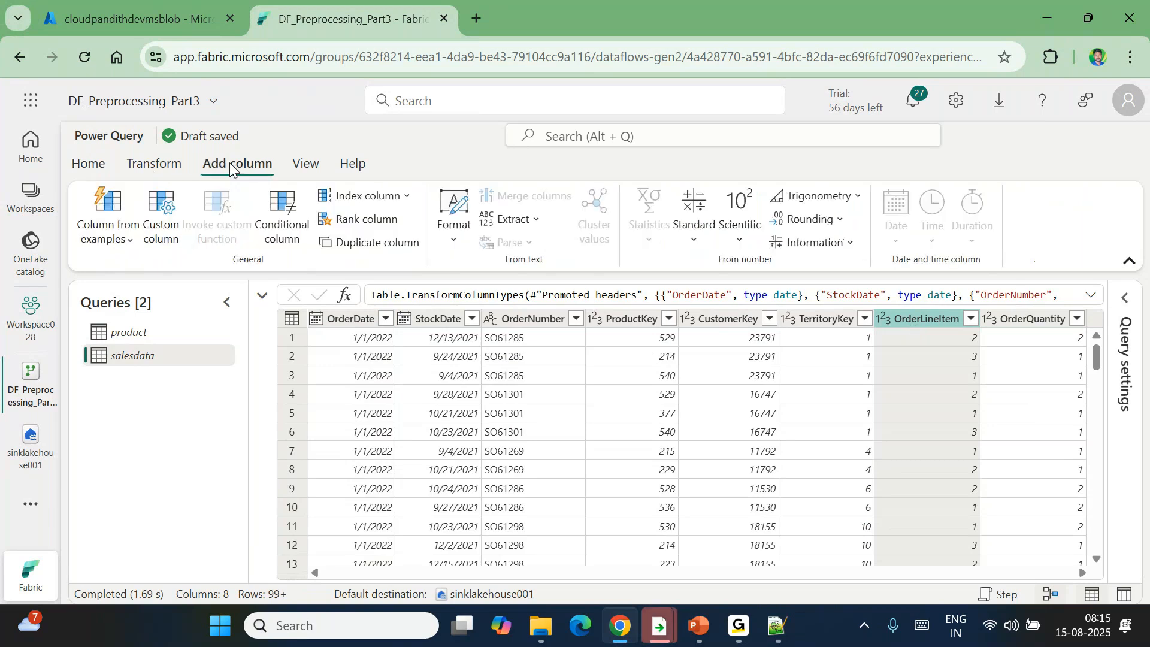
left_click(276, 224)
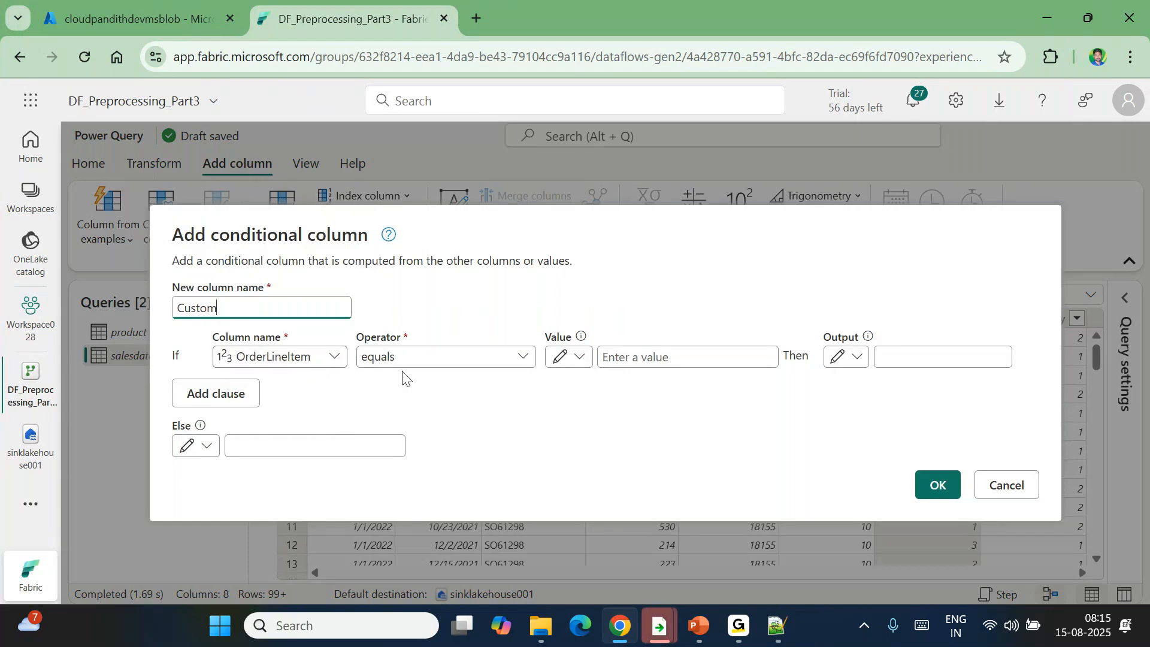
left_click(642, 362)
type("1")
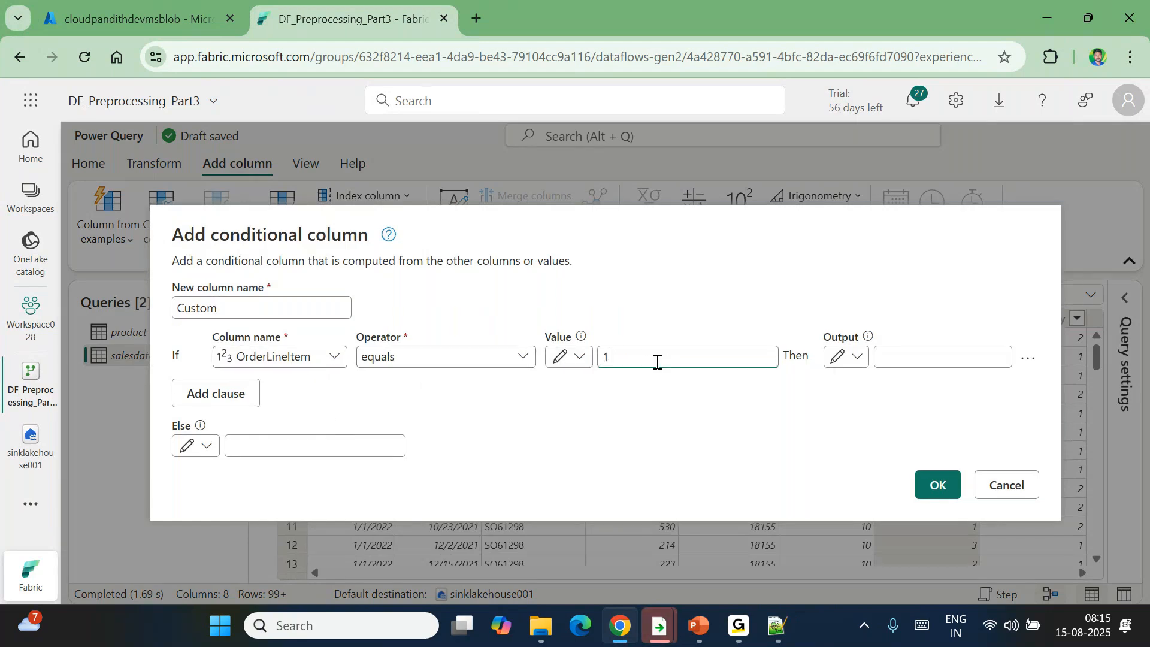
left_click(898, 362)
type("S")
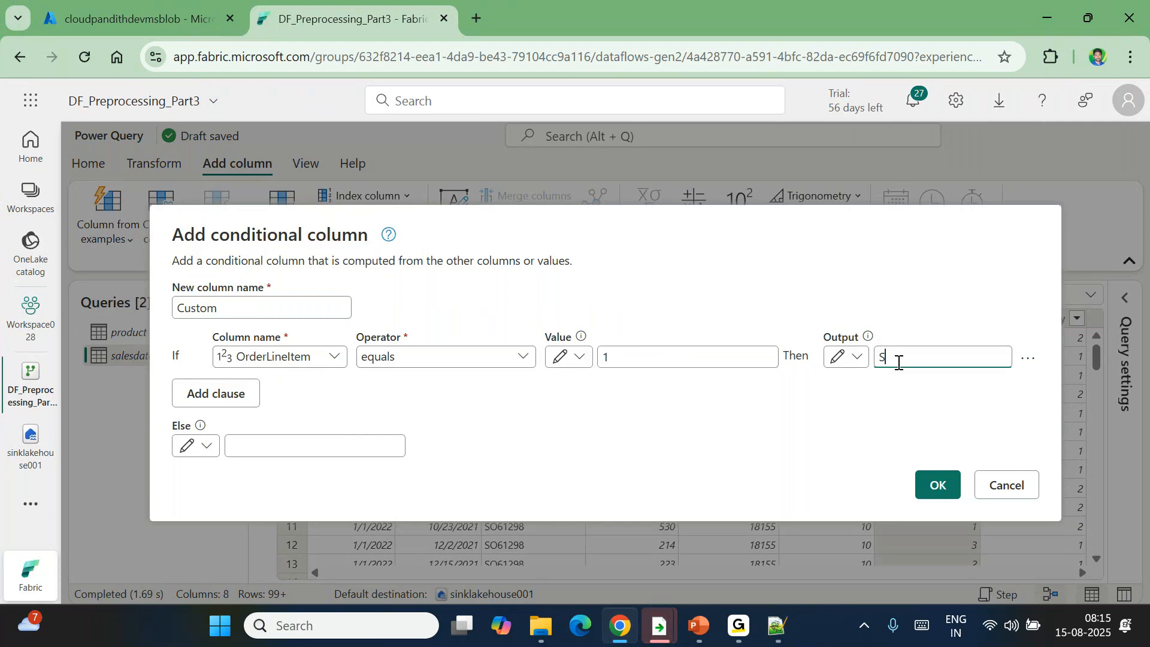
type("ingle Item")
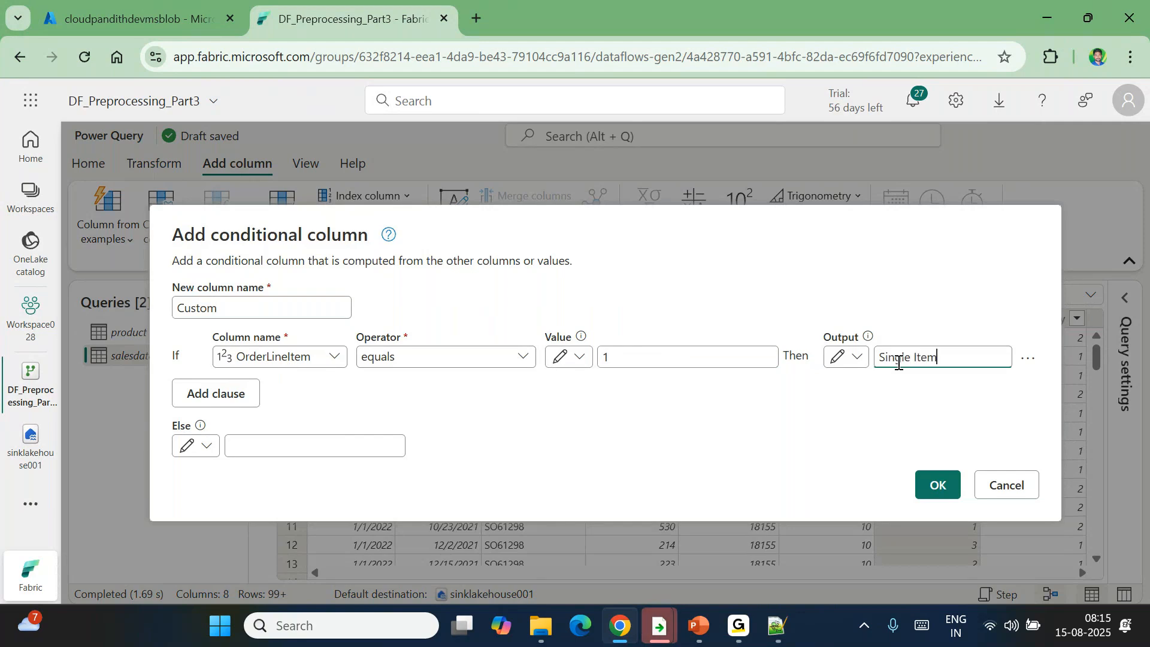
Step: Add a second clause that outputs Multiple Items when OrderLineItem is greater than 1
left_click(224, 394)
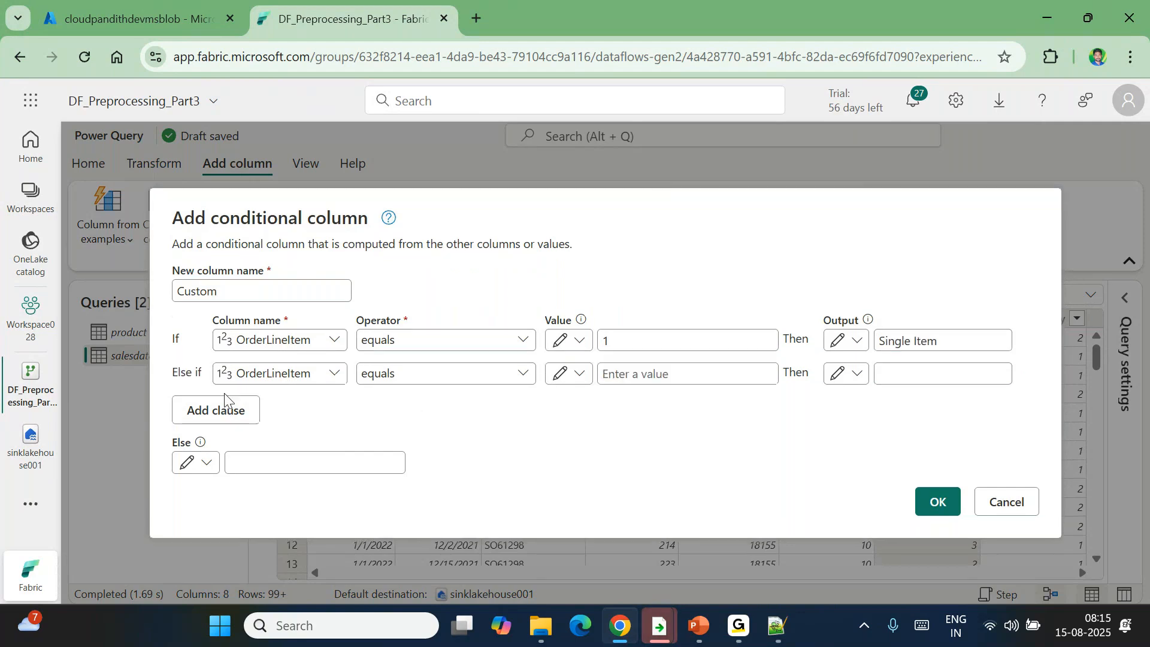
left_click(419, 375)
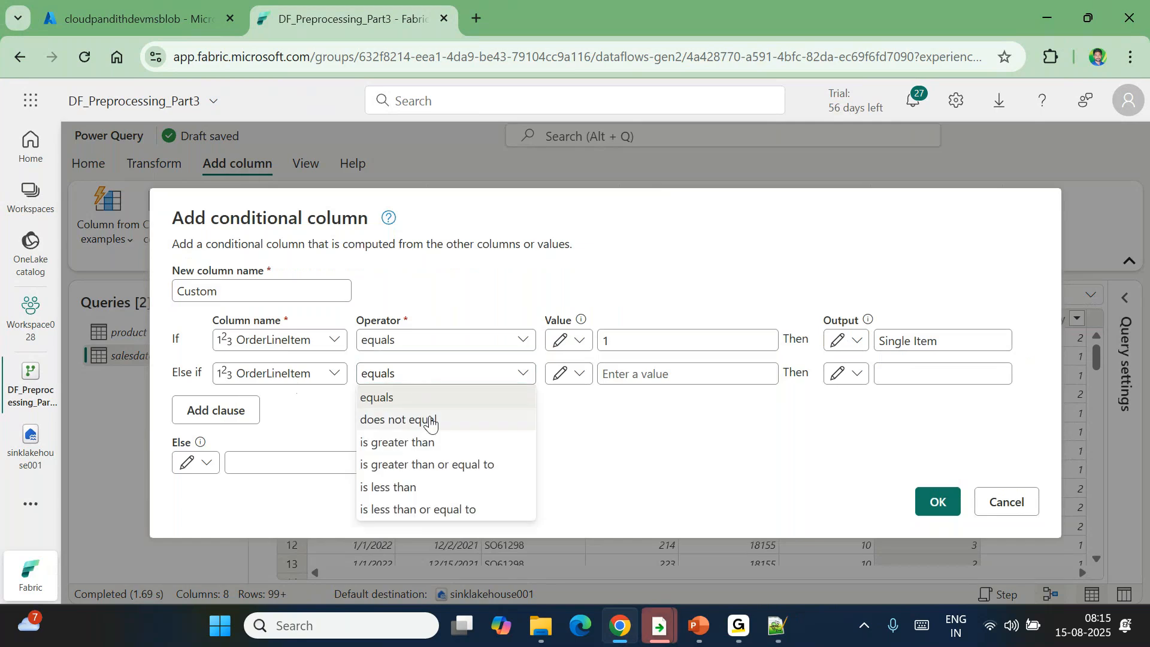
left_click(408, 438)
left_click(650, 383)
type("1")
left_click(925, 370)
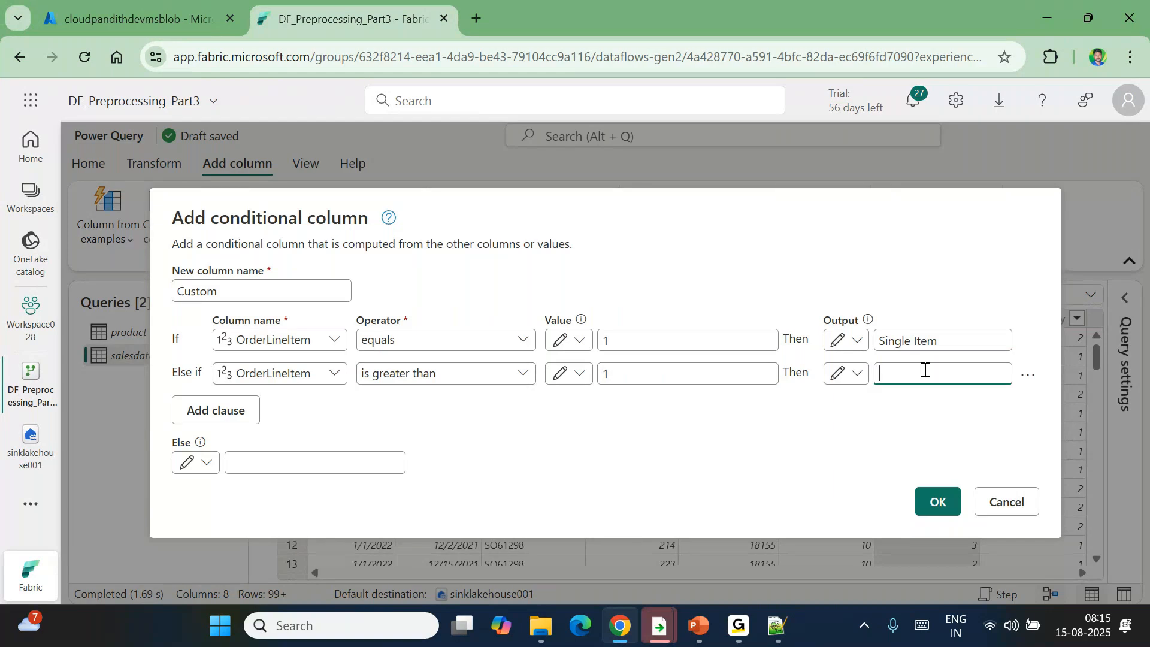
type("Multiple Ite")
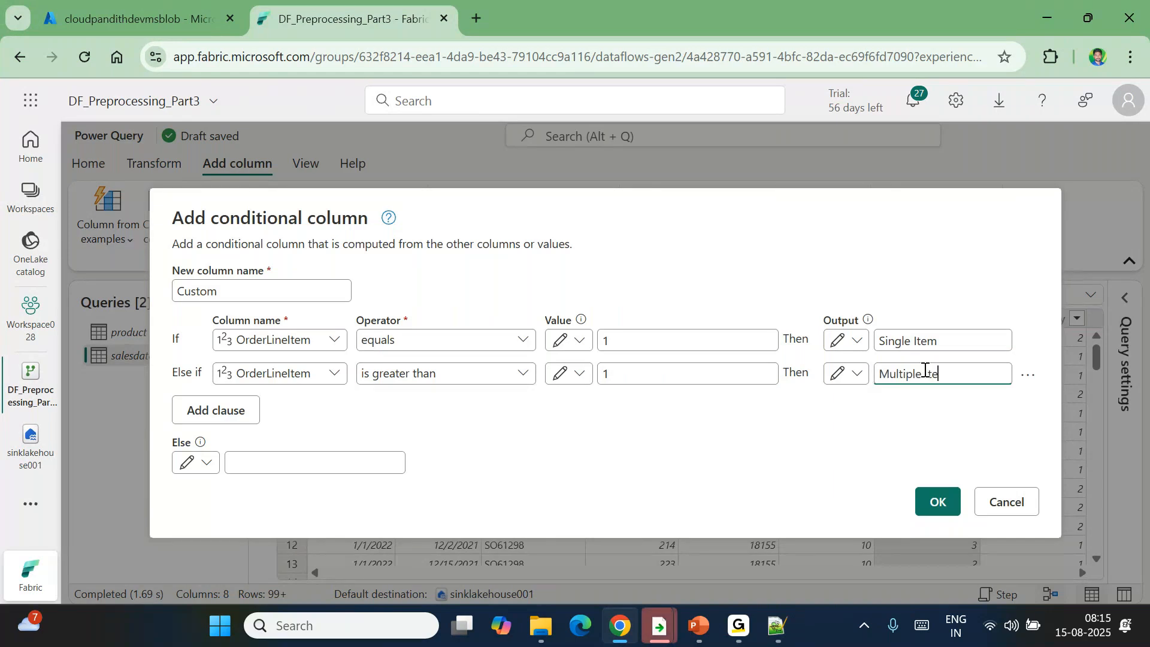
double_click(267, 285)
key("BackSpace")
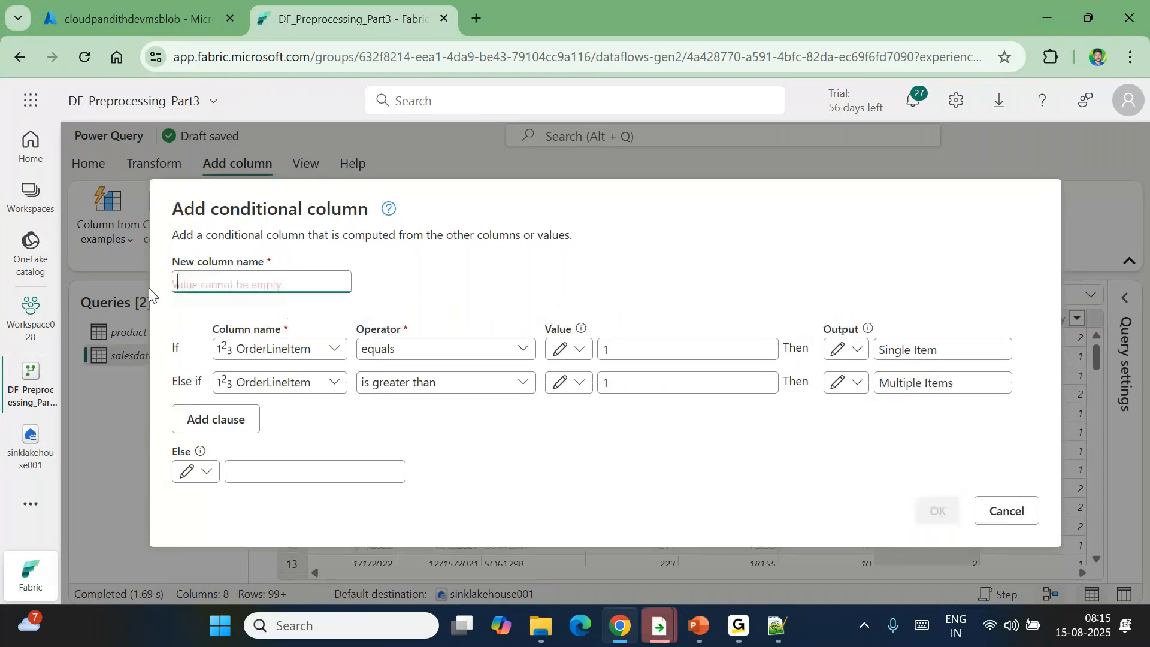
type("Order")
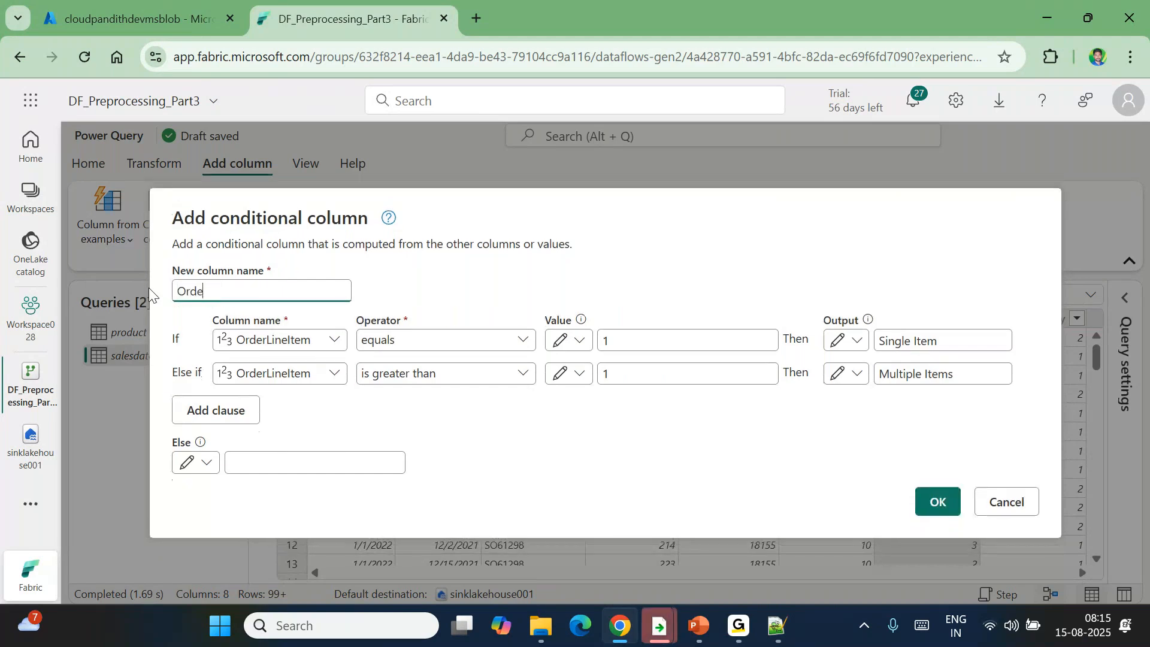
key("BackSpace")
key("BackSpace")
key("BackSpace")
key("BackSpace")
key("BackSpace")
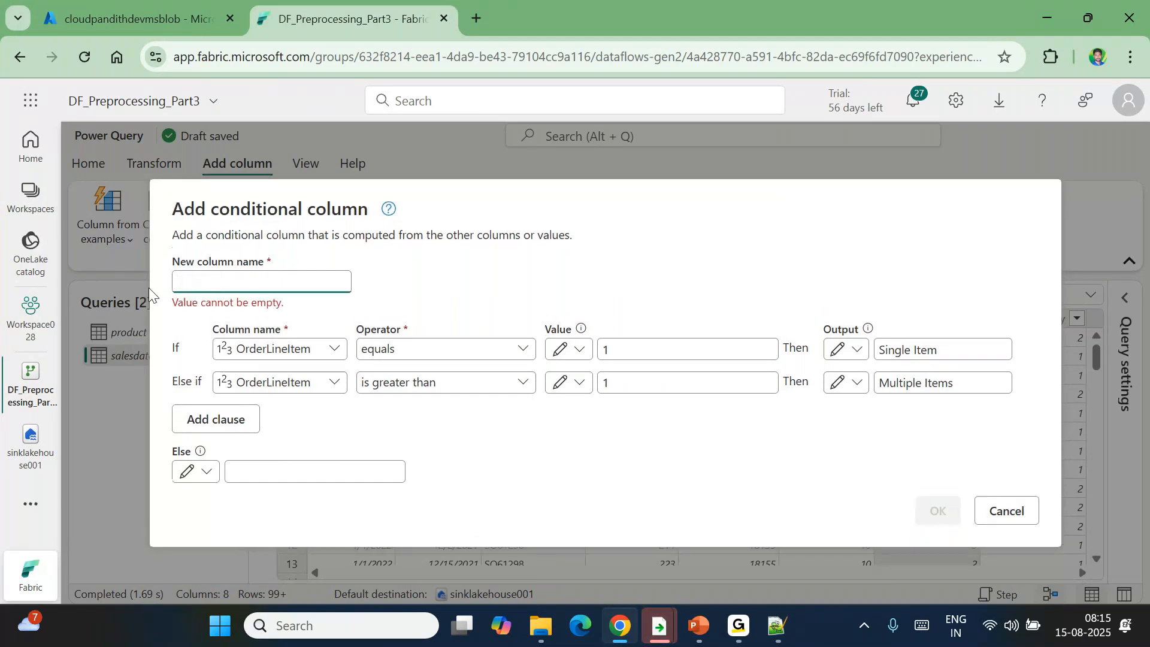
type("LineItem")
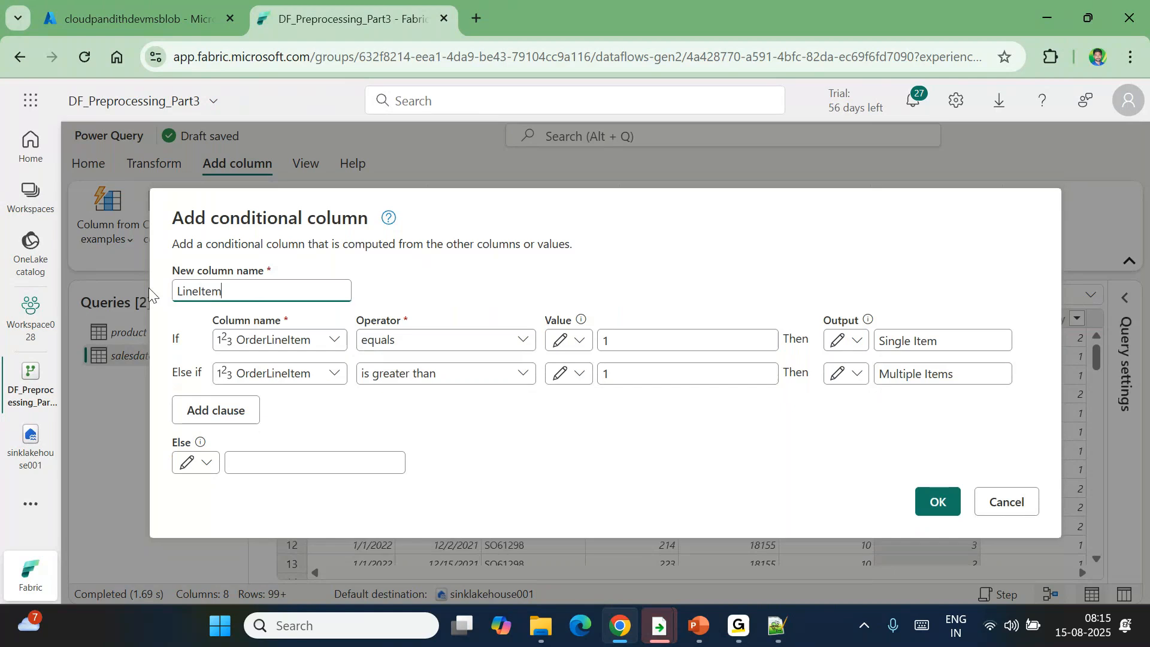
key("BackSpace")
key("BackSpace")
key("BackSpace")
key("BackSpace")
key("BackSpace")
key("BackSpace")
key("BackSpace")
key("BackSpace")
Step: Name the conditional column OrderQuantityText and add it to the table
type("Order")
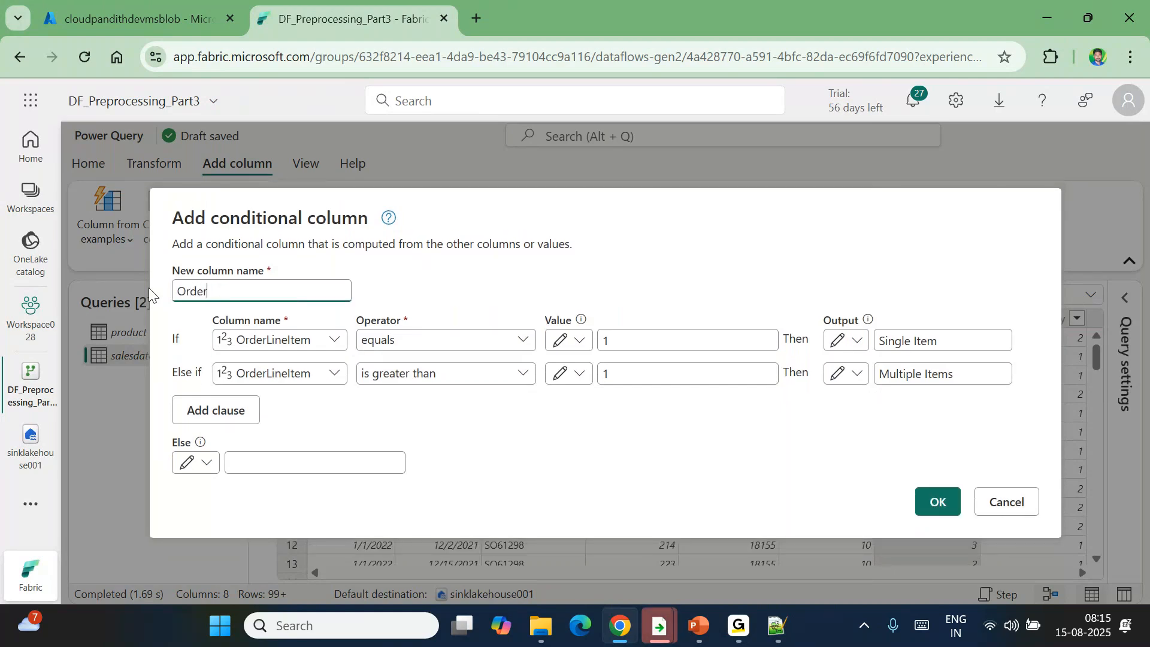
type("Quantity")
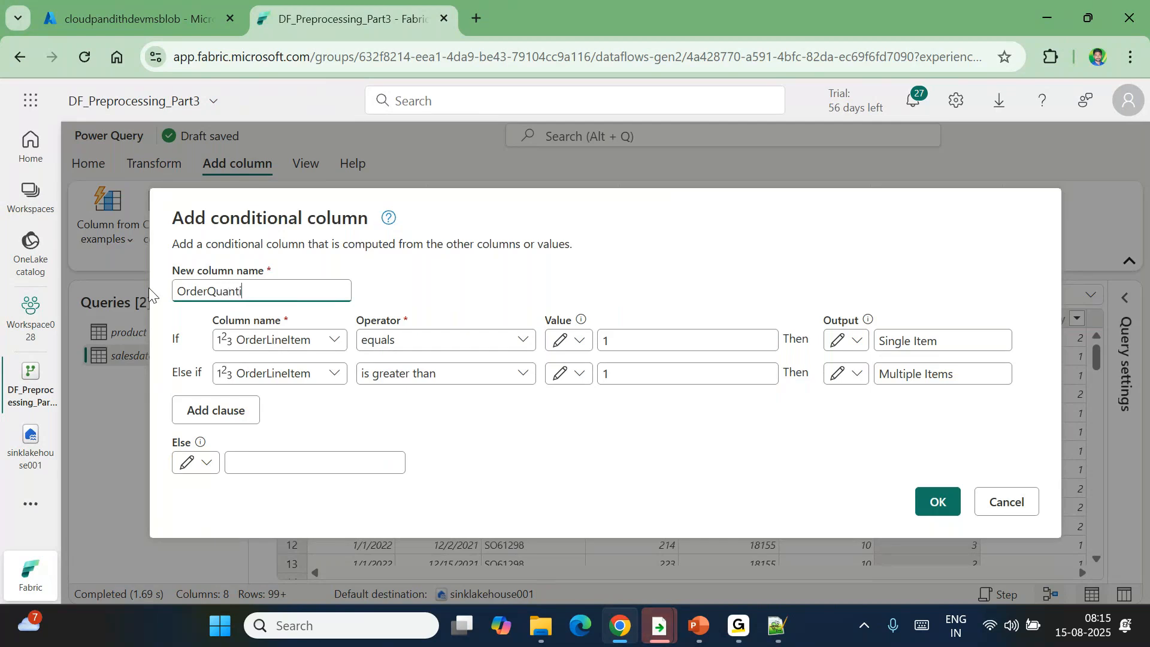
type("Text")
left_click(926, 503)
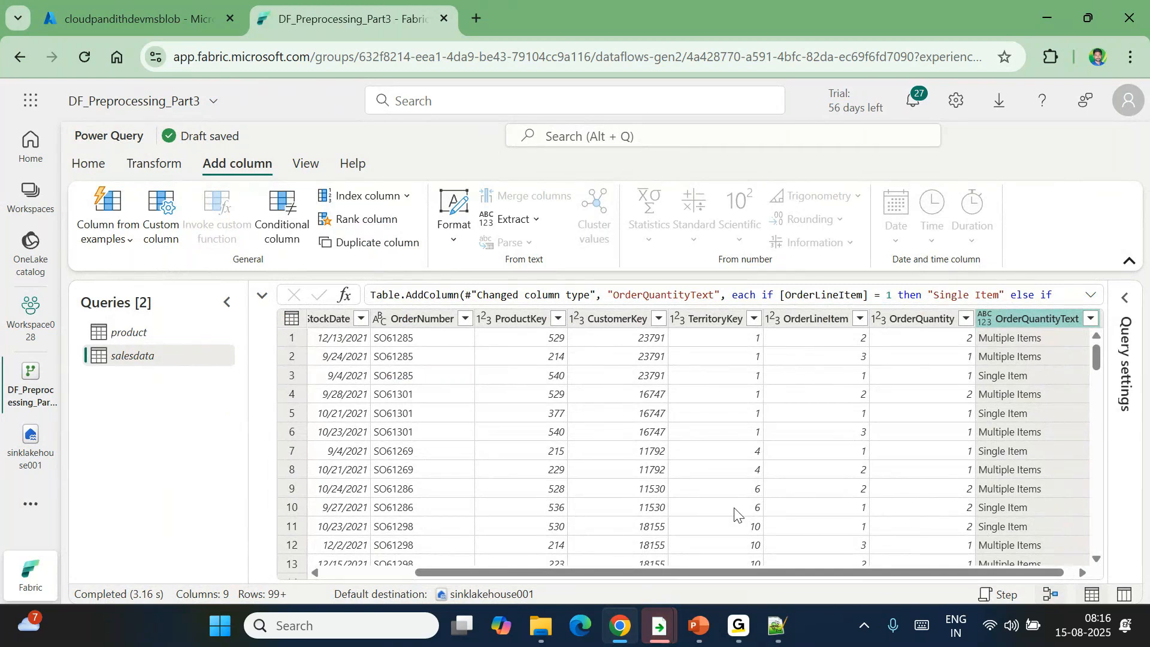
scroll(567, 524, "left", 3)
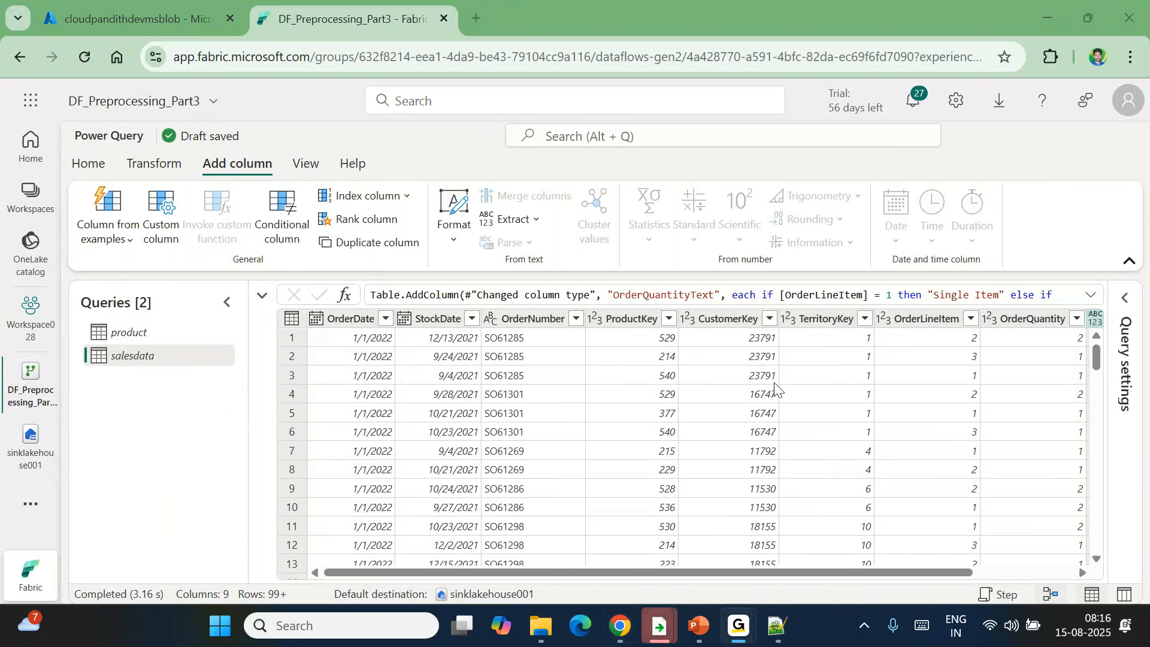
key("ctrl+2")
mouse_move(763, 334)
left_mouse_down()
mouse_move(739, 388)
mouse_move(771, 350)
mouse_move(763, 334)
left_mouse_up()
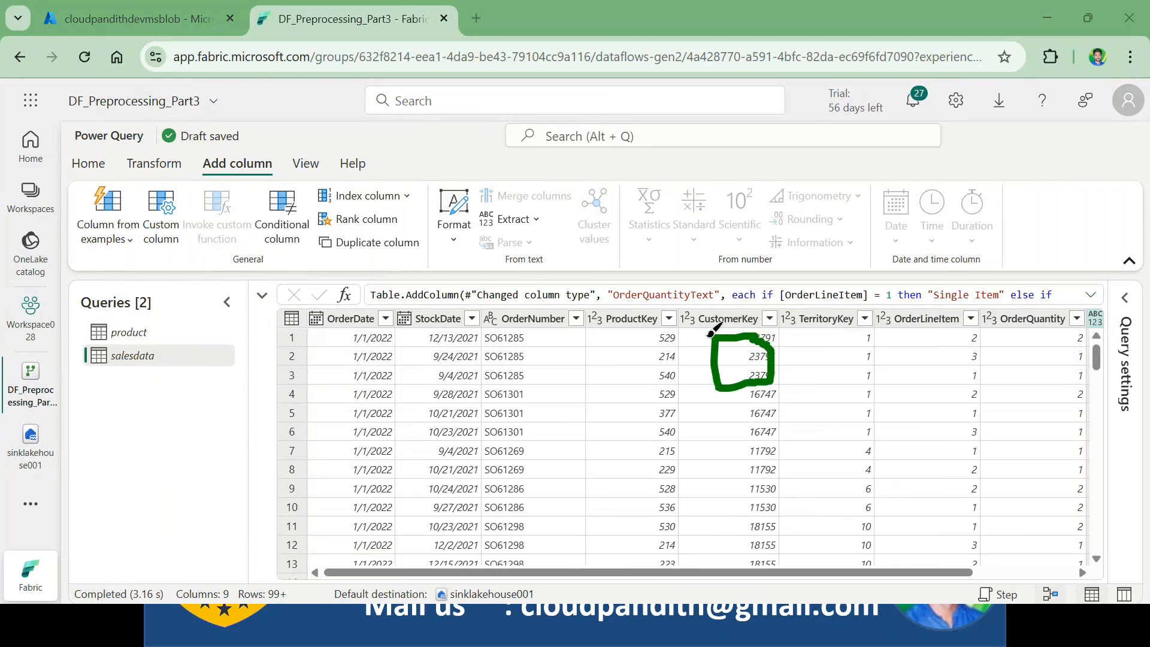
left_click_drag(716, 334, 671, 336)
left_click_drag(717, 352, 675, 357)
left_click_drag(719, 370, 676, 372)
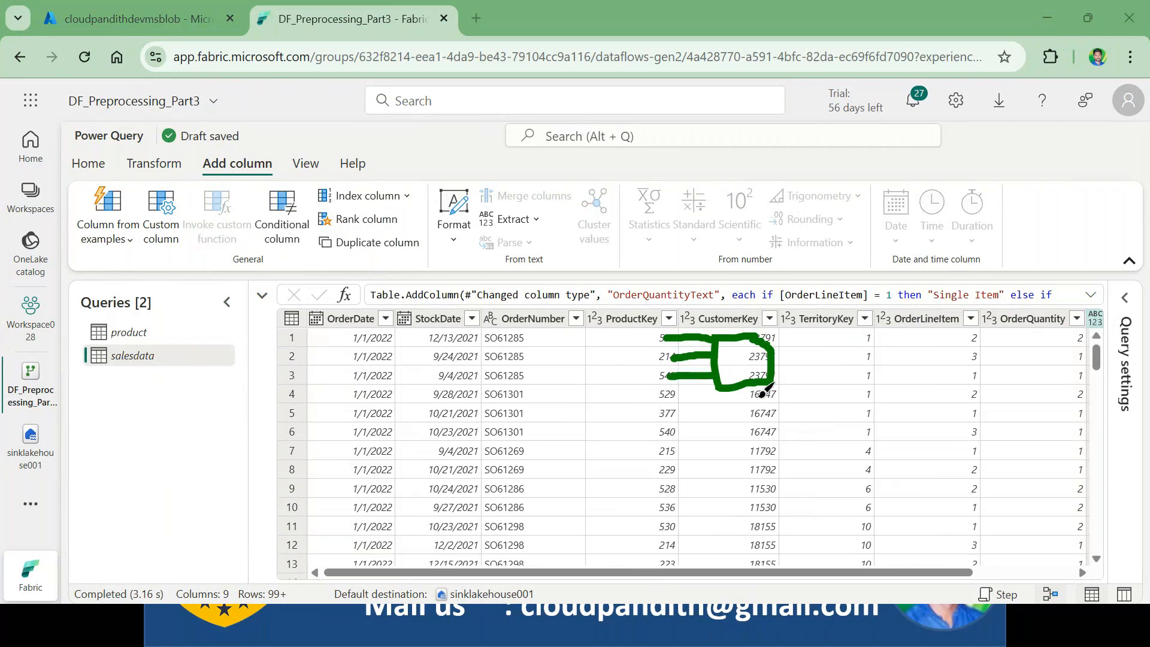
mouse_move(743, 440)
left_mouse_down()
mouse_move(781, 419)
mouse_move(757, 395)
left_mouse_up()
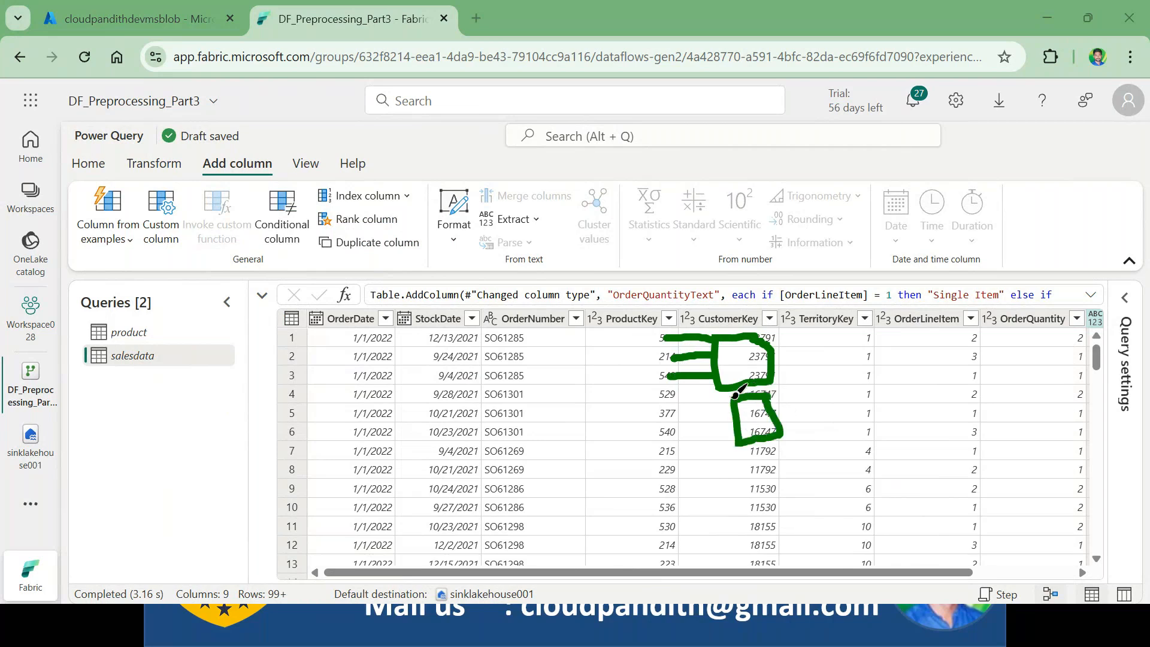
left_click_drag(735, 392, 672, 399)
left_click(523, 48)
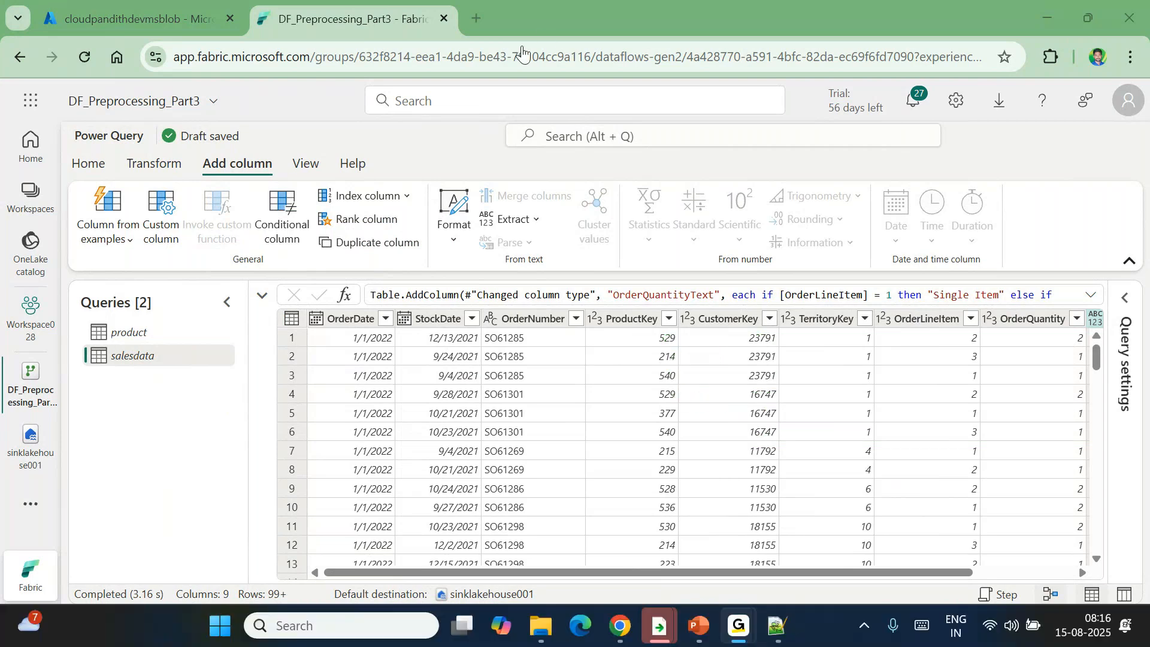
mouse_move(730, 332)
left_mouse_down()
mouse_move(730, 371)
mouse_move(676, 341)
left_mouse_up()
left_click_drag(733, 397, 732, 446)
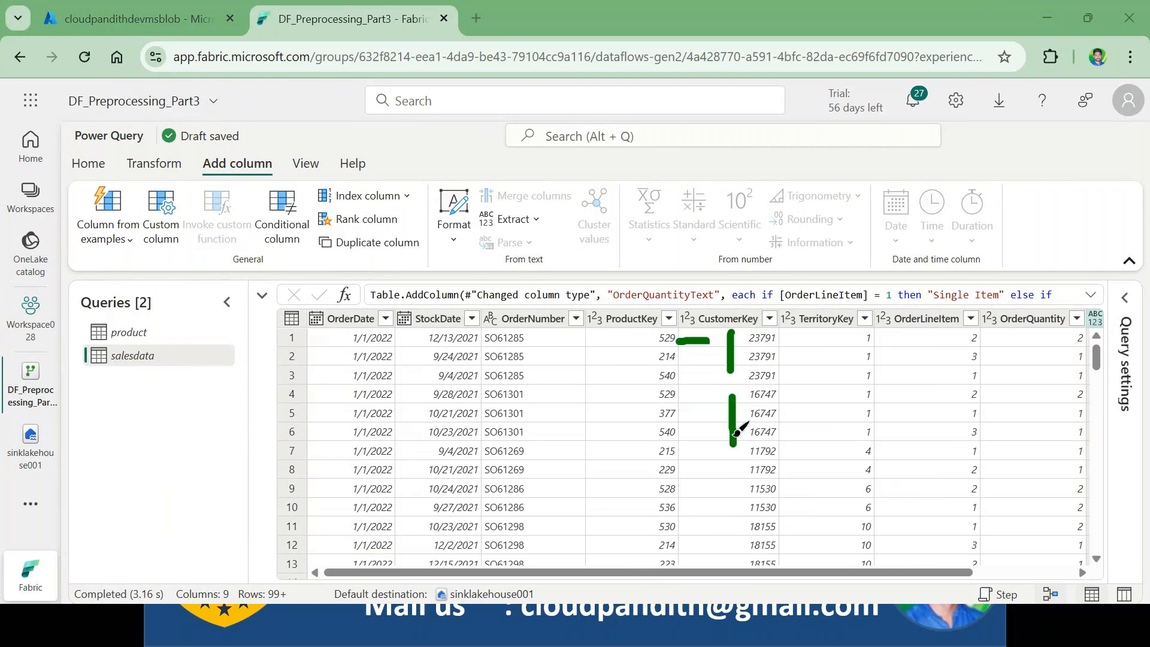
left_click_drag(732, 393, 682, 393)
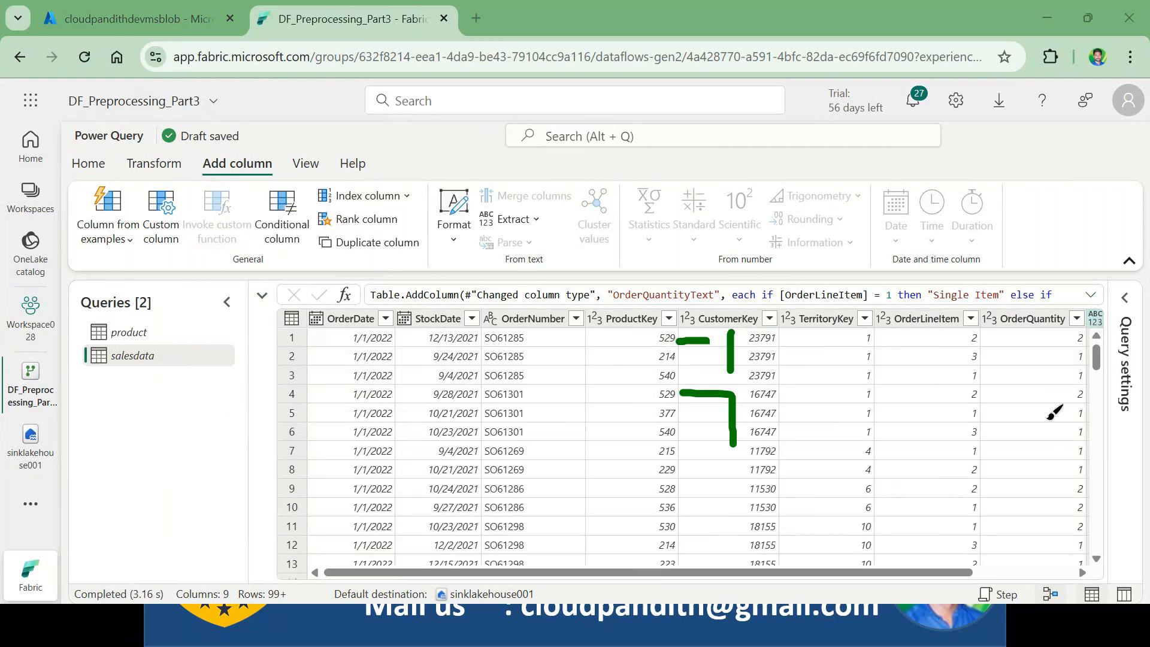
left_click(522, 54)
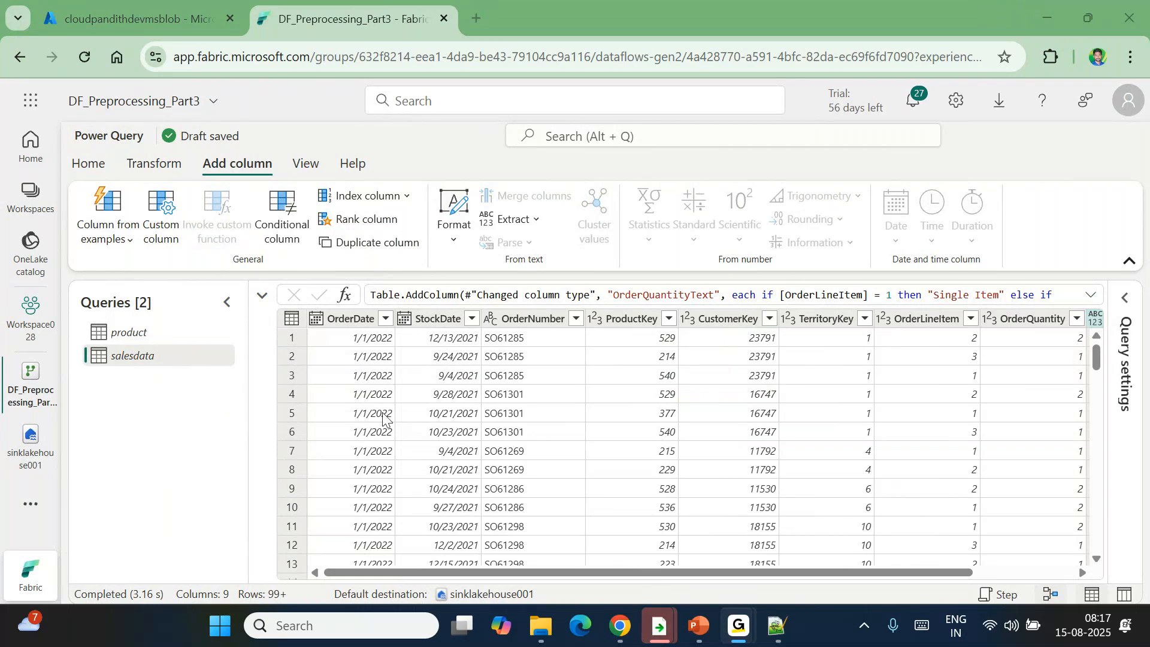
Step: Start a Group by transformation on the salesdata query with ProductKey as the grouping column
left_click(157, 165)
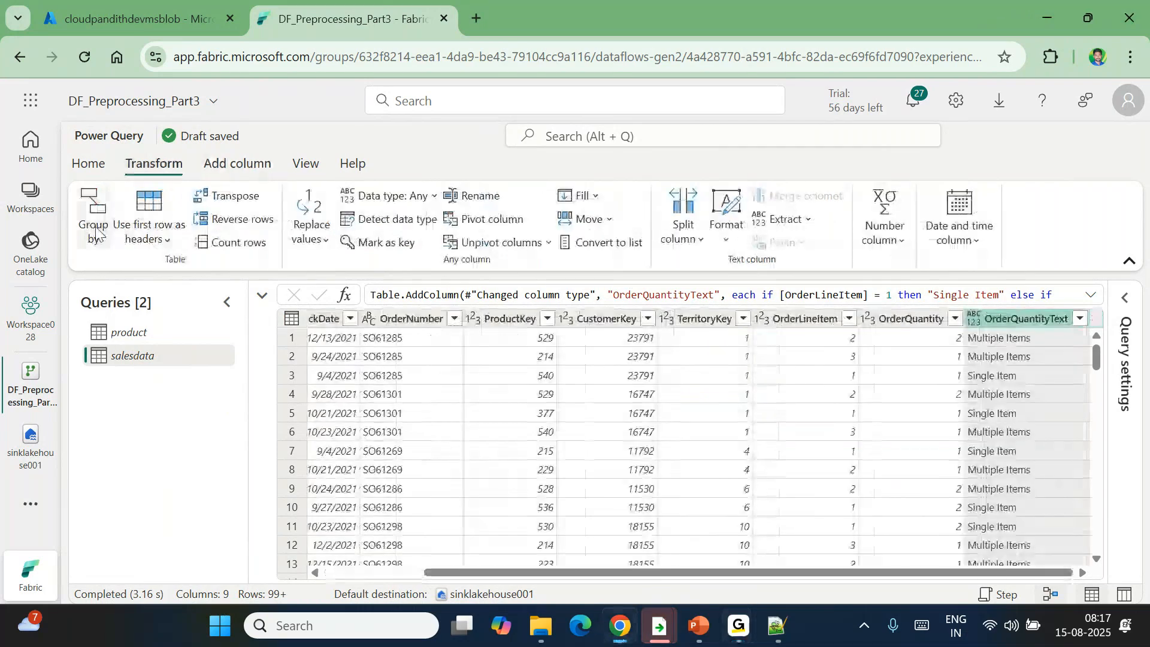
left_click(95, 226)
left_click(427, 339)
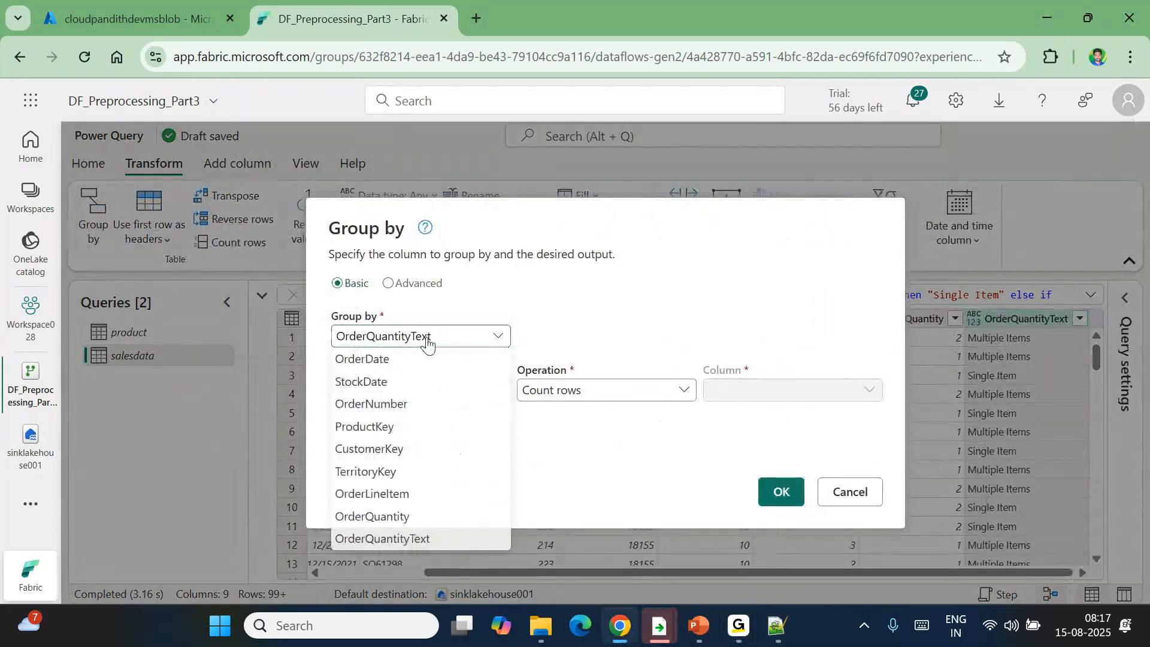
left_click(382, 431)
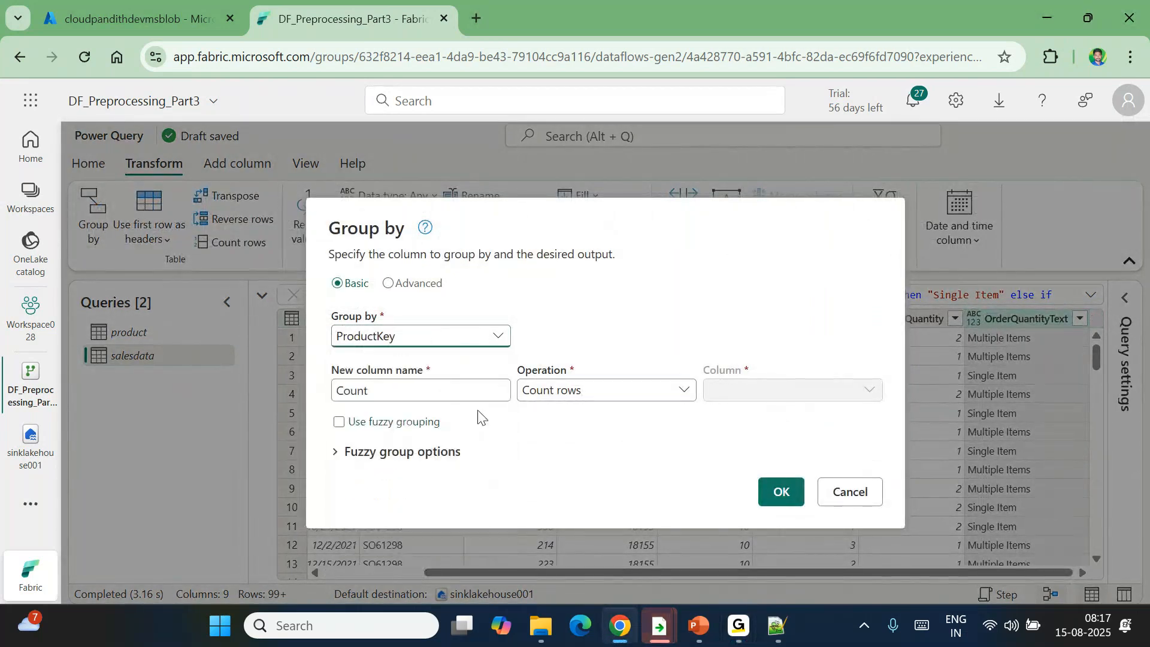
Step: Name the grouping's new aggregated column TotalQuantitySold
key("BackSpace")
type("Total")
type("Q")
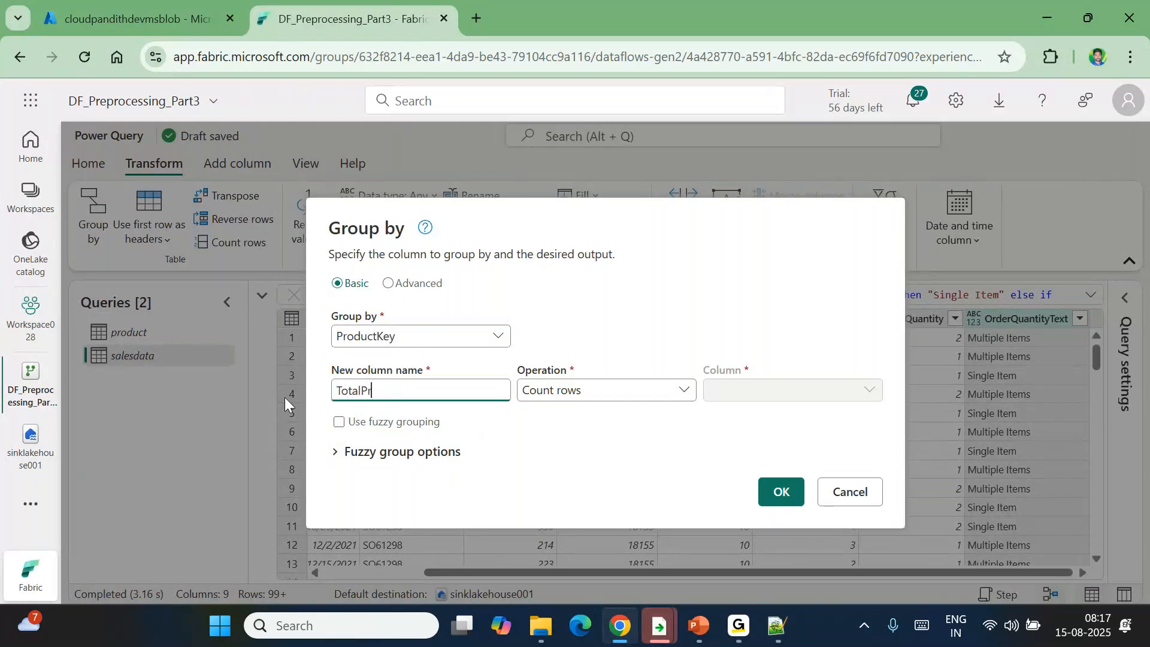
type("unait")
key("BackSpace")
key("BackSpace")
key("BackSpace")
key("BackSpace")
type("a")
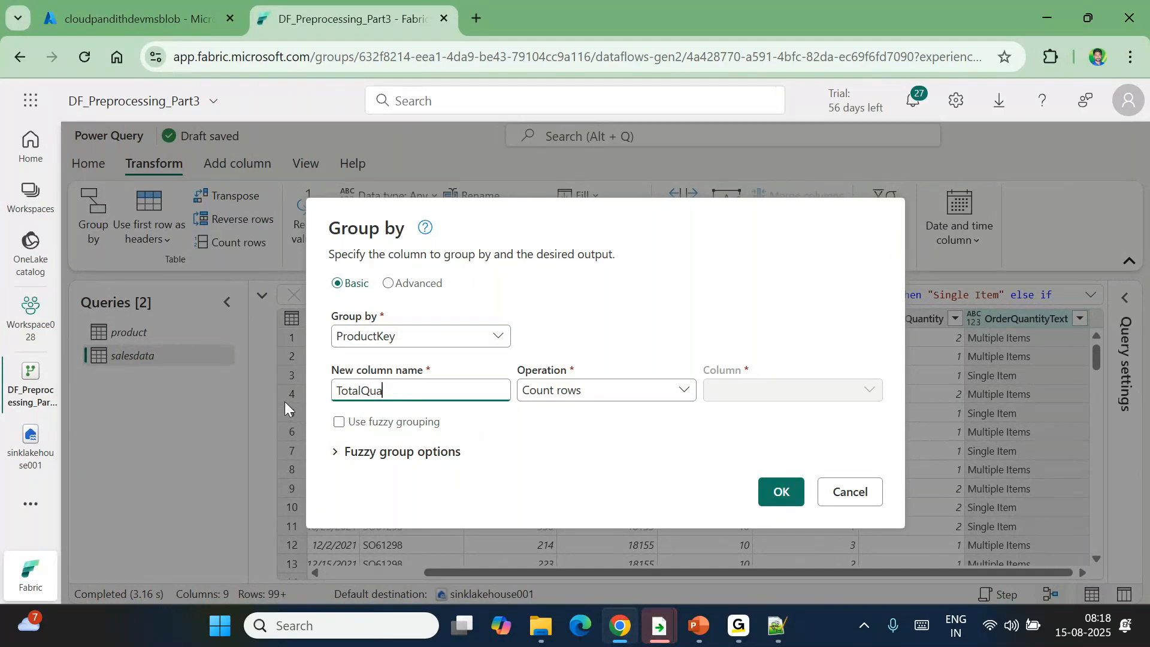
type("ntitySold")
Step: Aggregate the new column as the Sum of OrderQuantity and apply the grouping by ProductKey
left_click(616, 402)
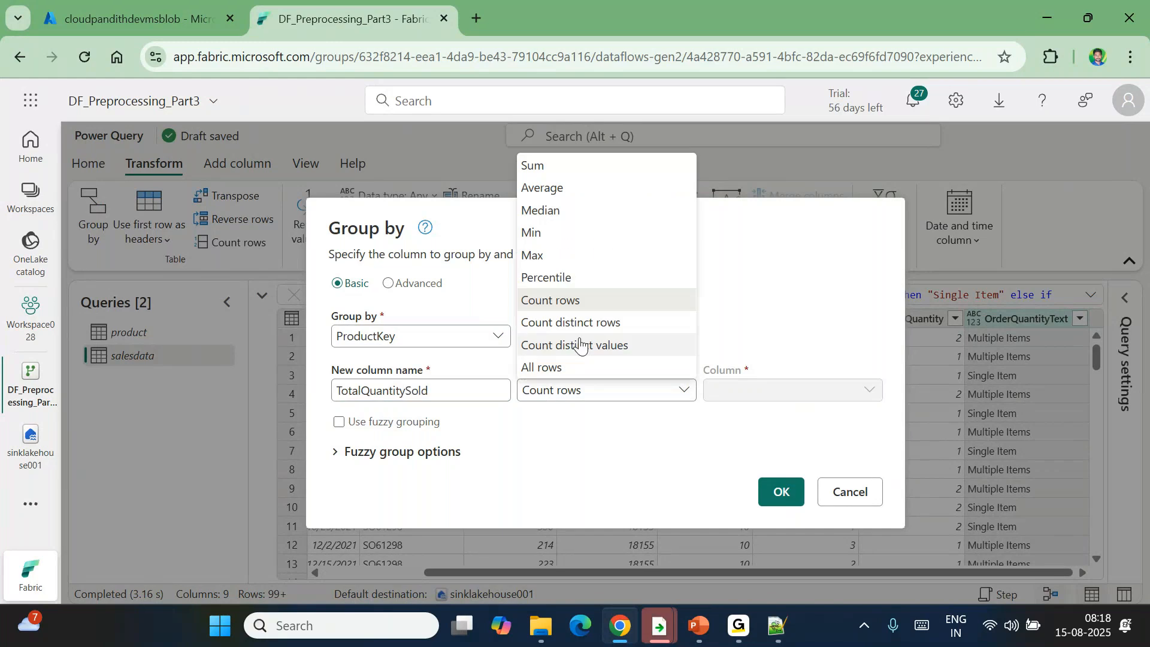
left_click(539, 161)
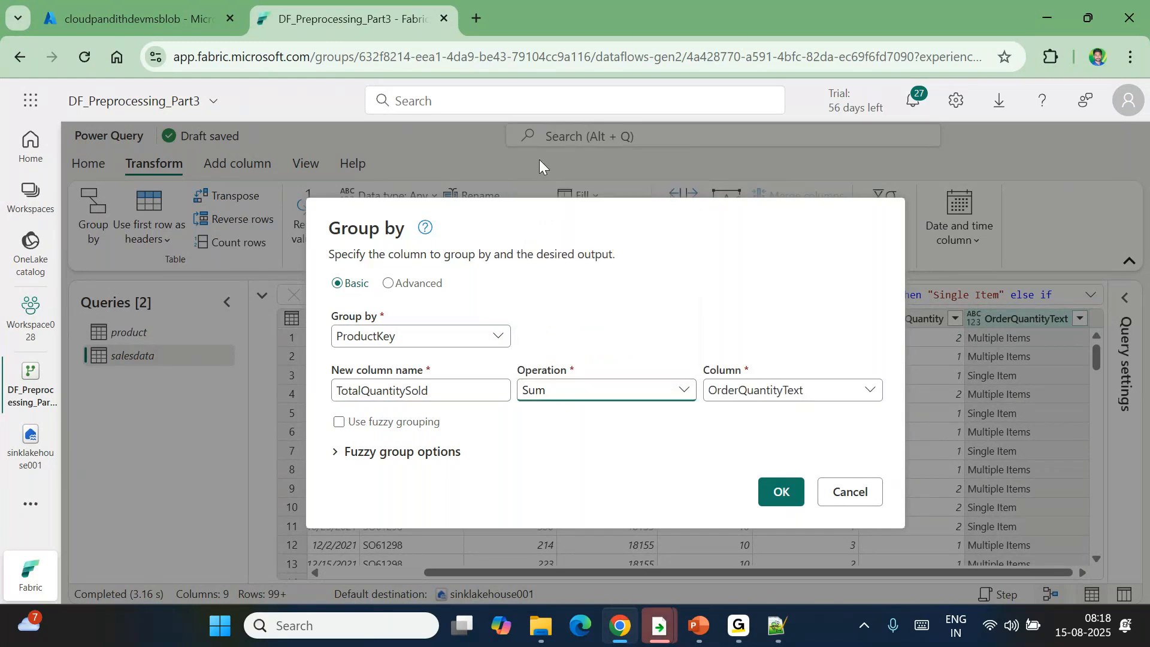
left_click(750, 401)
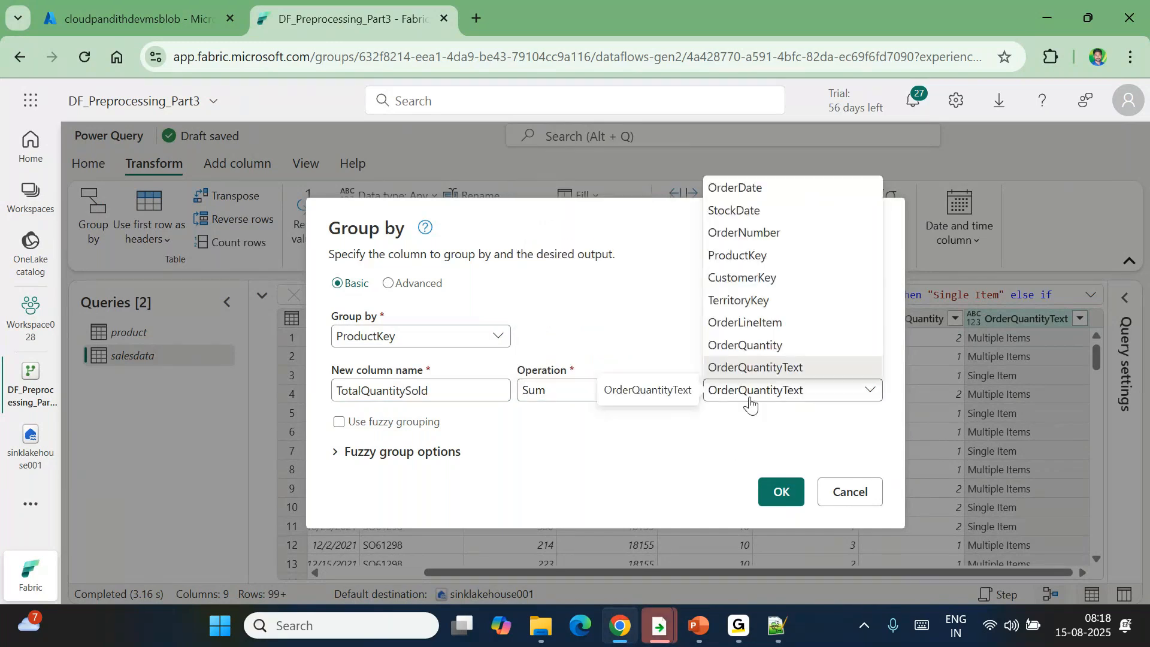
left_click(779, 345)
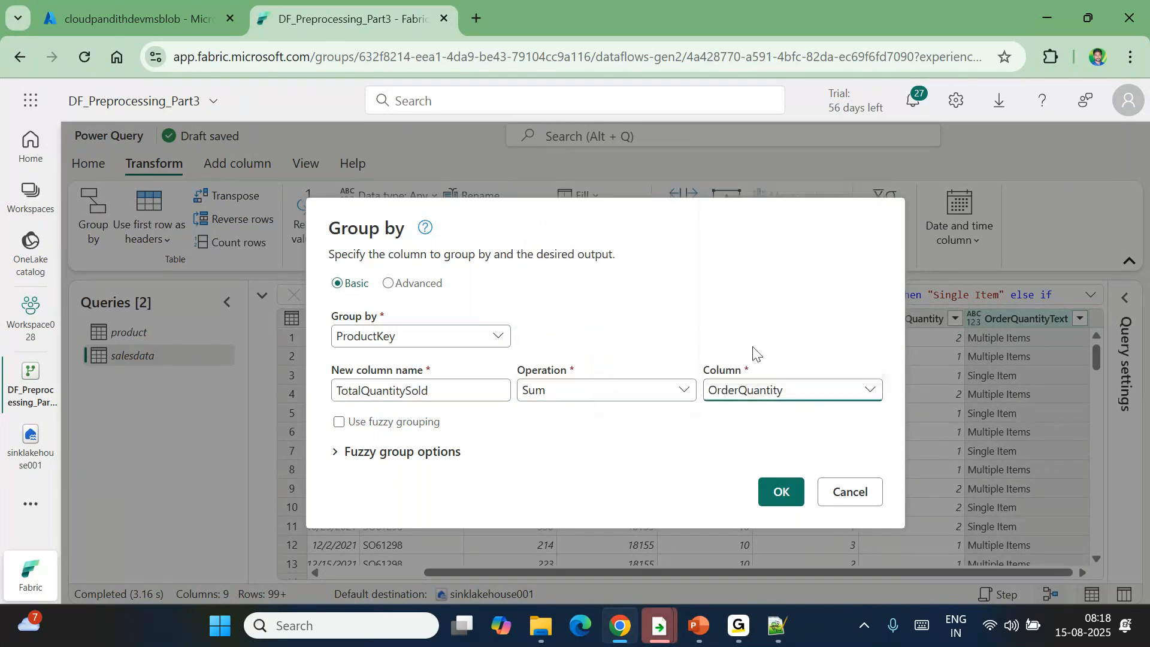
left_click(791, 504)
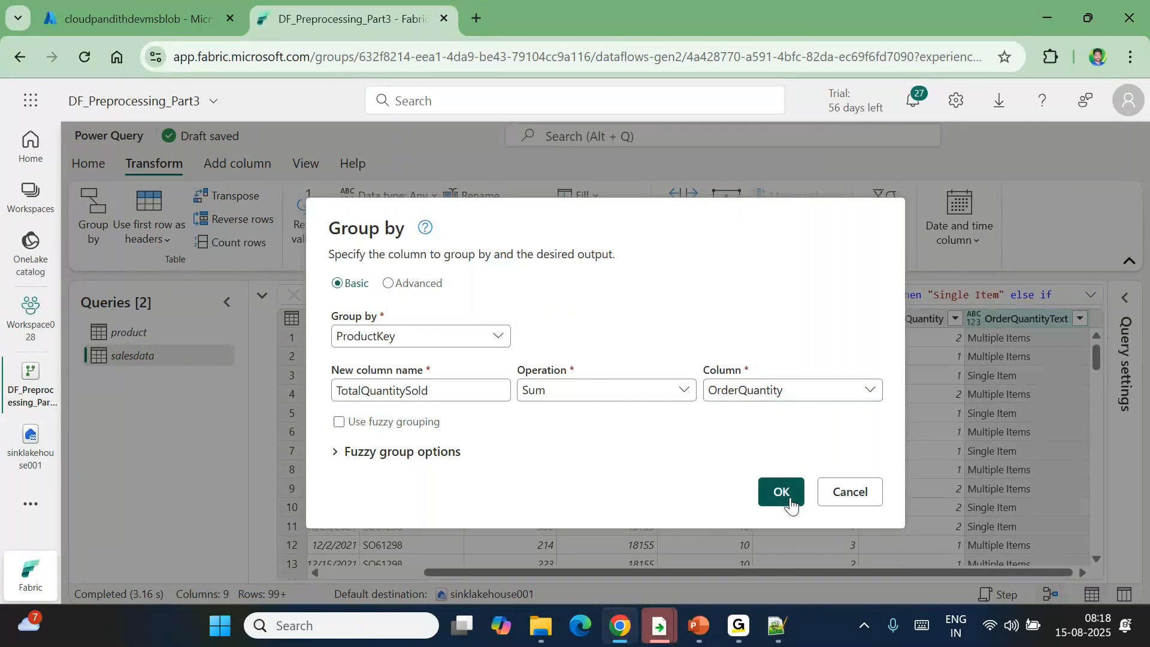
left_click(791, 504)
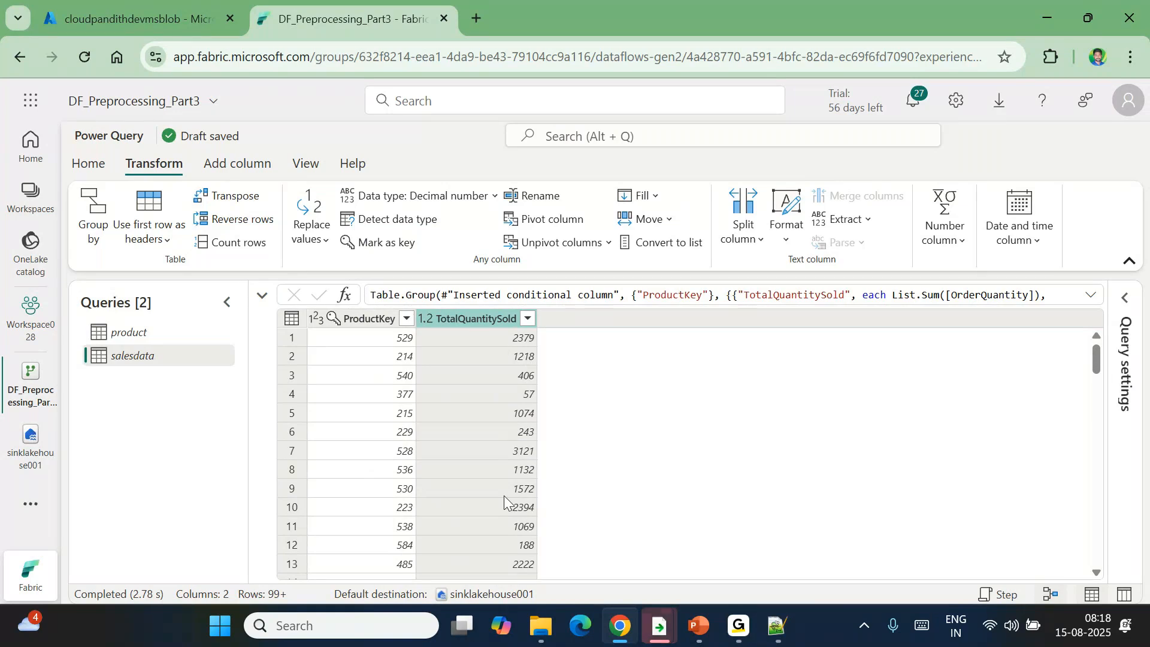
Step: Reopen the query settings and remove the grouping by ProductKey from the salesdata query's applied steps
scroll(504, 494, "down", 2)
scroll(504, 494, "up", 2)
left_click(1124, 298)
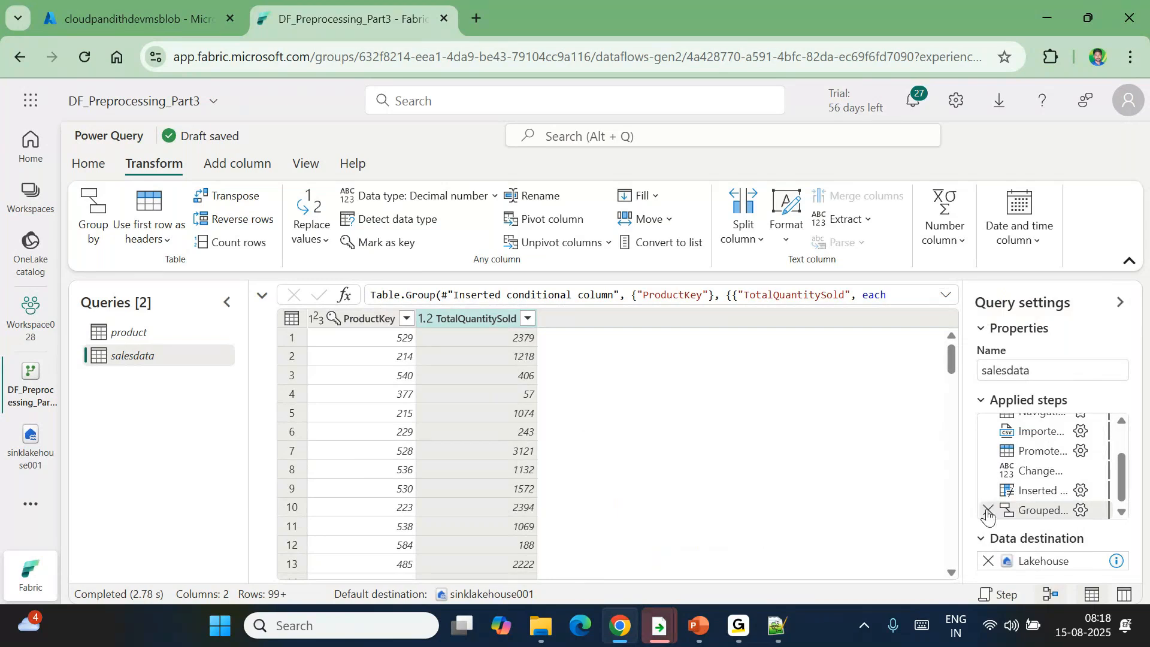
left_click(987, 511)
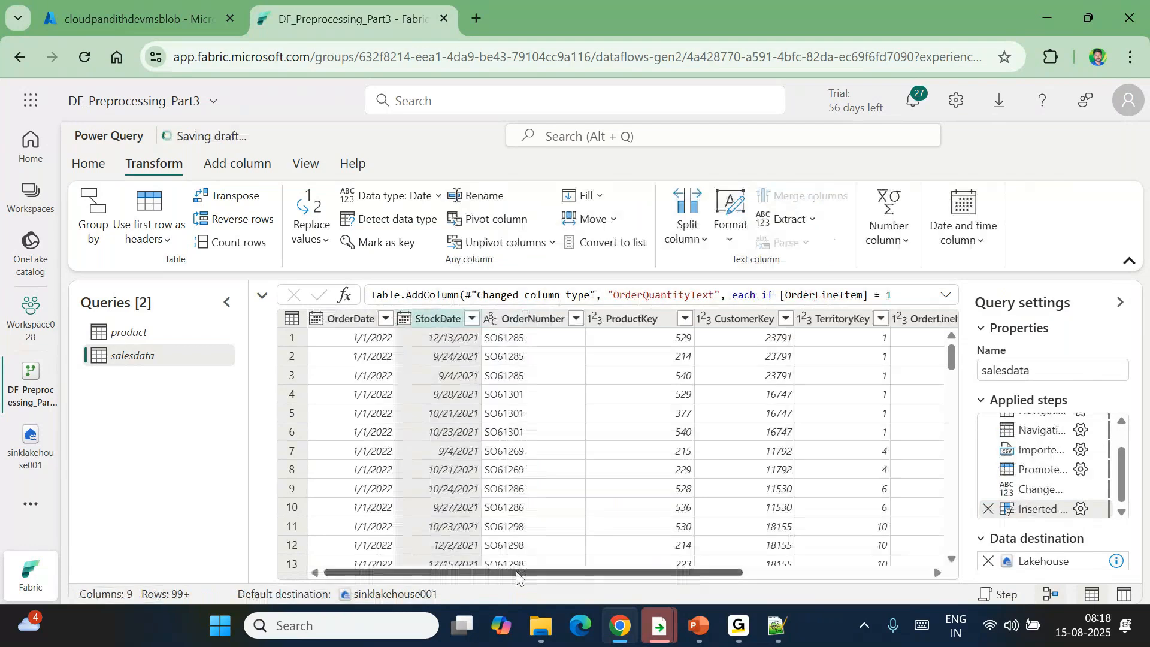
Step: Start an advanced Group by on the salesdata query, grouping first by CustomerKey and second by ProductKey
left_click_drag(516, 576, 708, 580)
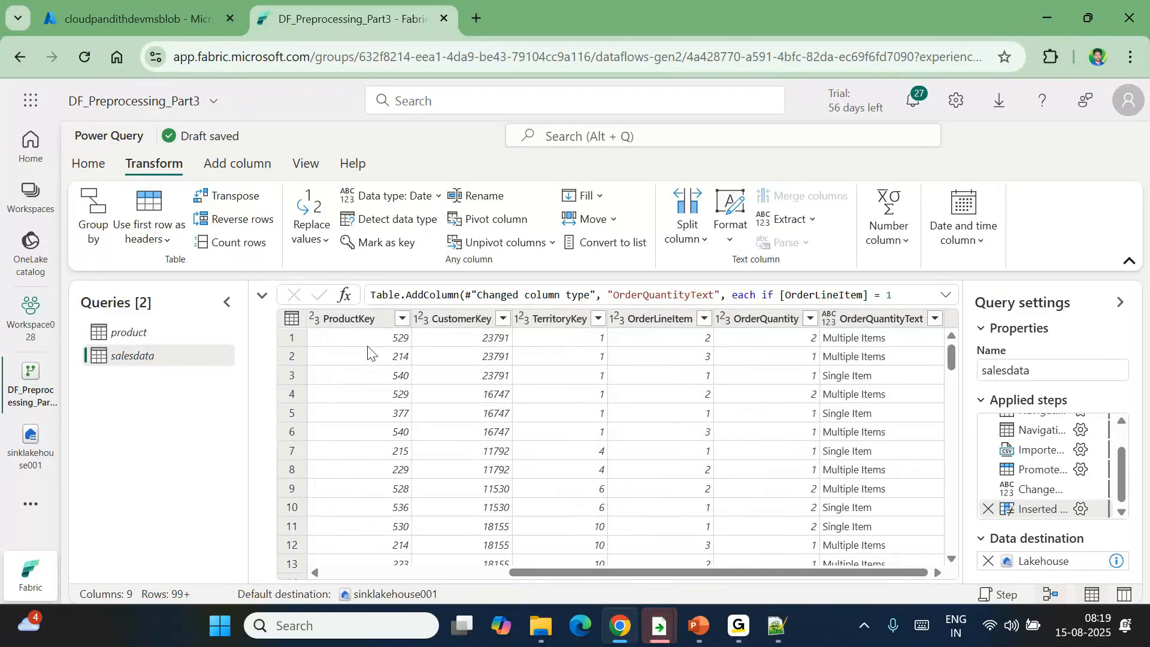
scroll(449, 362, "left", 5)
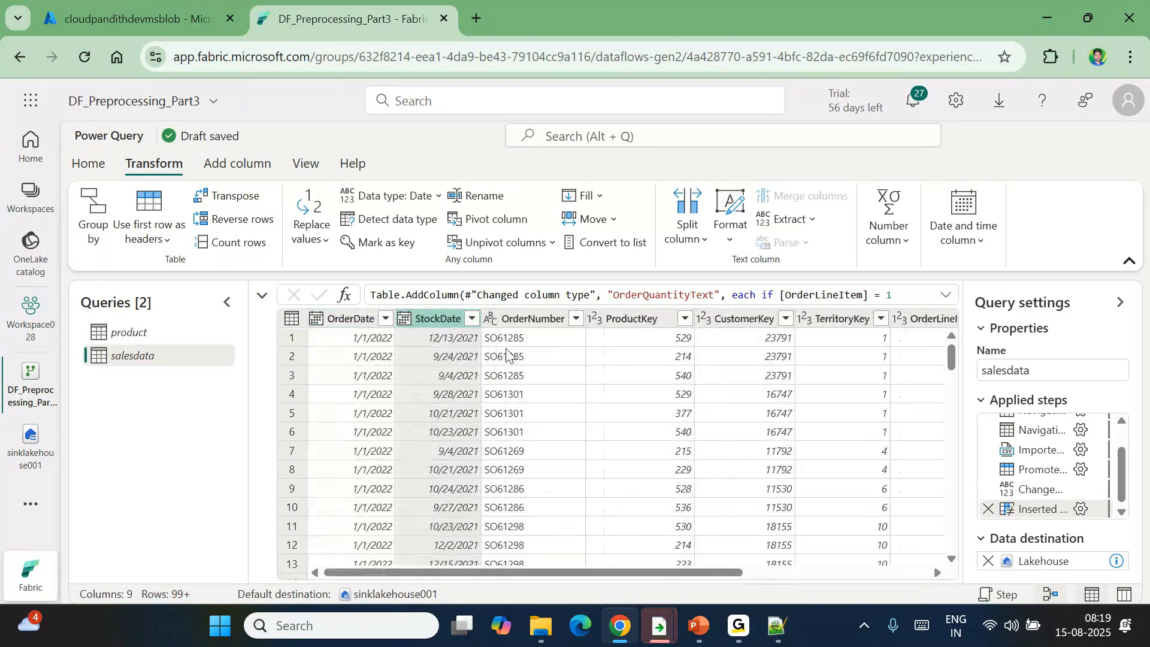
scroll(658, 377, "right", 5)
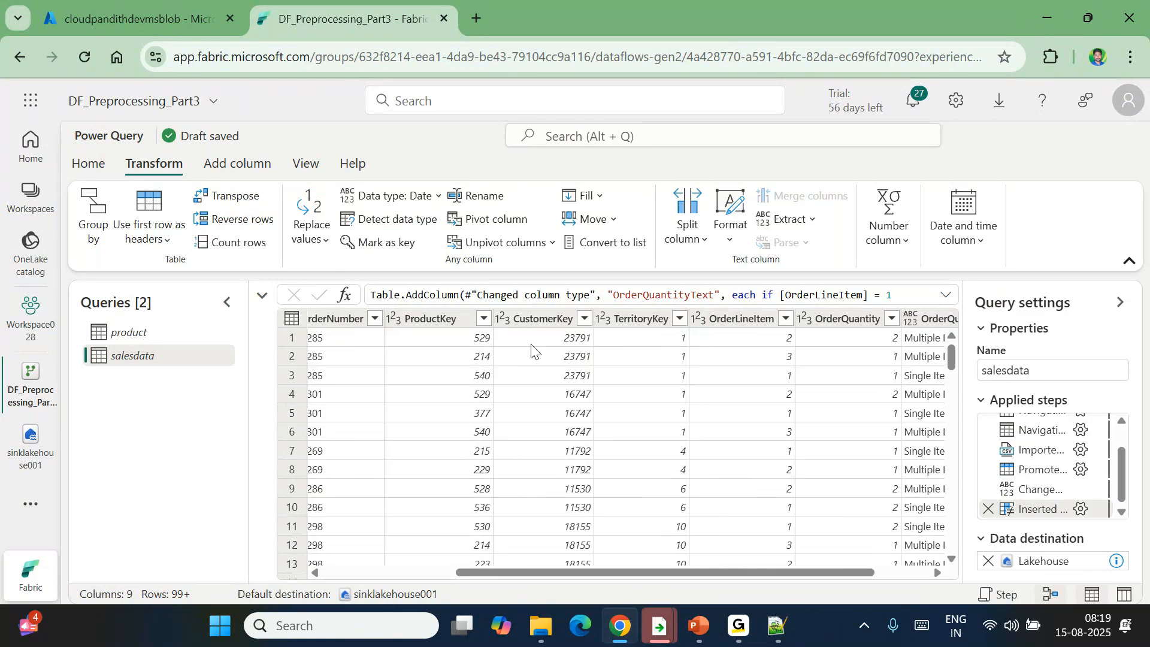
left_click(108, 221)
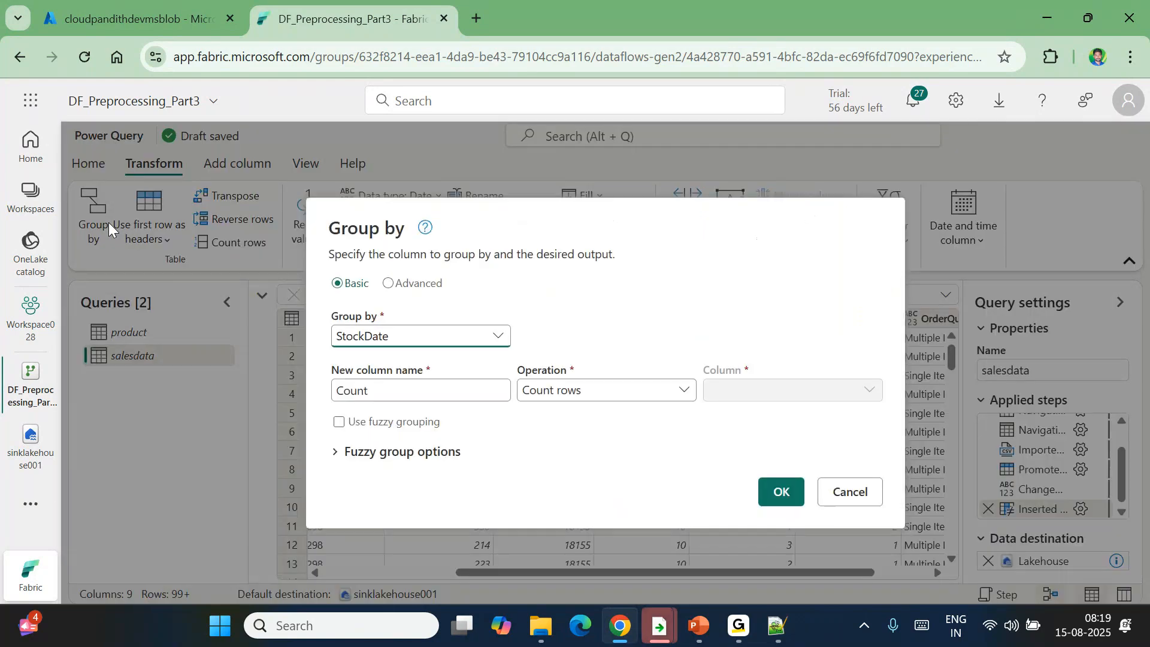
left_click(391, 285)
left_click(406, 300)
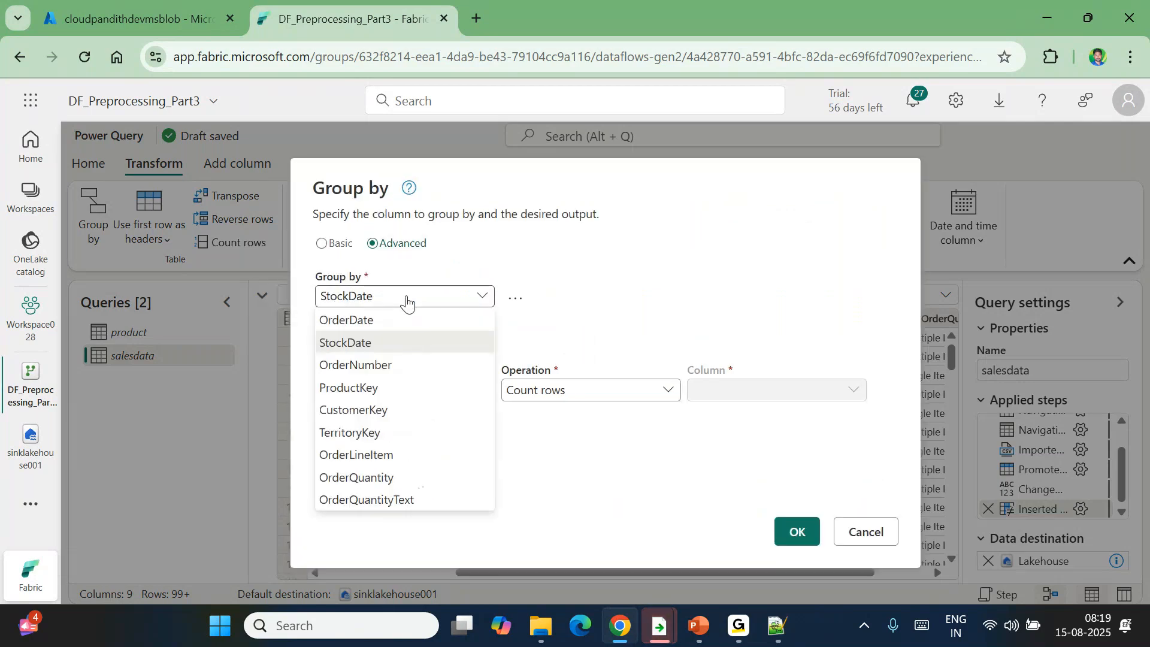
left_click(353, 388)
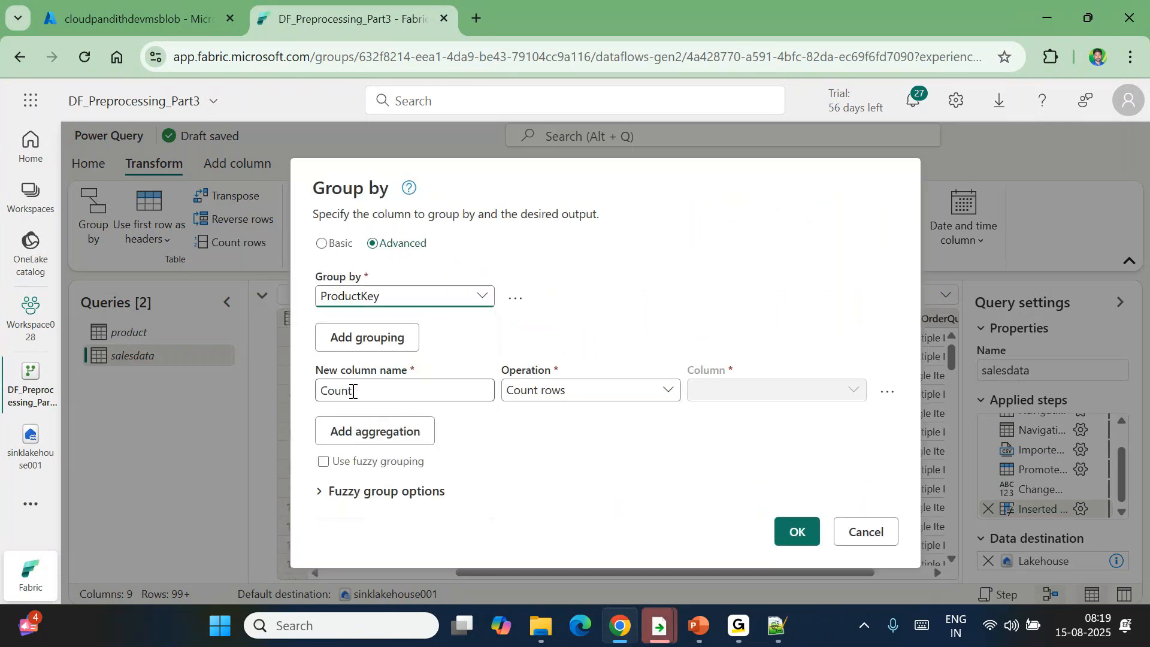
left_click(366, 296)
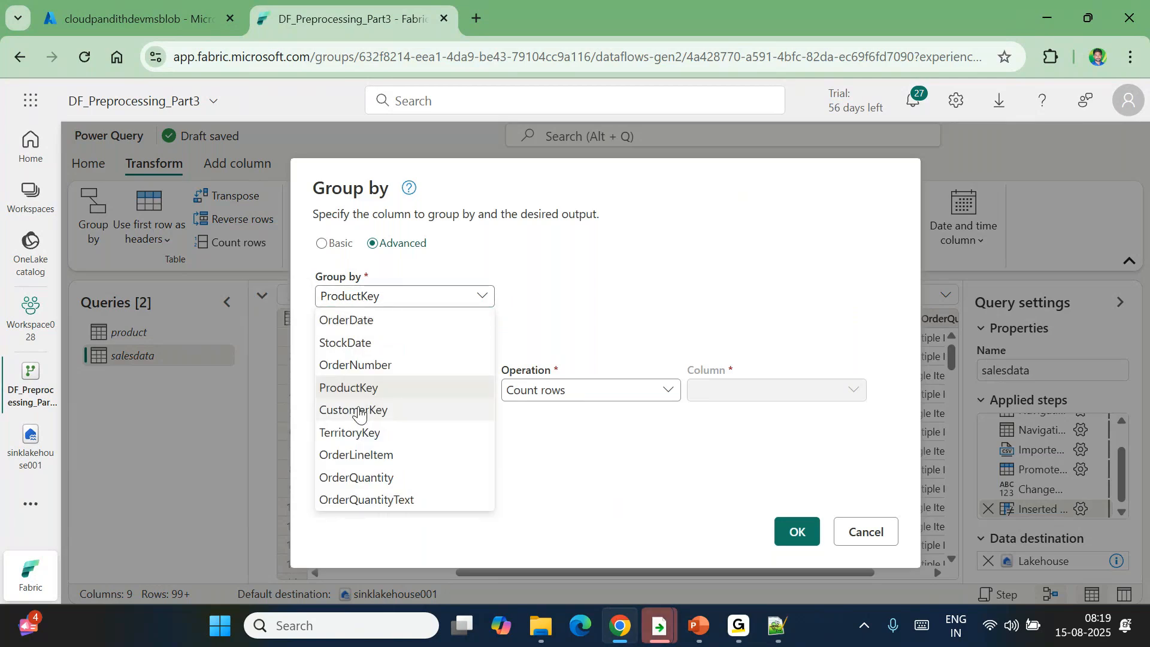
left_click(358, 412)
left_click(363, 338)
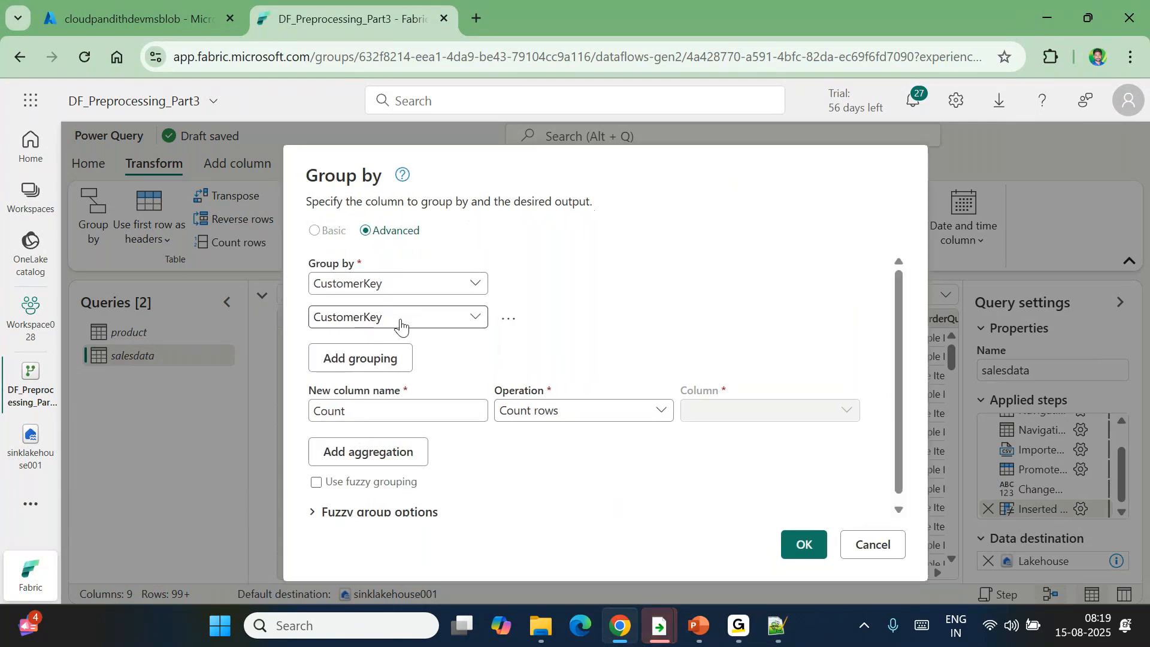
left_click(393, 319)
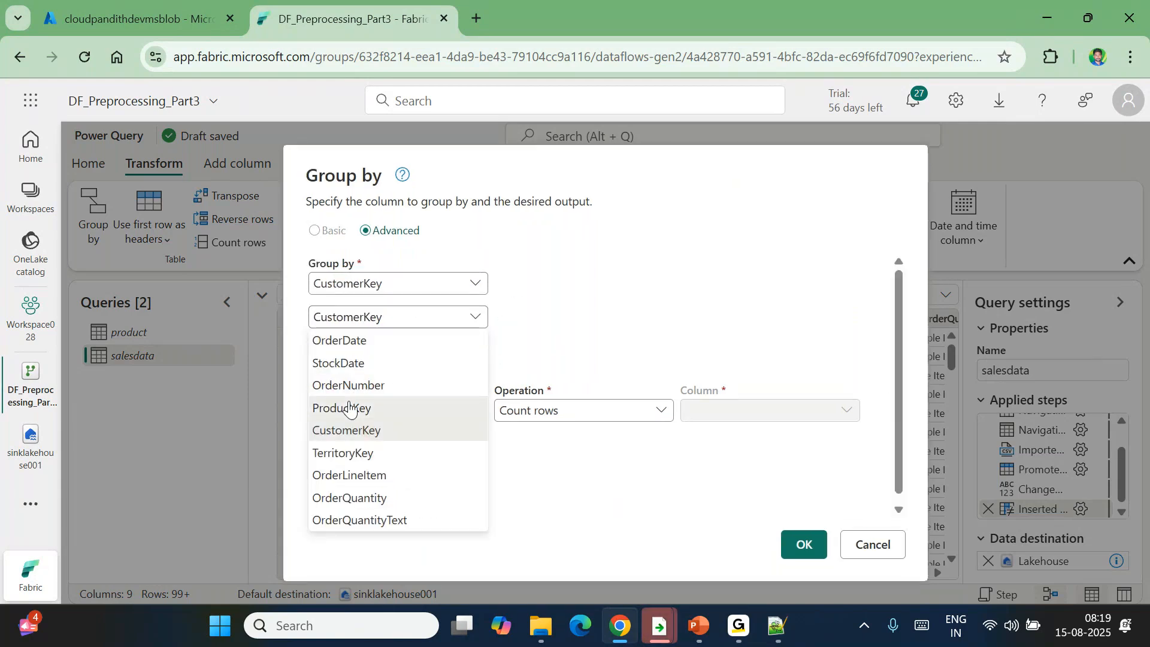
left_click(350, 407)
Step: Name the new aggregated column of the advanced grouping Totalproducts
left_click_drag(358, 413, 309, 397)
key("BackSpace")
type("Tota")
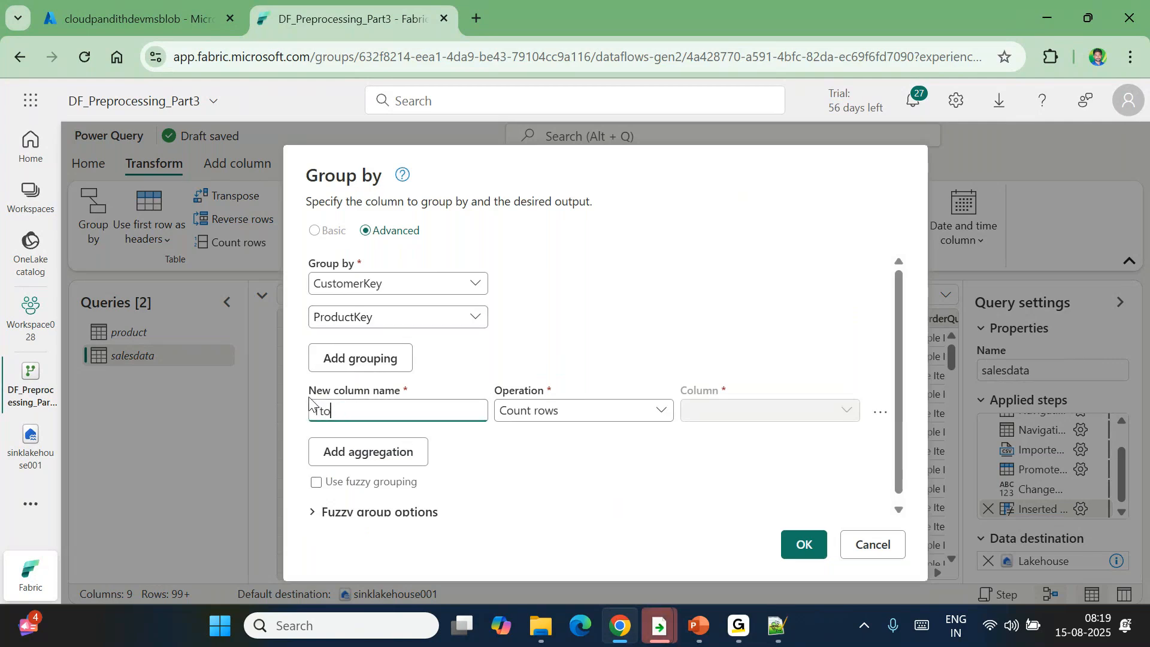
key("BackSpace")
key("BackSpace")
key("BackSpace")
type("otalp")
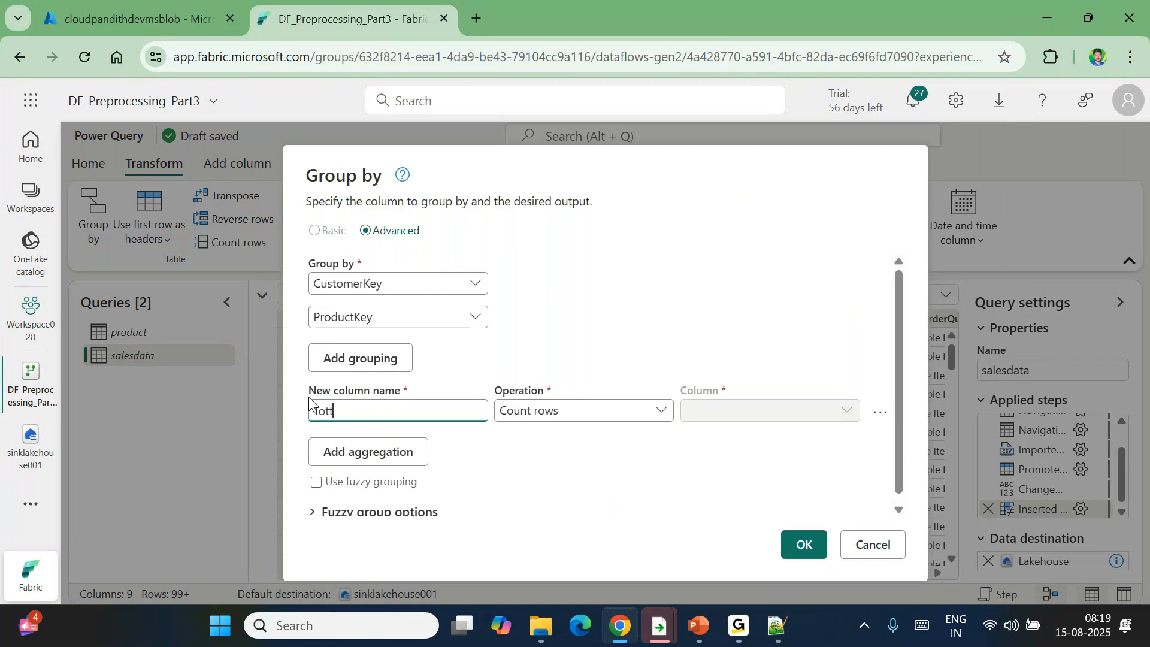
key("BackSpace")
key("BackSpace")
key("BackSpace")
key("BackSpace")
type("ucts")
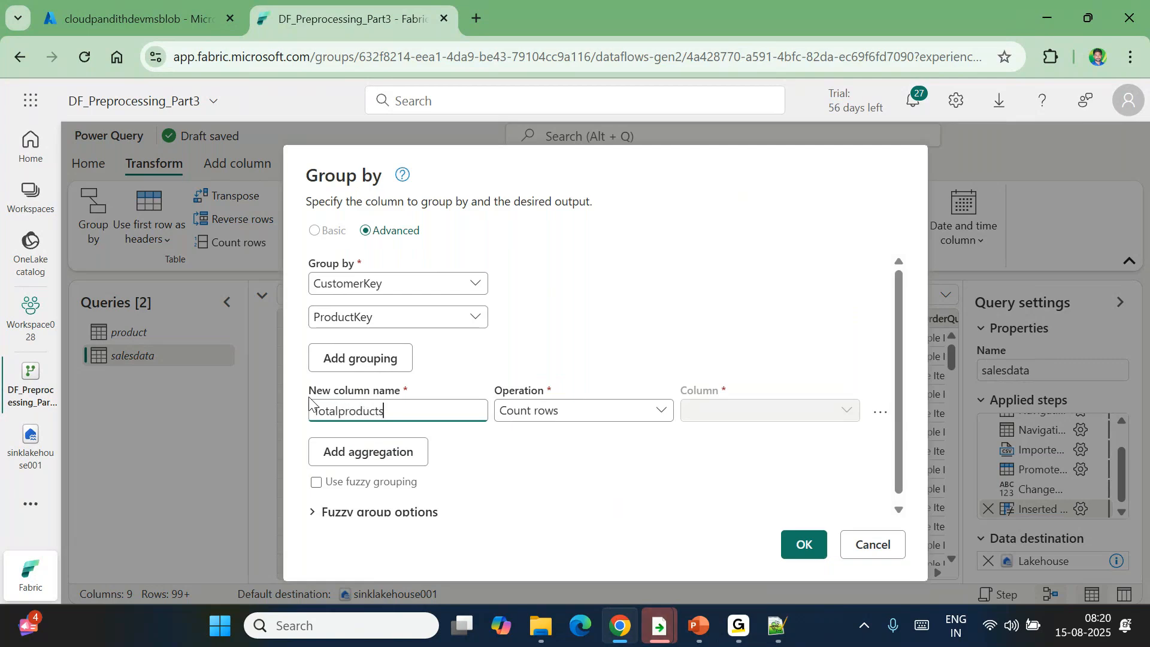
Step: Compute Totalproducts as the Sum of OrderQuantity and apply the grouping by CustomerKey and ProductKey
left_click(537, 412)
left_click(512, 185)
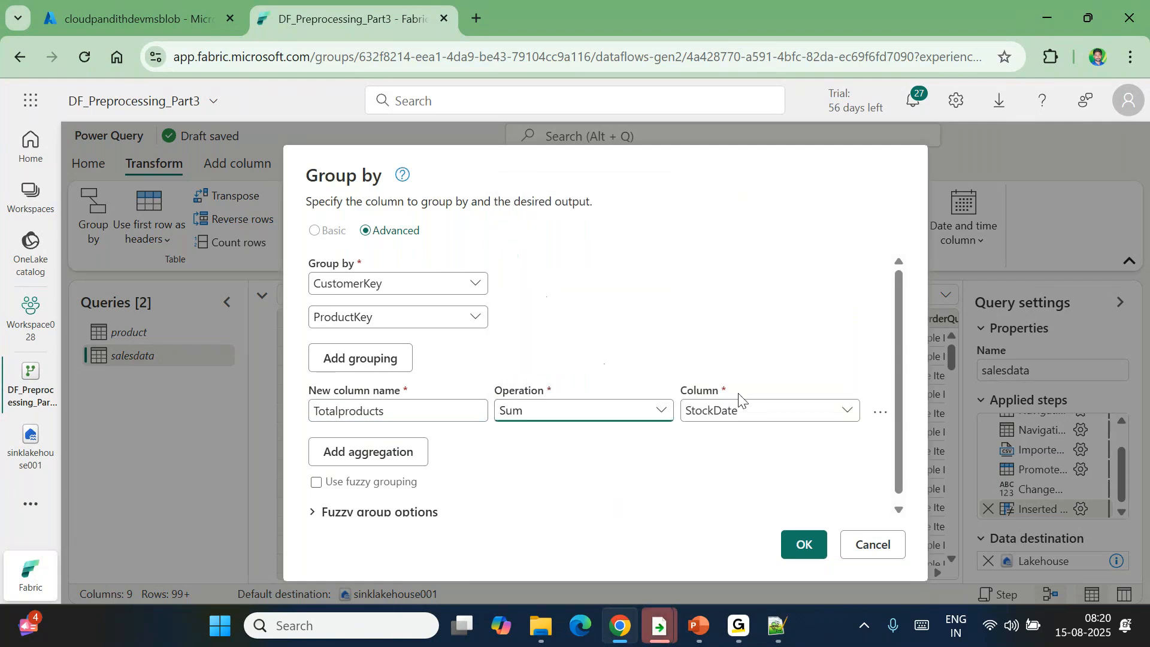
left_click(740, 409)
left_click(736, 365)
left_click(807, 545)
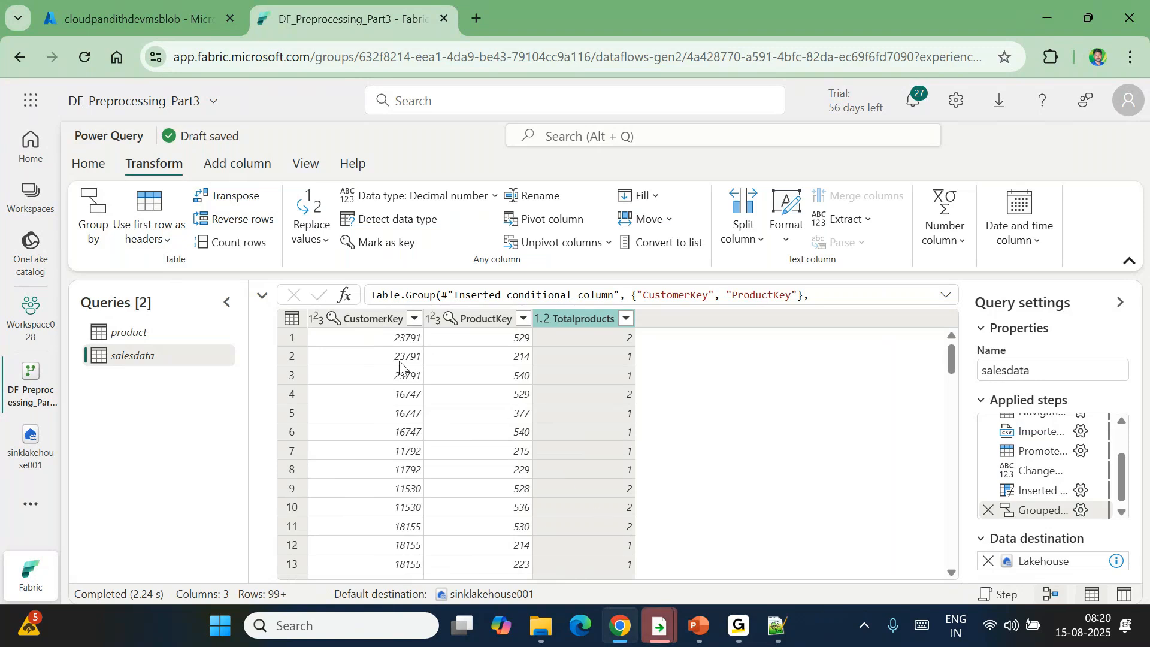
Step: Sort the grouped salesdata rows by Totalproducts from highest to lowest
scroll(609, 490, "down", 3)
scroll(547, 493, "up", 3)
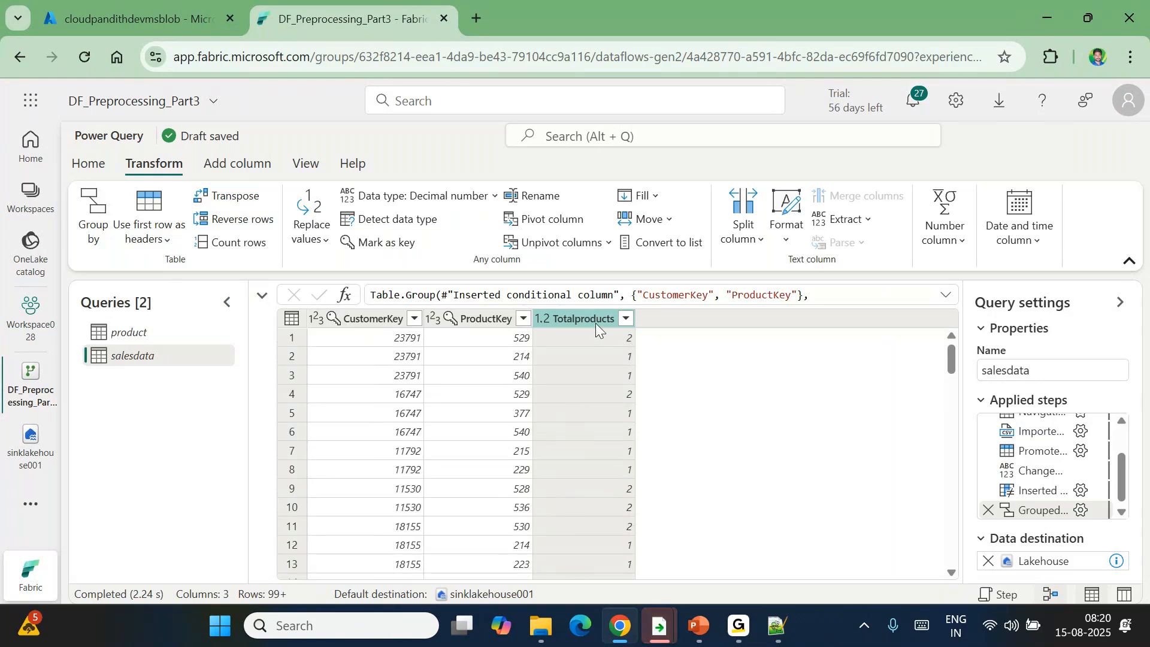
right_click(593, 317)
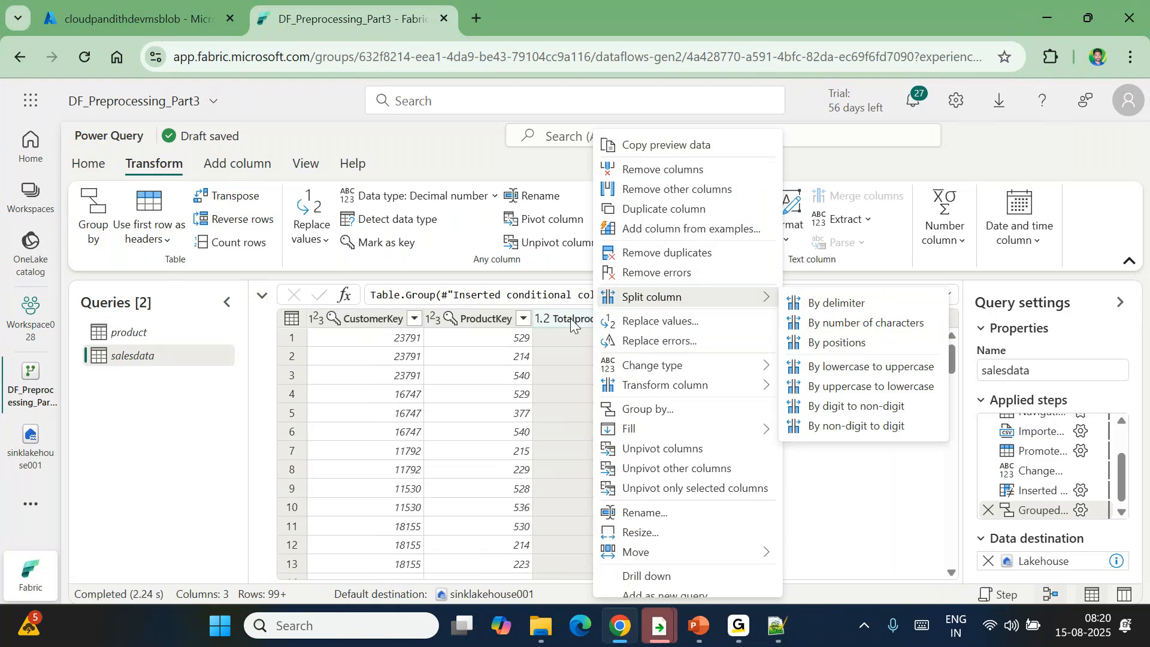
left_click(570, 324)
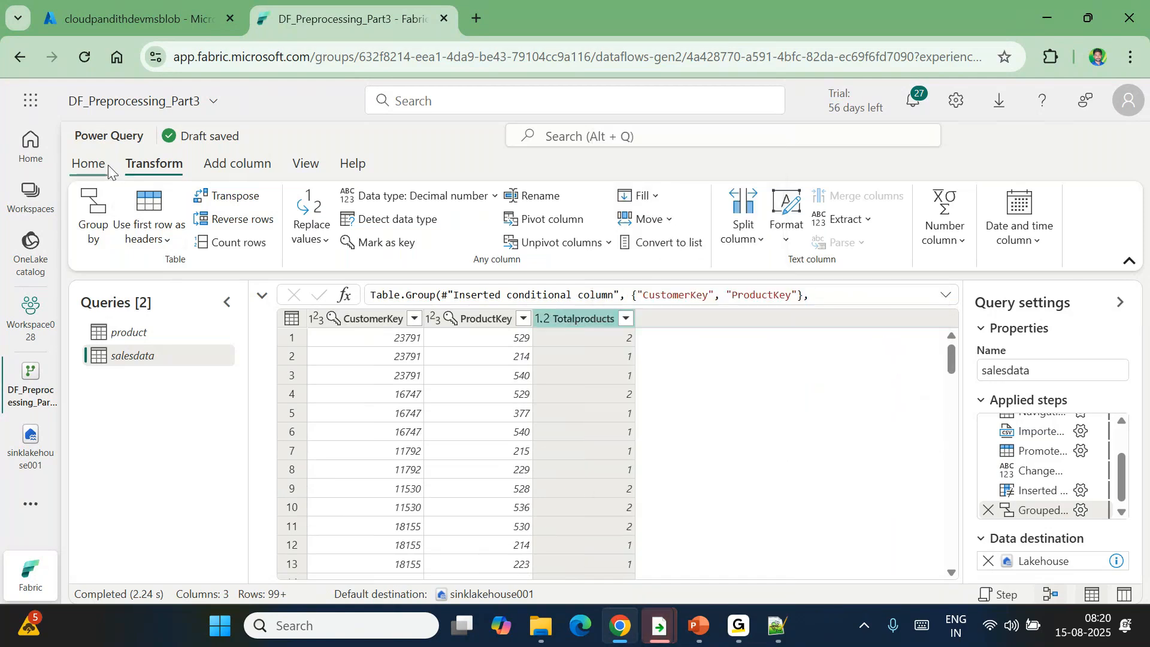
left_click(107, 164)
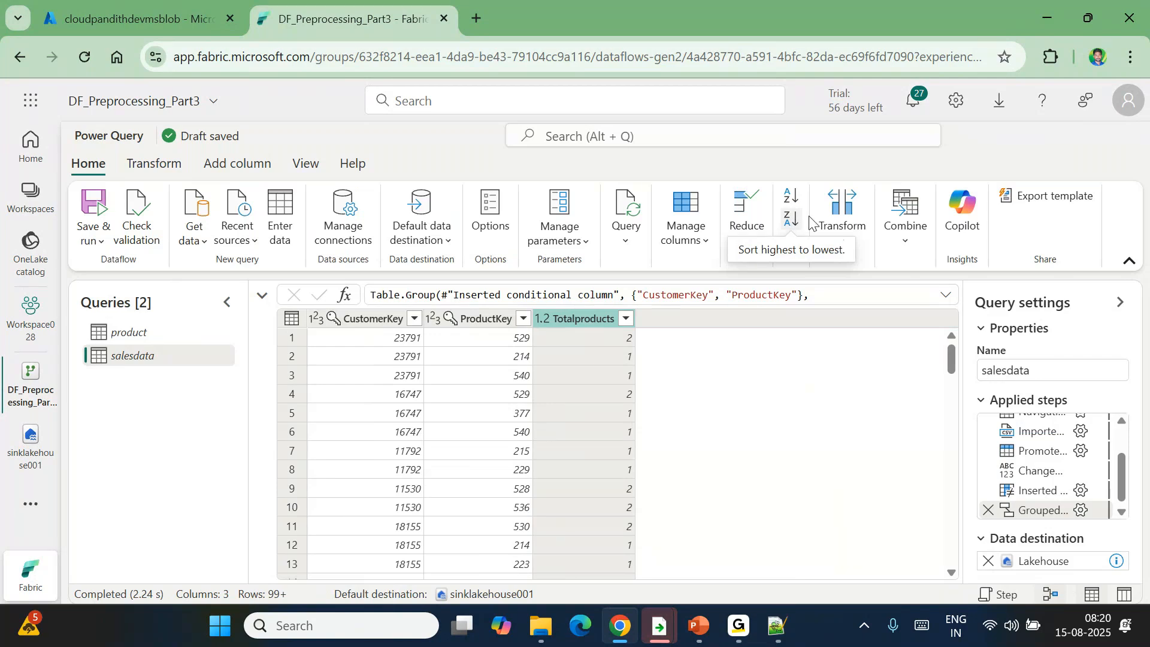
left_click(788, 211)
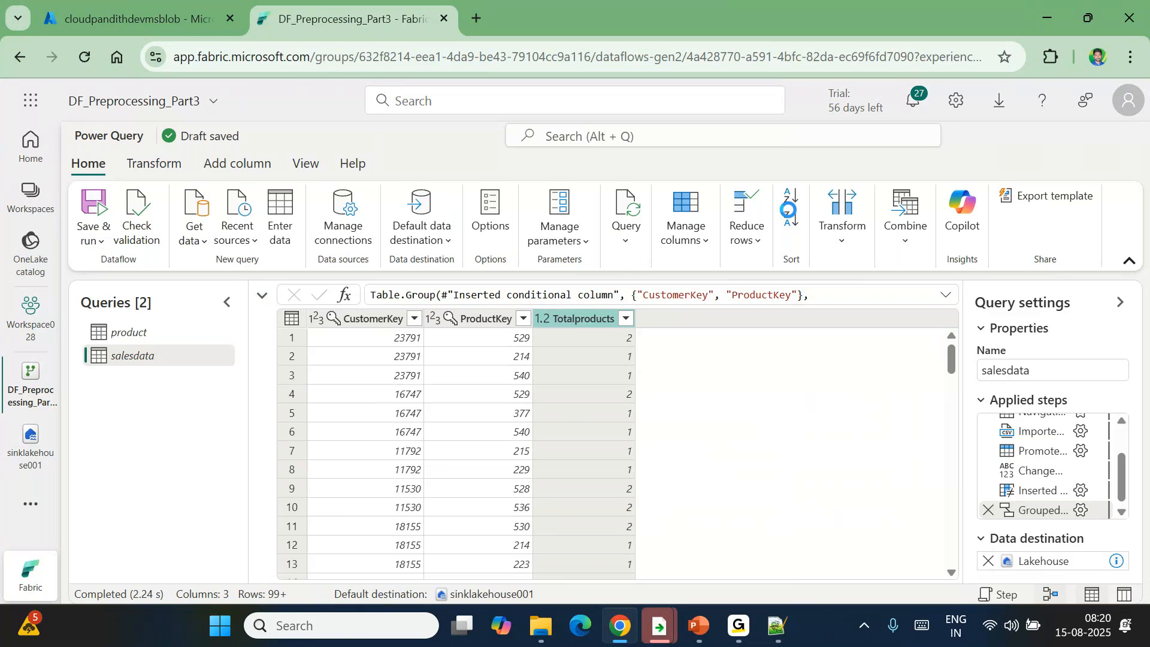
Step: Sort the rows by Totalproducts in descending order, and delete both the sorting and the grouping from salesdata's applied steps
left_click(789, 213)
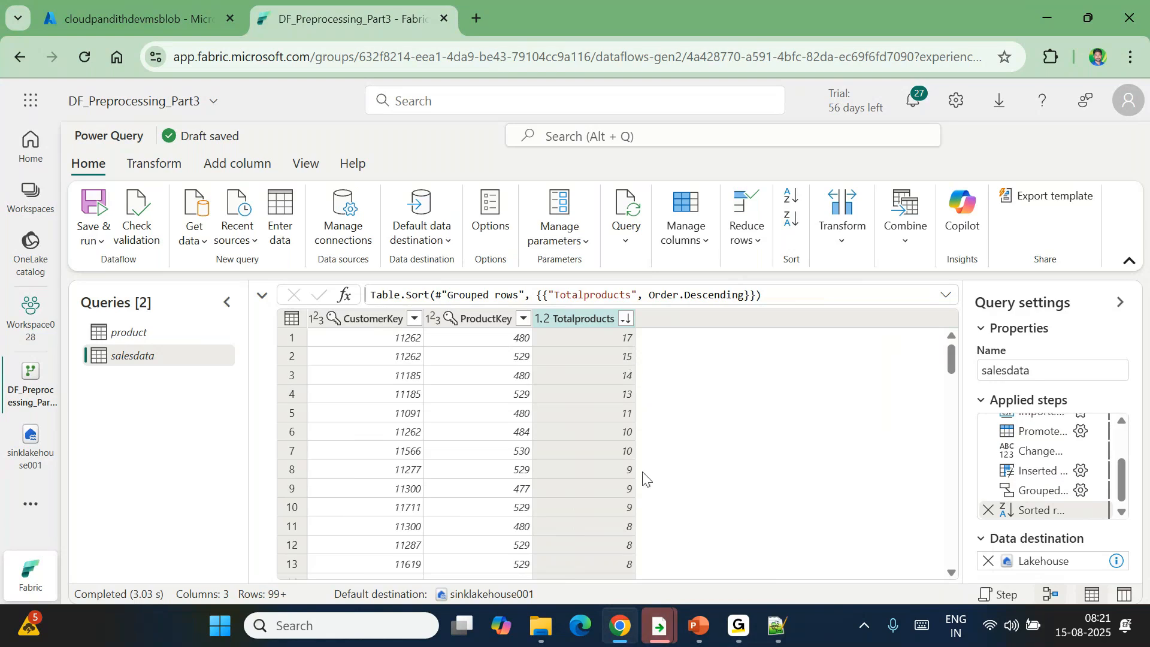
left_click(990, 508)
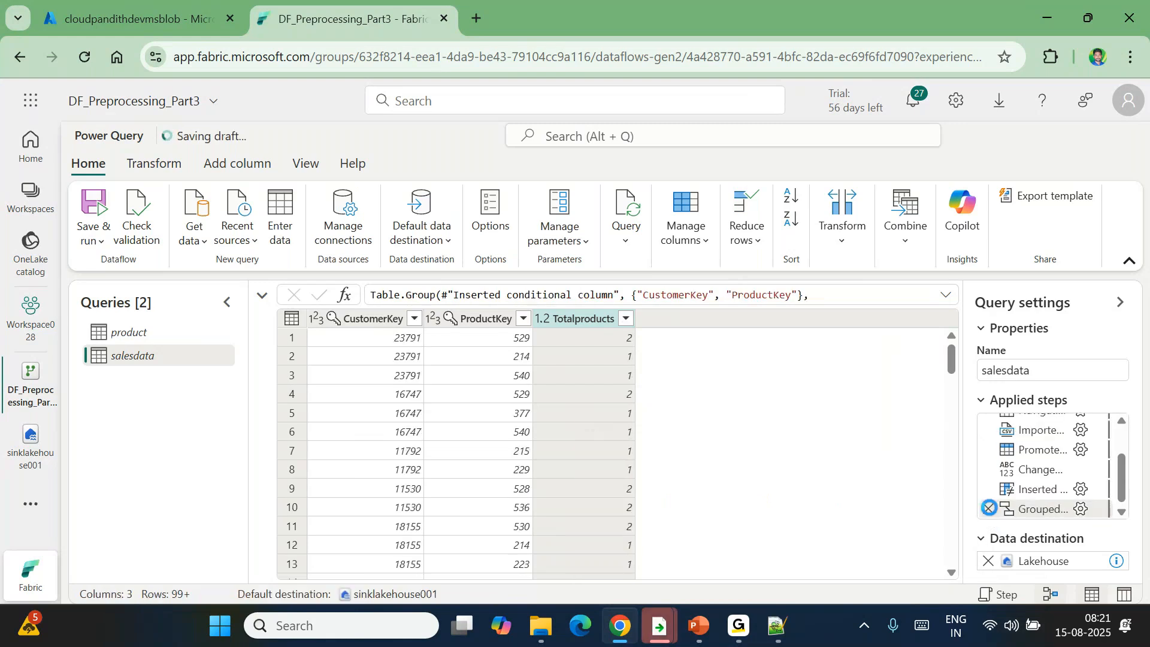
left_click(990, 509)
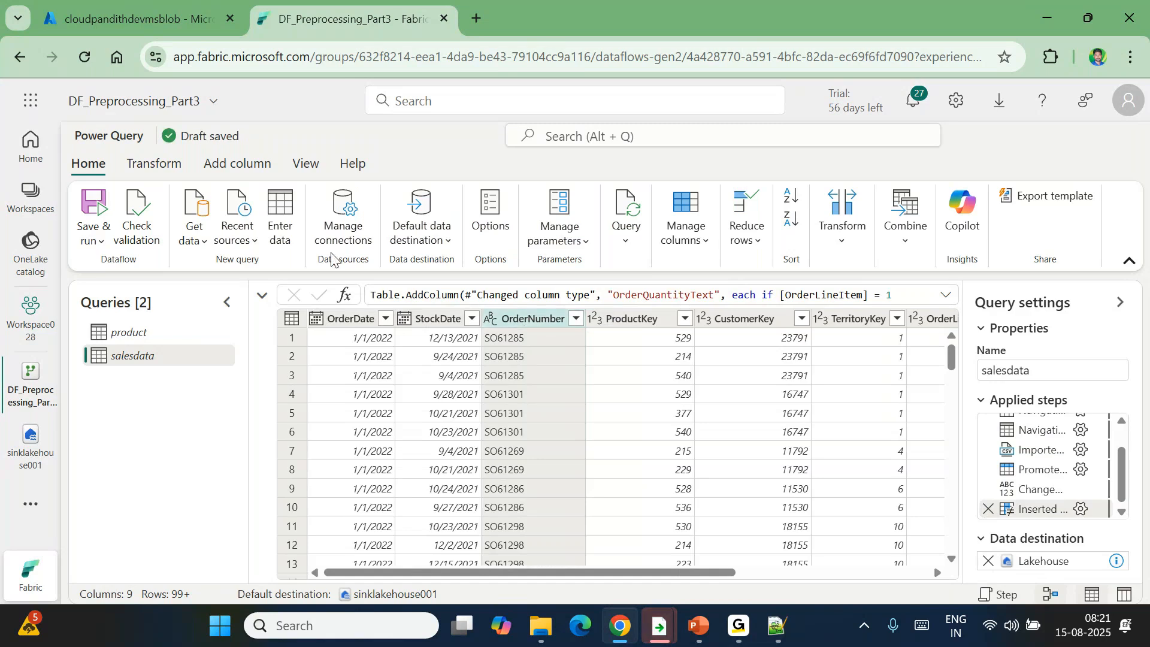
Step: Examine the standard, scientific, trigonometry, rounding and information operations available for adding a new column from OrderQuantity
left_click(238, 160)
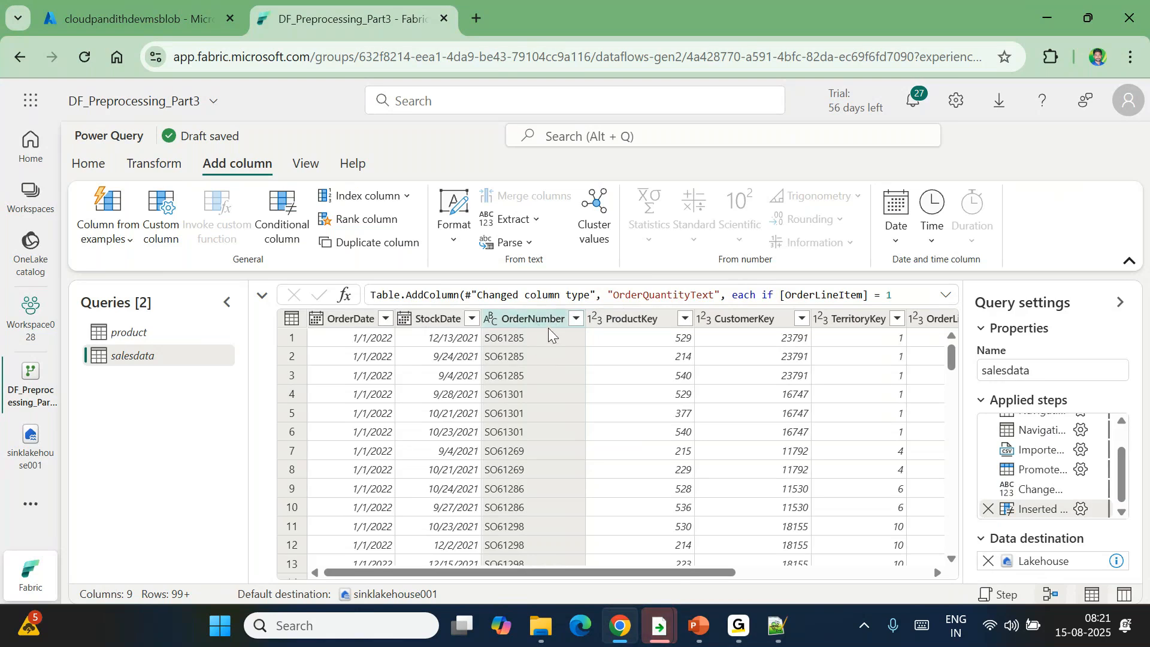
scroll(577, 436, "right", 2)
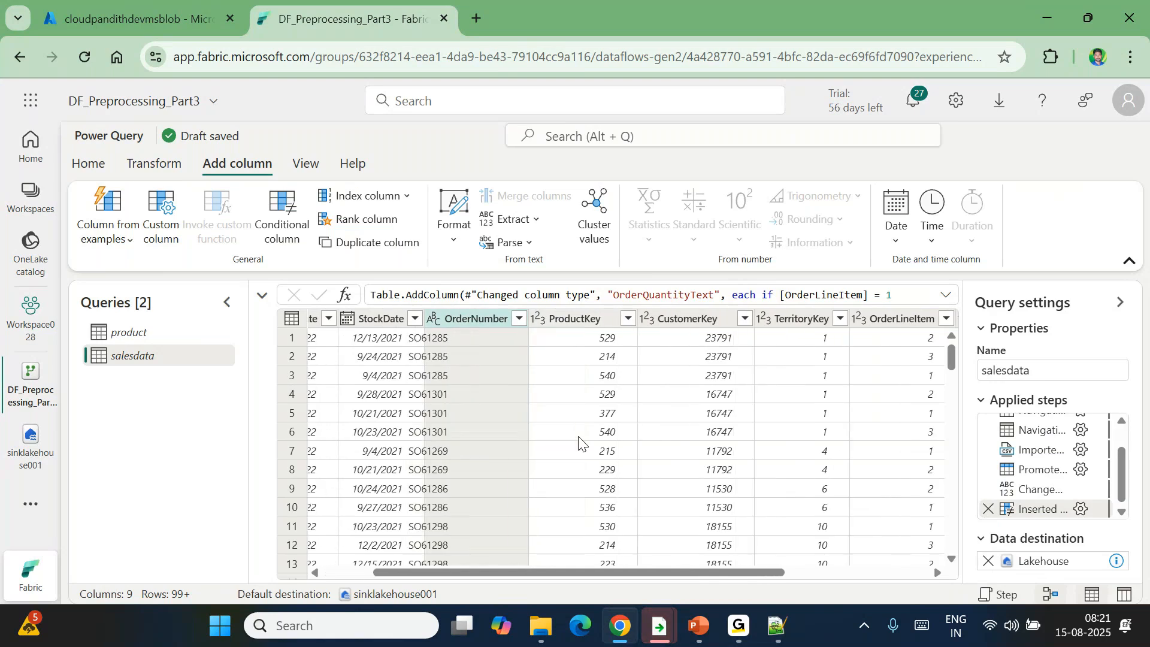
scroll(578, 443, "right", 5)
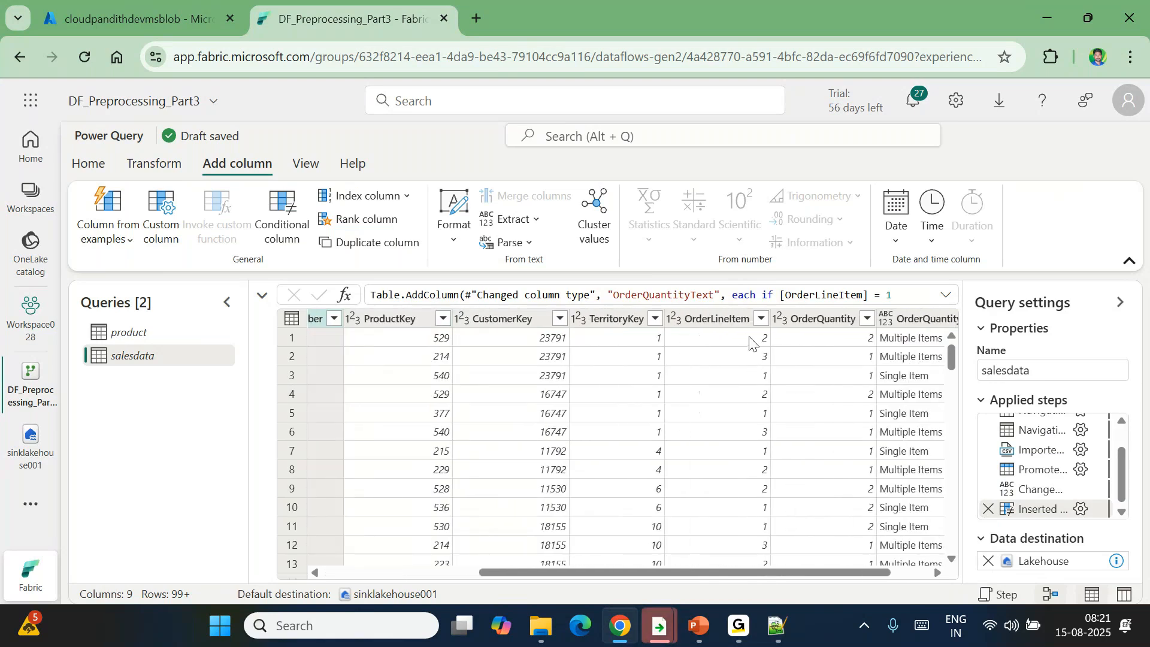
left_click(826, 318)
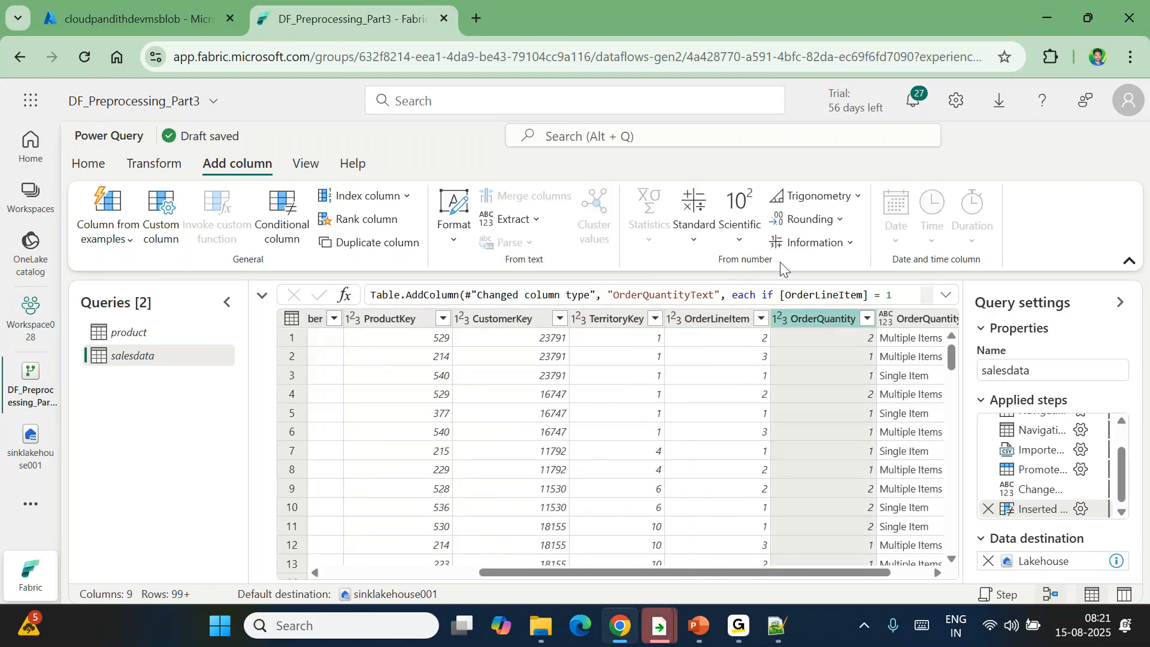
left_click(695, 231)
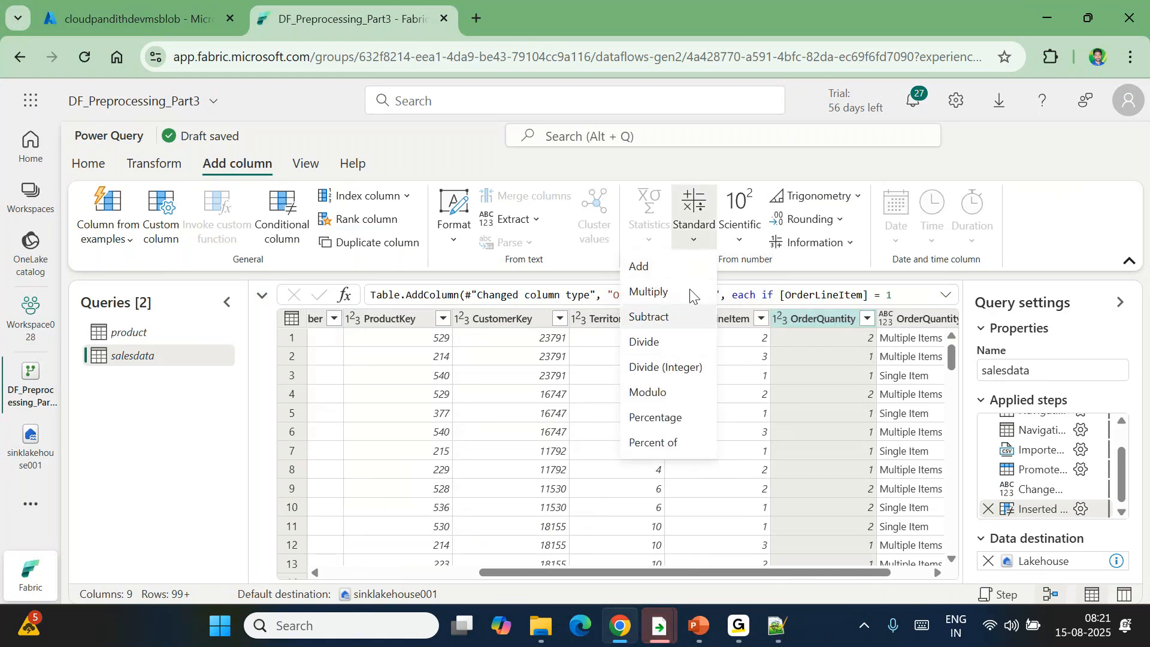
left_click(739, 236)
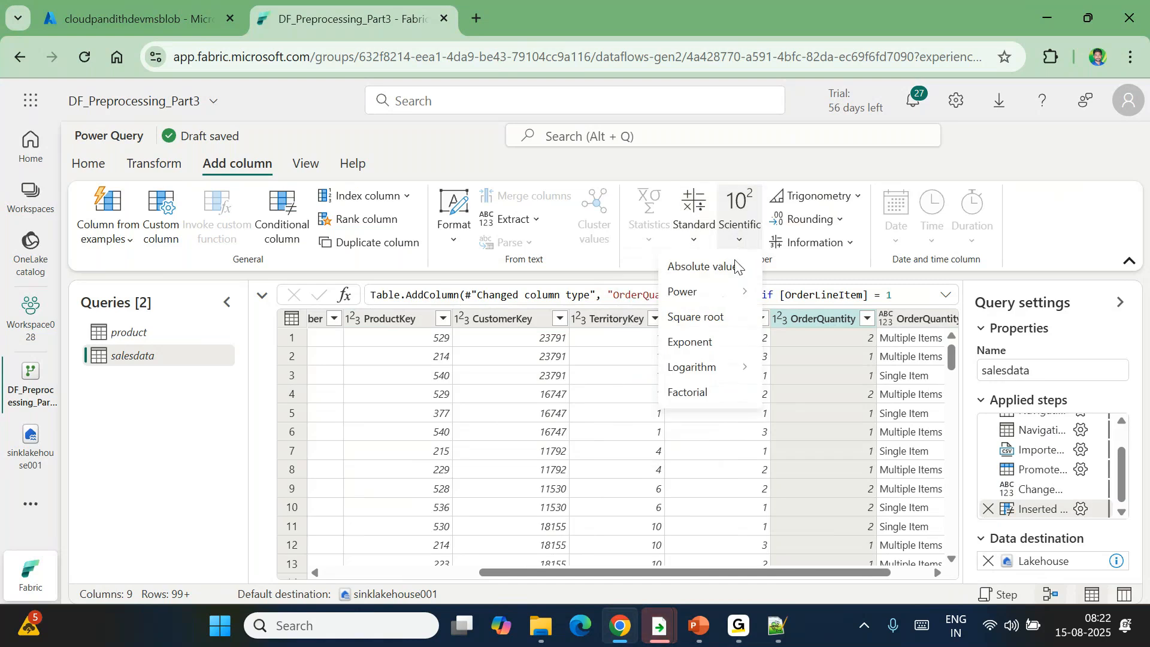
left_click(835, 202)
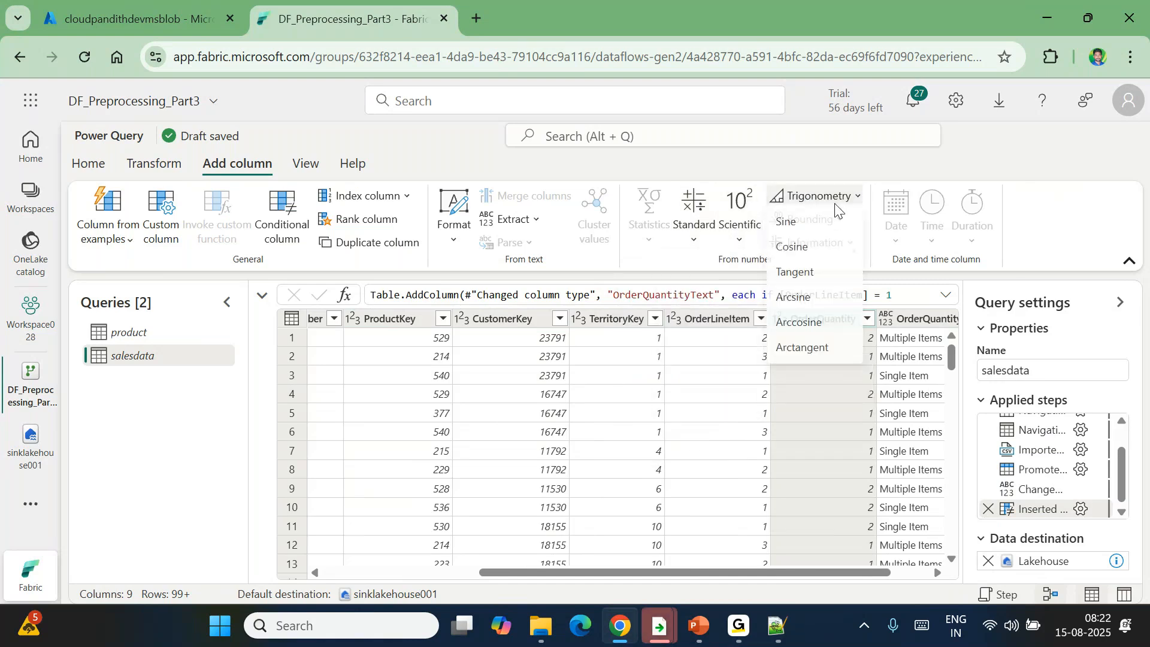
left_click(850, 197)
left_click(834, 220)
left_click(835, 220)
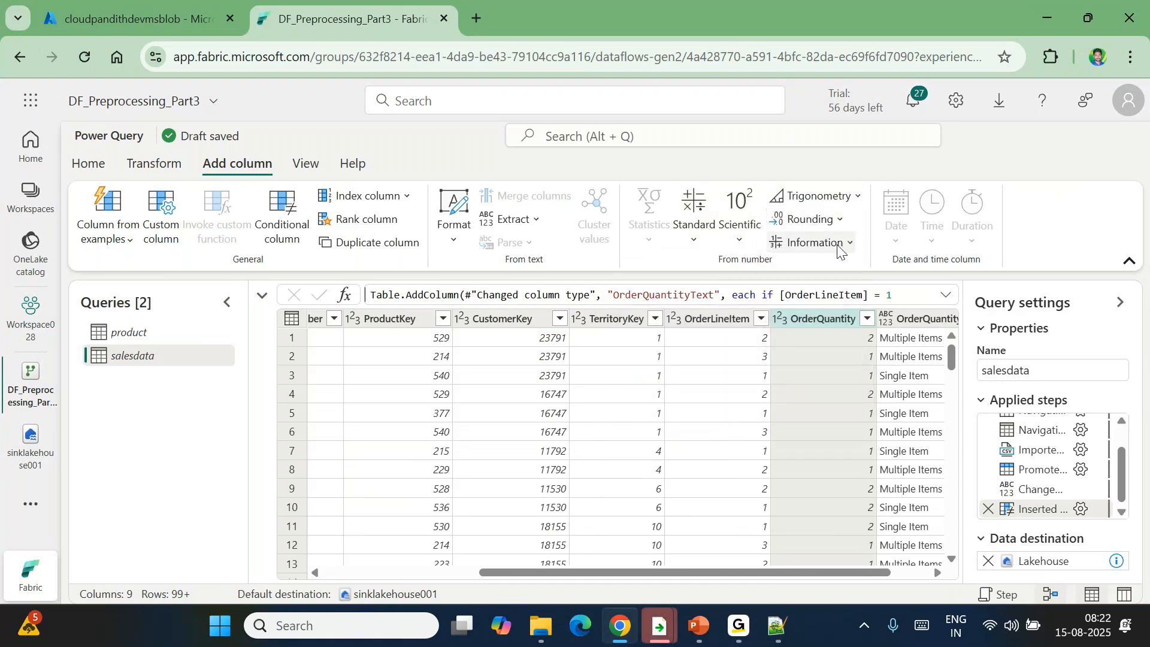
left_click(838, 249)
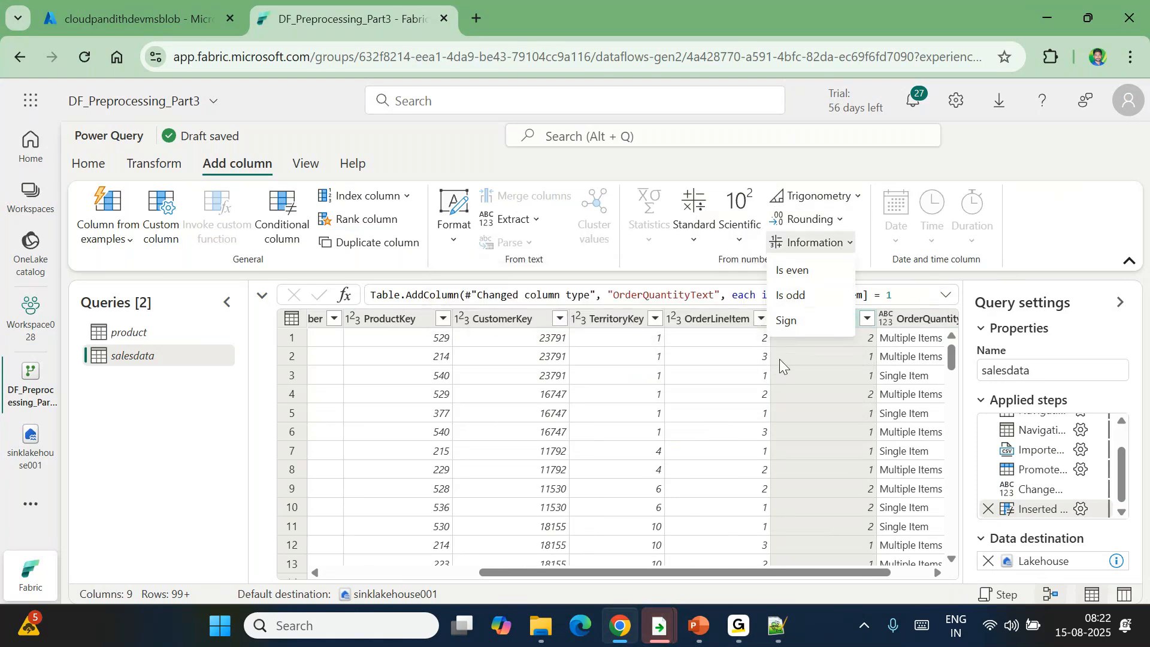
left_click(1058, 238)
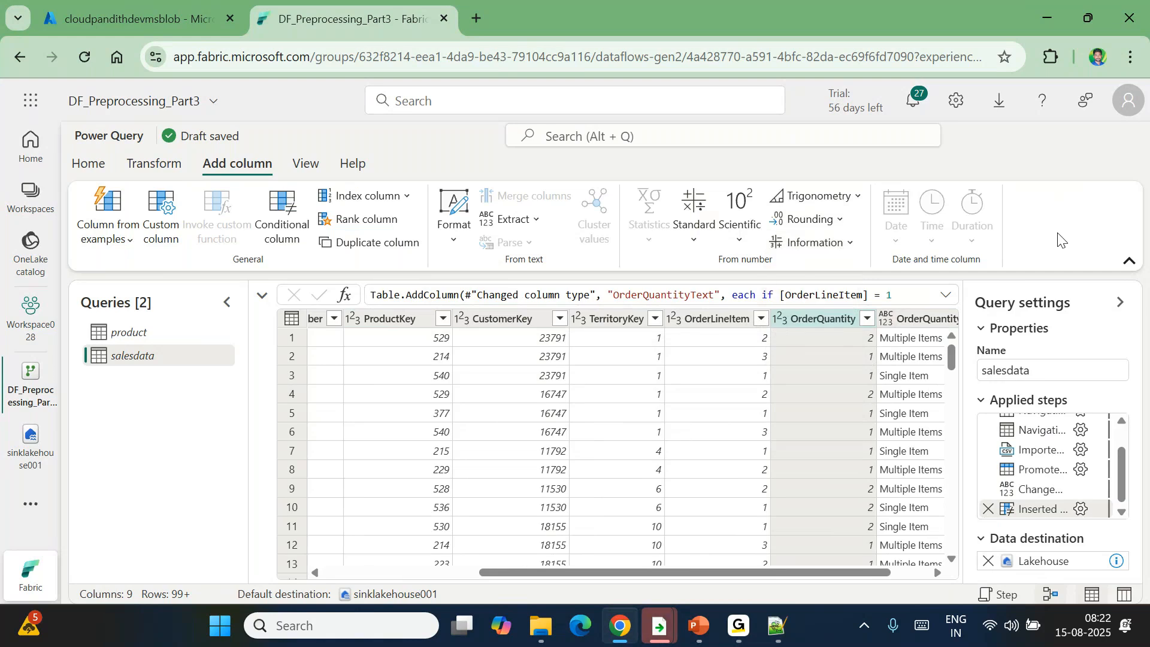
Step: Examine the statistics operations offered for transforming the OrderQuantity column, and compare them with those for adding a column
left_click(147, 166)
left_click(943, 231)
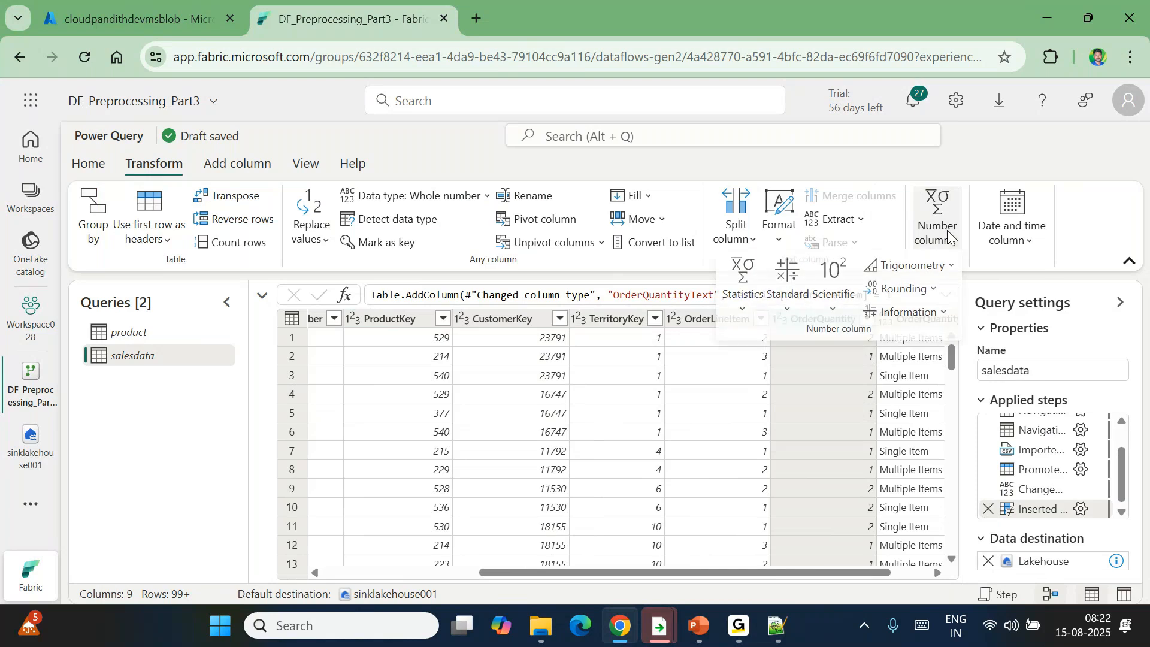
left_click(742, 305)
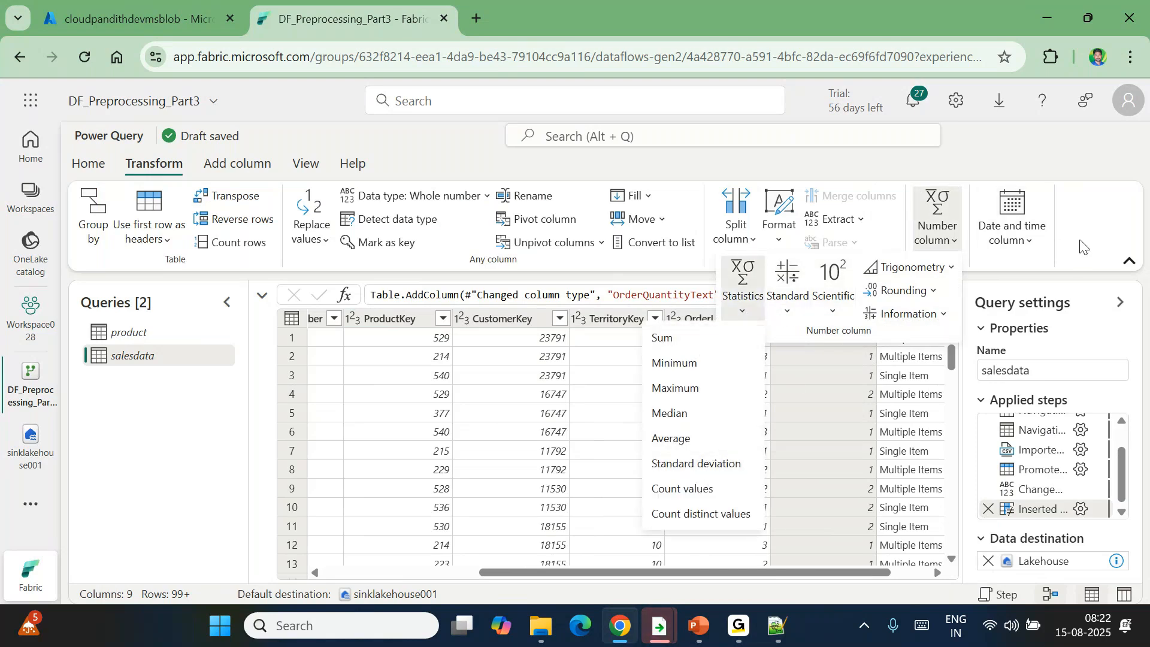
left_click(1083, 247)
left_click(914, 242)
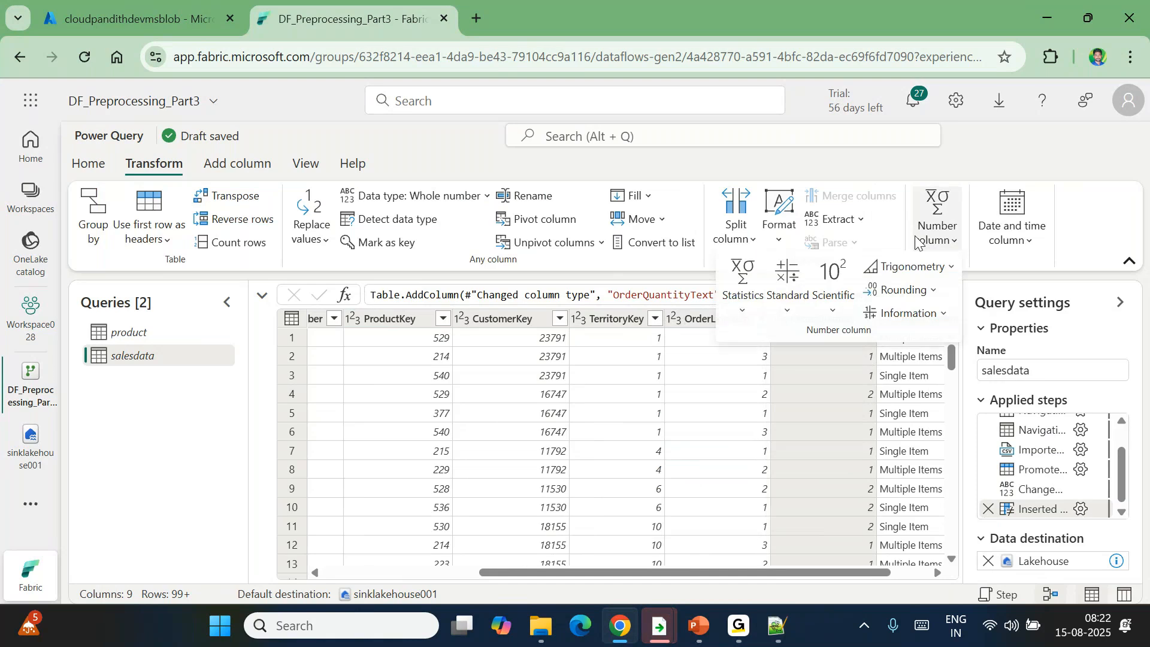
left_click(734, 303)
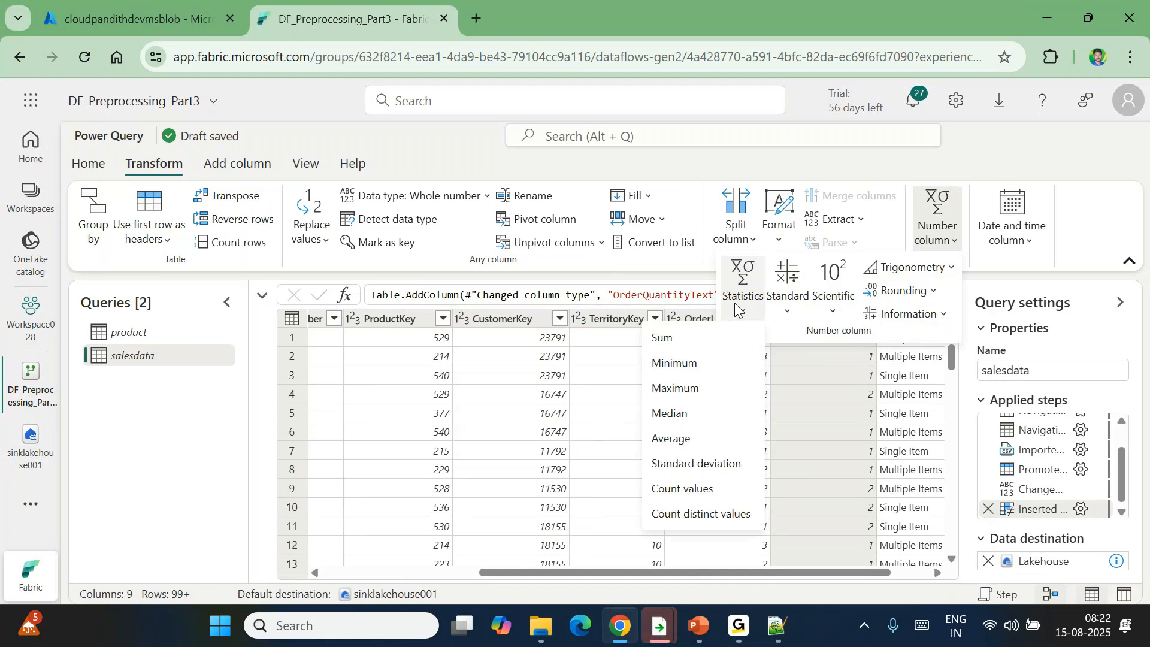
left_click(209, 167)
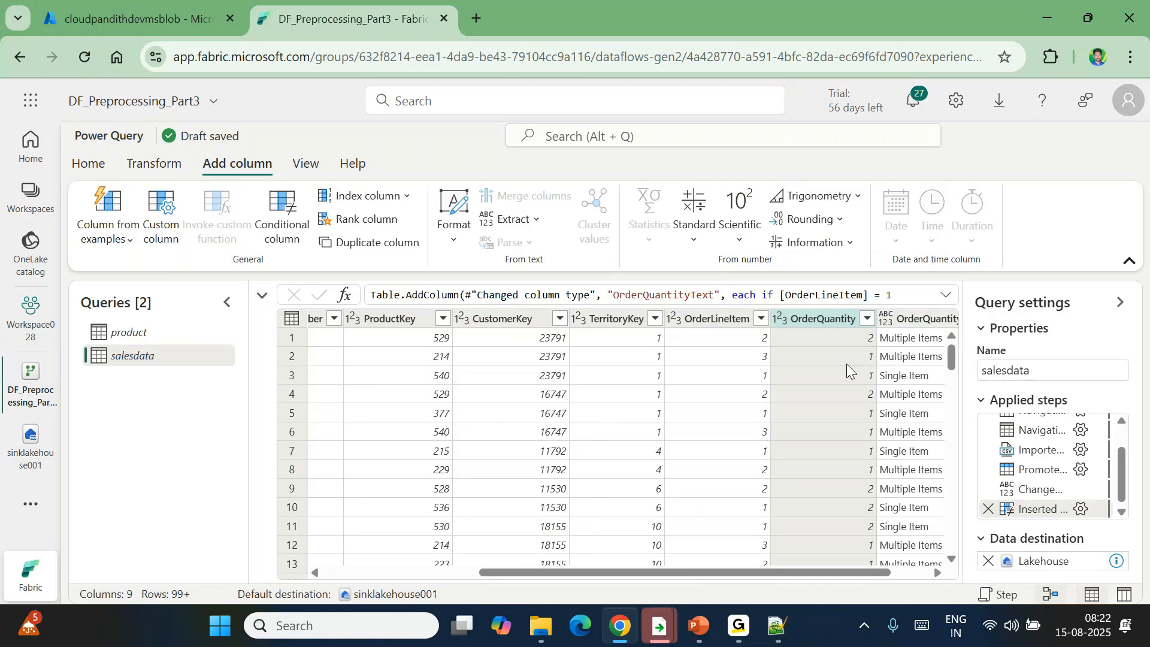
left_click(824, 315)
left_click(145, 167)
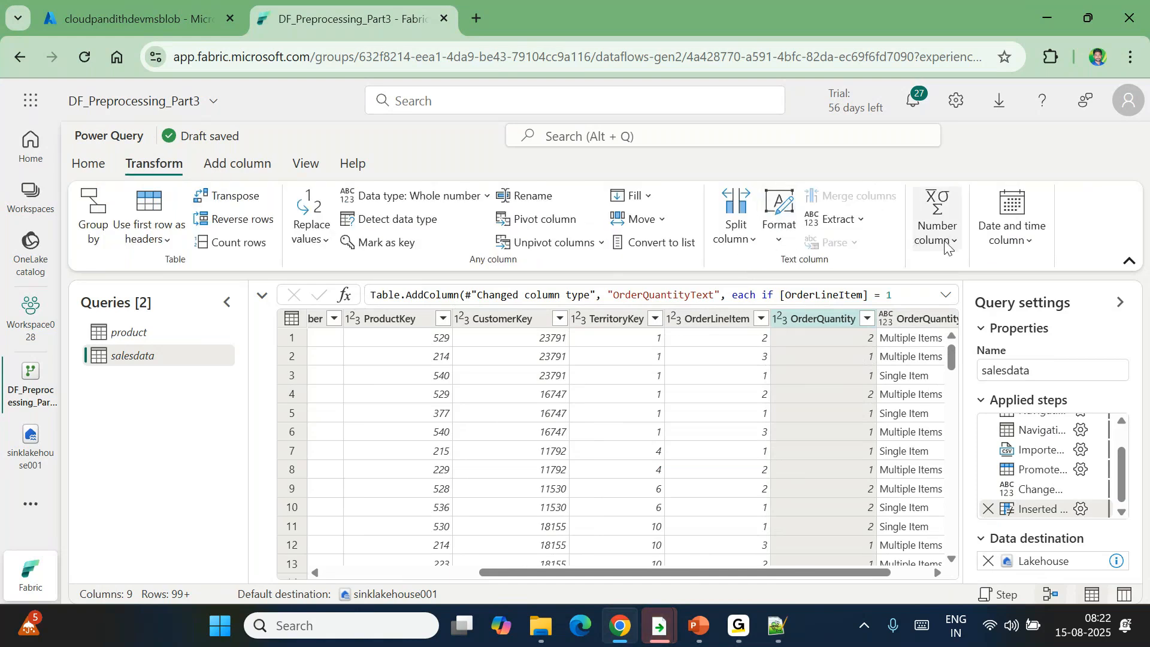
left_click(945, 243)
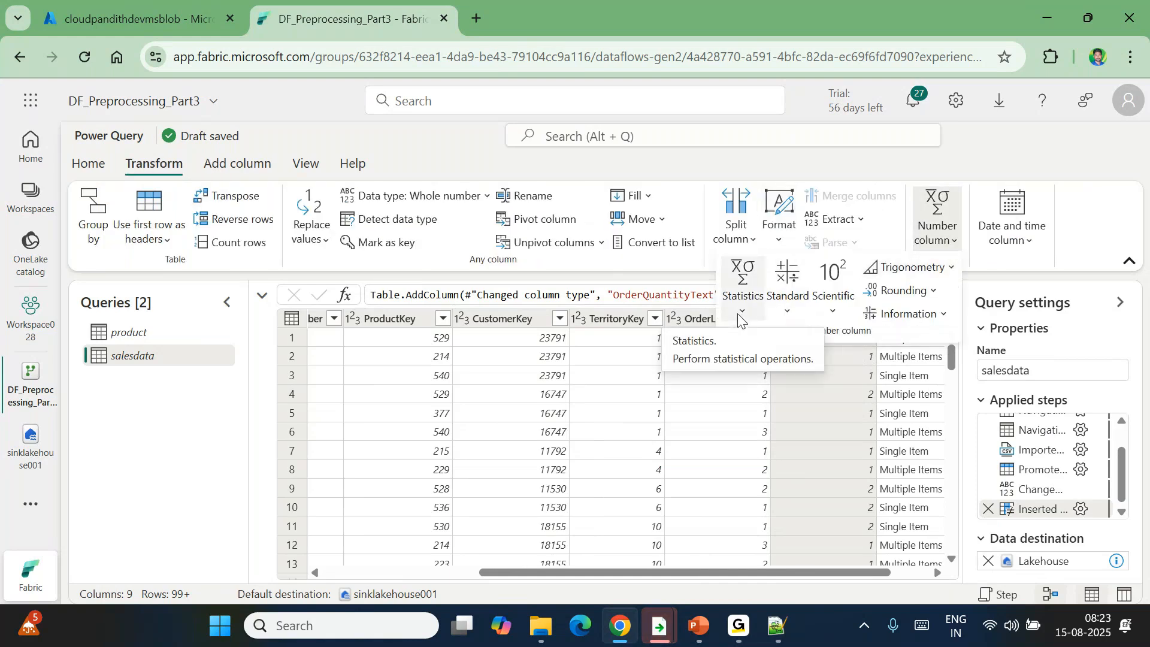
left_click(741, 313)
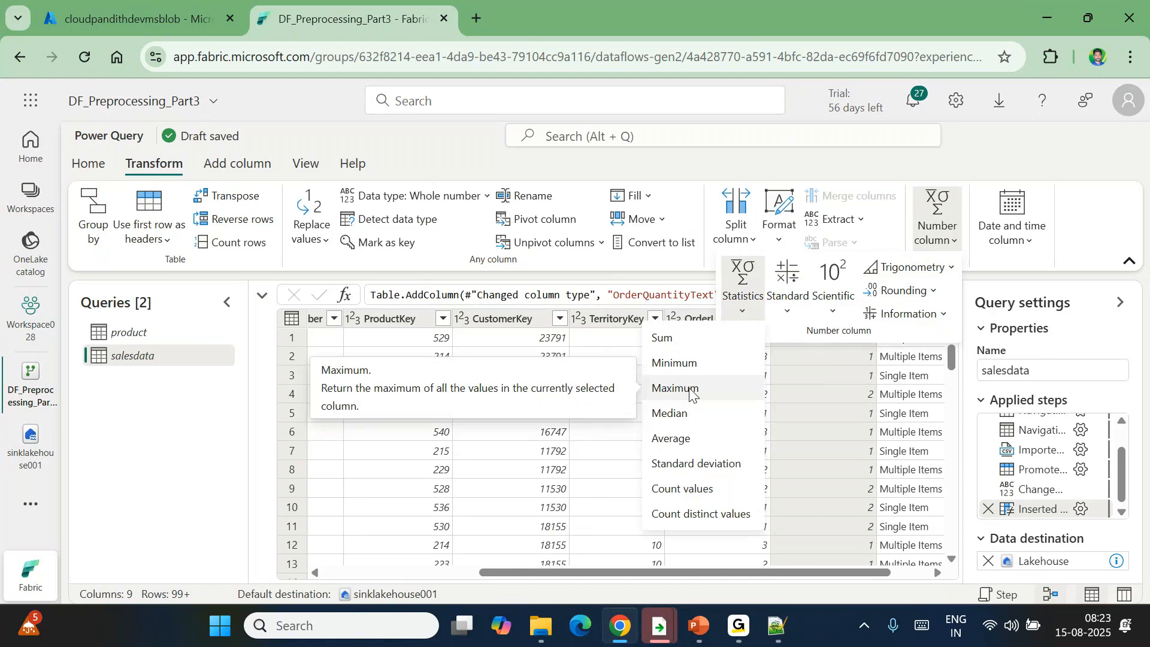
left_click(204, 452)
Step: Select the OrderNumber column in salesdata and start adding a column from examples
left_click_drag(631, 570, 444, 564)
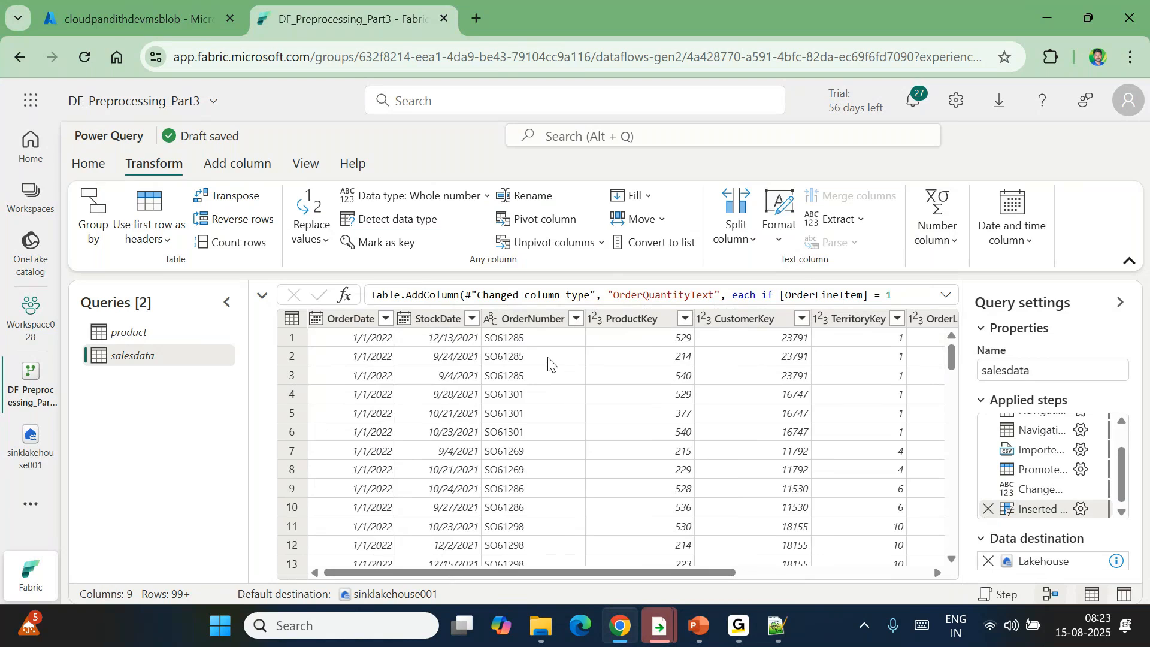
scroll(548, 363, "right", 3)
scroll(548, 363, "right", 2)
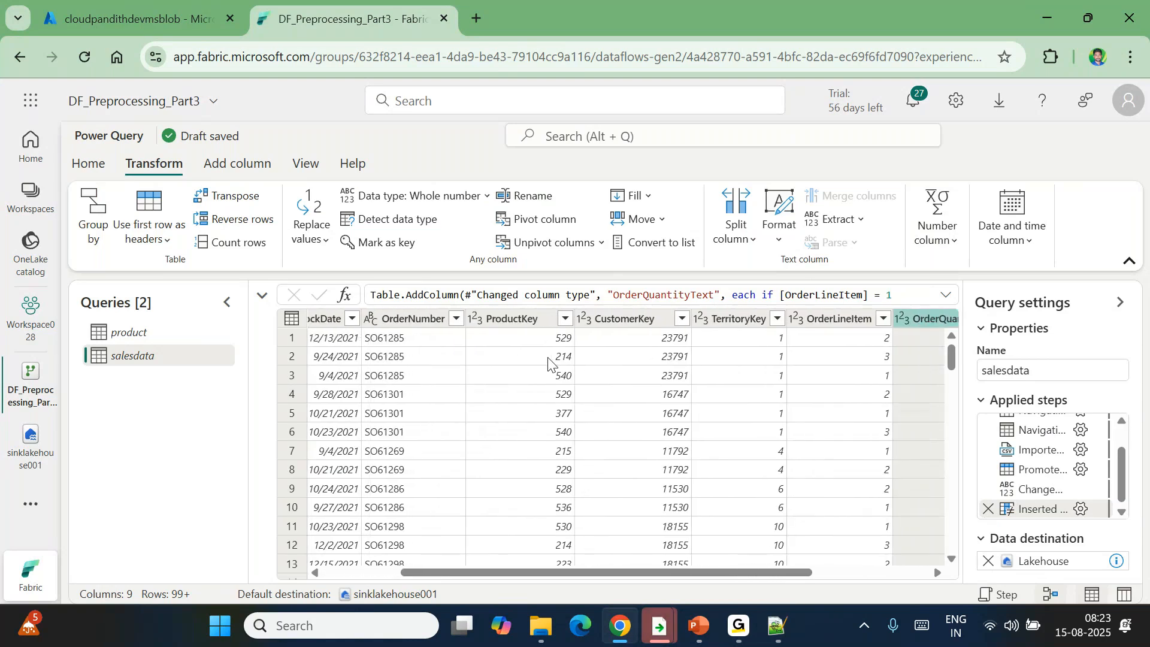
scroll(547, 363, "right", 1)
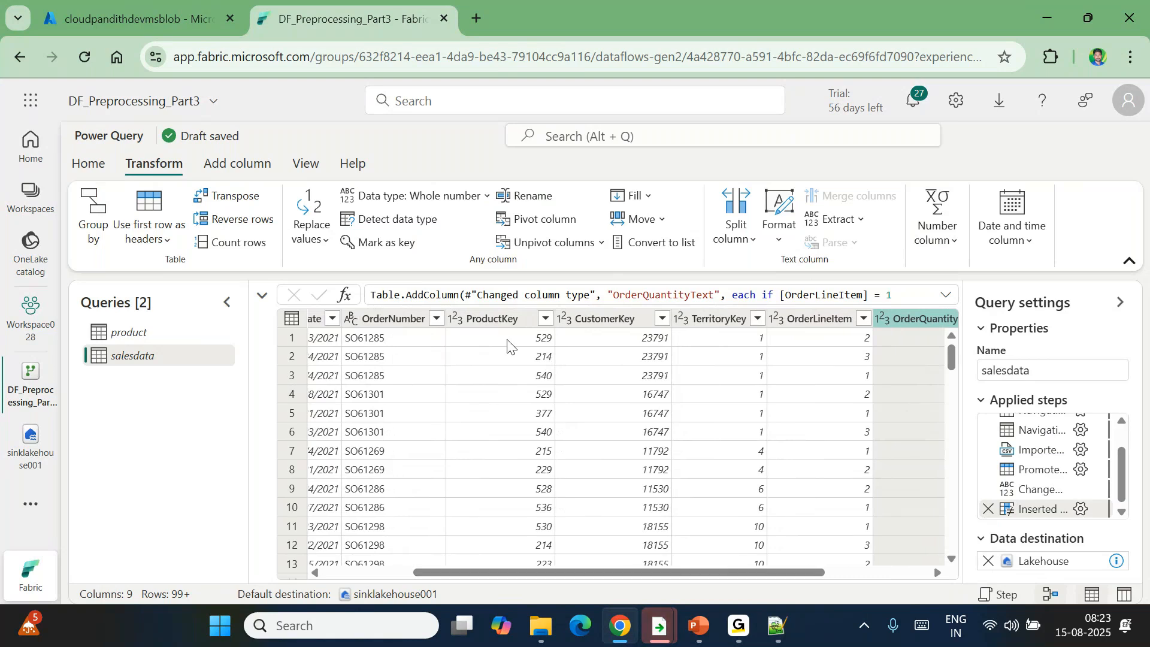
left_click(391, 320)
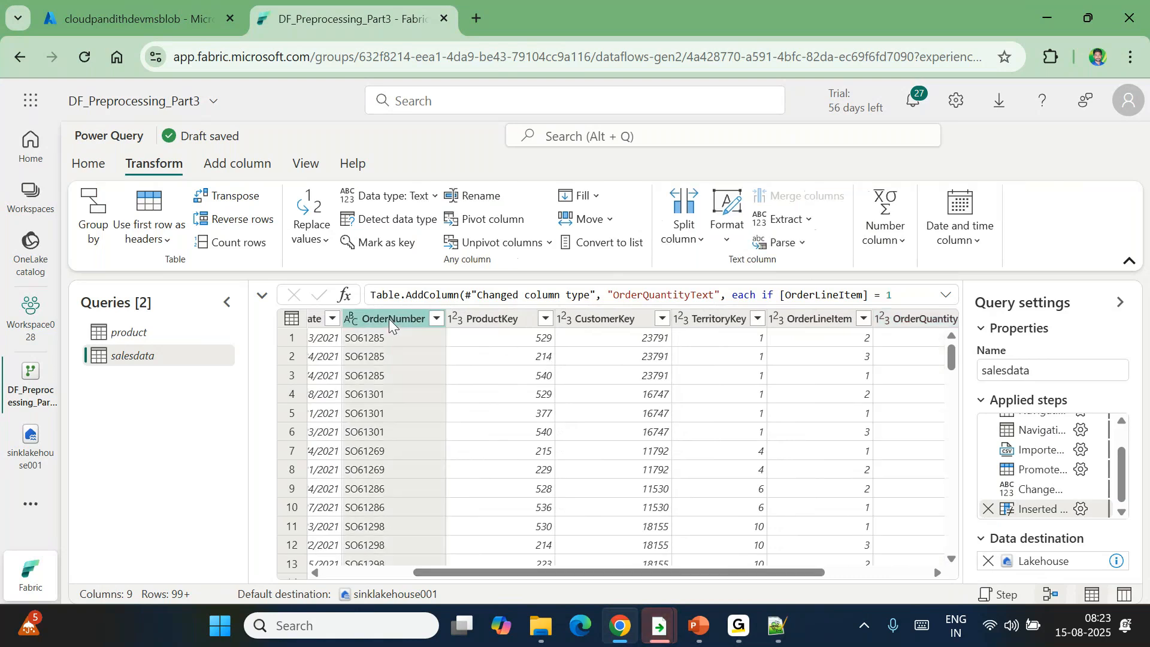
left_click(234, 167)
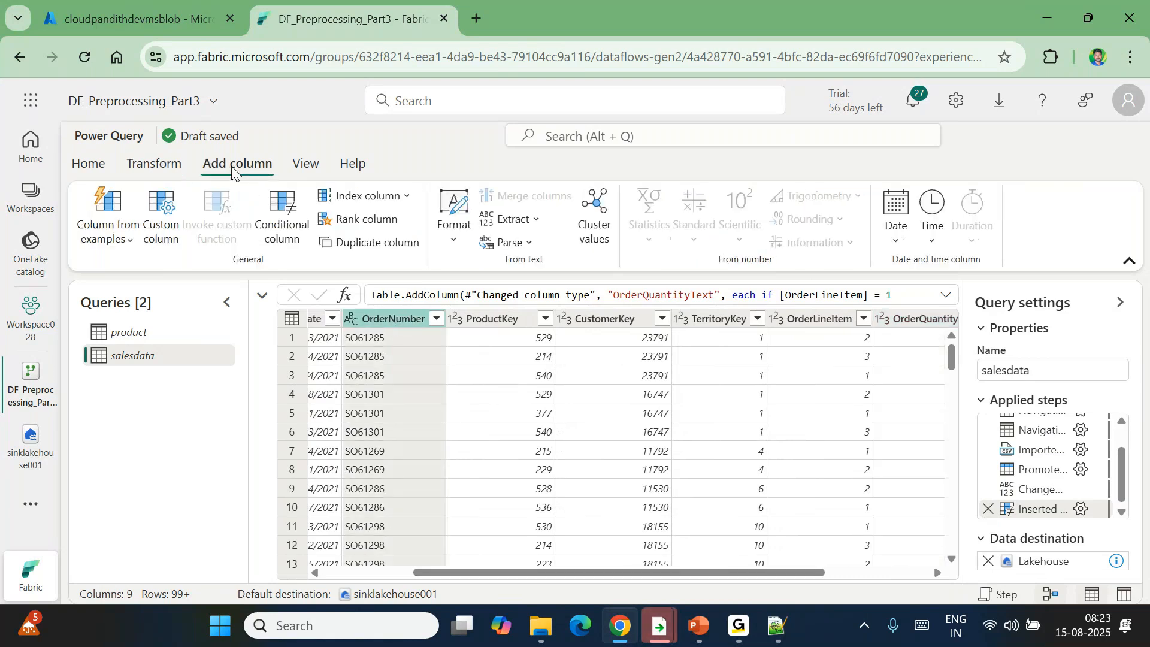
left_click(111, 213)
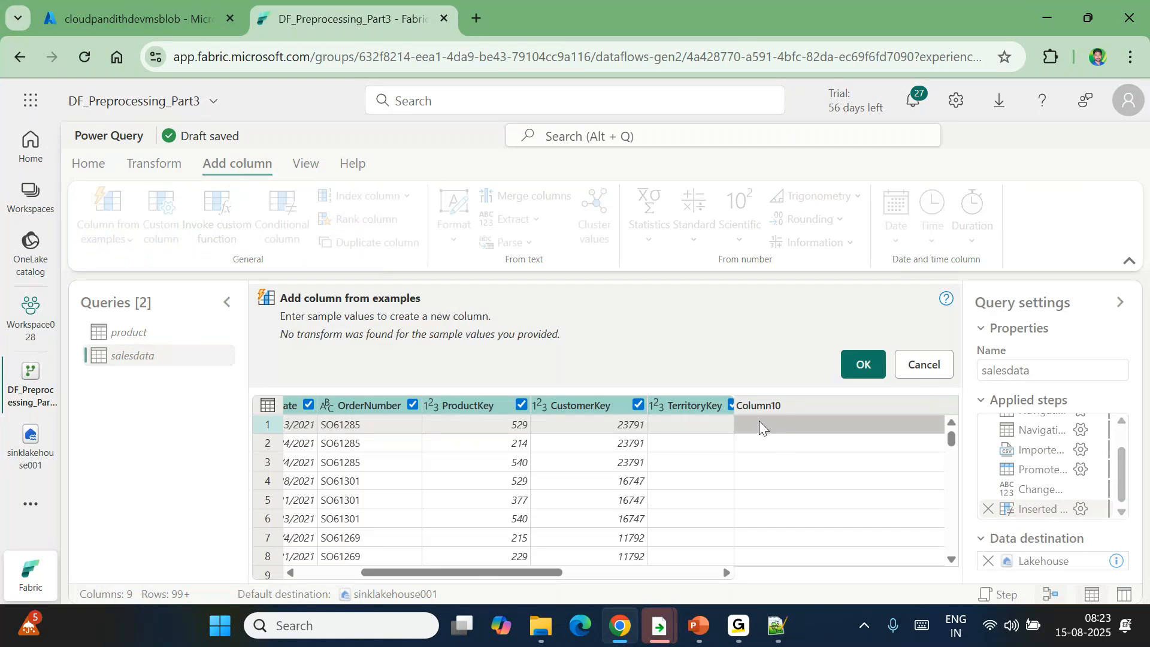
Step: Enter the first row's order number without its SO prefix as the sample value, and add the resulting column to salesdata
left_click(774, 425)
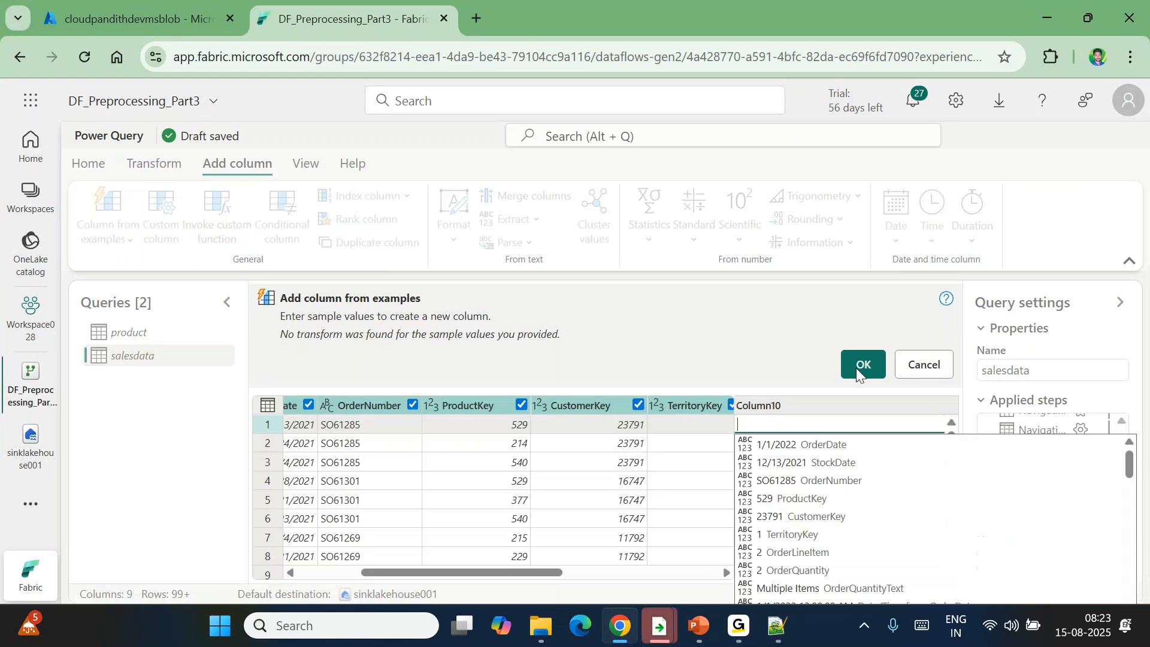
type("61285")
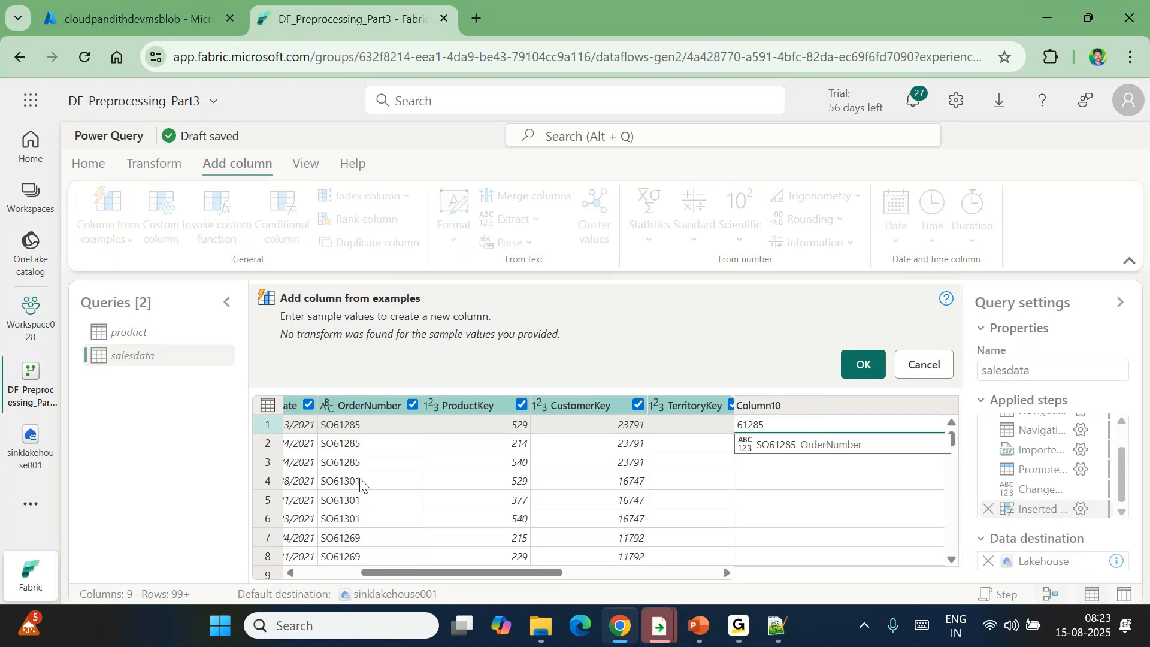
left_click(863, 375)
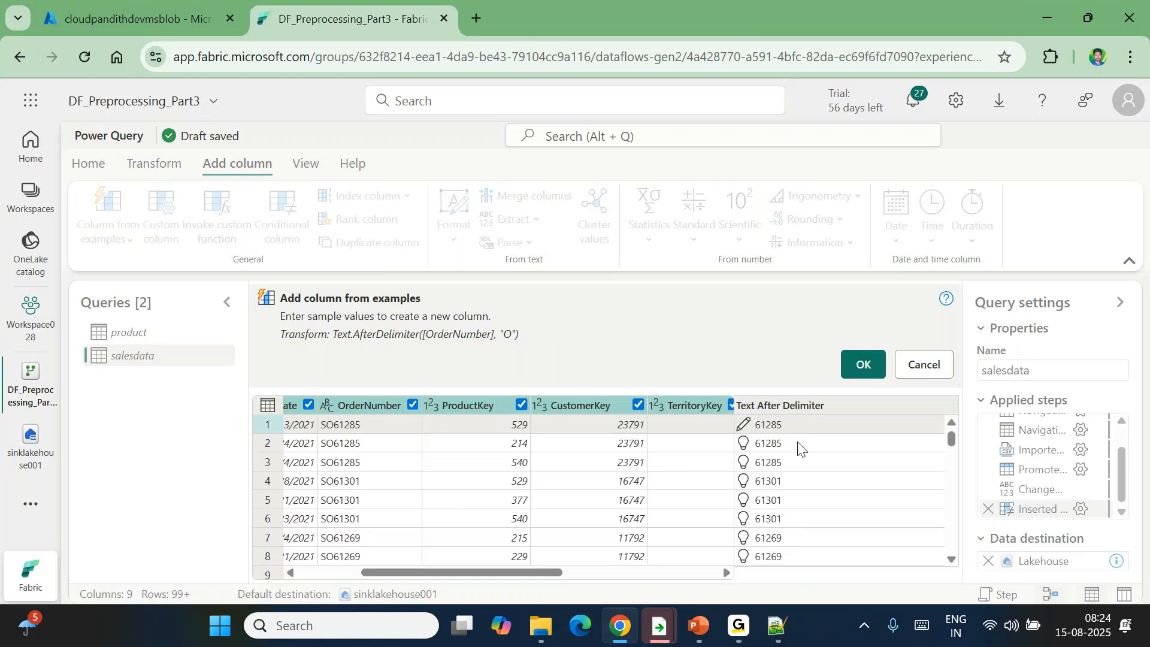
left_click(865, 368)
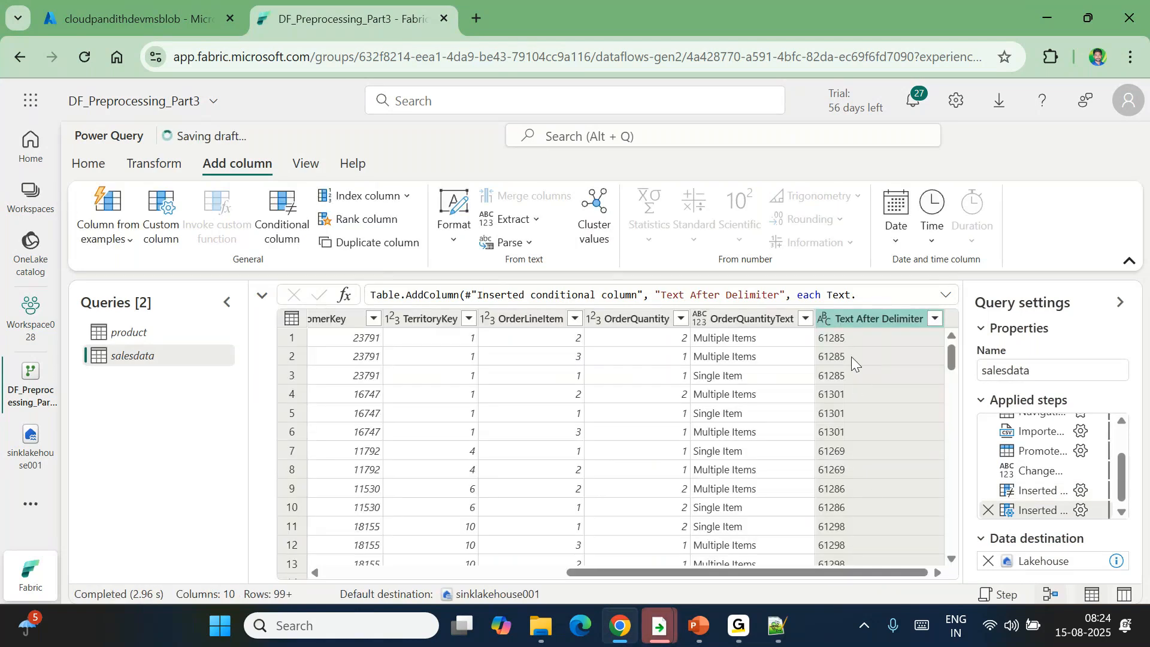
scroll(509, 437, "left", 2)
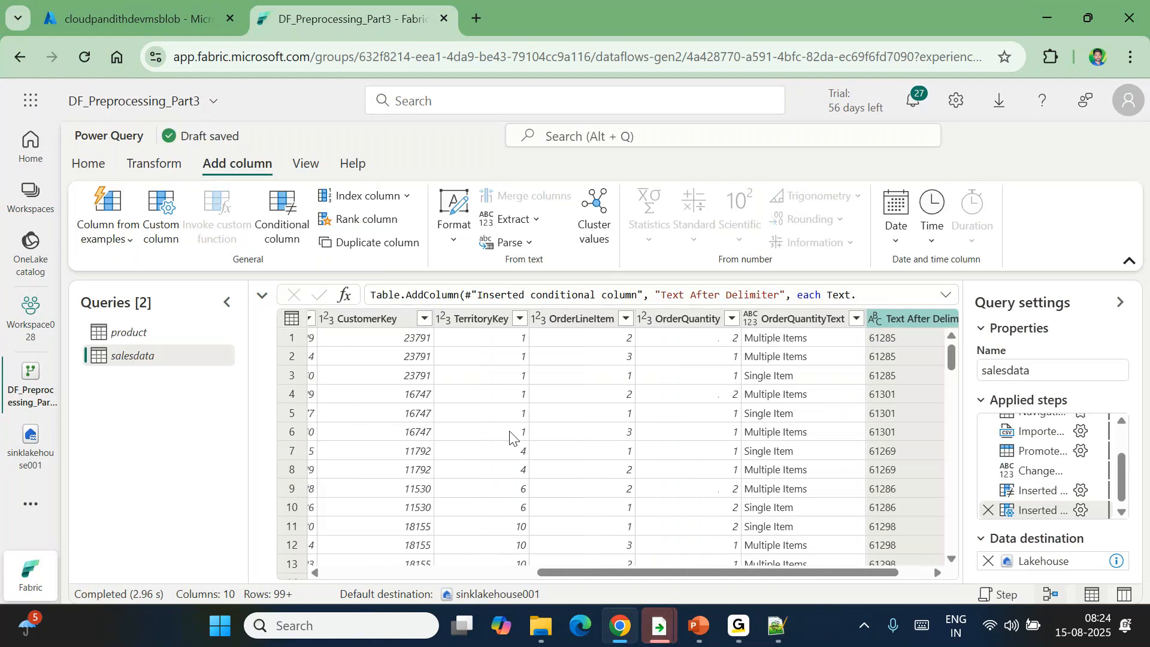
scroll(406, 397, "left", 5)
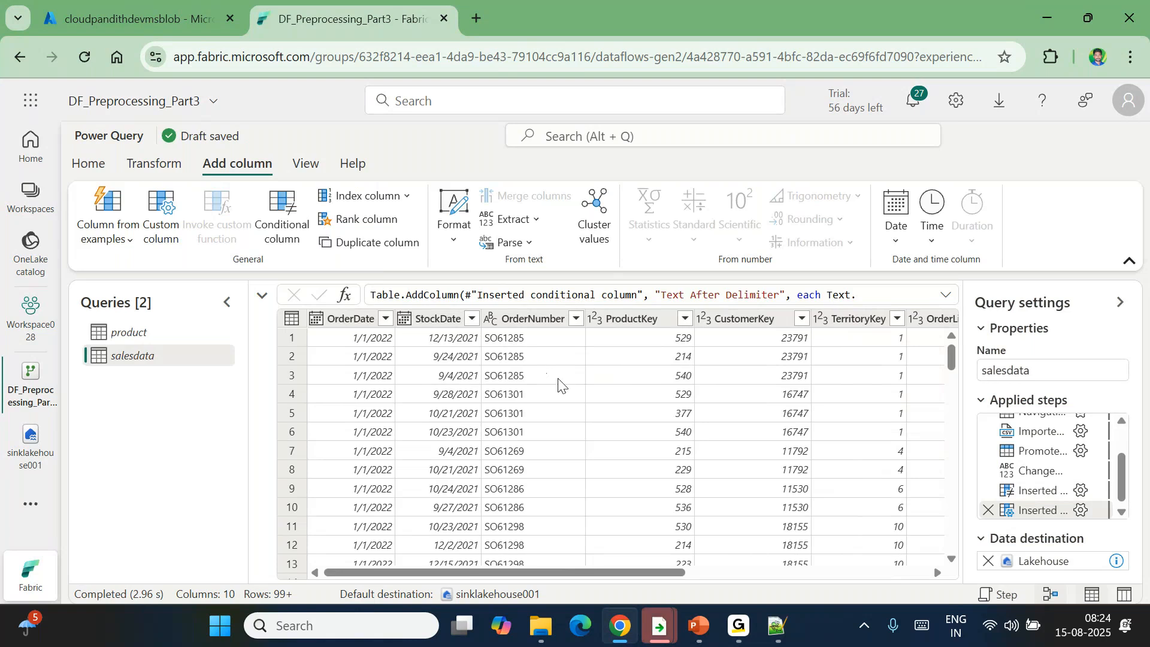
scroll(755, 503, "right", 5)
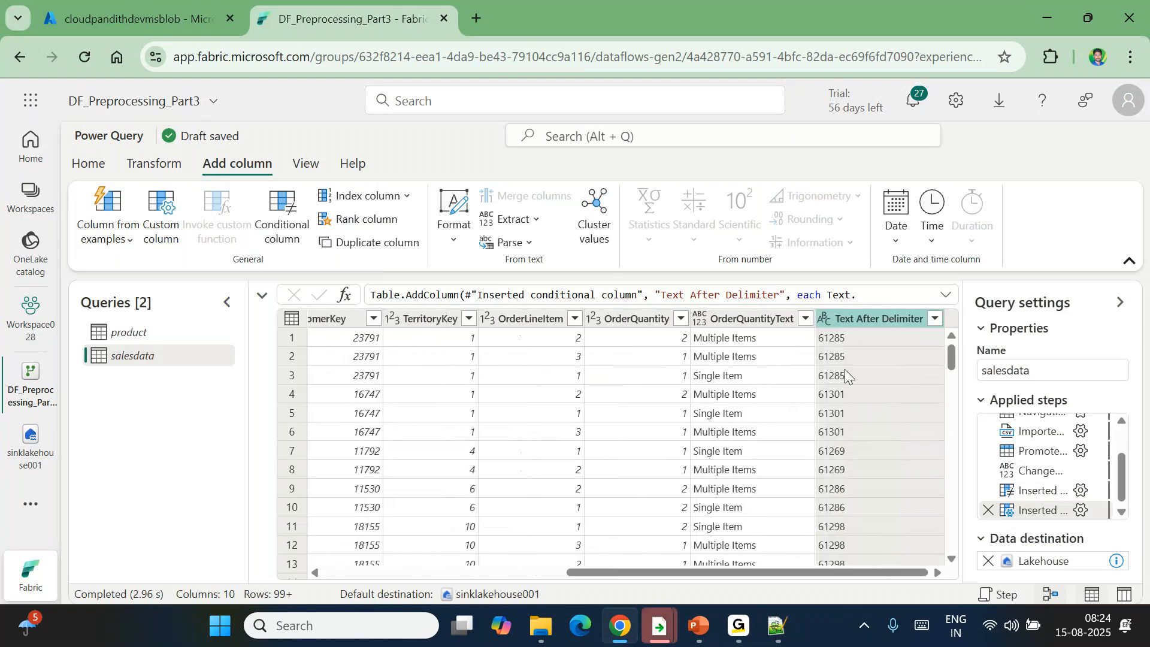
scroll(683, 371, "left", 6)
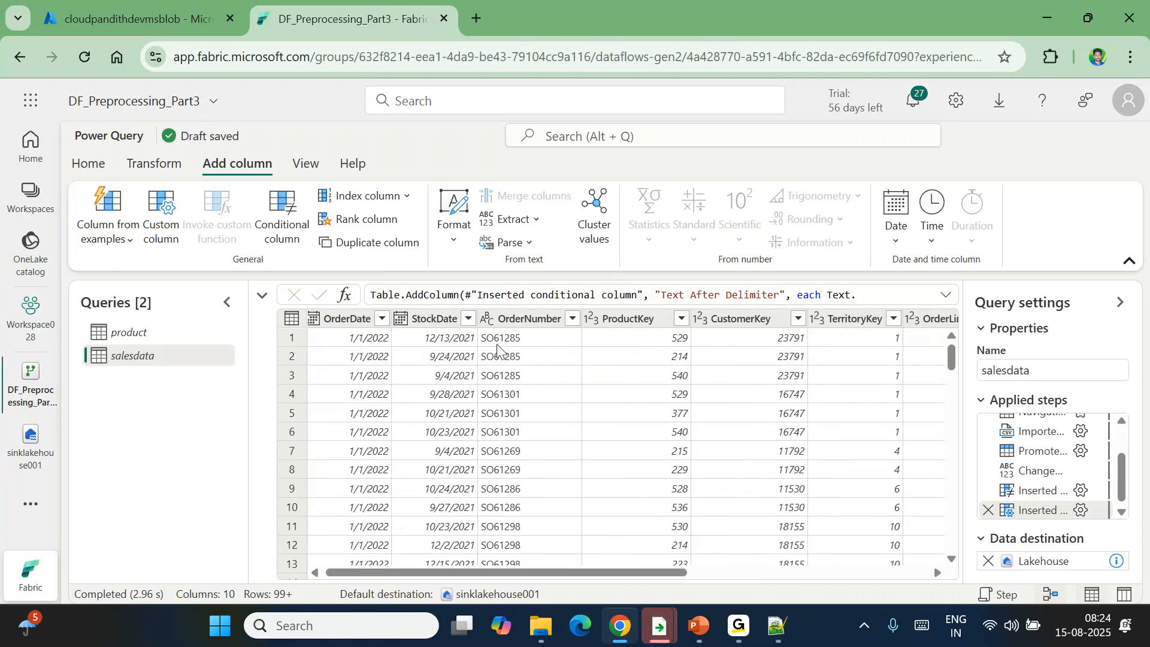
scroll(570, 434, "right", 5)
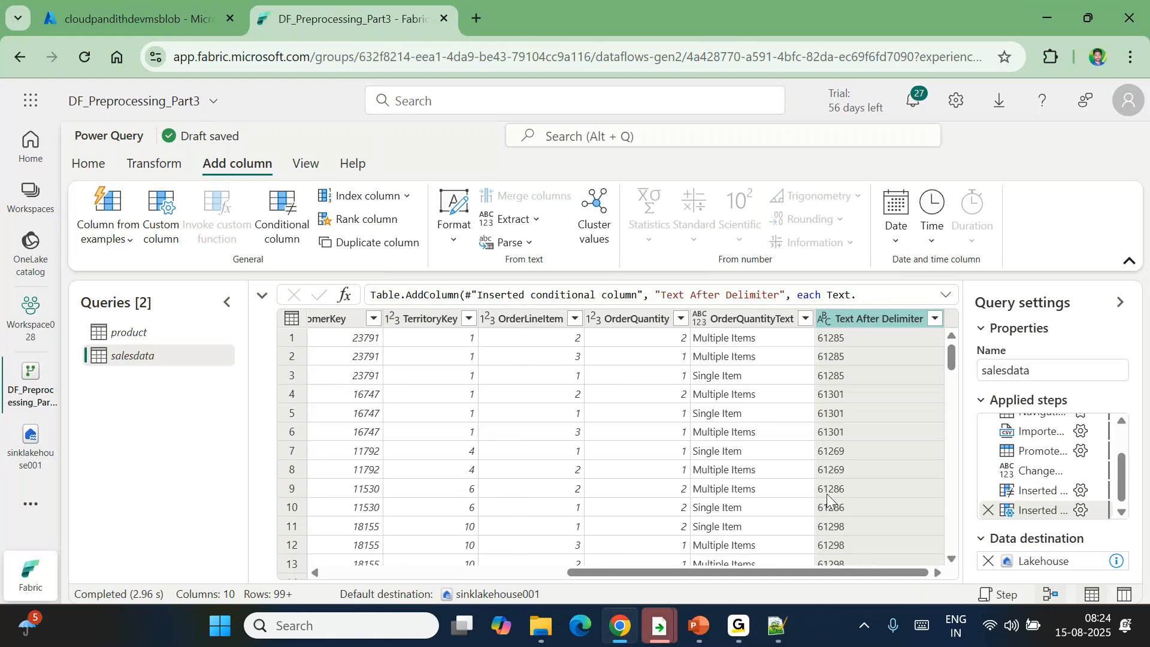
right_click(870, 322)
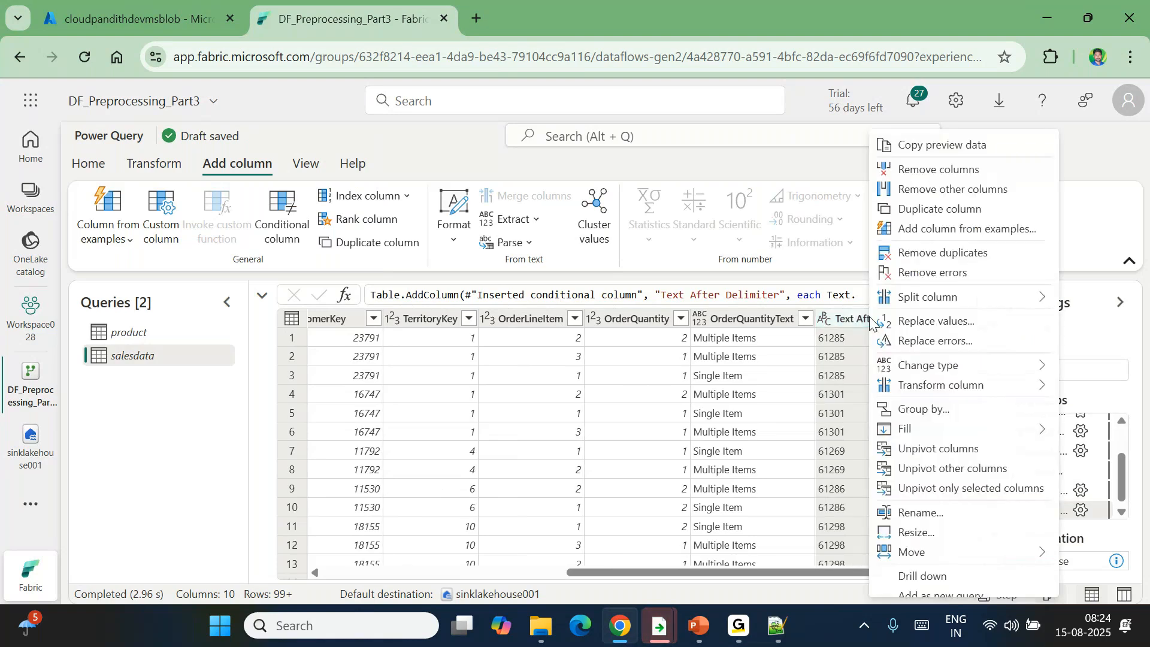
left_click(942, 517)
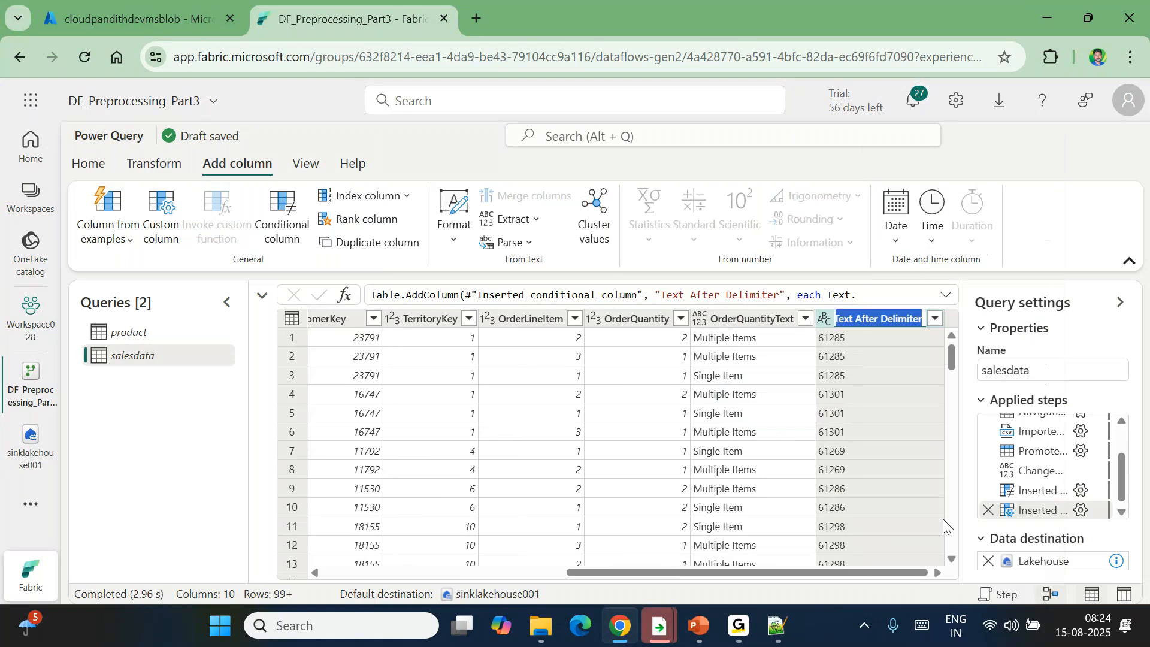
key("BackSpace")
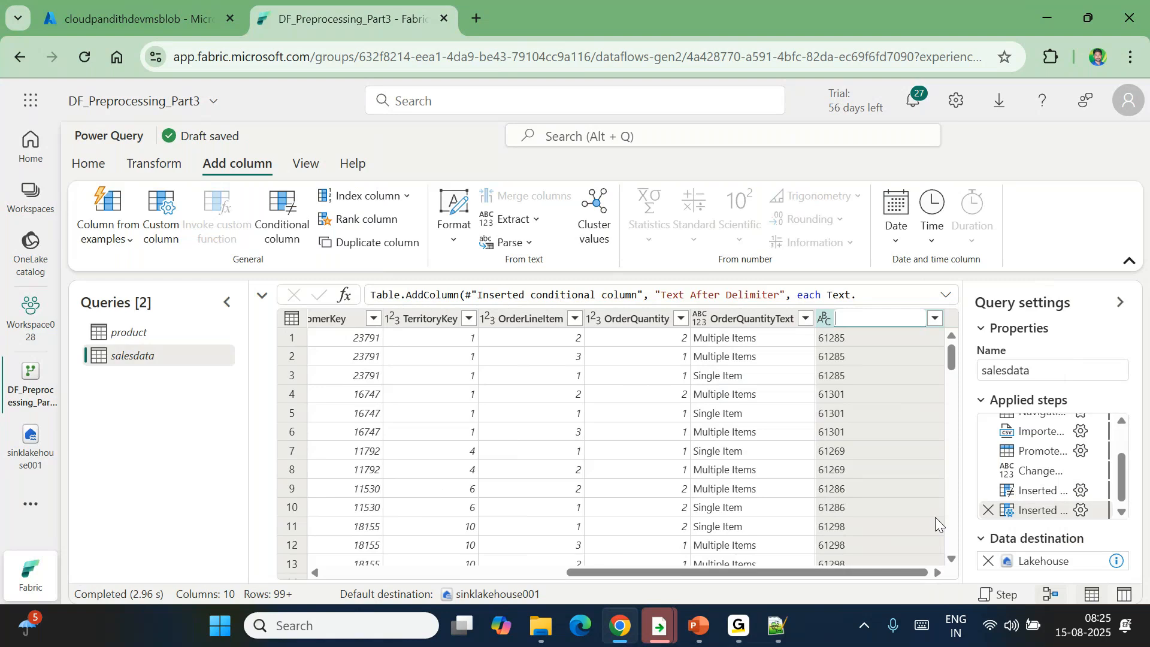
left_click(935, 519)
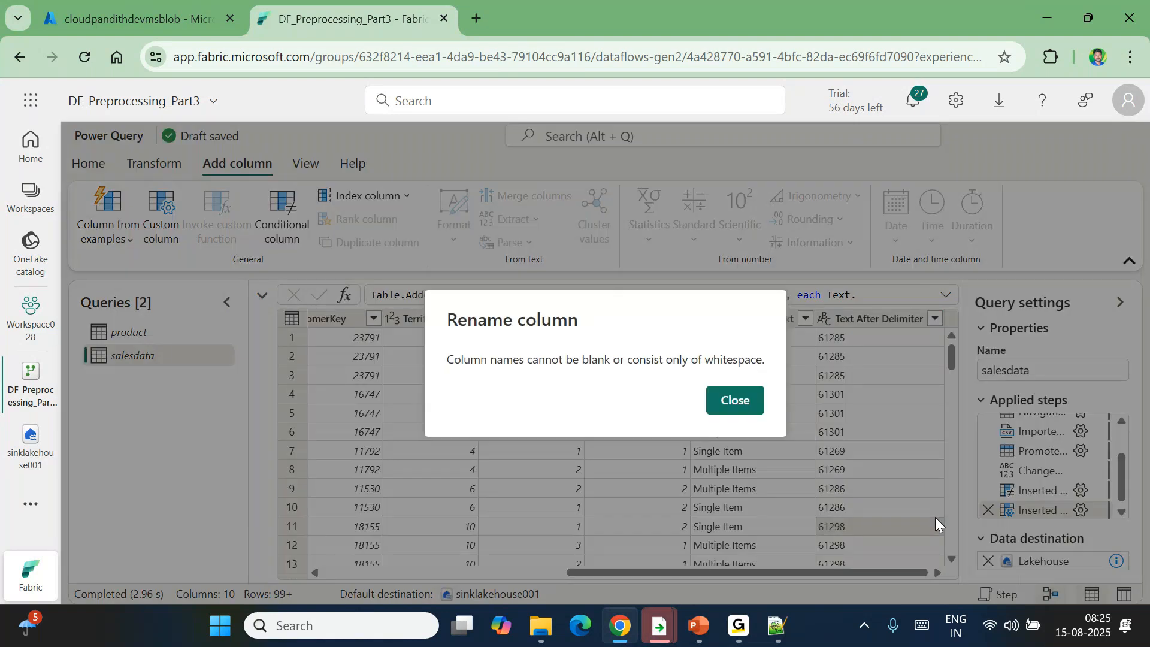
left_click(736, 403)
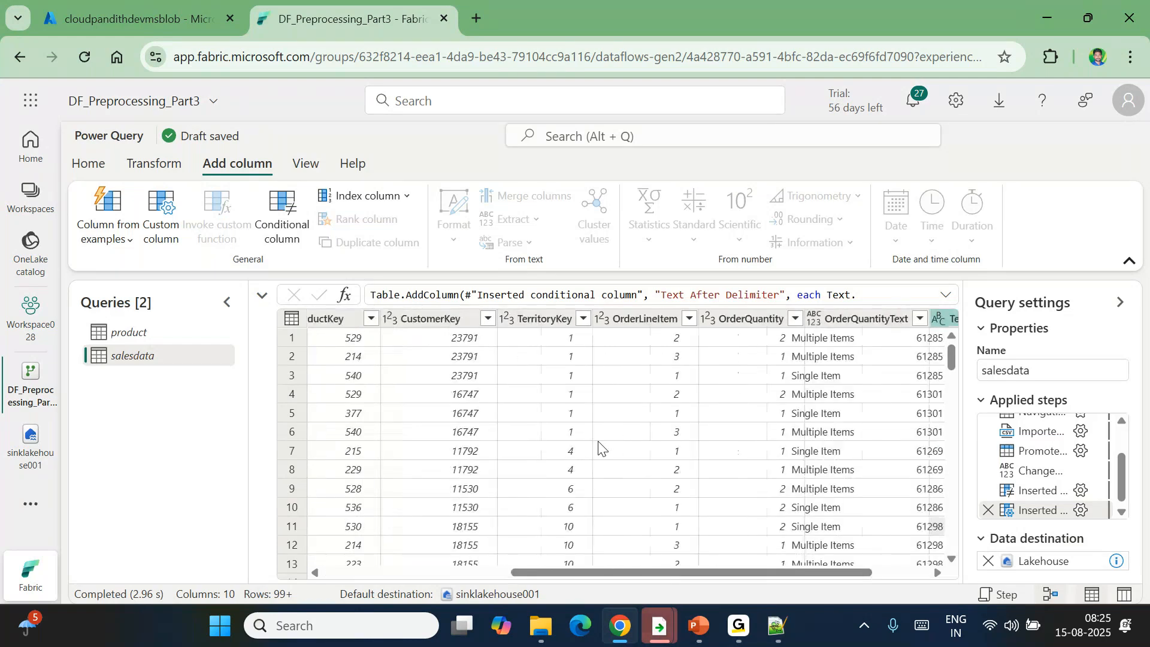
Step: Rename the Text After Delimiter column in salesdata as OrderPlainNumber
right_click(888, 329)
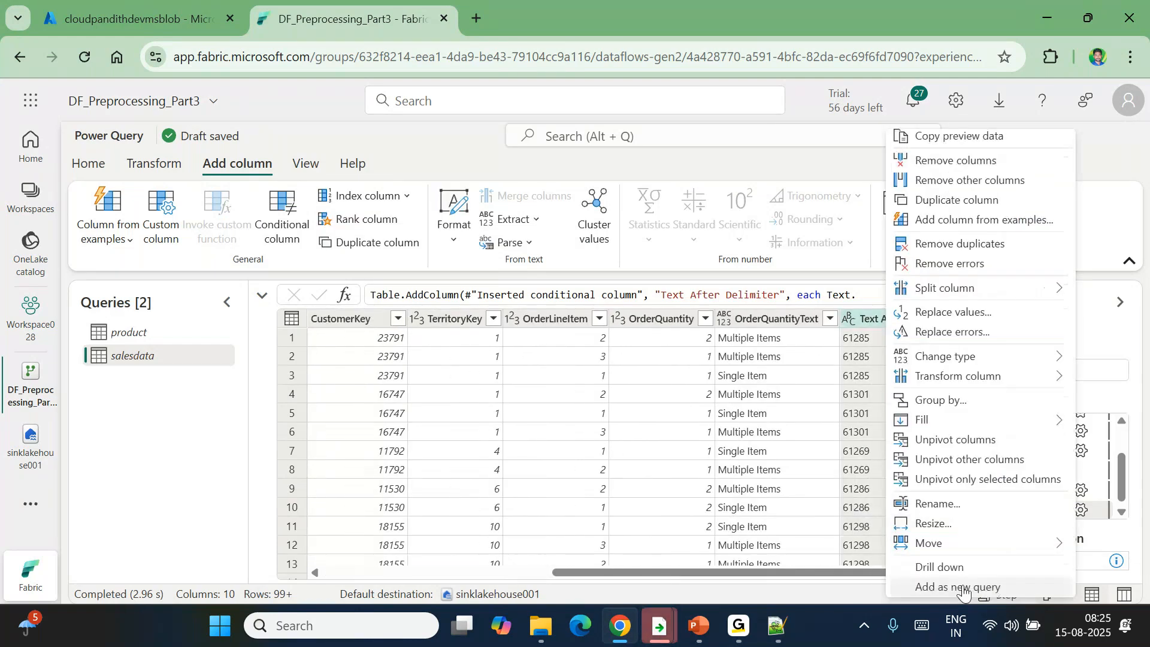
left_click(939, 503)
type("oRD")
key("BackSpace")
type("Or")
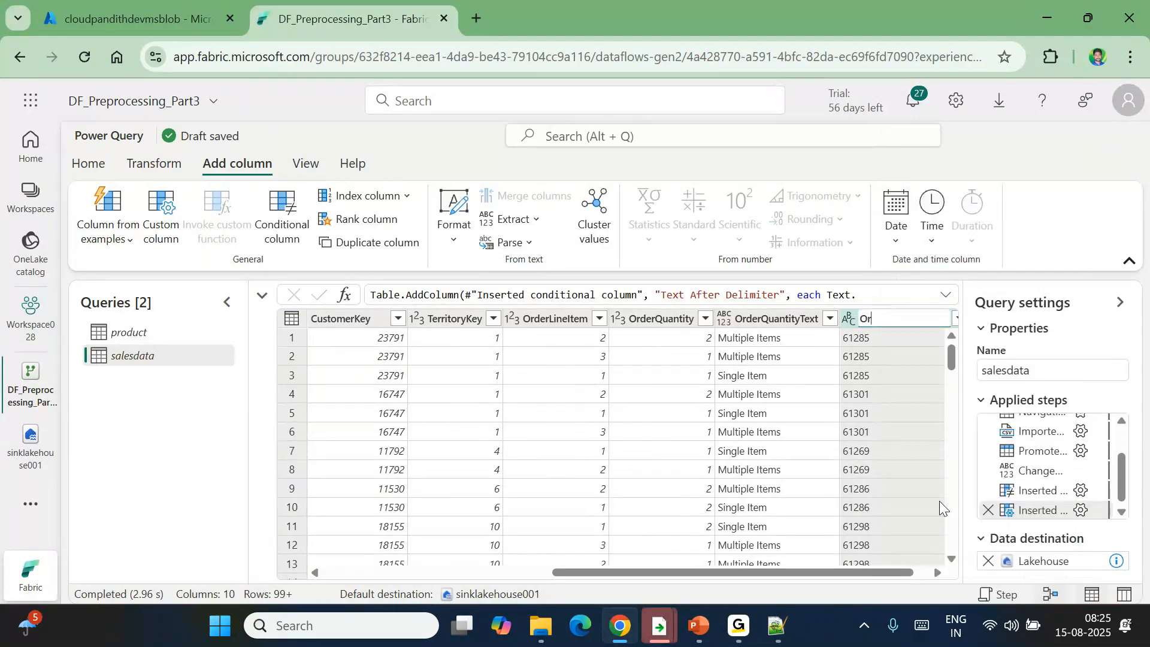
type("derNumber")
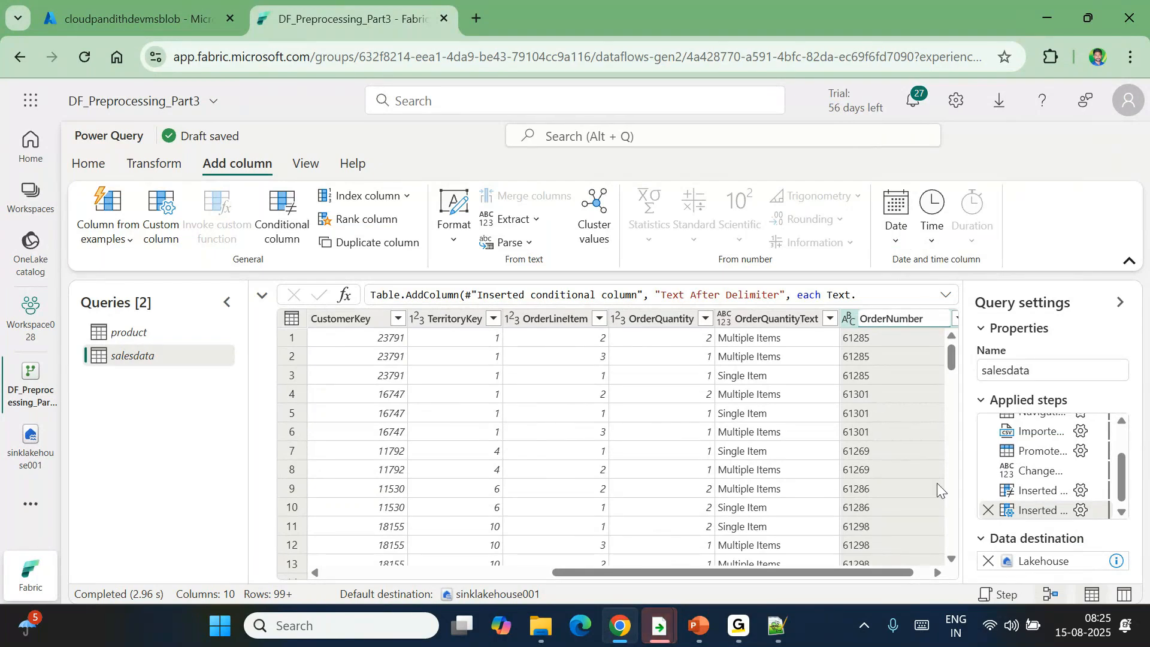
key("BackSpace")
key("BackSpace")
key("BackSpace")
key("BackSpace")
key("BackSpace")
key("BackSpace")
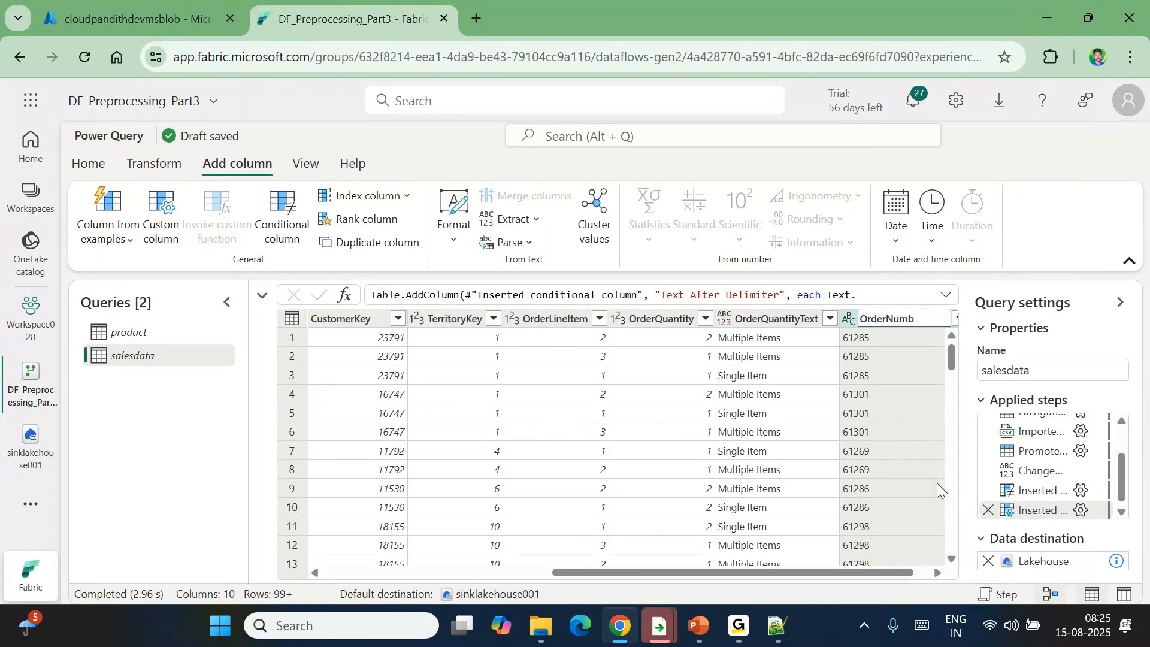
type("PlainNumber")
left_click(861, 404)
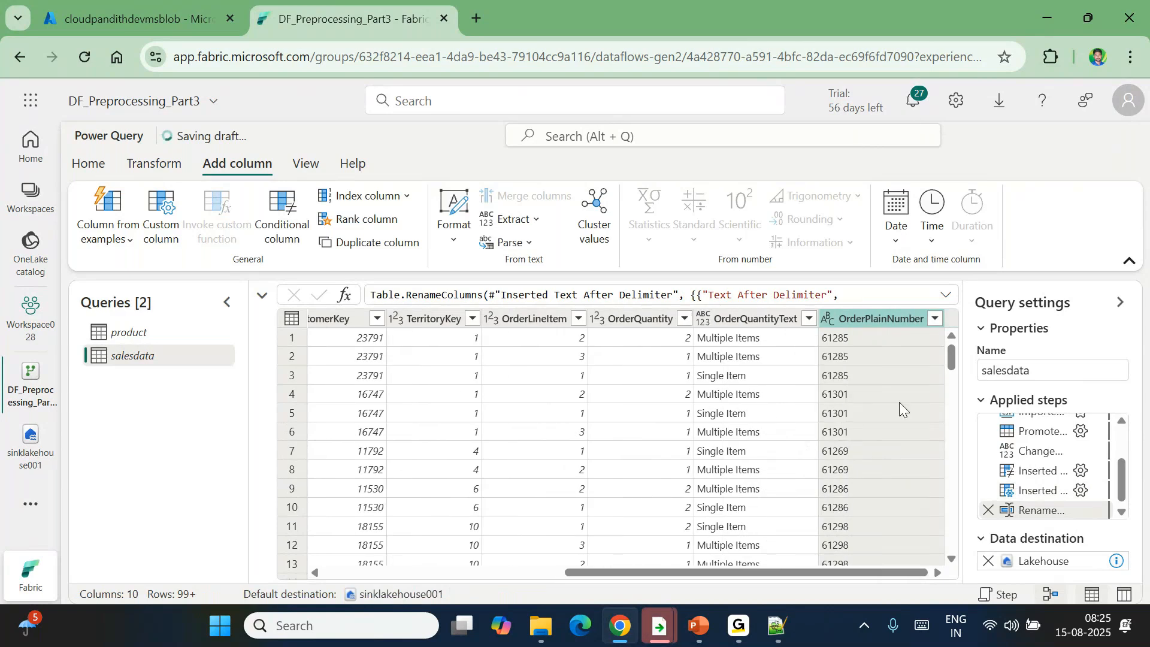
Step: Add an index column to salesdata that starts from 1
scroll(845, 376, "left", 10)
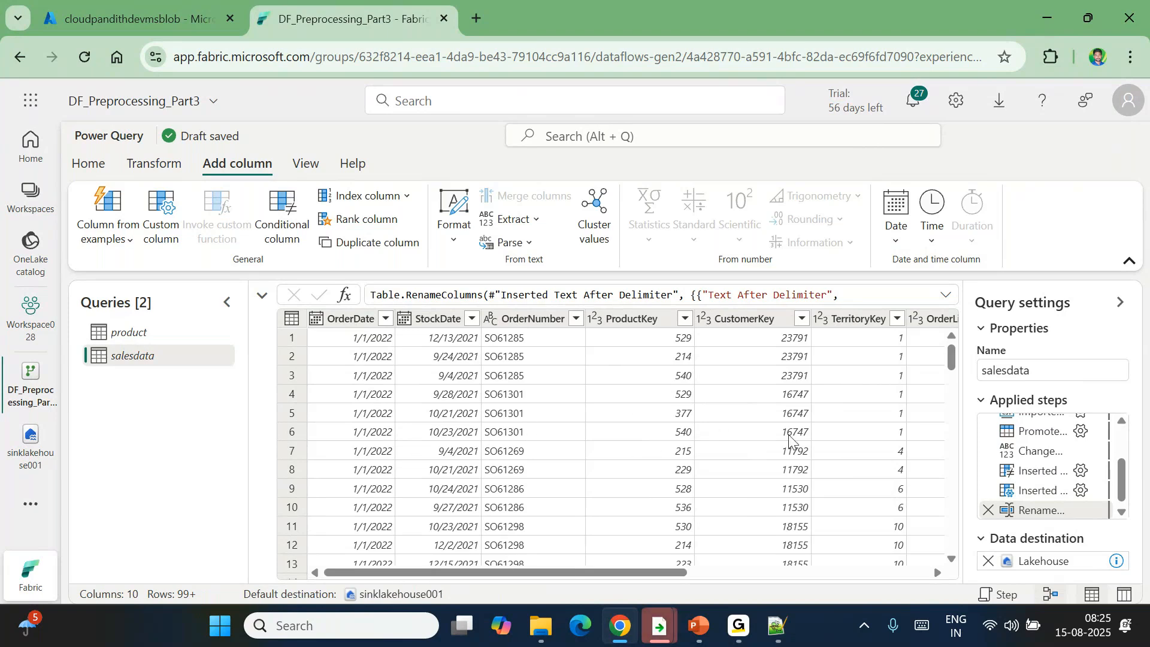
scroll(789, 449, "right", 3)
scroll(788, 451, "right", 3)
scroll(788, 451, "left", 6)
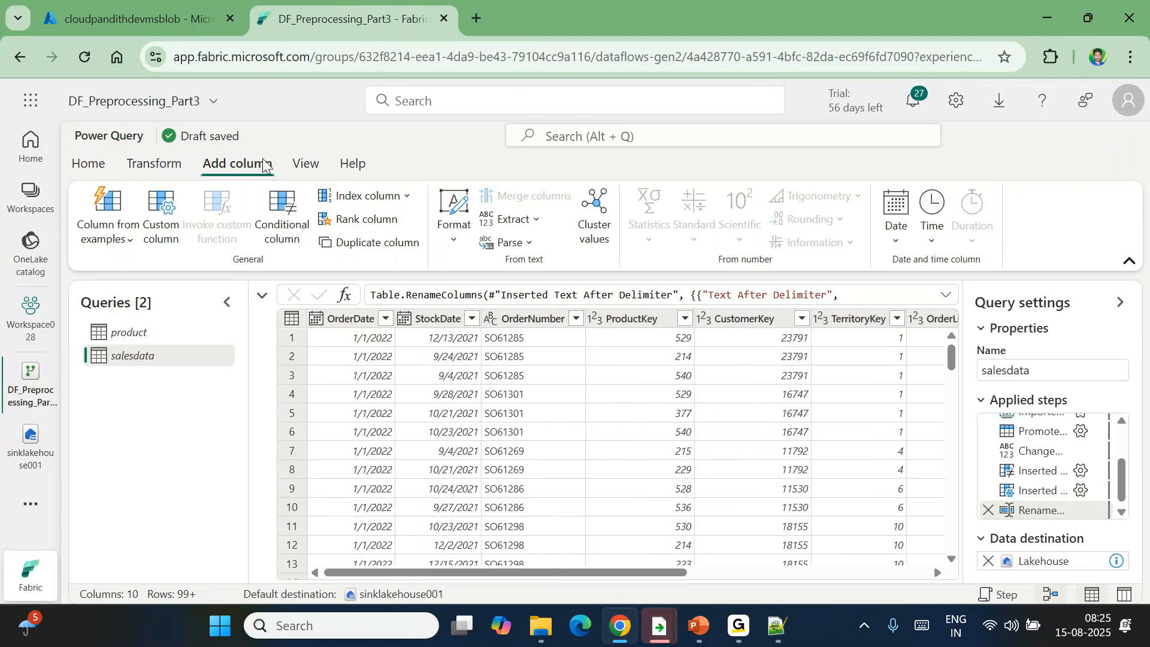
left_click(405, 196)
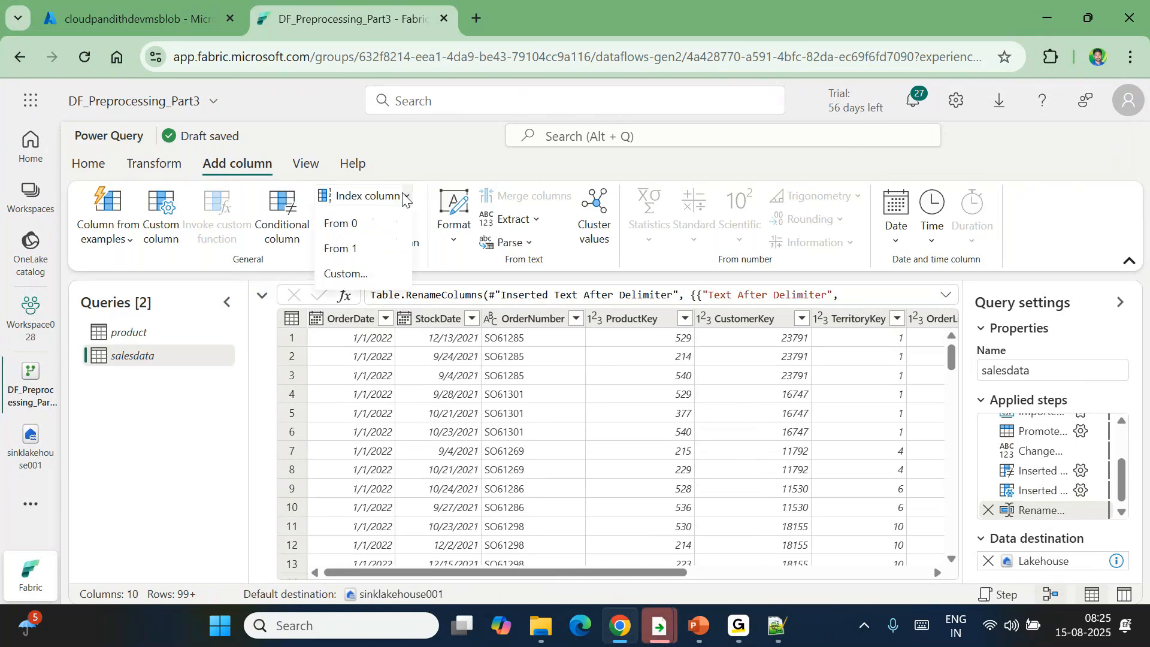
left_click(346, 255)
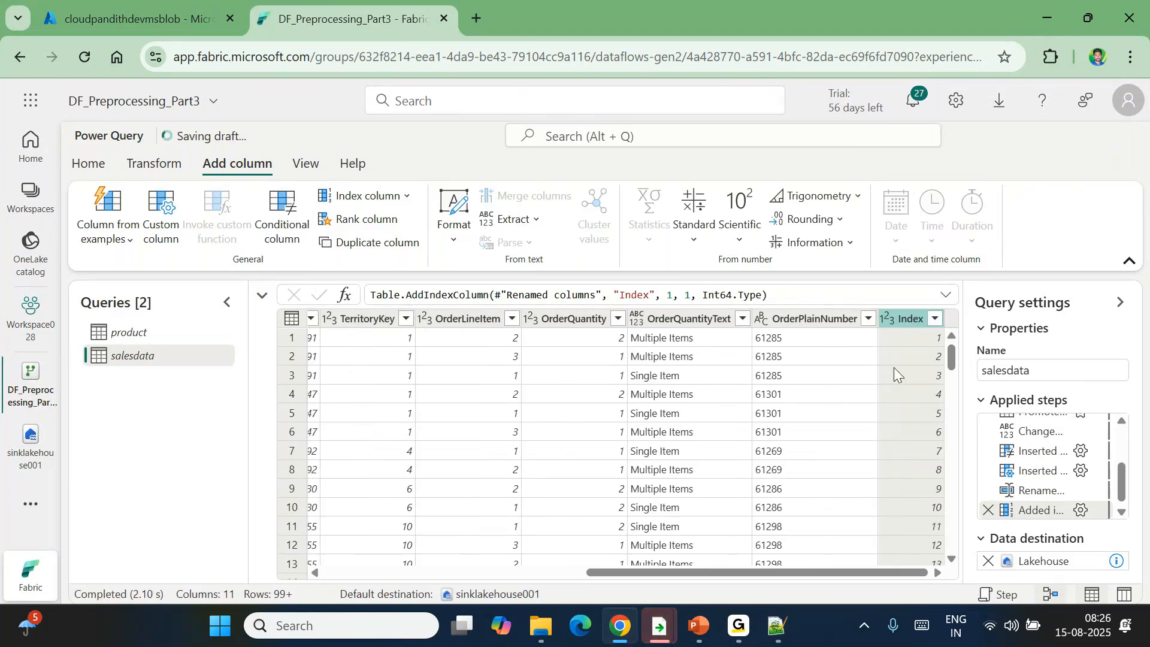
scroll(904, 477, "down", 3)
scroll(904, 476, "up", 3)
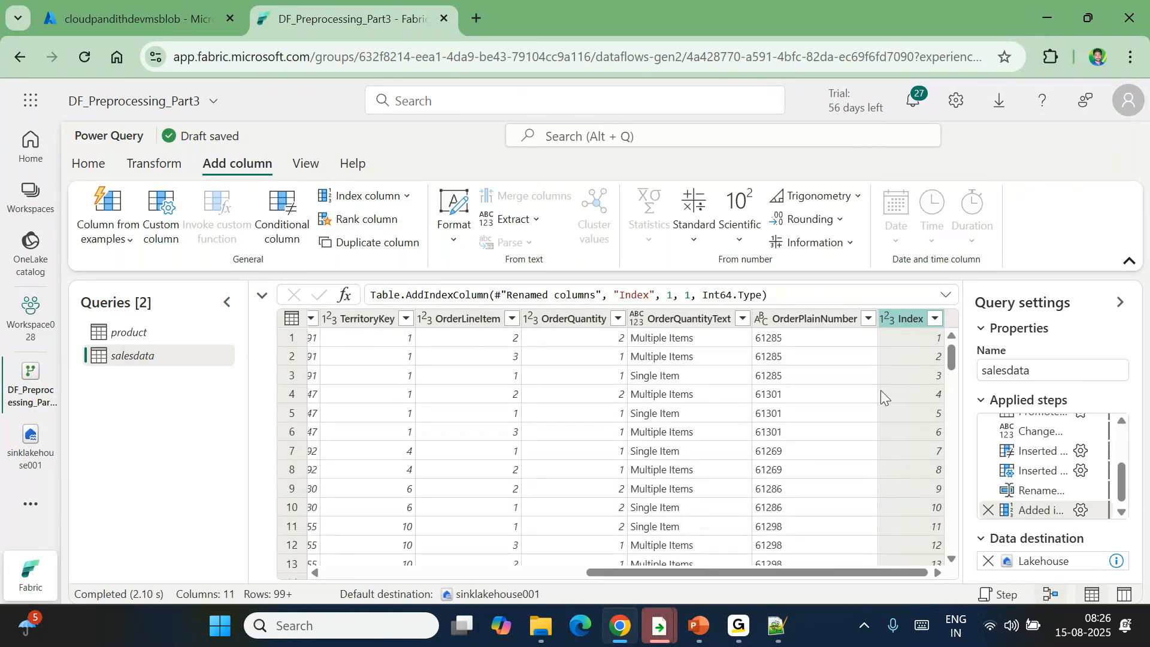
Step: Rename the new Index column as Surrogate_Key
right_click(906, 319)
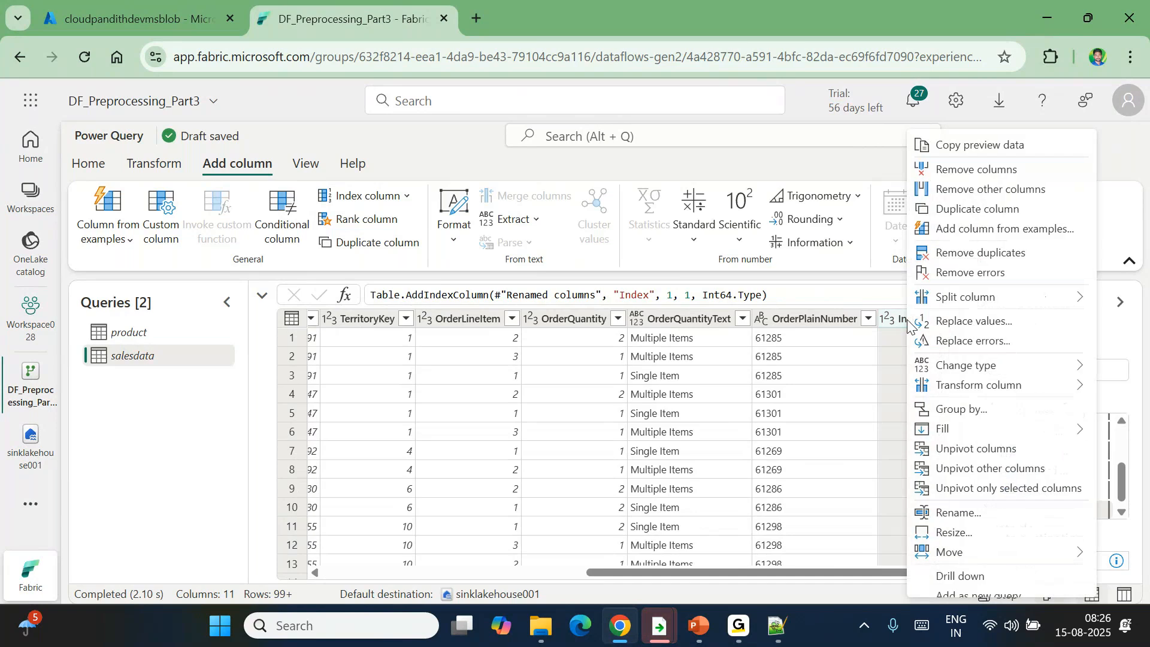
left_click(949, 513)
type("Surro")
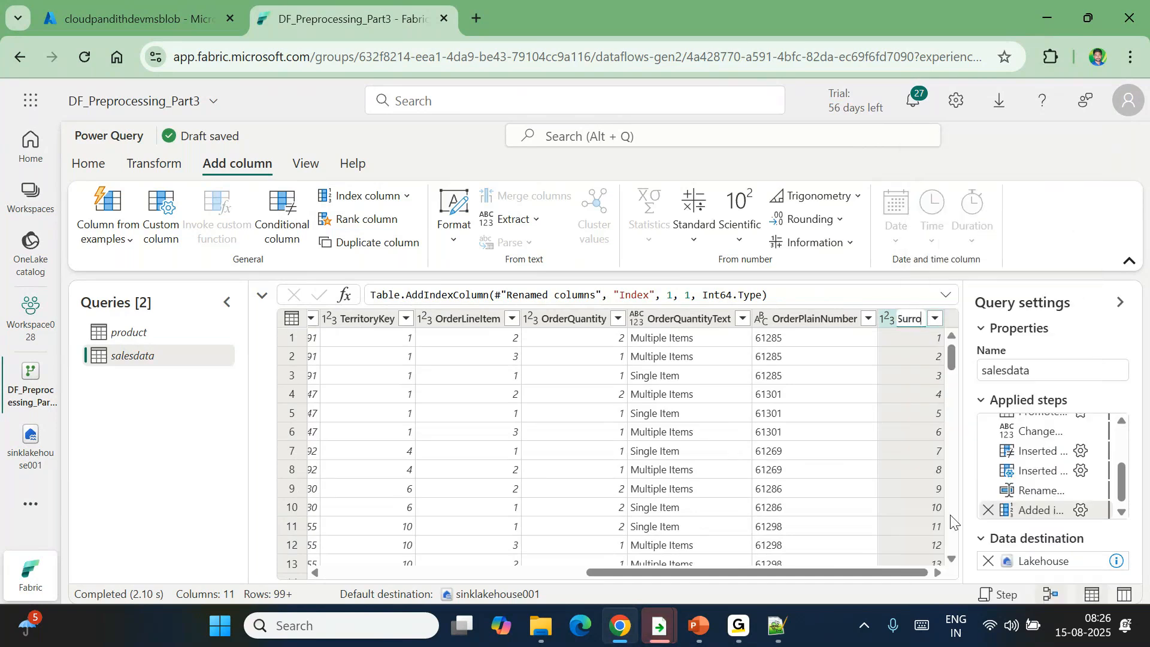
type("gate_Key")
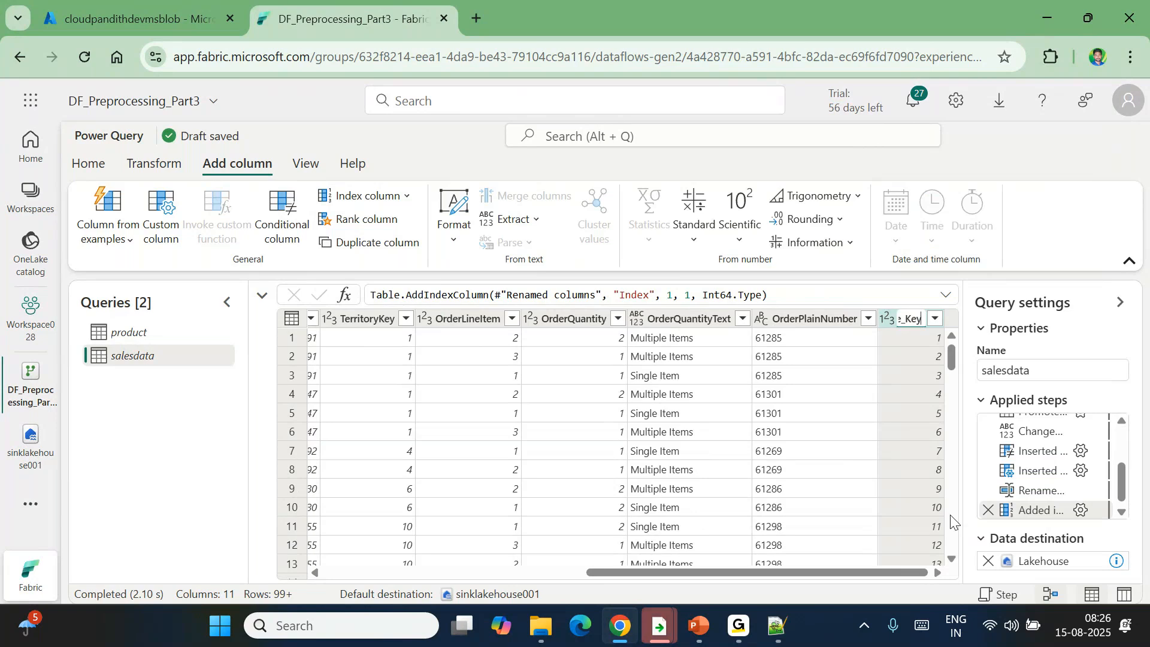
left_click(907, 399)
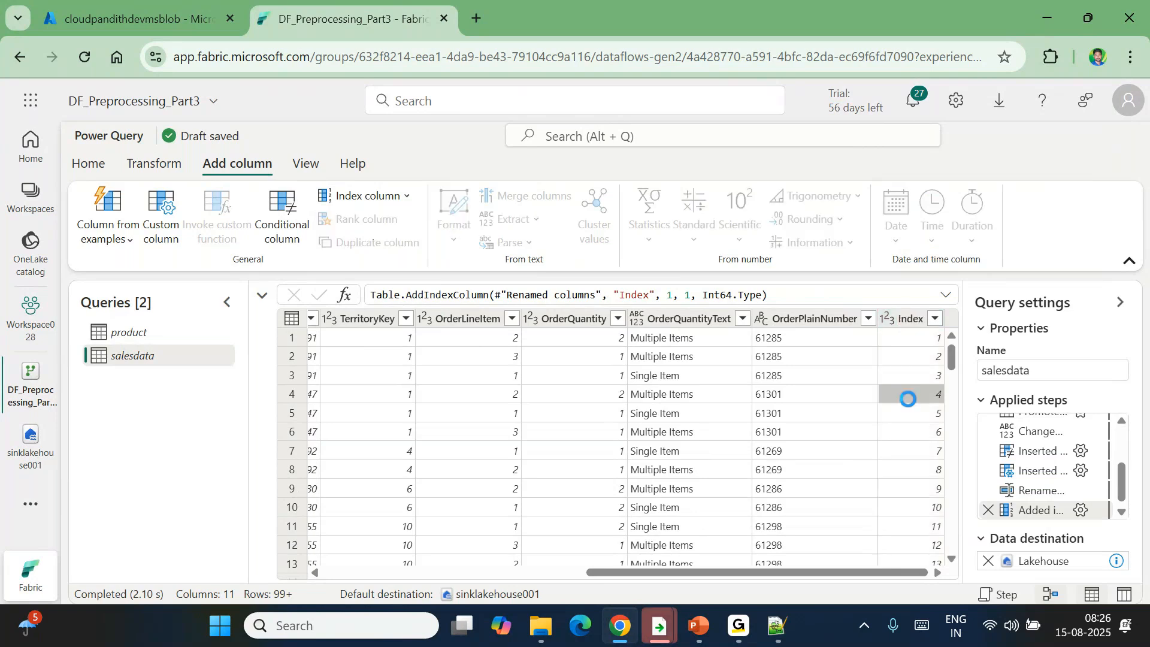
Step: Move the Surrogate_Key column to the beginning of the salesdata table
right_click(881, 316)
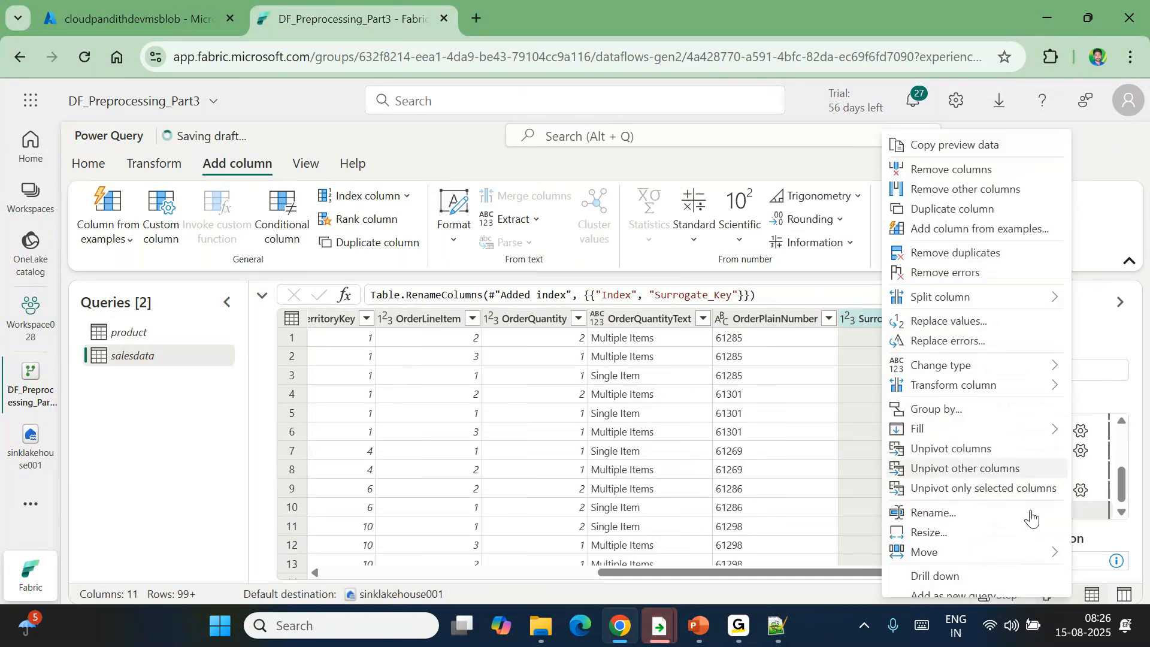
mouse_move(950, 562)
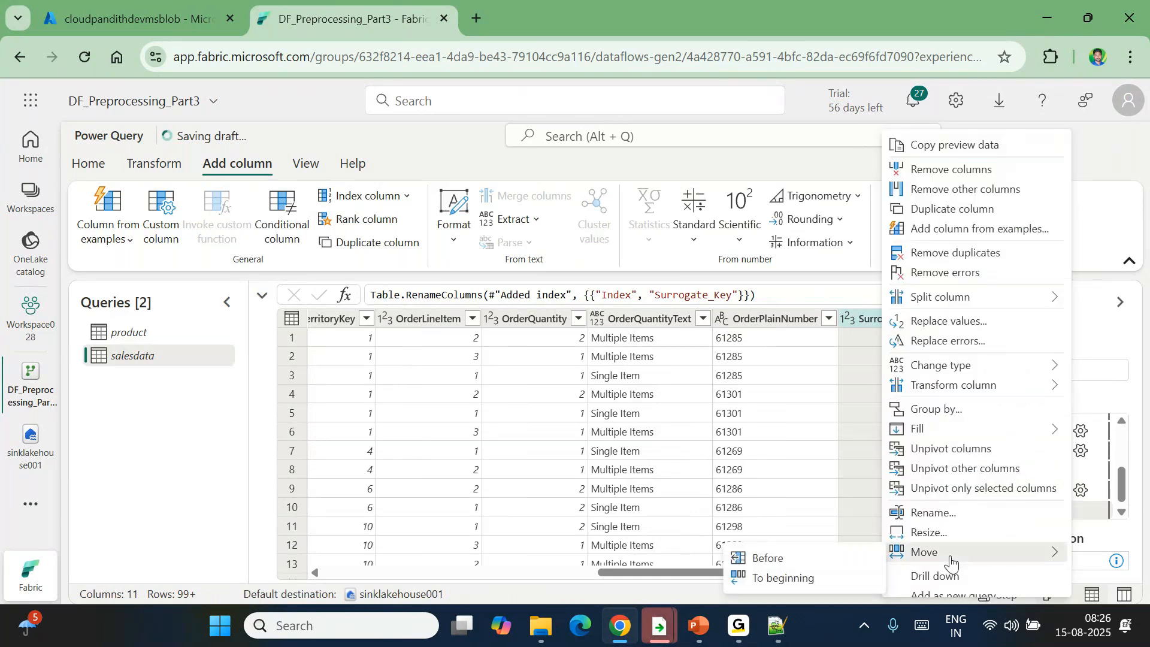
left_click(789, 576)
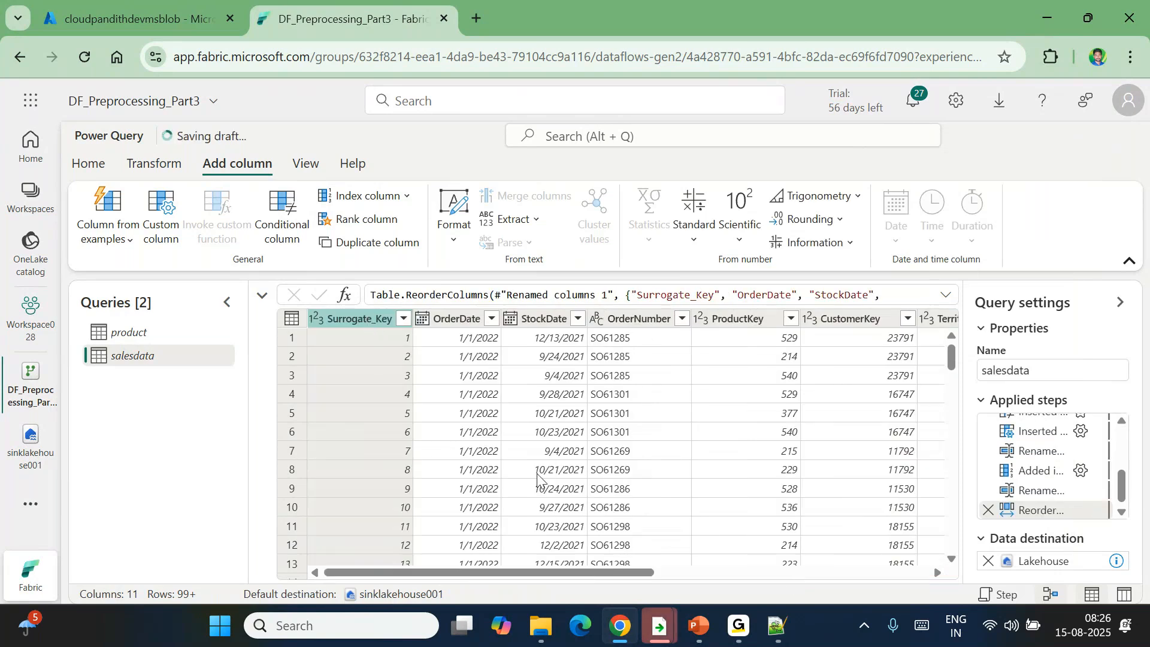
Step: Start choosing which salesdata columns to keep, and exclude StockDate and OrderNumber
left_click(105, 167)
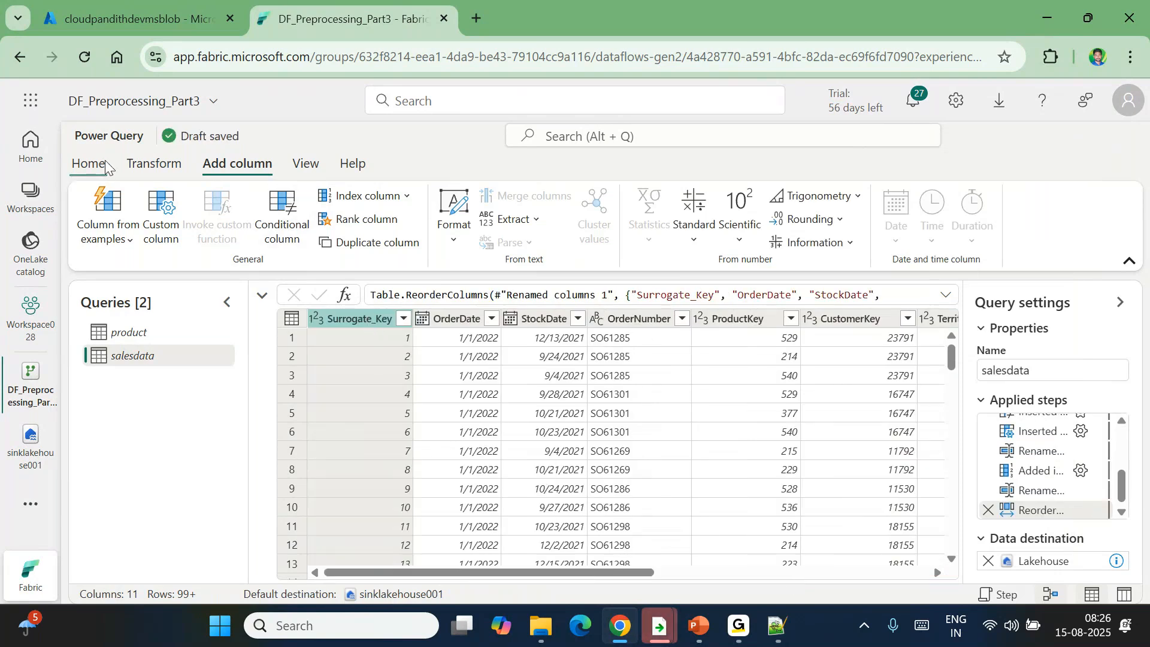
left_click(684, 228)
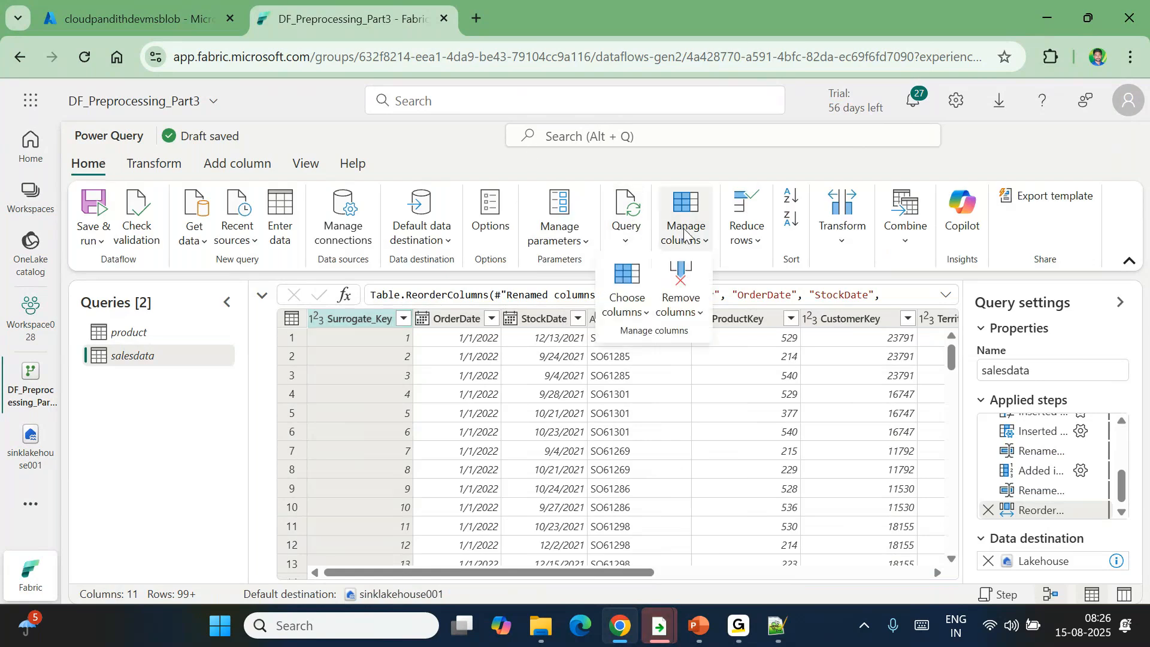
left_click(626, 290)
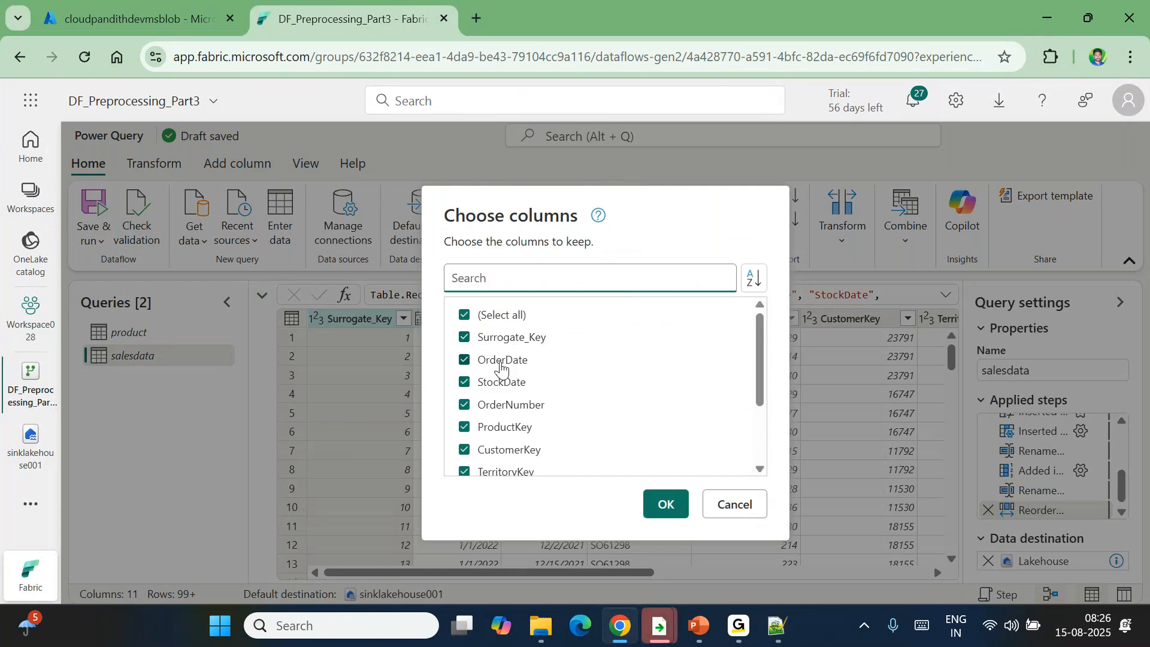
left_click(501, 391)
scroll(579, 405, "down", 1)
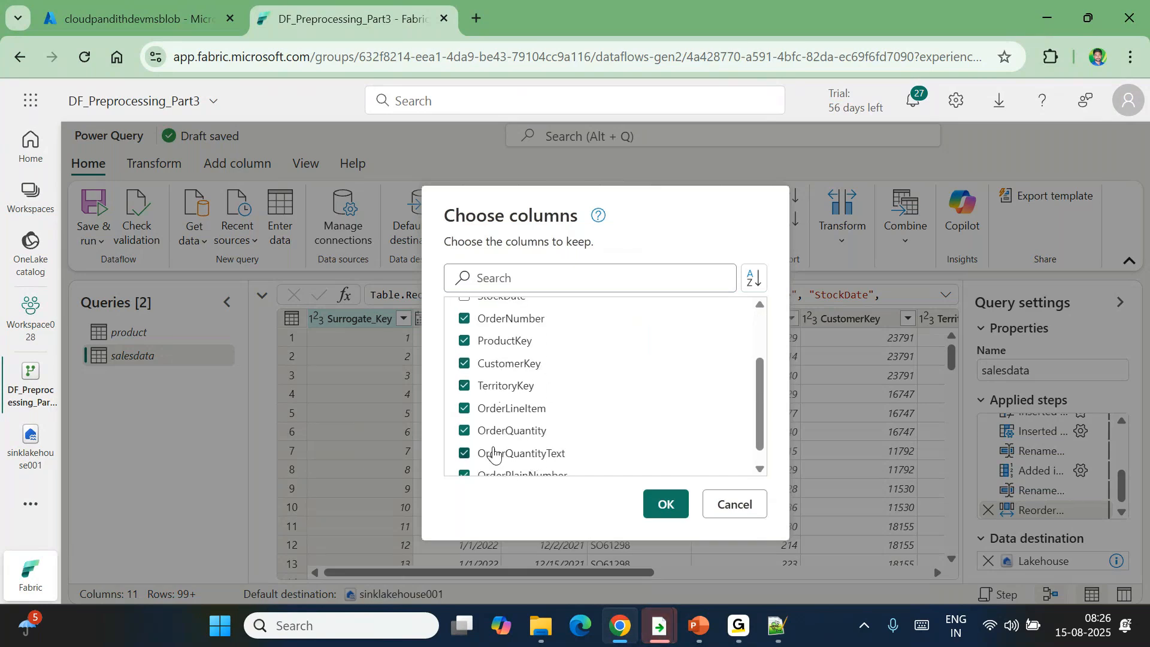
scroll(557, 457, "down", 1)
scroll(510, 473, "up", 3)
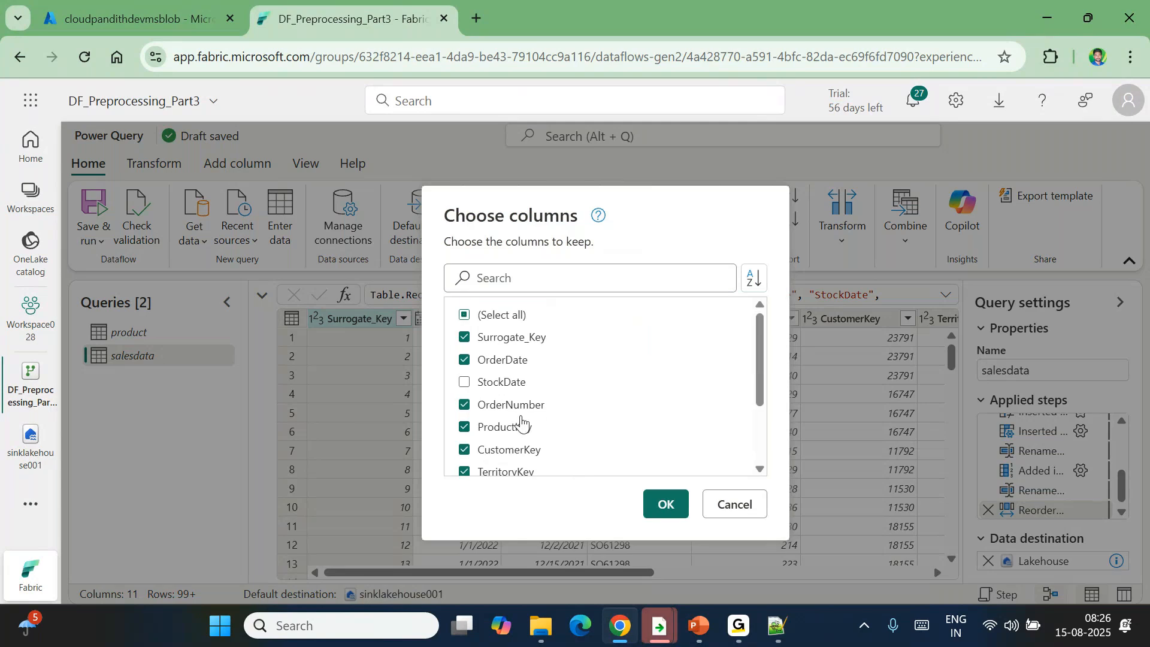
left_click(496, 411)
Step: Exclude TerritoryKey and OrderLineItem from the columns to keep as well, and apply the column selection
scroll(535, 375, "down", 3)
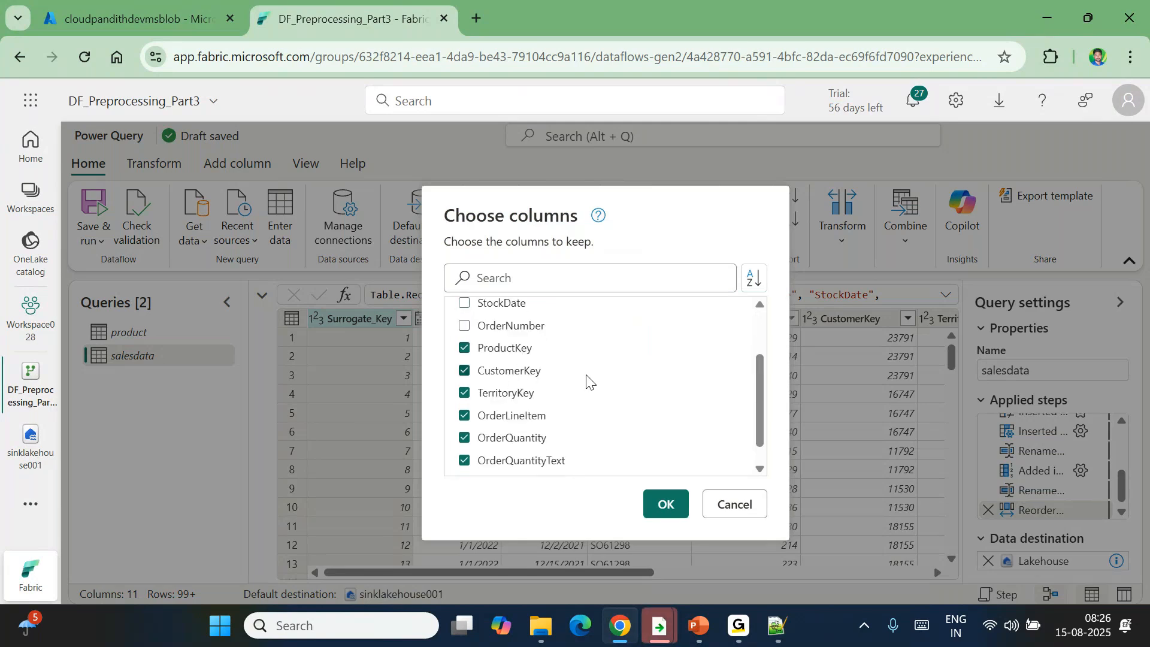
left_click(512, 402)
scroll(598, 413, "down", 1)
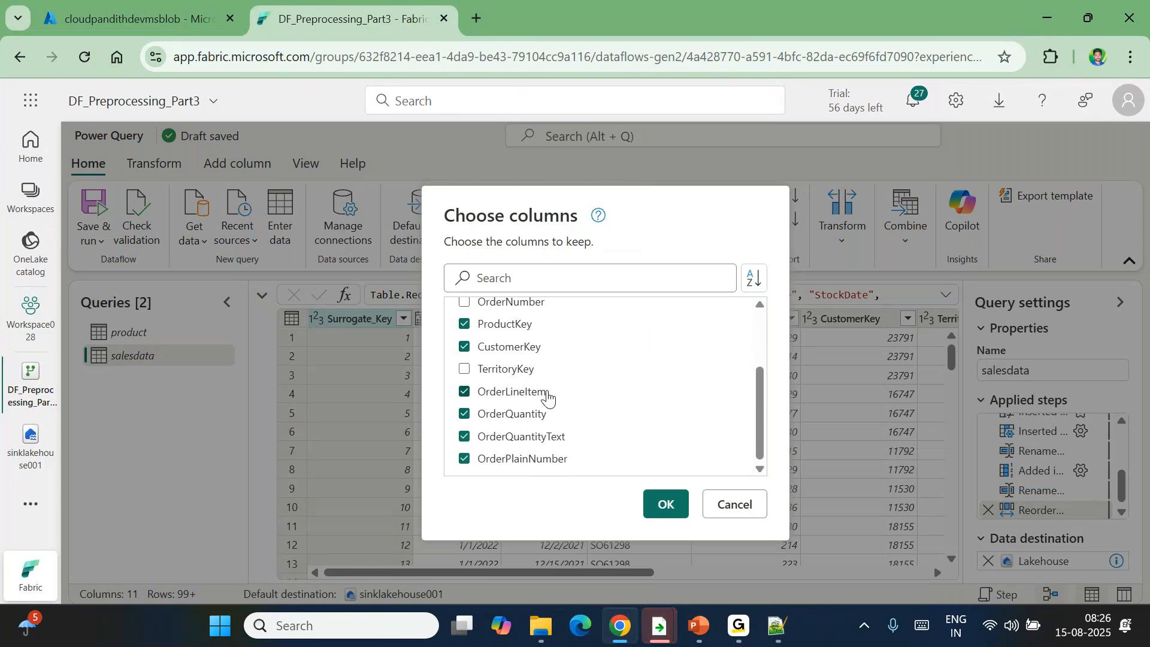
left_click(512, 400)
scroll(606, 418, "up", 5)
scroll(605, 419, "down", 5)
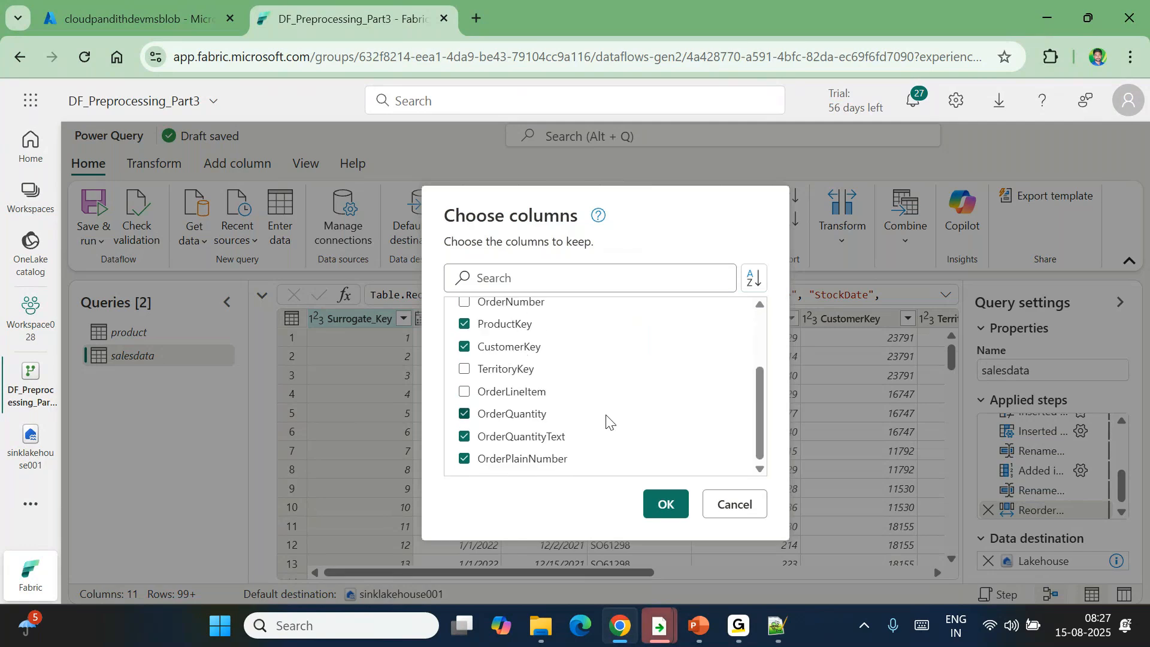
scroll(606, 419, "up", 5)
left_click(665, 508)
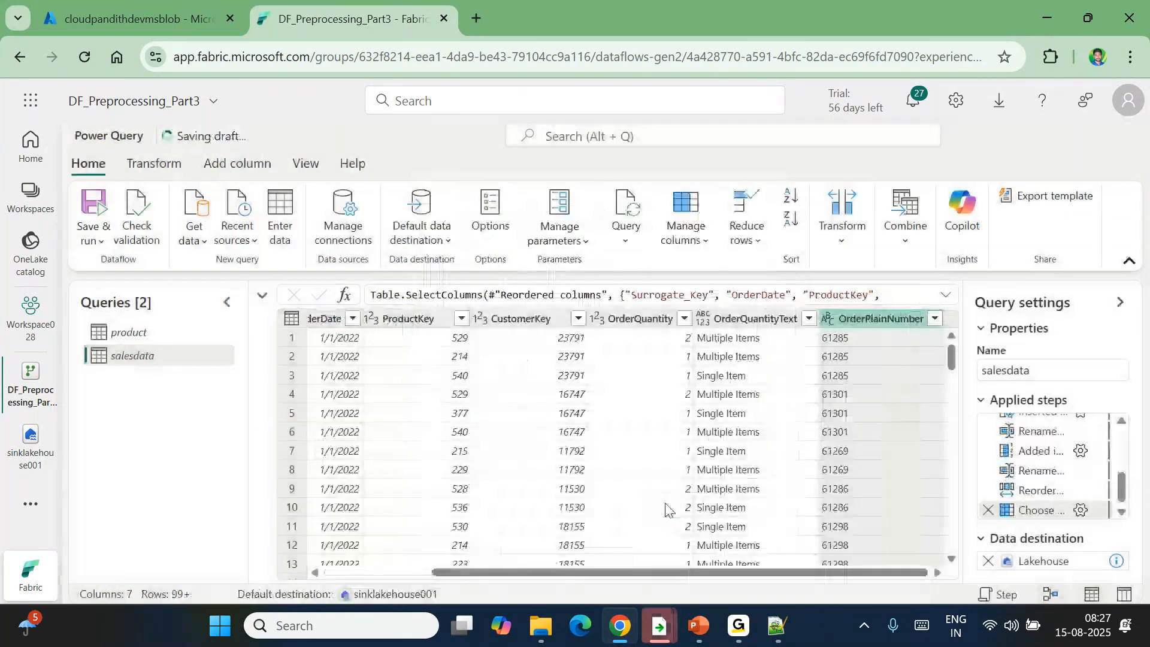
Step: Load the complete list of OrderDate filter values in salesdata and look through the range of dates
left_click_drag(573, 571, 425, 570)
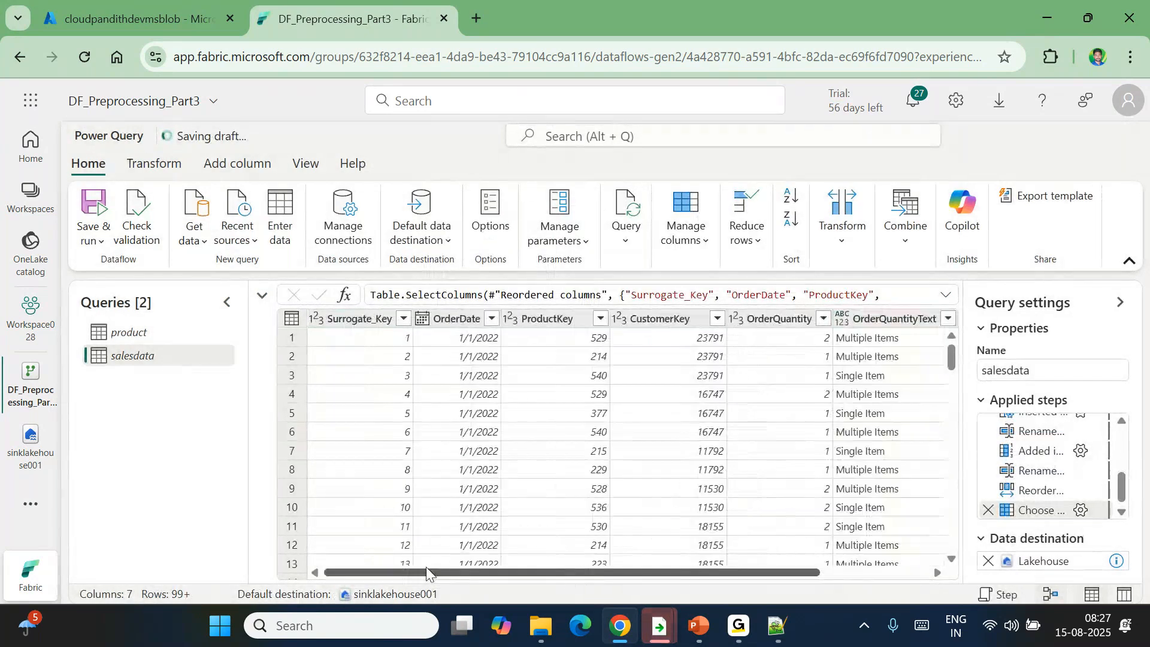
left_click(491, 318)
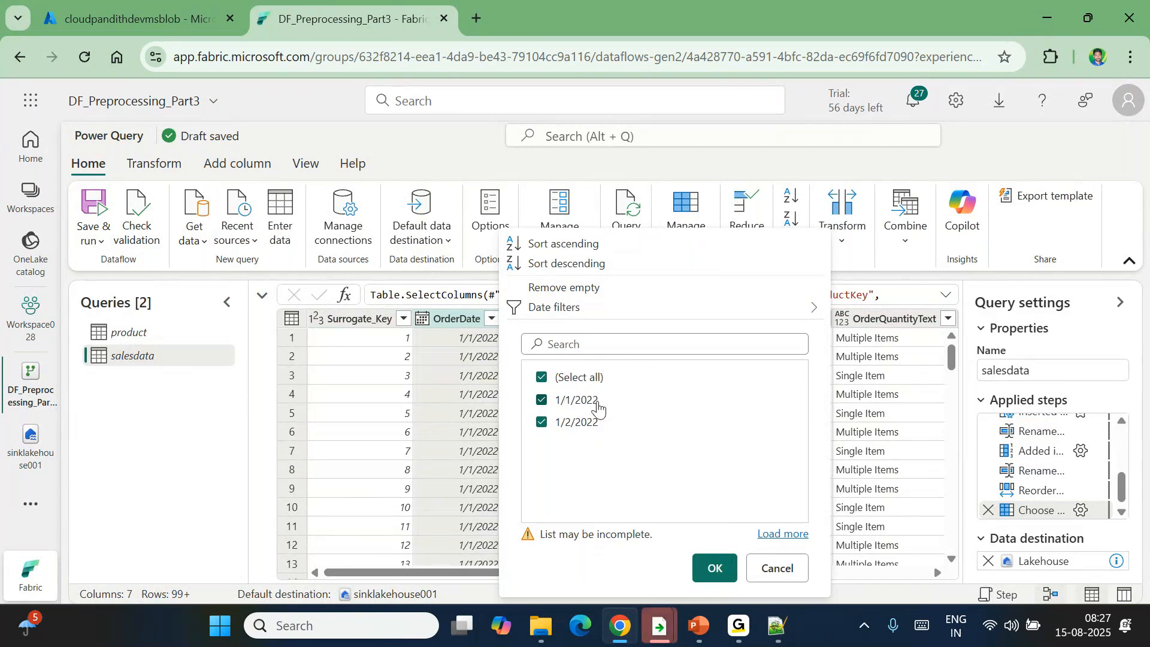
left_click(776, 536)
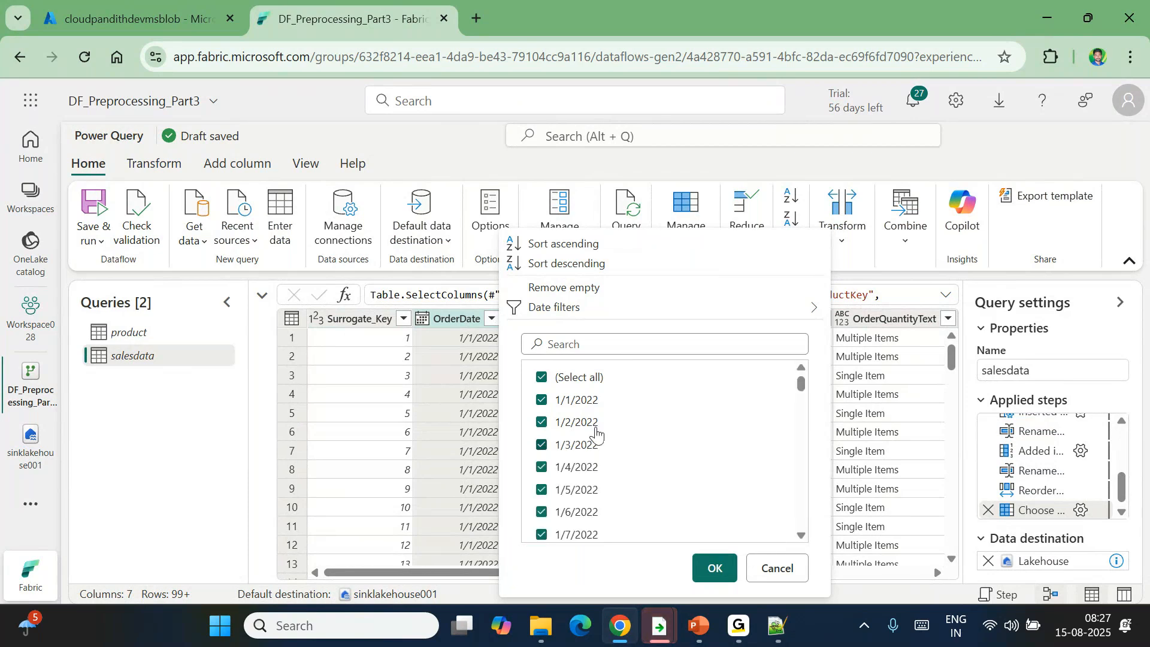
scroll(631, 444, "down", 10)
scroll(632, 444, "down", 8)
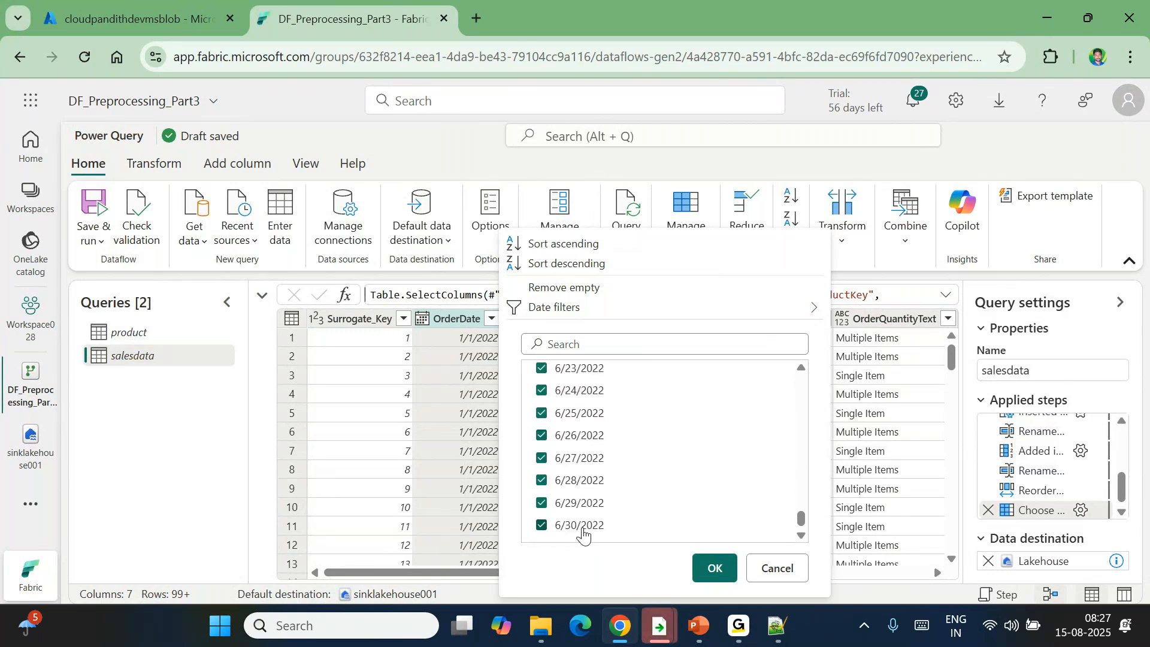
scroll(691, 511, "up", 8)
scroll(692, 511, "up", 15)
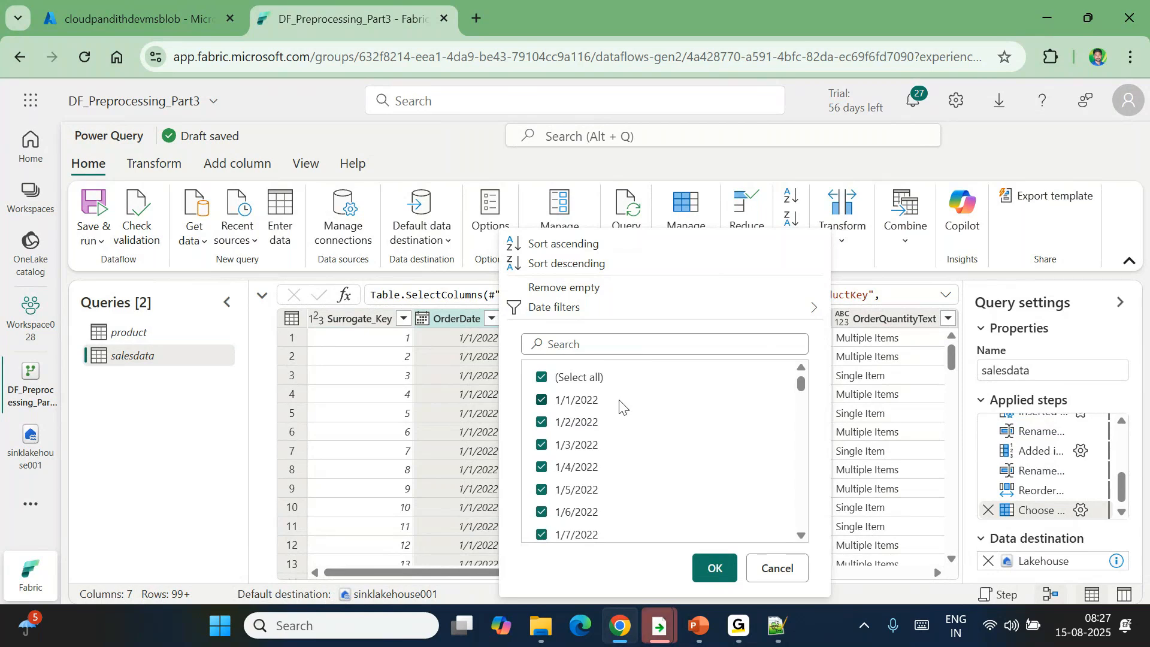
Step: Set up a Between date filter on OrderDate with a start condition of after or equal to 1/1/2022
mouse_move(588, 305)
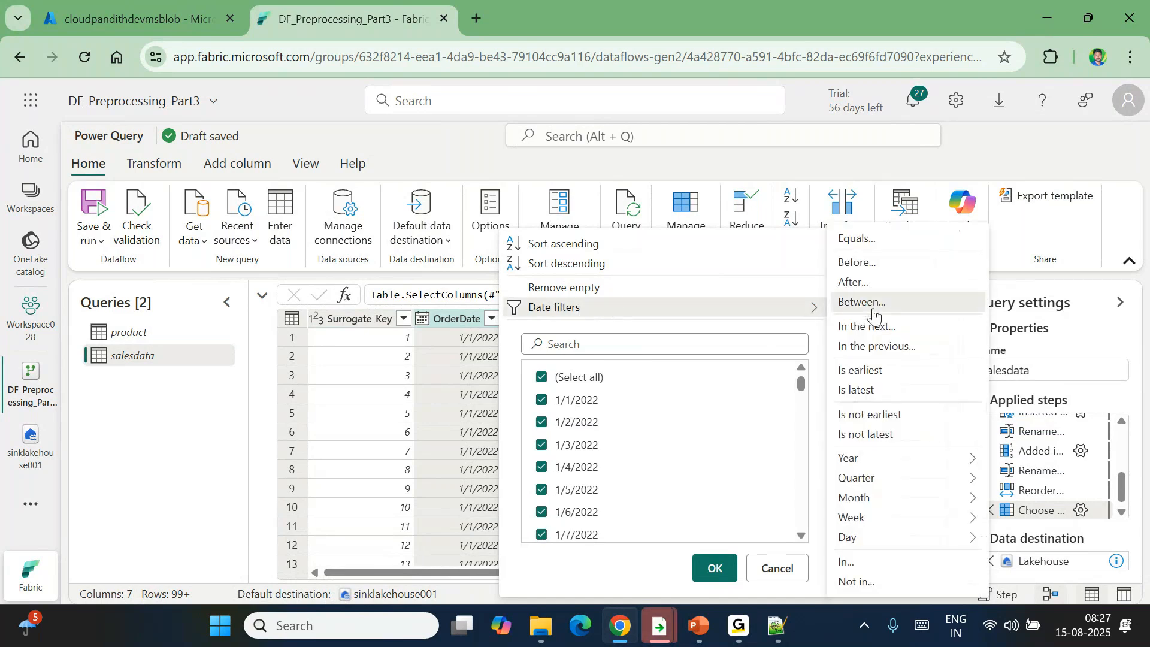
left_click(873, 311)
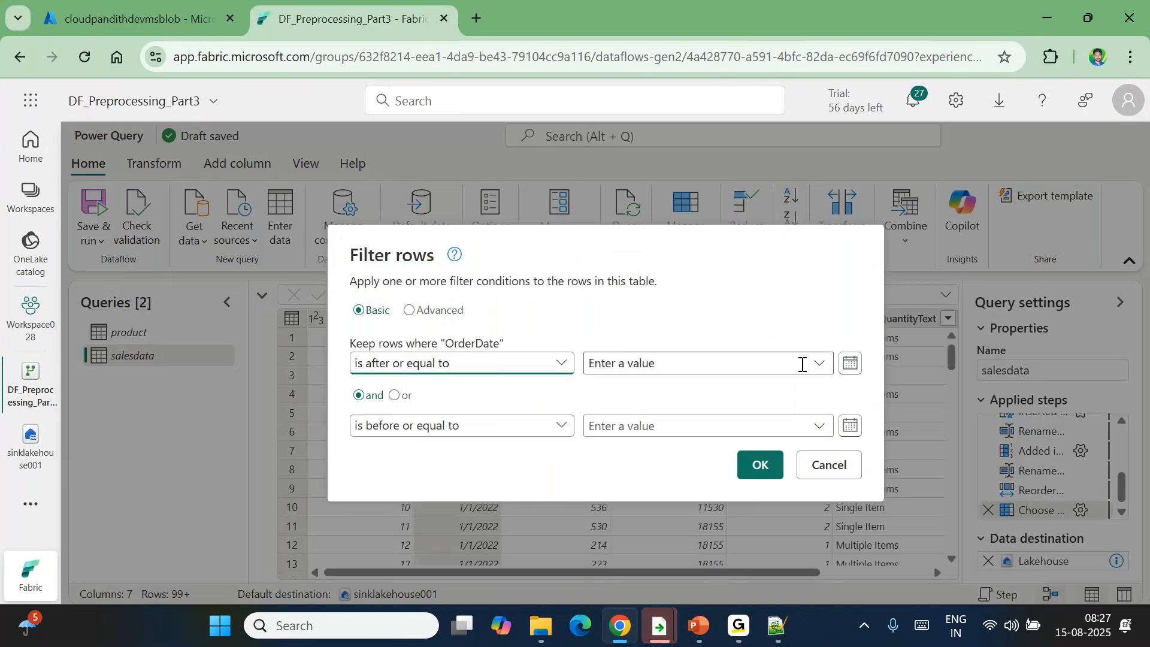
left_click(850, 363)
left_click(681, 376)
left_click(790, 376)
left_click(717, 509)
left_click(669, 410)
left_click(609, 434)
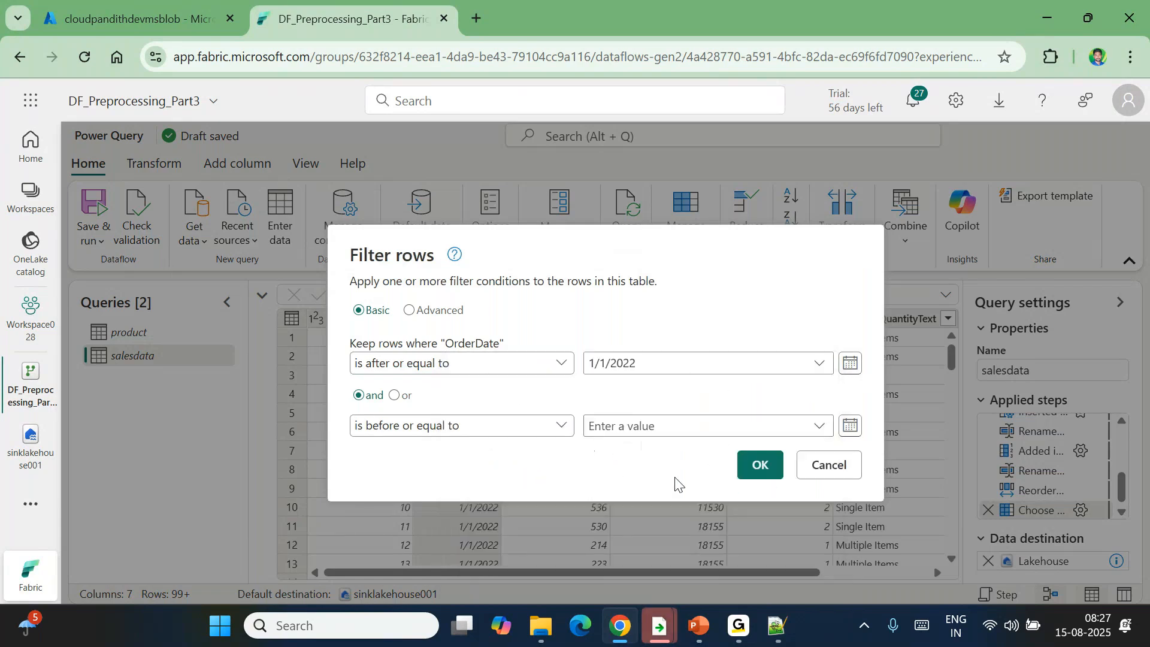
Step: Set the filter's end condition to before or equal to 1/31/2022 and apply it to the salesdata rows
left_click(849, 426)
left_click(980, 205)
left_click(1095, 207)
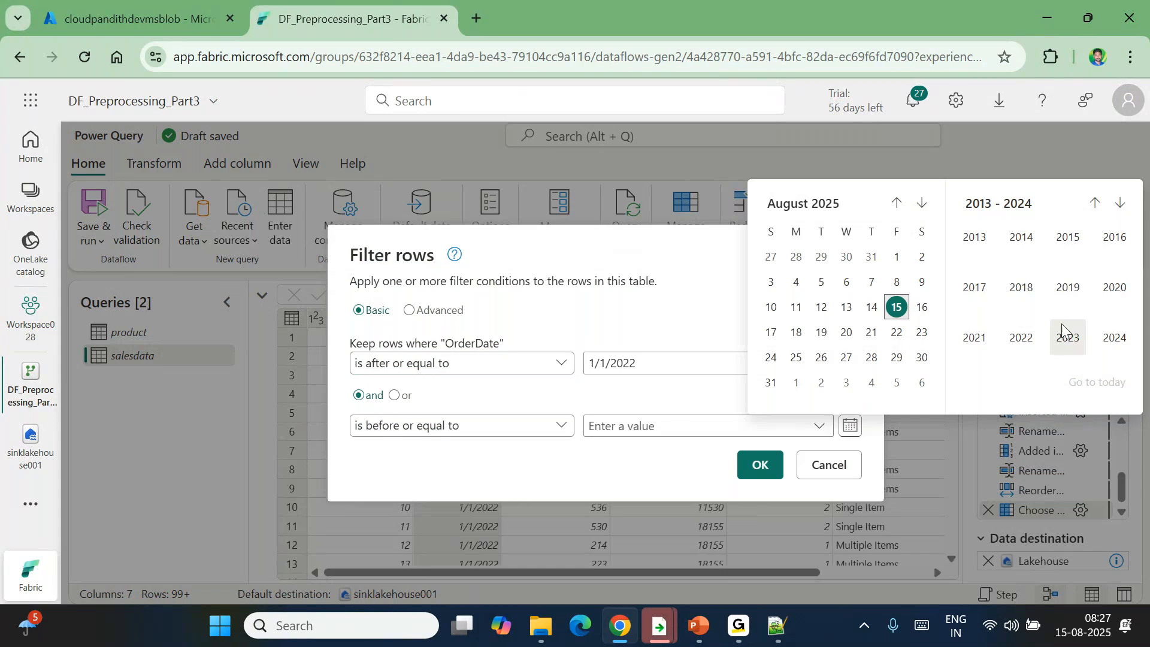
left_click(1021, 338)
left_click(980, 272)
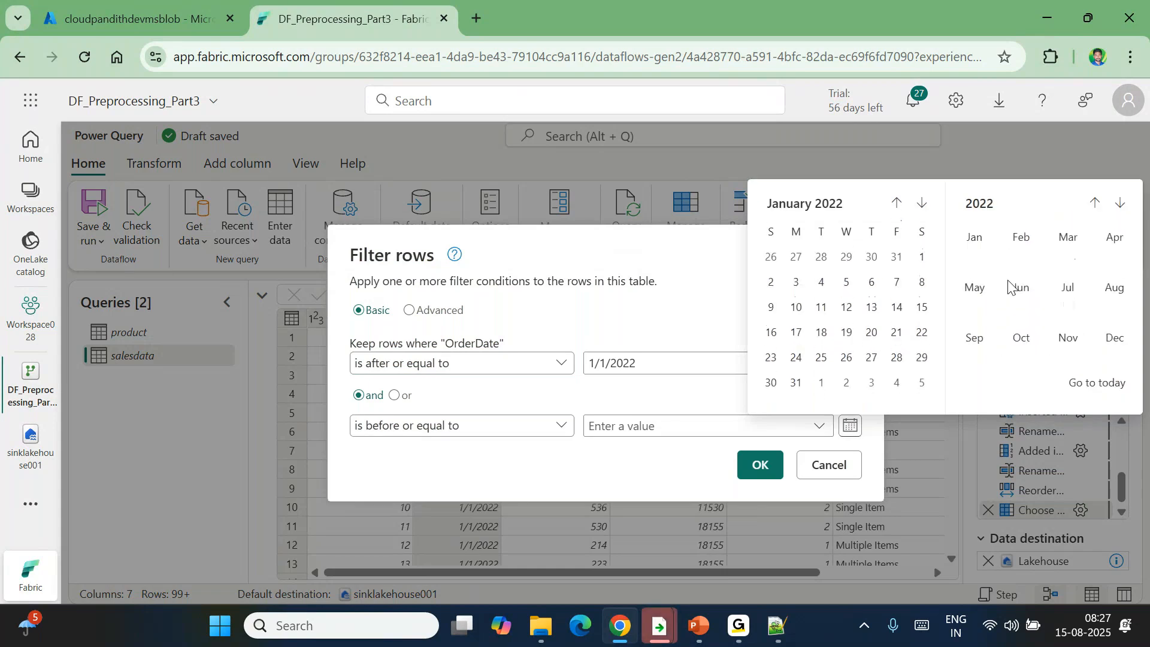
left_click(797, 383)
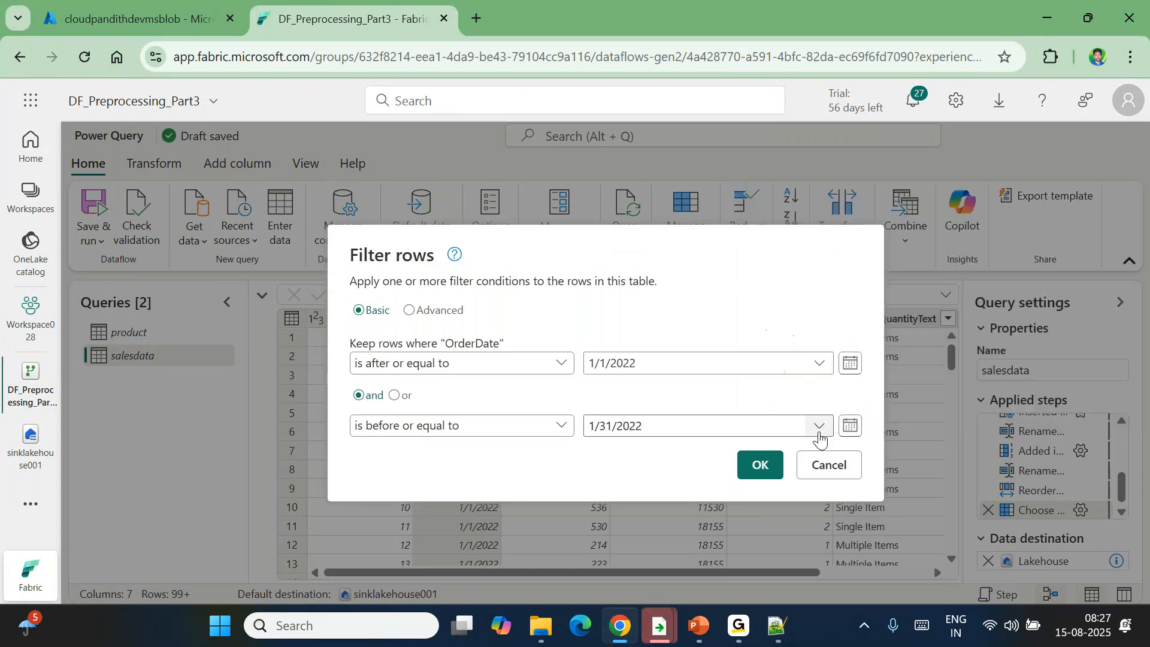
left_click(761, 466)
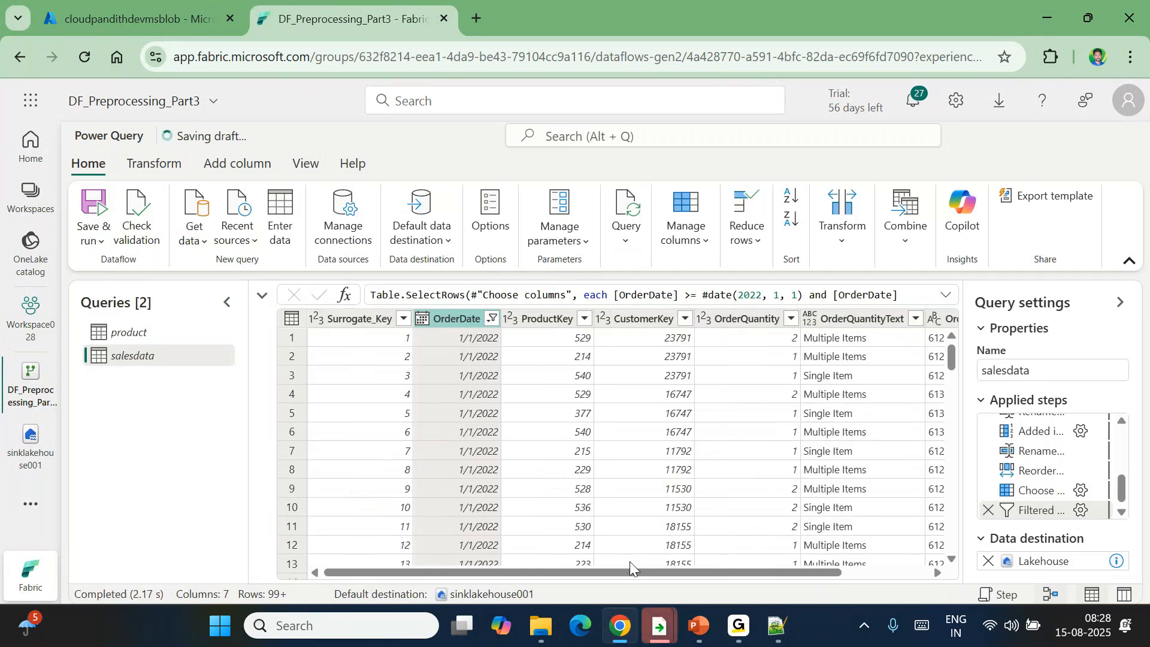
Step: Check the filtered rows by counting the OrderDate values, and remove the calculation from the applied steps
mouse_move(629, 573)
left_mouse_down()
mouse_move(793, 584)
mouse_move(609, 570)
left_mouse_up()
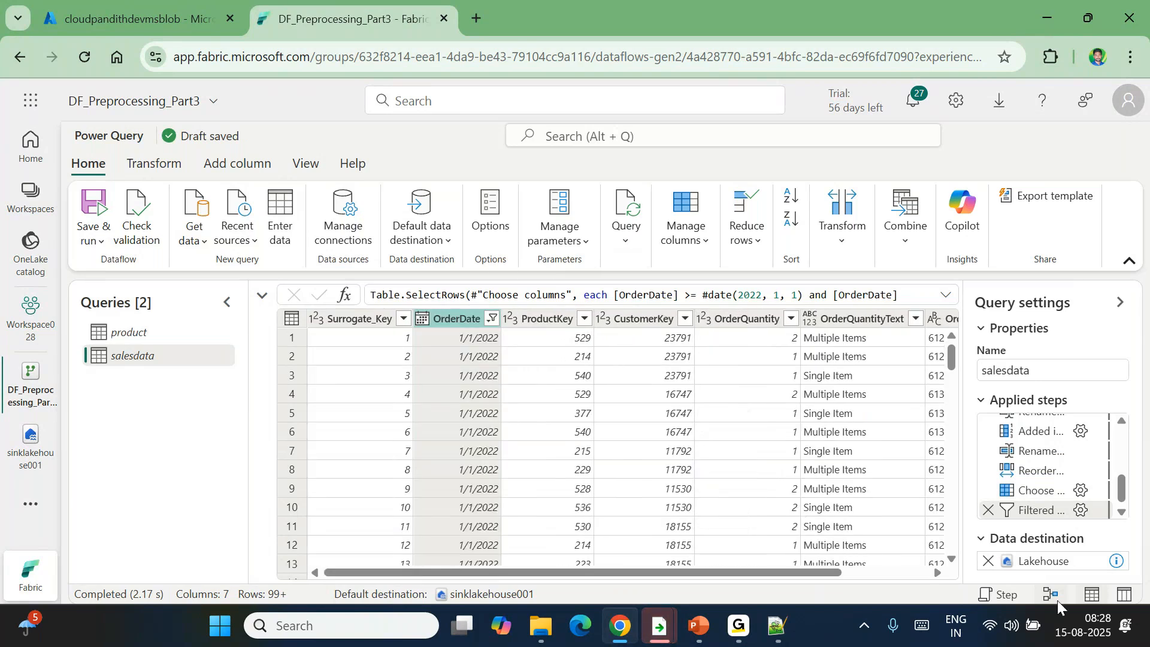
scroll(511, 454, "down", 20)
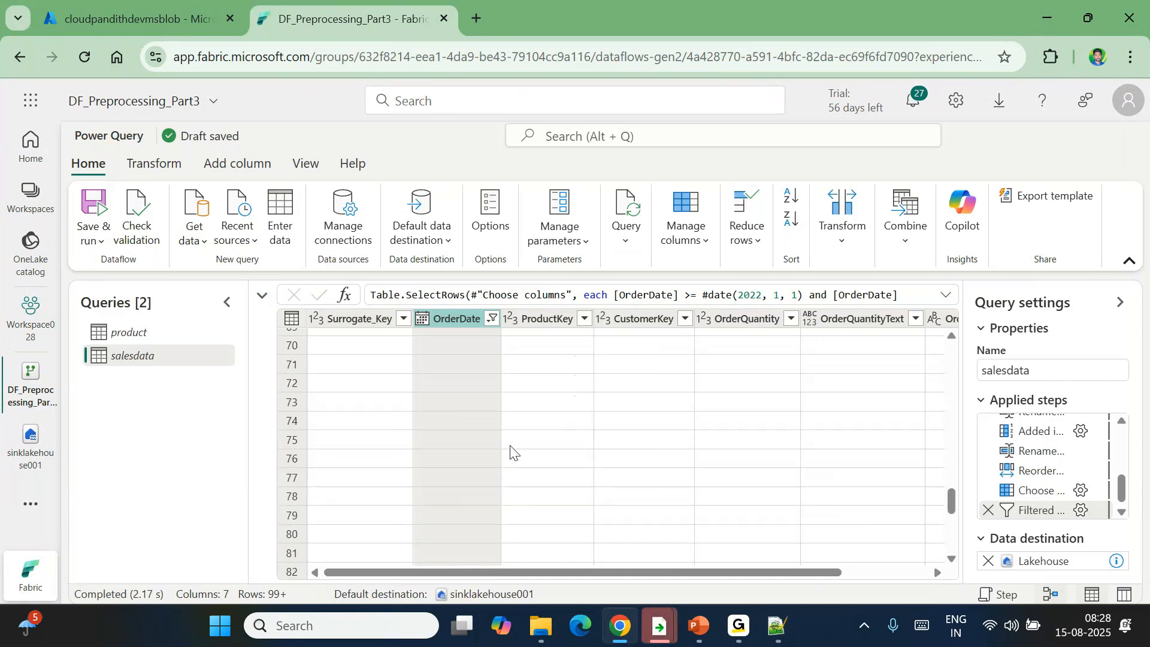
scroll(510, 453, "up", 20)
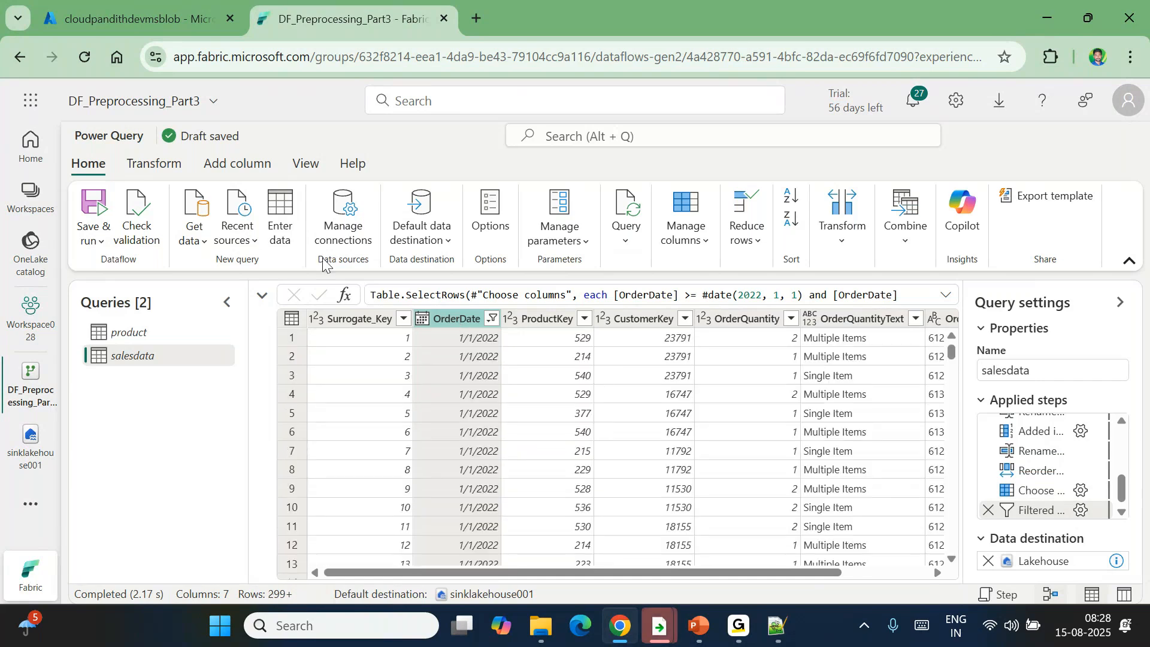
left_click(163, 172)
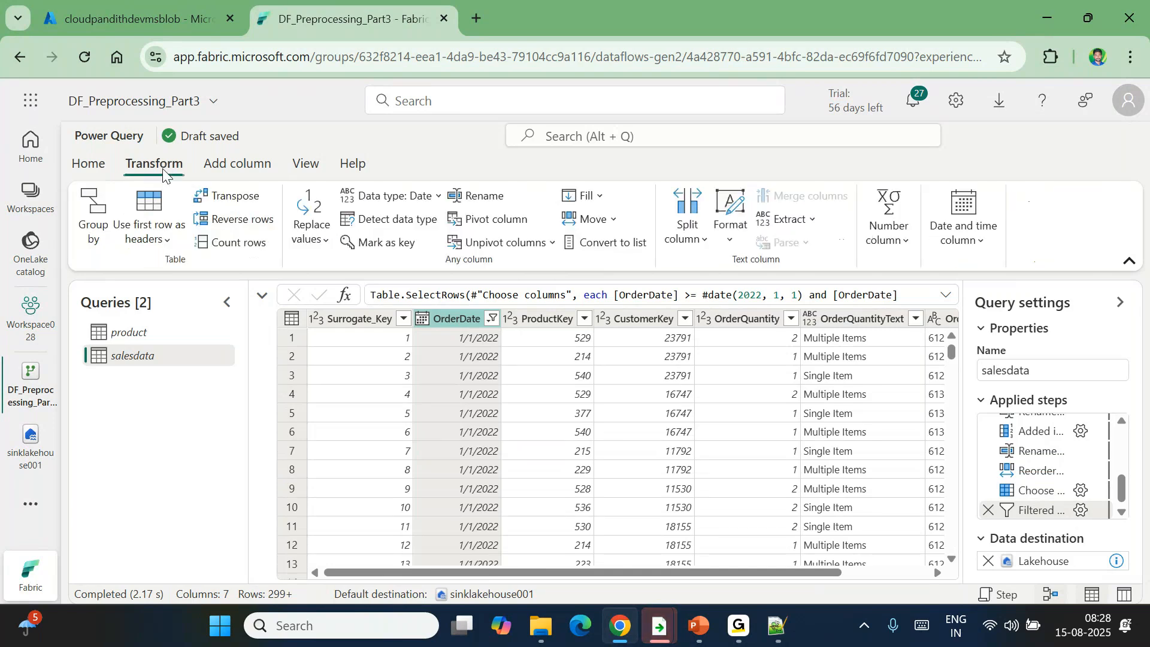
left_click(885, 242)
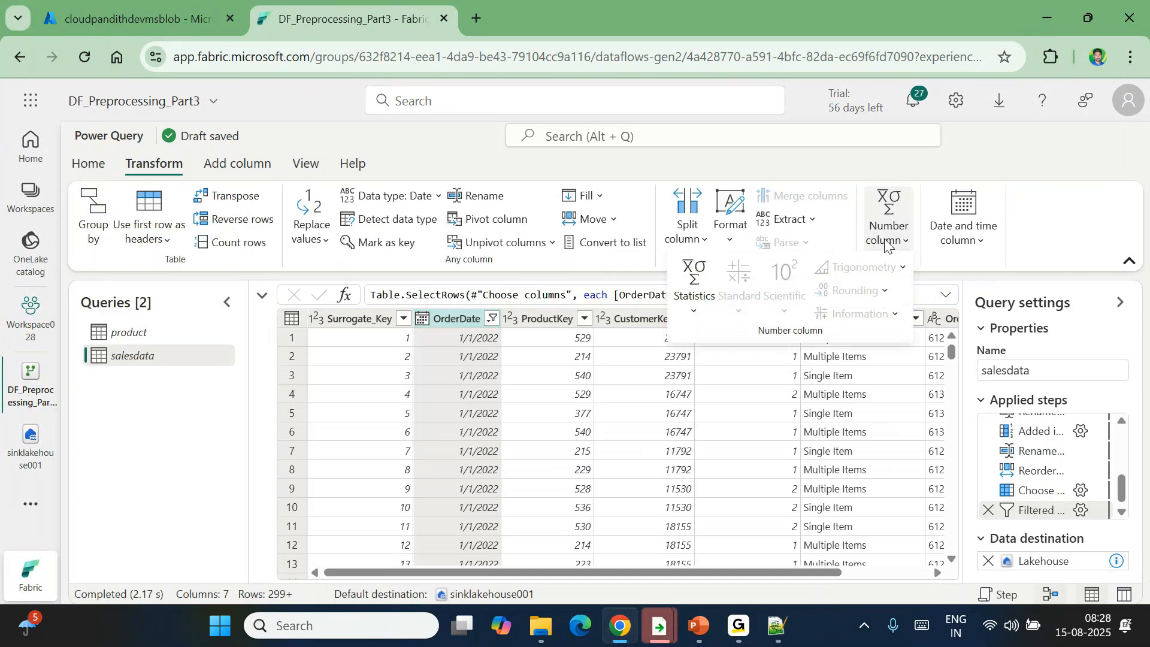
left_click(693, 299)
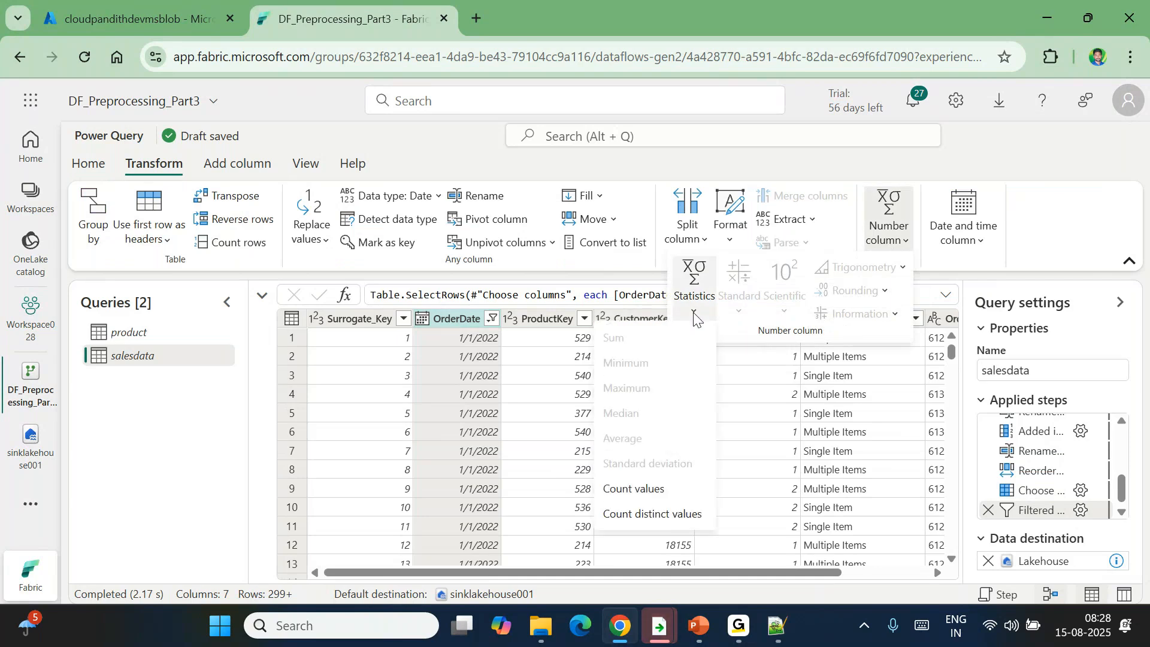
left_click(632, 490)
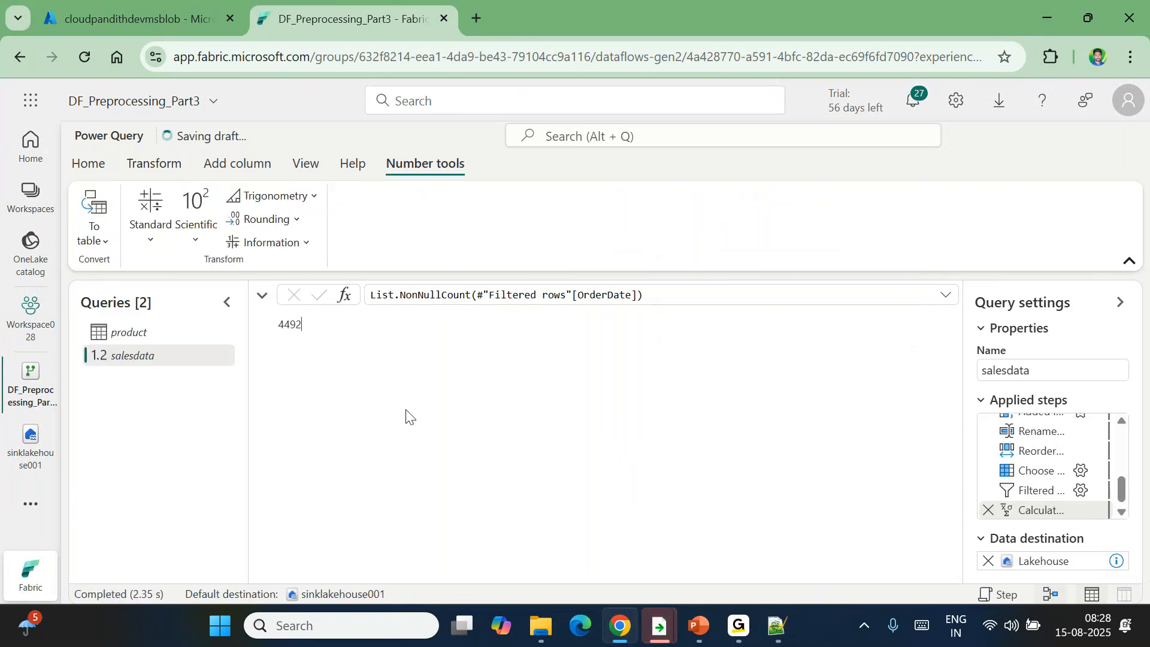
double_click(290, 328)
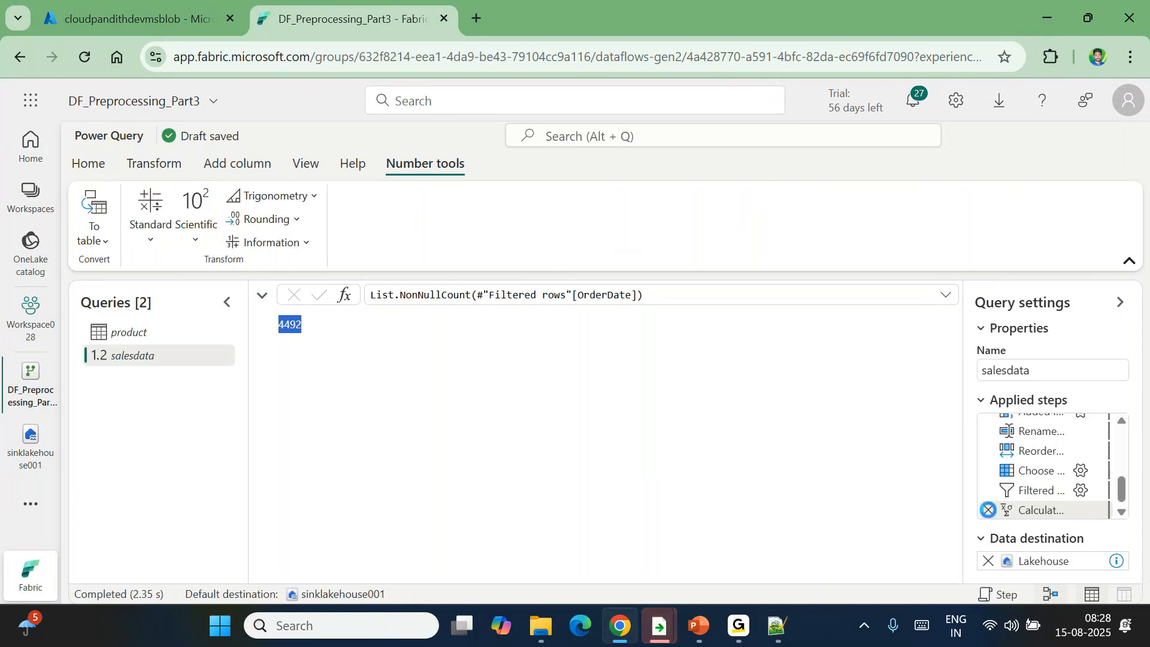
left_click(988, 509)
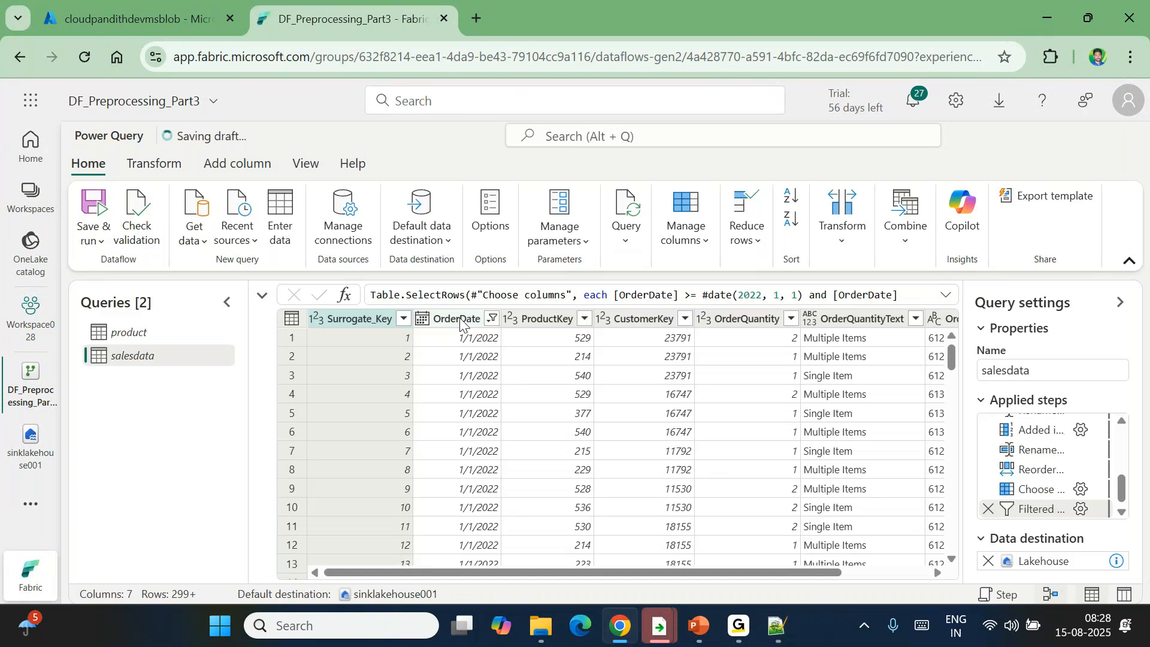
Step: Count the distinct OrderDate values in the filtered rows, and remove that calculation from the applied steps
left_click(459, 318)
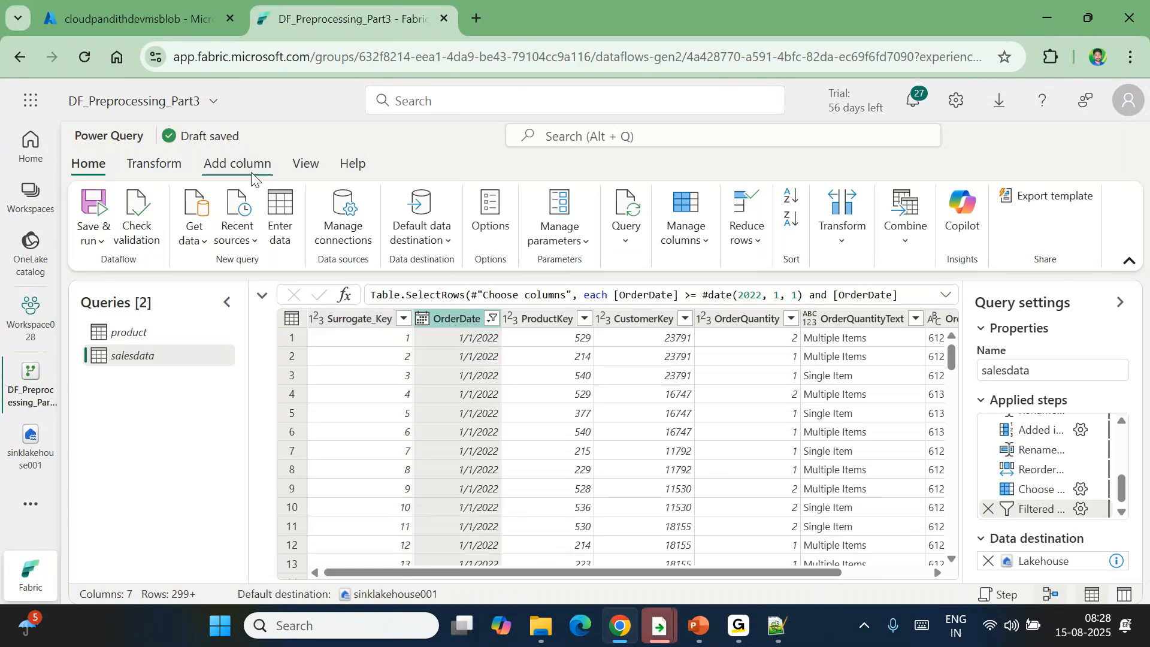
left_click(157, 165)
left_click(888, 222)
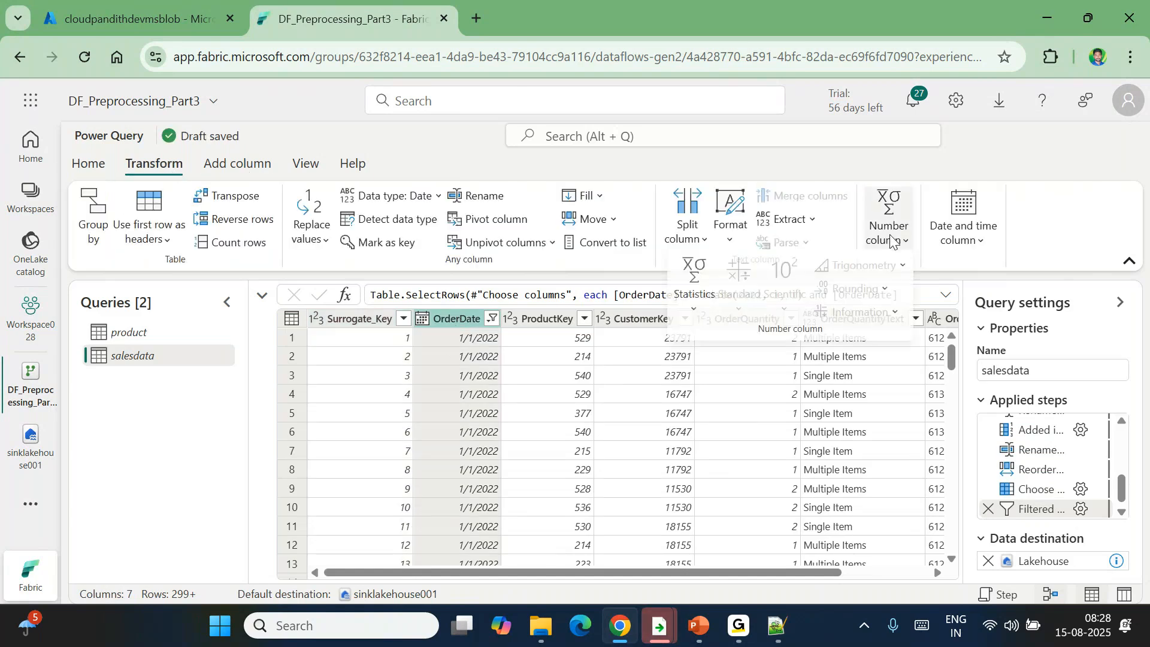
left_click(693, 312)
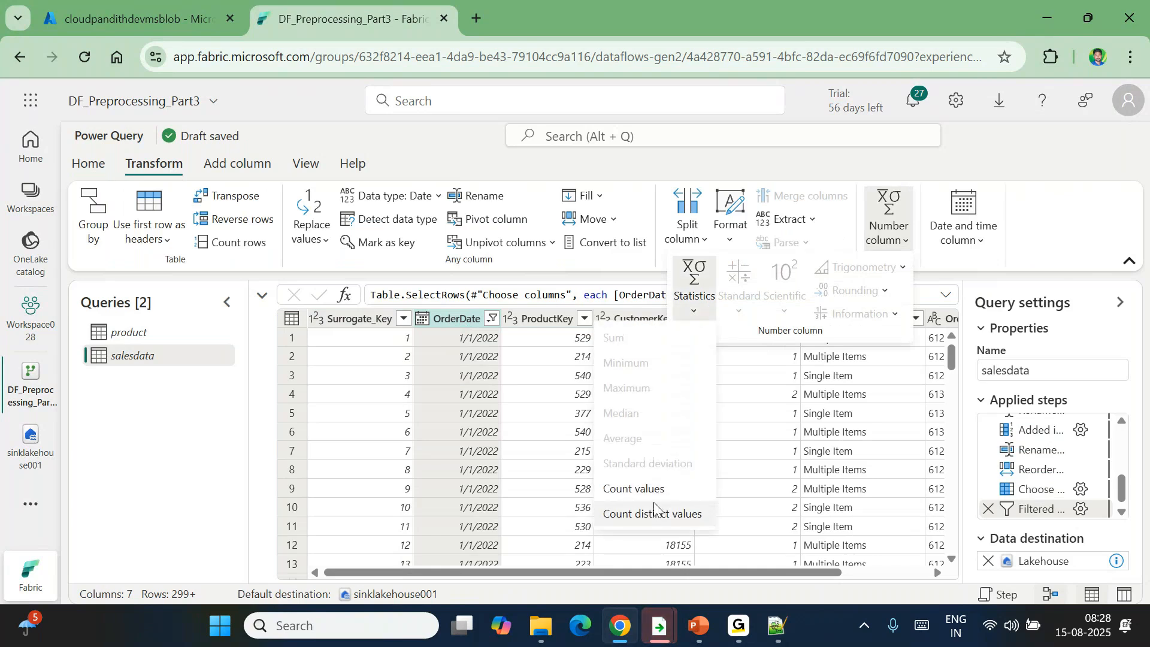
left_click(639, 513)
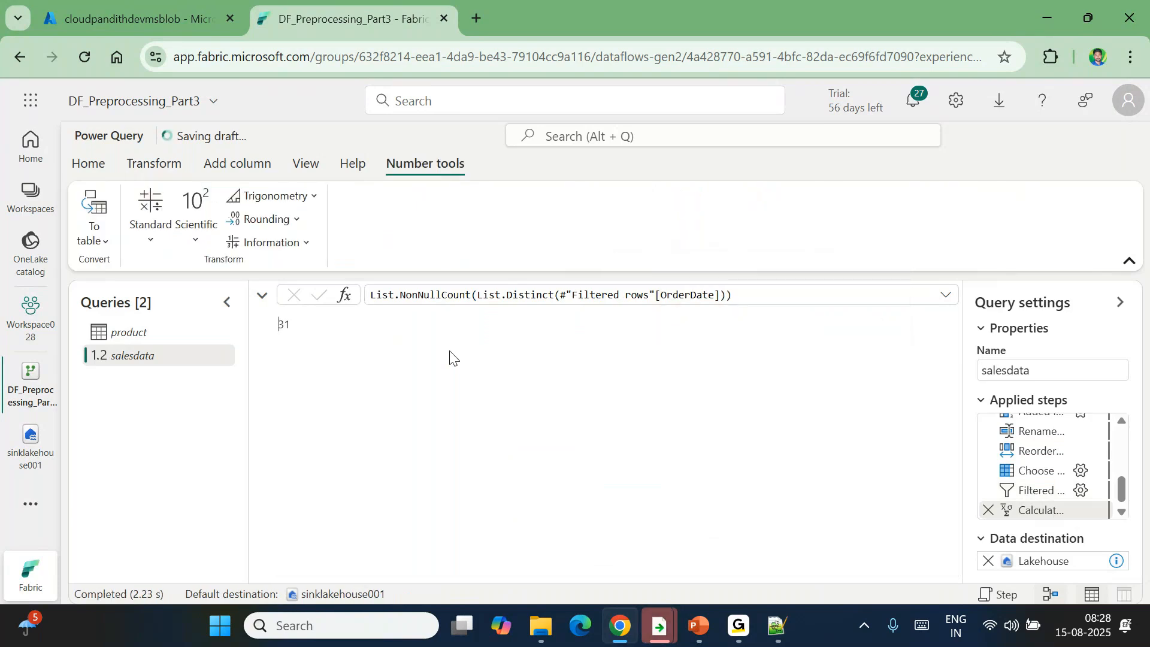
double_click(282, 325)
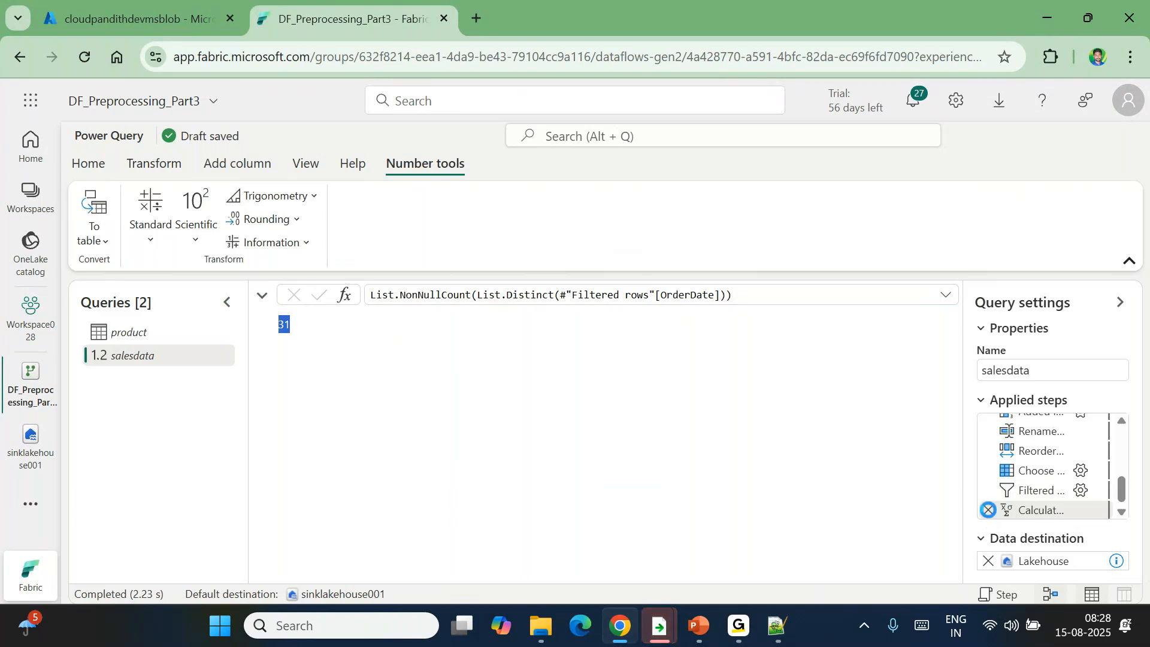
left_click(987, 511)
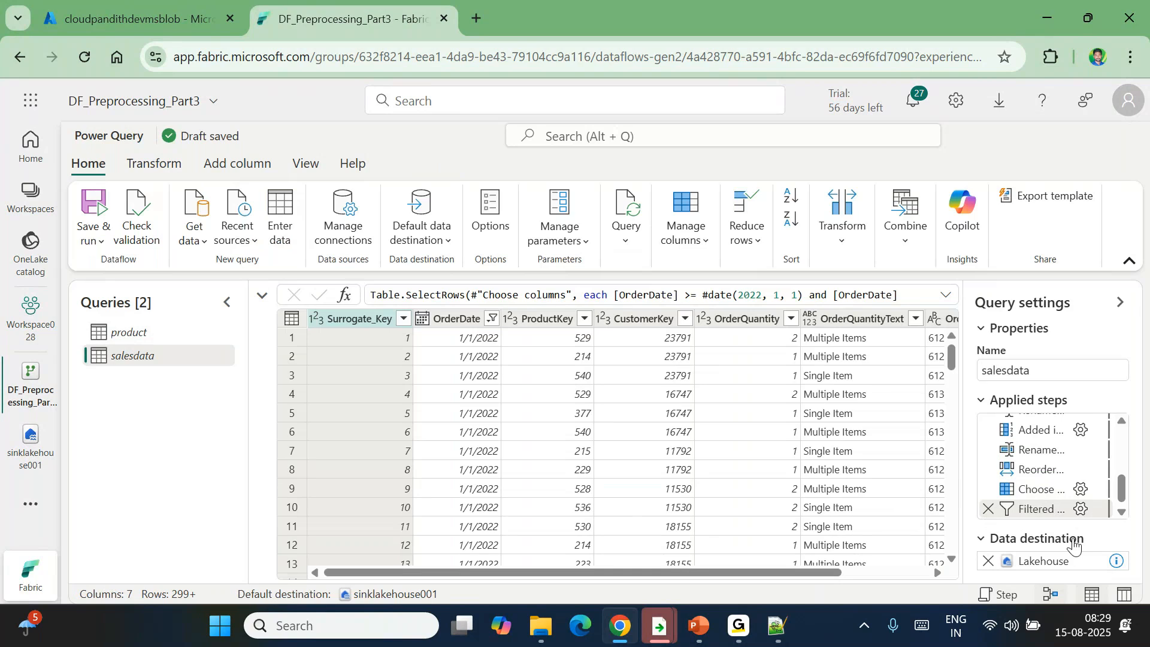
Step: Check the salesdata query's data destination, and show the diagram view with the salesdata query collapsed
mouse_move(1040, 564)
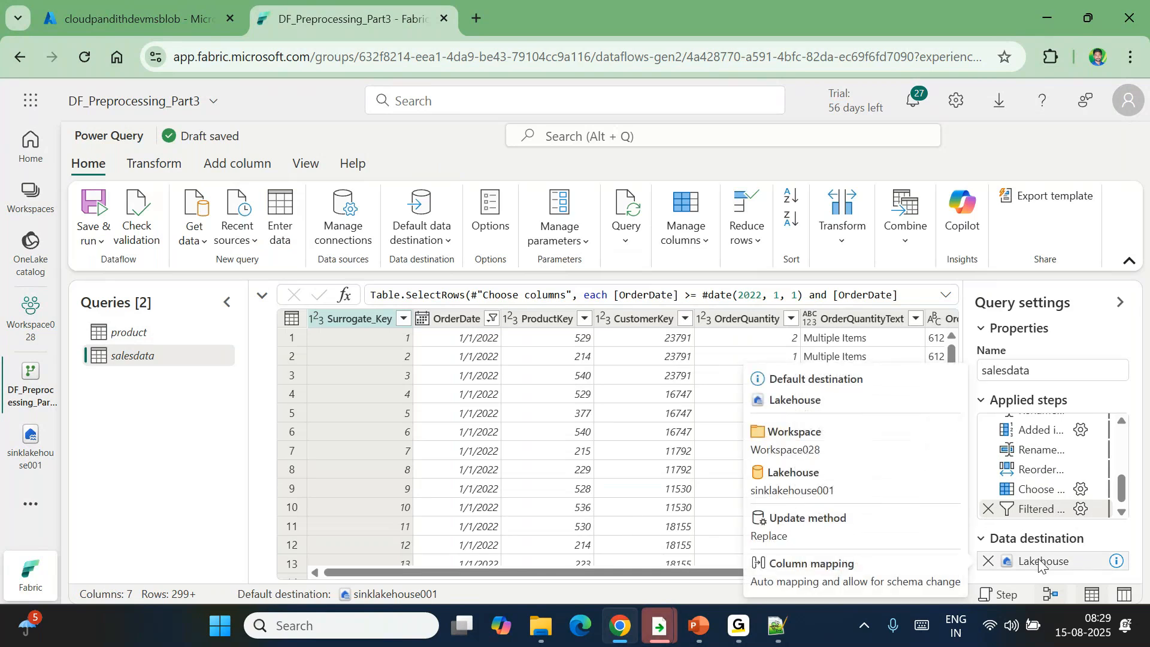
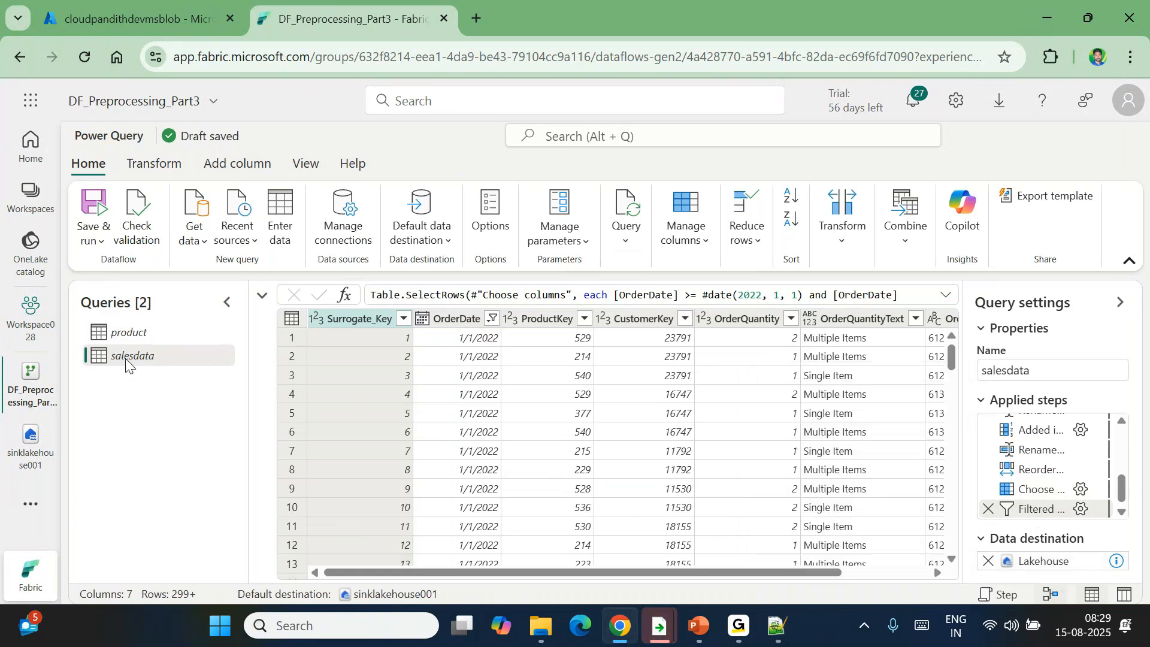
left_click(262, 292)
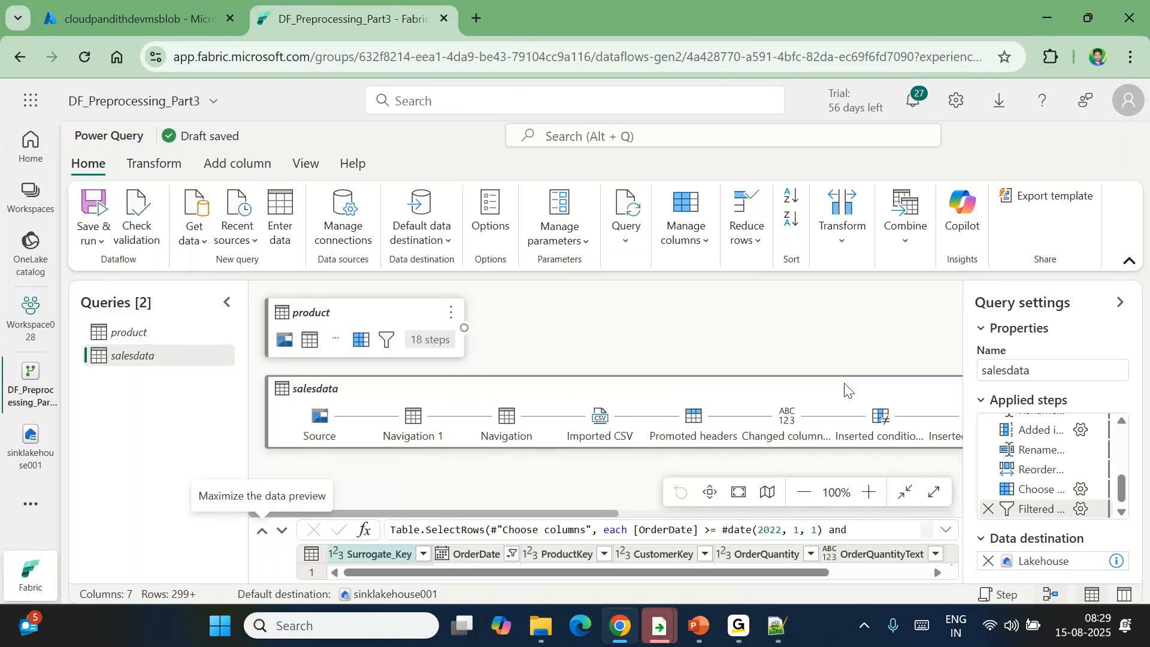
scroll(844, 384, "right", 11)
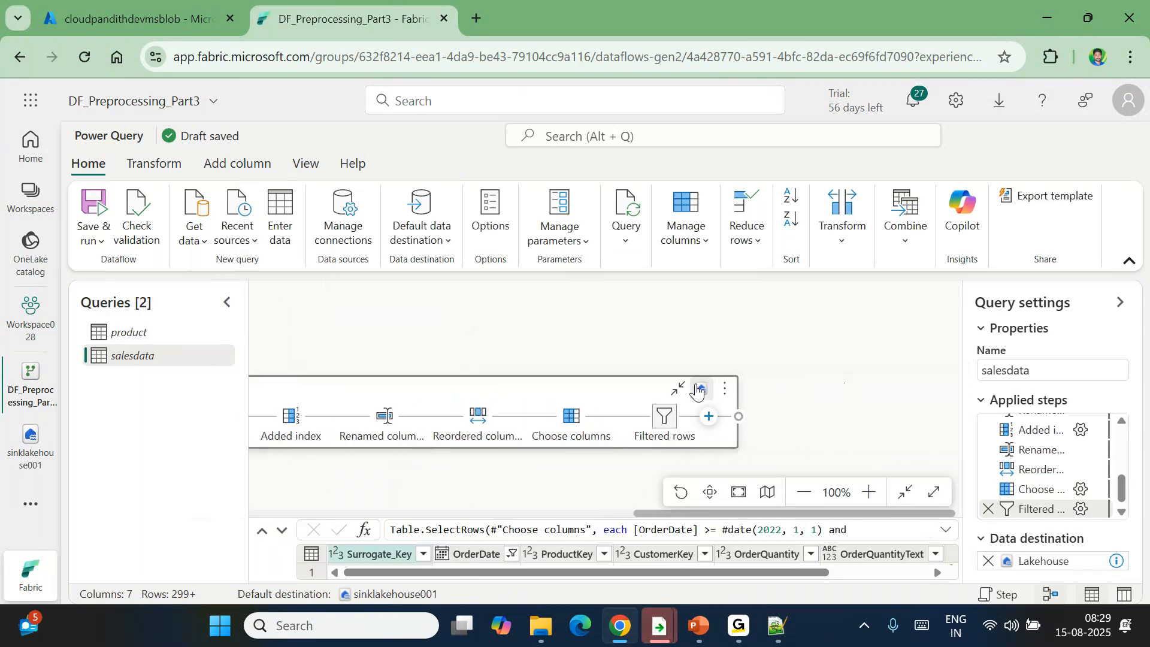
left_click(679, 389)
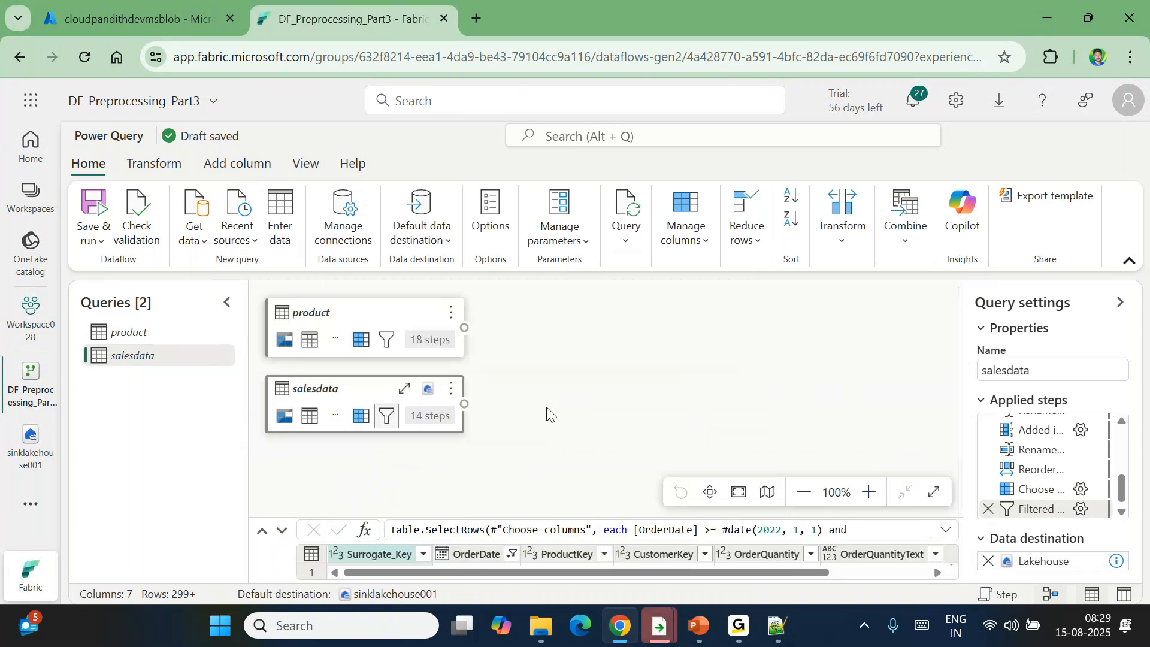
Step: Make a copy of the salesdata query and delete the Filtered rows step from the copy
left_click(452, 389)
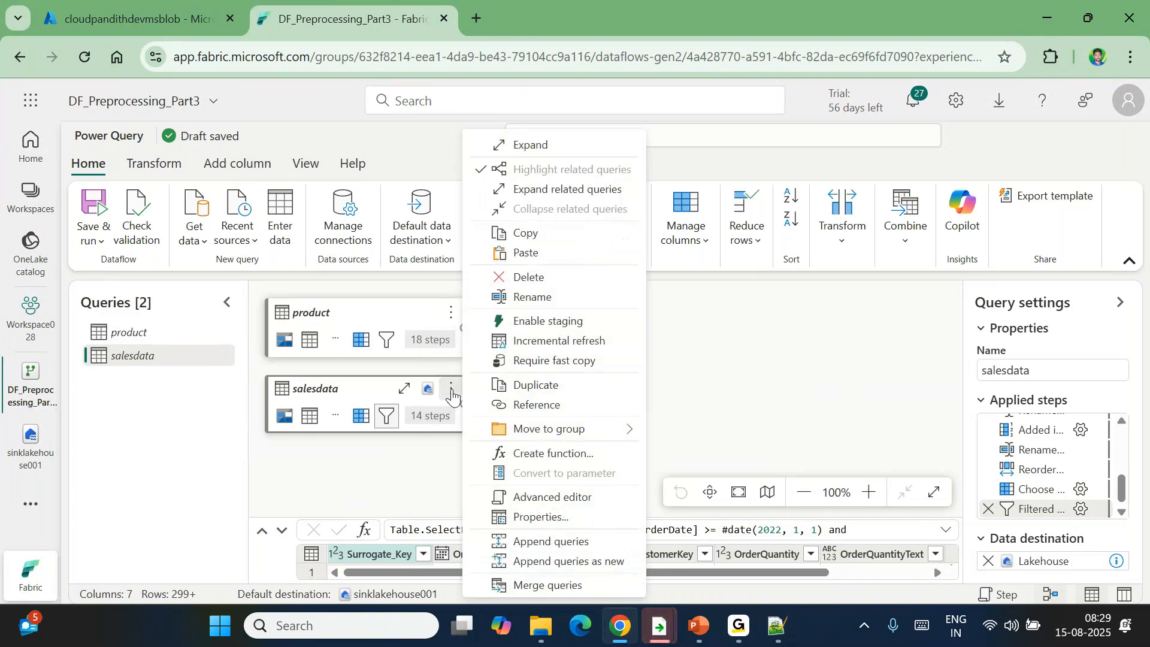
left_click(535, 234)
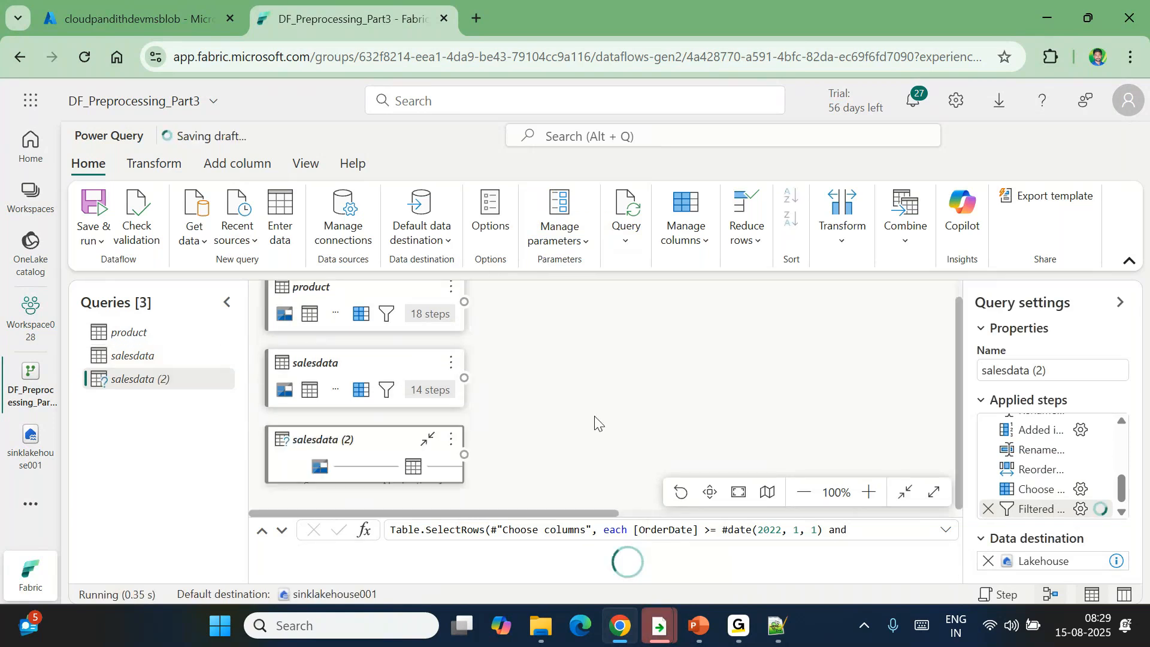
left_click(989, 508)
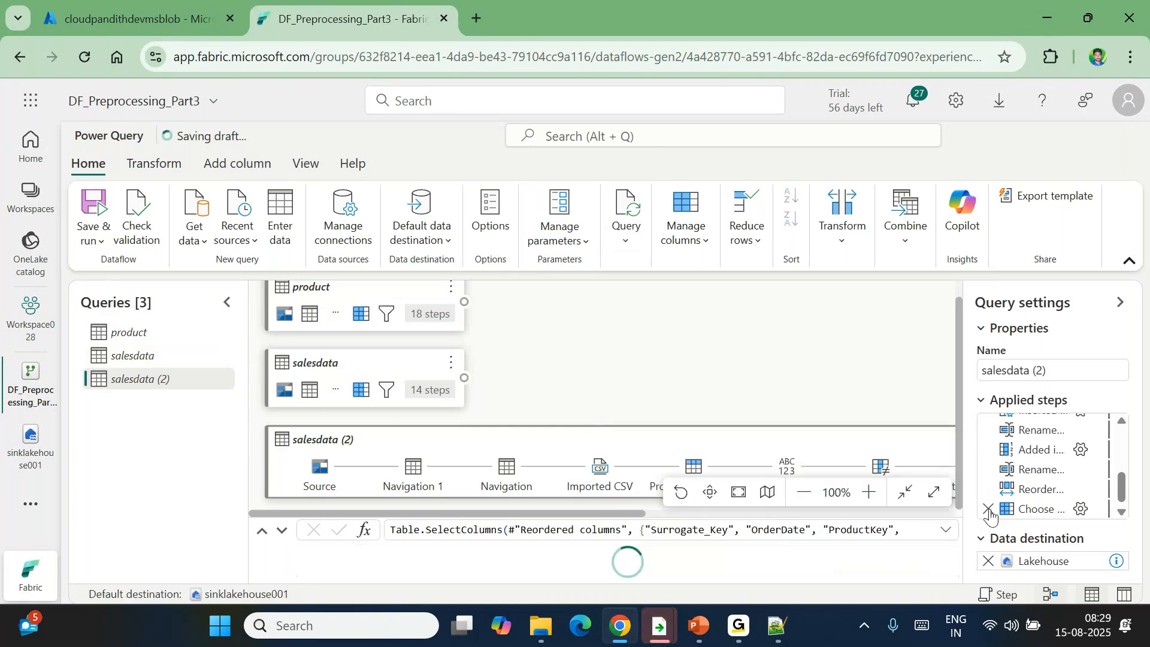
Step: Delete the applied steps of the salesdata (2) query from Choose columns back through Navigation, keeping only Source and Navigation 1
left_click(988, 508)
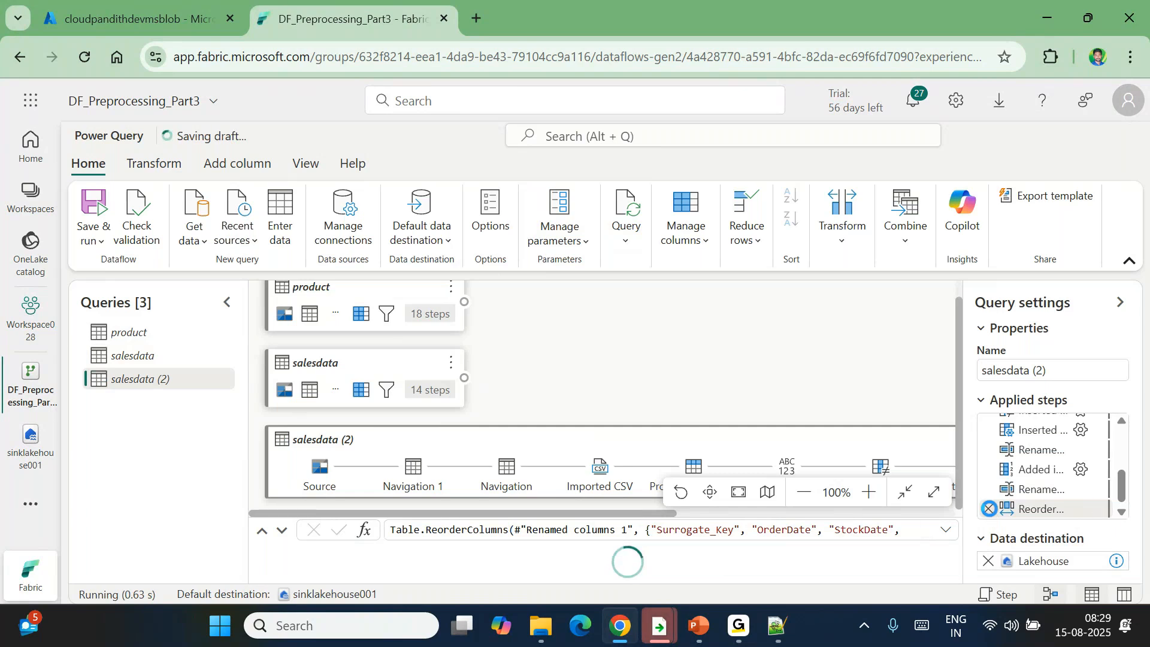
left_click(988, 508)
left_click(988, 508)
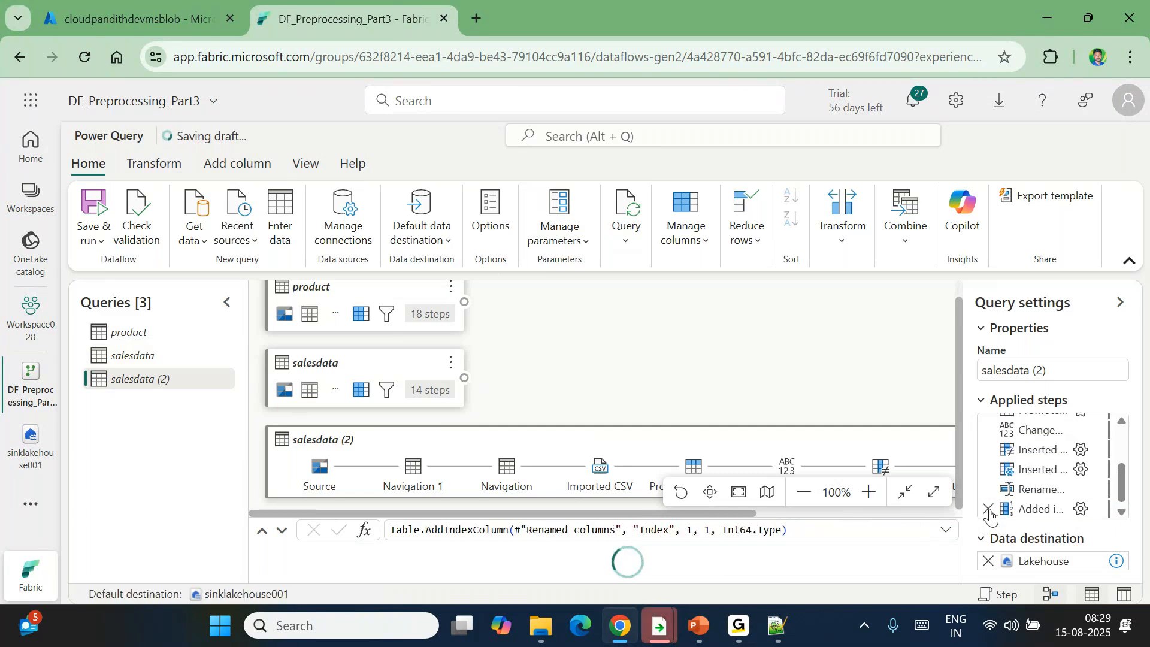
left_click(989, 508)
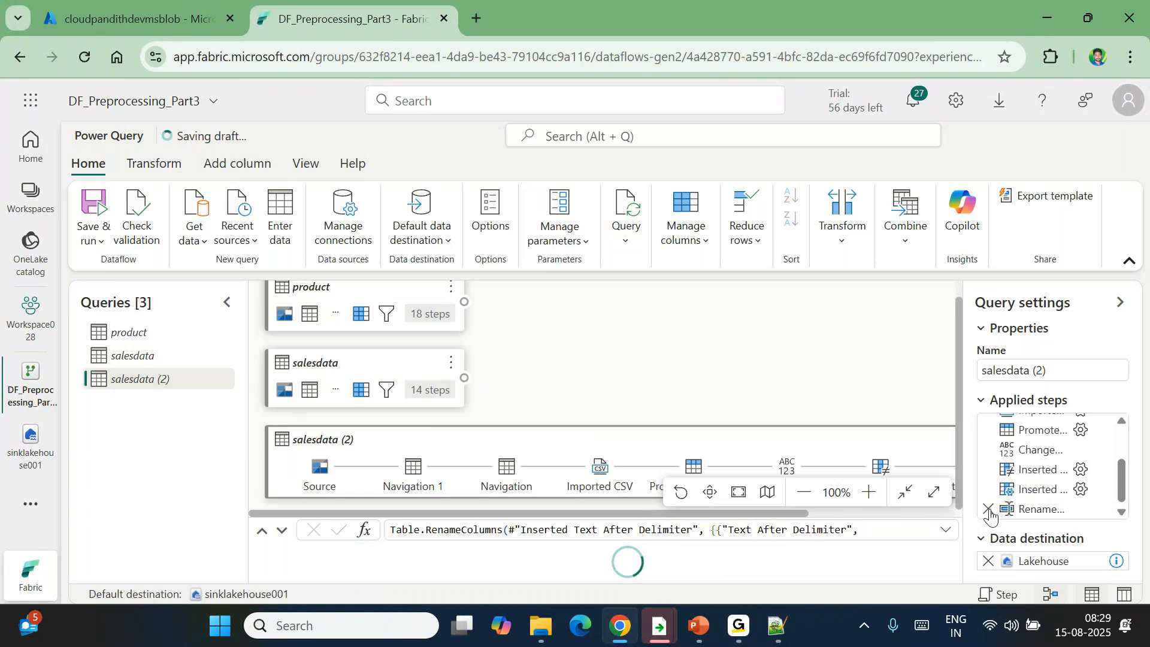
left_click(989, 509)
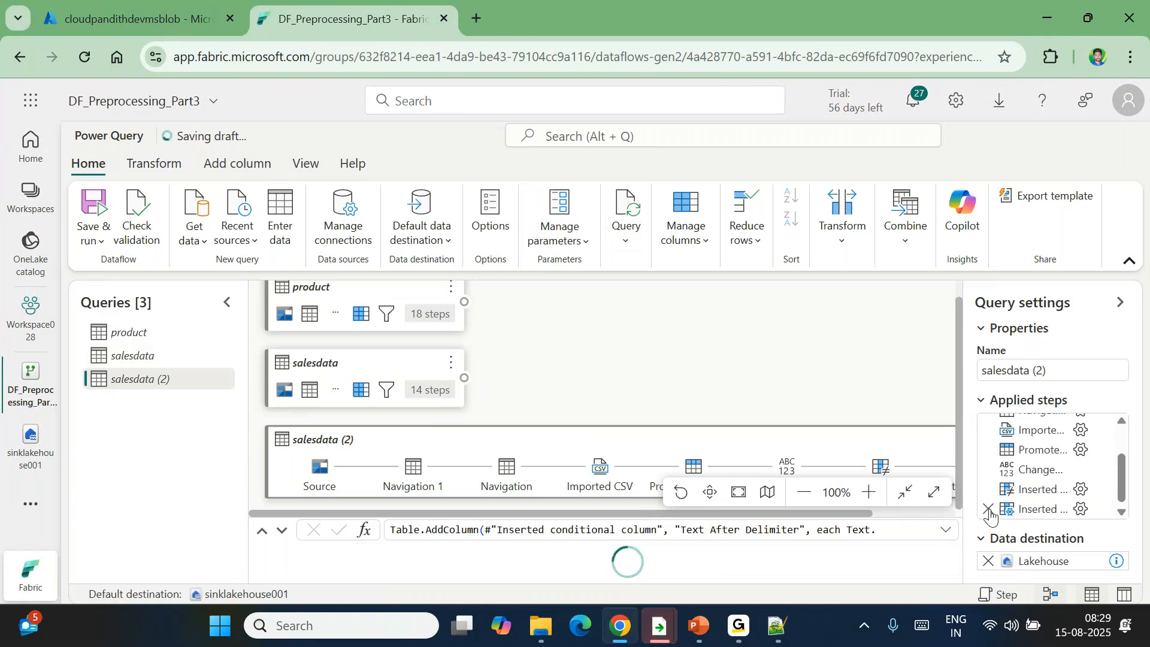
left_click(989, 509)
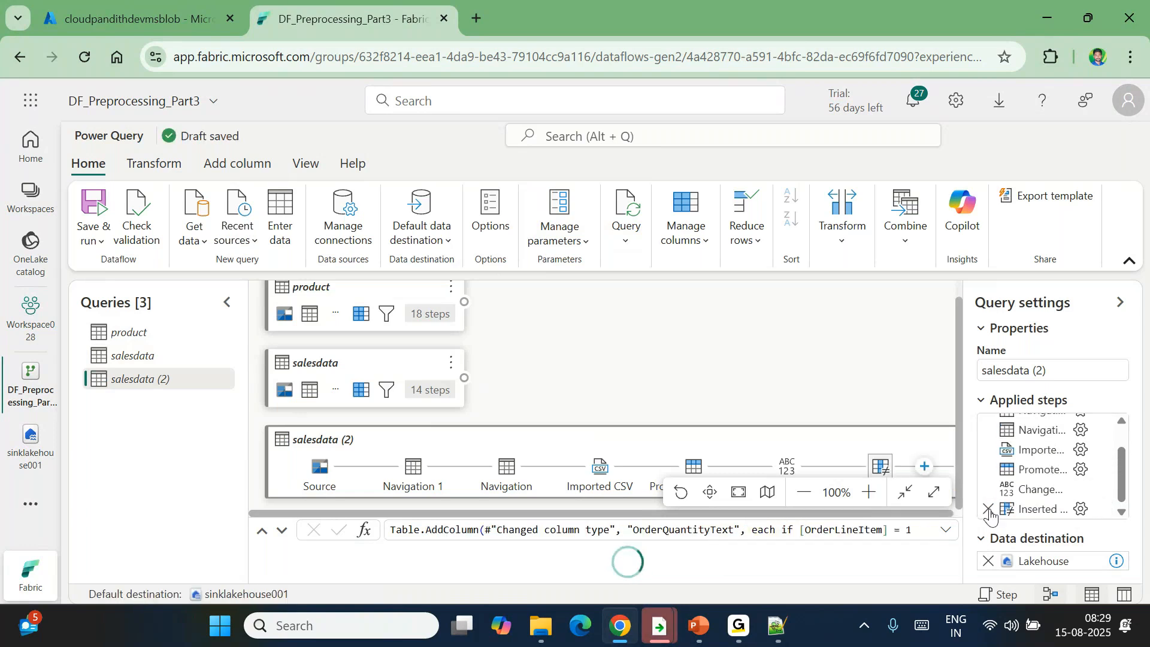
left_click(989, 508)
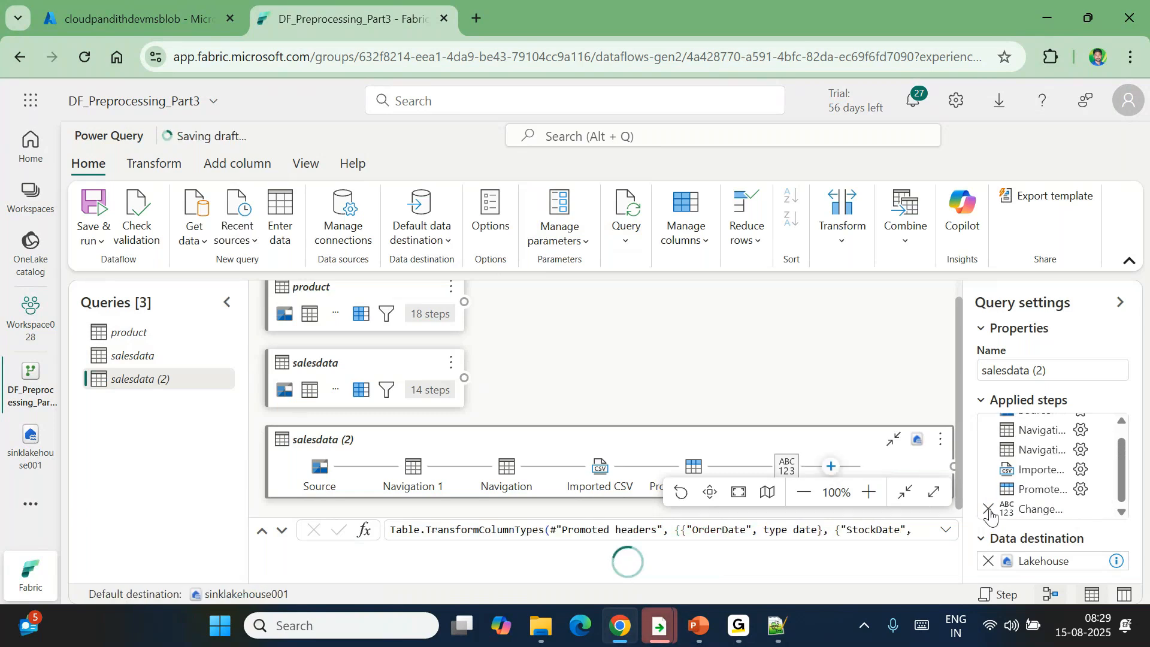
left_click(989, 508)
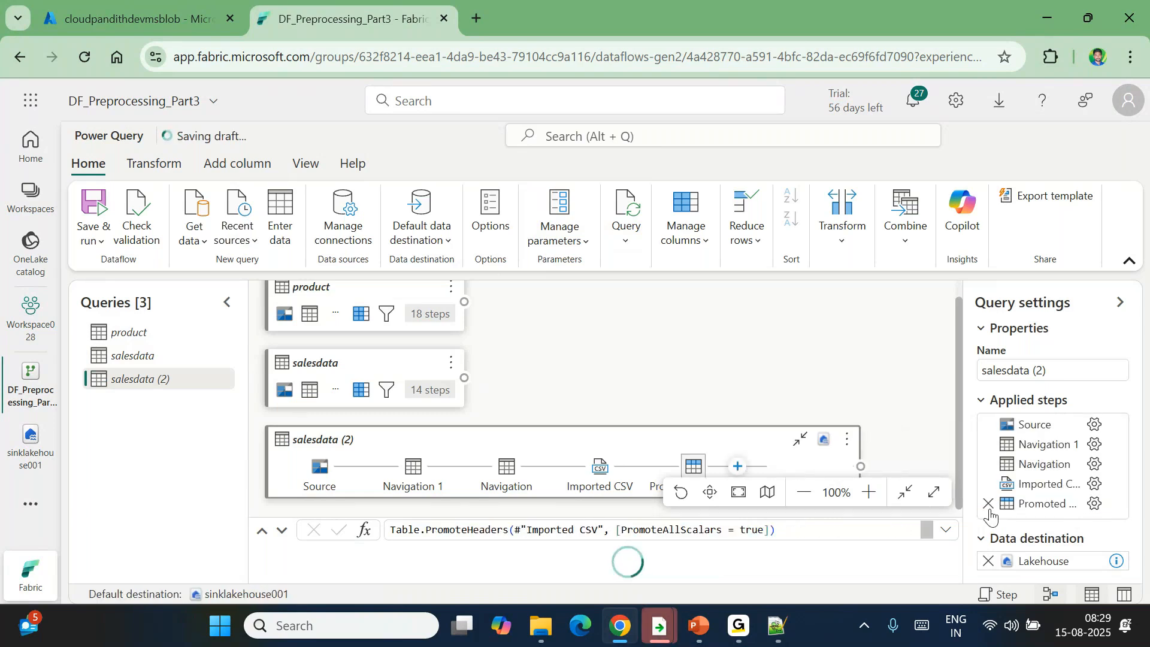
left_click(989, 508)
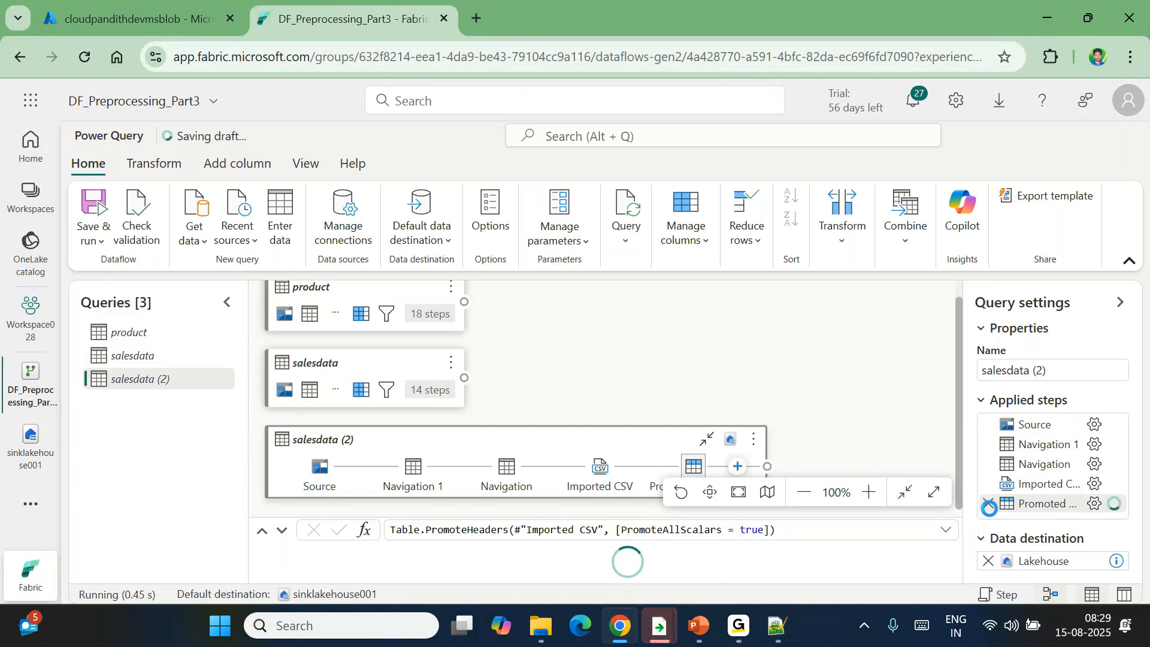
left_click(988, 485)
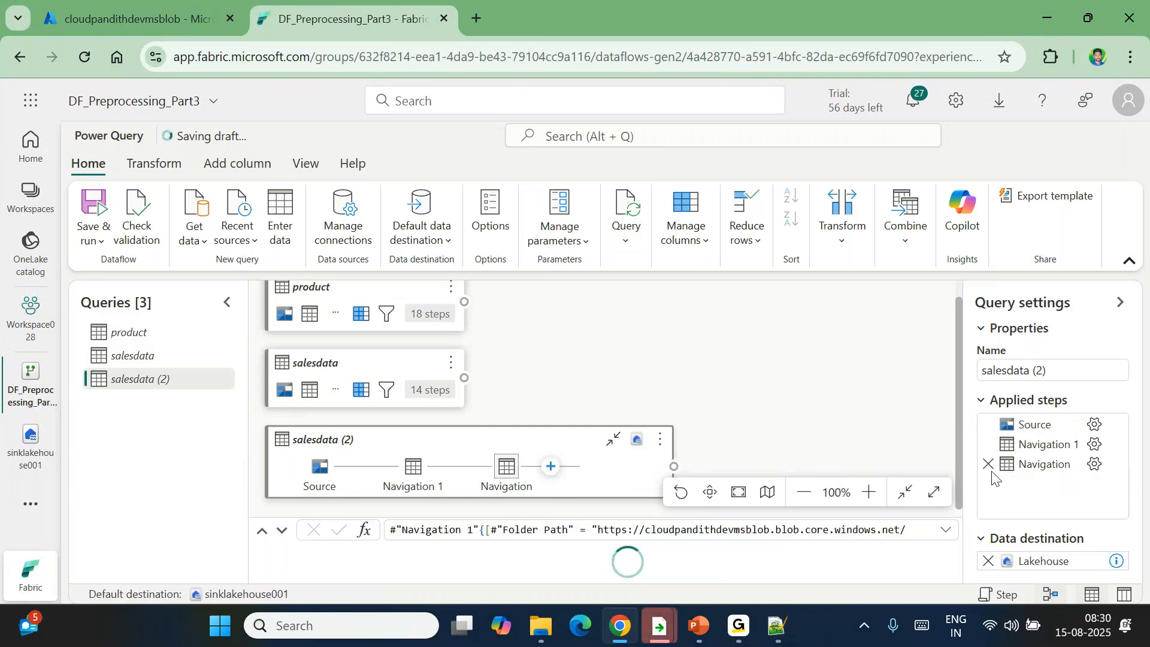
left_click(988, 465)
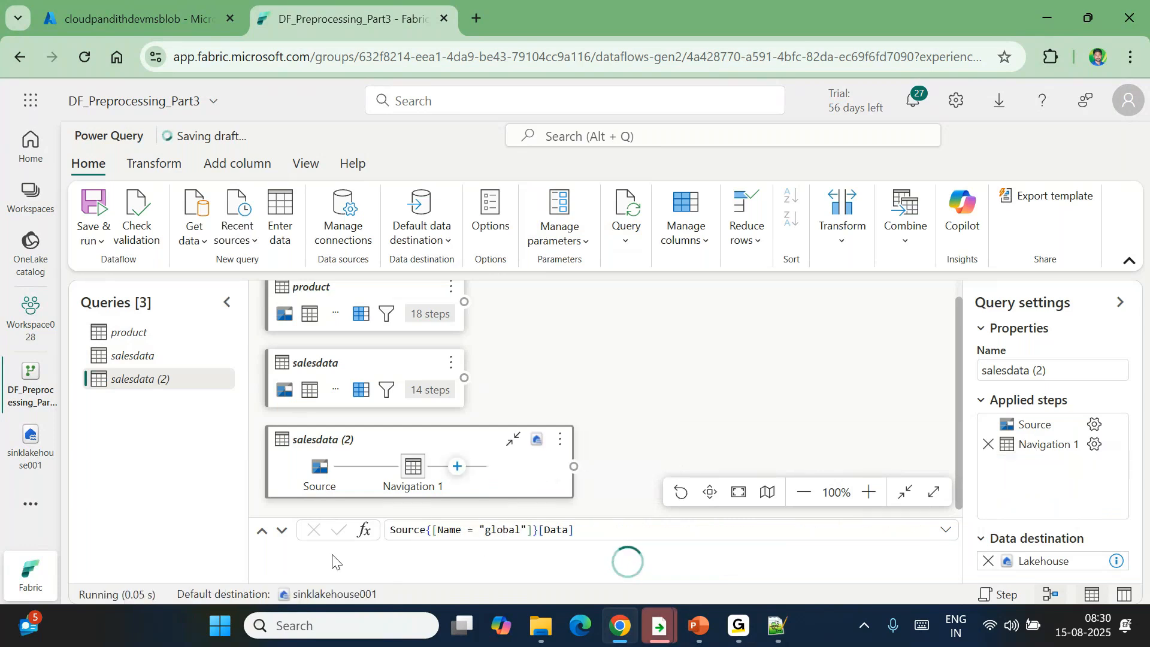
Step: Restore the data preview, load the Product Category Sales (Unpivot Demo).csv file from its binary content, and rename the query salesByRegion
left_click(278, 529)
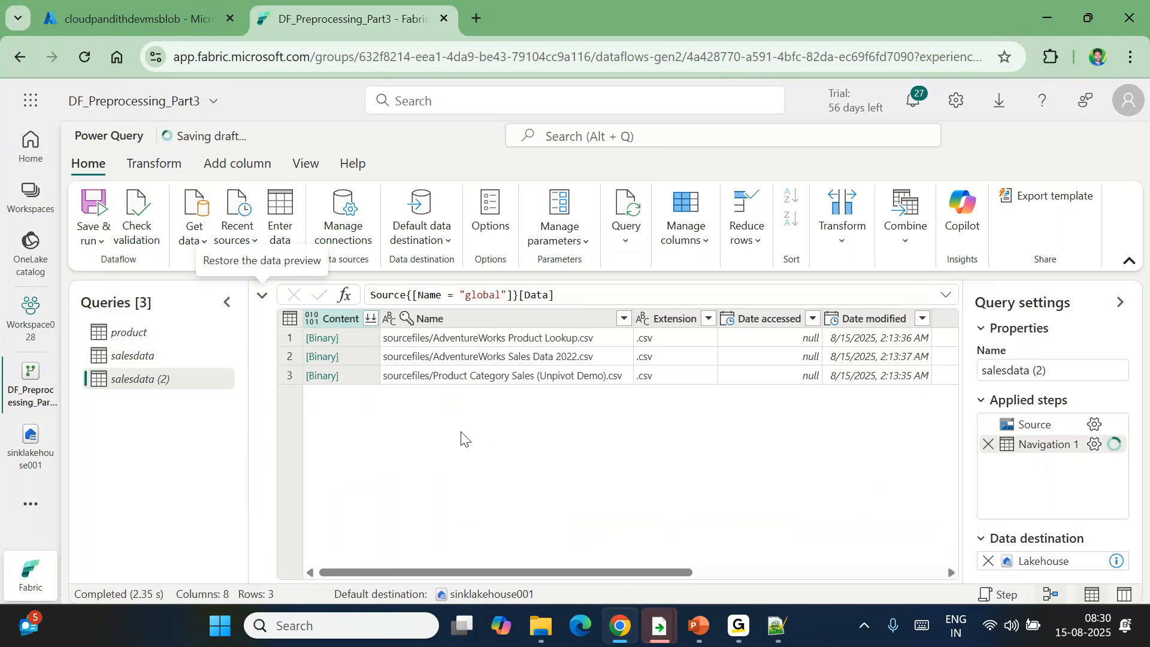
left_click(325, 377)
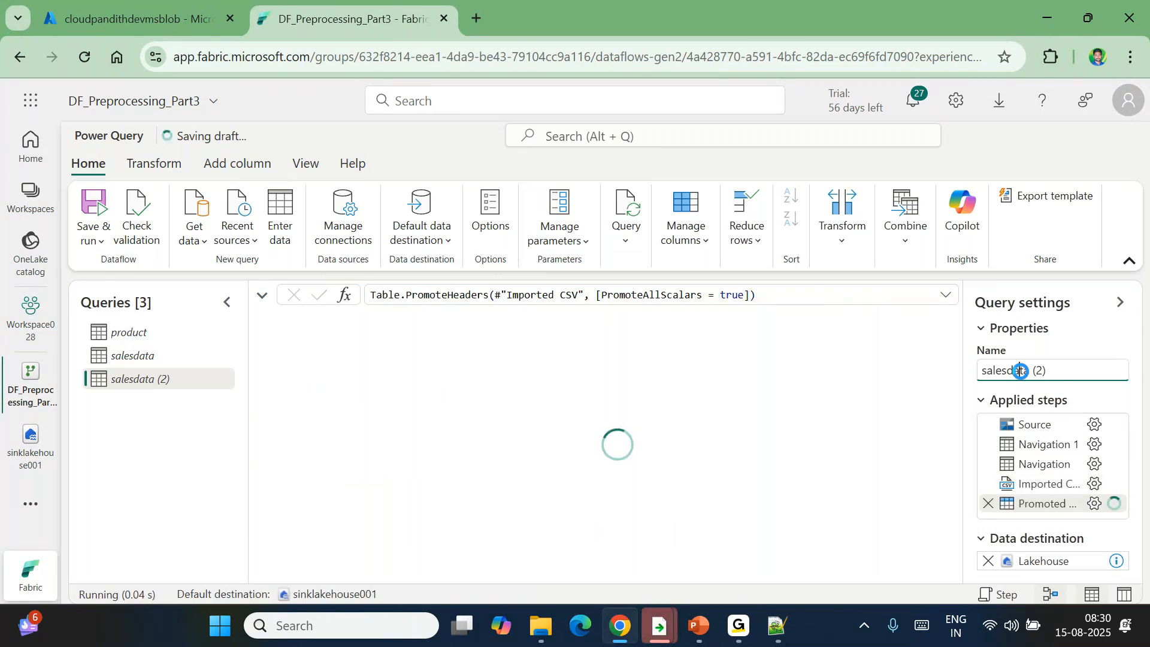
triple_click(1021, 371)
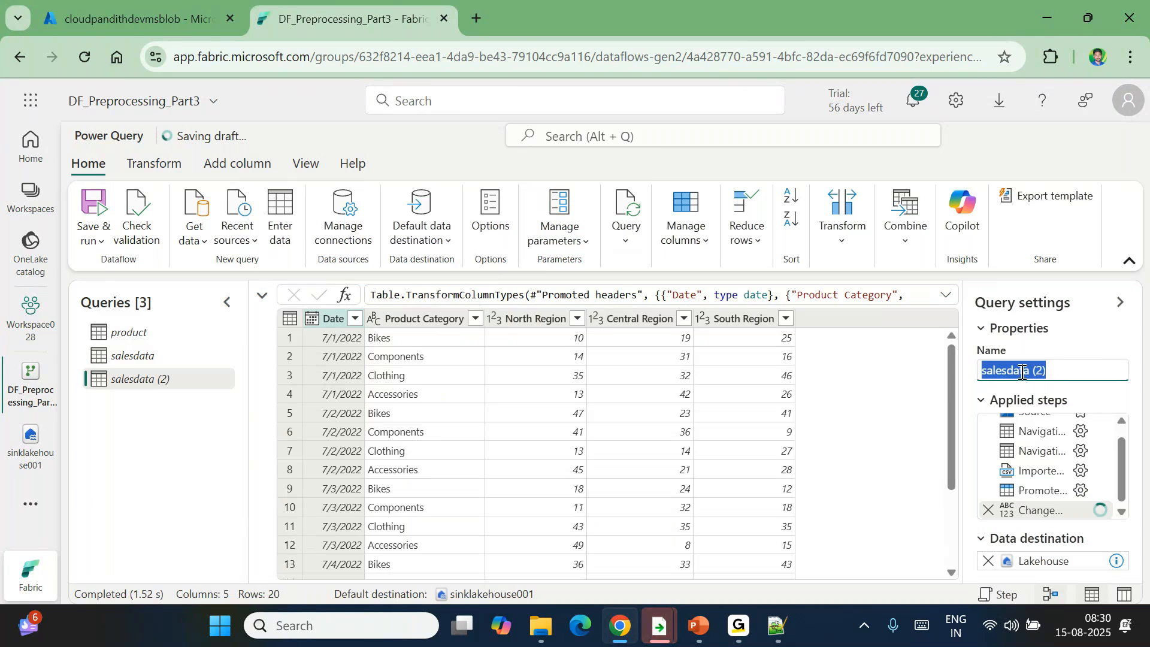
key("BackSpace")
type("PRODUC")
key("ctrl+a")
key("BackSpace")
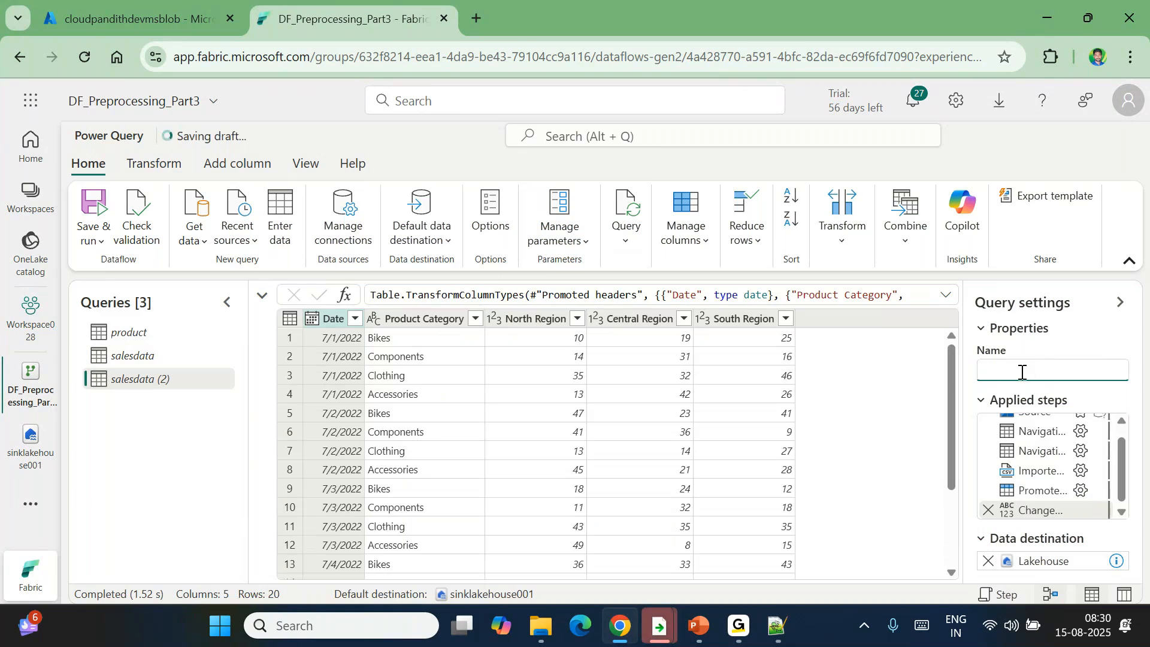
type("salesByRe")
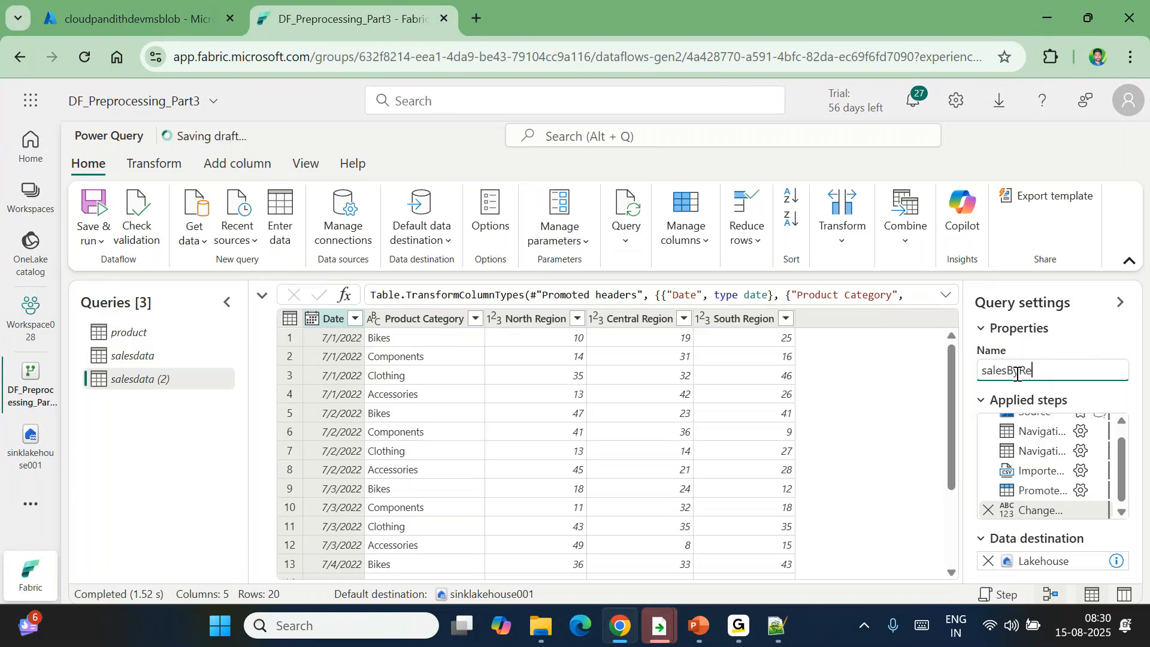
type("gion")
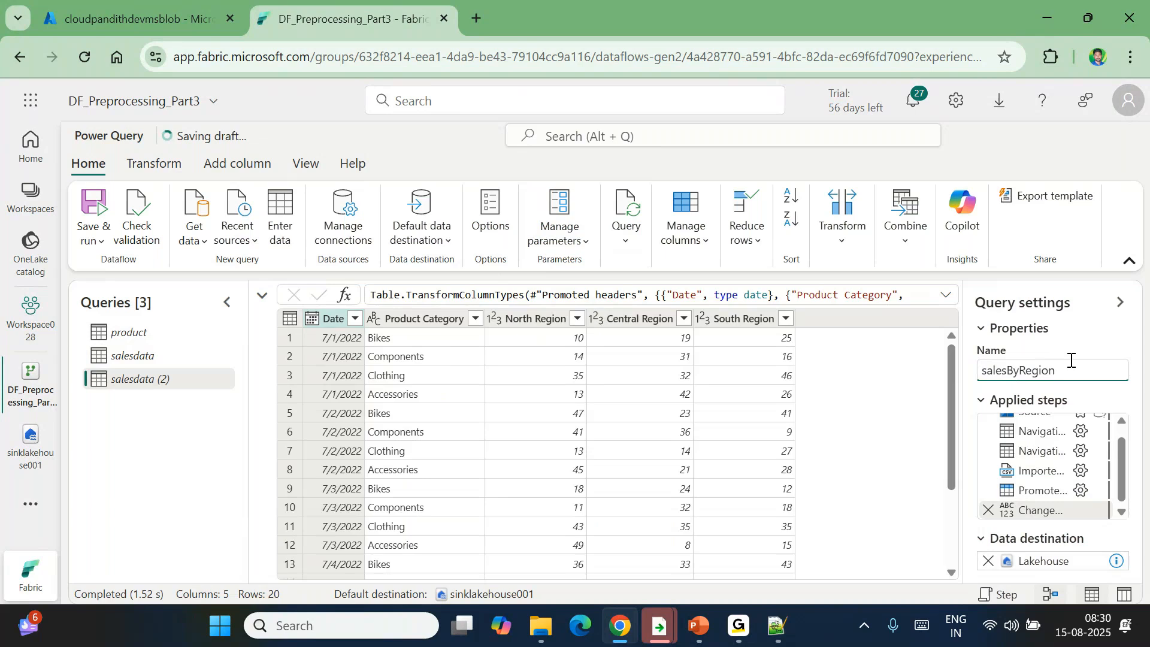
left_click(1057, 338)
mouse_move(323, 337)
left_mouse_down()
mouse_move(412, 392)
mouse_move(420, 352)
mouse_move(330, 330)
left_mouse_up()
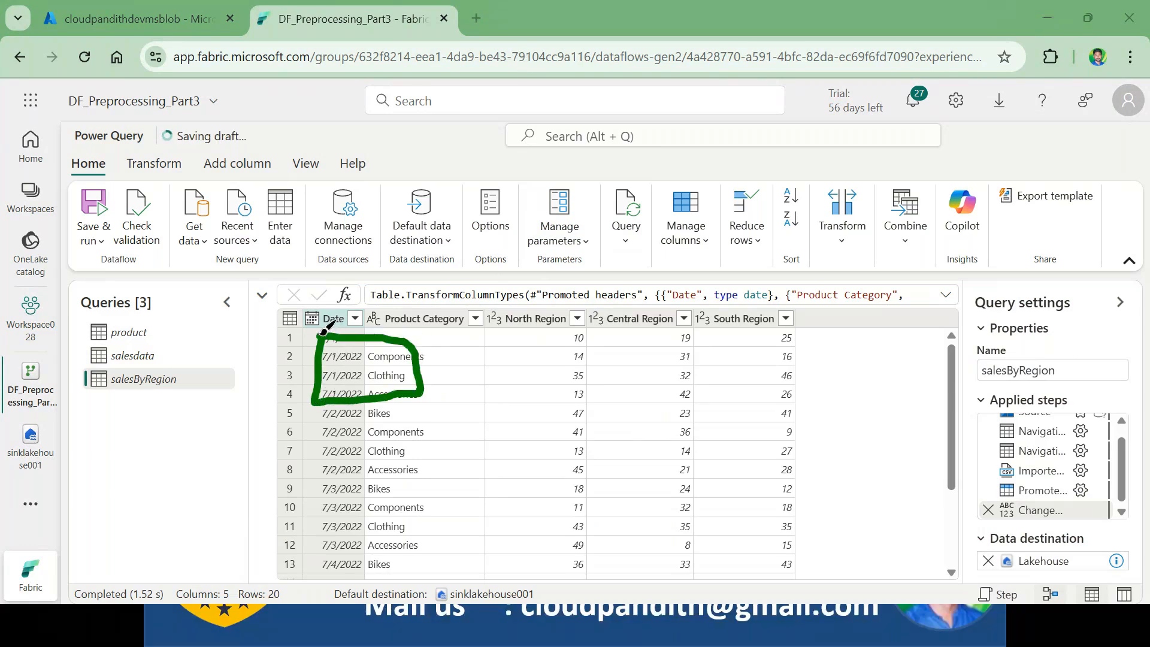
left_click_drag(402, 335, 468, 336)
left_click_drag(558, 341, 595, 295)
left_click_drag(633, 330, 683, 292)
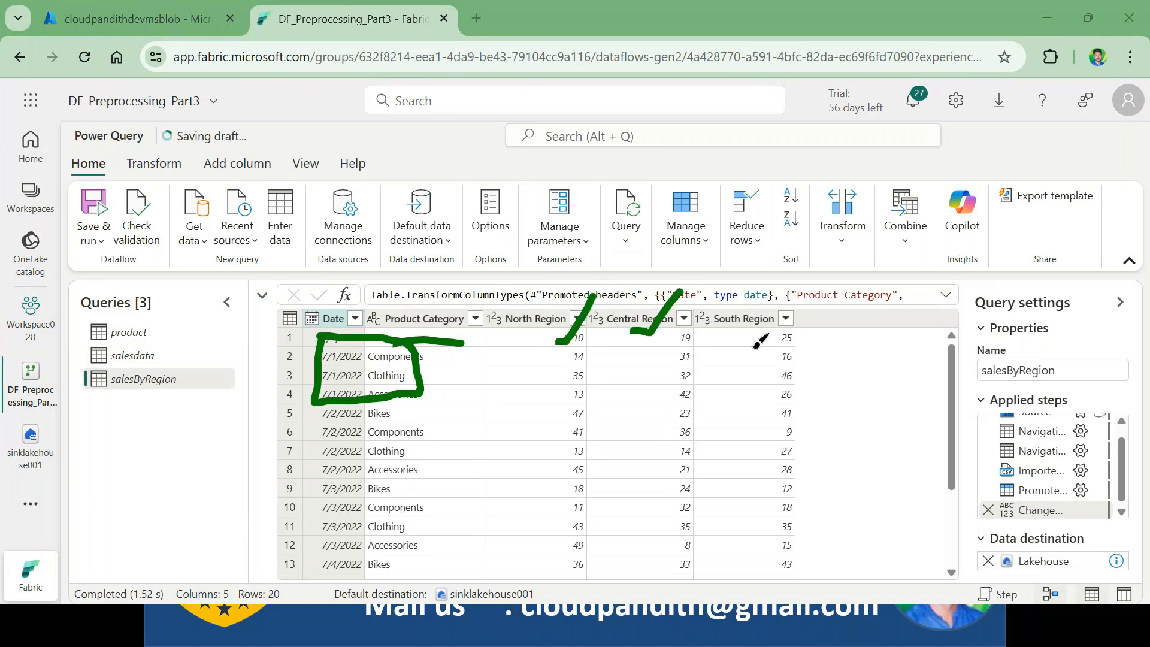
left_click_drag(746, 333, 784, 292)
key("Escape")
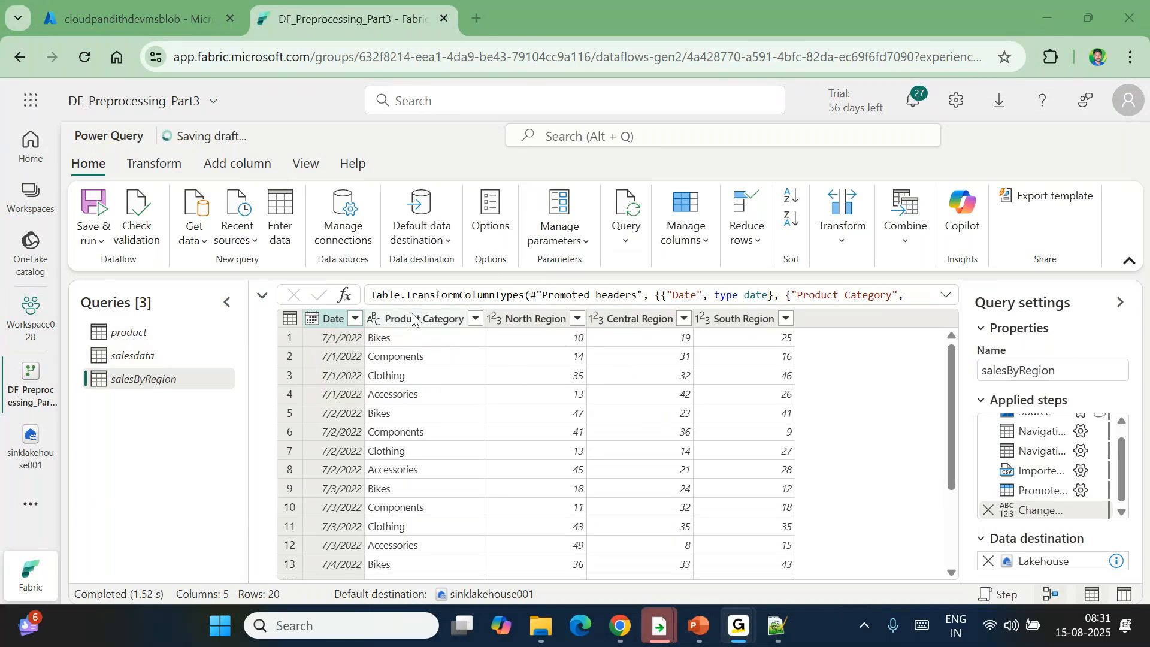
left_click(522, 37)
mouse_move(420, 335)
left_mouse_down()
mouse_move(423, 396)
mouse_move(514, 337)
mouse_move(736, 326)
left_mouse_up()
mouse_move(352, 333)
left_mouse_down()
mouse_move(359, 451)
mouse_move(345, 563)
left_mouse_up()
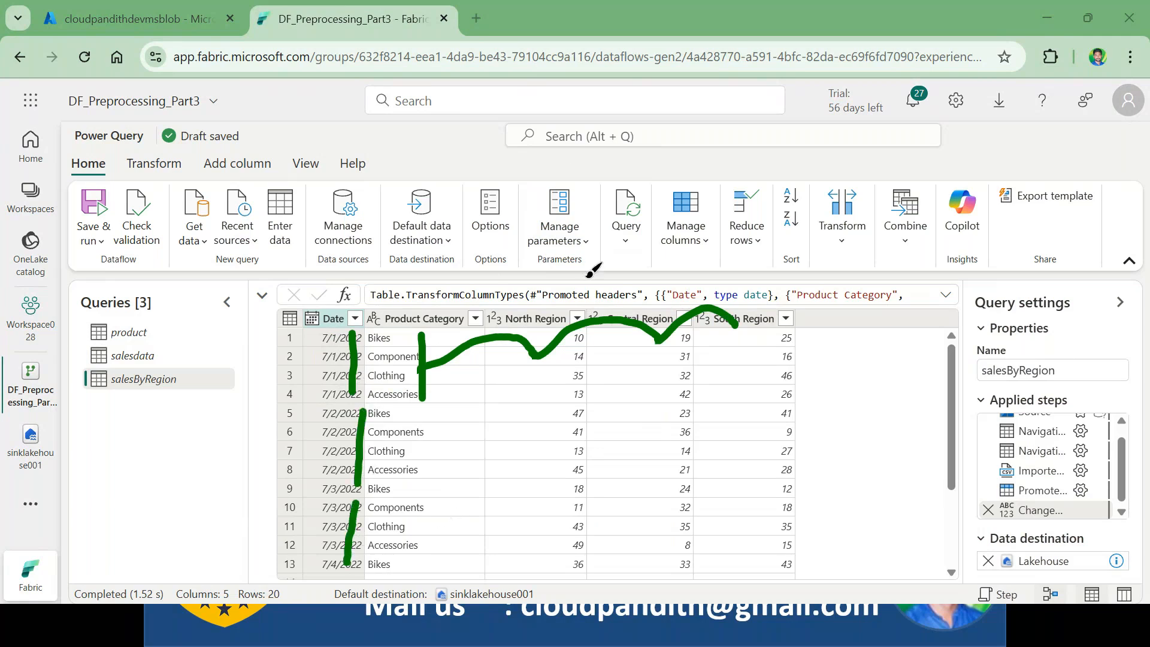
key("Escape")
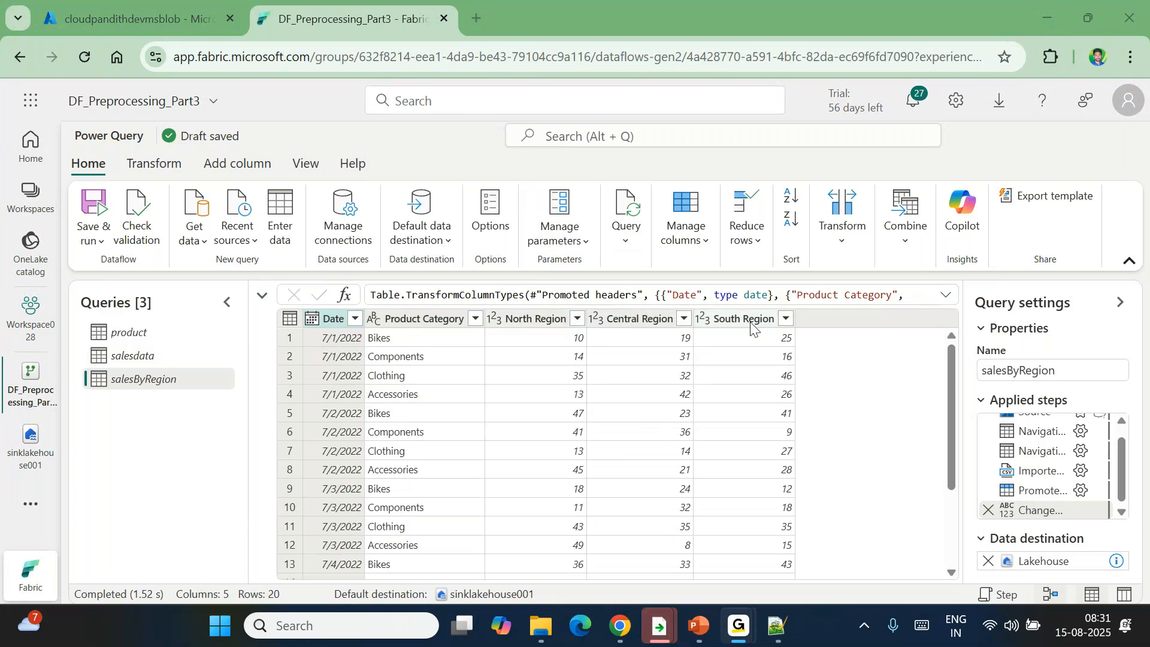
Step: Unpivot all columns other than Date and Product Category in the salesByRegion query
left_click(440, 318)
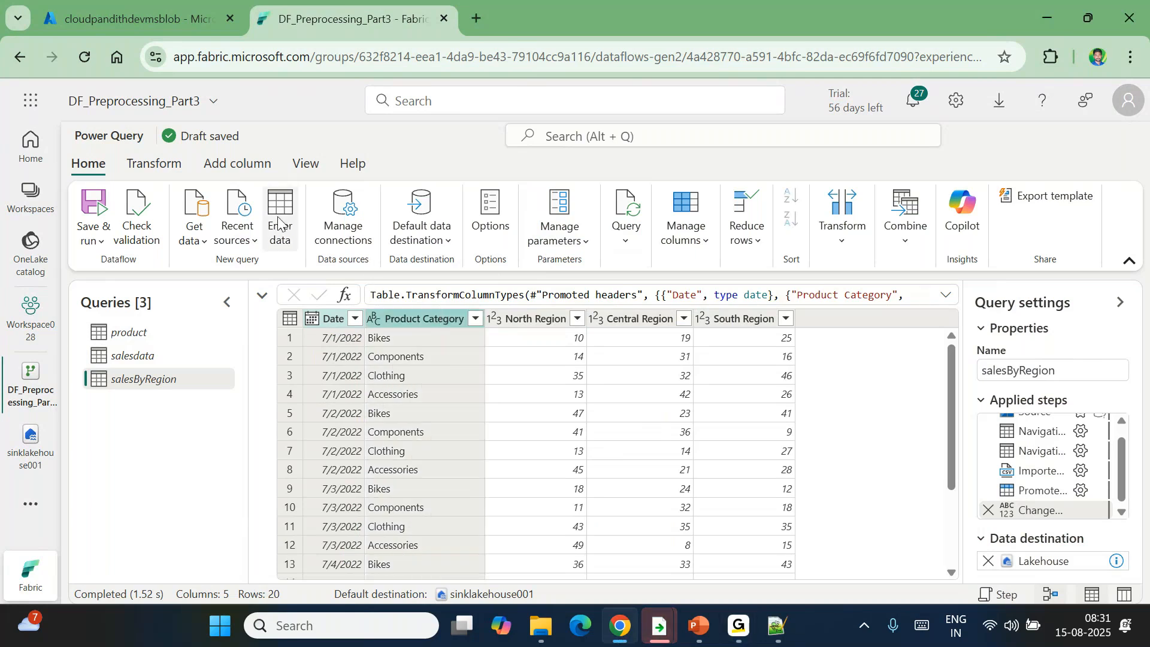
left_click(169, 172)
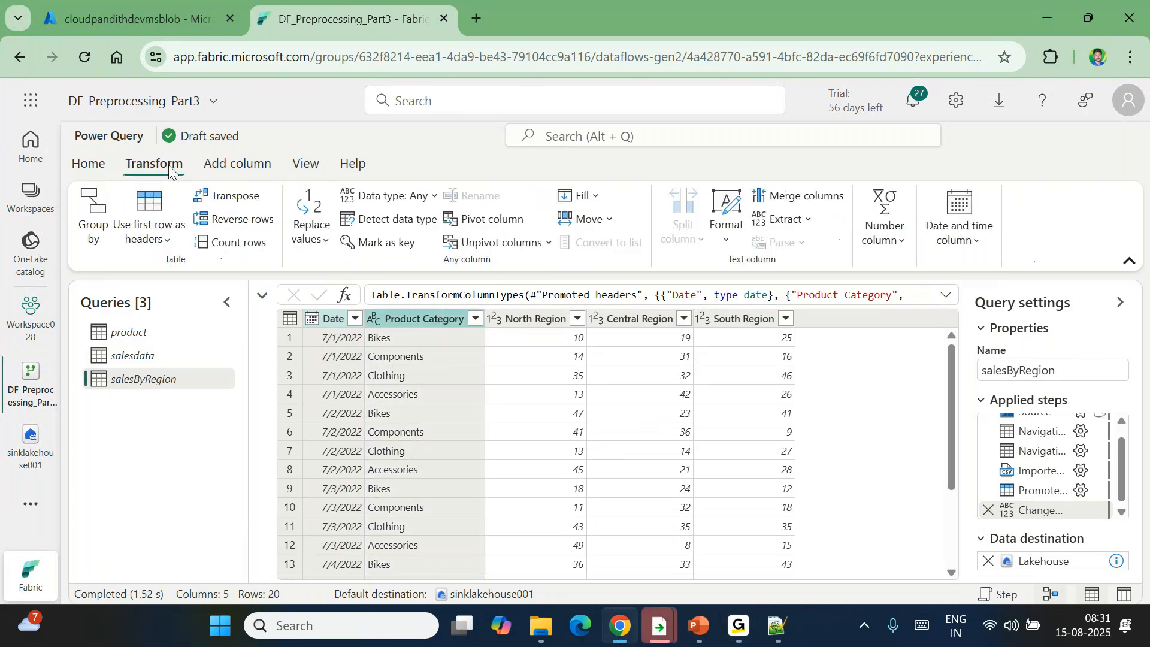
left_click(549, 242)
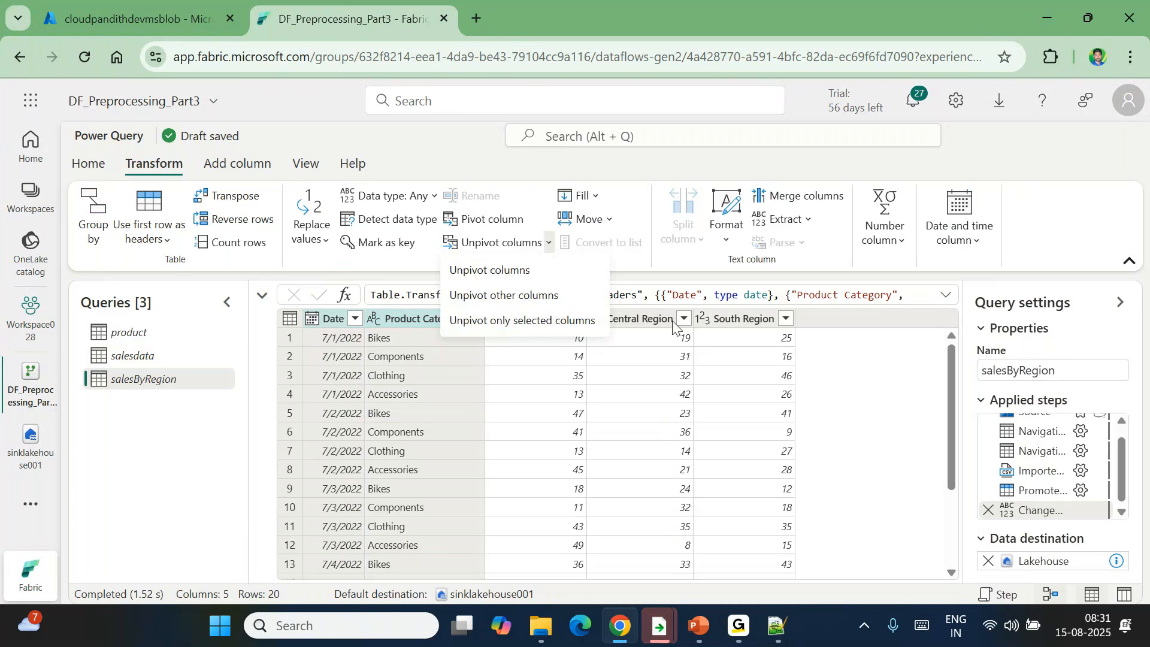
left_click(530, 298)
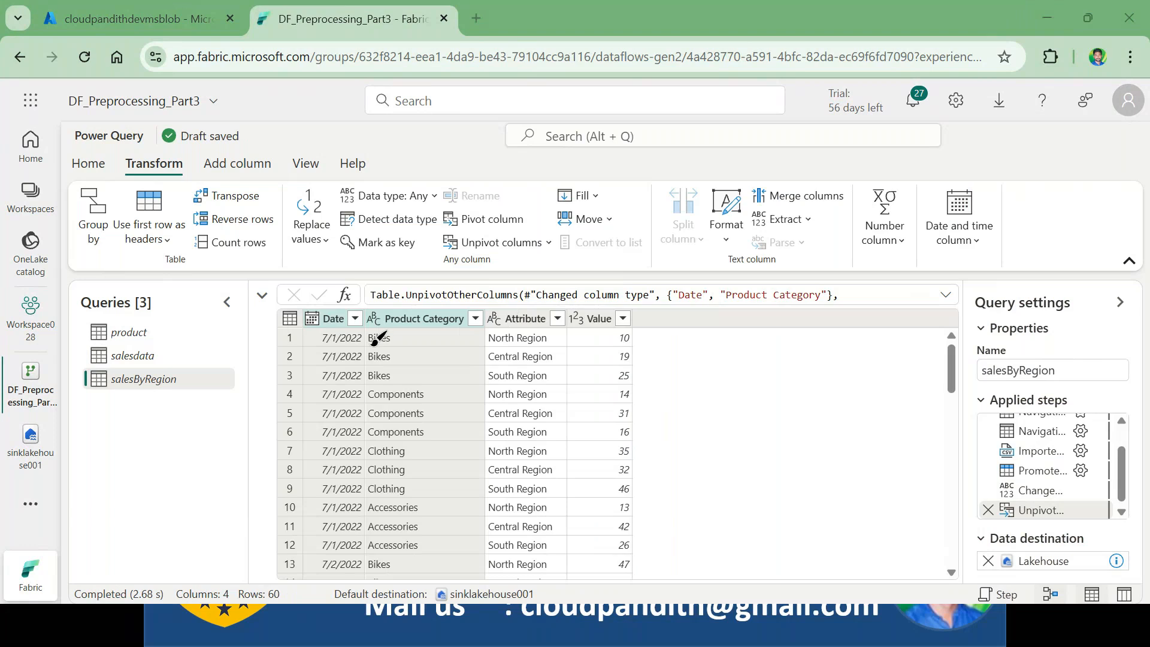
left_click_drag(340, 346, 393, 346)
mouse_move(608, 343)
left_mouse_down()
mouse_move(548, 341)
mouse_move(581, 358)
mouse_move(613, 356)
left_mouse_up()
left_click_drag(548, 377, 605, 378)
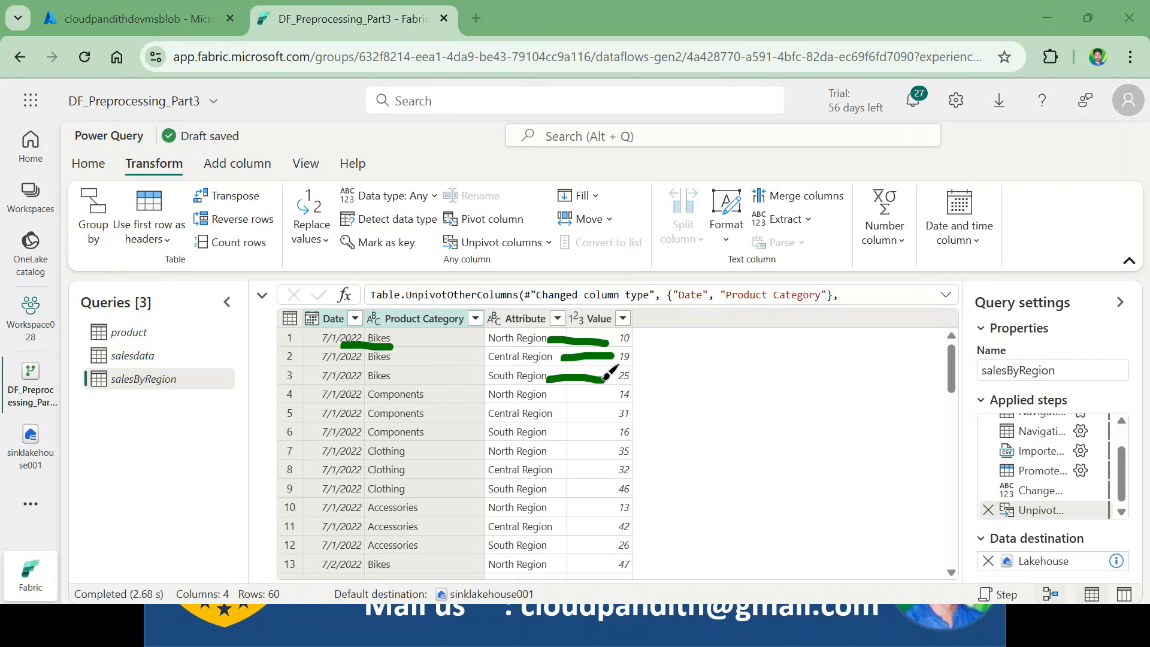
left_click_drag(343, 340, 408, 331)
left_click_drag(537, 336, 541, 377)
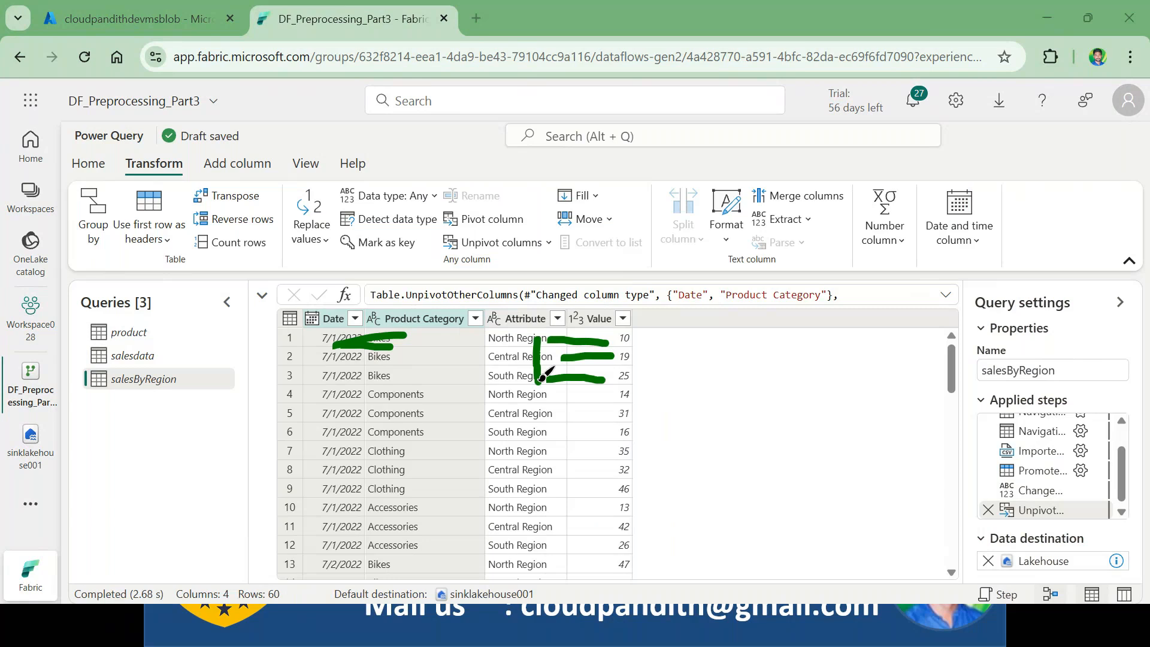
left_click_drag(559, 327, 775, 309)
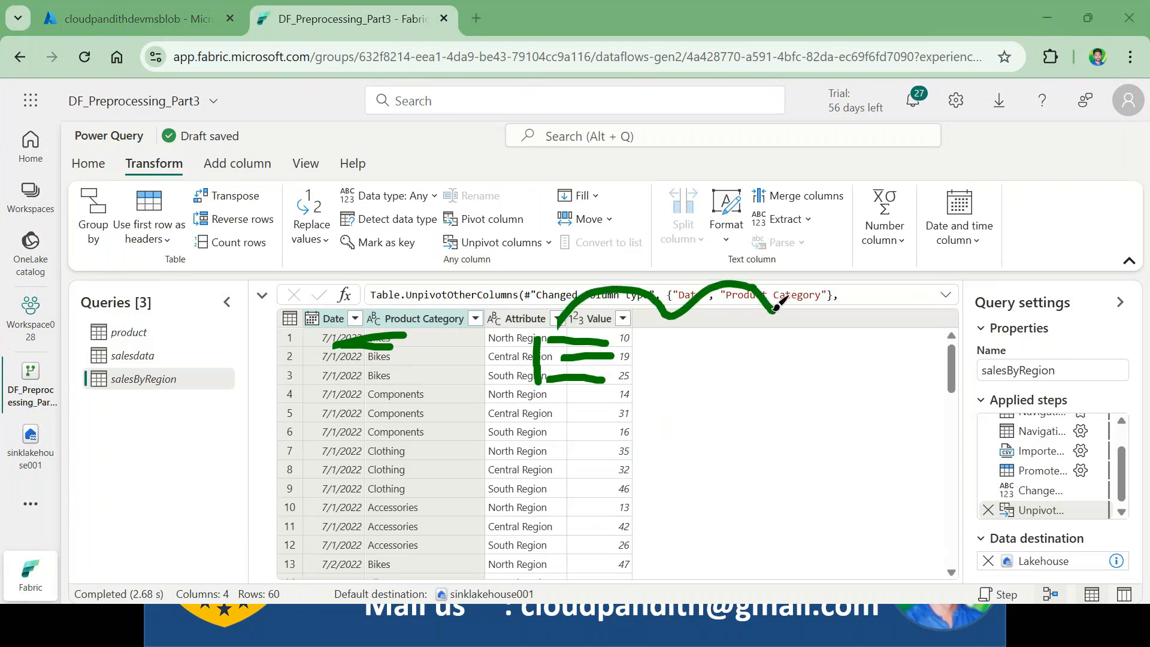
mouse_move(543, 348)
left_mouse_down()
mouse_move(594, 353)
mouse_move(598, 371)
left_mouse_up()
mouse_move(635, 327)
left_mouse_down()
mouse_move(651, 379)
mouse_move(596, 352)
mouse_move(607, 359)
left_mouse_up()
left_click_drag(581, 397, 568, 389)
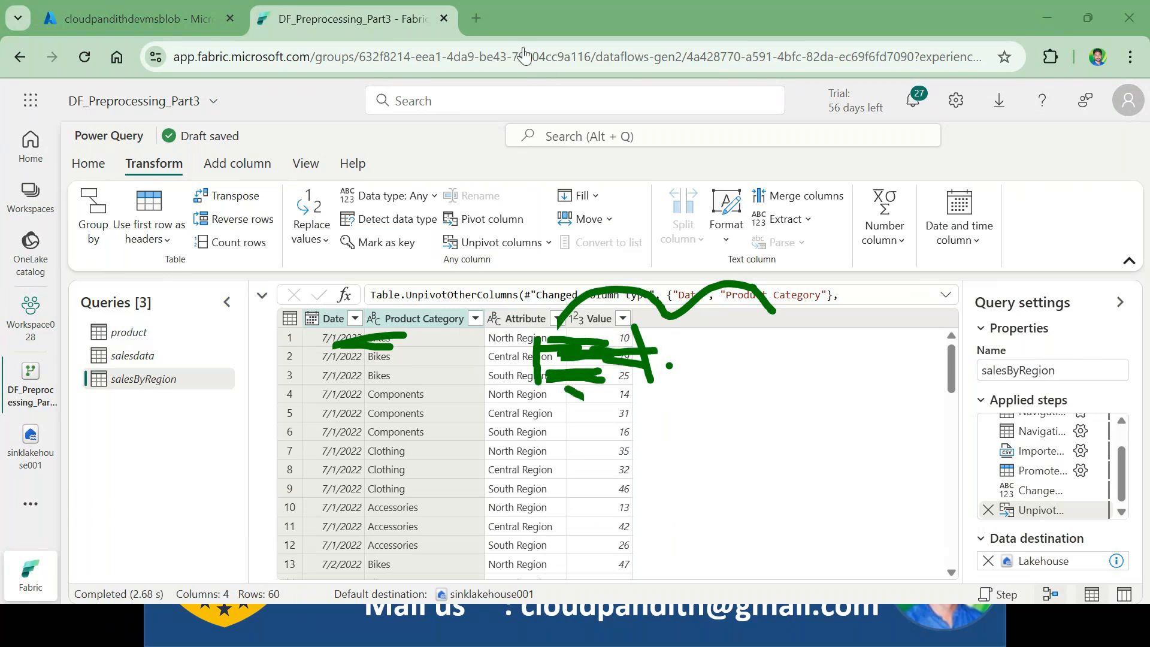
key("Escape")
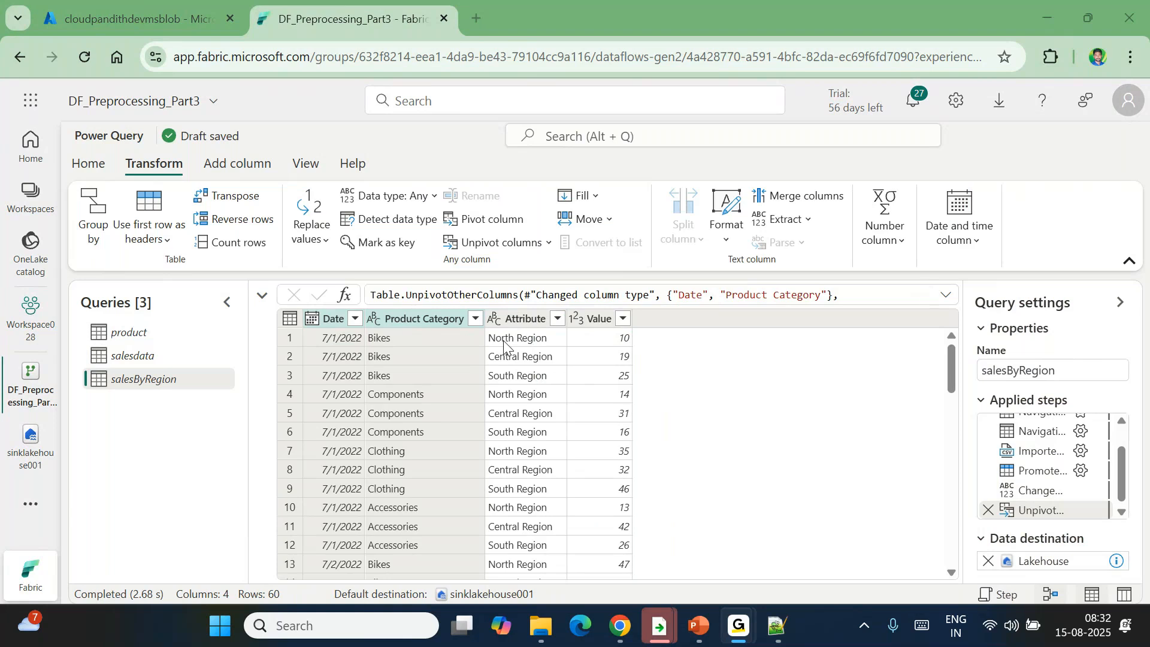
left_click_drag(392, 333, 397, 377)
left_click_drag(465, 344, 495, 349)
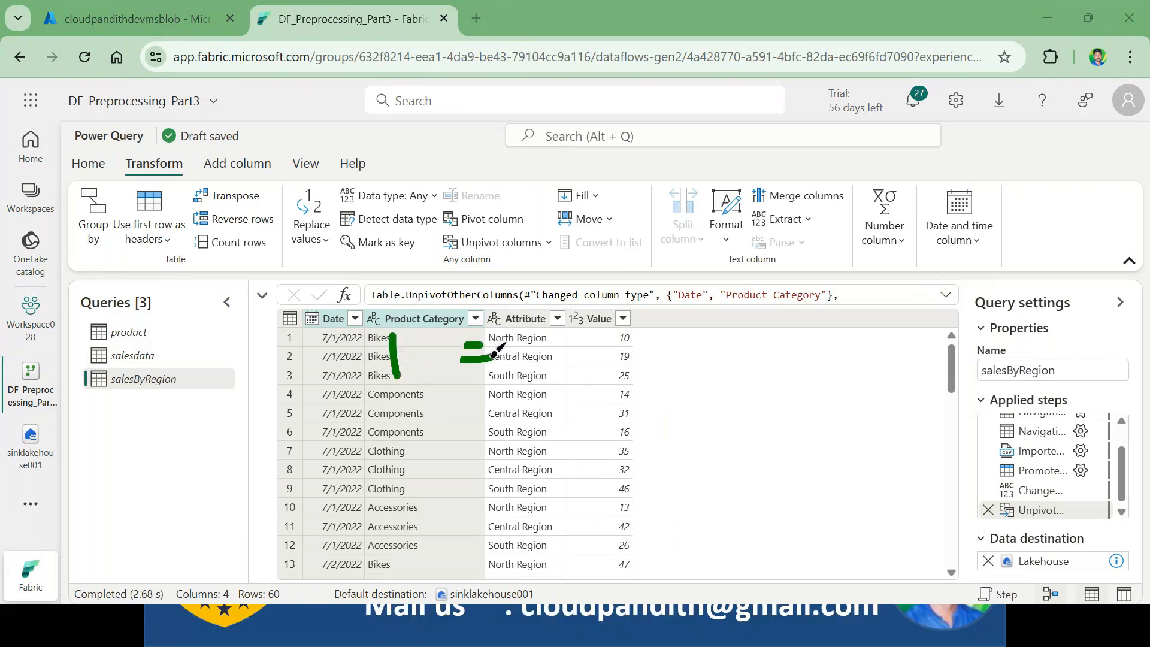
left_click_drag(351, 334, 358, 450)
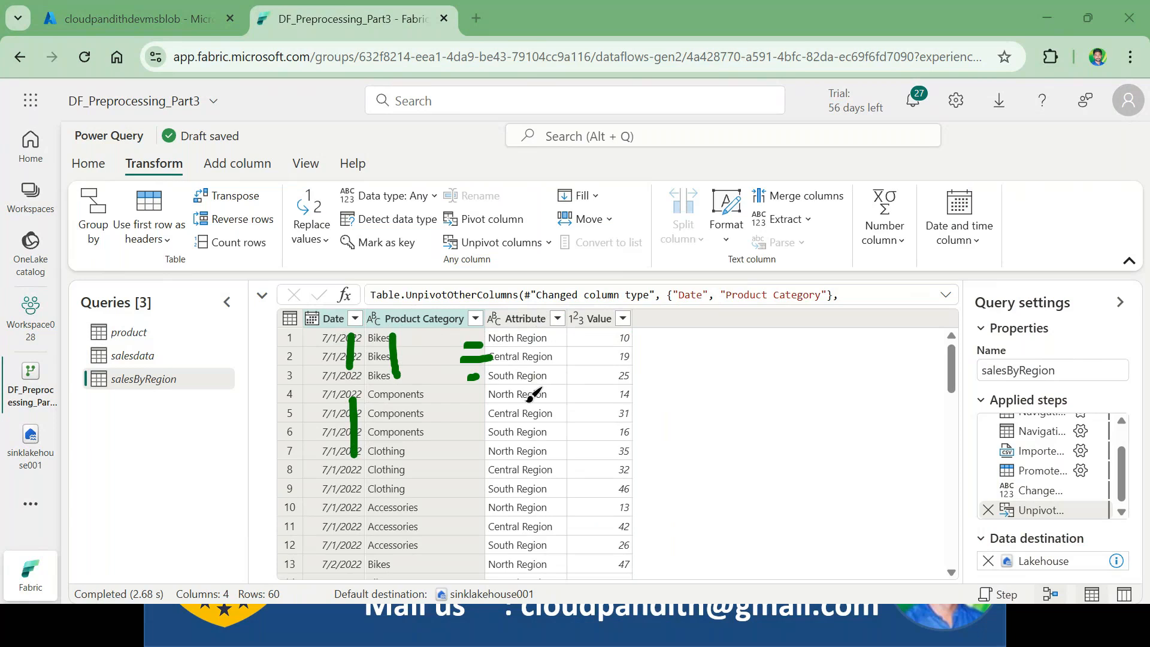
left_click_drag(353, 398, 357, 444)
mouse_move(431, 408)
left_mouse_down()
mouse_move(488, 413)
mouse_move(508, 432)
left_mouse_up()
left_click_drag(345, 450, 355, 556)
mouse_move(429, 513)
left_mouse_down()
mouse_move(498, 503)
mouse_move(501, 521)
left_mouse_up()
left_click_drag(424, 551, 513, 537)
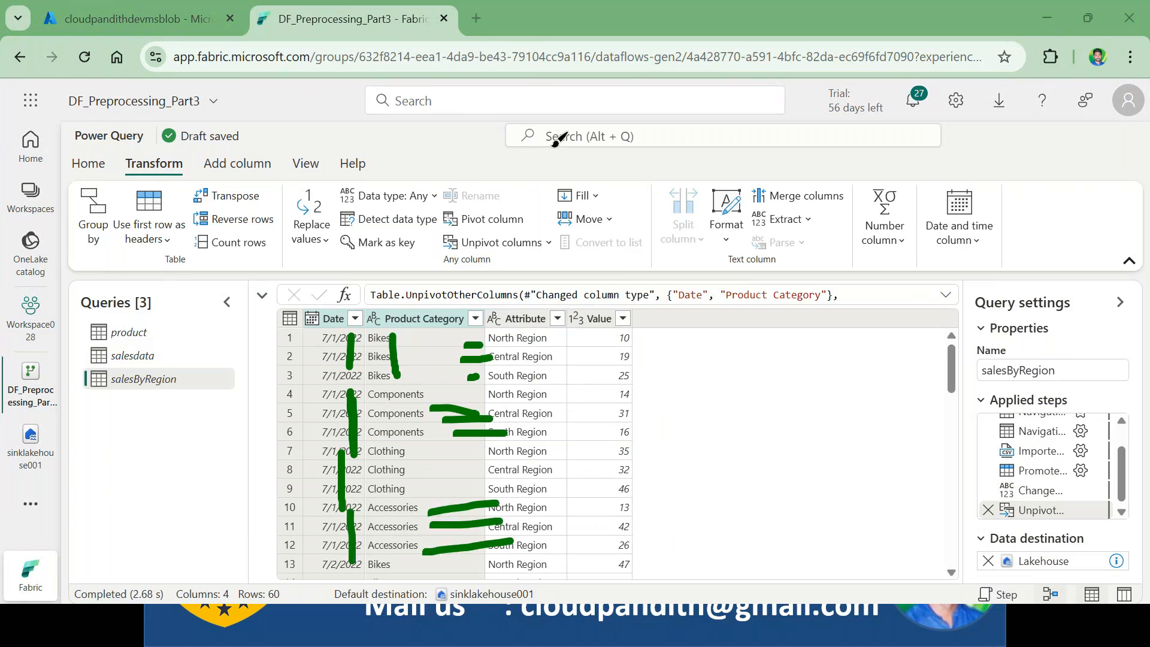
key("Escape")
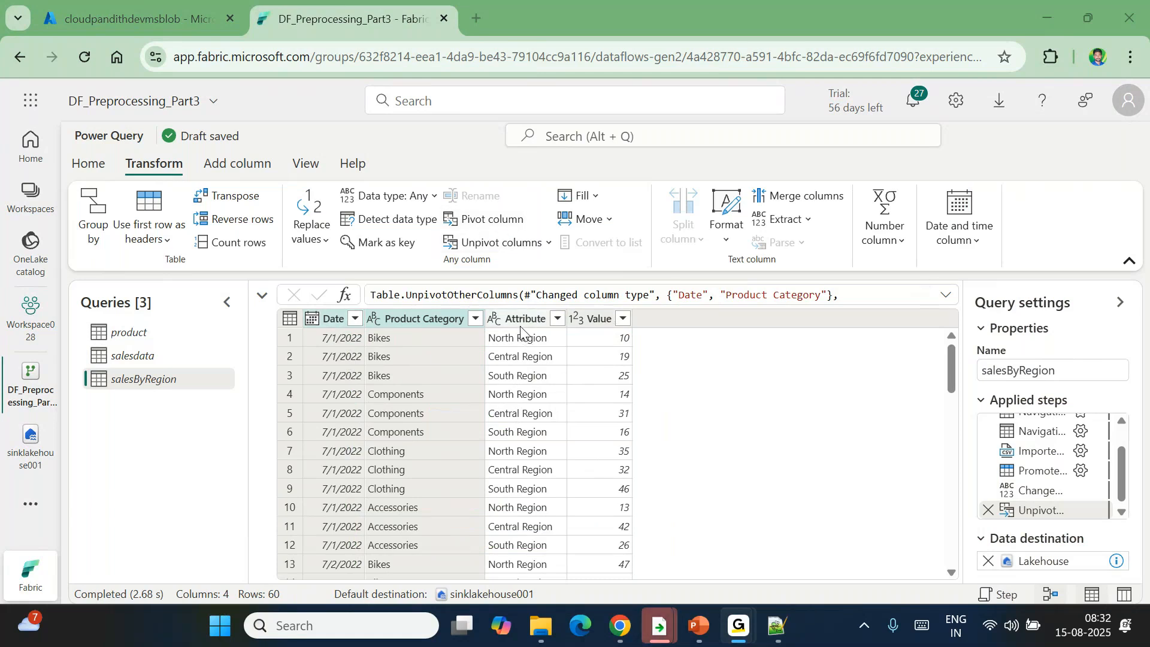
left_click(539, 381)
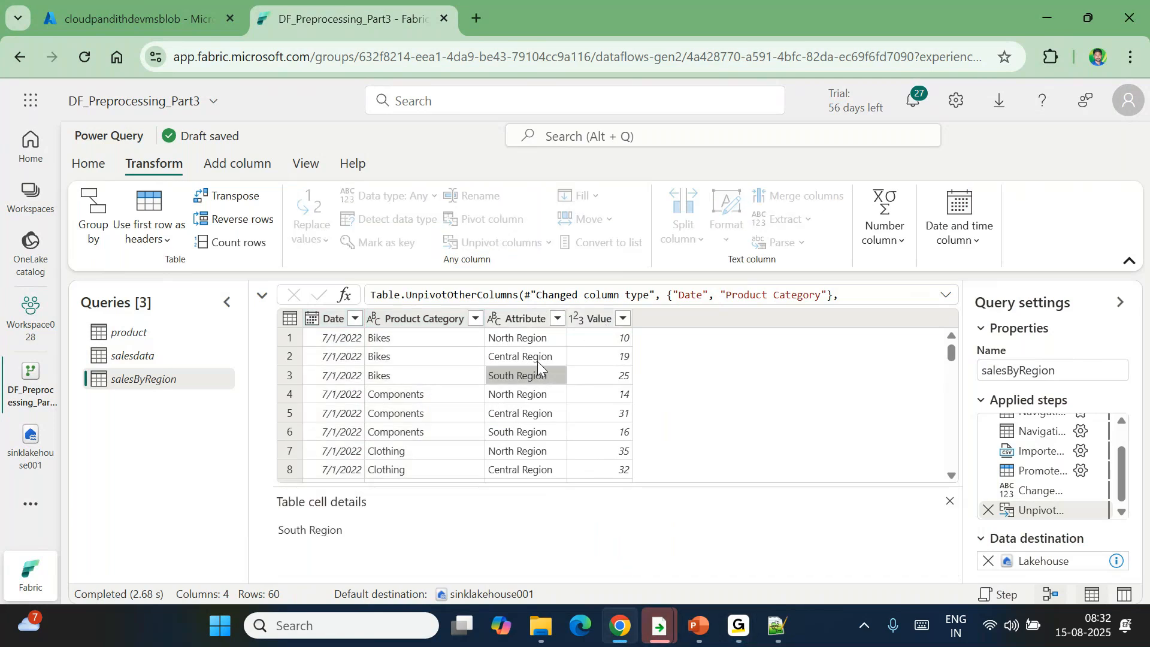
Step: Try pivoting the Value column of the salesByRegion query, and remove the resulting pivot step
left_click(602, 317)
key("ctrl+a")
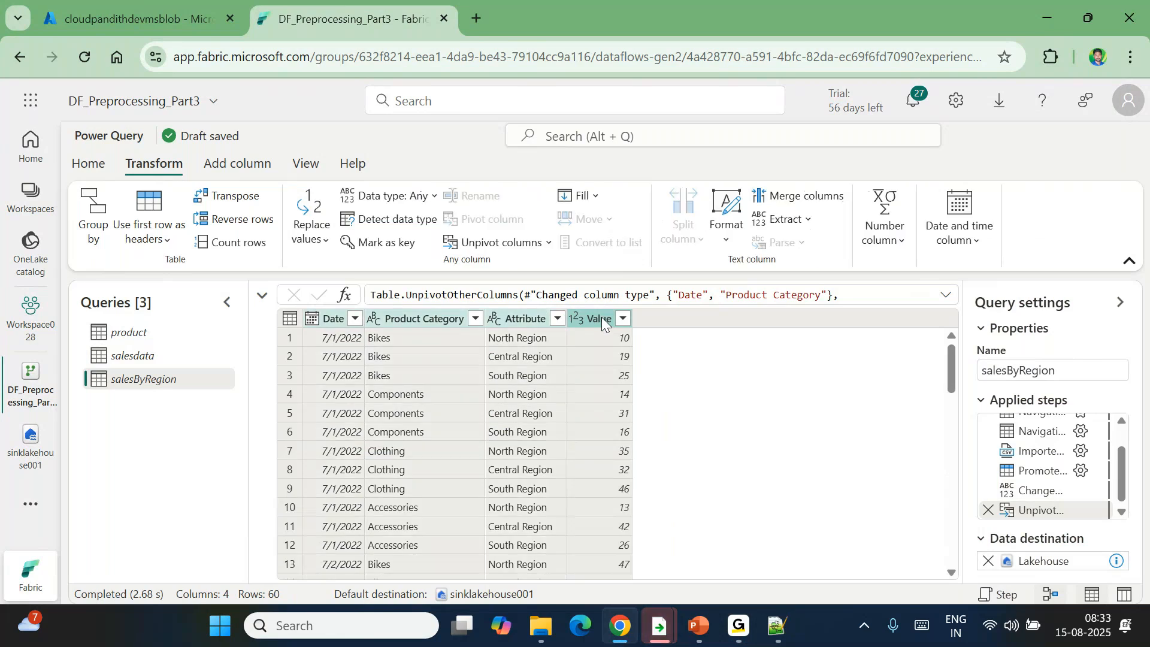
left_click(598, 331)
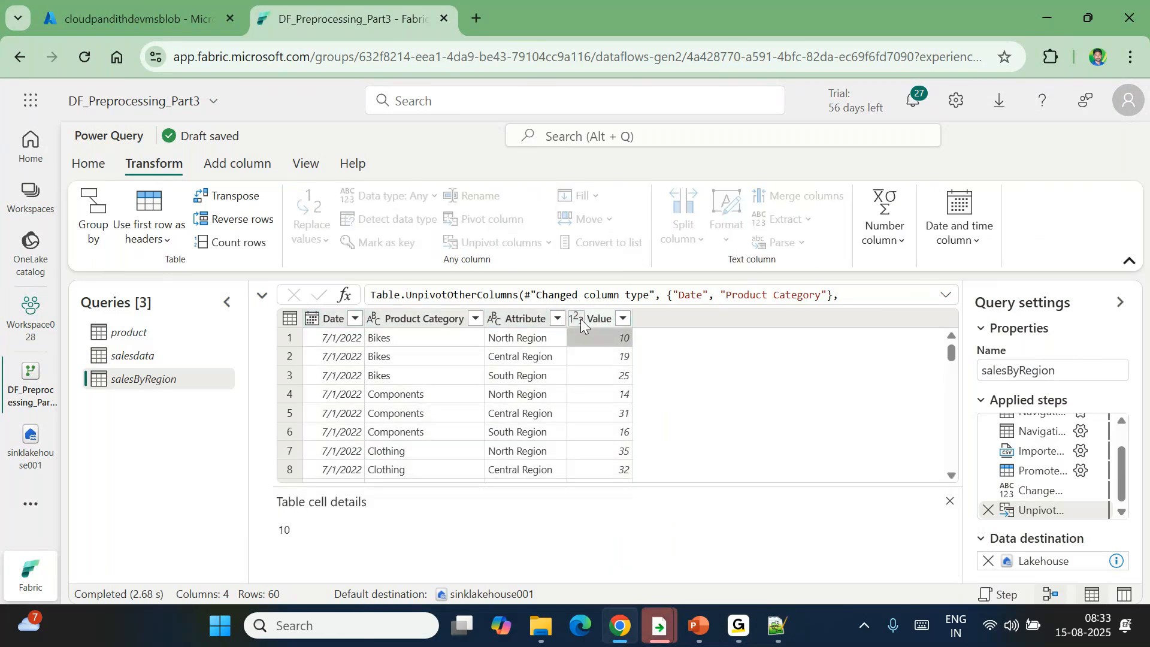
left_click(580, 319)
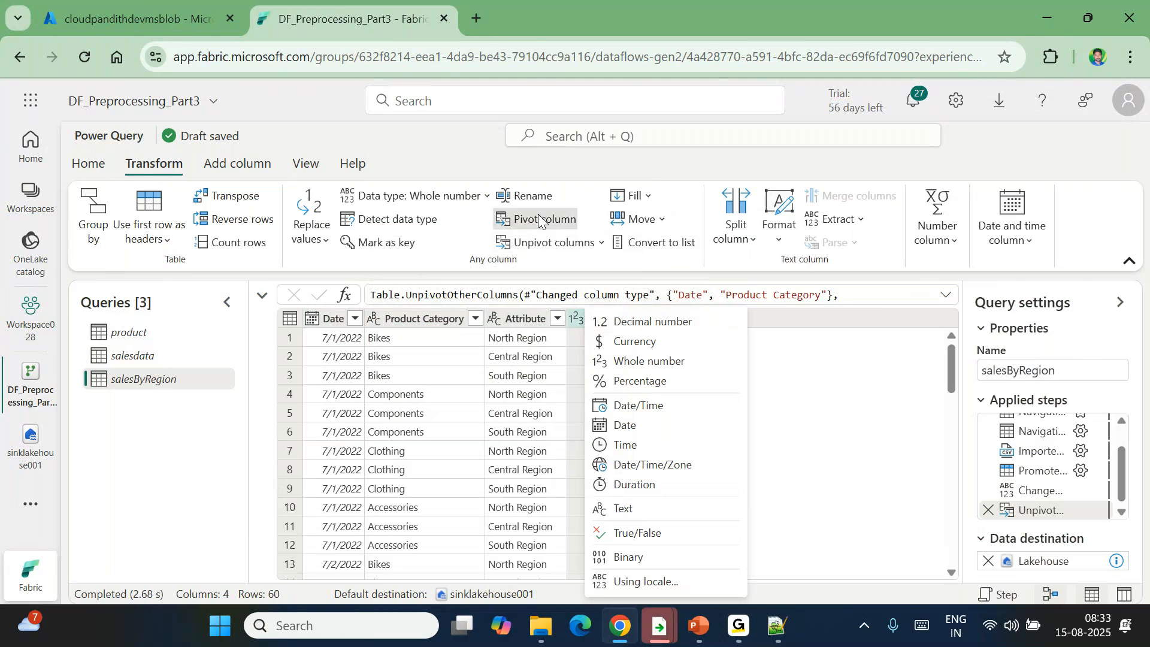
left_click(538, 214)
left_click(565, 393)
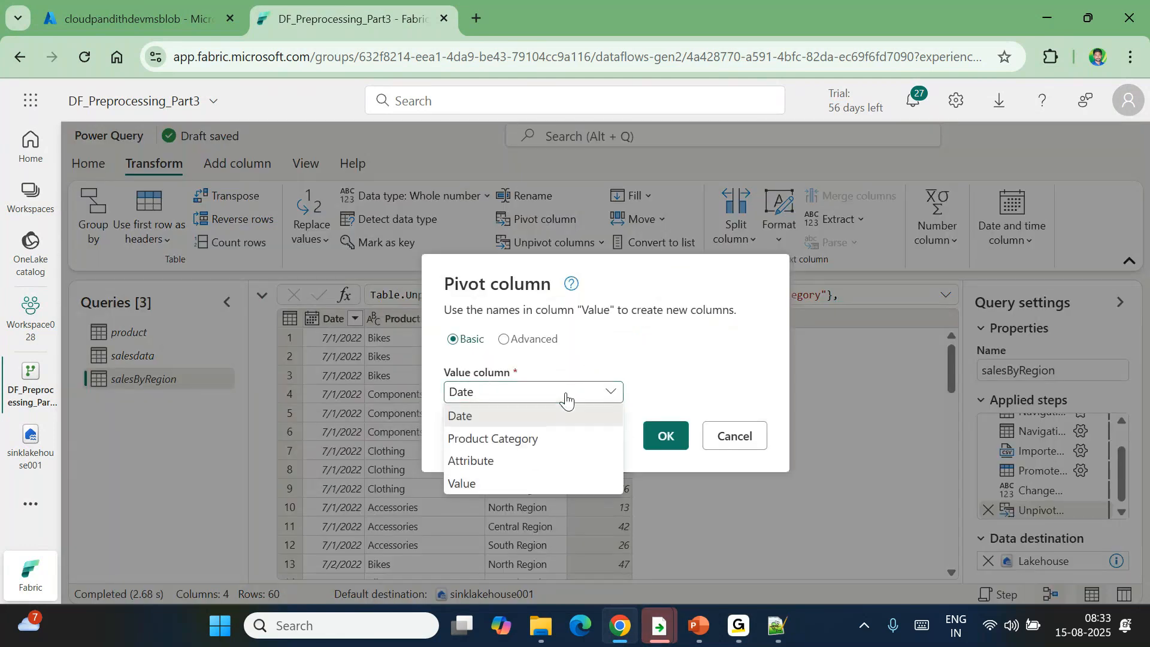
left_click(494, 482)
left_click(665, 440)
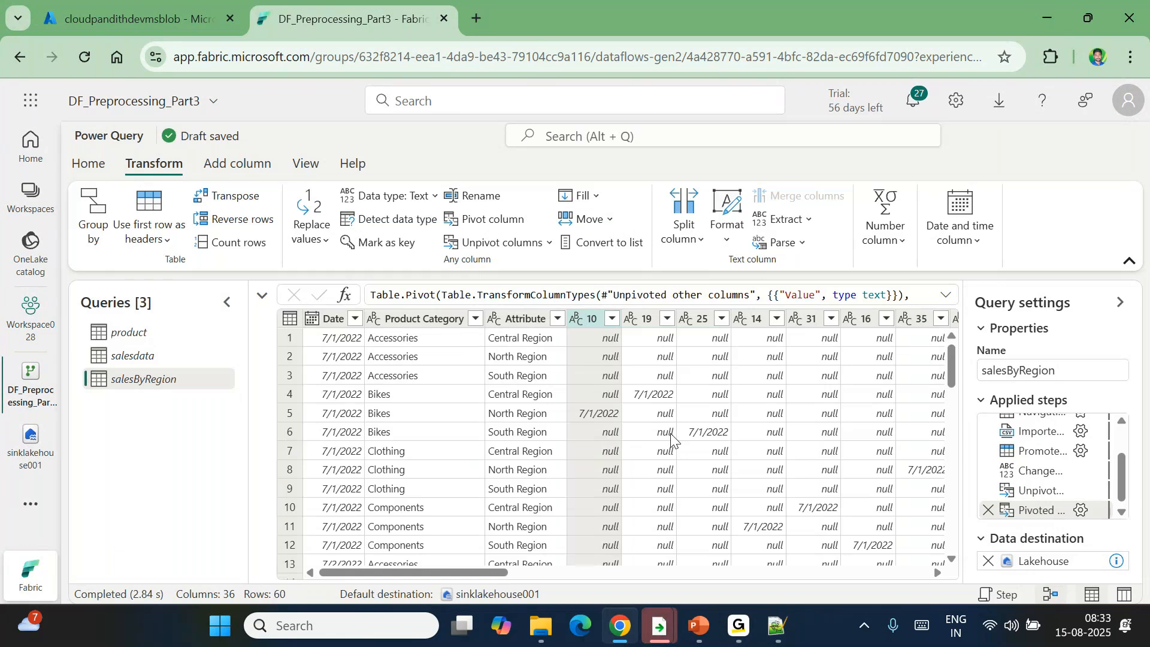
key("BackSpace")
key("BackSpace")
key("BackSpace")
key("BackSpace")
key("BackSpace")
key("BackSpace")
key("BackSpace")
key("BackSpace")
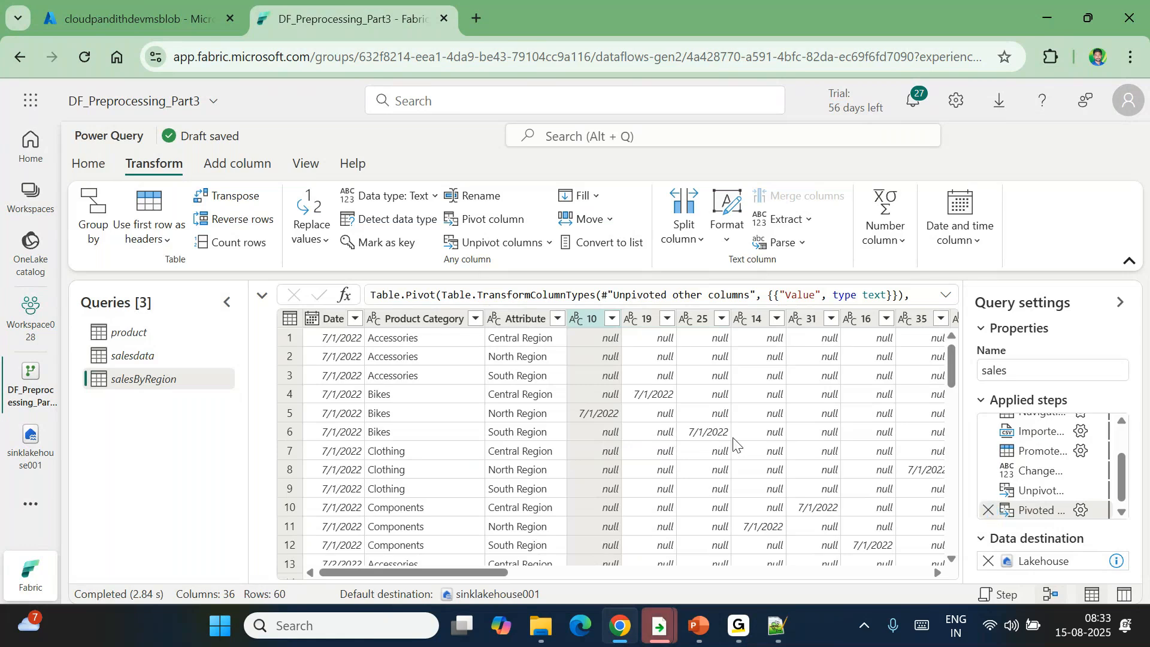
Step: Pivot the Attribute column using Value as the value column, and delete that Pivoted column step
left_click(519, 314)
left_click(578, 317, "ctrl")
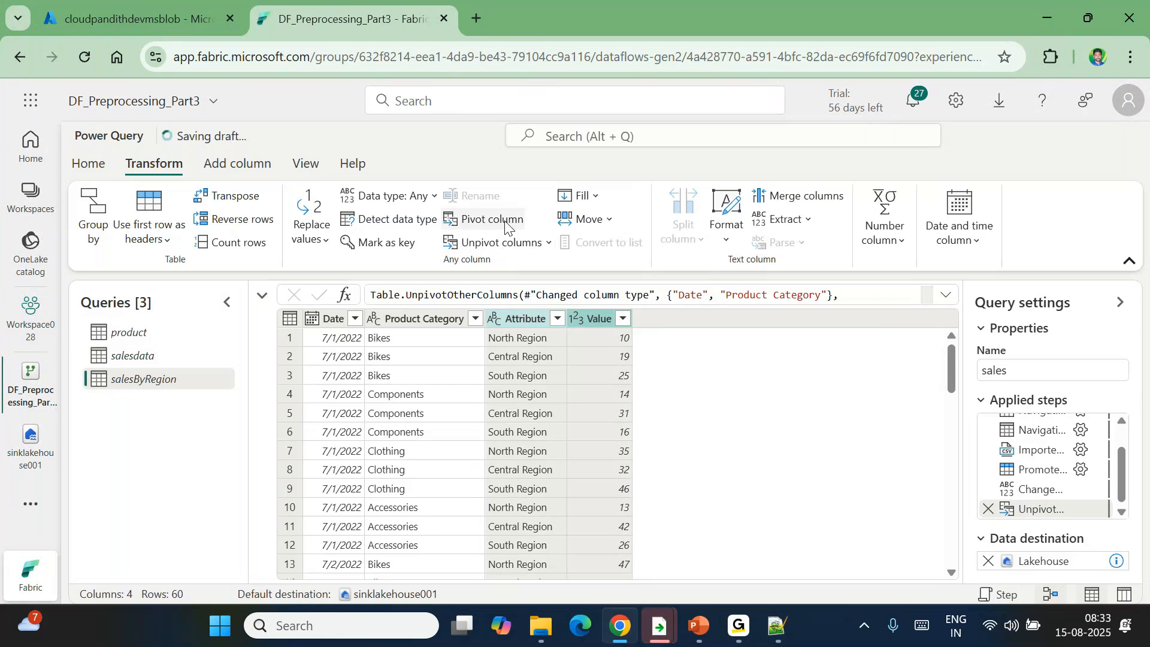
left_click(500, 223)
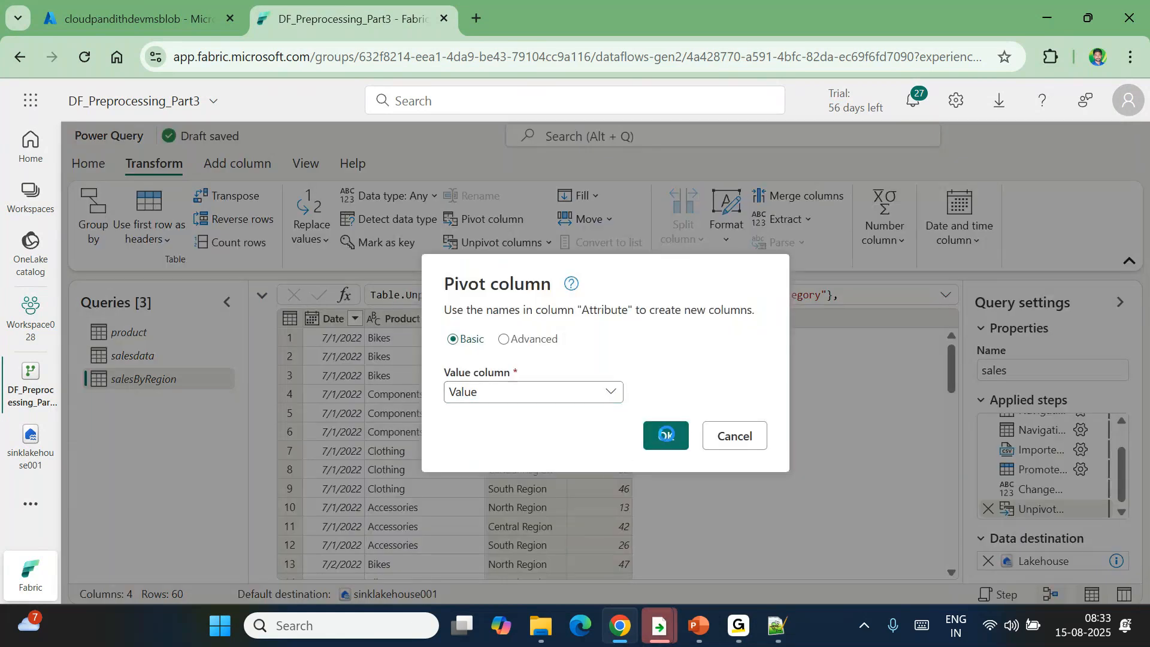
left_click(668, 438)
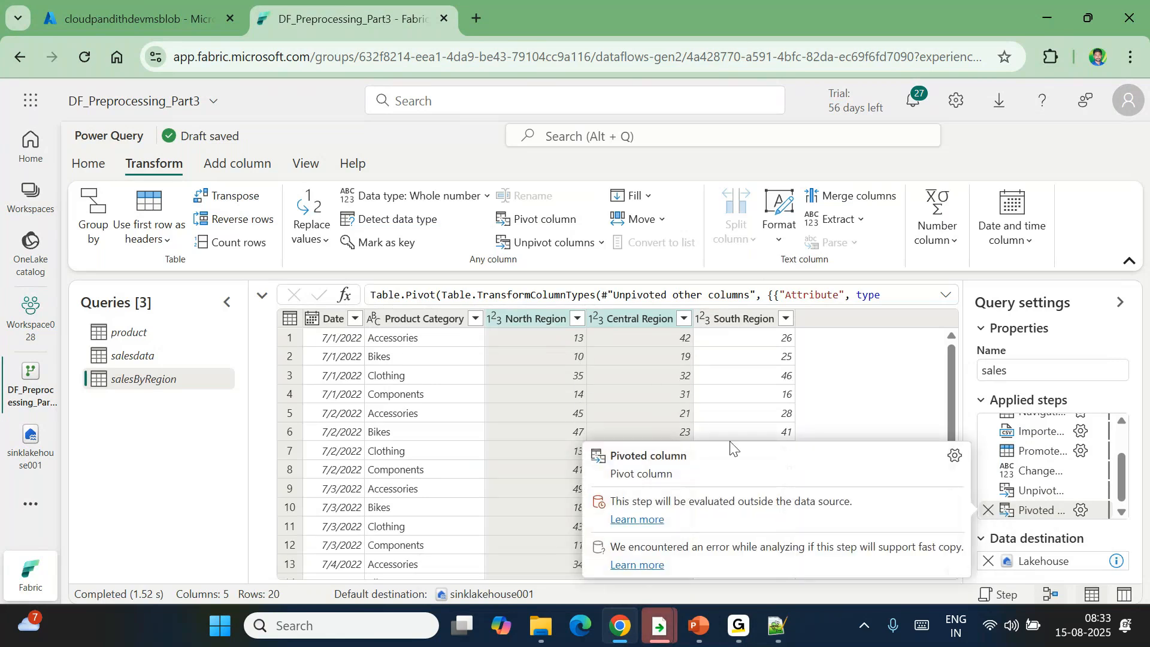
left_click(988, 510)
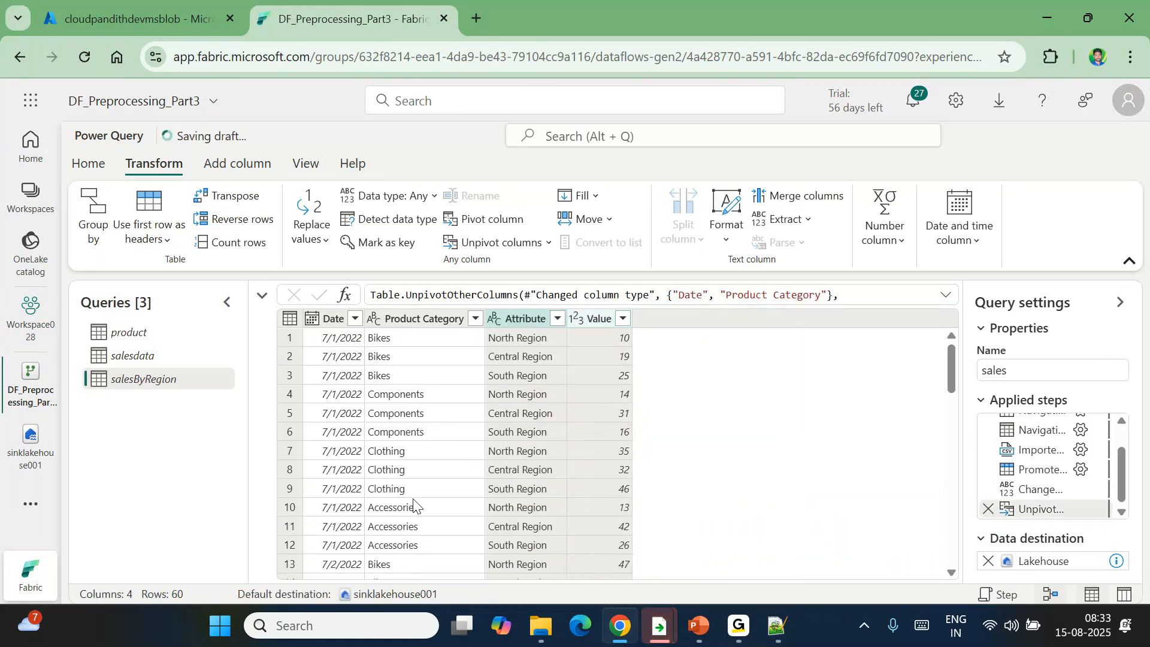
Step: Rename the Attribute column to Region and the Value column to Quantity in the salesByRegion query
double_click(528, 318)
type("Region")
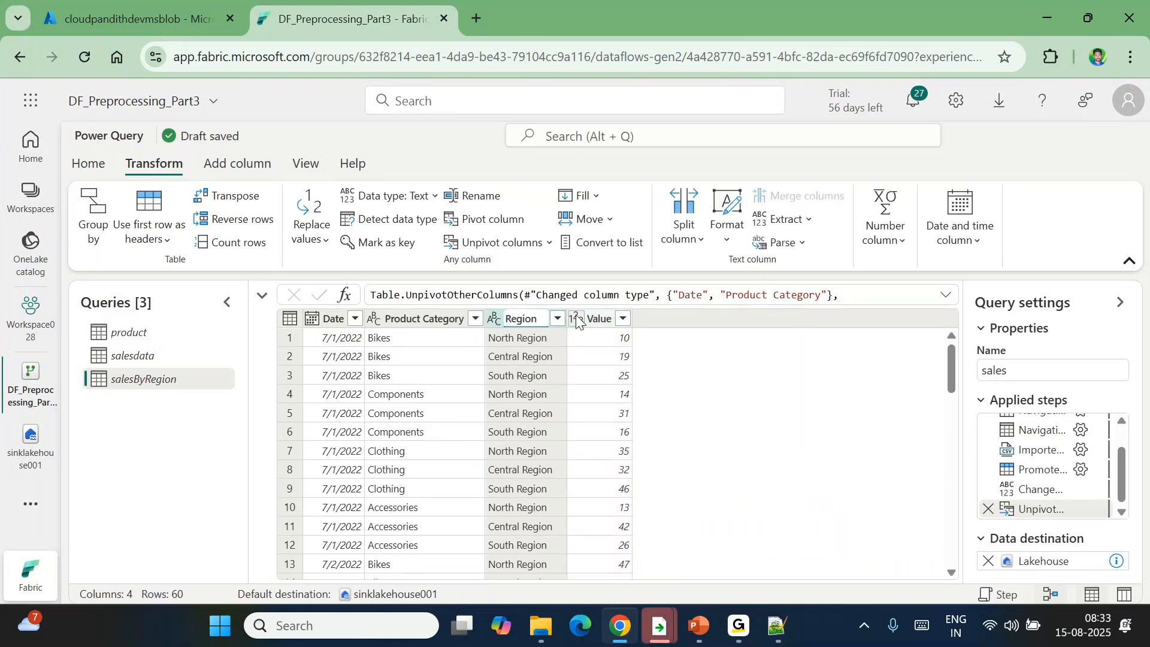
left_click(596, 317)
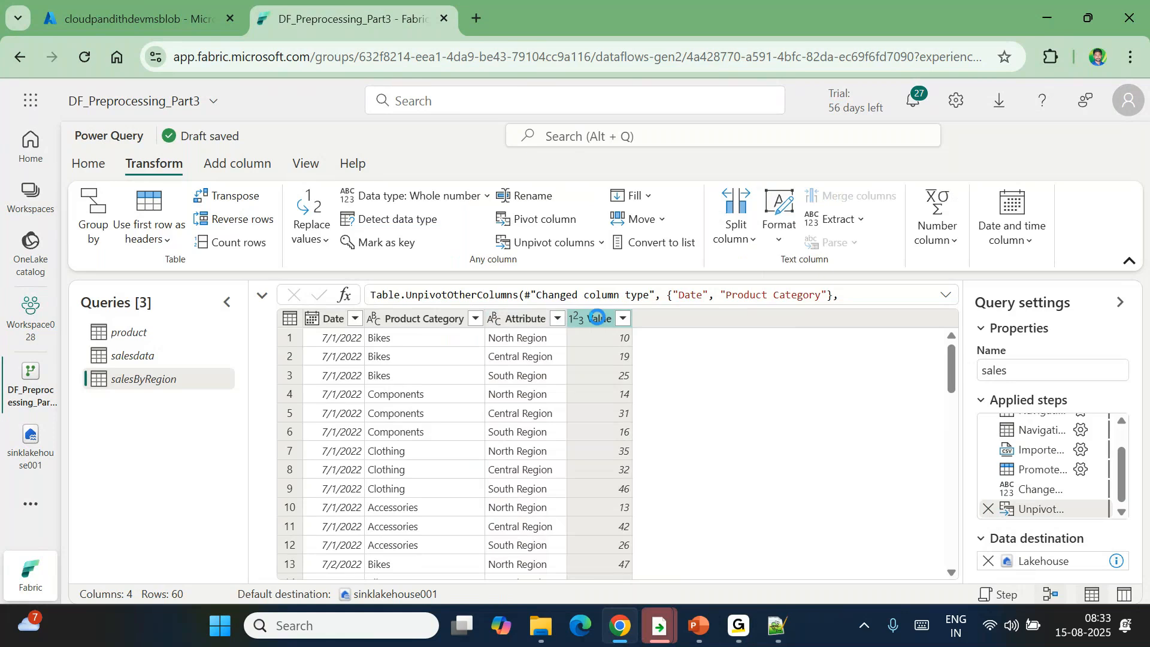
double_click(600, 316)
type("Qua")
key("BackSpace")
key("BackSpace")
type("antity")
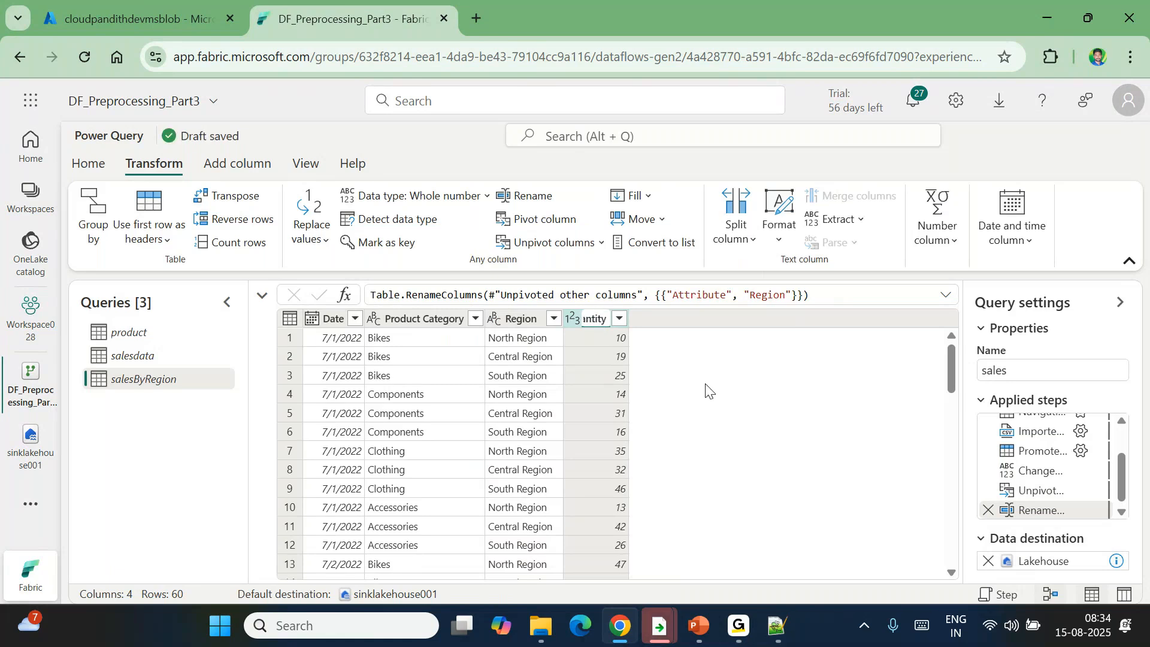
left_click(730, 408)
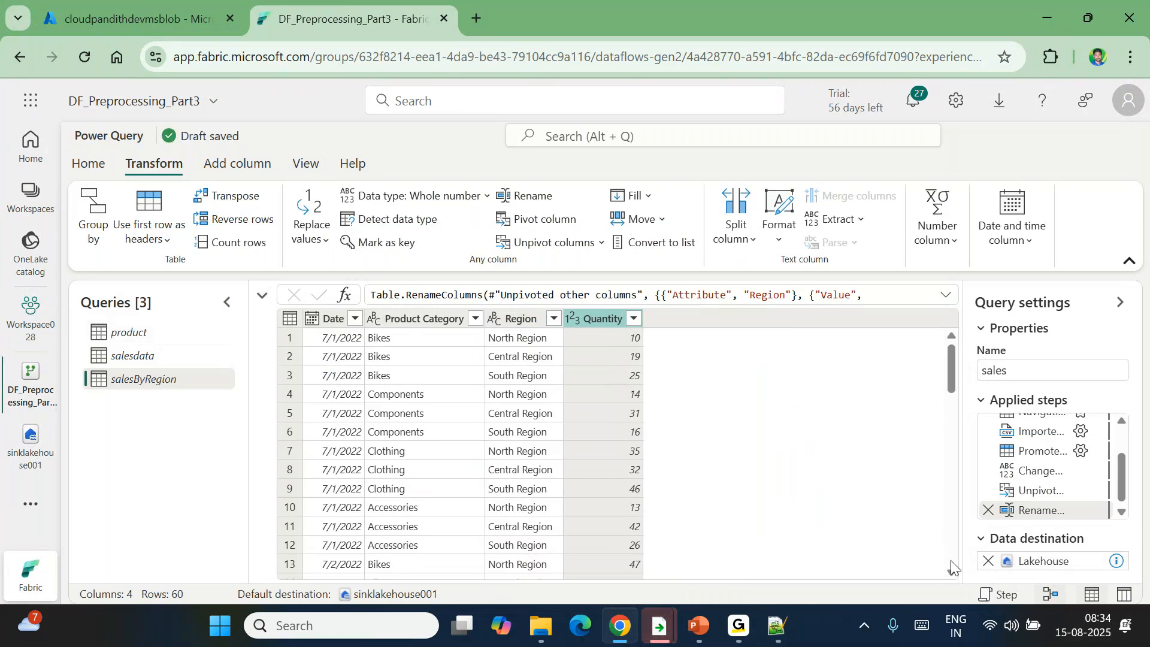
Step: Show the query diagram again, and save and run the dataflow
left_click(261, 294)
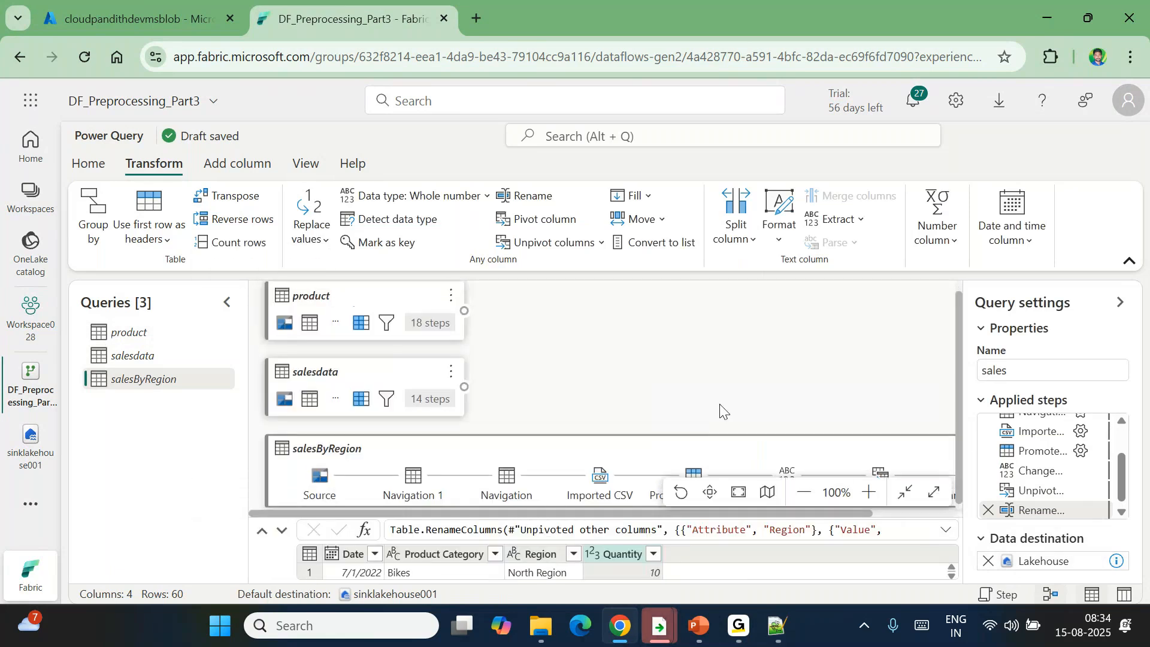
left_click(90, 165)
left_click(99, 236)
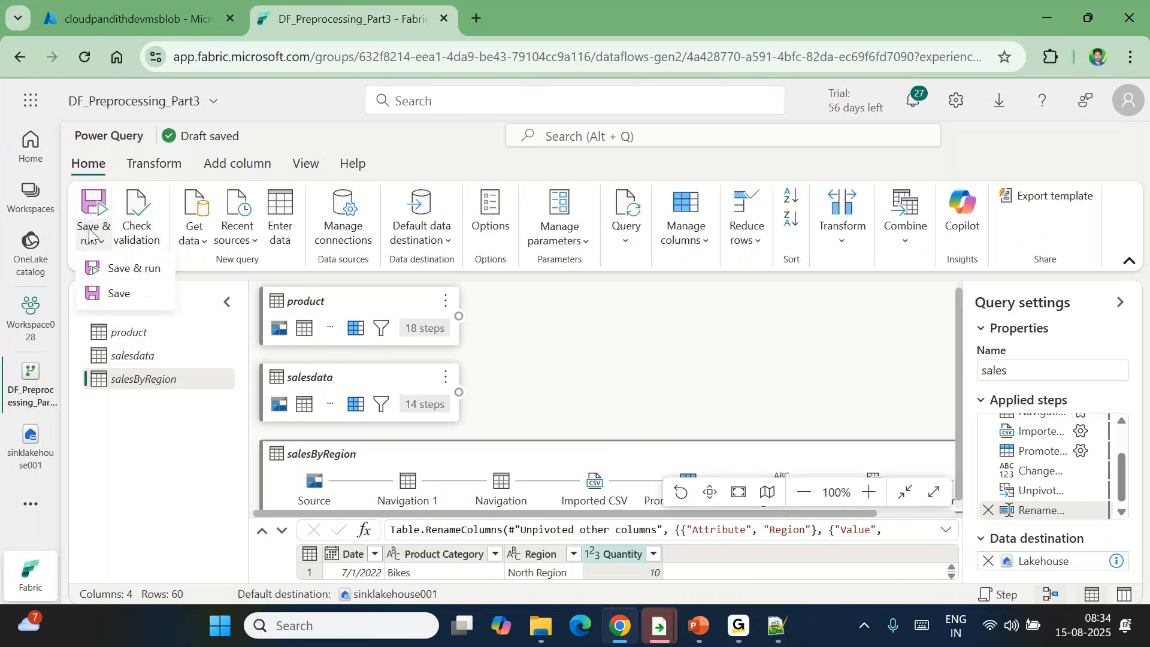
left_click(132, 278)
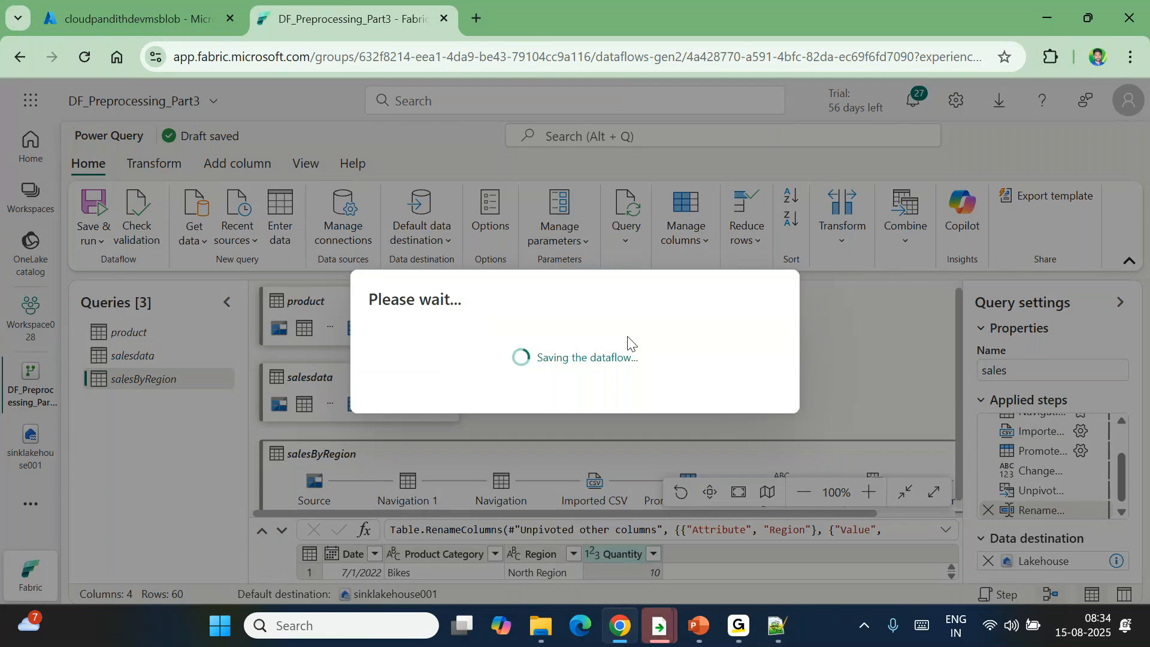
Step: Open app.fabric.microsoft.com in a new browser tab
left_click(164, 49)
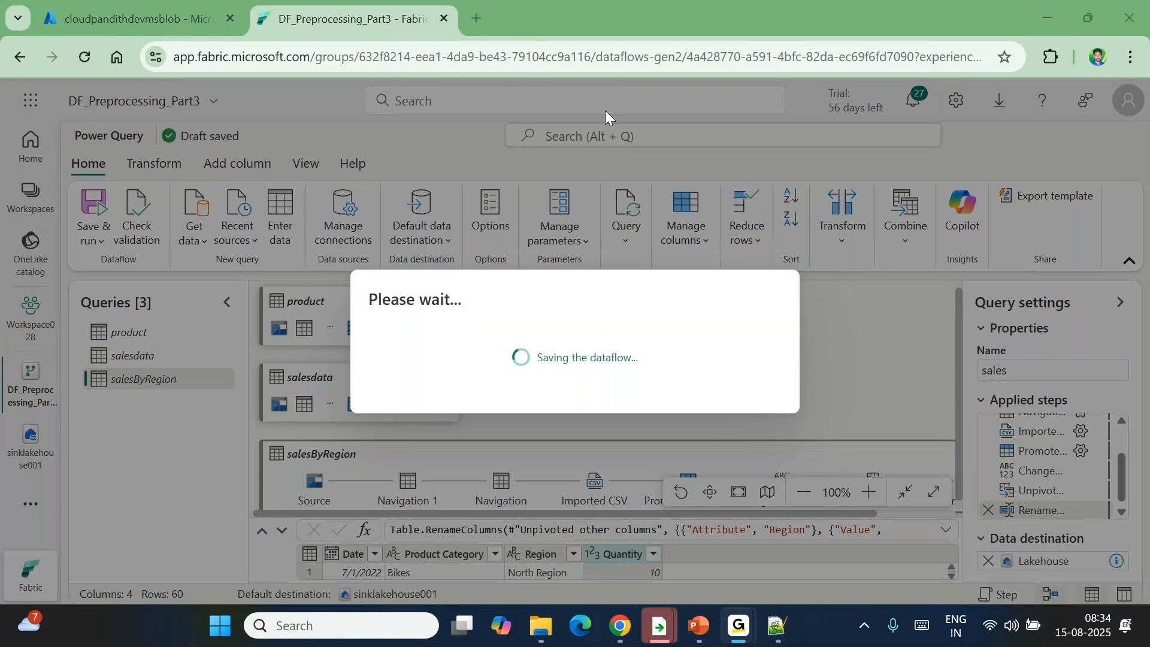
left_click(467, 11)
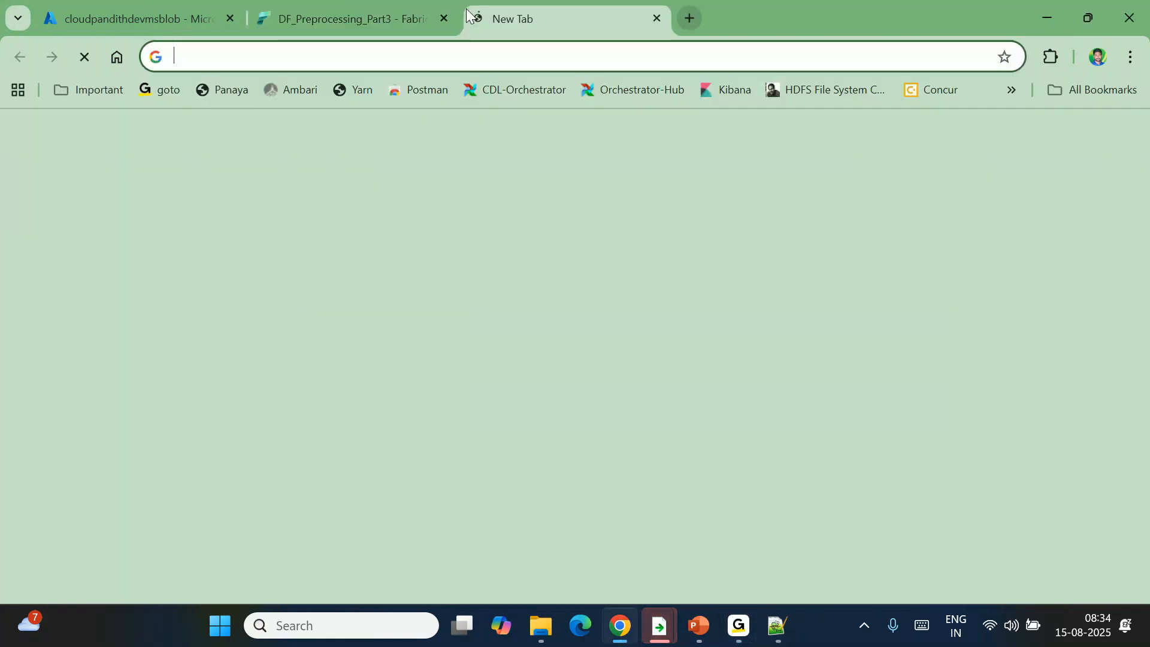
type("app.fabric.microsoft.com")
key("Return")
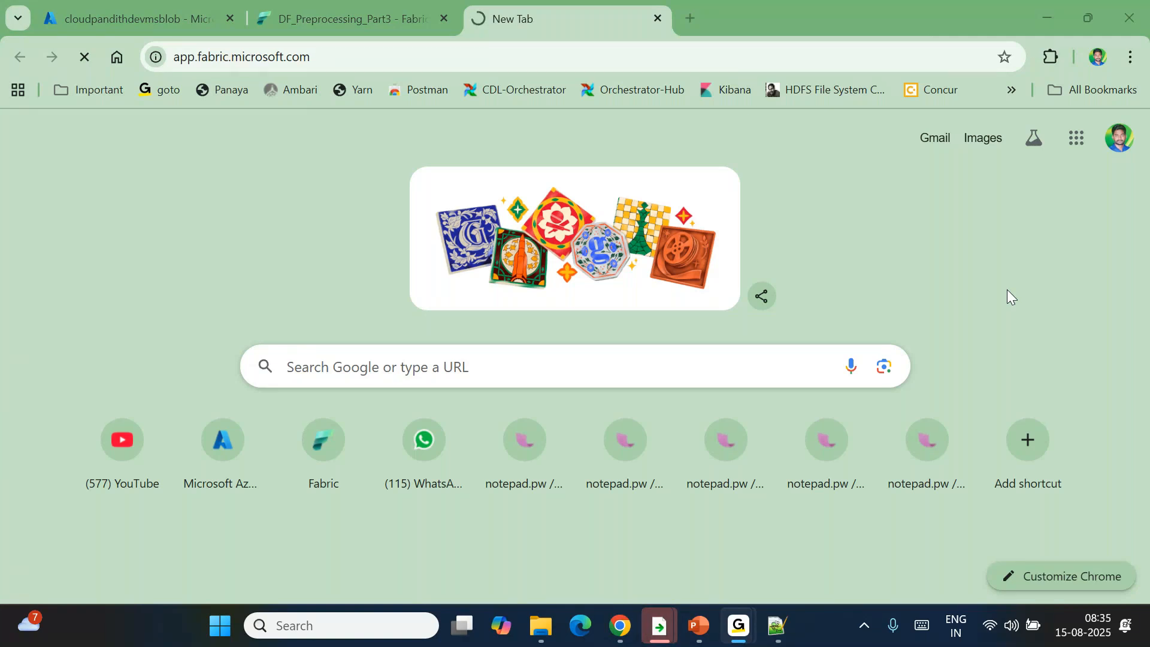
Step: Return to the dataflow's browser tab, go to Workspace028 and view the recent runs of DF_Preprocessing_Part3
left_click(382, 18)
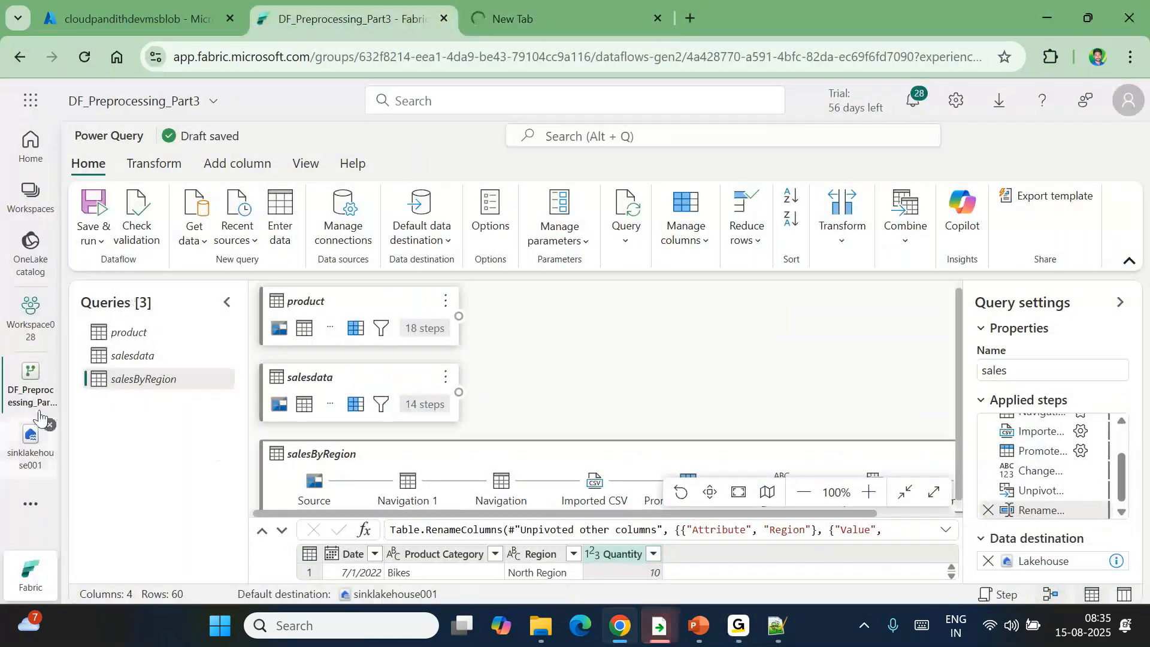
key("ctrl+alt+g")
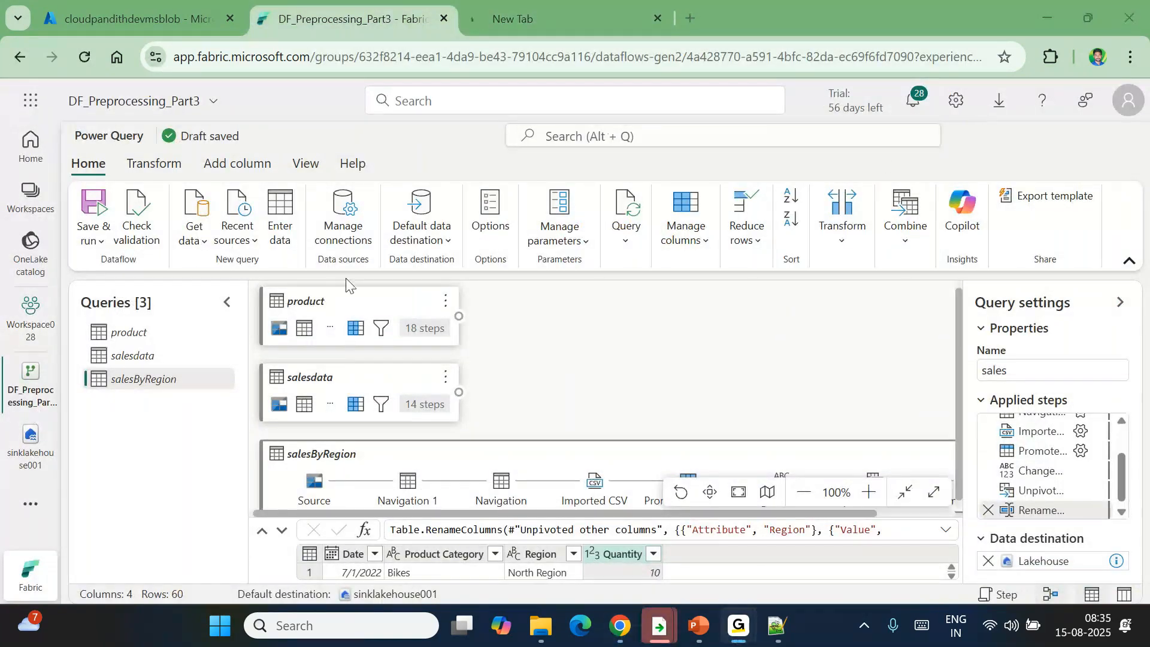
left_click(32, 324)
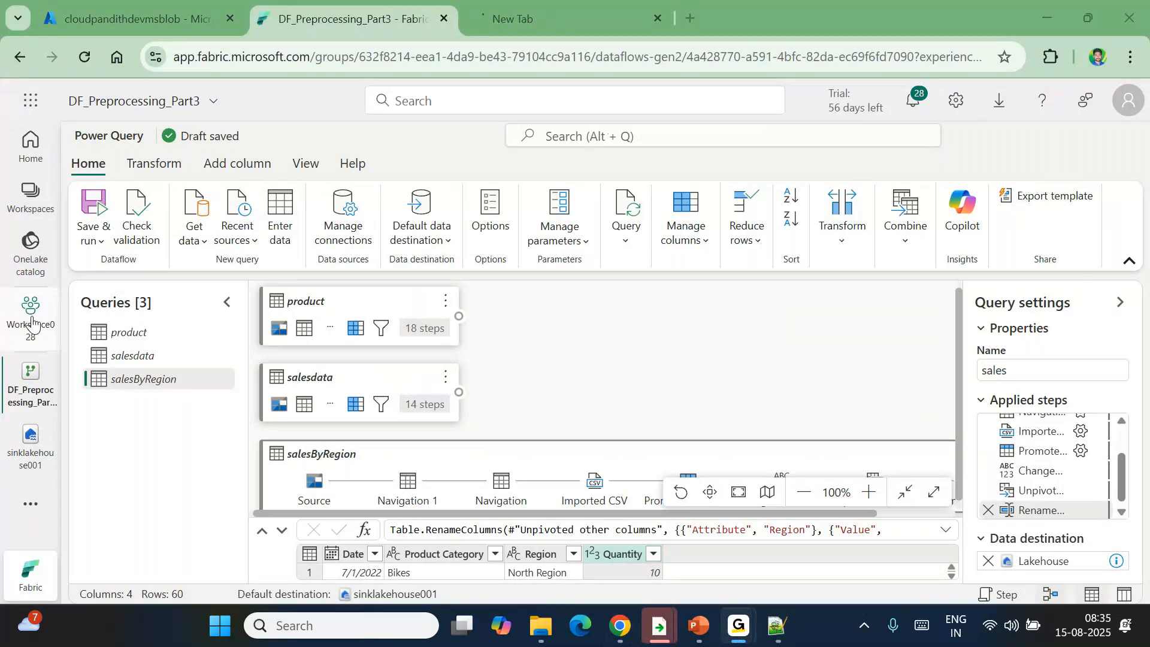
left_click(358, 496)
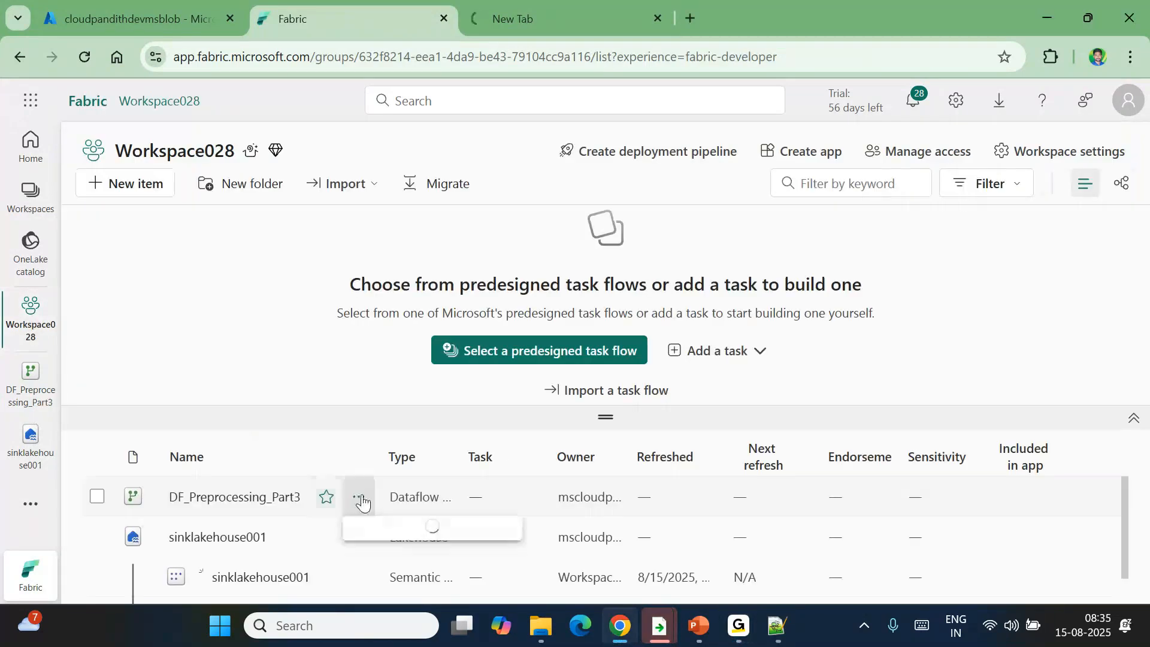
scroll(410, 580, "down", 3)
scroll(415, 581, "down", 1)
left_click(416, 557)
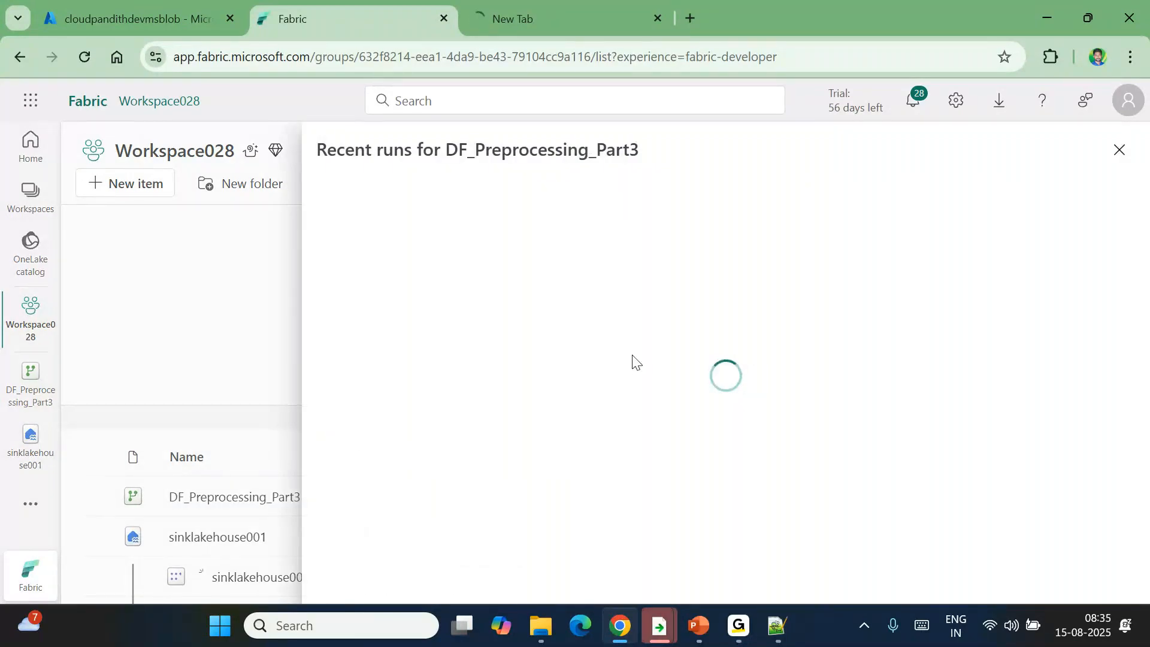
Step: Close the separate Microsoft sign-in window and the extra browser tab for app.fabric.microsoft.com
left_click(532, 17)
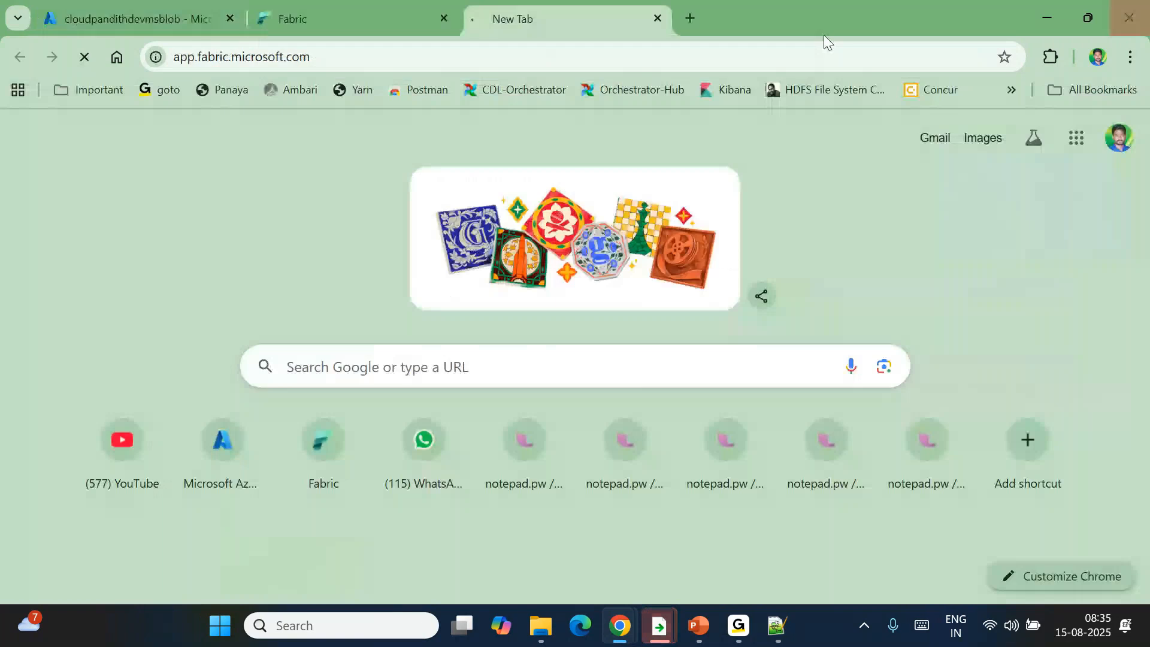
left_click(437, 60)
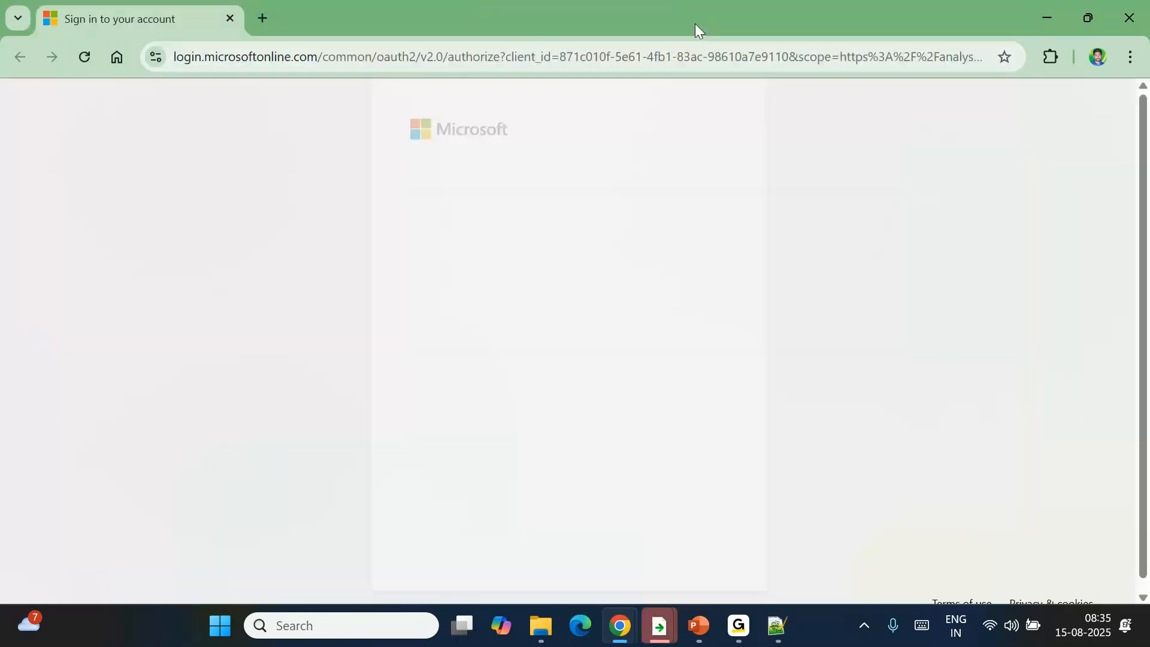
left_click(1145, 13)
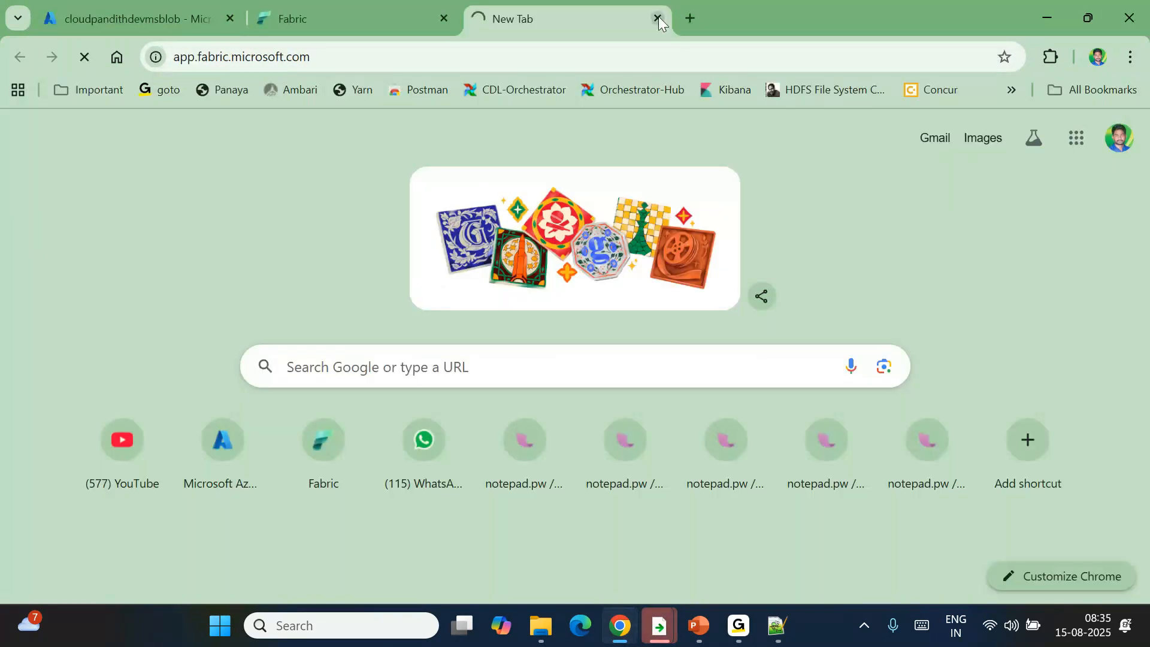
left_click(658, 16)
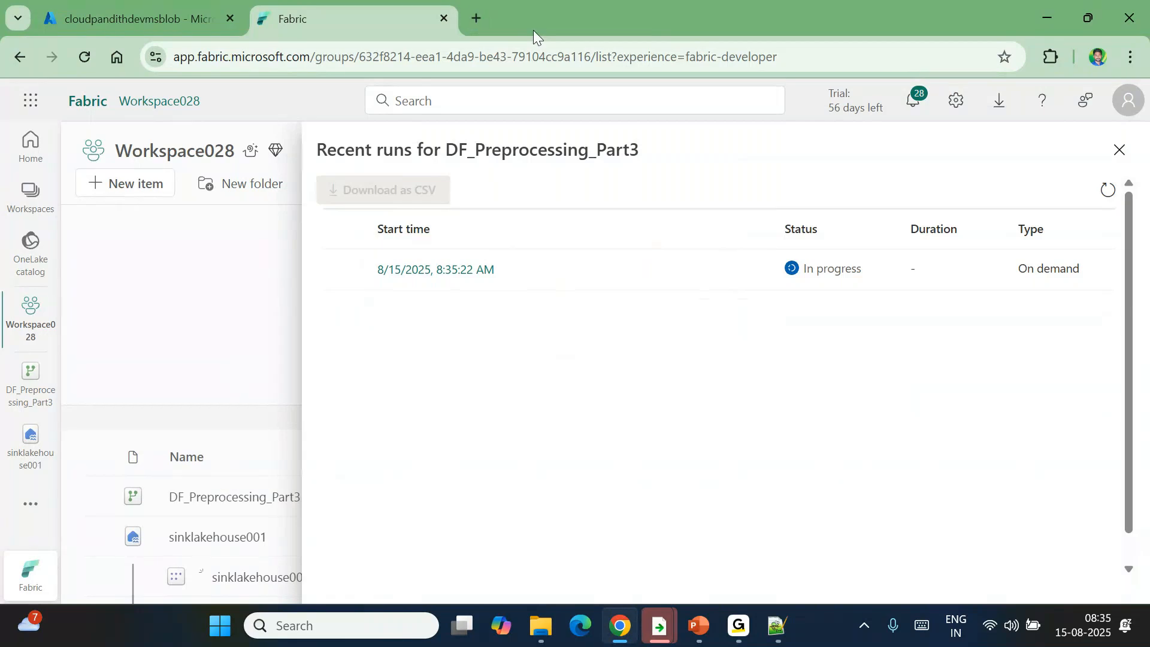
Step: Load app.fabric.microsoft.com in another new browser tab and sign in with the existing account
left_click(474, 11)
type("ap")
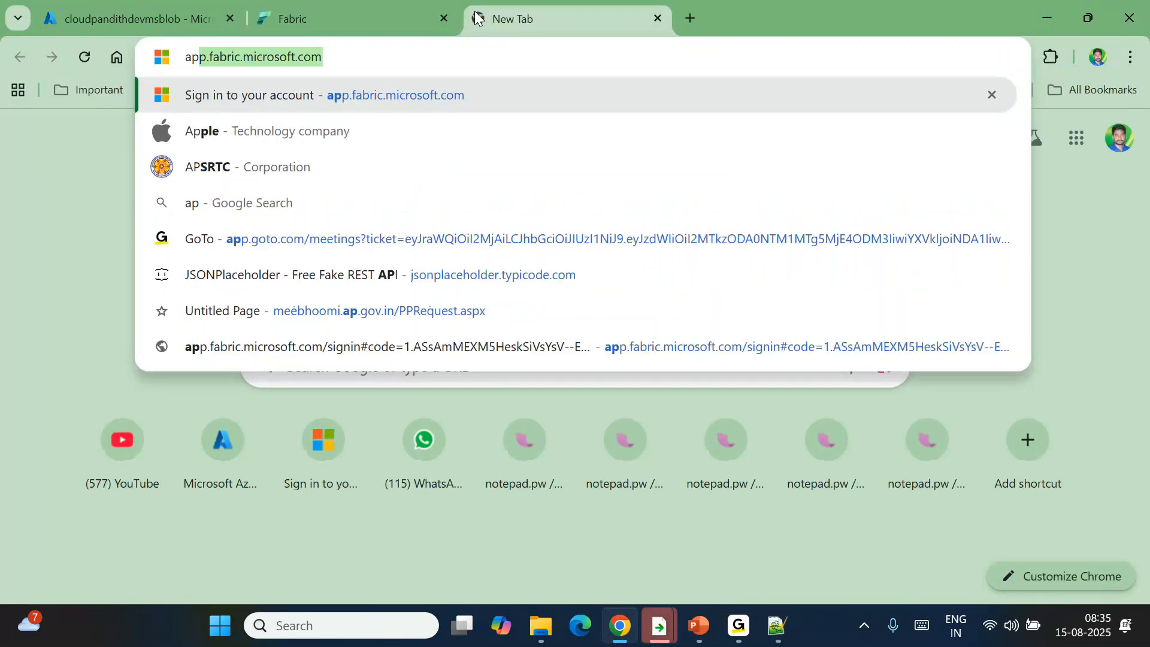
key("Return")
left_click(516, 244)
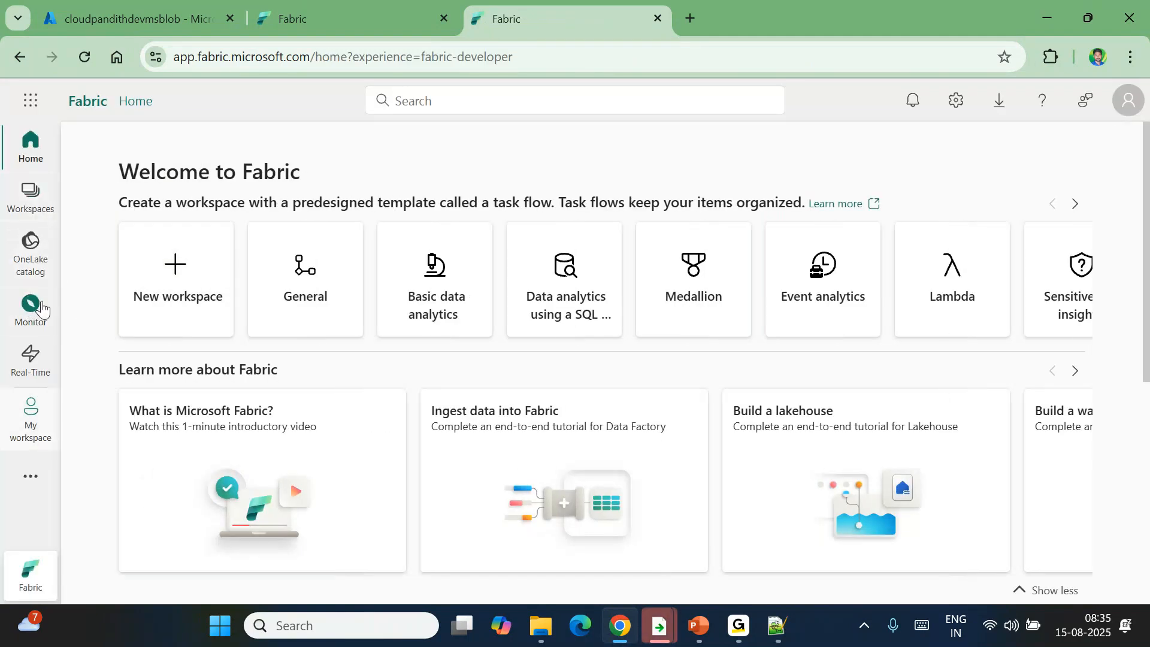
Step: Go to Workspace028 in the new browser tab and open the sinklakehouse001 lakehouse
left_click(32, 194)
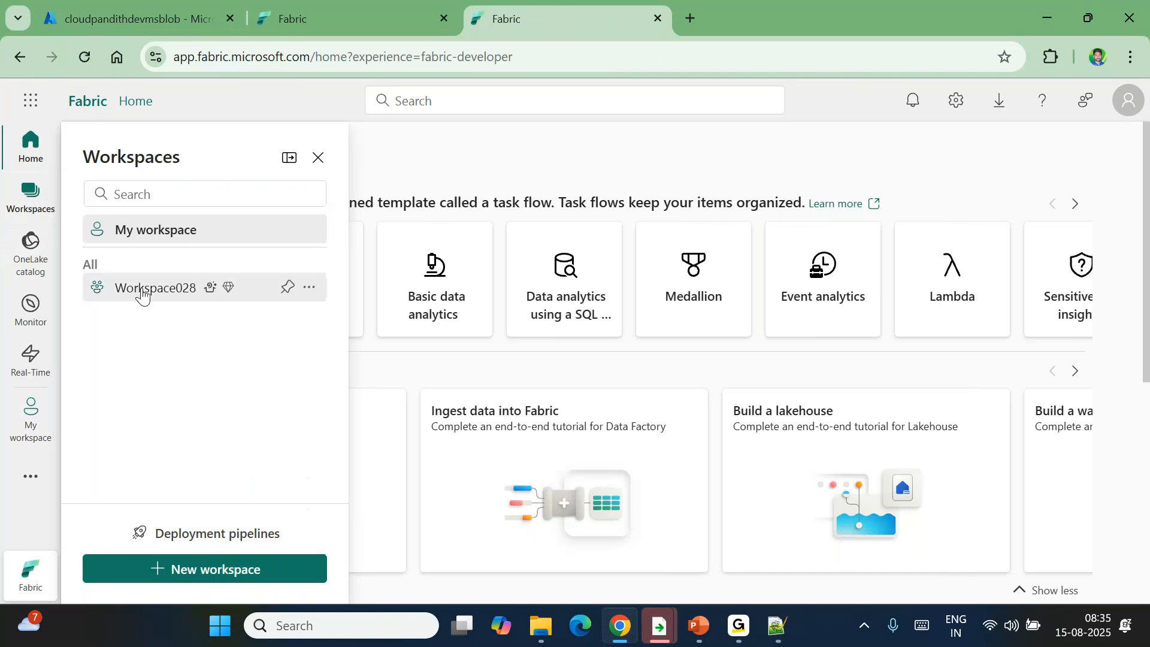
left_click(142, 290)
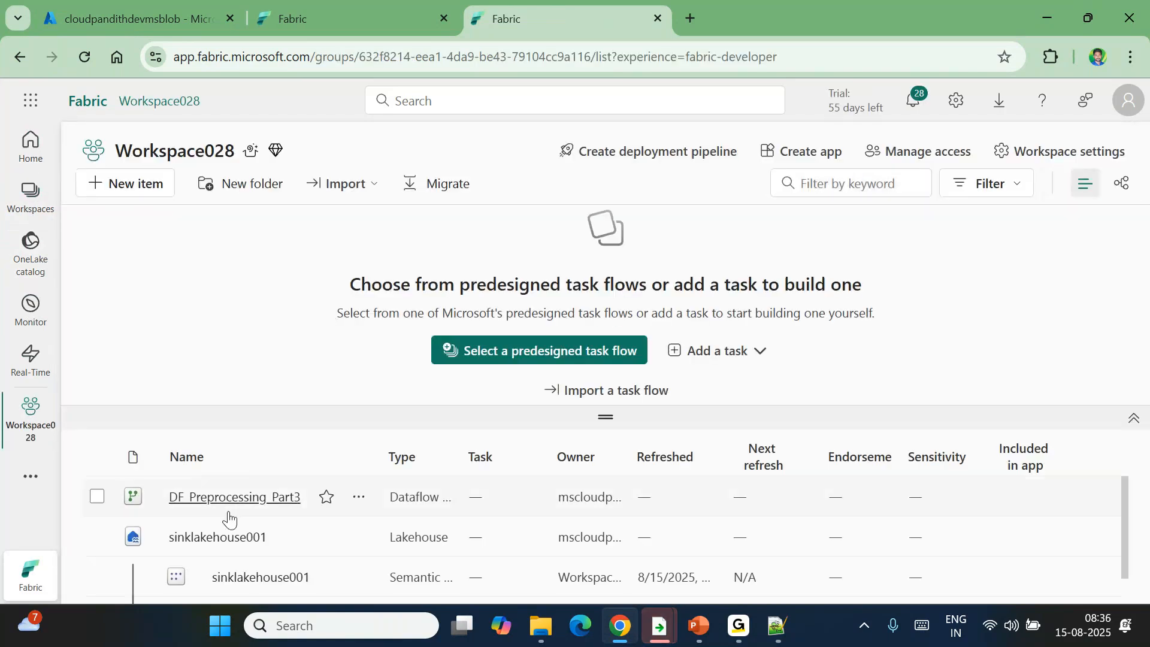
scroll(206, 506, "down", 1)
scroll(207, 506, "up", 1)
scroll(207, 506, "down", 1)
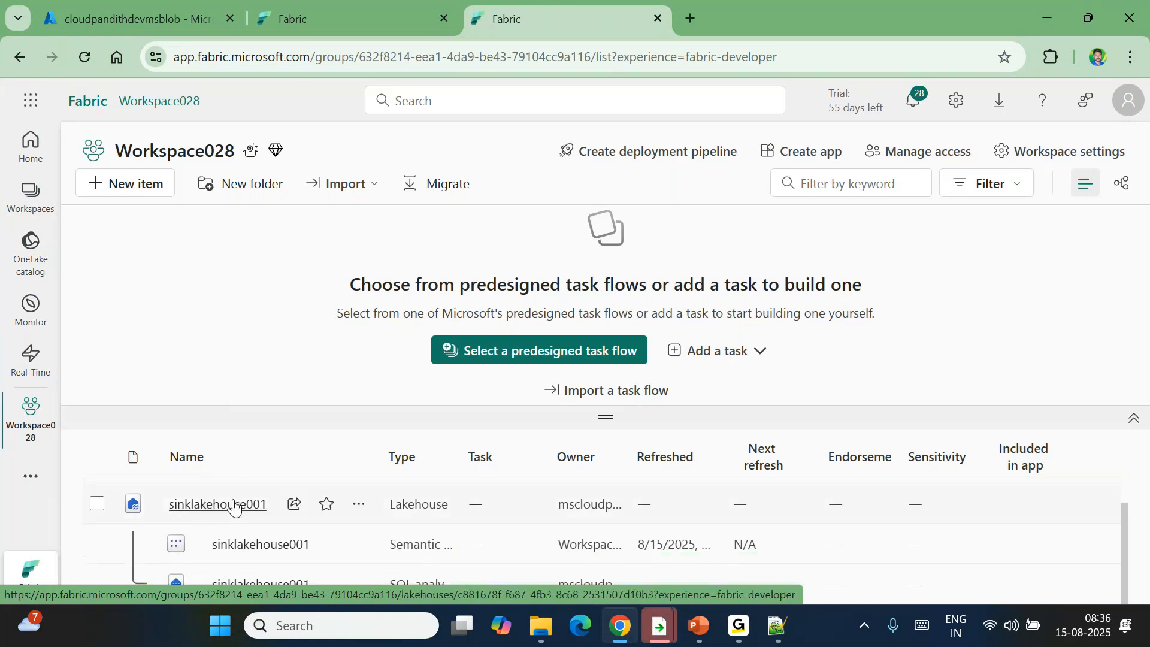
left_click(223, 506)
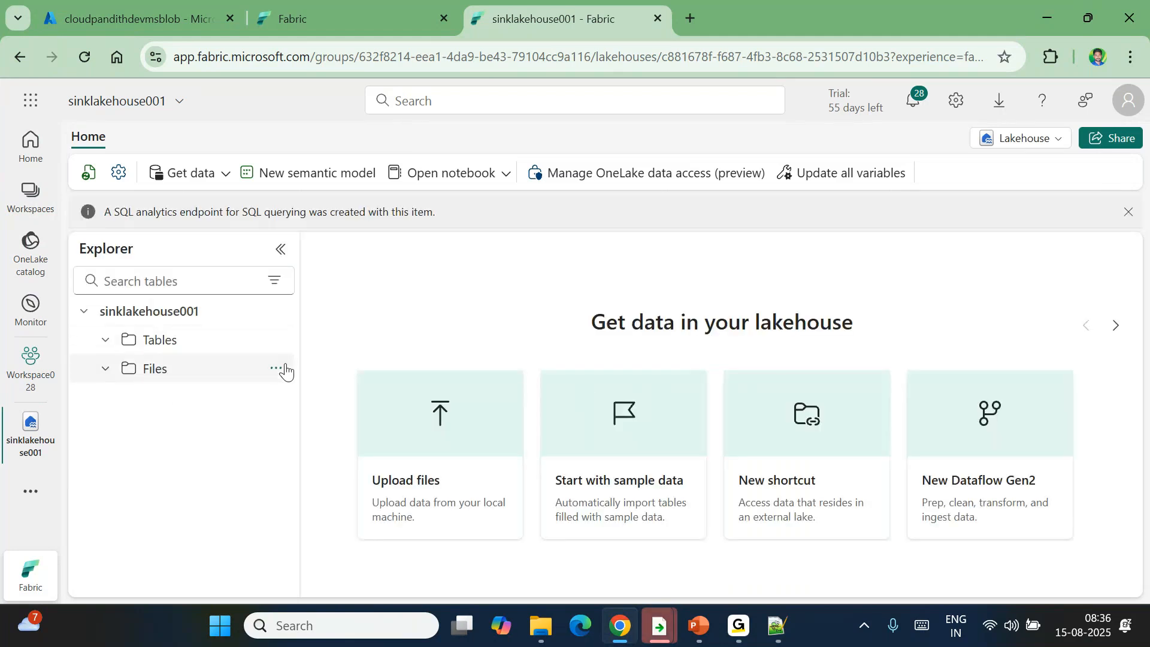
Step: Refresh the Tables folder of the sinklakehouse001 lakehouse
left_click(280, 369)
left_click(277, 339)
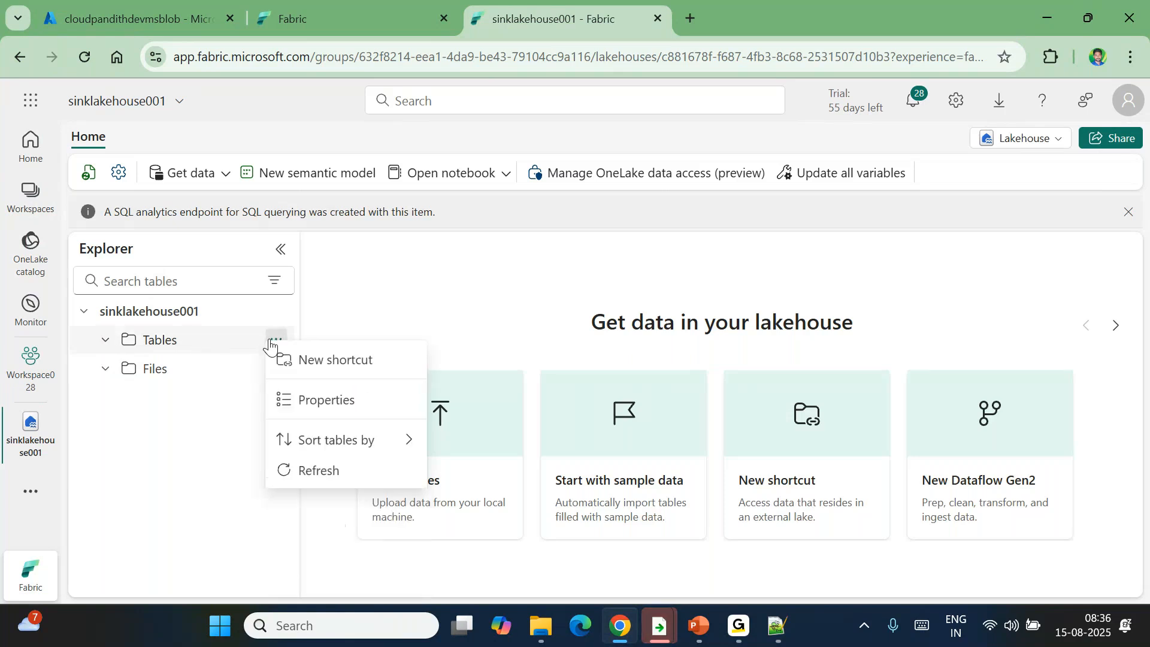
left_click(304, 486)
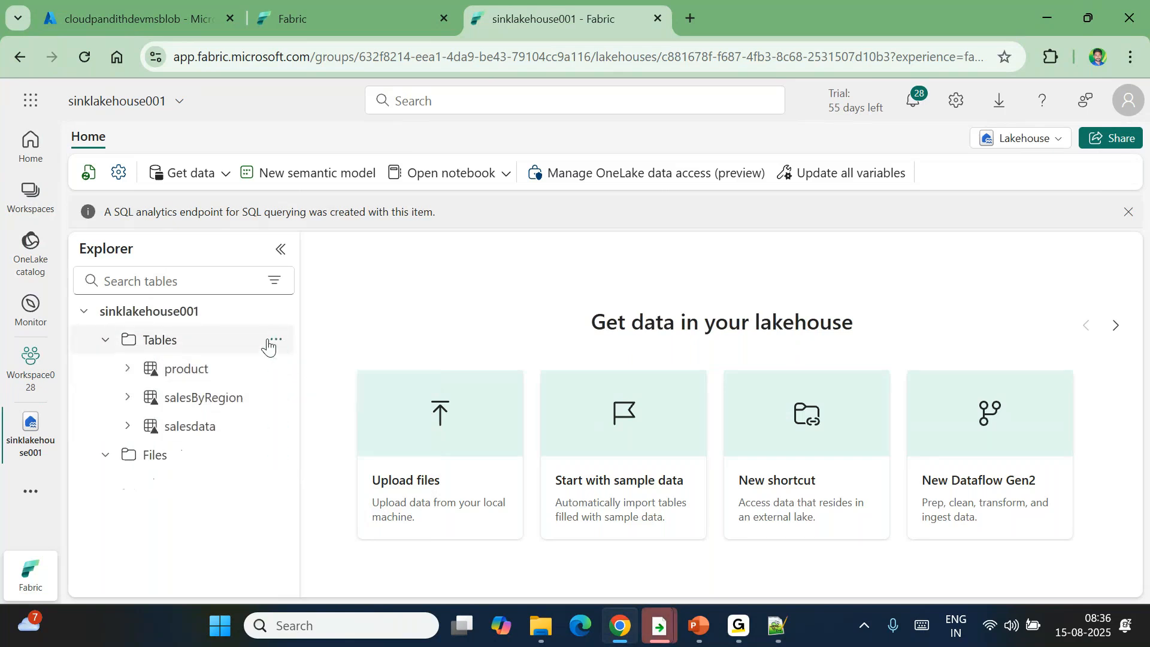
Step: Refresh the recent runs of DF_Preprocessing_Part3 in the workspace's browser tab, and refresh the lakehouse's Tables folder again
left_click(318, 1)
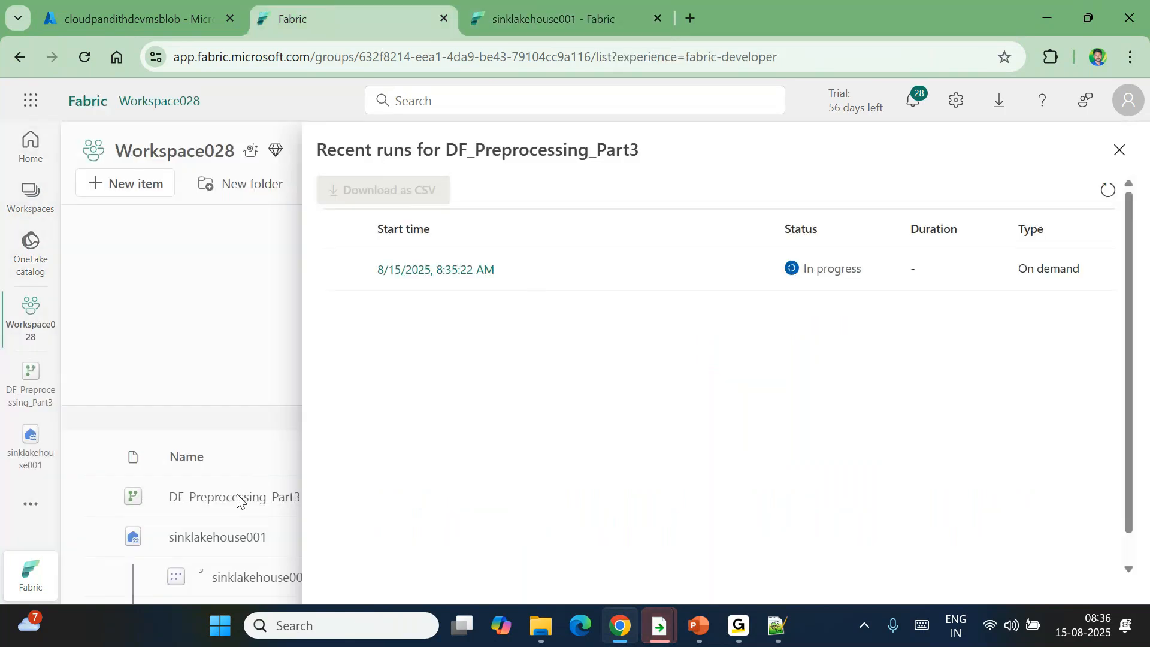
left_click(1104, 200)
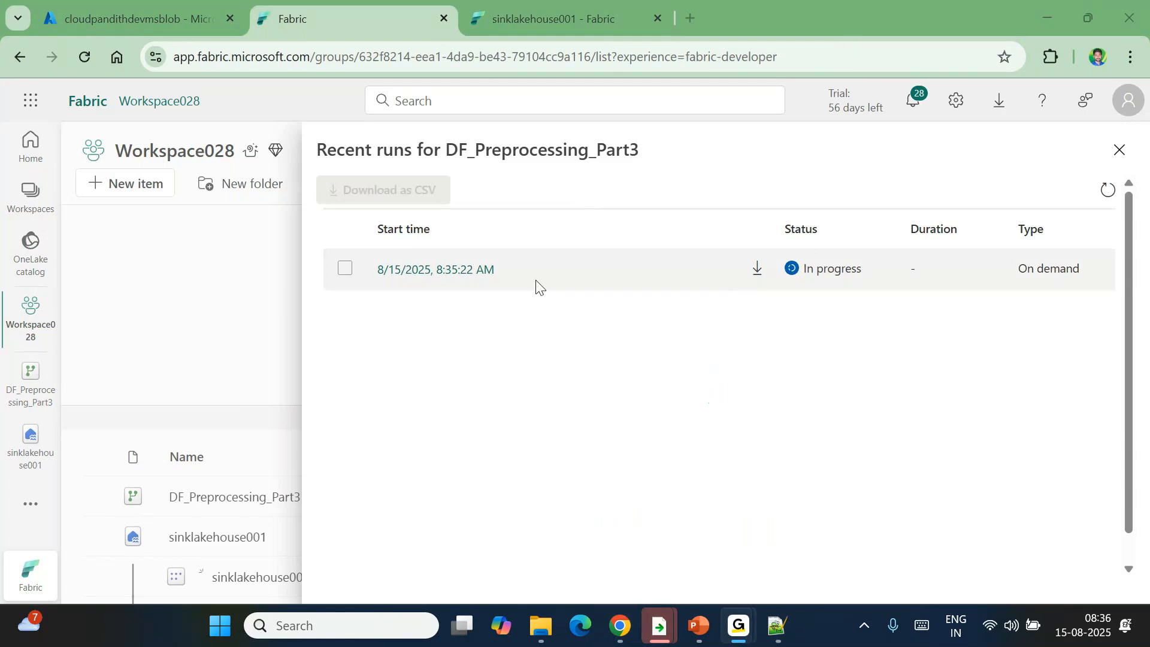
left_click(1107, 191)
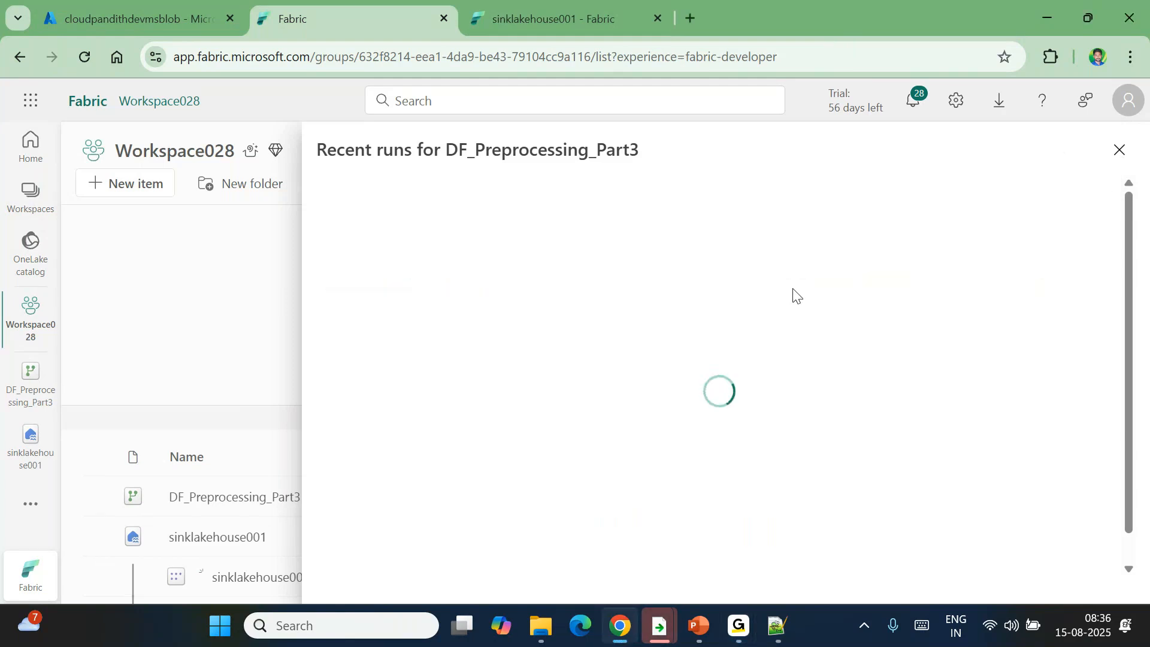
left_click(565, 19)
left_click(276, 340)
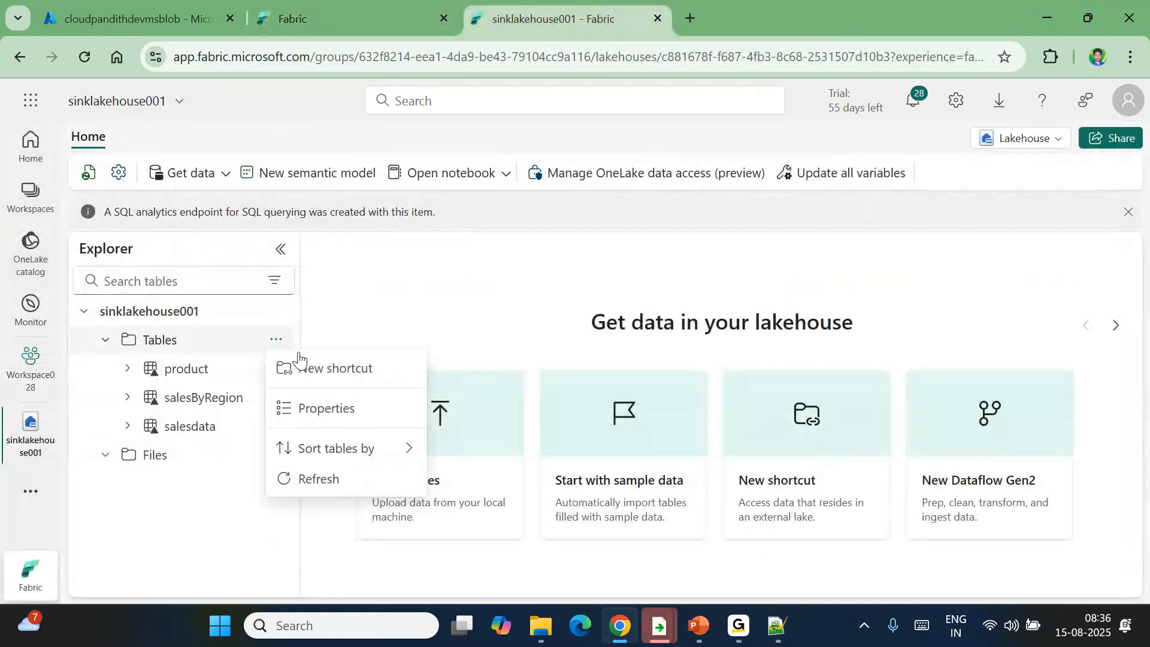
left_click(315, 479)
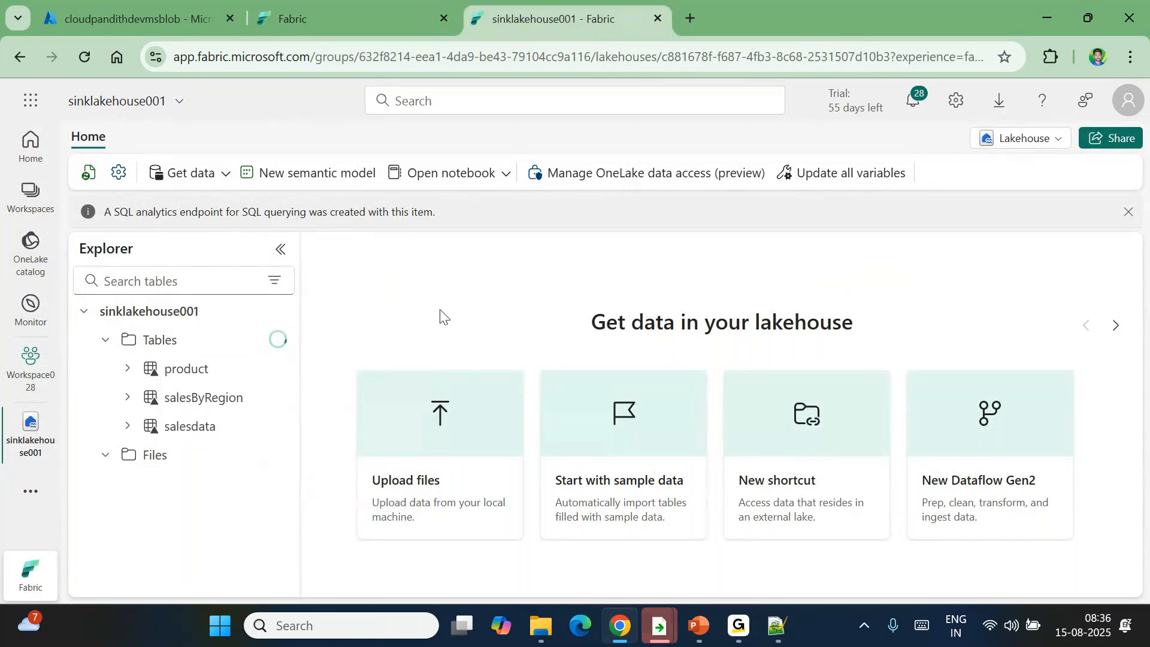
Step: Open the 8/15/2025, 8:35:22 AM run of DF_Preprocessing_Part3, review its details and activities, and refresh them
left_click(311, 19)
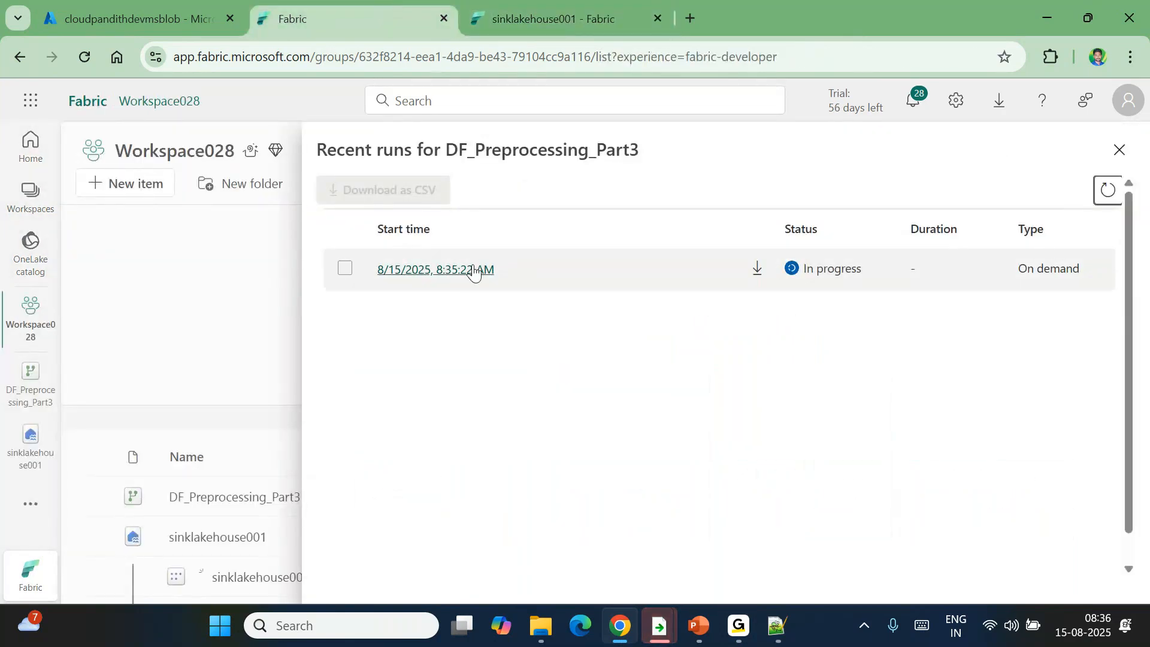
left_click(473, 270)
scroll(652, 488, "down", 2)
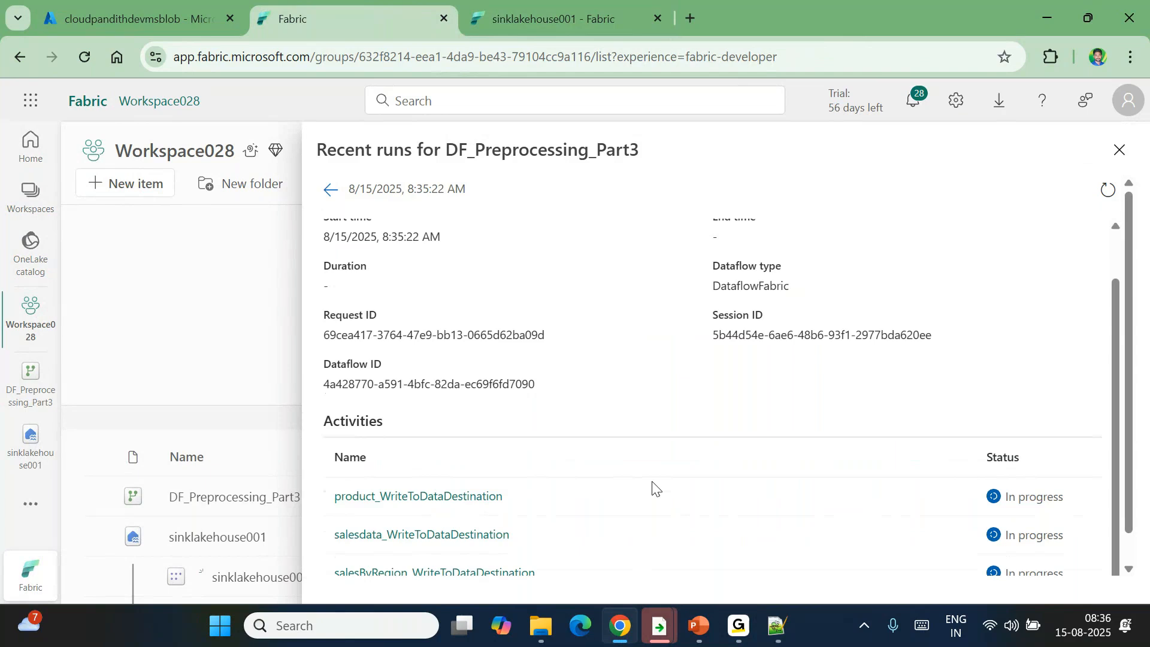
scroll(652, 488, "down", 1)
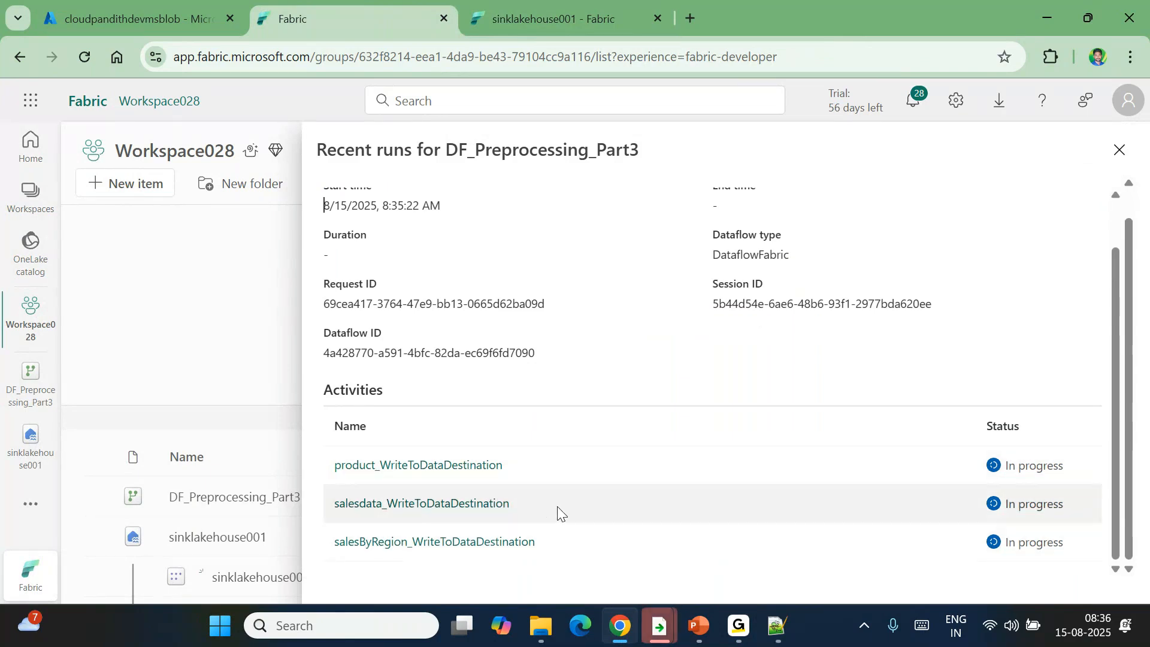
scroll(1026, 225, "up", 2)
scroll(362, 259, "up", 1)
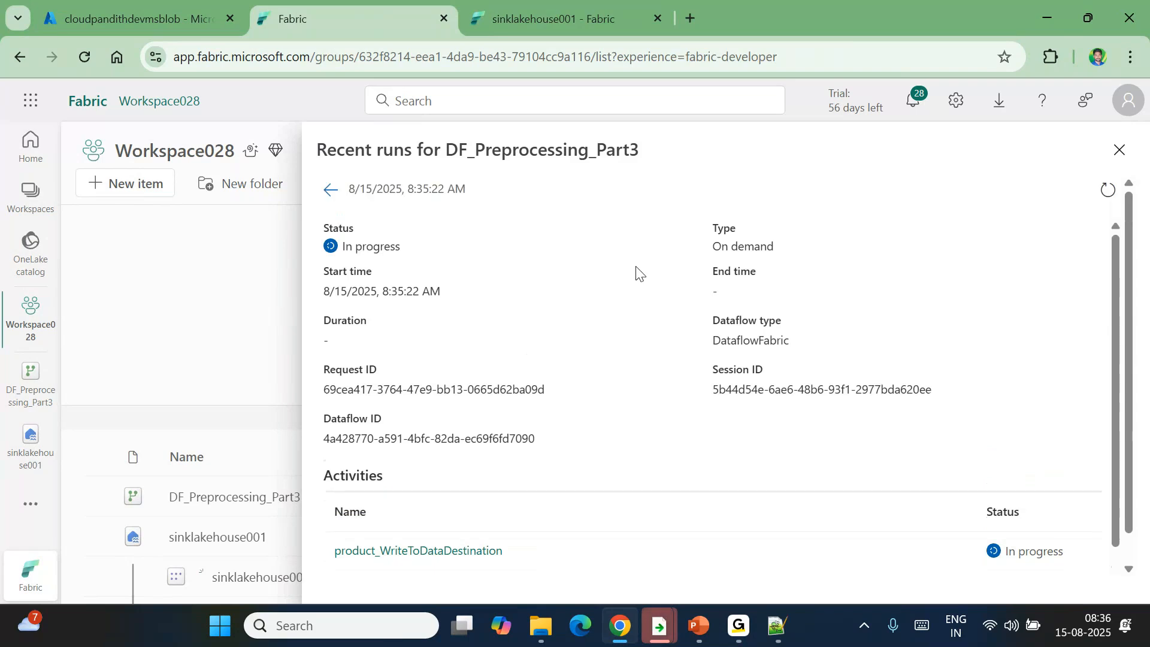
left_click(1107, 190)
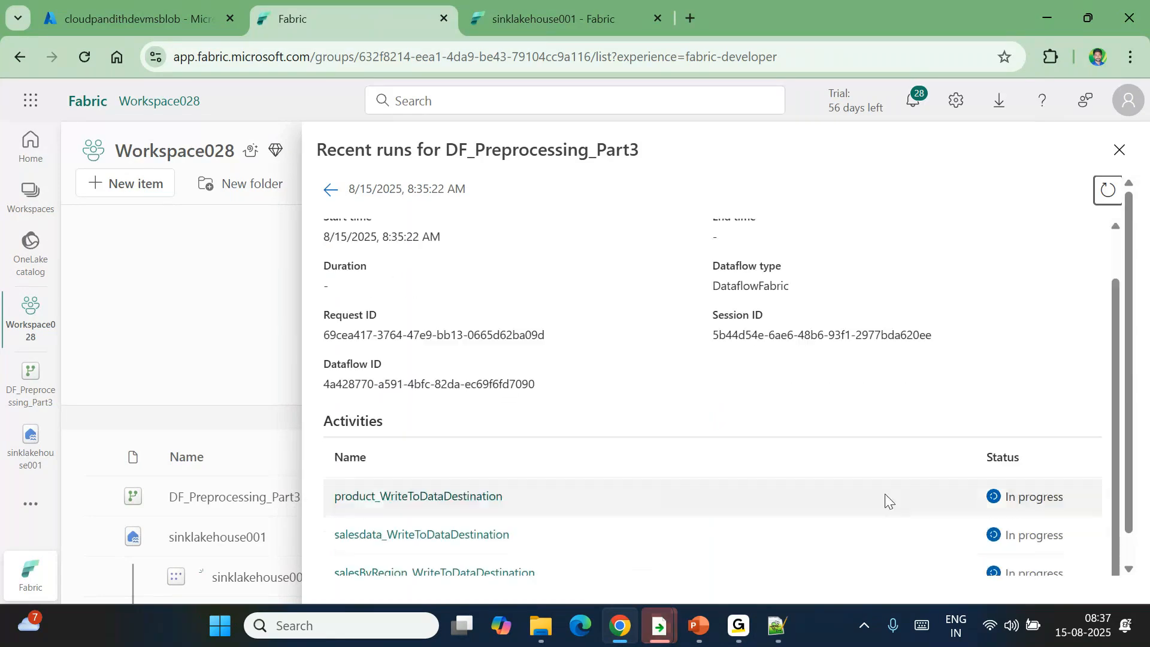
Step: Close the recent runs, open the DF_Preprocessing_Part3 dataflow from the workspace and reload its page
left_click(1118, 151)
left_click(231, 498)
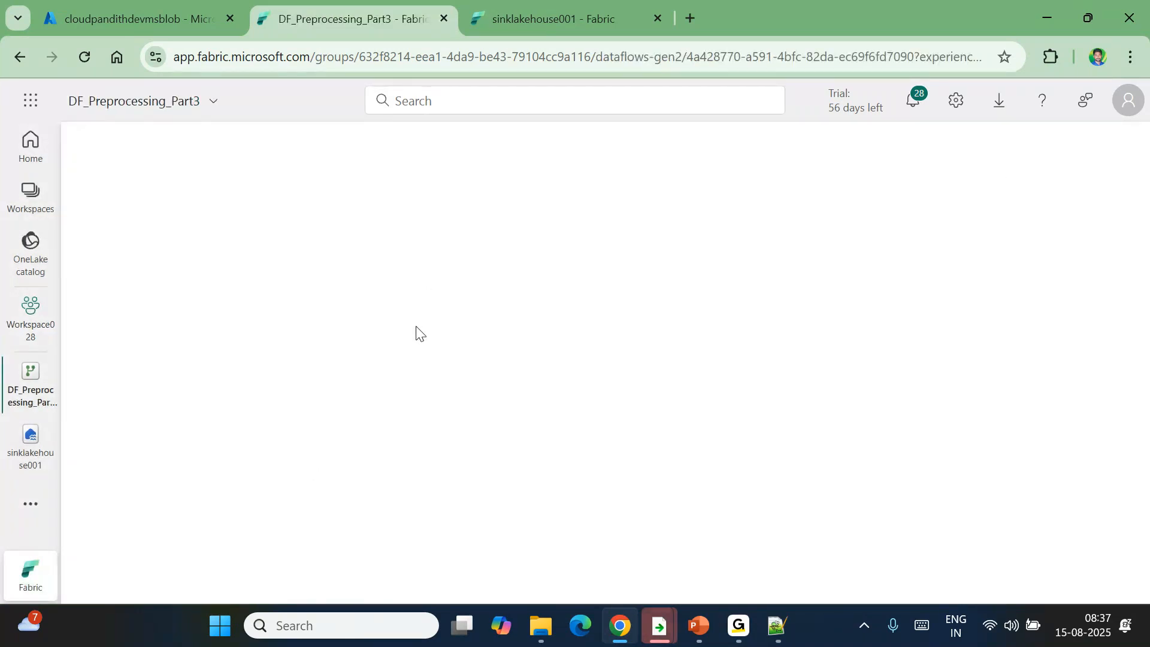
left_click(548, 7)
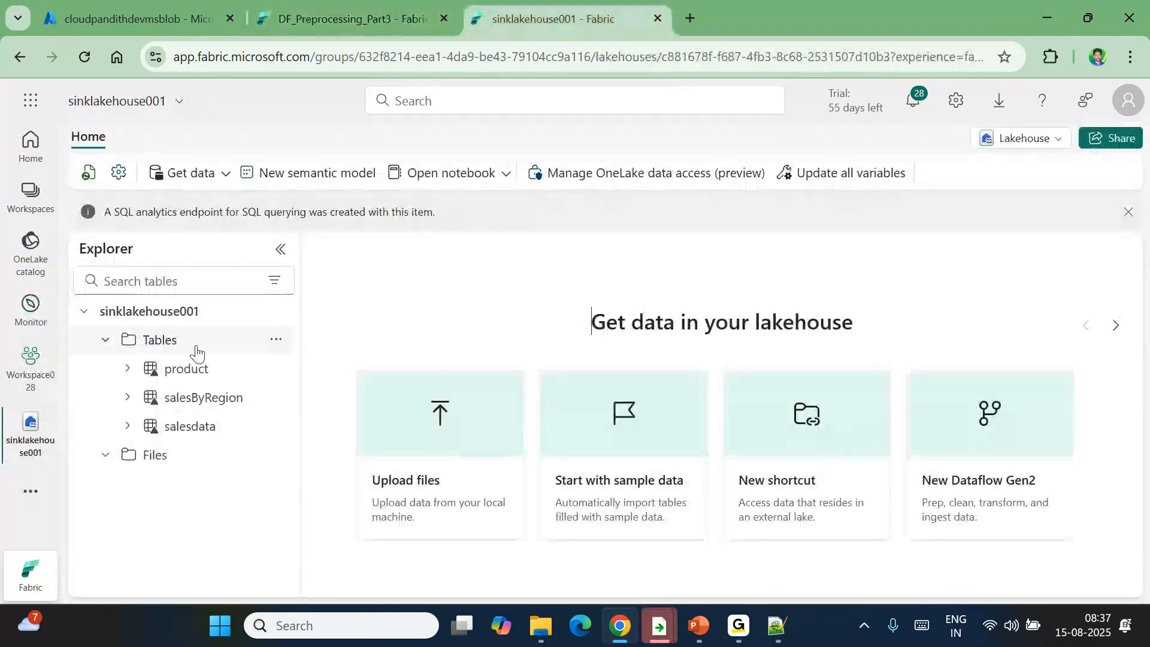
key("ctrl+shift+Tab")
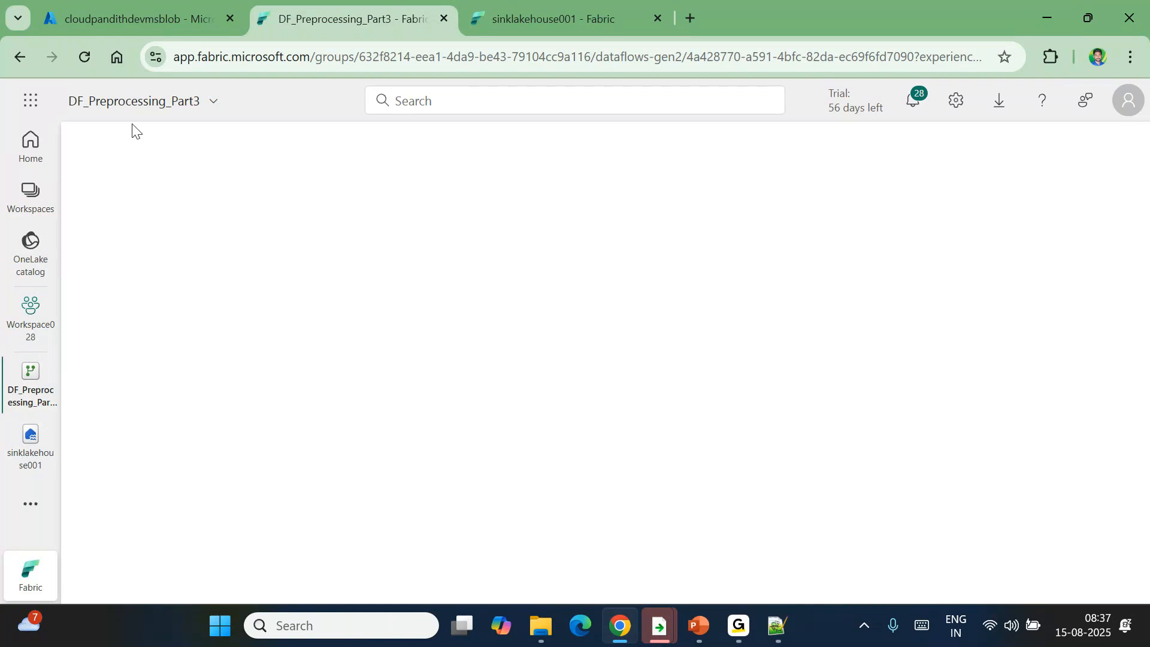
left_click(90, 58)
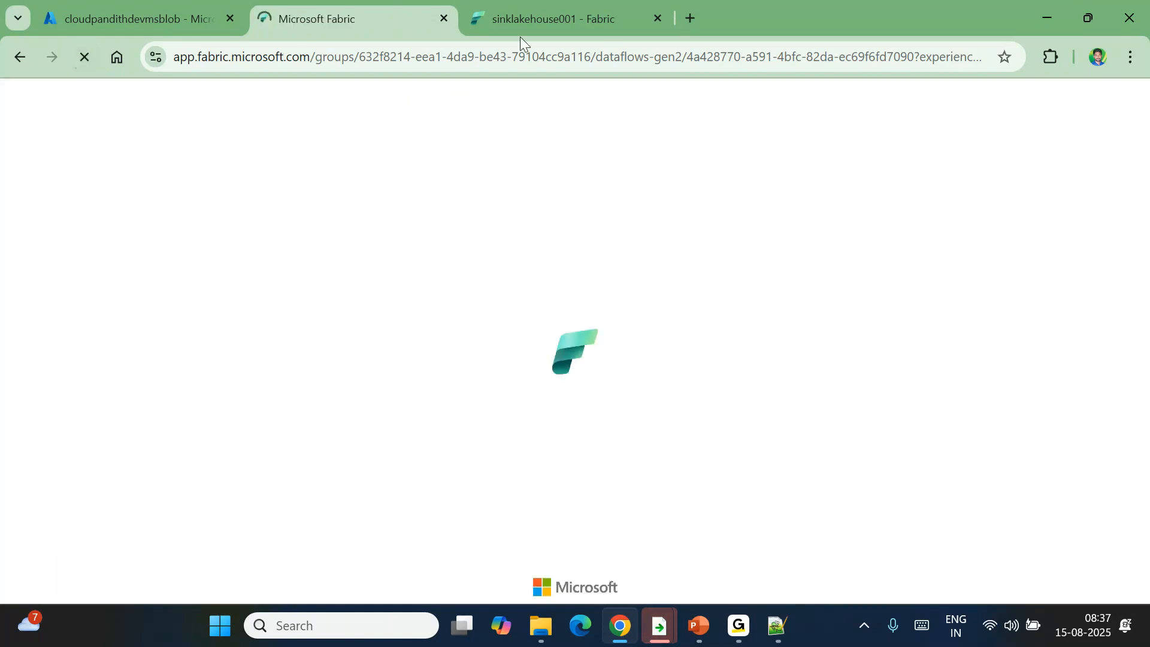
left_click(534, 30)
left_click(358, 19)
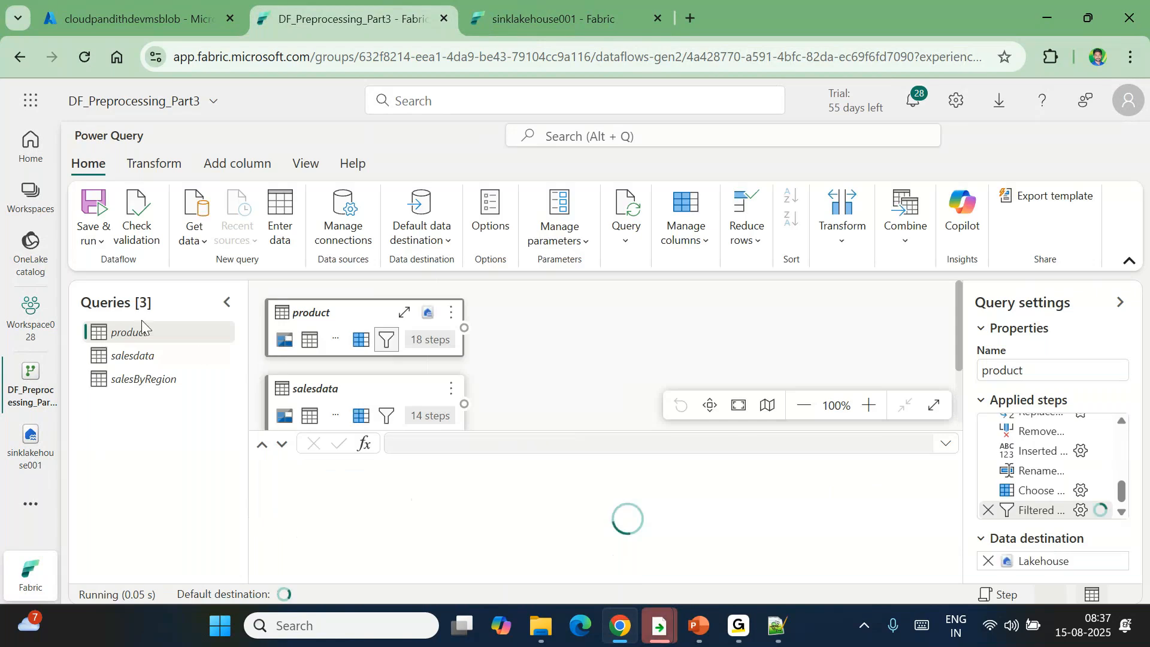
Step: Compare the tables in sinklakehouse001 with the queries in the DF_Preprocessing_Part3 dataflow
left_click(547, 16)
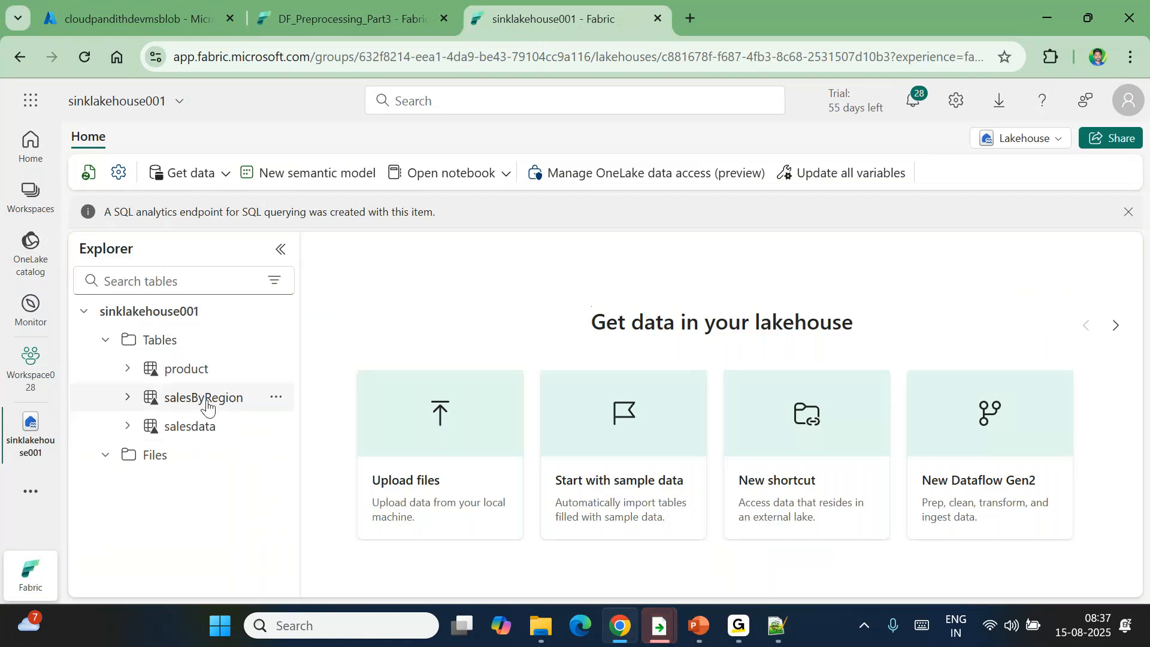
left_click(357, 7)
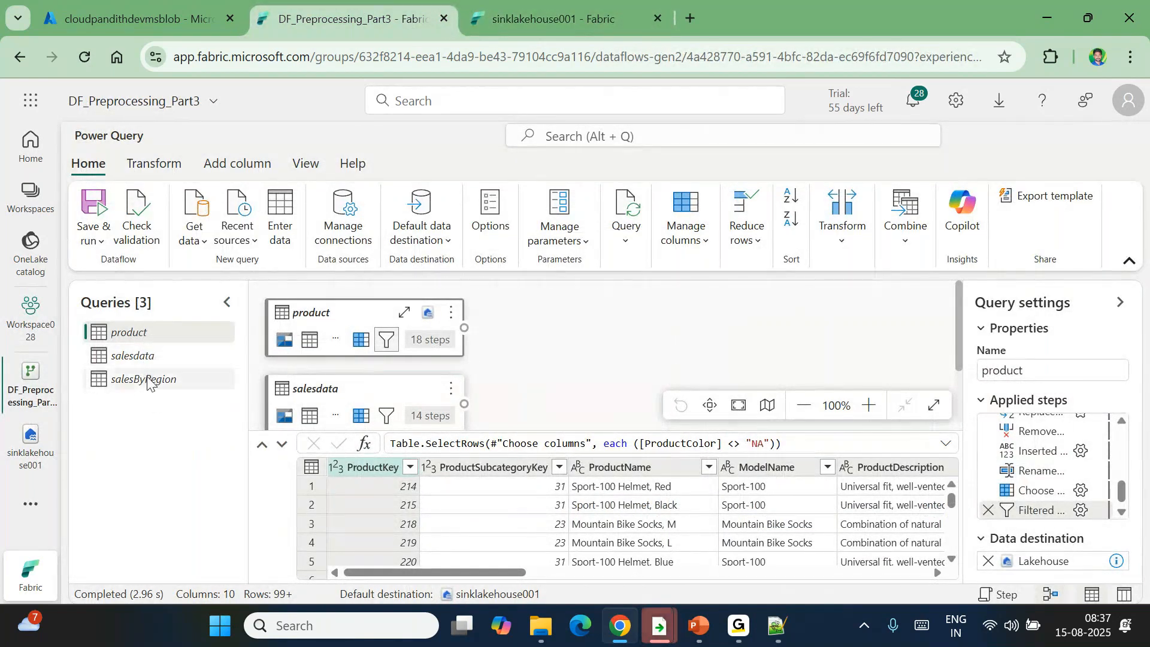
left_click(550, 15)
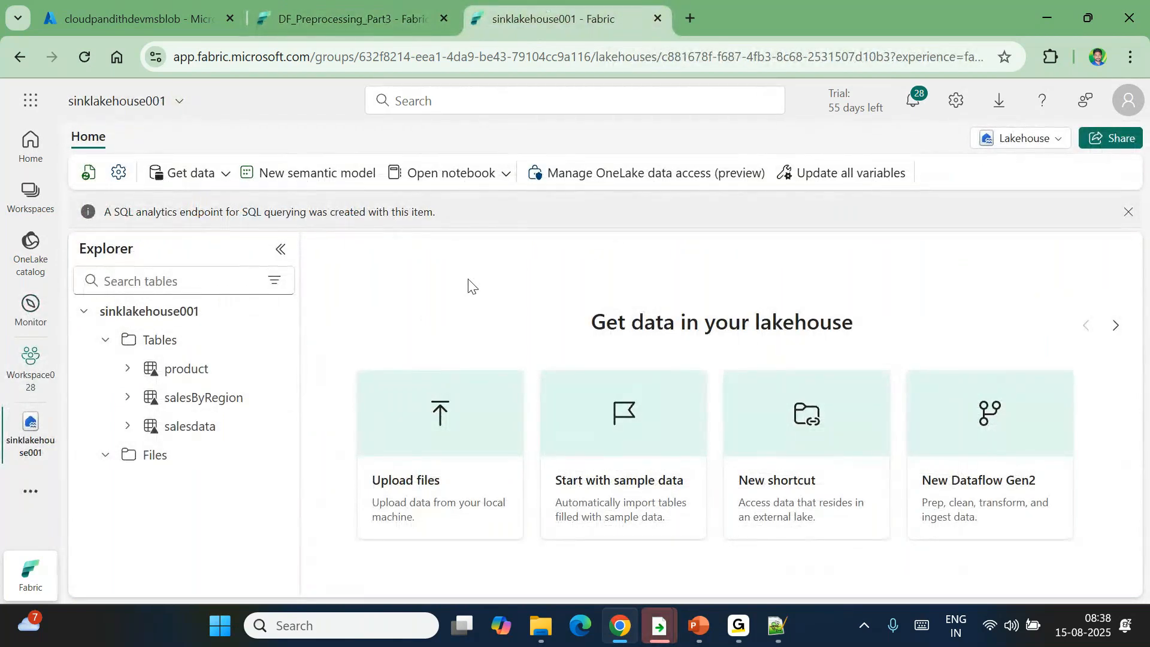
left_click(390, 16)
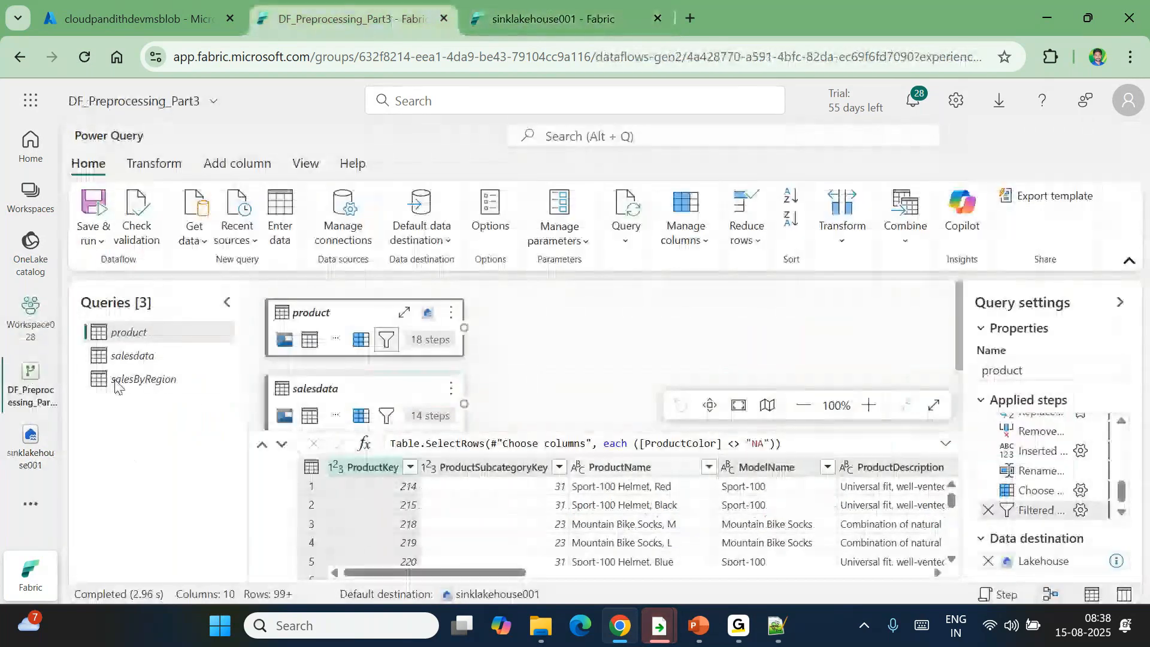
Step: Return to Workspace028 and check the status and duration of DF_Preprocessing_Part3 in its recent runs
left_click(33, 312)
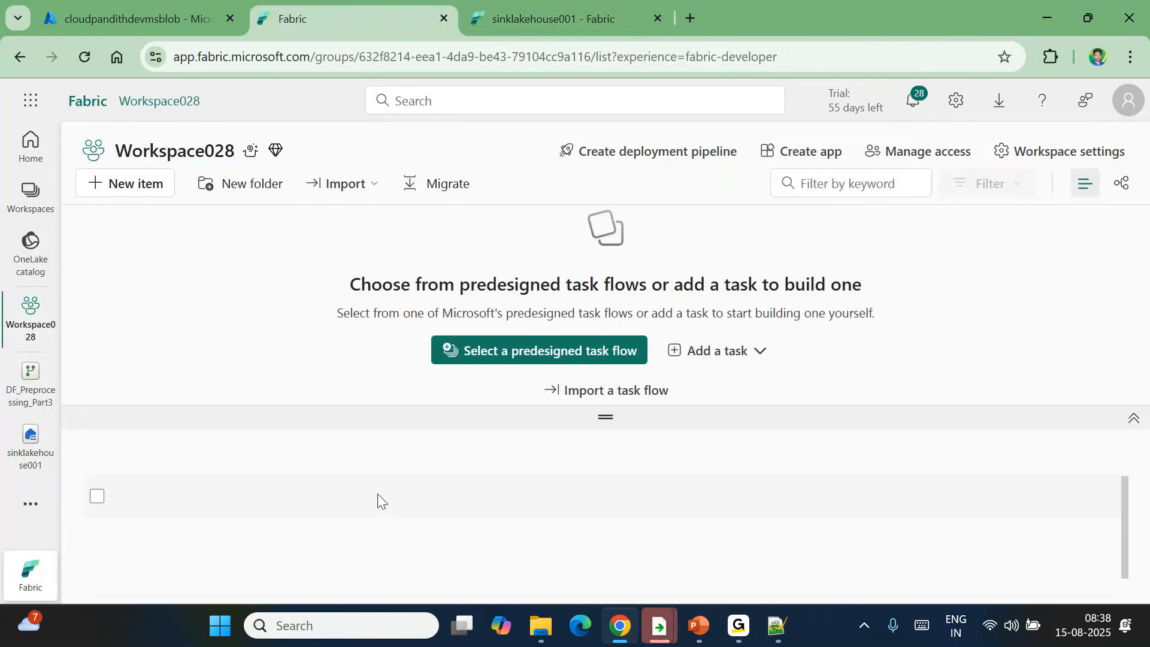
left_click(358, 496)
scroll(434, 546, "down", 2)
scroll(434, 546, "down", 2)
left_click(413, 557)
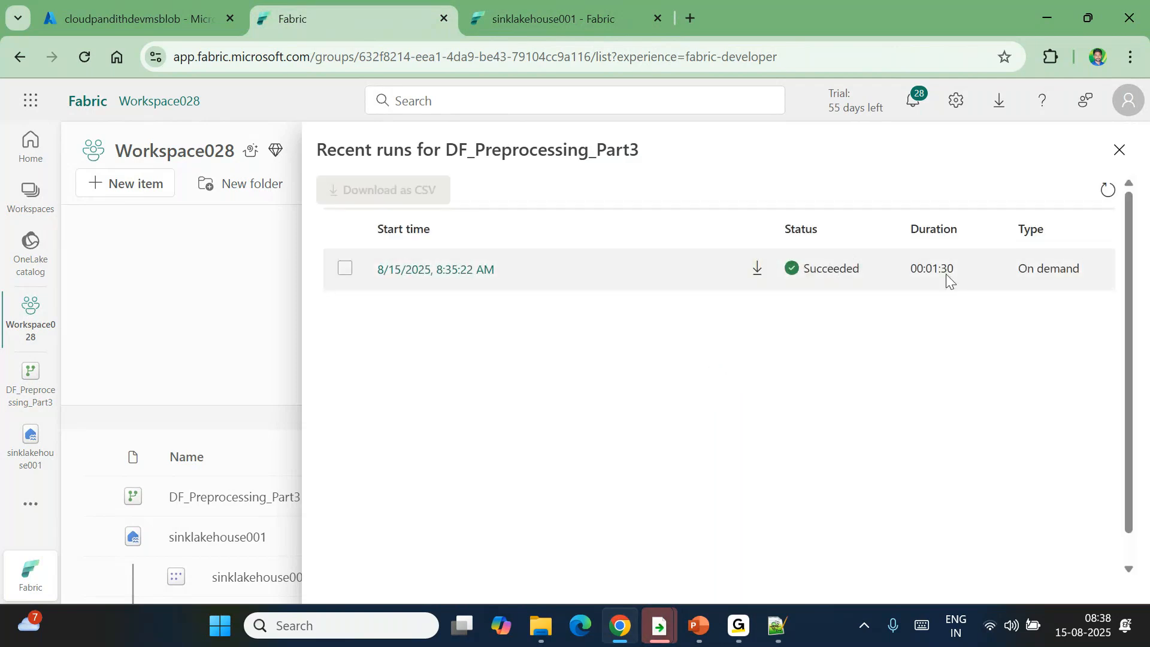
Step: Copy the SQL connection string of the SQL analytics endpoint from the sinklakehouse001 lakehouse settings
left_click(545, 6)
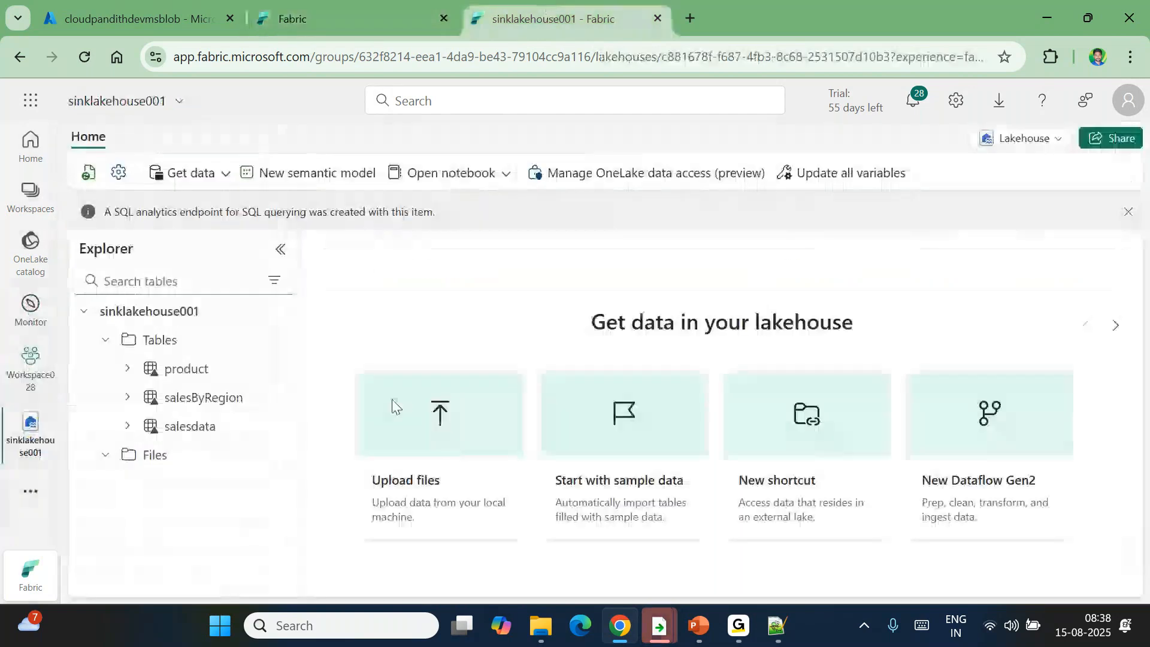
left_click(275, 370)
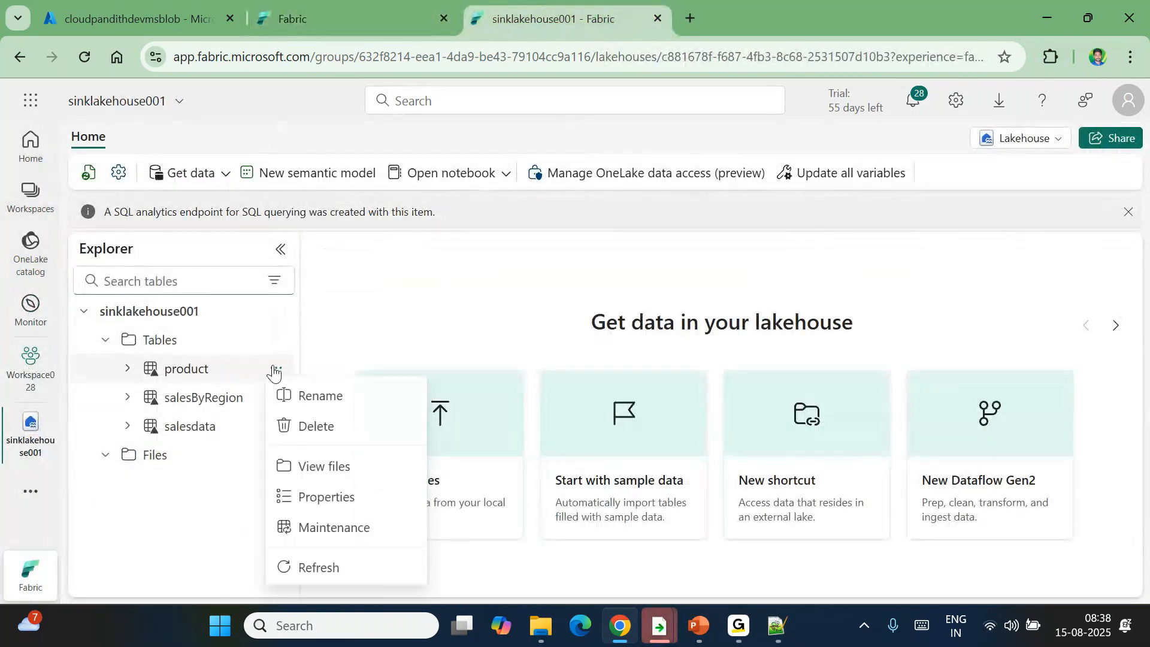
left_click(375, 279)
left_click(118, 174)
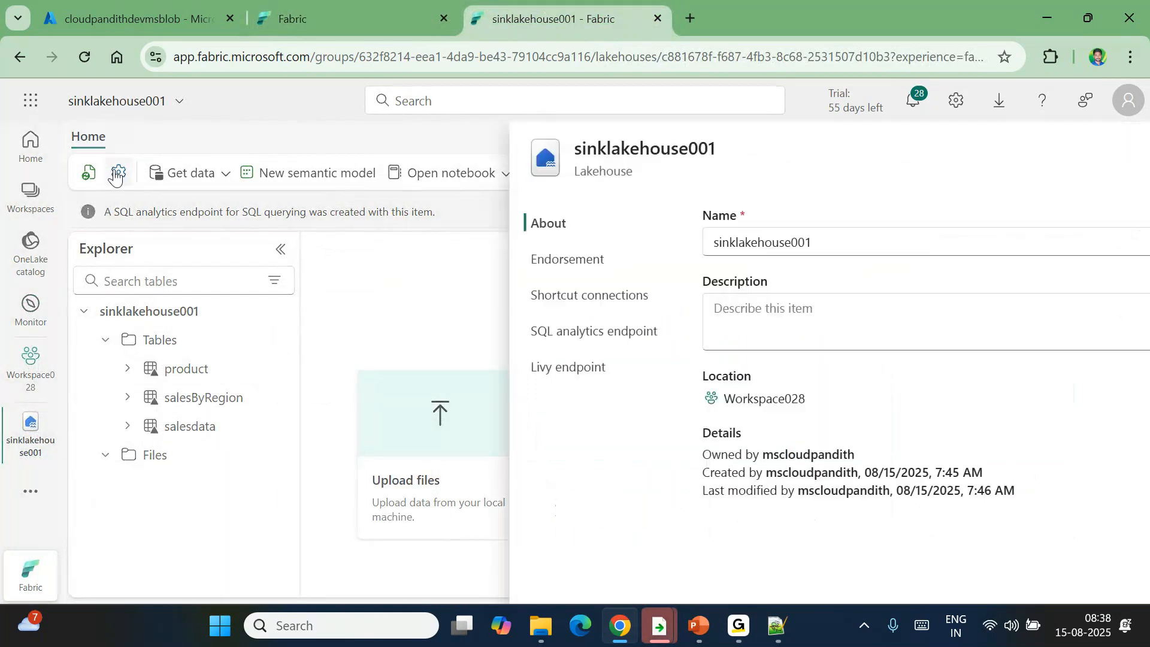
left_click(377, 328)
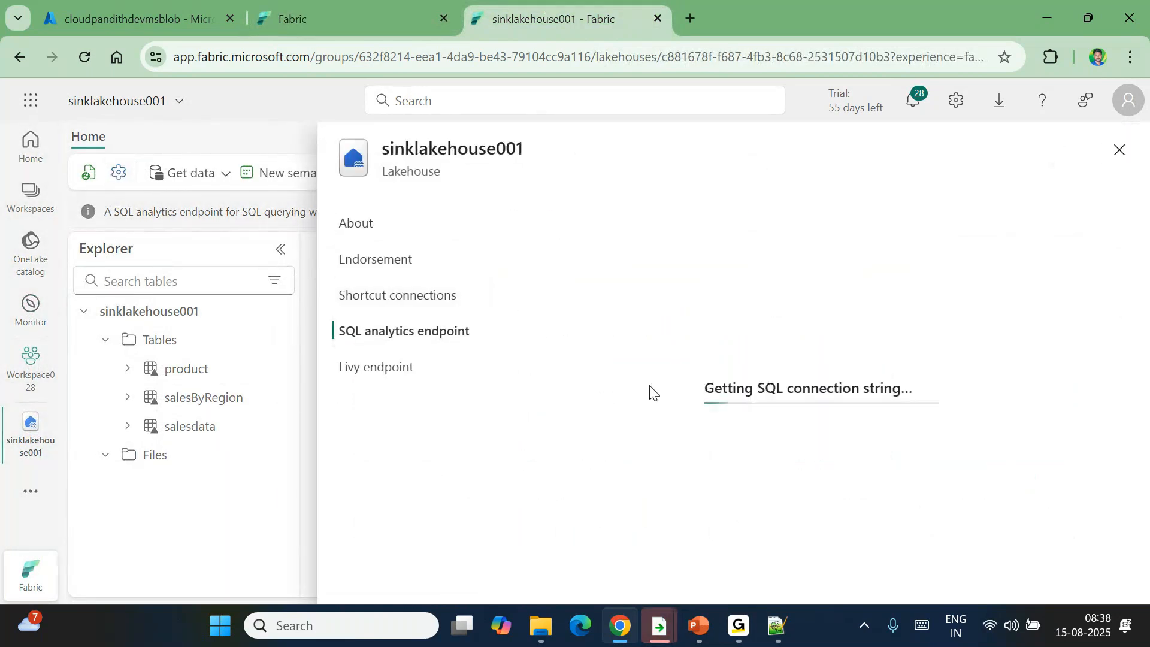
left_click(1120, 271)
Step: Launch Azure Data Studio and bring its window in front of the wsl.exe console
left_click(223, 640)
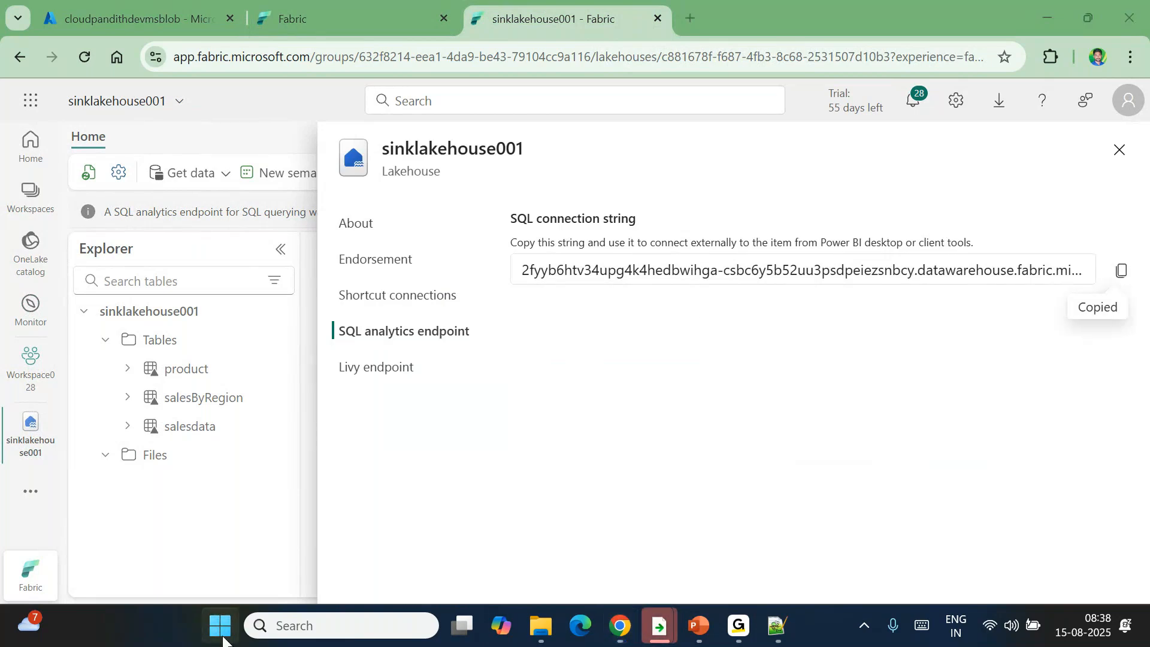
type("data")
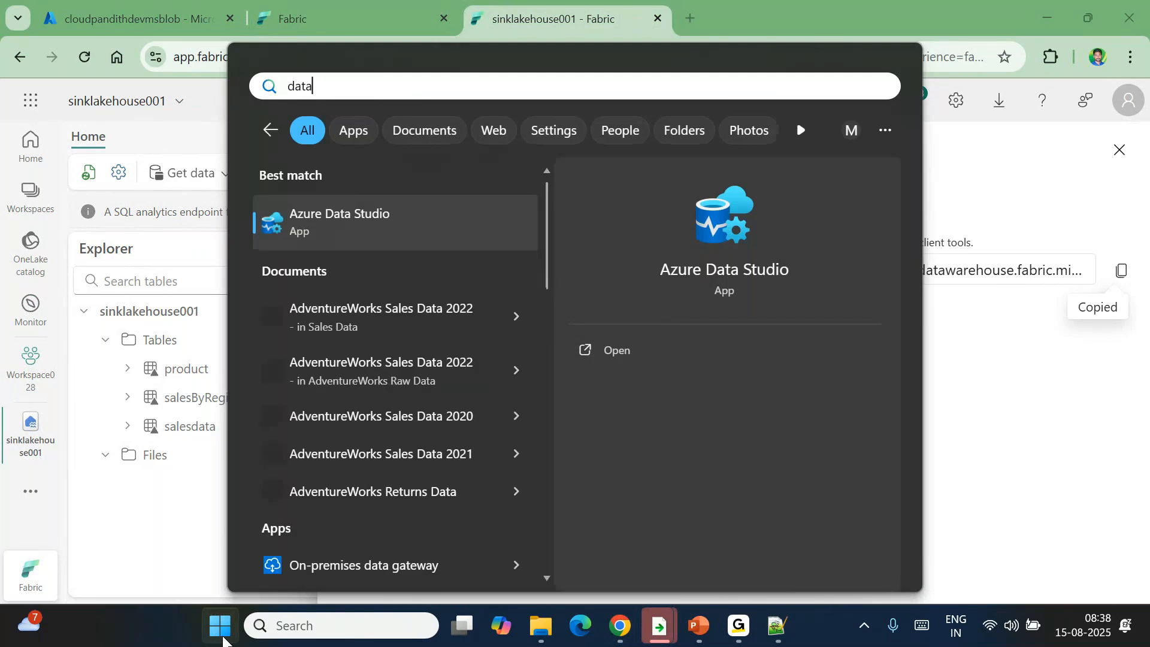
key("Return")
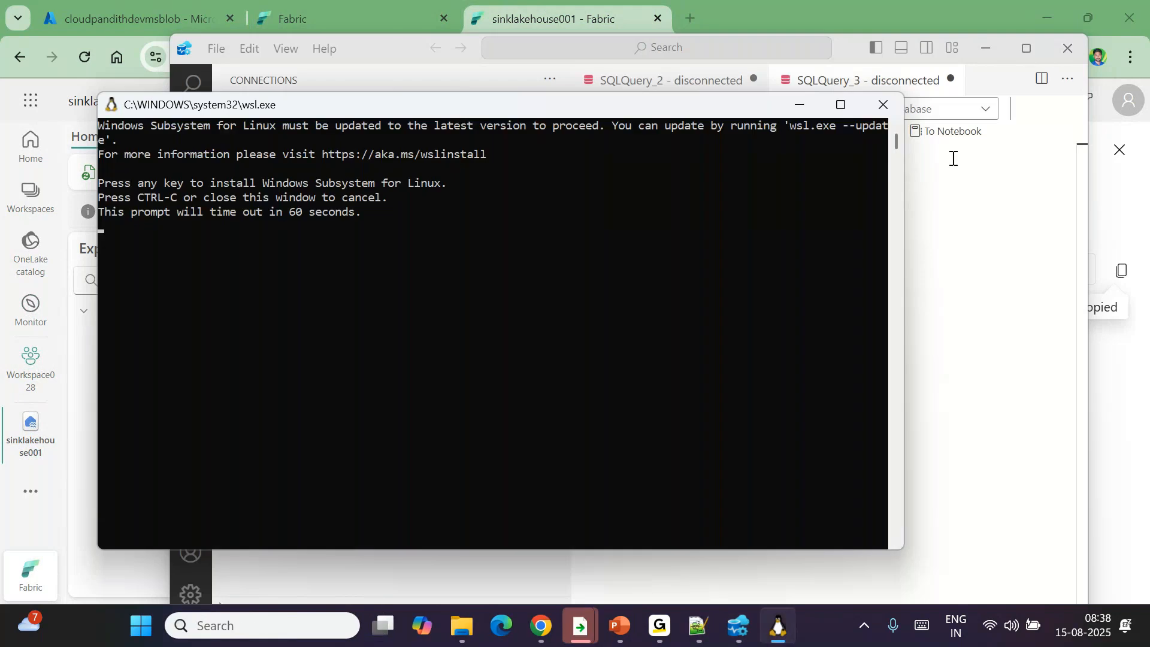
left_click(993, 197)
Step: Start a new connection with the copied SQL connection string as the server and Microsoft Entra ID - Universal with MFA support authentication
left_click(453, 103)
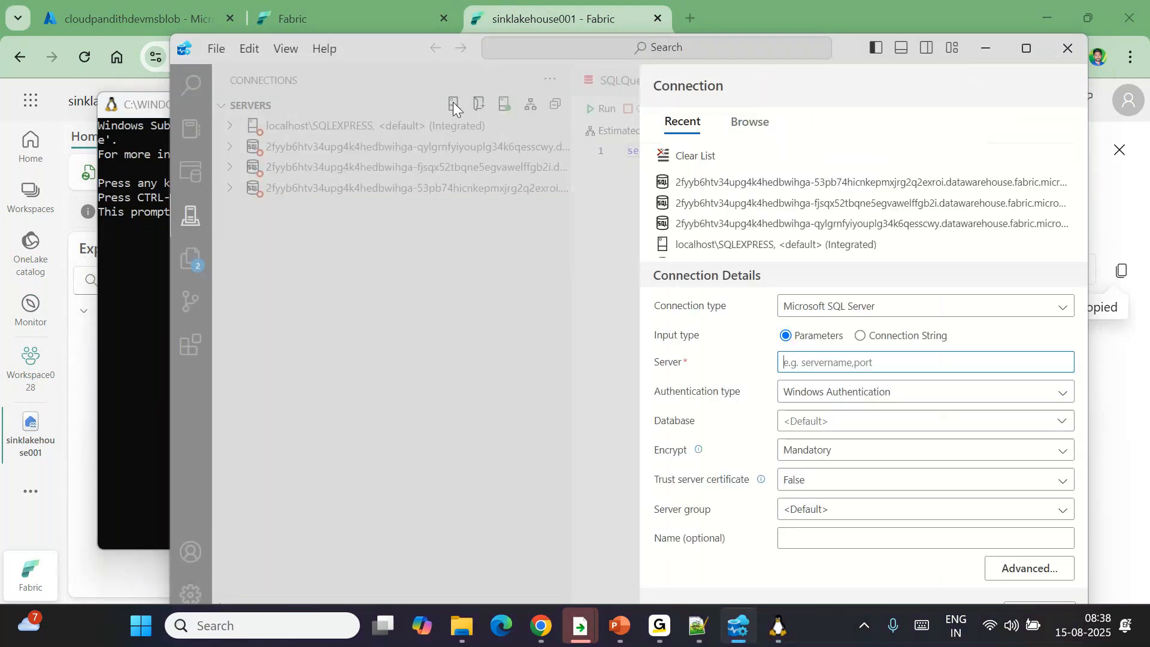
key("ctrl+v")
left_click(884, 392)
left_click(838, 454)
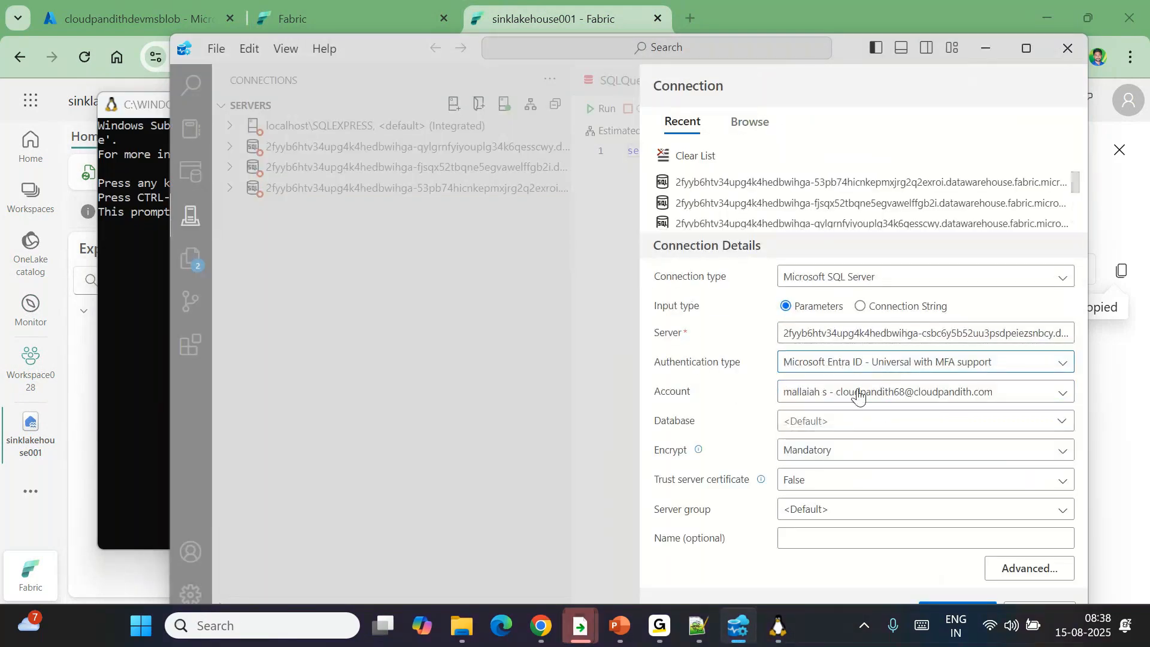
Step: Select the account that owns the lakehouse for the connection and set Trust server certificate to True
left_click(858, 394)
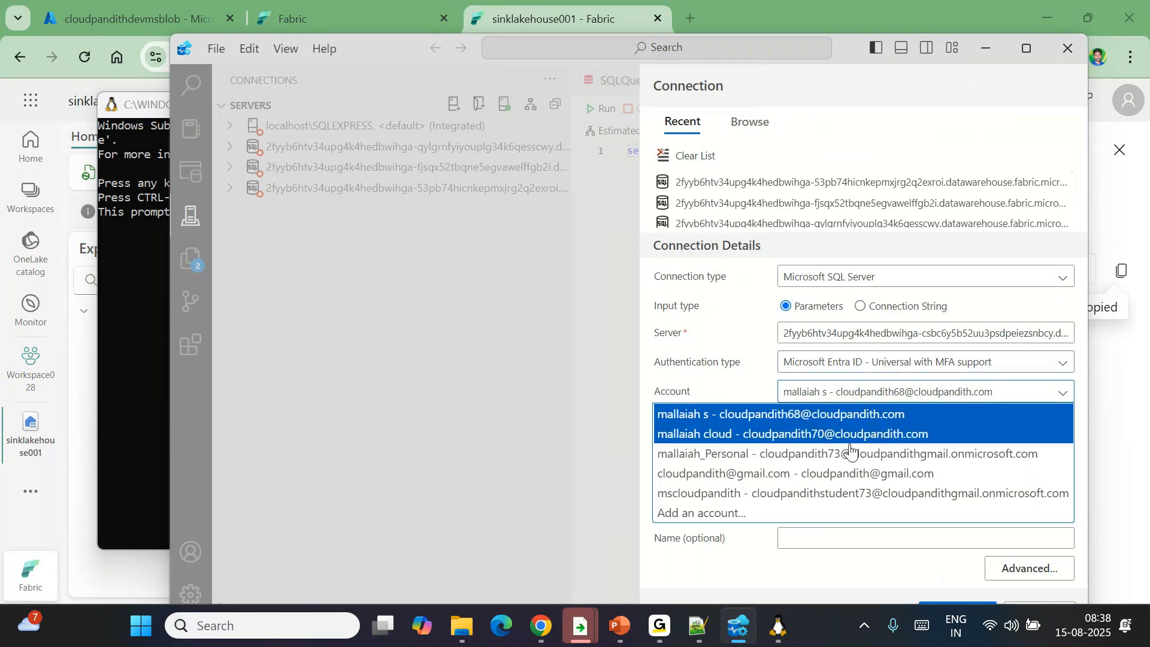
left_click(817, 491)
left_click(796, 479)
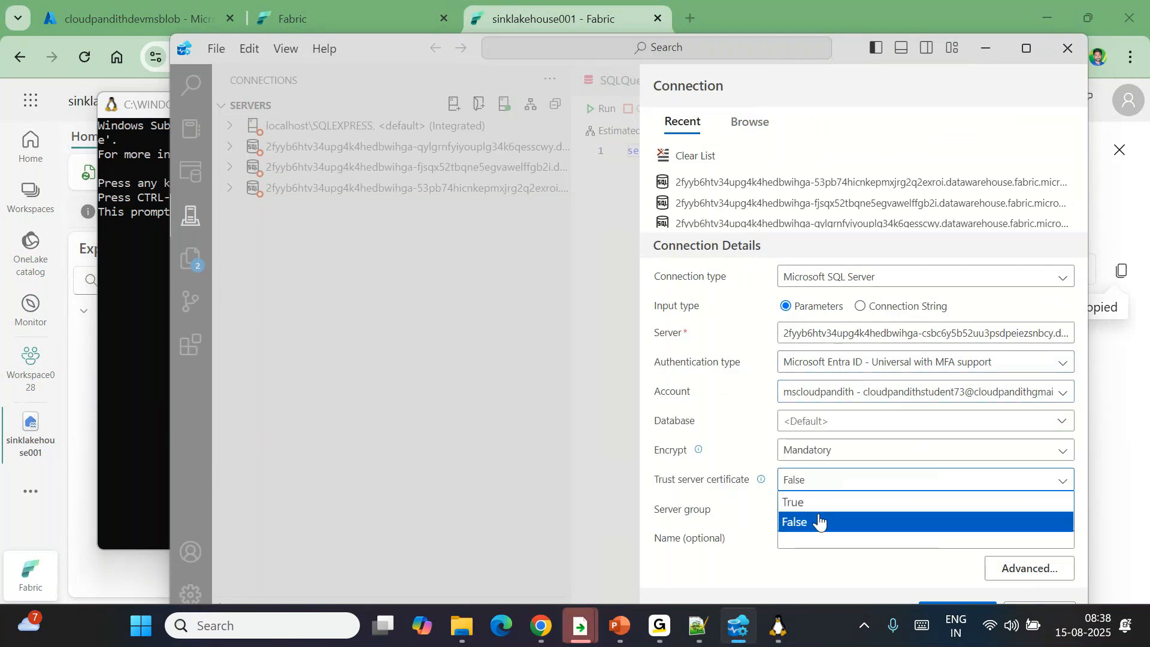
left_click(808, 504)
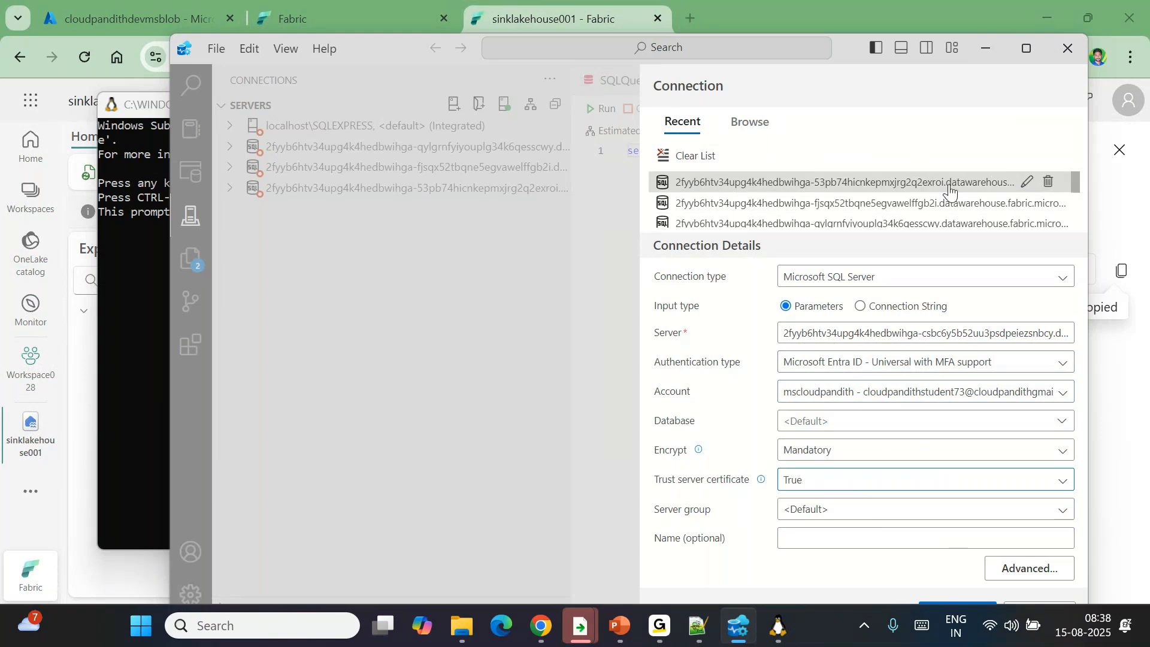
Step: Connect to the lakehouse SQL endpoint with the entered connection details and maximize the Azure Data Studio window
left_click_drag(400, 46, 260, 17)
left_click(825, 584)
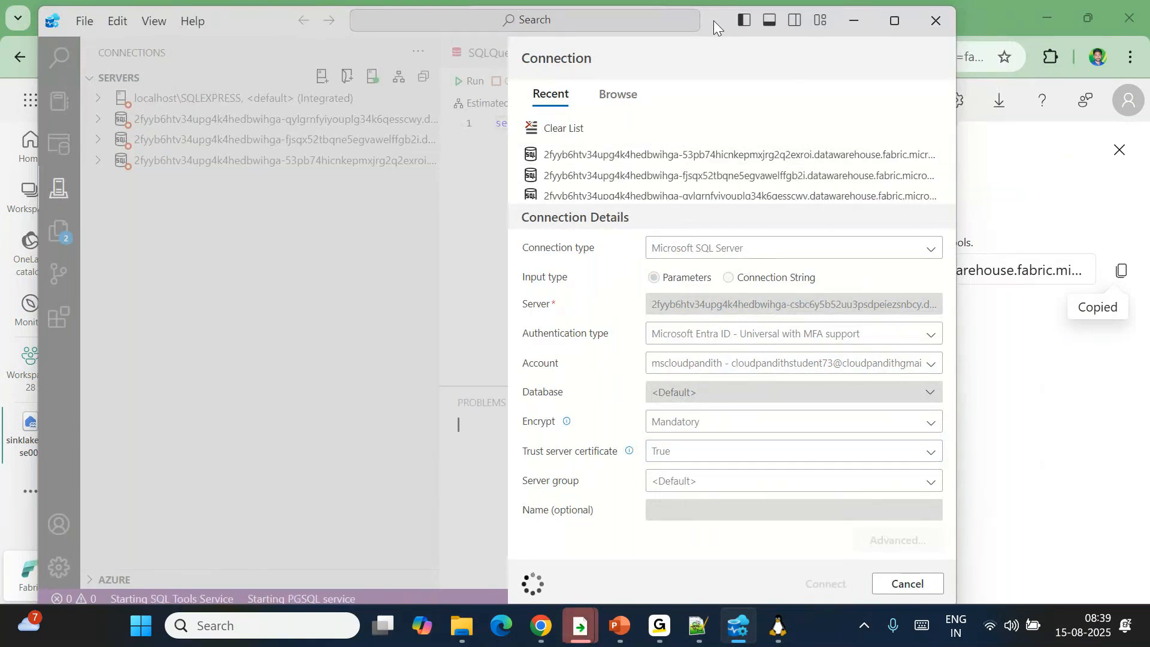
left_click_drag(713, 20, 713, 100)
left_click(893, 99)
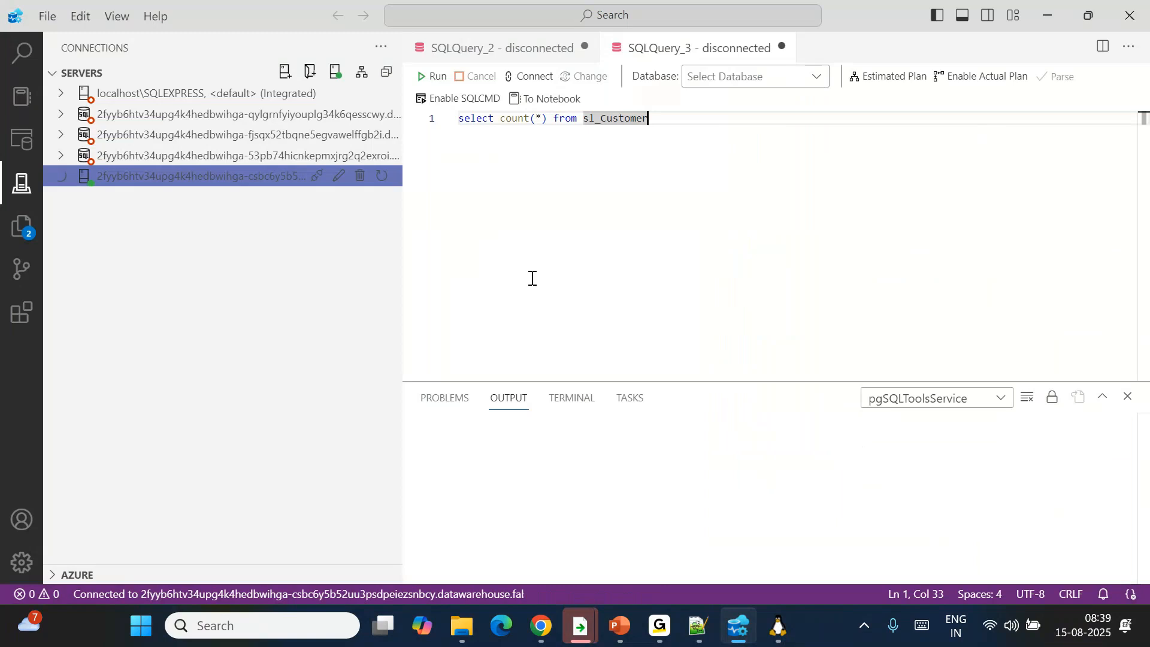
Step: Open a new query on the newly connected server with sinklakehouse001 as its database
right_click(190, 182)
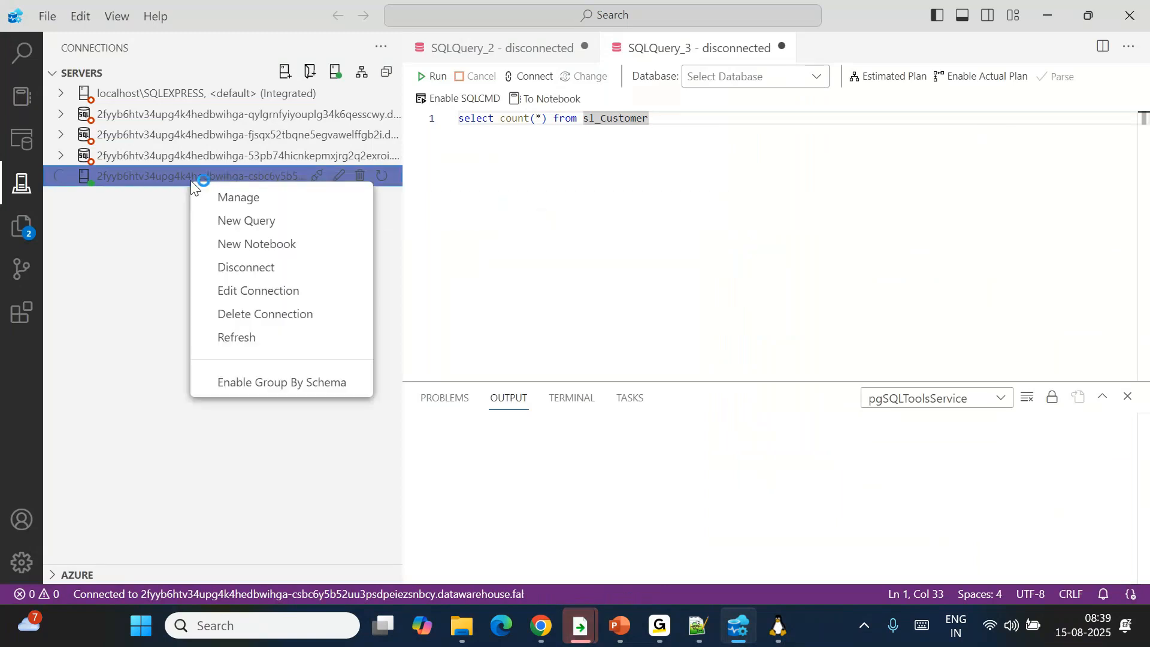
left_click(263, 219)
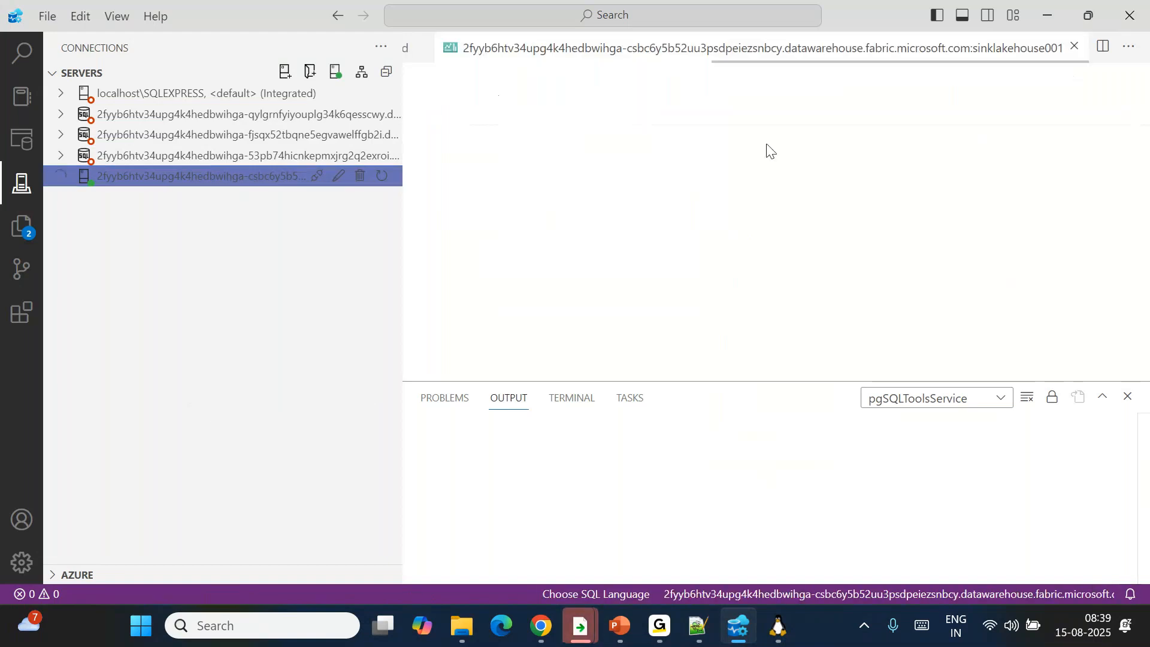
left_click(638, 123)
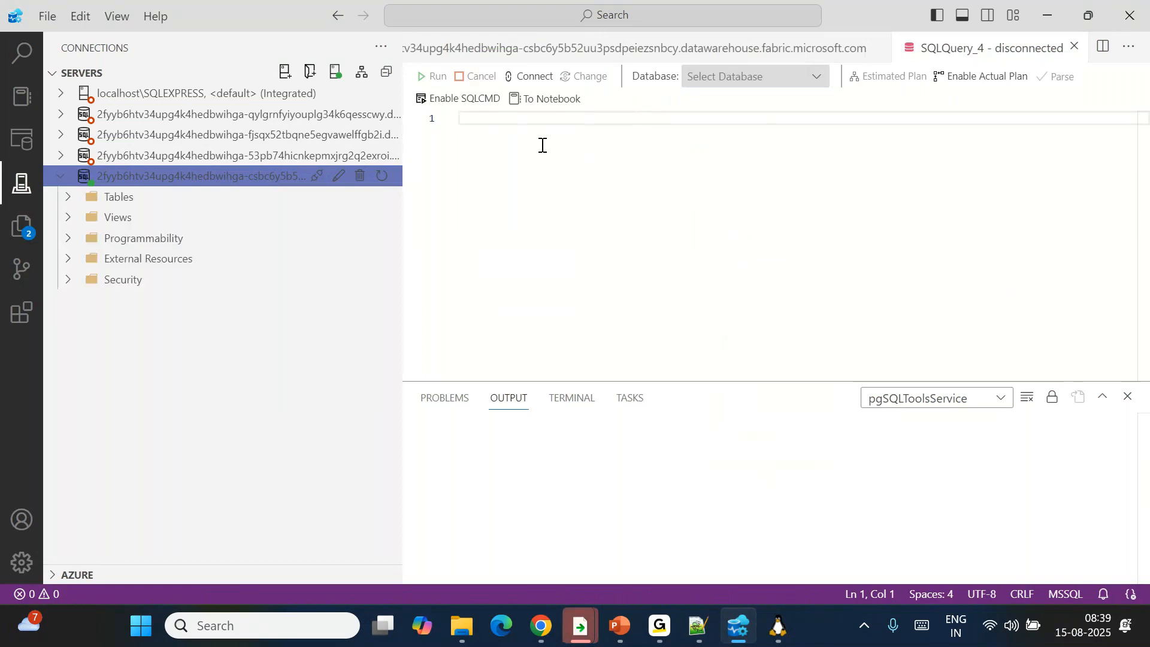
left_click(69, 197)
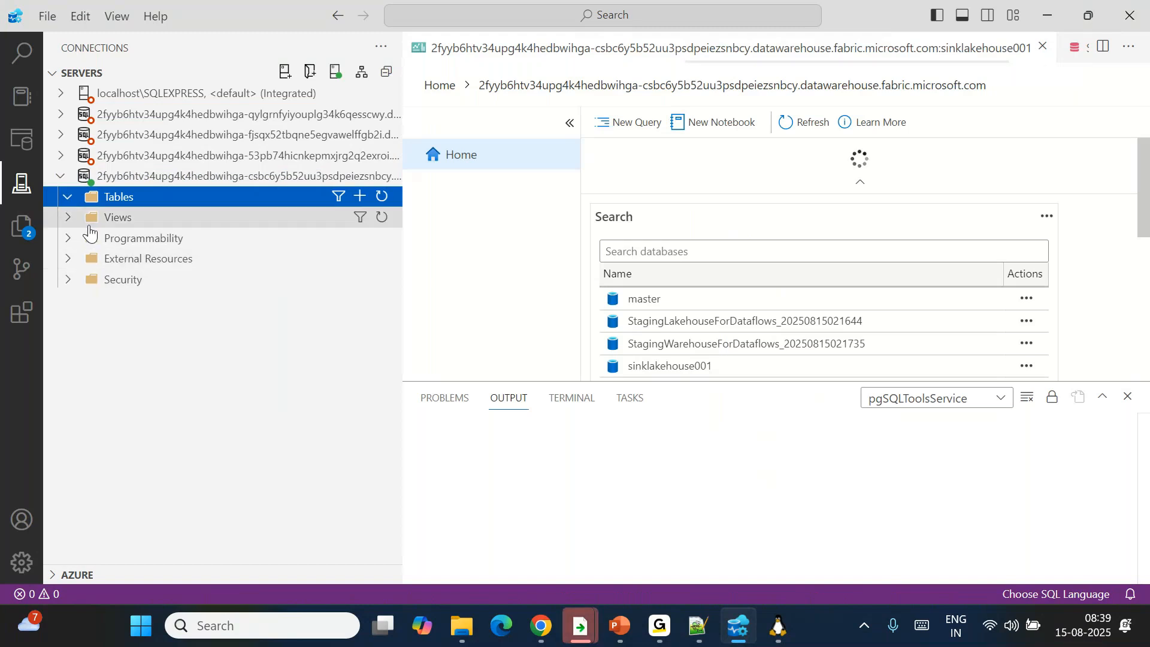
left_click(622, 122)
left_click(756, 76)
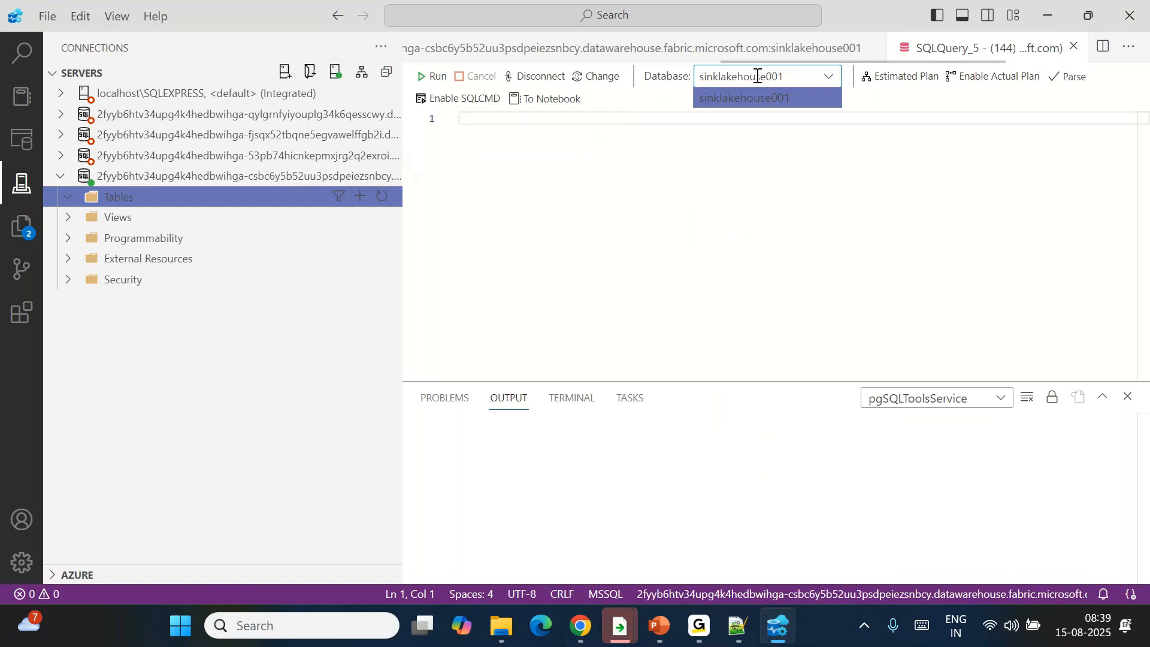
left_click(743, 120)
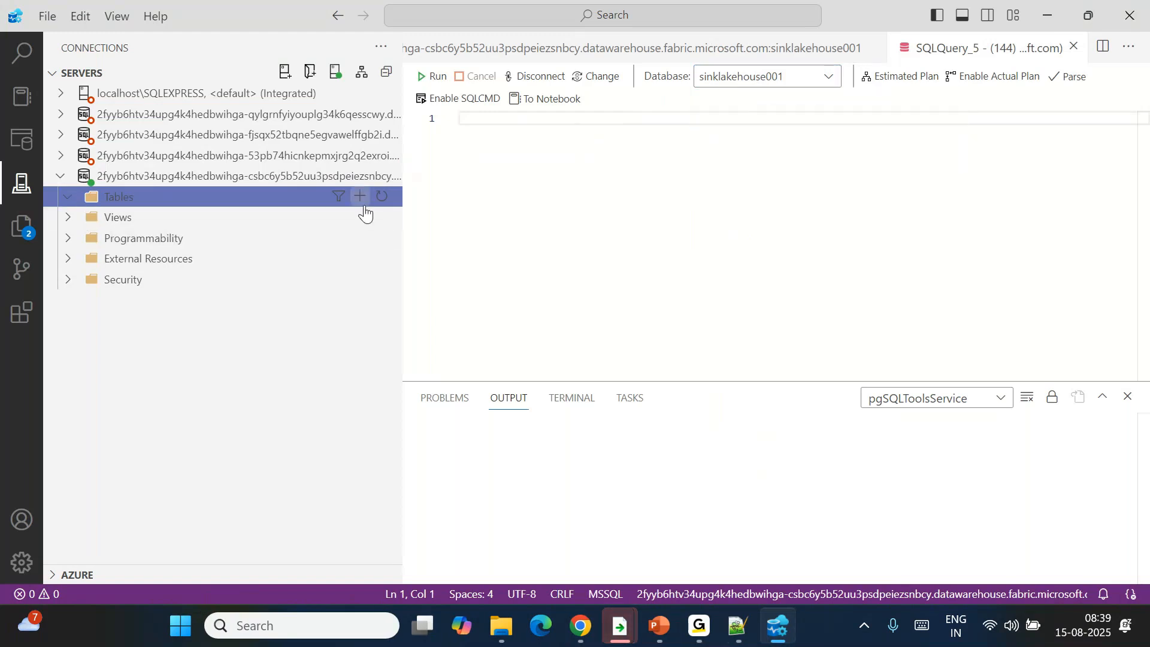
Step: Refresh and expand the Tables folder of the new lakehouse connection
left_click(382, 197)
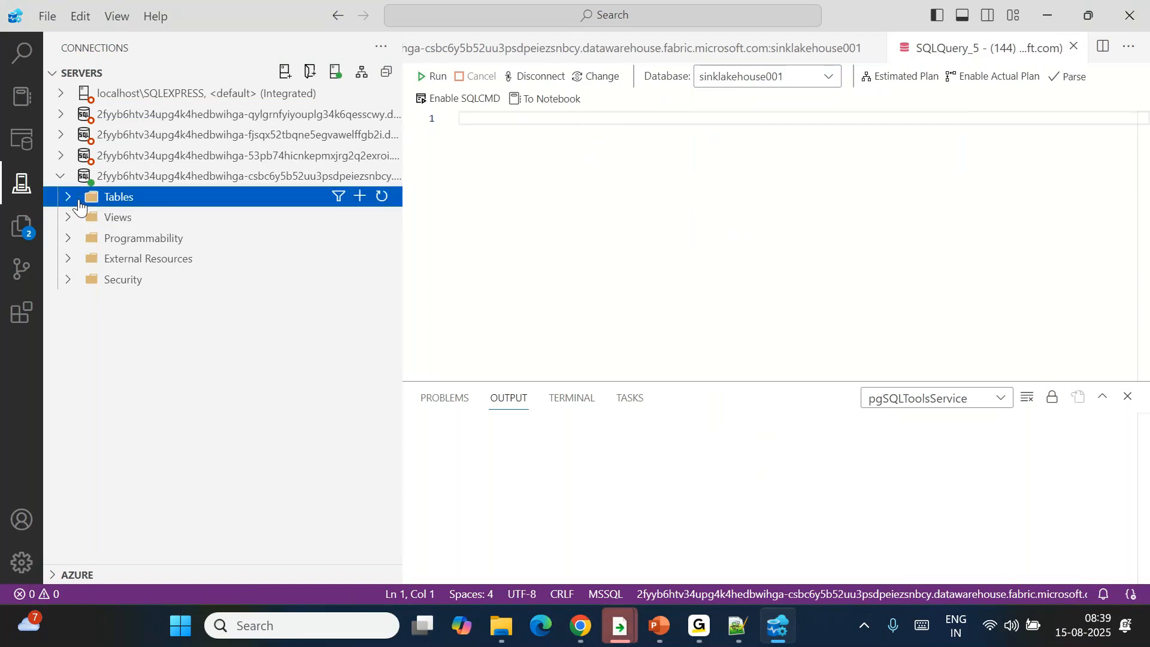
left_click(79, 206)
right_click(197, 204)
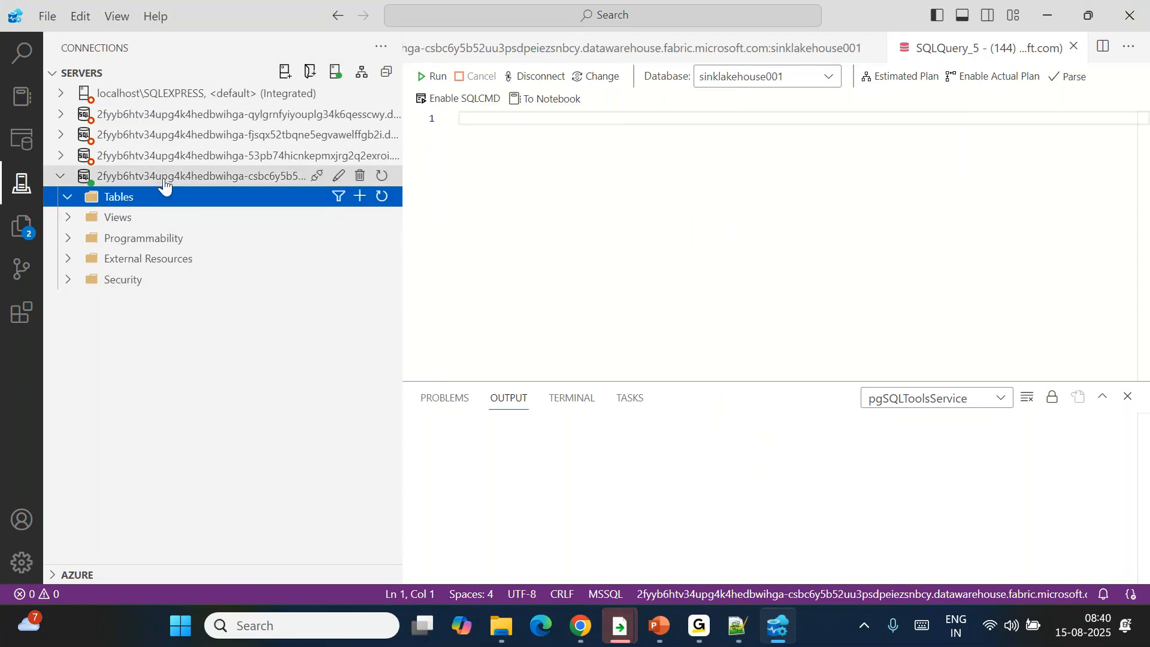
Step: Edit the lakehouse server connection to use the sinklakehouse001 database and reconnect
left_click(344, 180)
left_click(1123, 390)
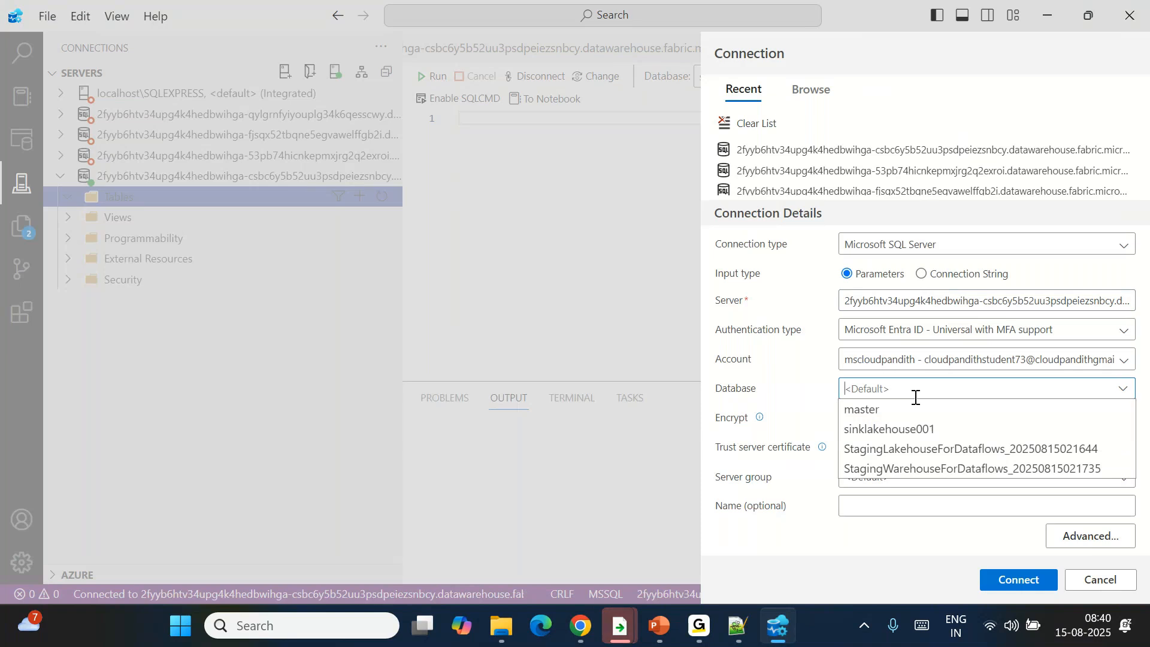
left_click(893, 428)
left_click(1018, 575)
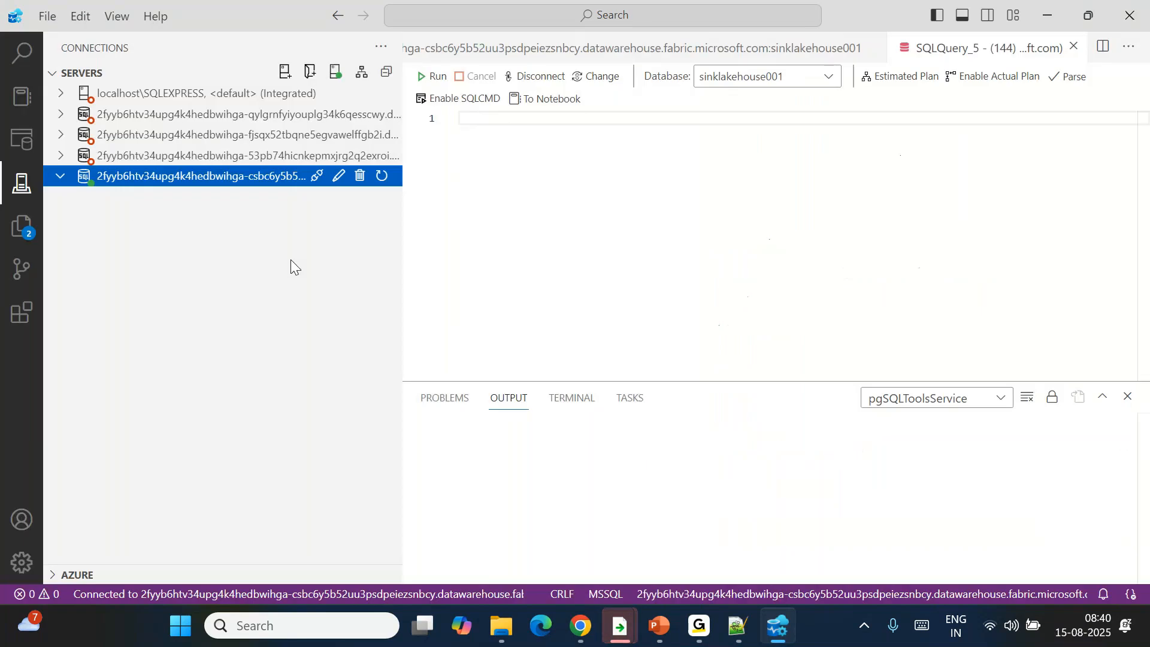
Step: Expand the reconnected server and refresh its Tables folder to look for the lakehouse tables
left_click(60, 176)
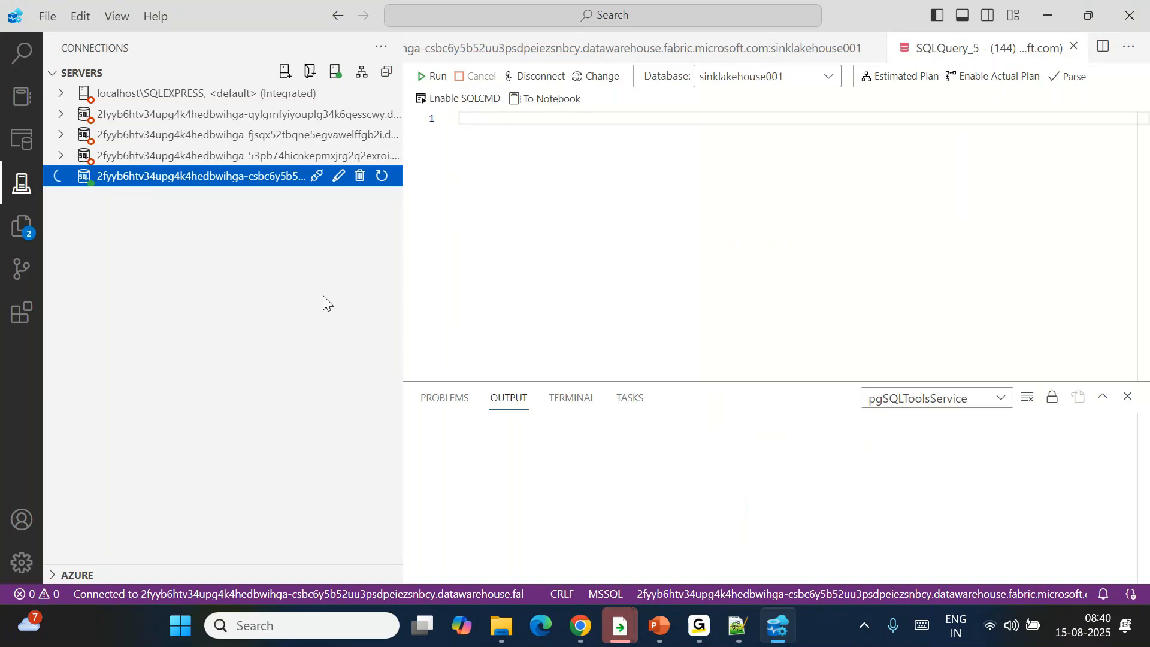
left_click(66, 179)
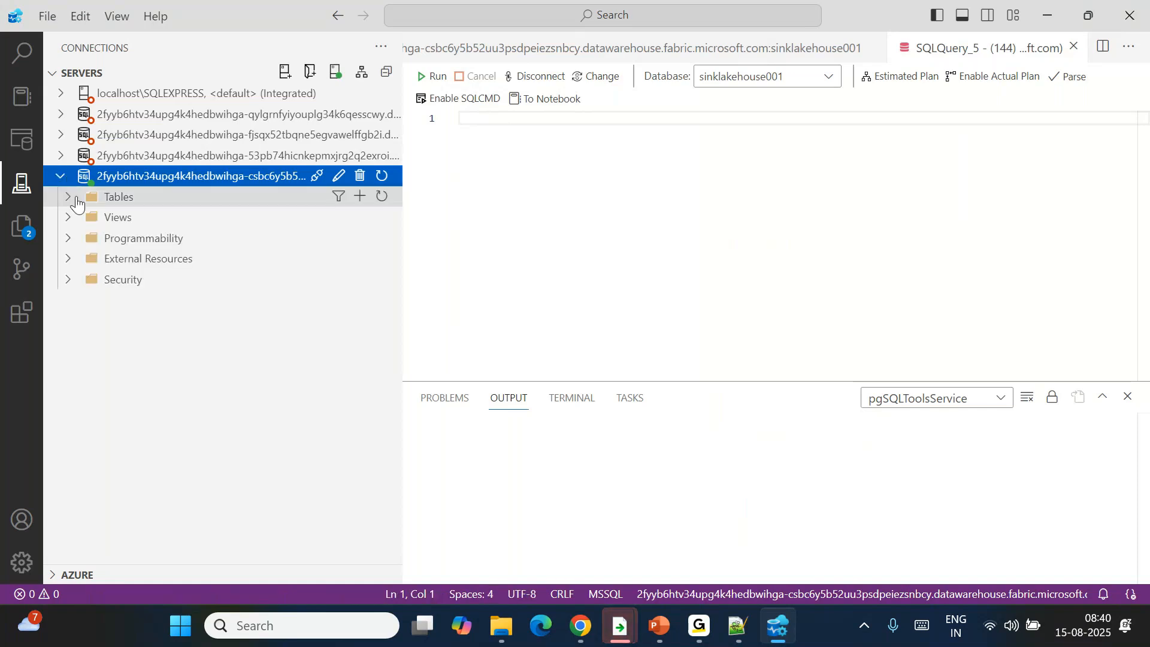
left_click(117, 197)
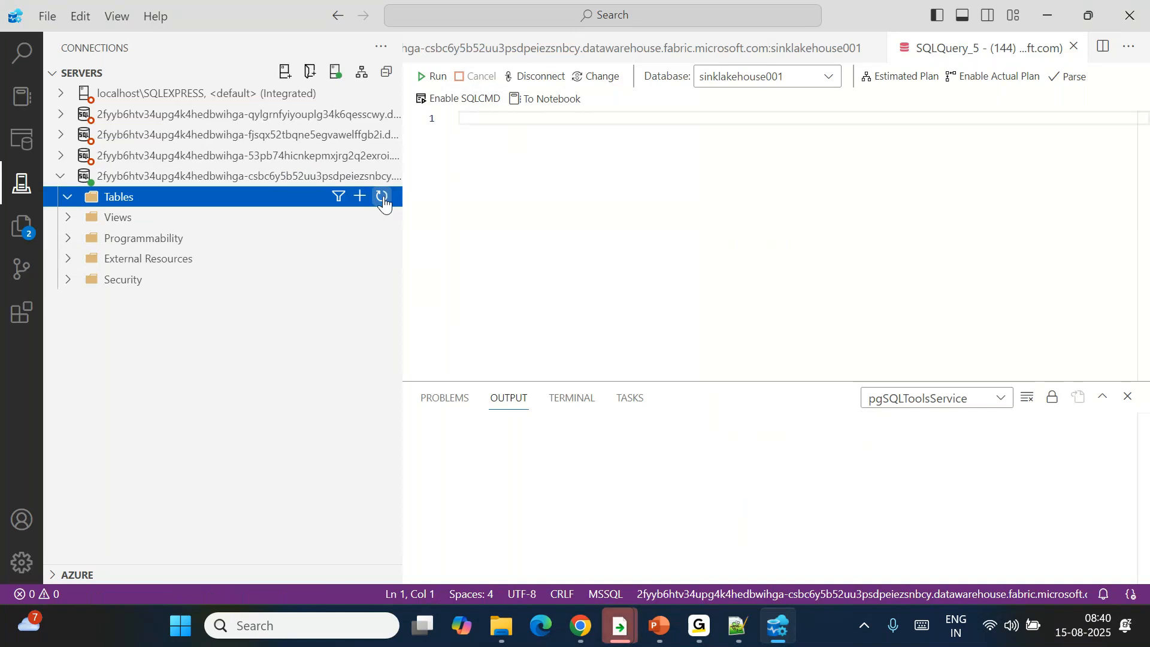
right_click(125, 195)
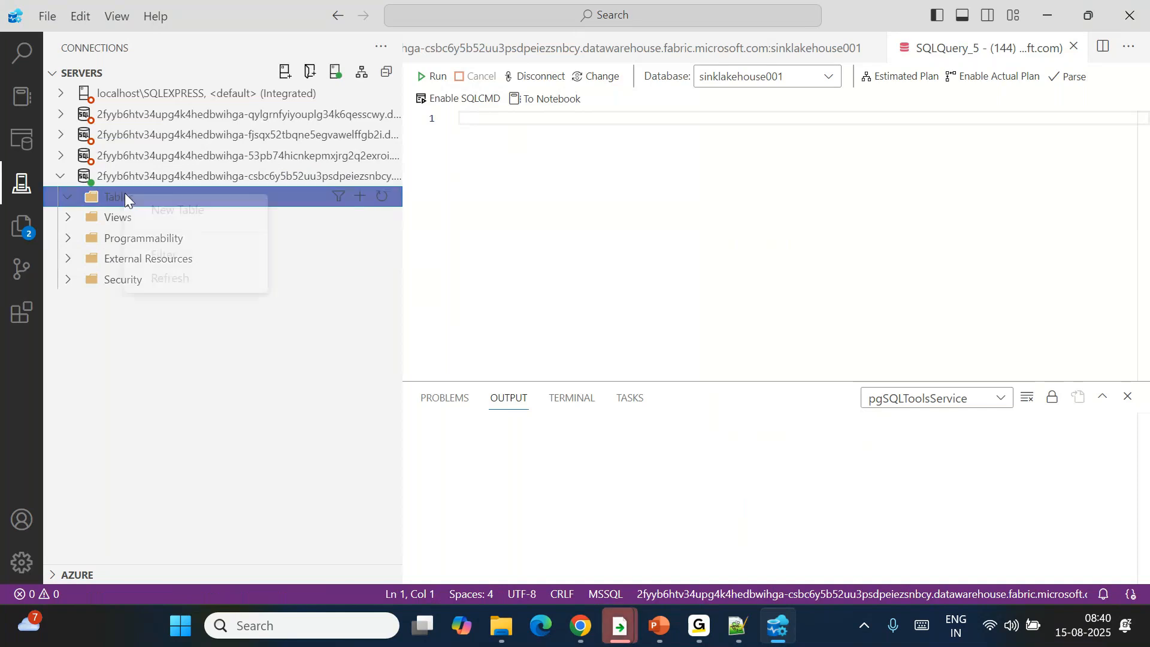
left_click(175, 277)
left_click(67, 199)
left_click(527, 150)
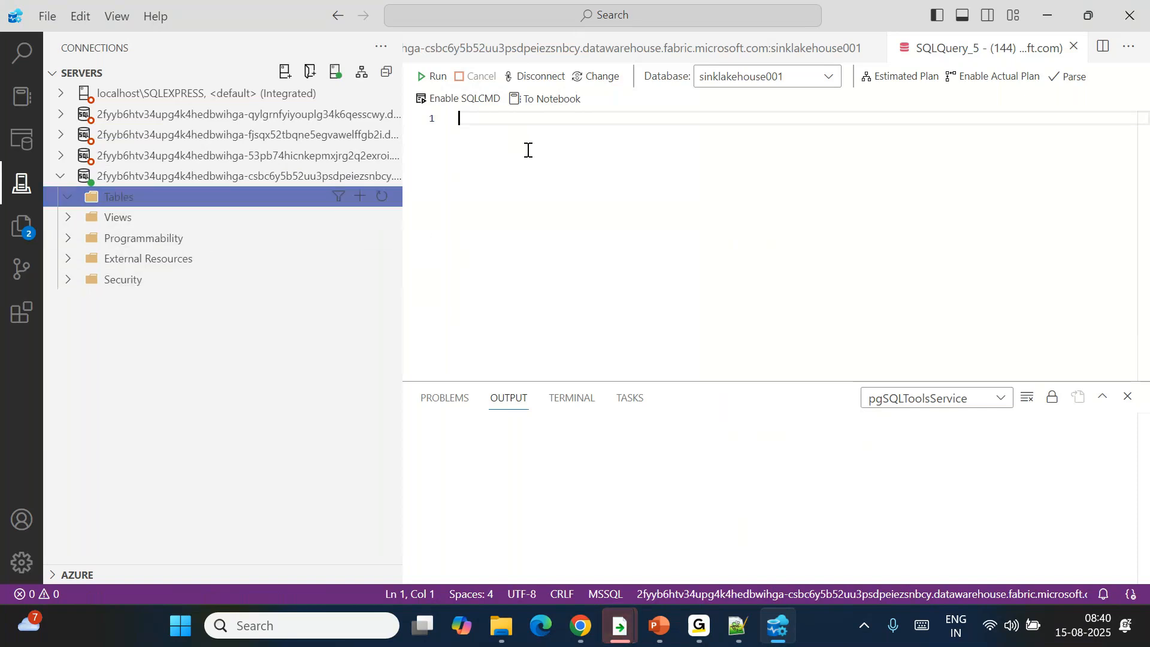
Step: Switch to the Fabric browser window, close the sinklakehouse001 settings to view its table list, and return to Azure Data Studio
left_click(580, 626)
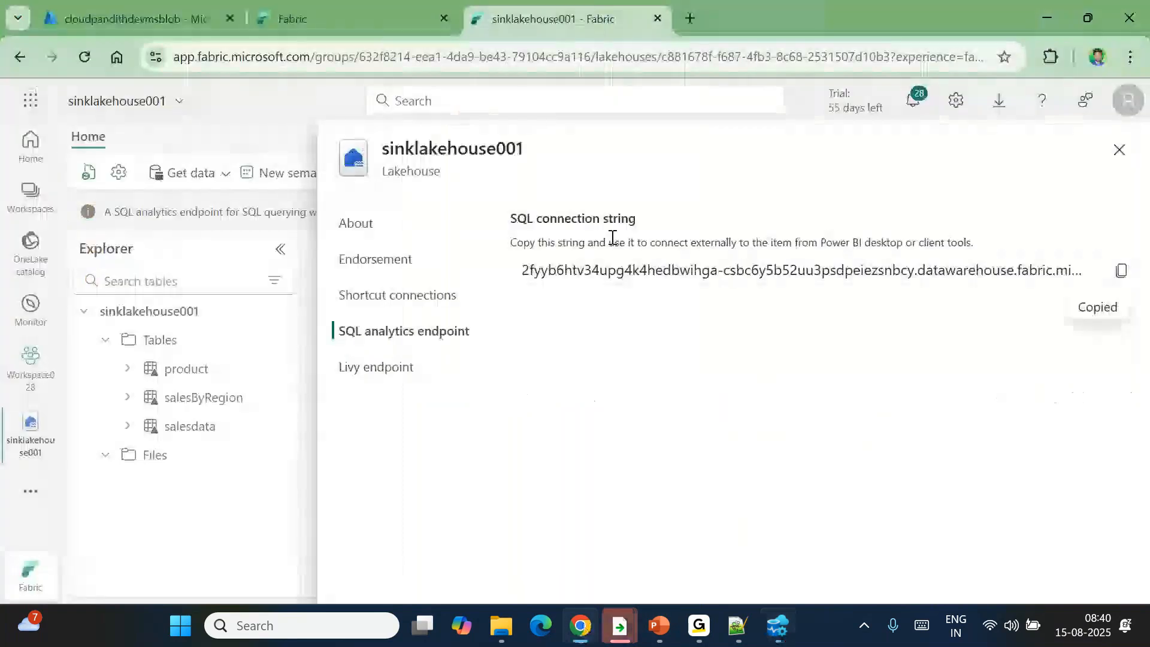
left_click(1118, 150)
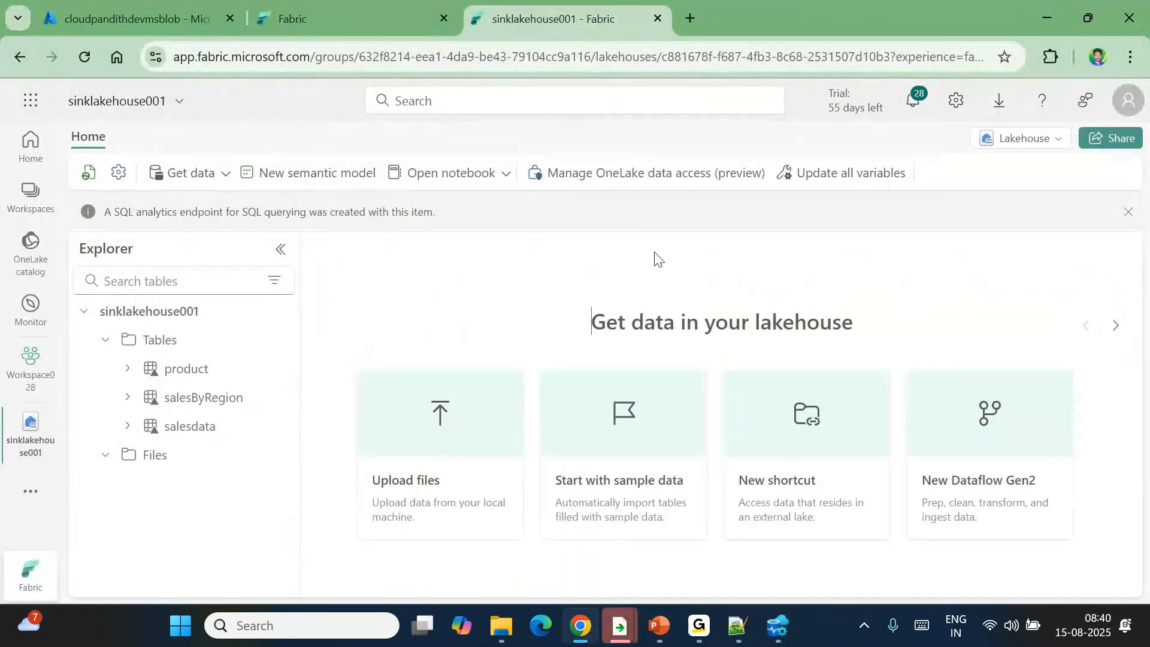
key("alt+Tab")
Step: Write and run the query "select count(*) from product", close the output area, and end the statement with a semicolon
type("s")
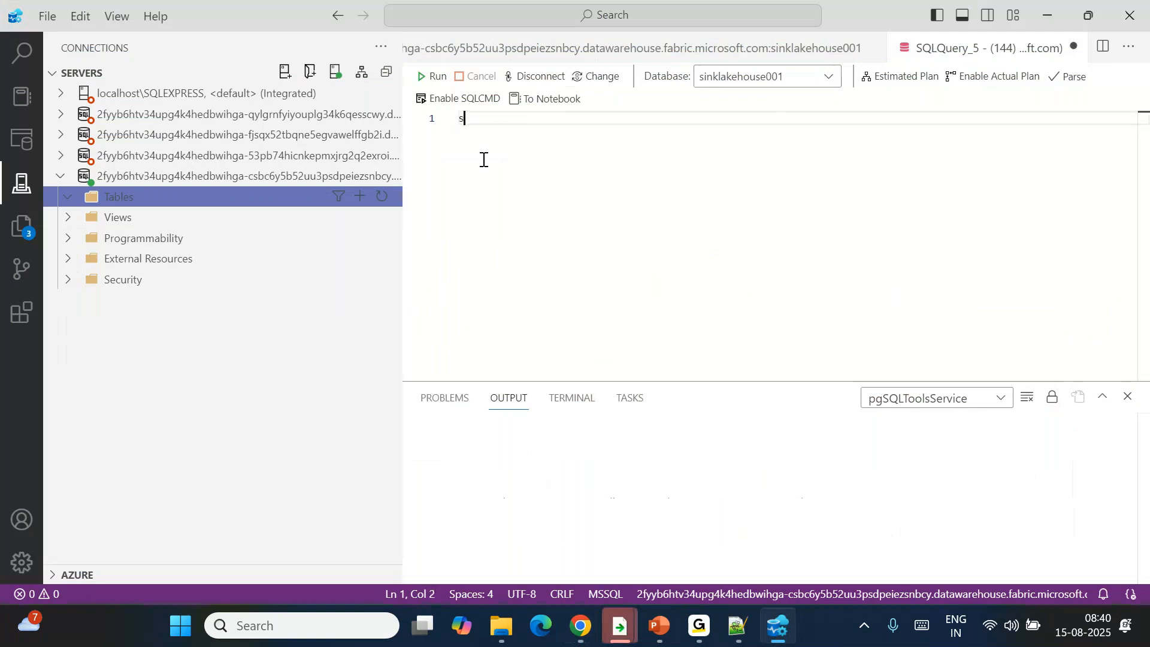
type("elect count(*")
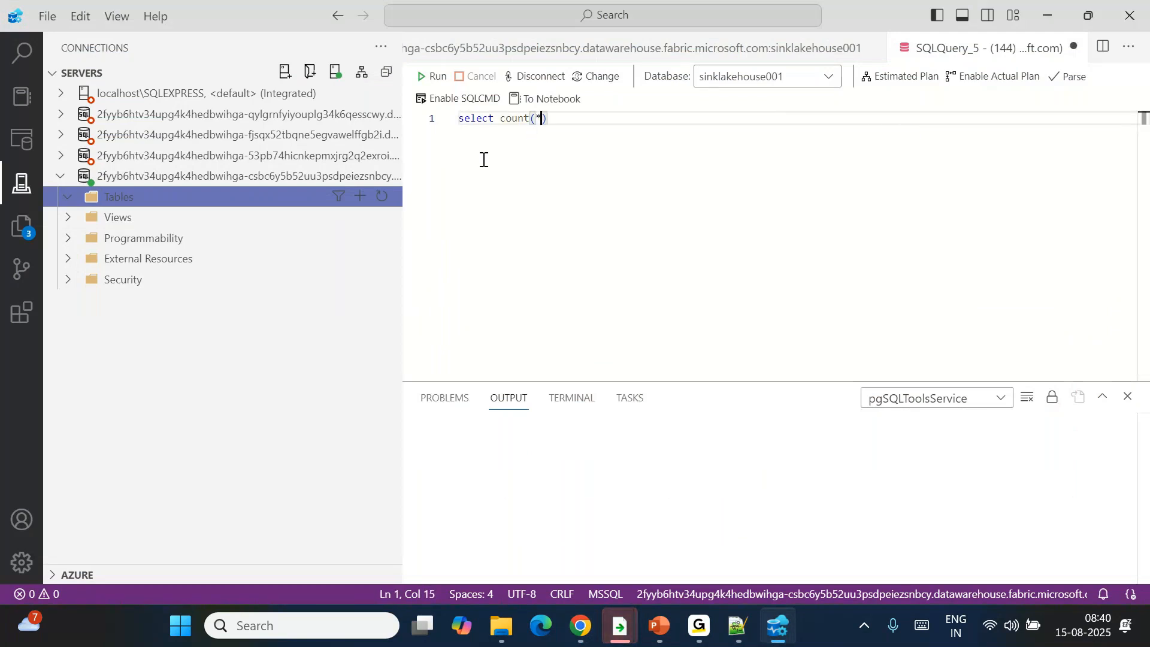
type(" for")
type("m p")
key("BackSpace")
key("BackSpace")
key("BackSpace")
key("BackSpace")
key("BackSpace")
type("rom product")
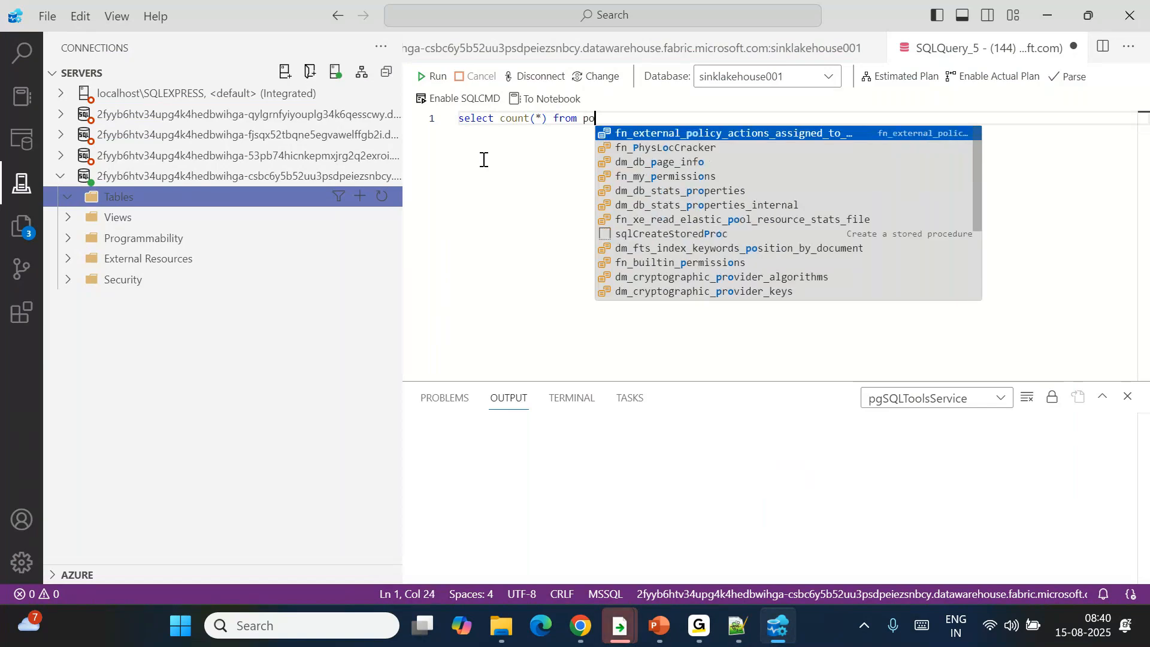
left_click(434, 82)
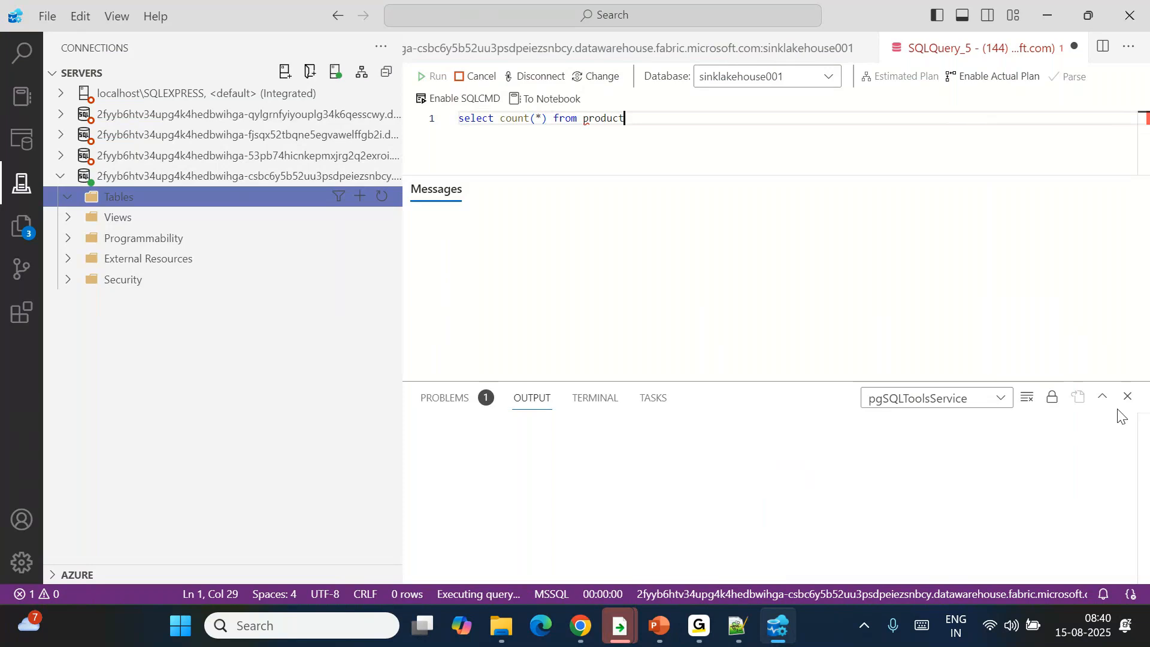
left_click(1126, 397)
type(";")
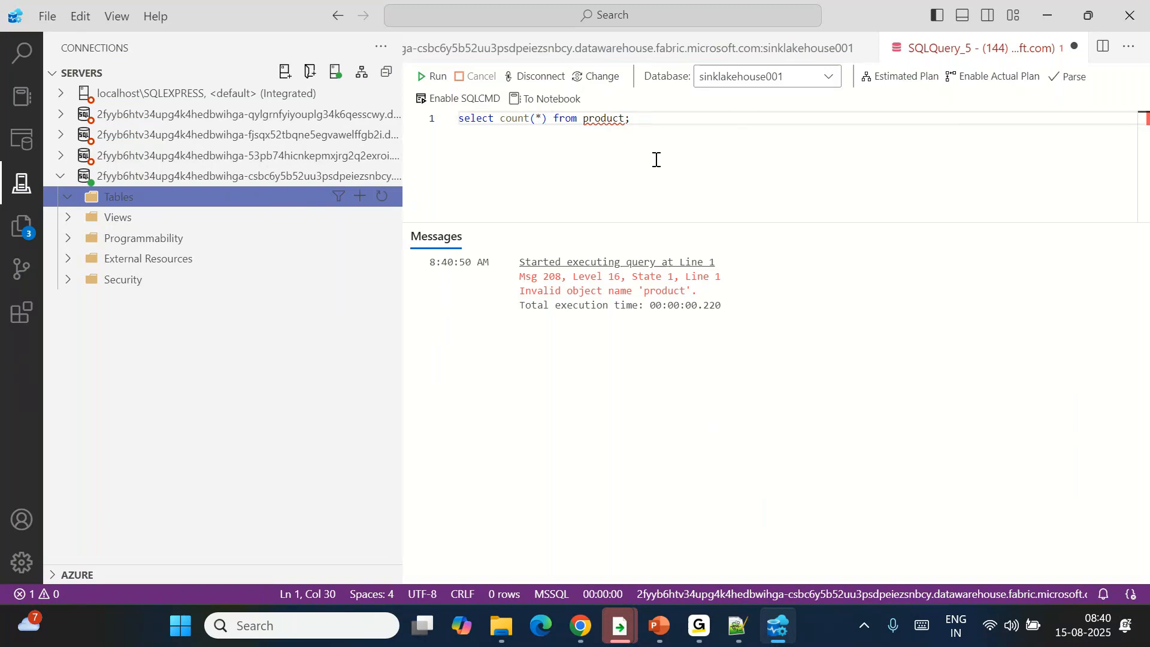
Step: Compare the table name in the query with the tables listed in the Fabric lakehouse sinklakehouse001
key("alt+Tab")
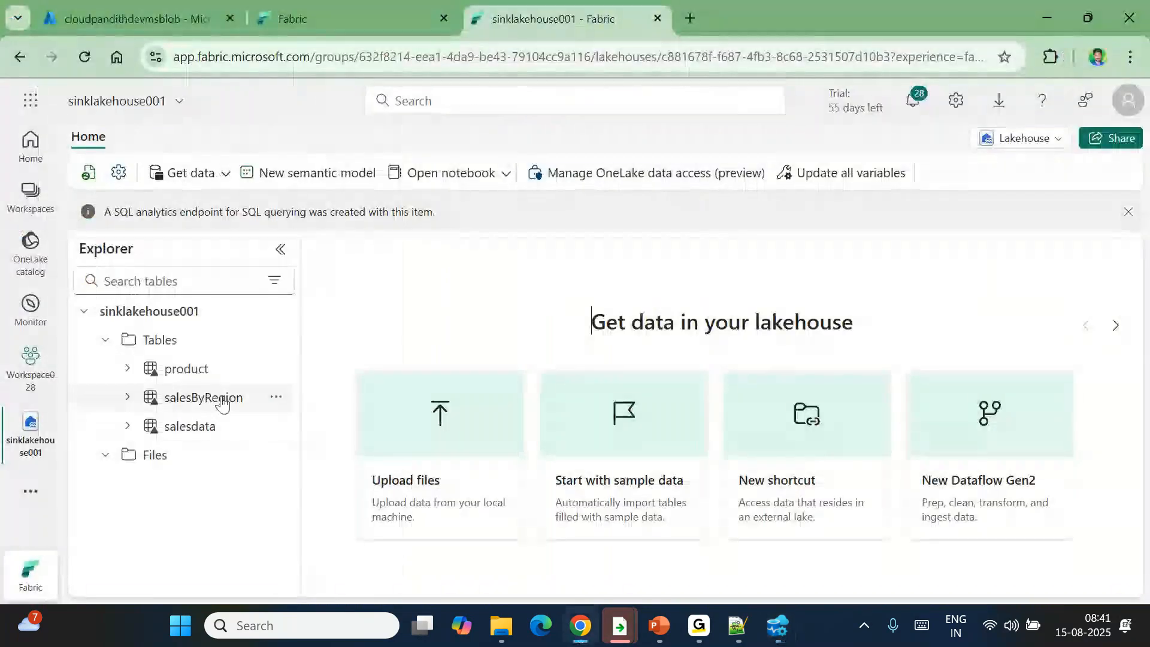
key("alt+Tab")
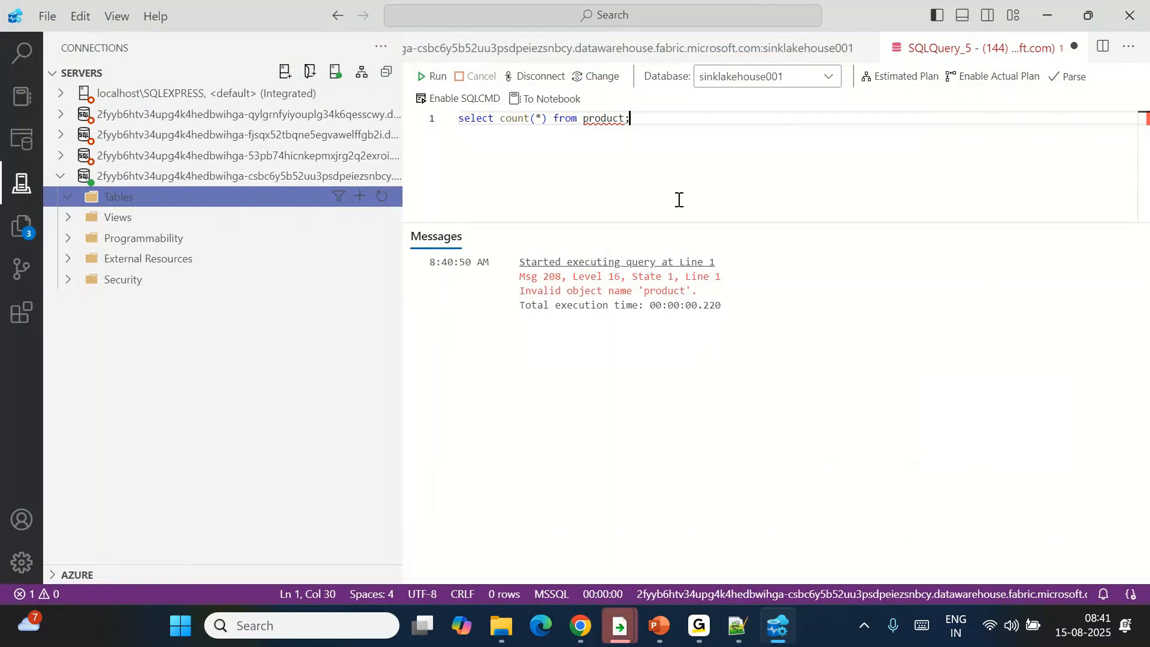
key("alt+Tab")
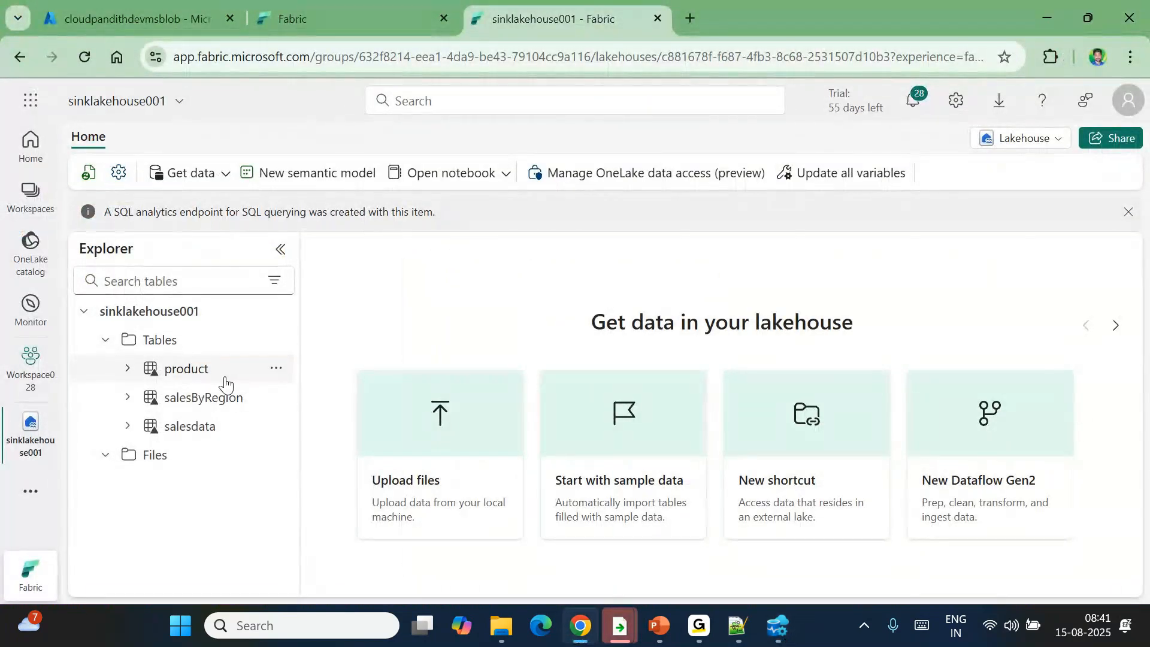
key("alt+Tab")
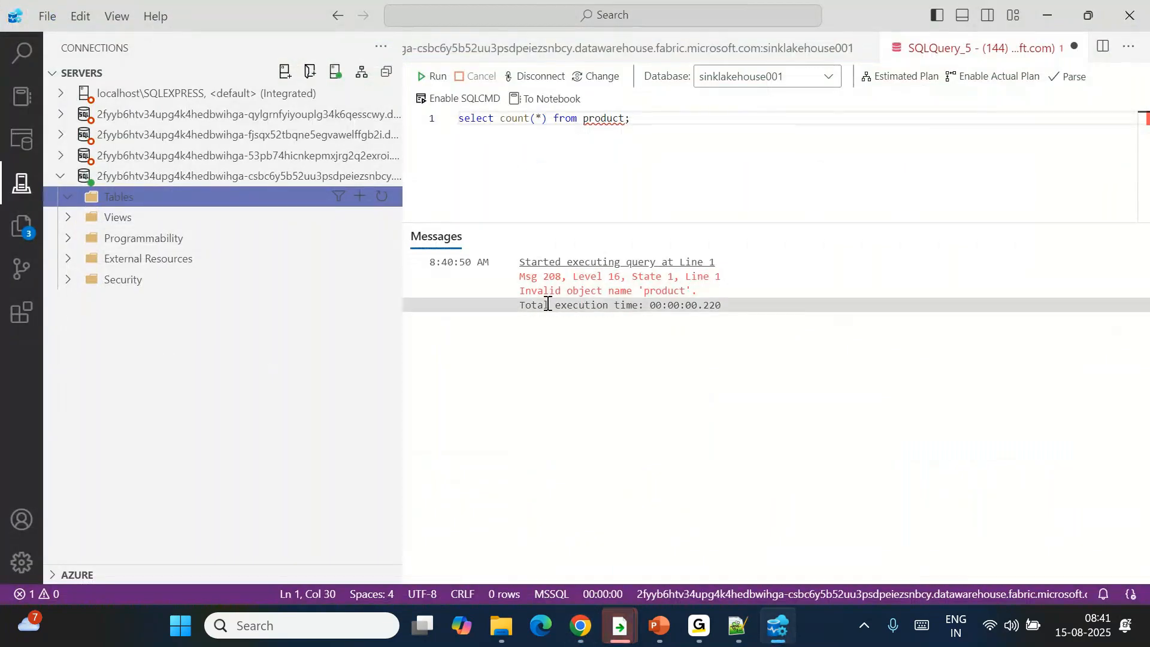
Step: Reselect sinklakehouse001 as the query's database and try running the product count again
left_click(757, 80)
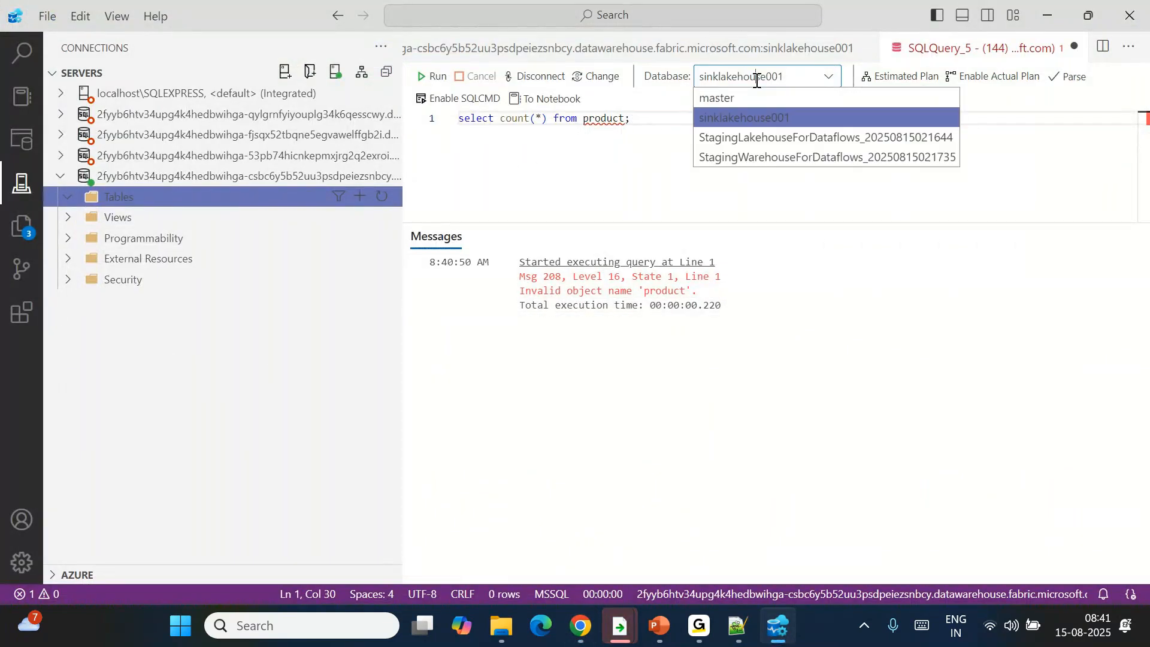
left_click(729, 118)
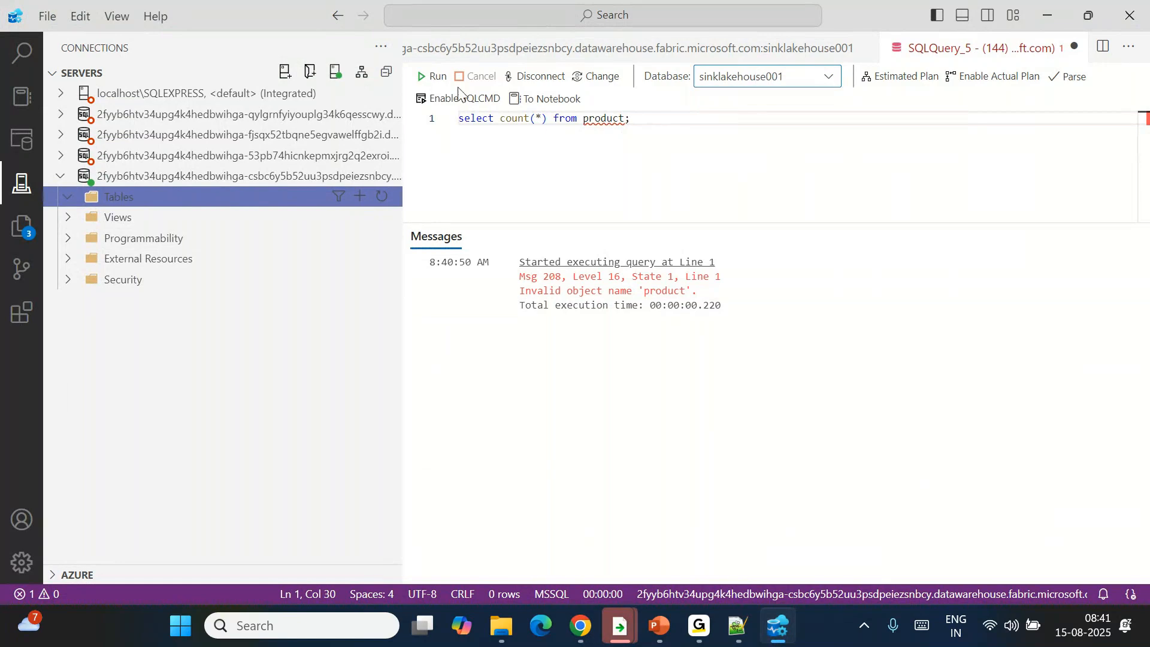
left_click(433, 76)
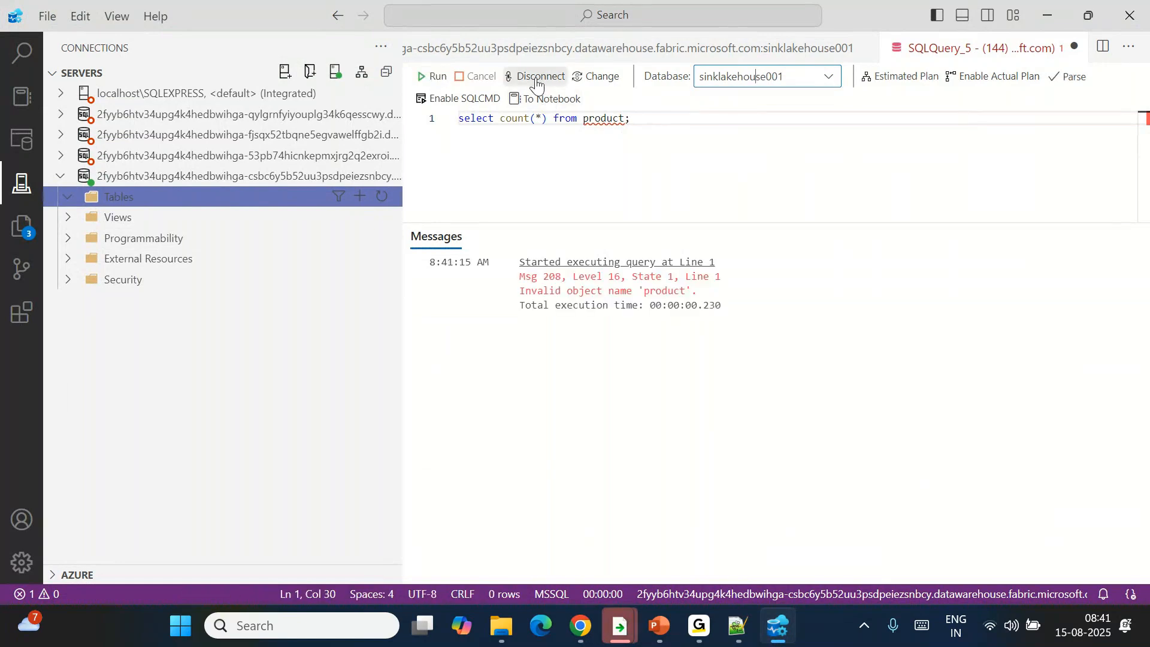
Step: Refresh and expand the connection's Tables folder, and run the product row count query again
left_click(381, 198)
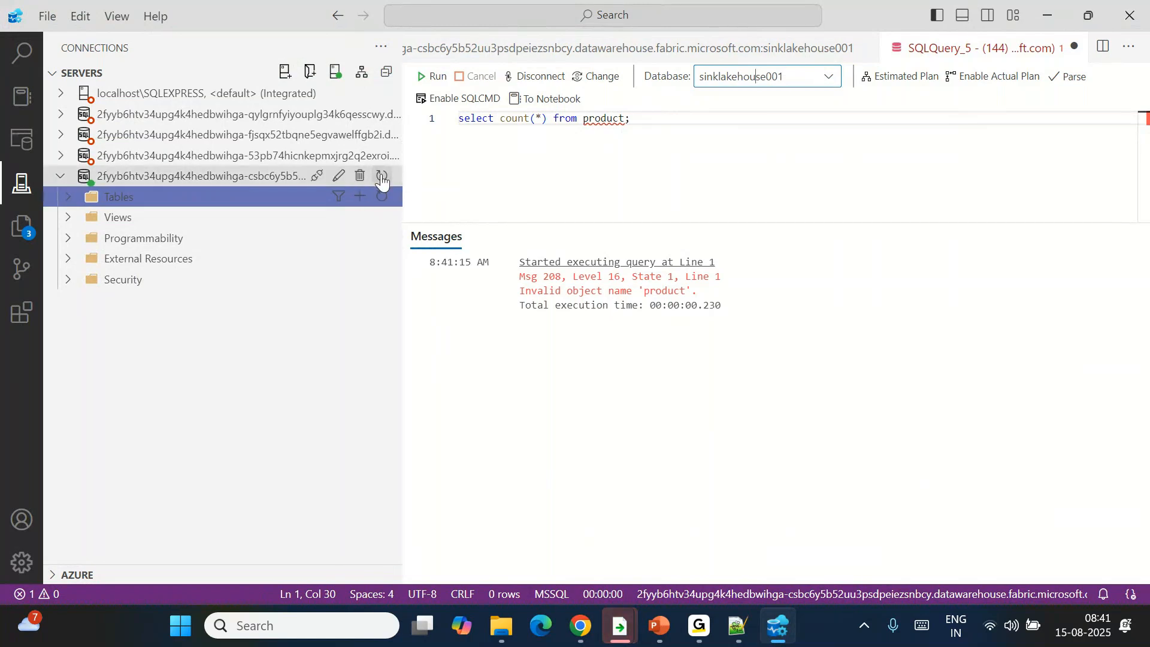
left_click(69, 199)
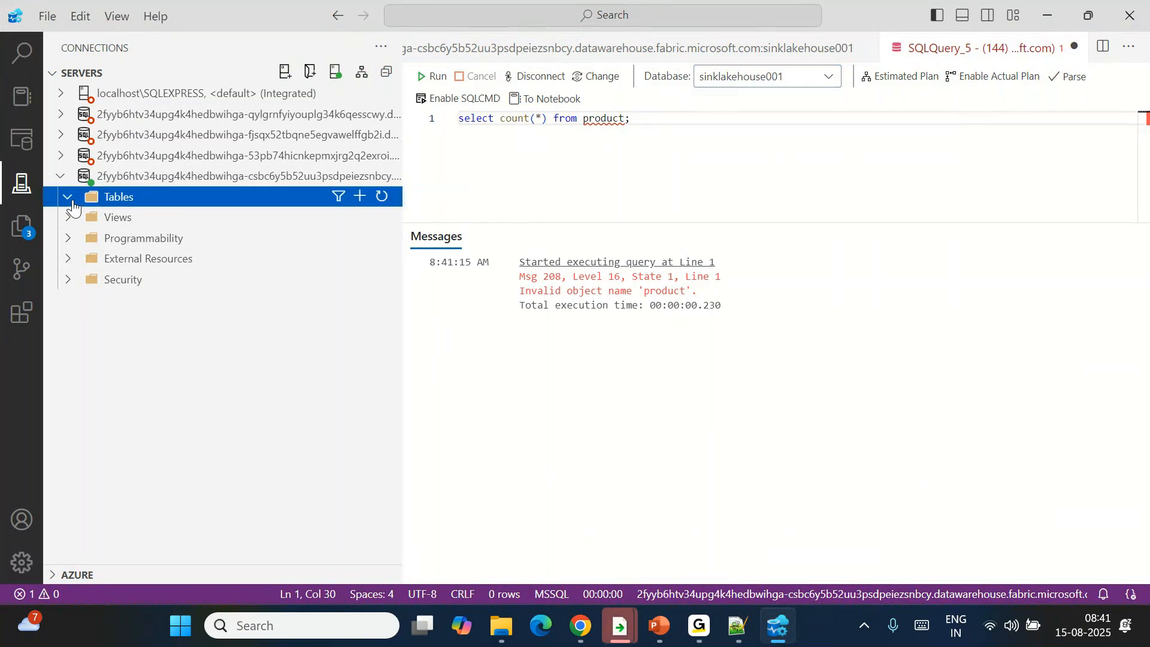
left_click(603, 147)
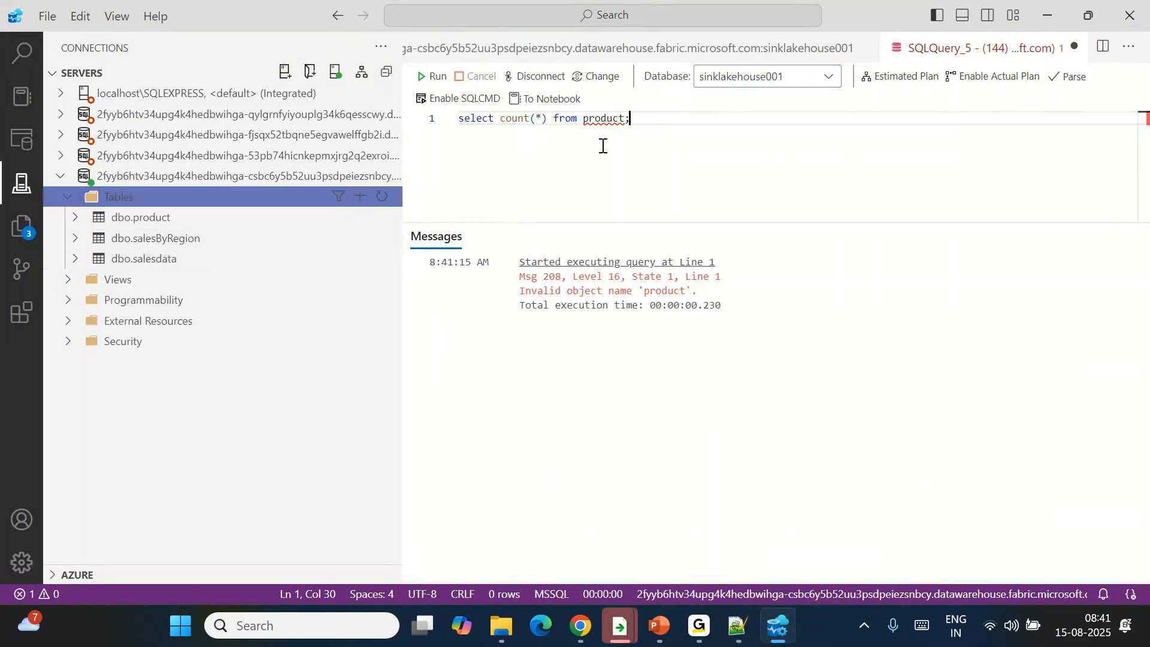
left_click(430, 76)
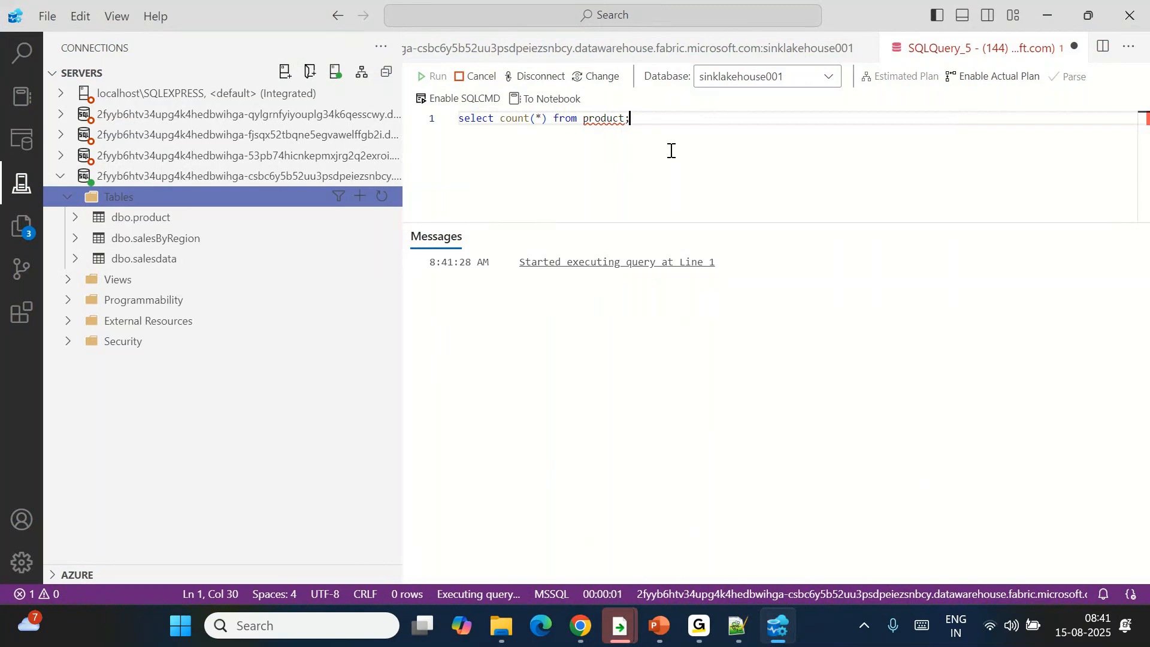
Step: Switch to Fabric in the browser and check the rows written by product_WriteToDataDestination in the 8:35:22 AM run of DF_Preprocessing_Part3
left_click(476, 286)
key("alt+Tab")
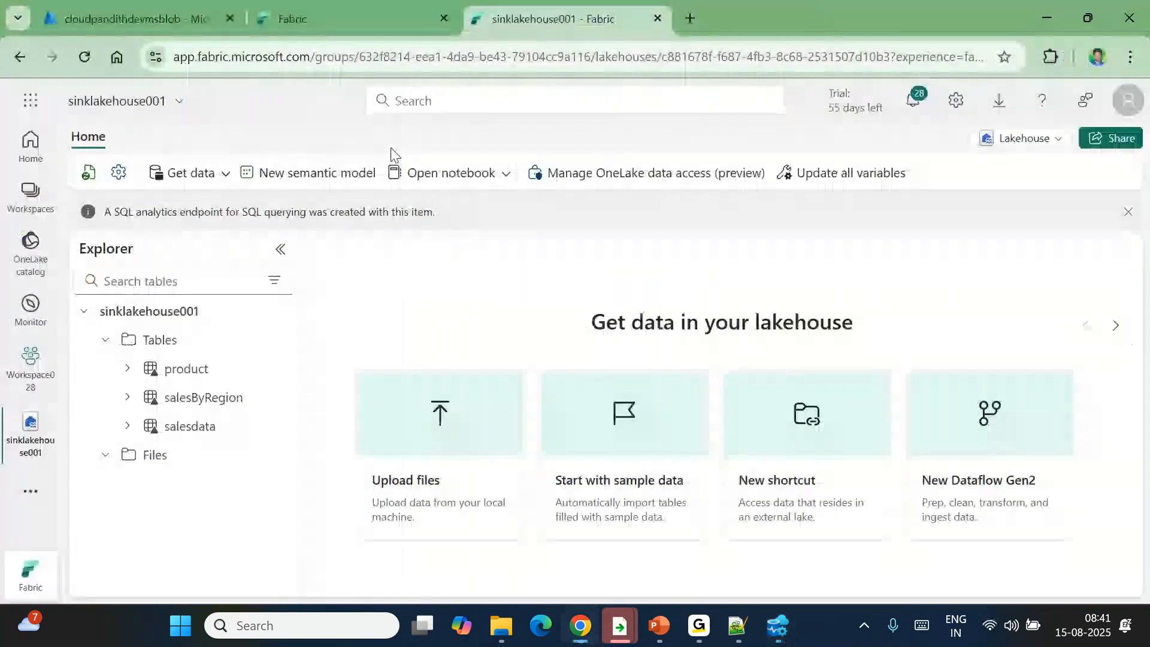
left_click(325, 30)
left_click(432, 270)
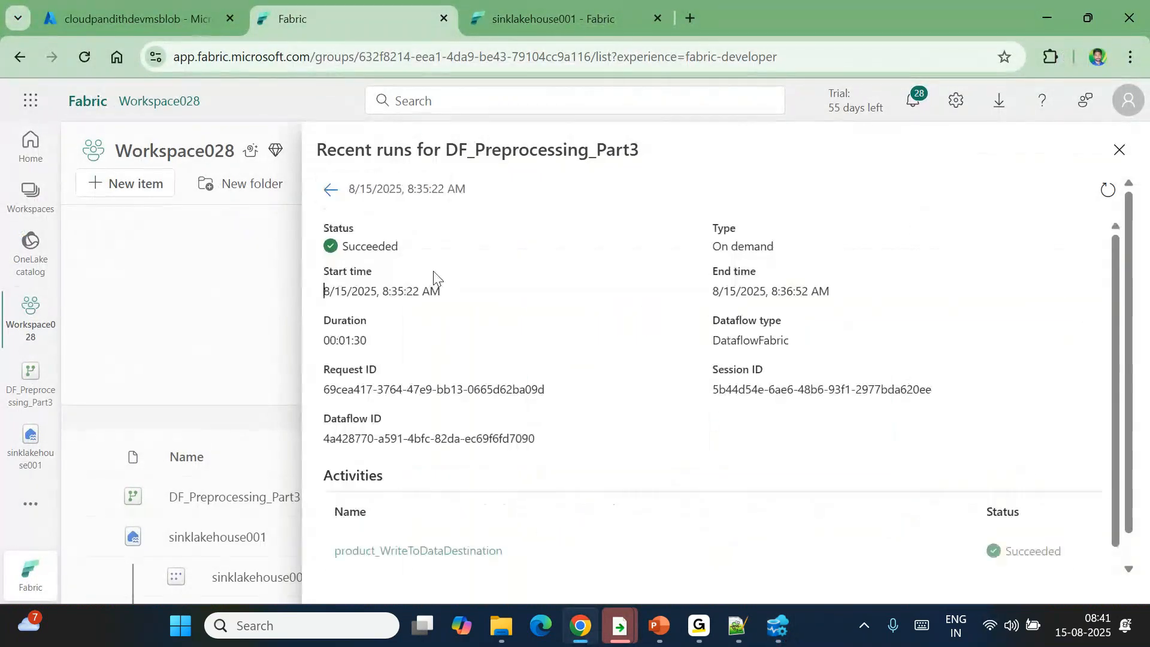
scroll(706, 497, "down", 1)
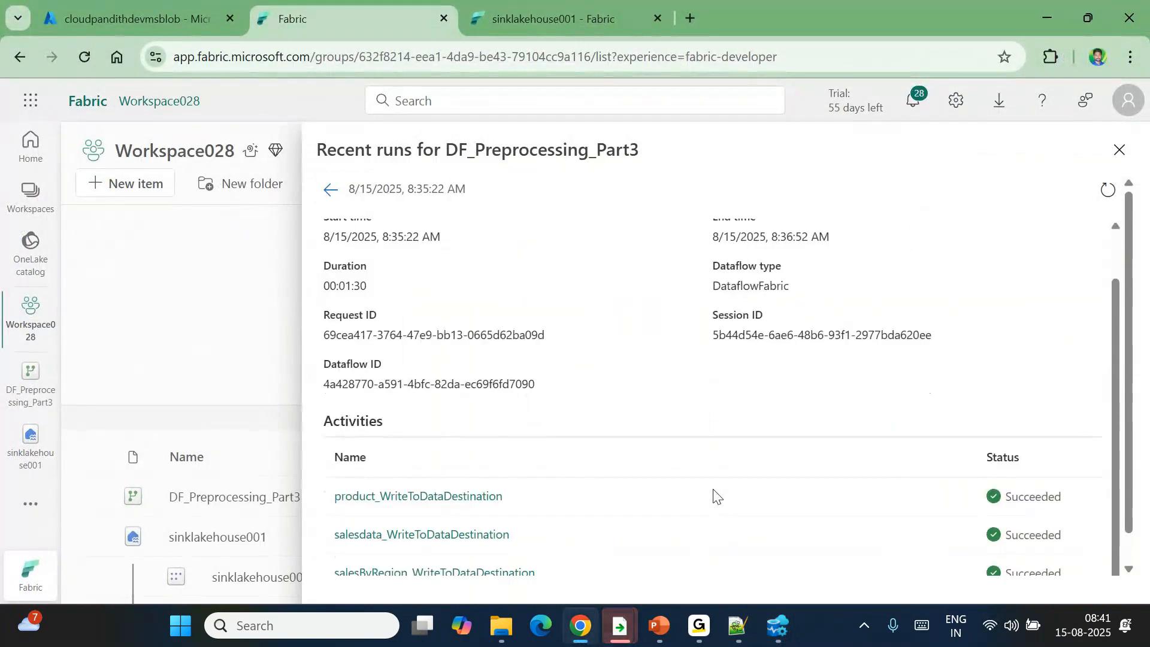
left_click(391, 497)
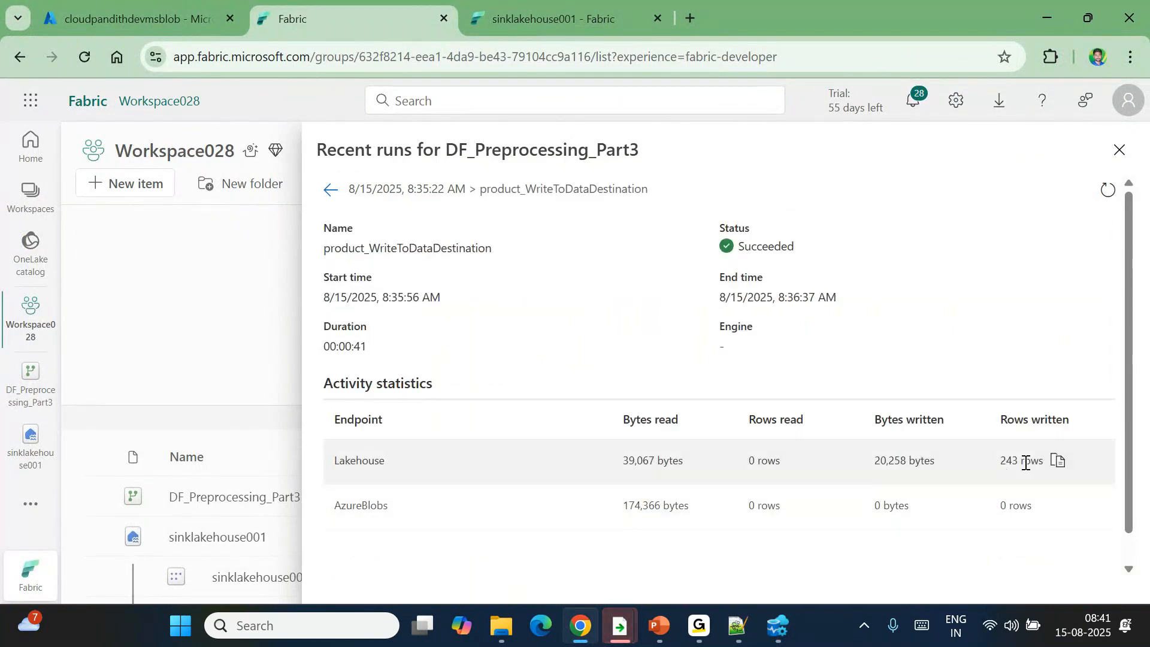
Step: Switch back to Azure Data Studio and add the second-line query "select count(*) from salesdata;" based on a copy of the product query
key("alt+Tab")
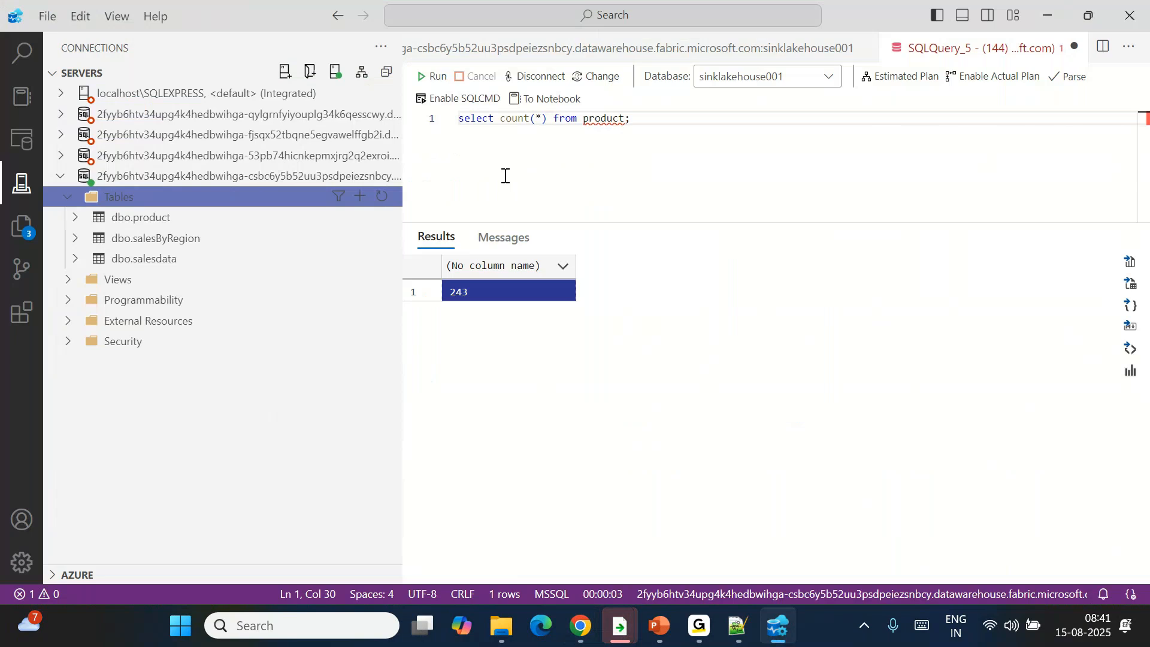
left_click(636, 120)
key("shift+Home")
key("ctrl+c")
key("End")
key("Return")
key("ctrl+v")
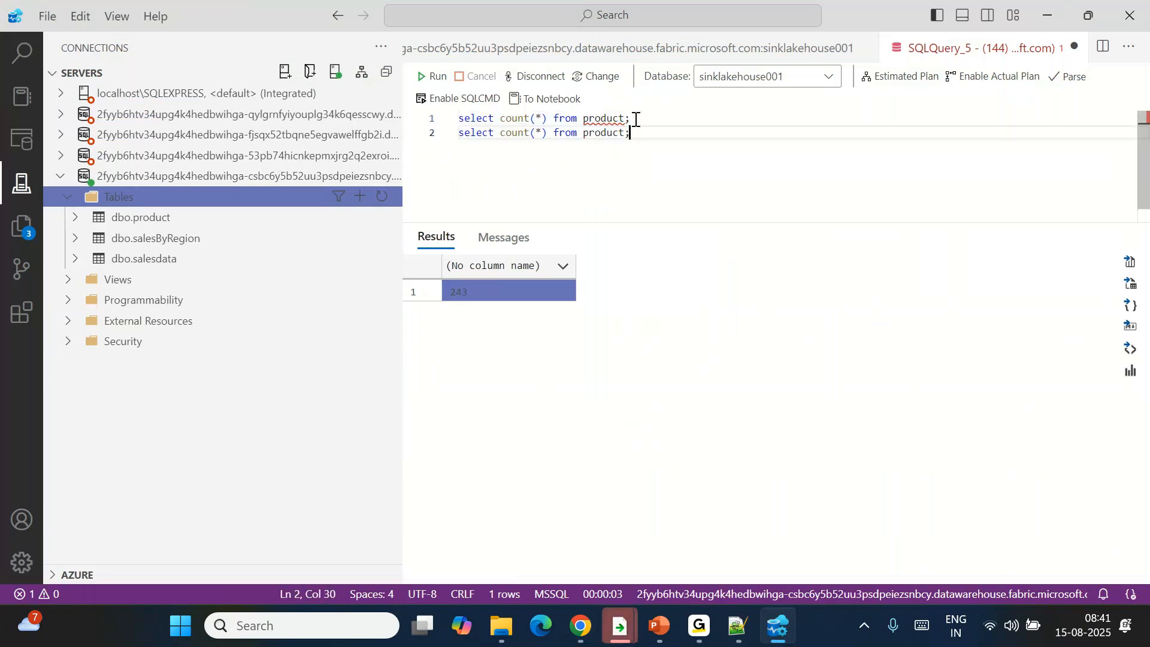
double_click(604, 132)
type("salesdata")
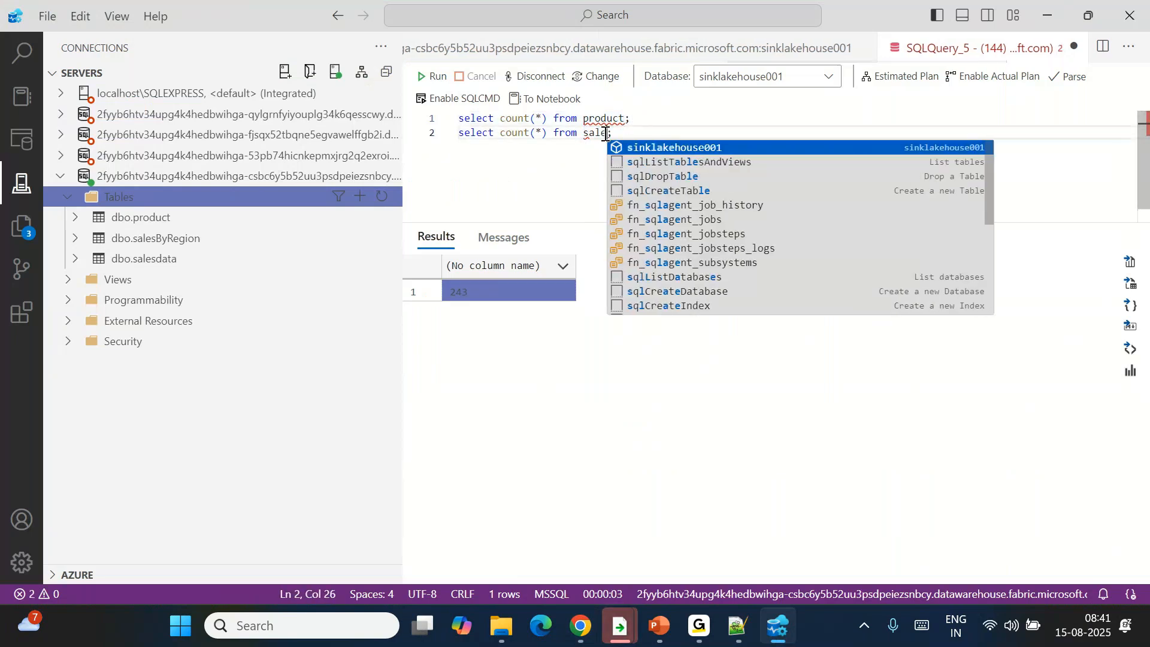
Step: Delete the product count statement and run the salesdata row count query
key("Up")
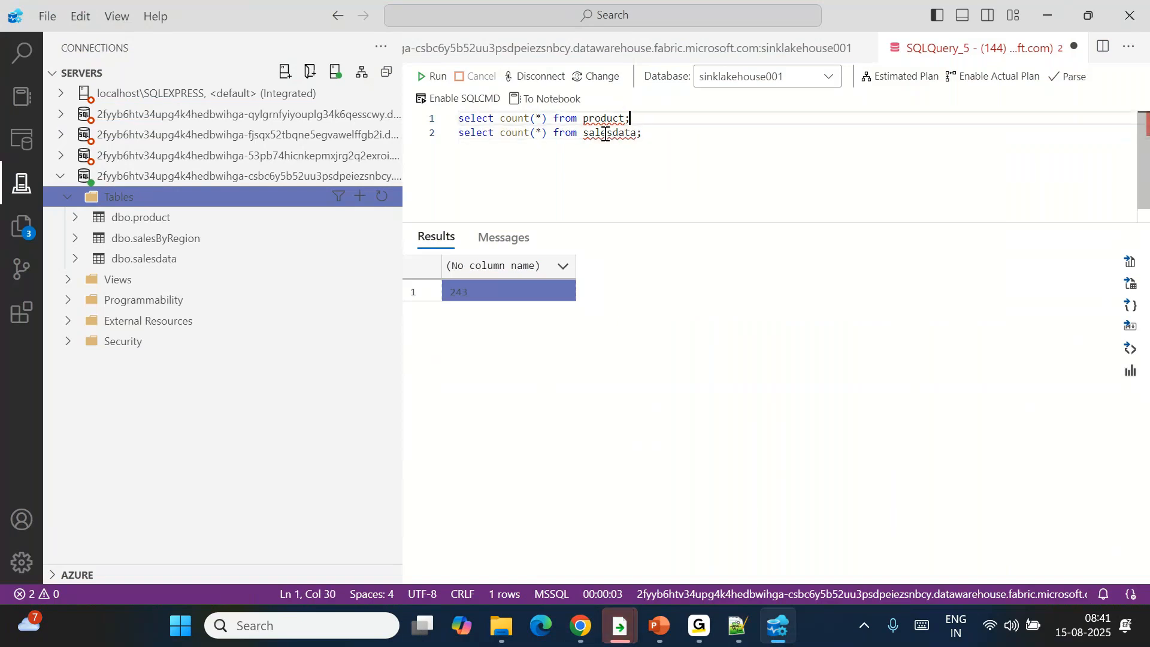
key("shift+Home")
key("BackSpace")
key("F5")
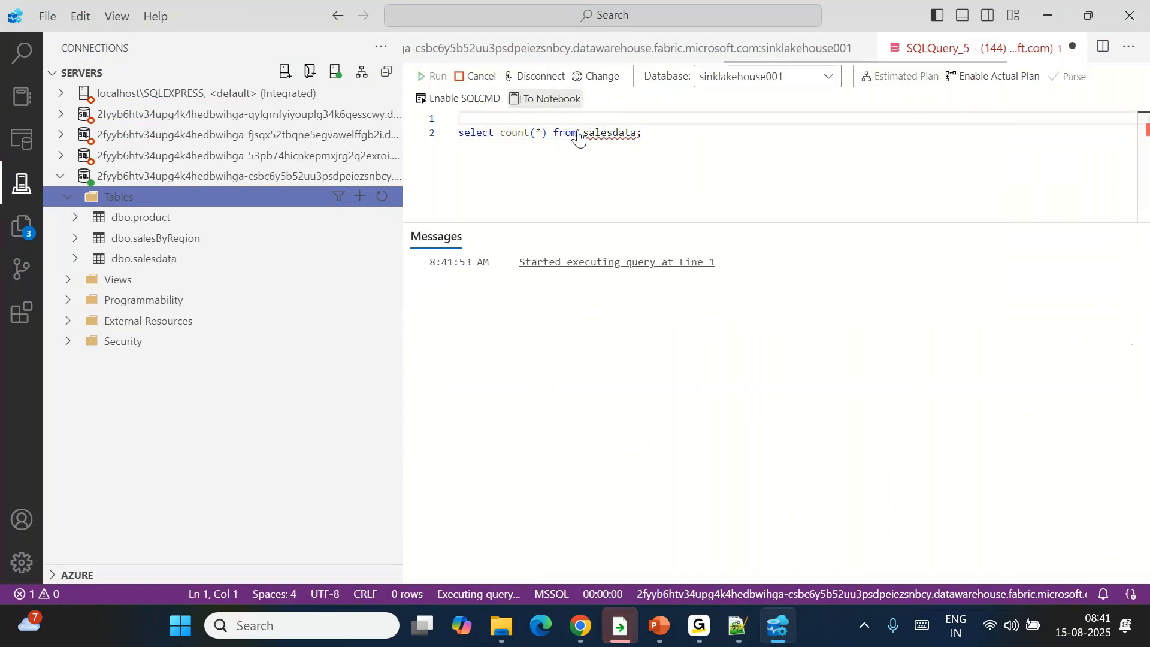
left_click(491, 291)
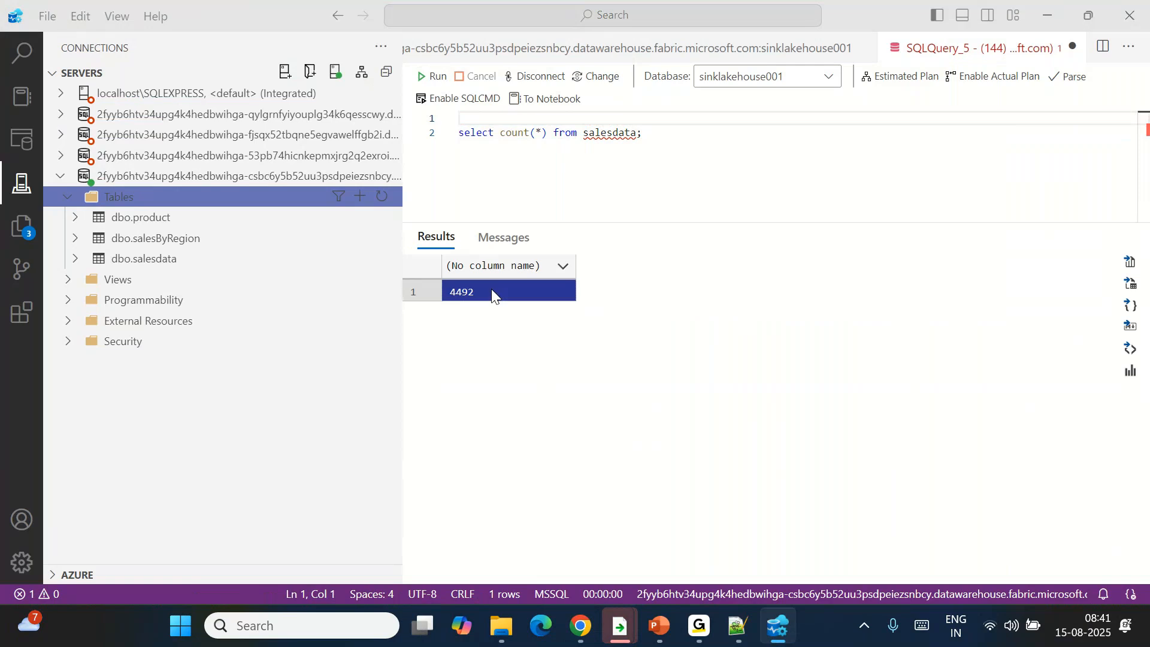
Step: Switch to Fabric, reopen the recent runs of DF_Preprocessing_Part3, and check the salesdata_WriteToDataDestination statistics of the 8:35:22 AM run
key("alt+Tab")
left_click(1118, 150)
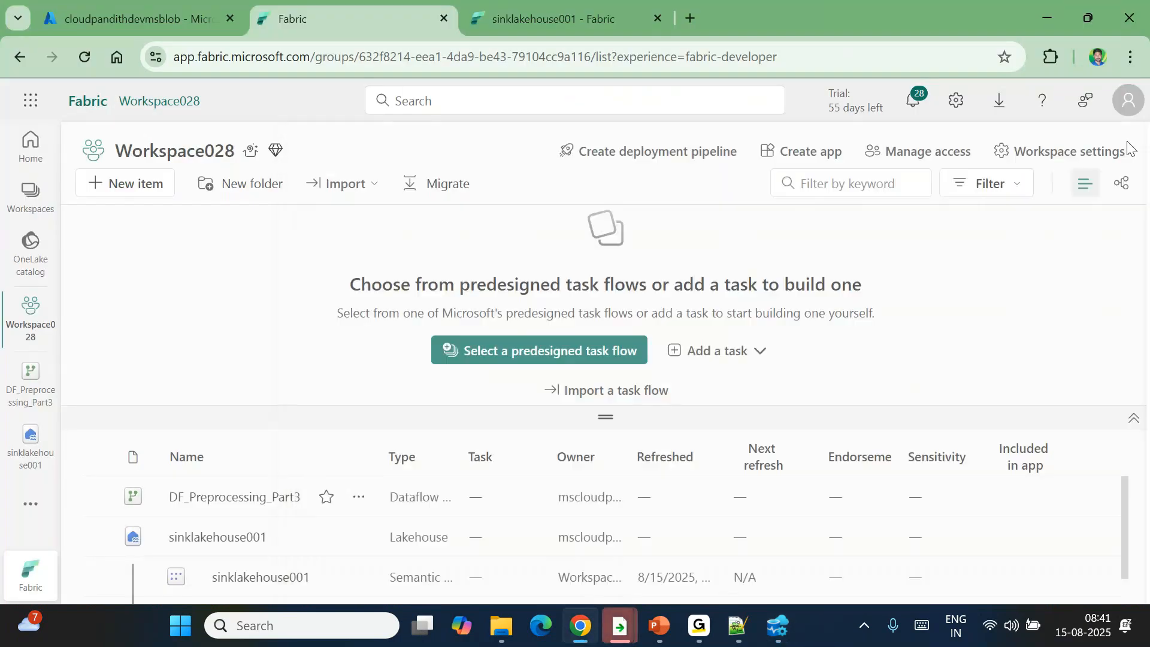
left_click(366, 495)
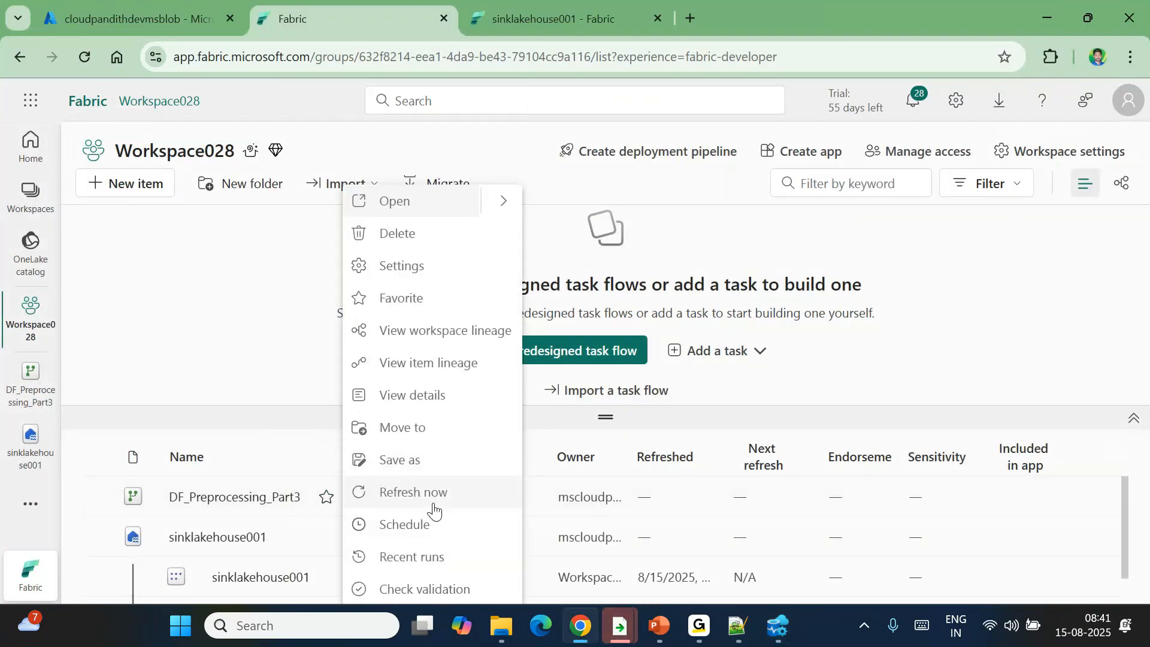
left_click(427, 558)
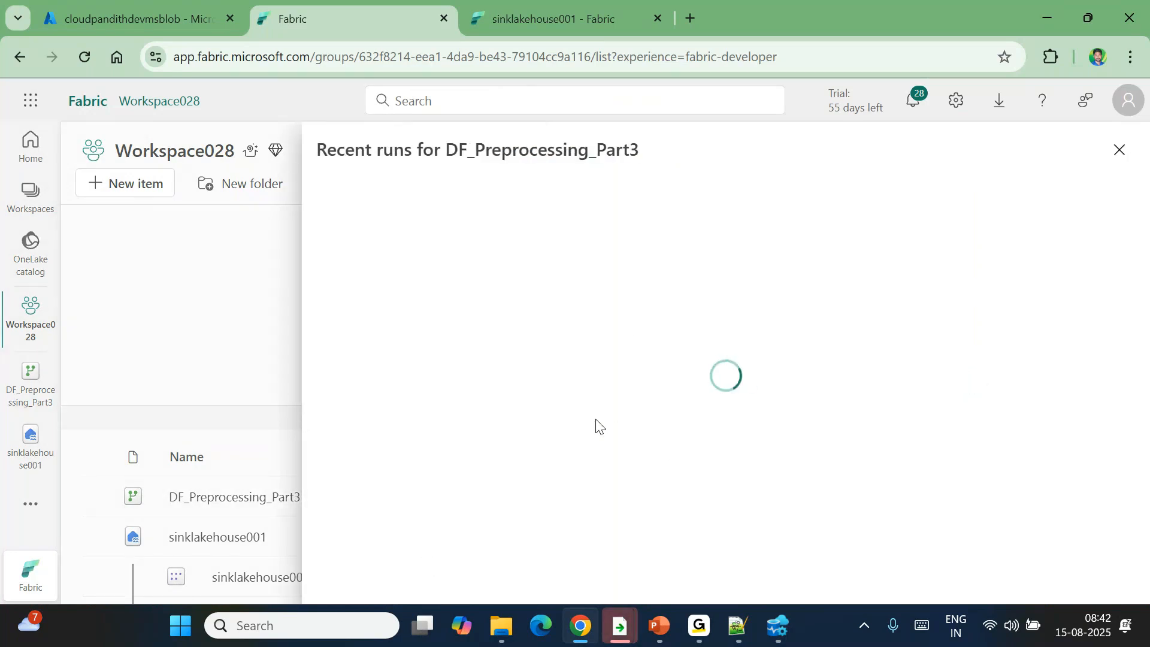
left_click(780, 639)
left_click(789, 638)
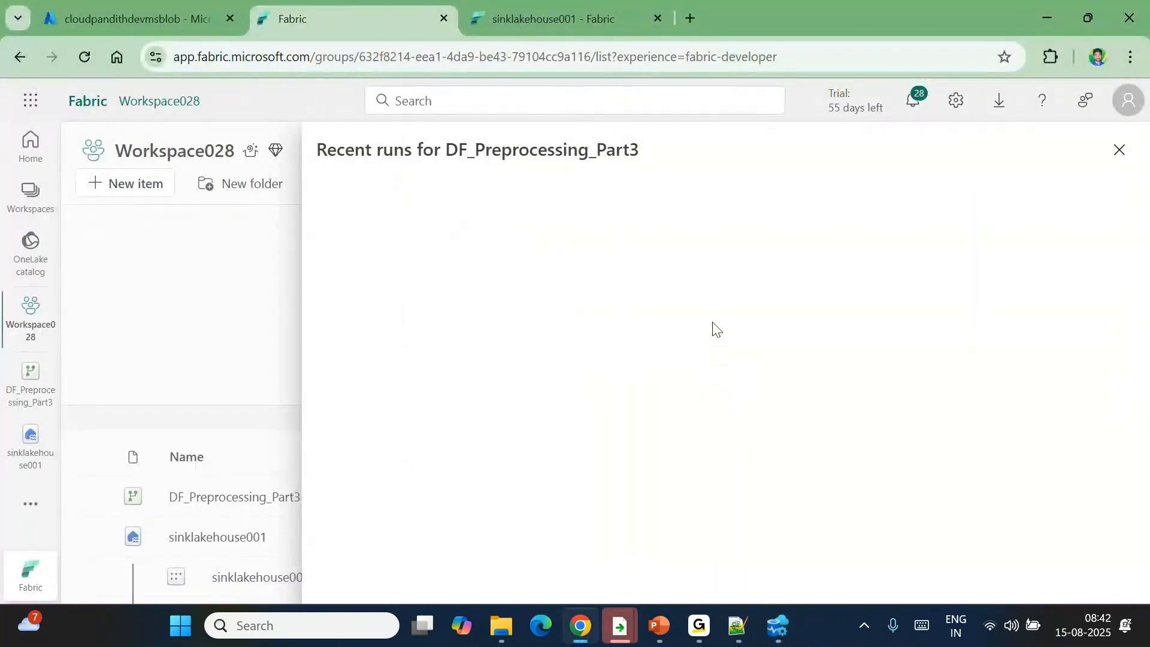
left_click(458, 270)
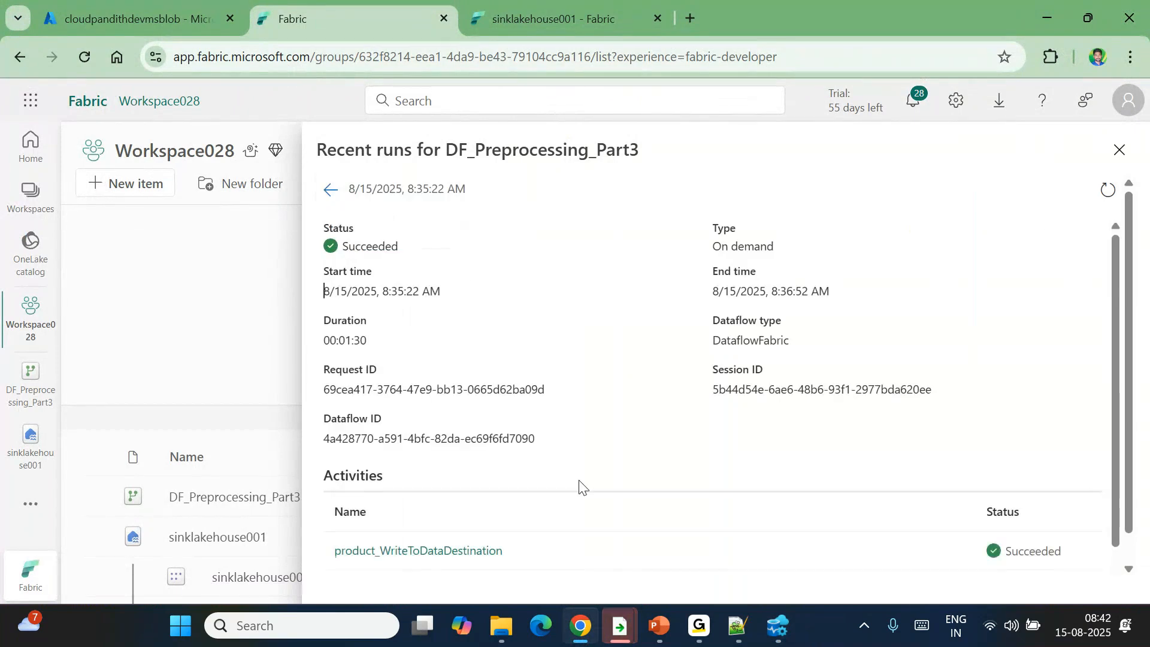
scroll(539, 509, "down", 2)
left_click(368, 537)
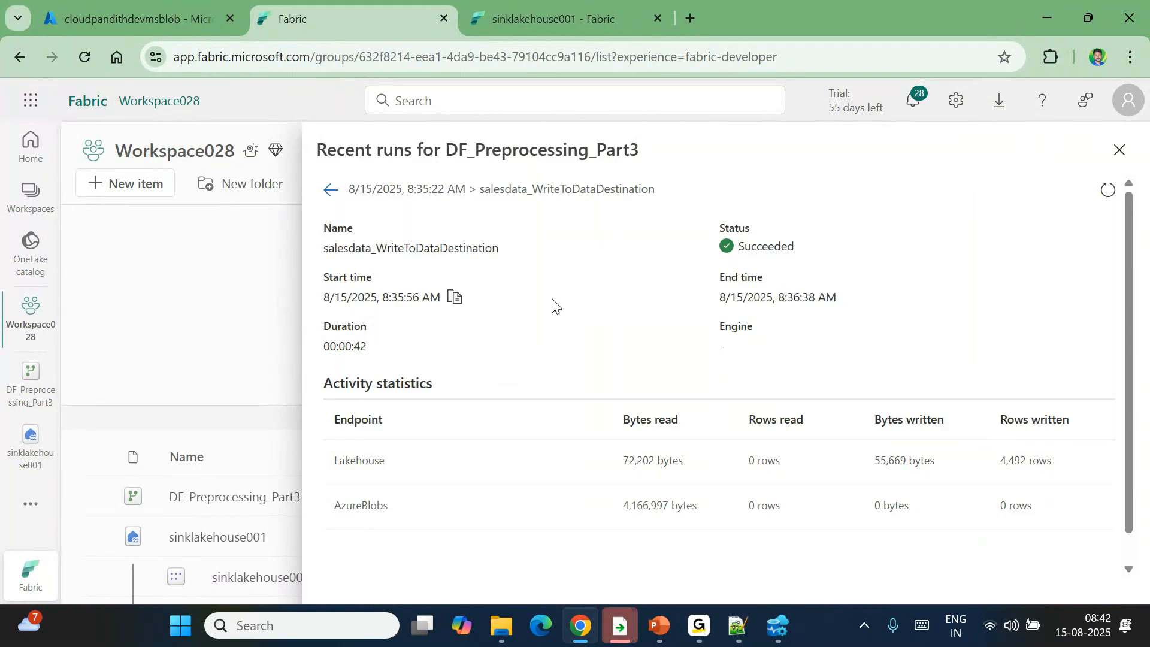
Step: Return to the run's activities and check the salesByRegion_WriteToDataDestination statistics
left_click(329, 191)
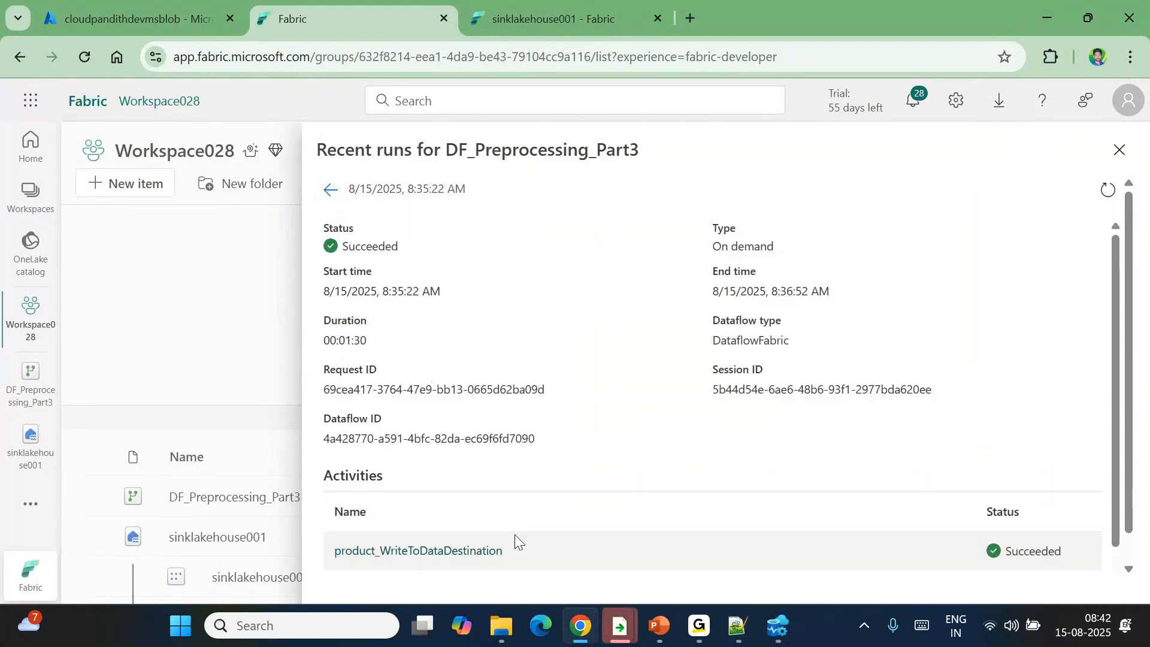
scroll(515, 536, "down", 1)
left_click(432, 572)
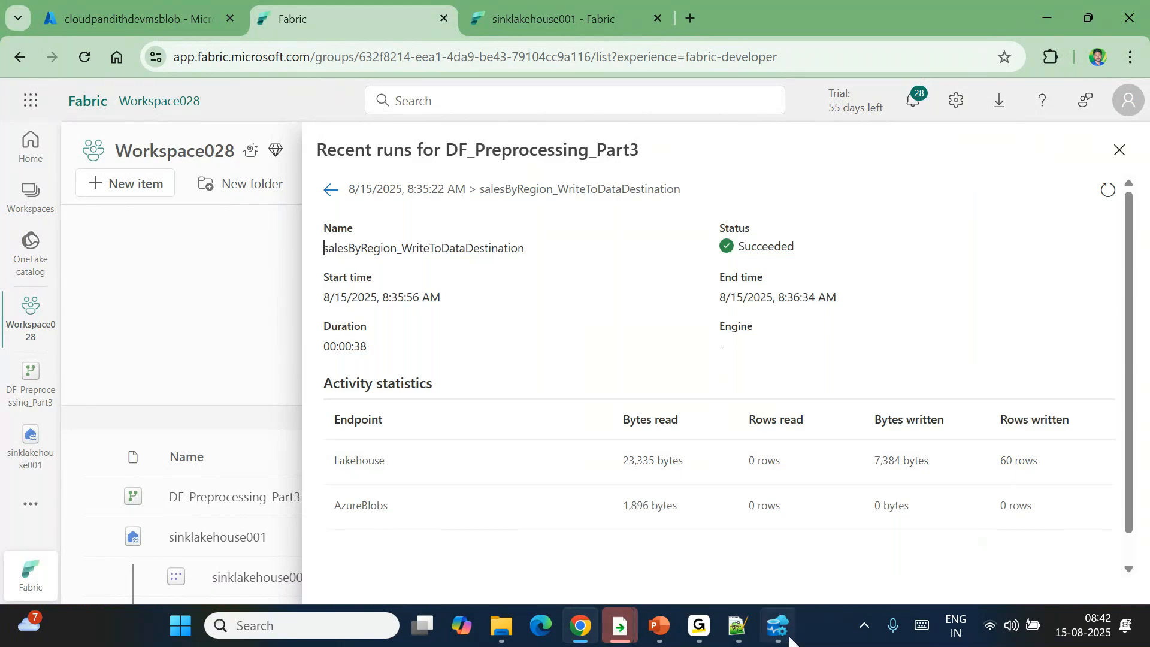
Step: Switch to Azure Data Studio, change the queried table to salesByRegion, and run "select count(*) from salesByRegion;"
left_click(778, 623)
double_click(618, 132)
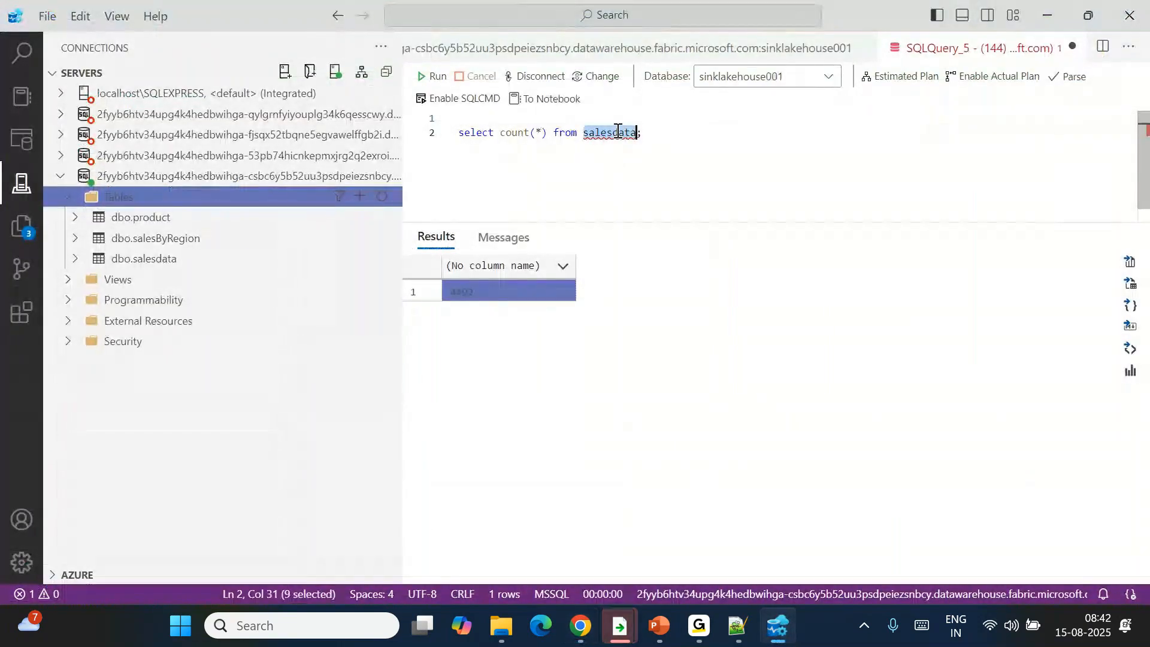
type("sales")
type("ByR")
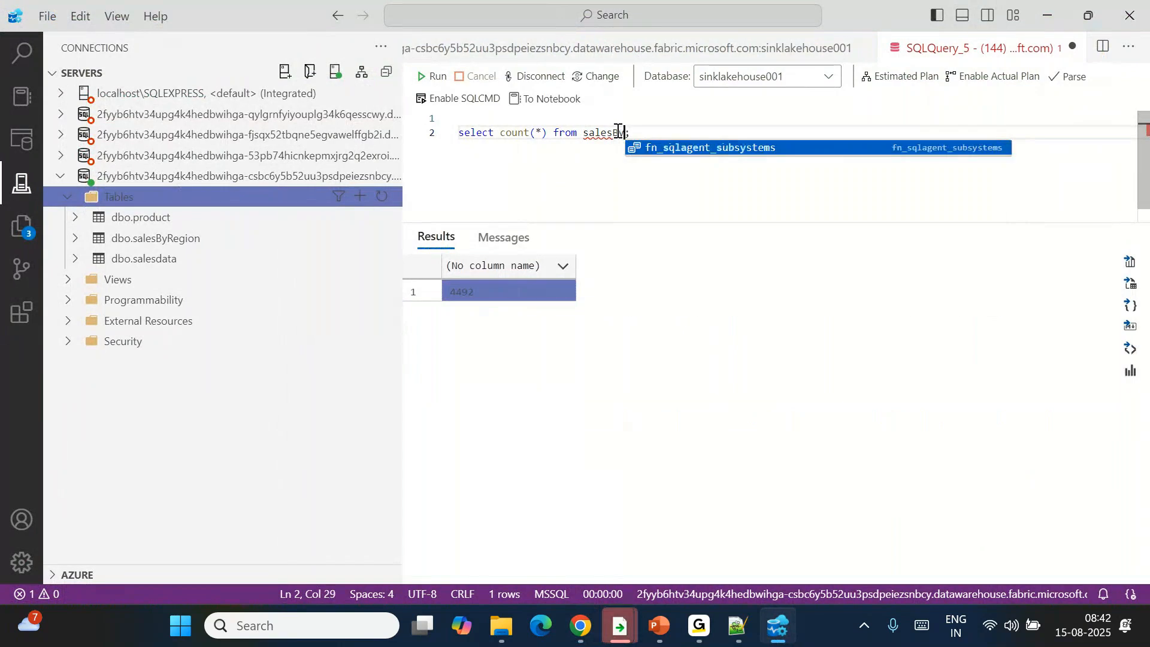
type("egion")
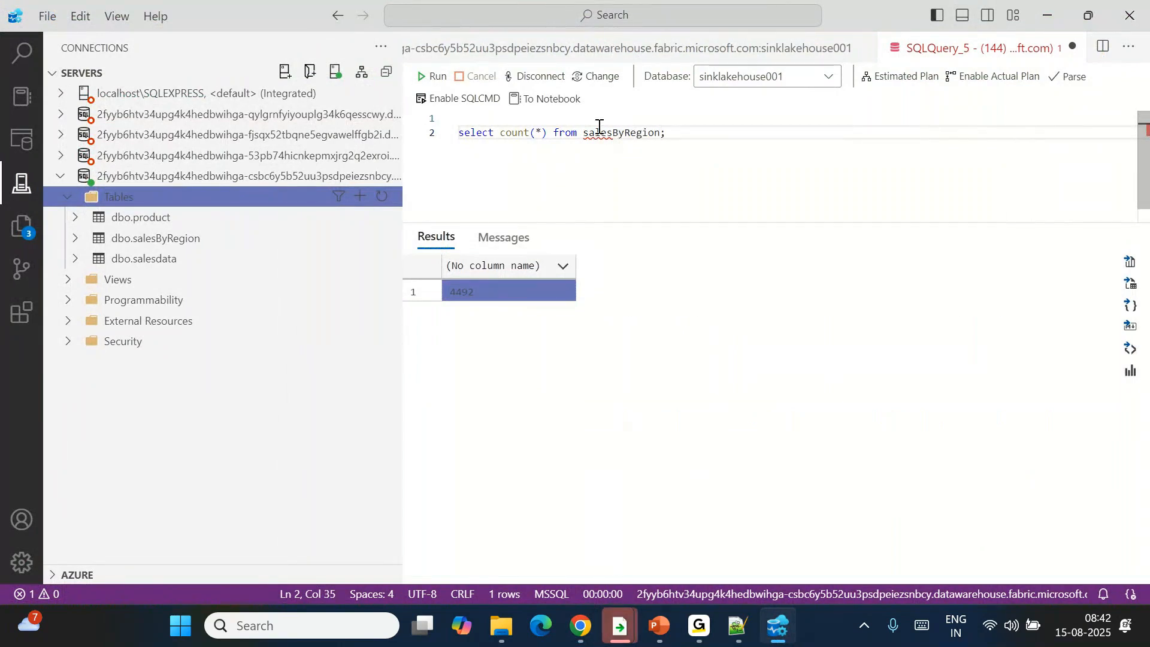
left_click(435, 75)
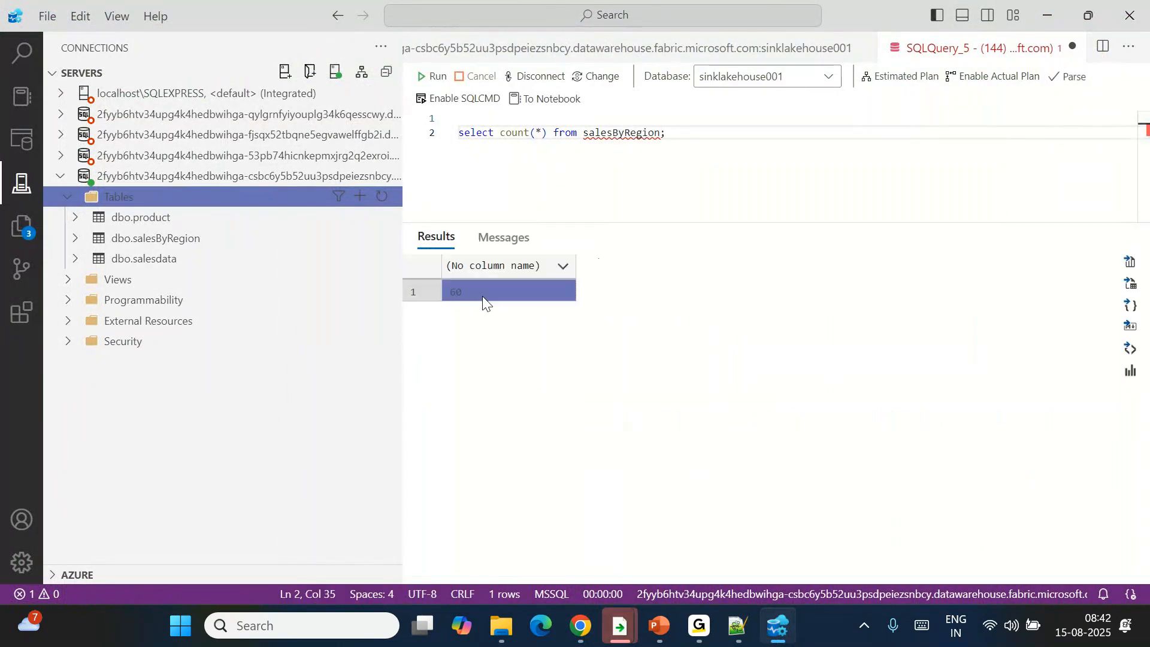
left_click(754, 138)
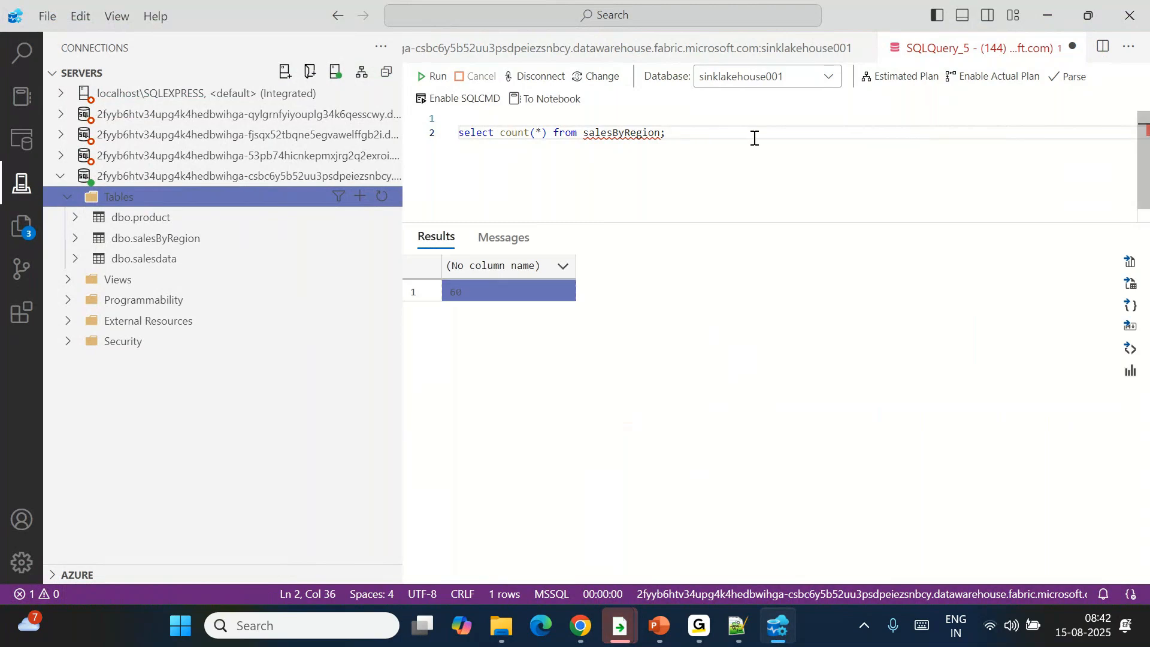
Step: Switch back to Fabric, close the DF_Preprocessing_Part3 run details, and enlarge the Workspace028 item list
left_click(580, 626)
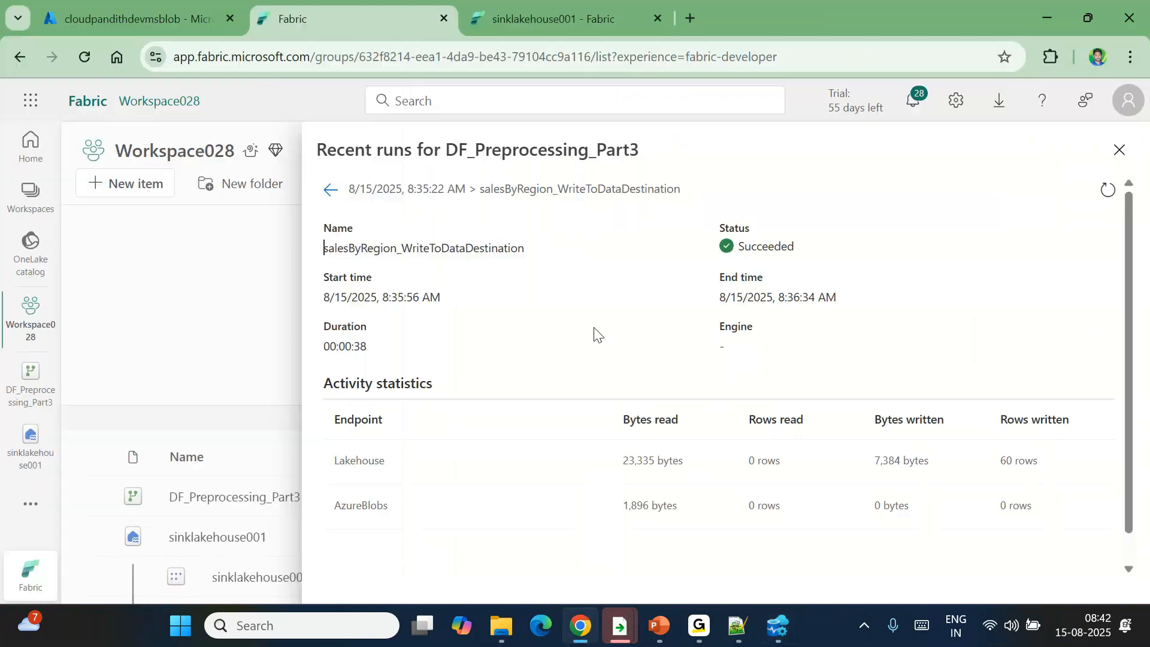
left_click(1117, 150)
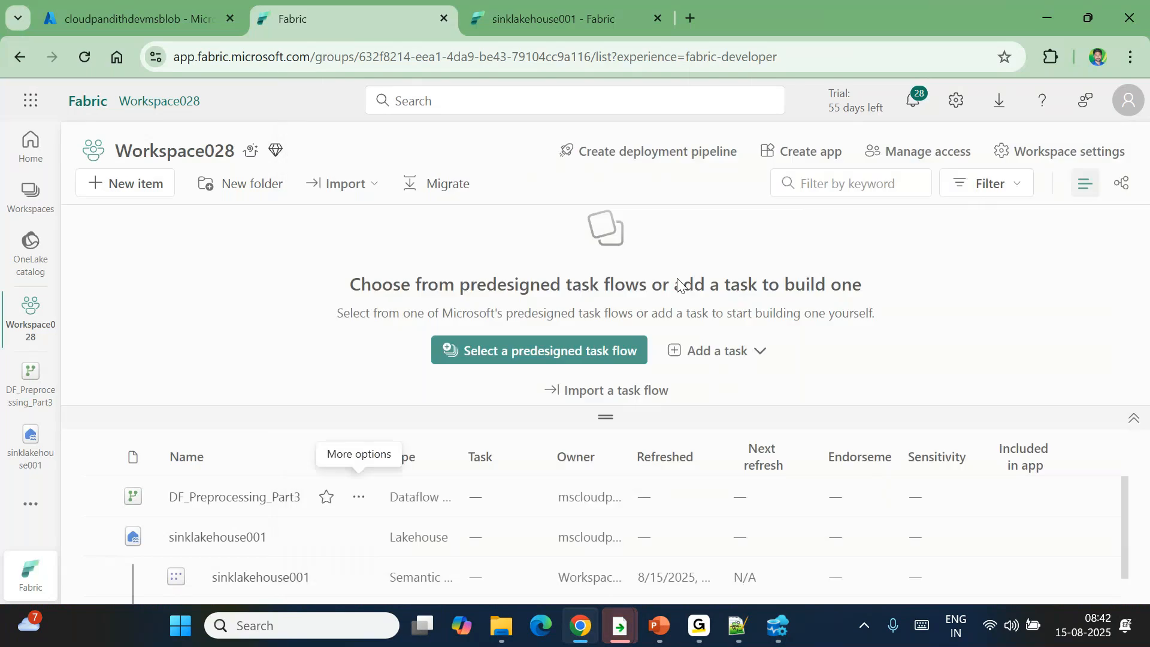
left_click(821, 32)
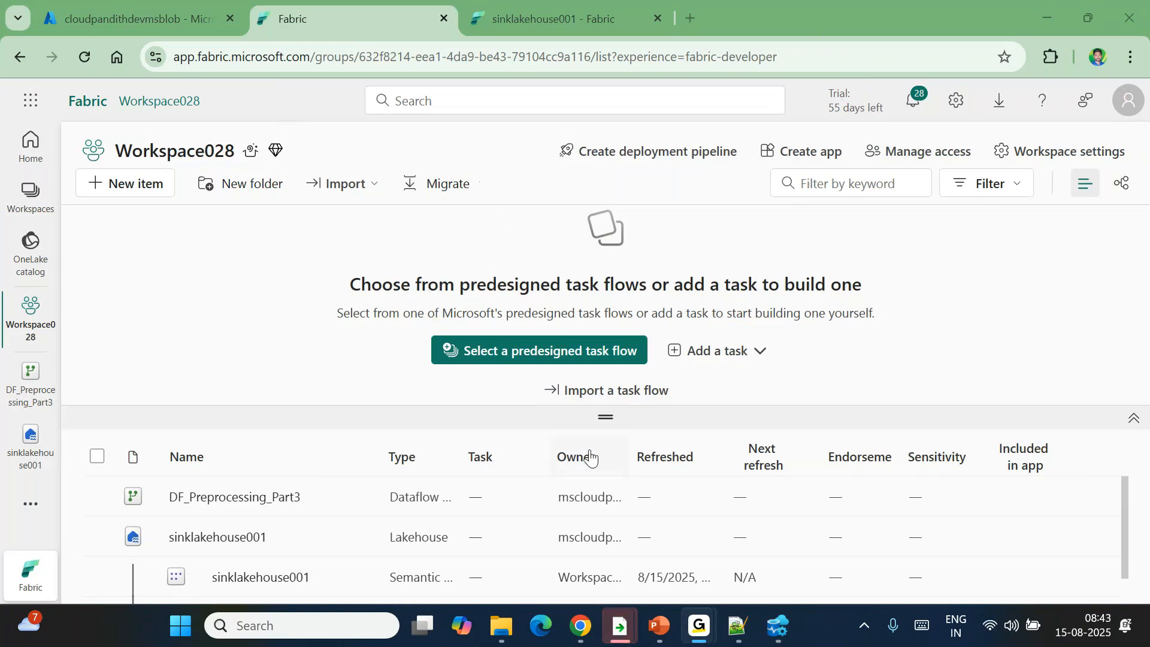
left_click_drag(606, 415, 570, 387)
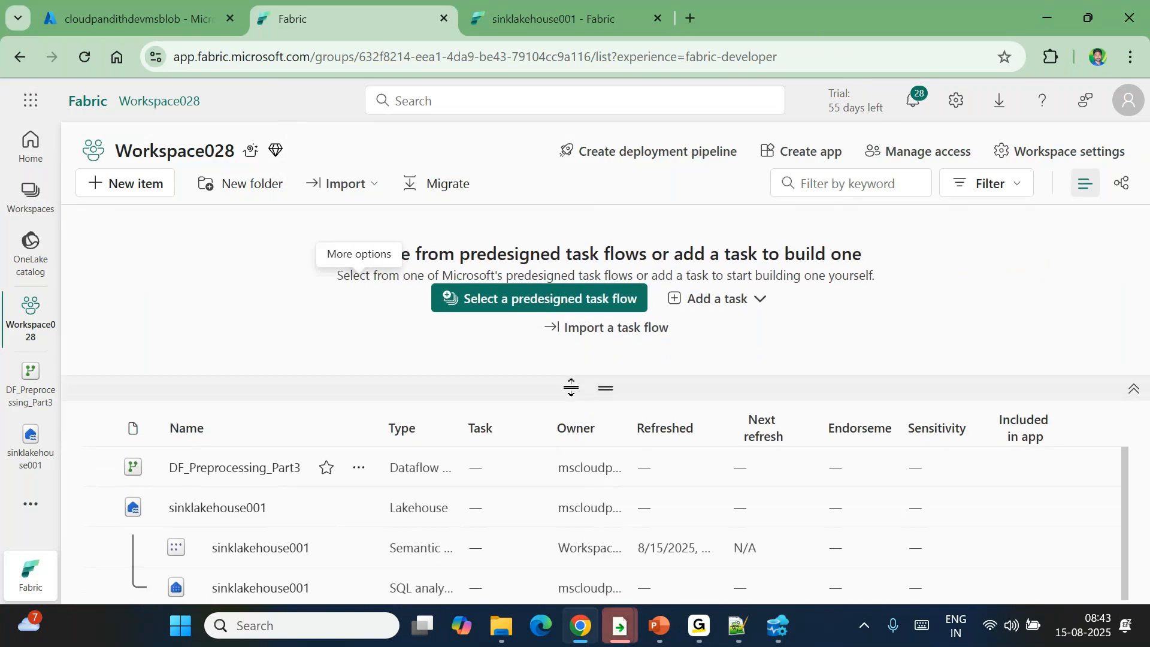